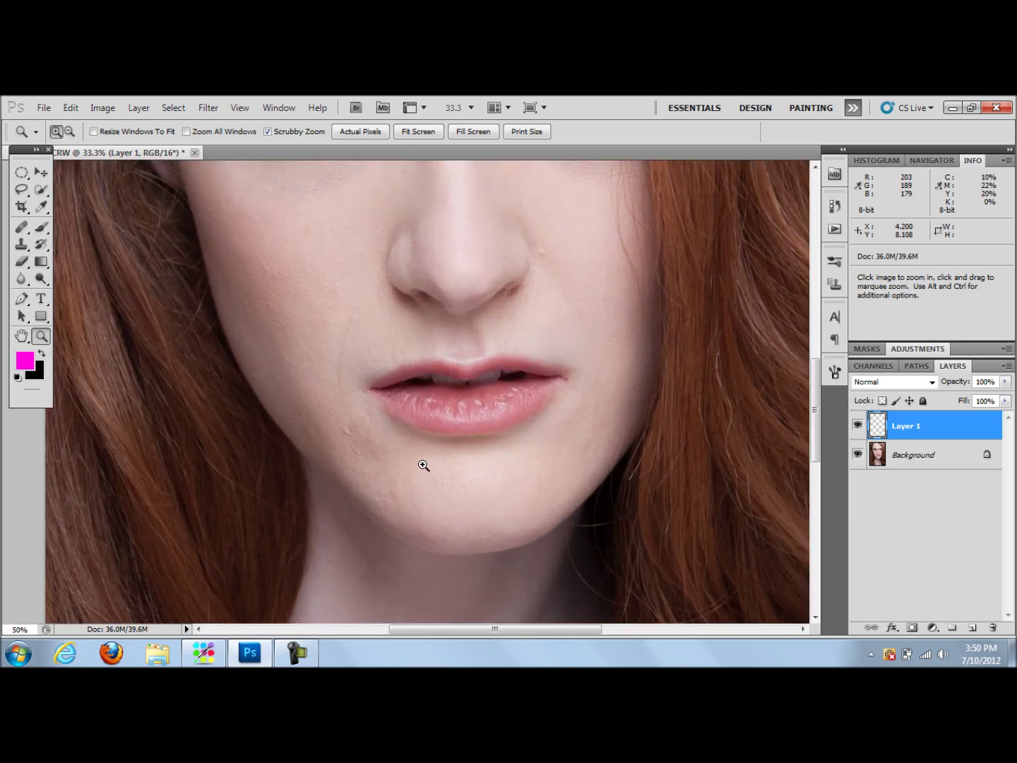
# Rename the empty layer above the background as Blemishes
pyautogui.doubleClick(903, 427)
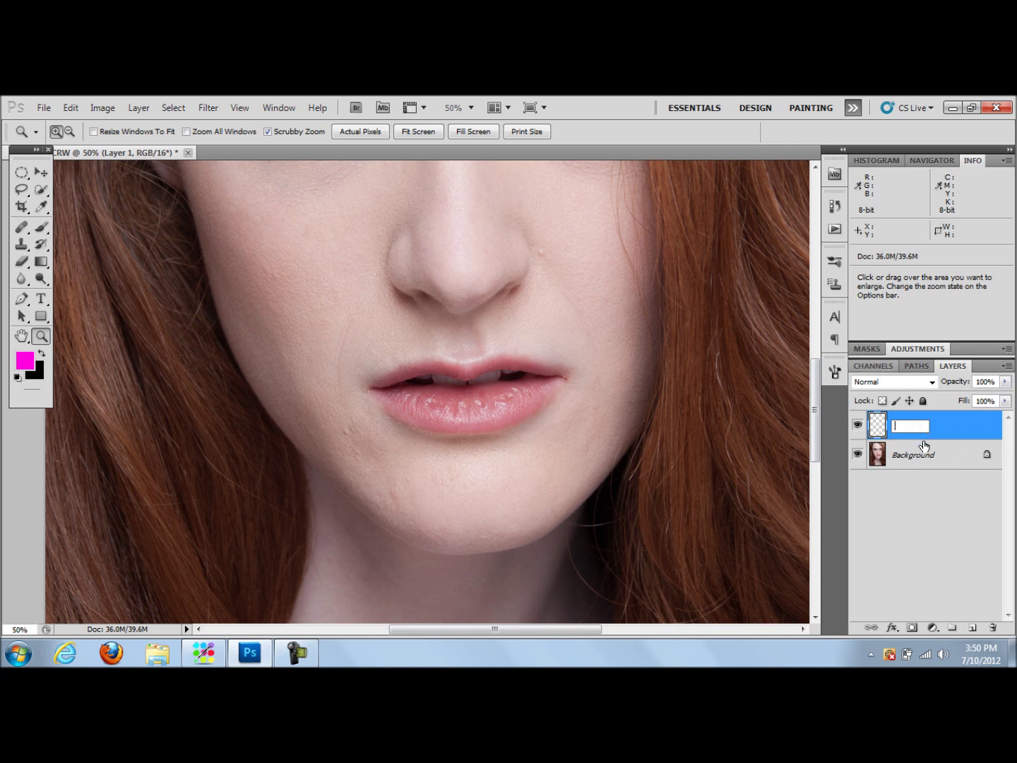
pyautogui.write('Blemishes')
pyautogui.press('Return')
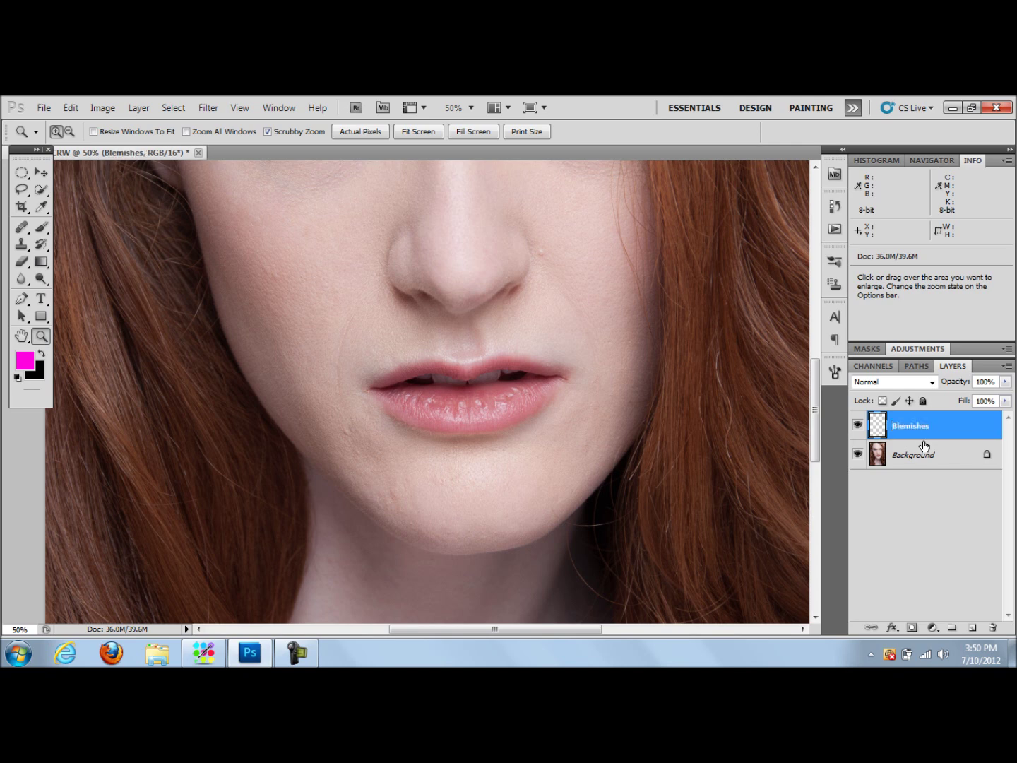
# Heal the blemishes beside the nose and around the mouth and chin with the Healing Brush, comparing with the Blemishes layer hidden
pyautogui.click(22, 227)
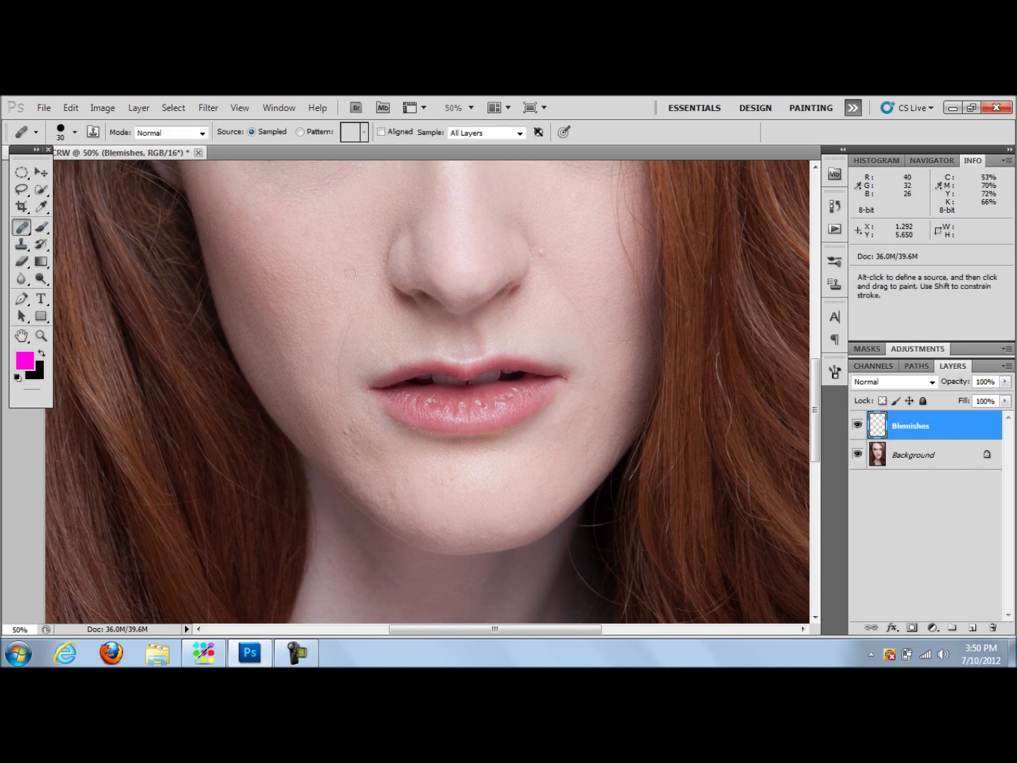
pyautogui.keyDown('alt'); pyautogui.click(561, 251); pyautogui.keyUp('alt')
pyautogui.click(539, 251)
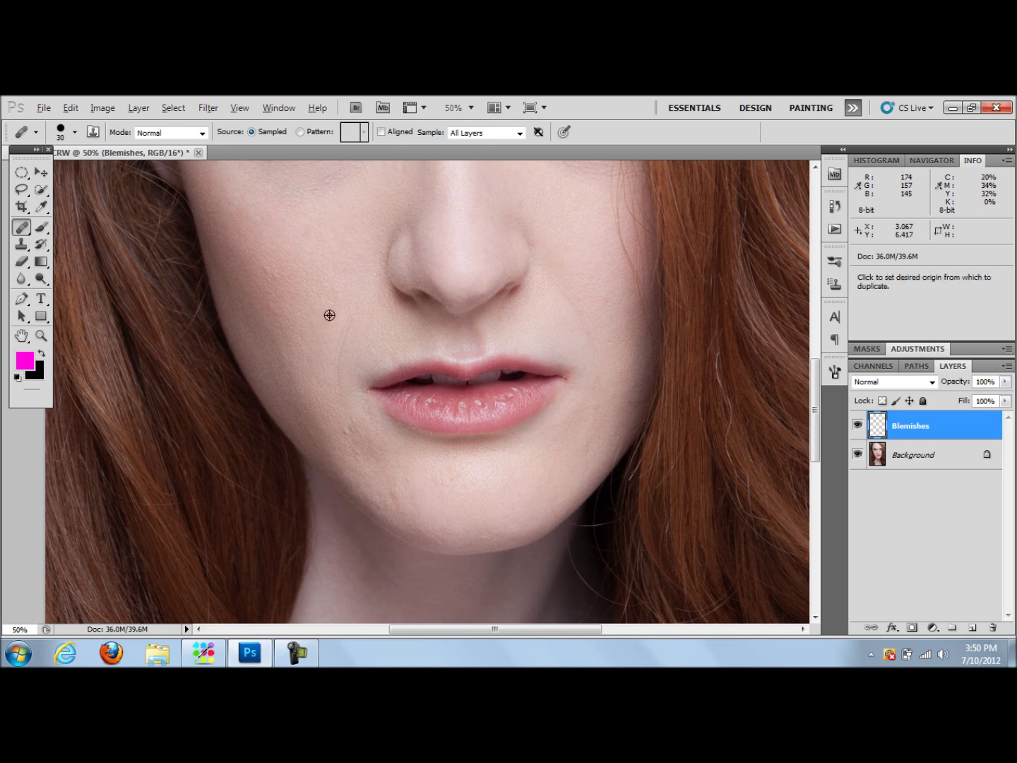
pyautogui.keyDown('alt'); pyautogui.click(334, 436); pyautogui.keyUp('alt')
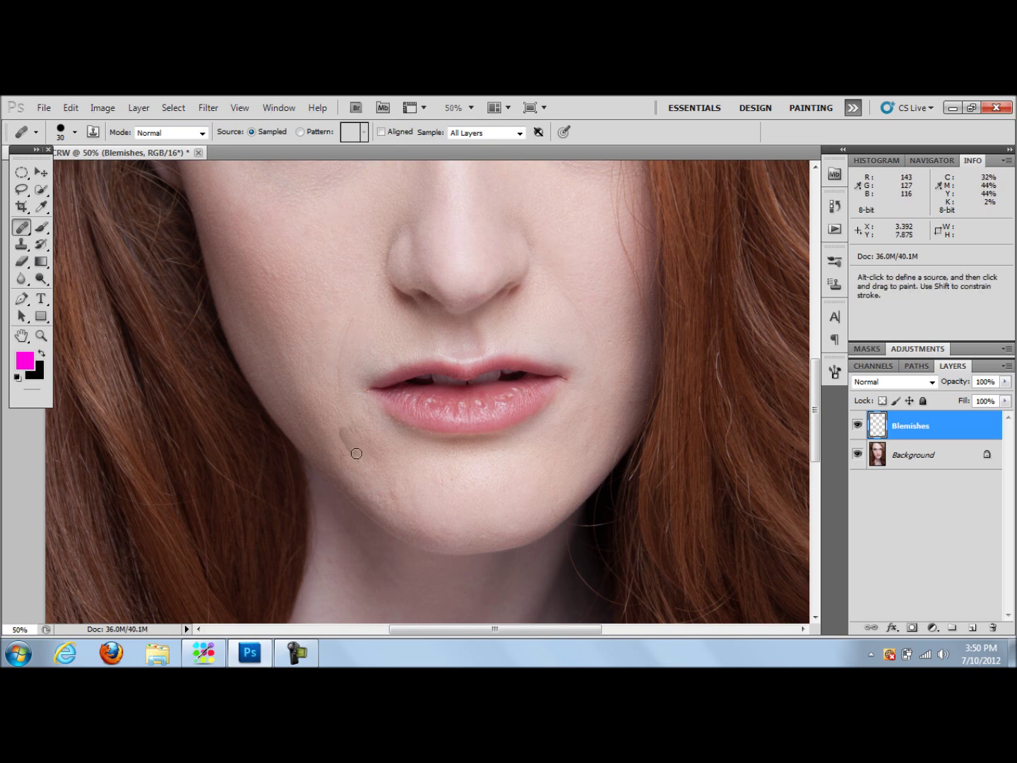
pyautogui.click(343, 438)
pyautogui.click(386, 495)
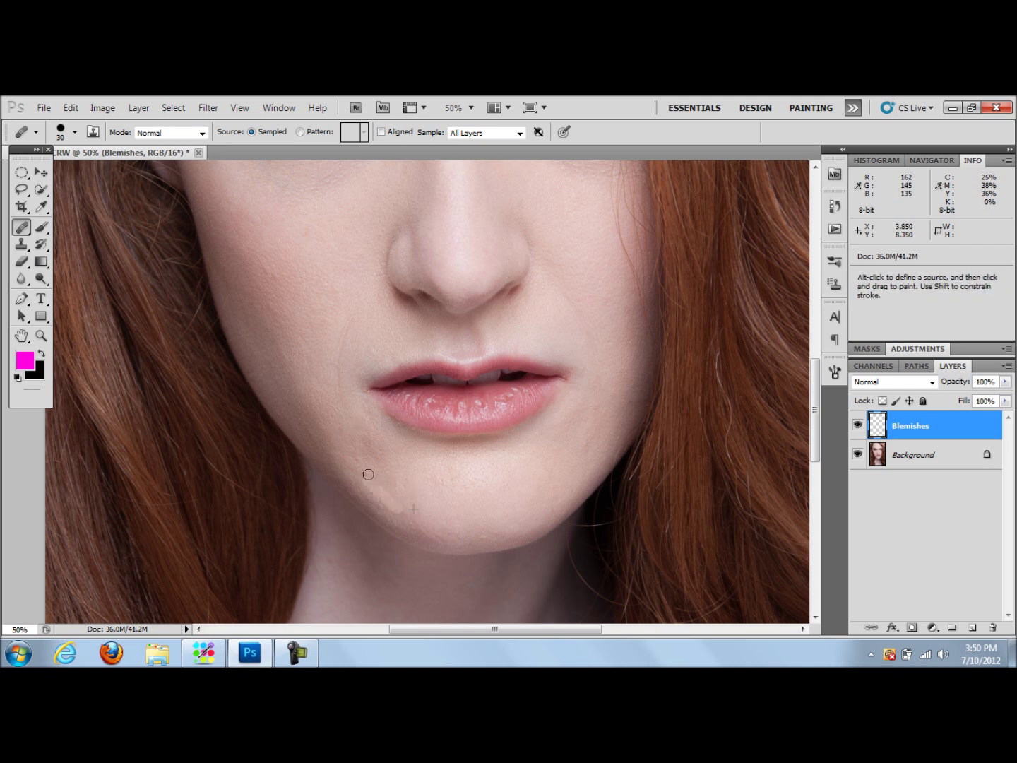
pyautogui.keyDown('alt'); pyautogui.click(339, 345); pyautogui.keyUp('alt')
pyautogui.click(589, 444)
pyautogui.moveTo(816, 410); pyautogui.dragTo(840, 393)
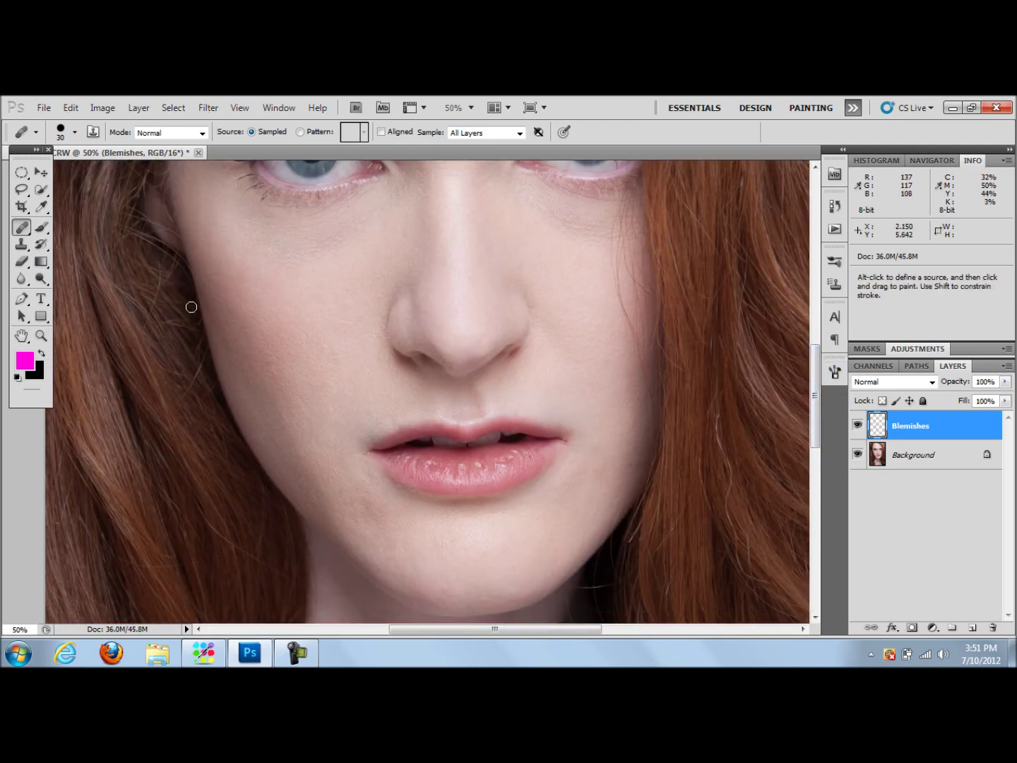
pyautogui.click(857, 425)
pyautogui.click(858, 426)
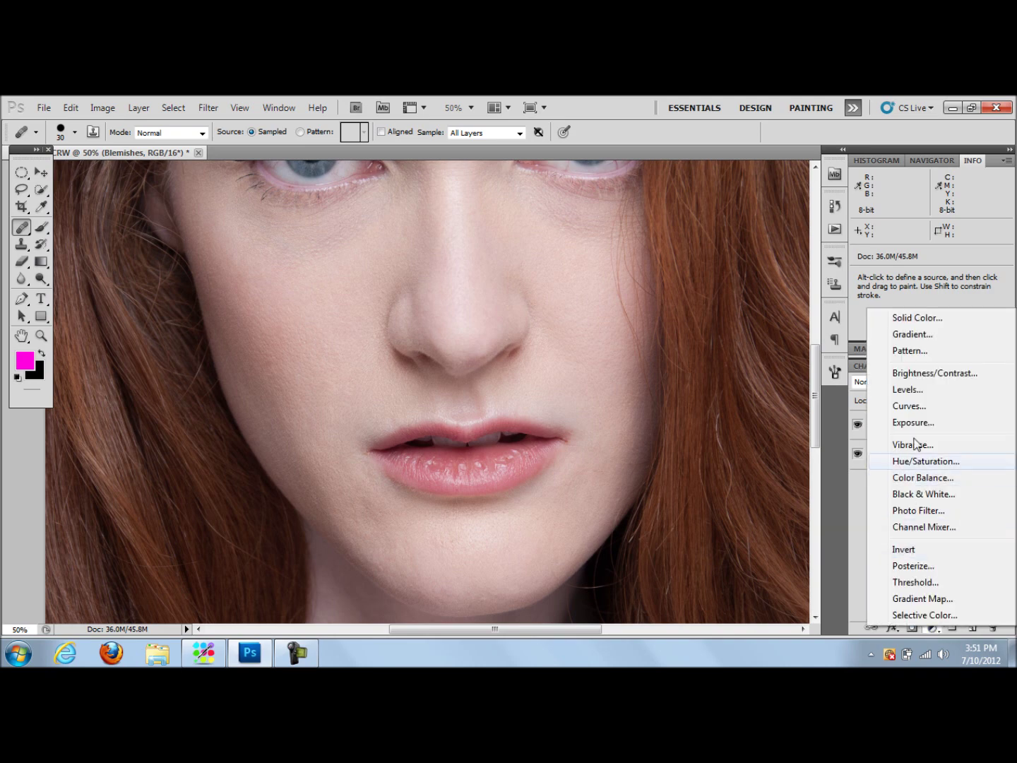
# Add a darkening Curves adjustment layer with a point at input 151, output 67, and invert its mask to black
pyautogui.click(911, 409)
pyautogui.moveTo(951, 458); pyautogui.dragTo(952, 494)
pyautogui.hotkey('ctrl', 'i')
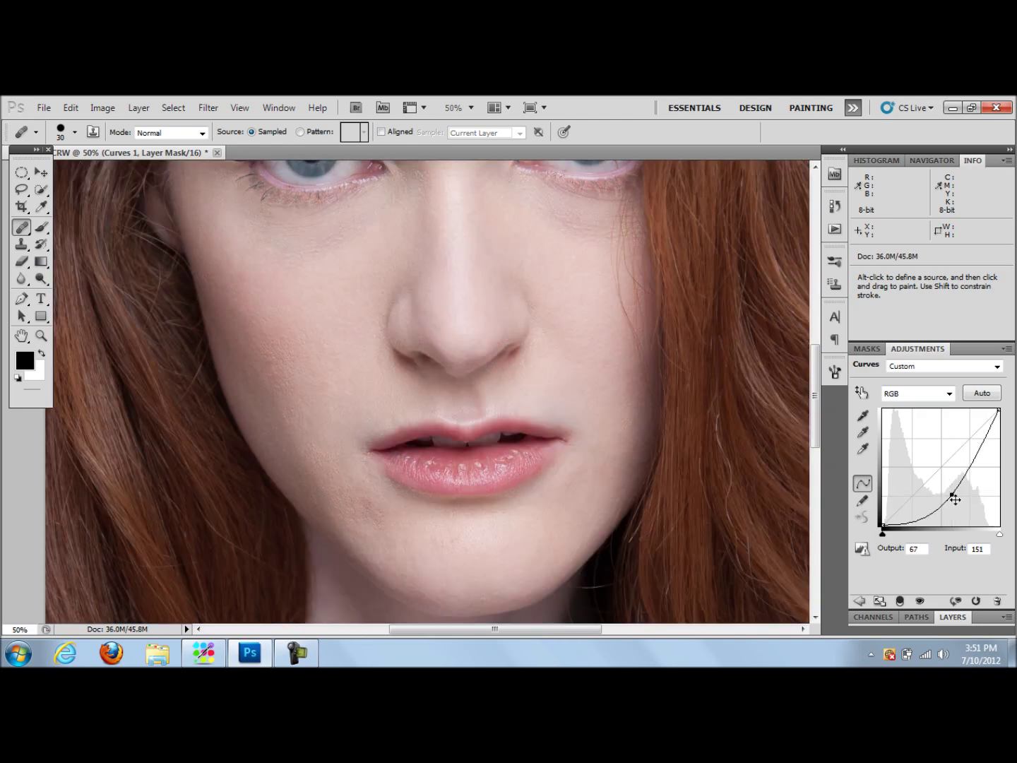
pyautogui.click(960, 620)
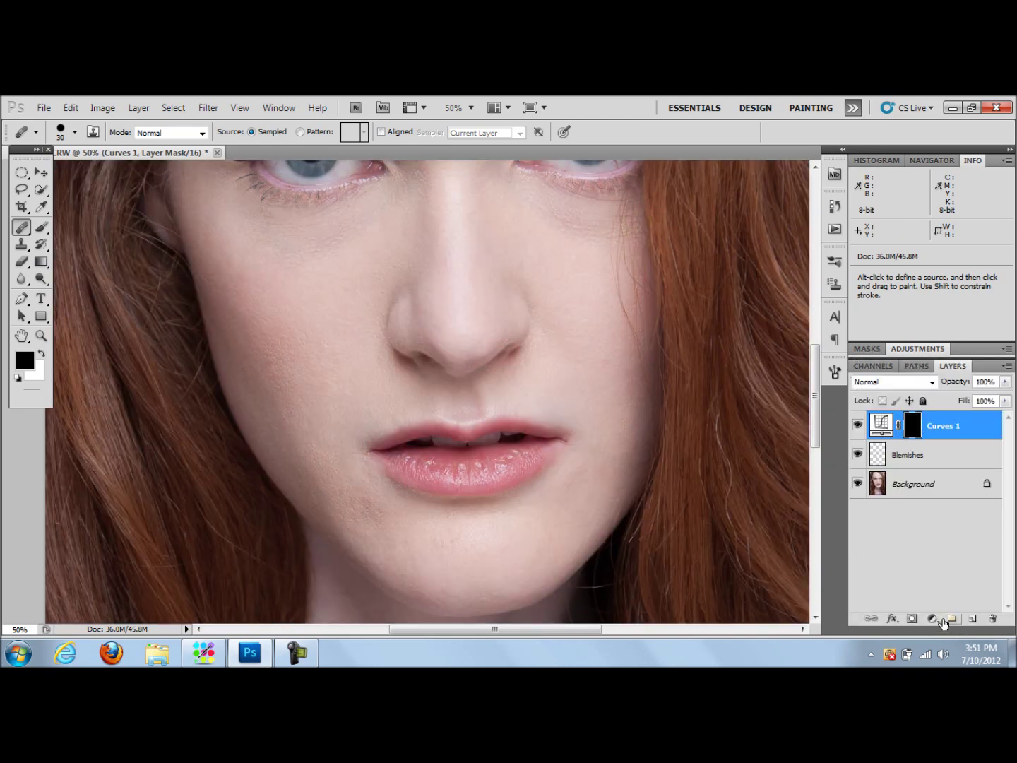
# Add a brightening Curves adjustment layer with a point at input 95, output 174, and invert its mask to black
pyautogui.click(932, 625)
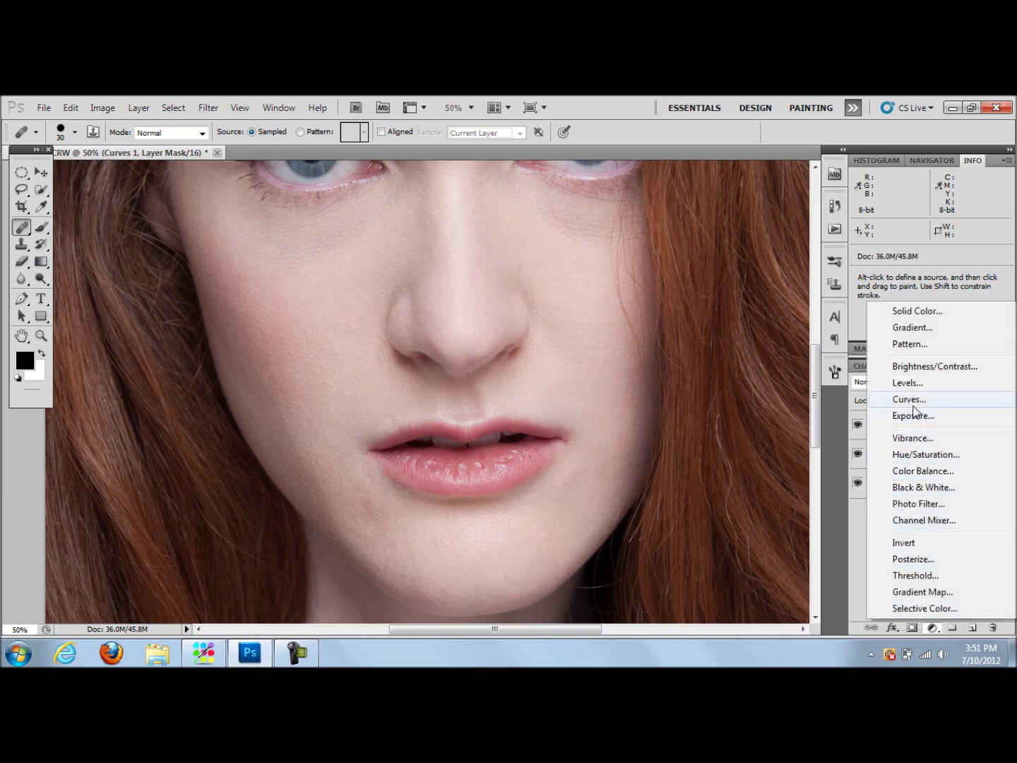
pyautogui.click(912, 399)
pyautogui.moveTo(937, 467); pyautogui.dragTo(925, 448)
pyautogui.hotkey('ctrl', 'i')
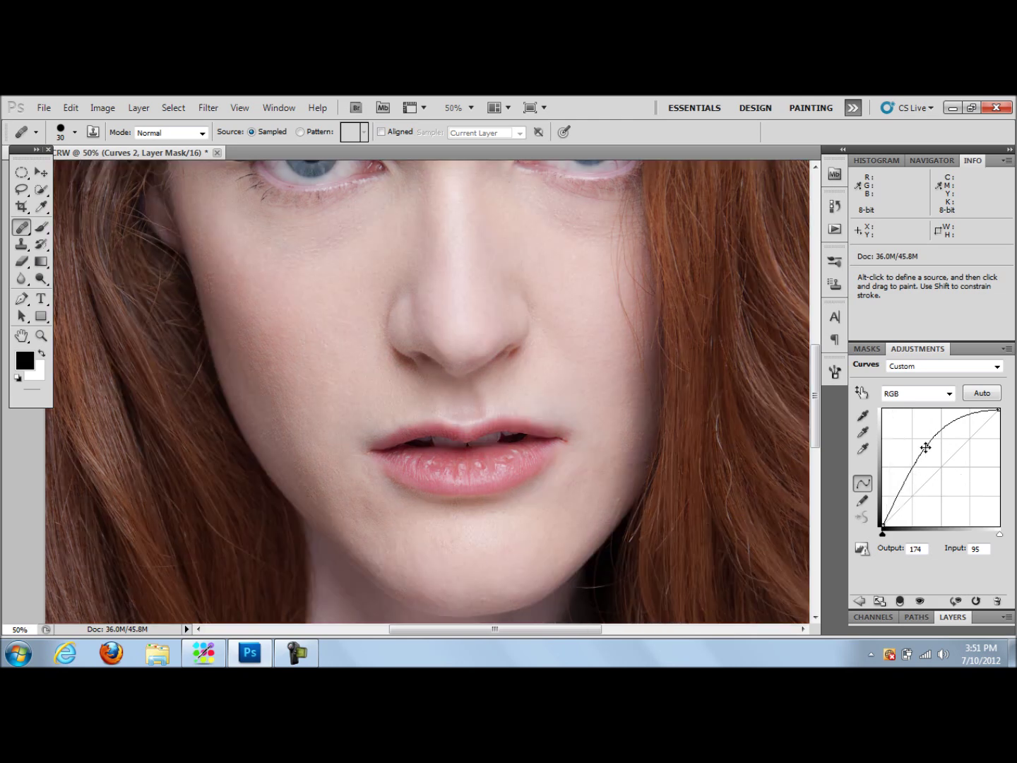
pyautogui.click(954, 616)
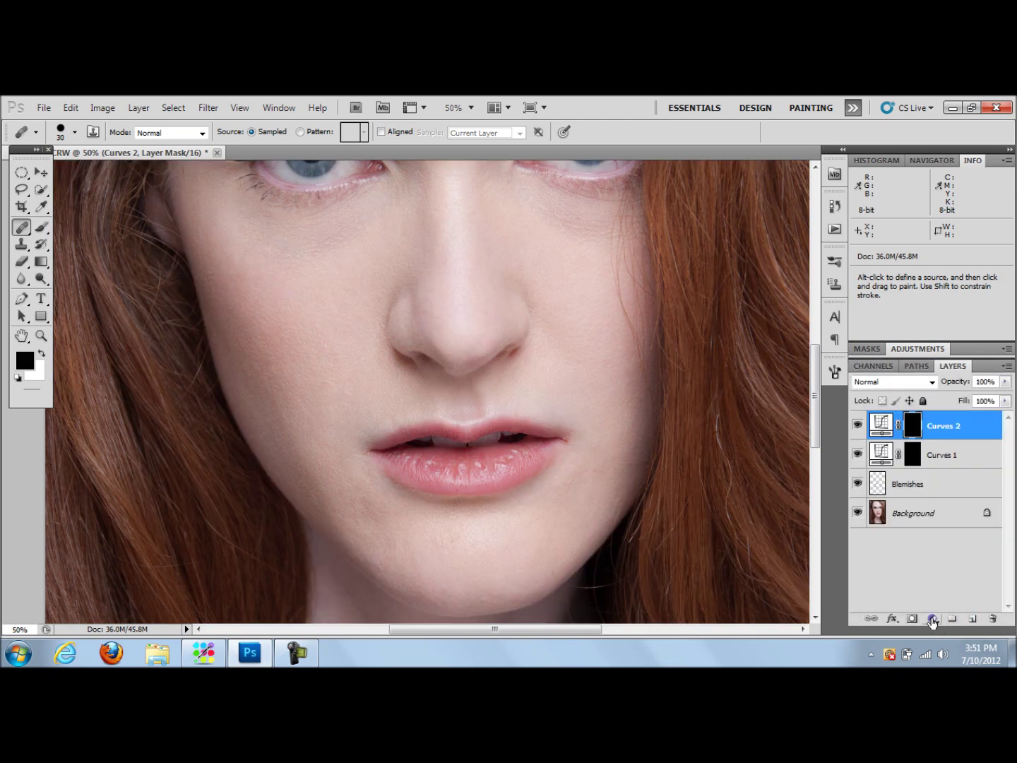
# Add a Black & White adjustment layer with the Default preset above the two masked Curves layers
pyautogui.click(932, 620)
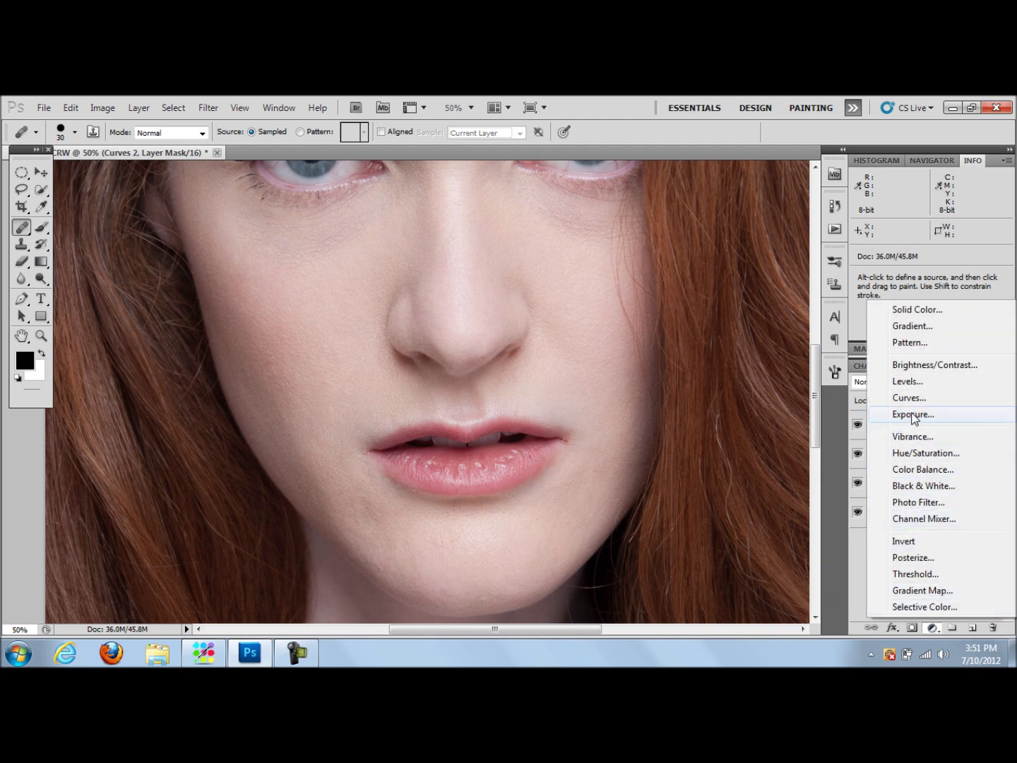
pyautogui.click(925, 487)
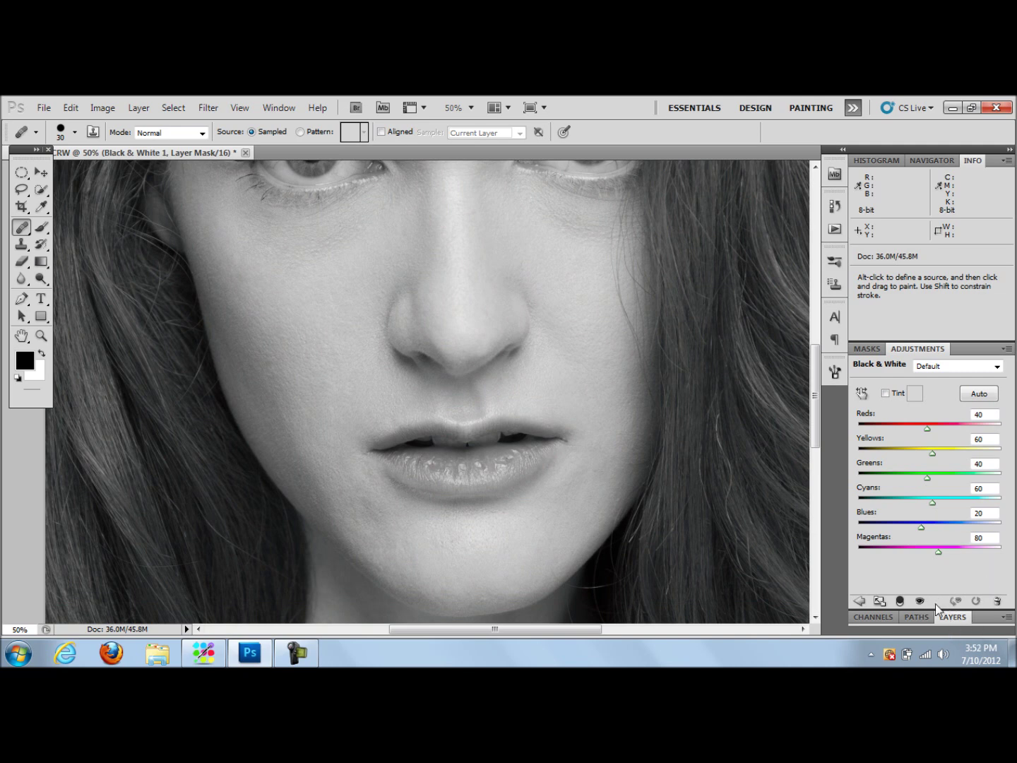
pyautogui.click(953, 620)
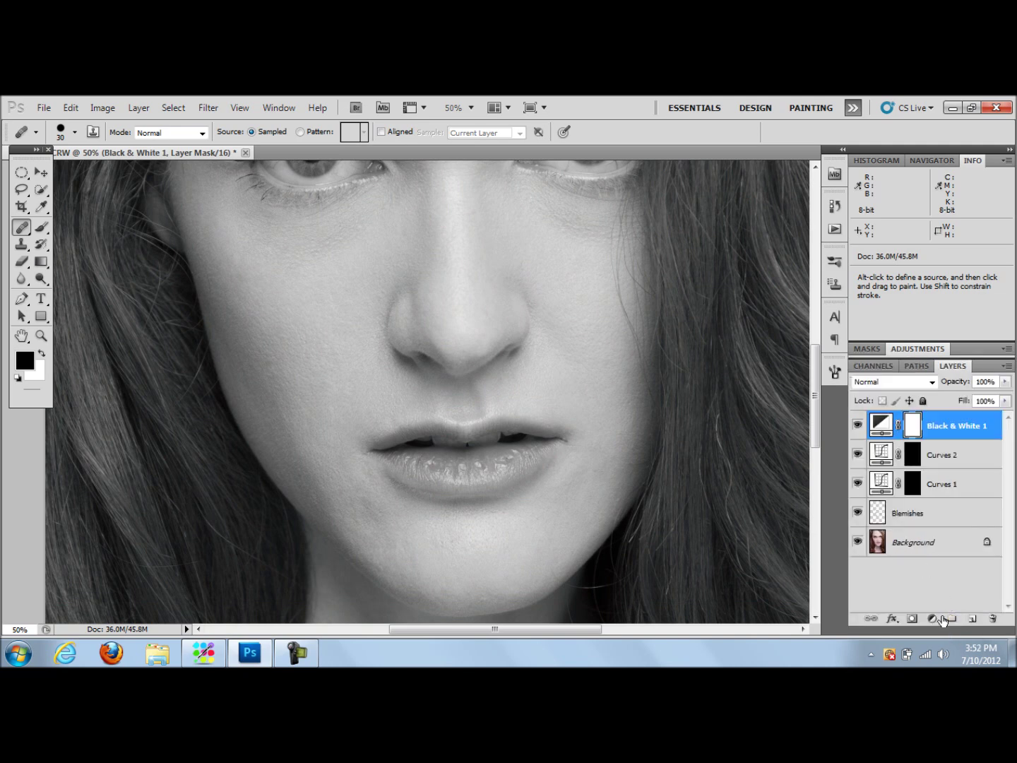
# Add a Curves adjustment above the Black & White layer and pull its midpoint down to darken the whole image
pyautogui.click(932, 626)
pyautogui.click(920, 397)
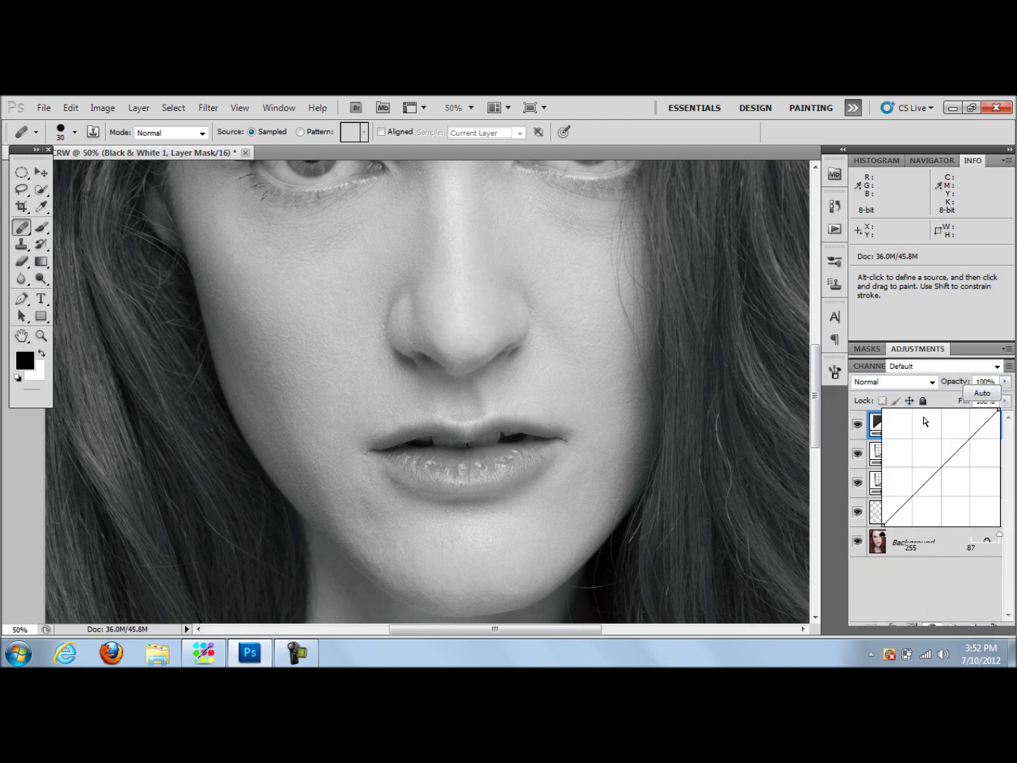
pyautogui.moveTo(945, 463); pyautogui.dragTo(950, 496)
pyautogui.click(953, 618)
# Group the Curves 1 and Curves 2 layers and name the group Dodge & burn
pyautogui.click(935, 523)
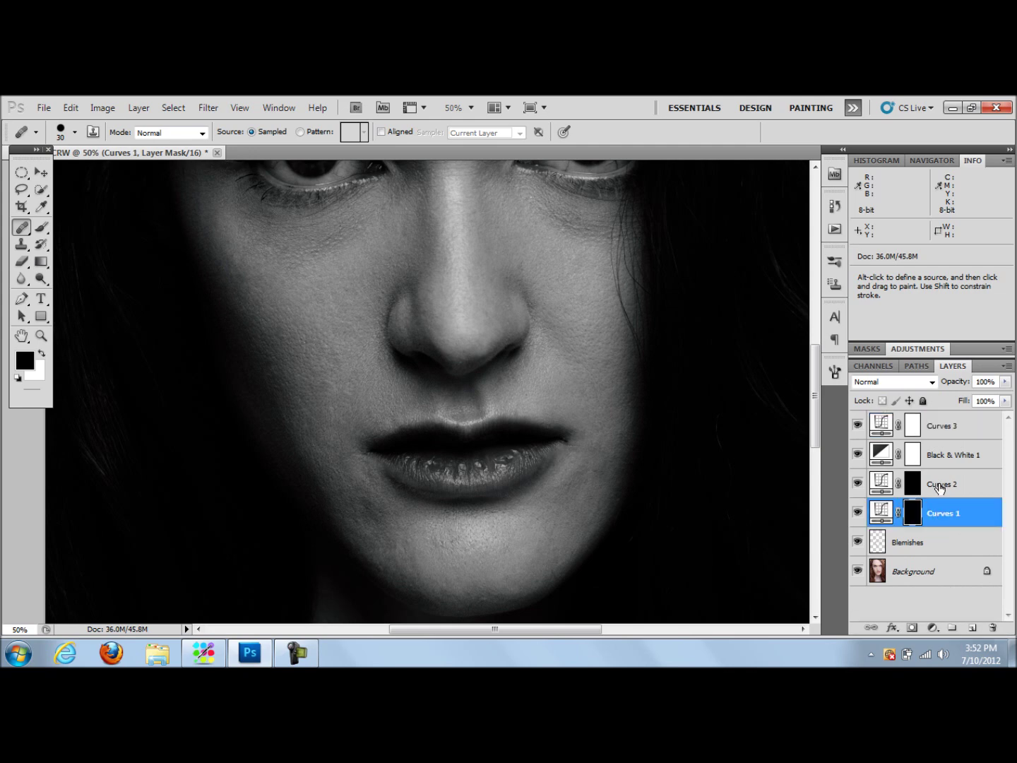
pyautogui.keyDown('shift'); pyautogui.click(940, 487); pyautogui.keyUp('shift')
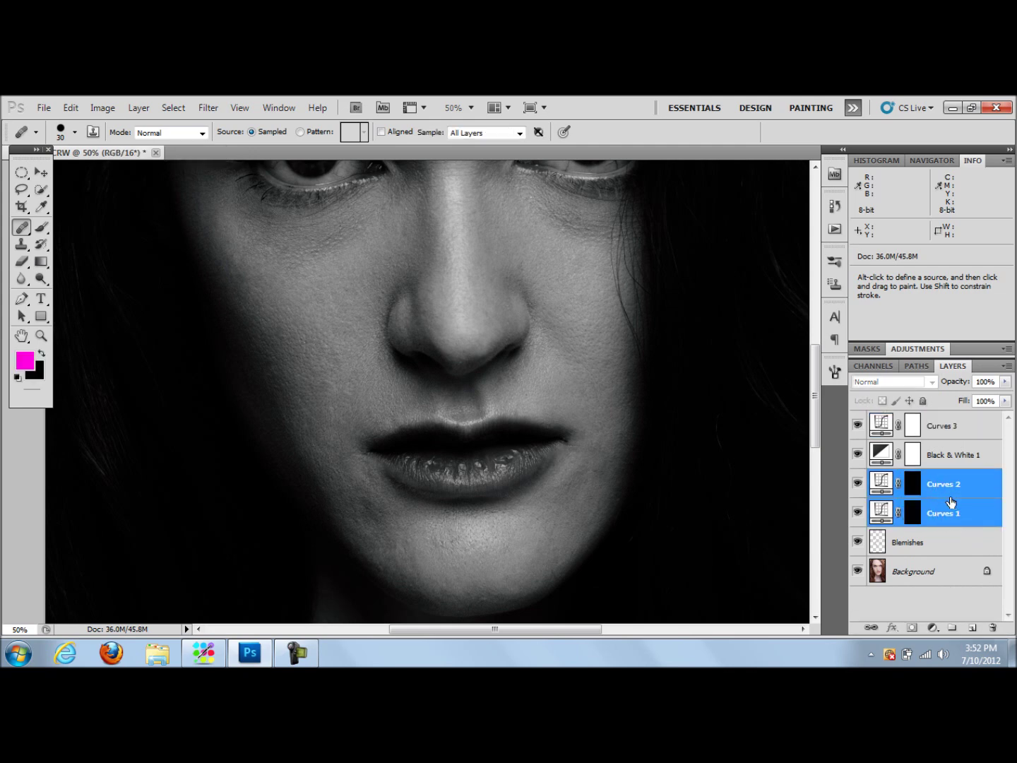
pyautogui.moveTo(948, 504); pyautogui.dragTo(970, 629)
pyautogui.doubleClick(913, 479)
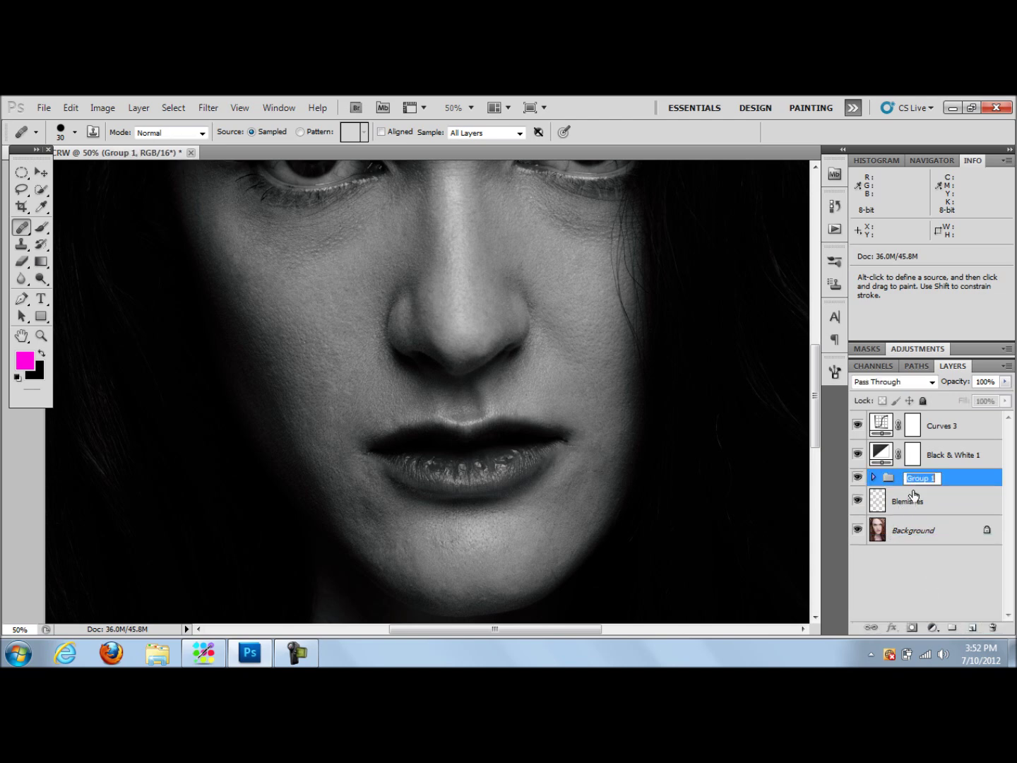
pyautogui.press('BackSpace')
pyautogui.write('Dodge & Burn')
pyautogui.press('Return')
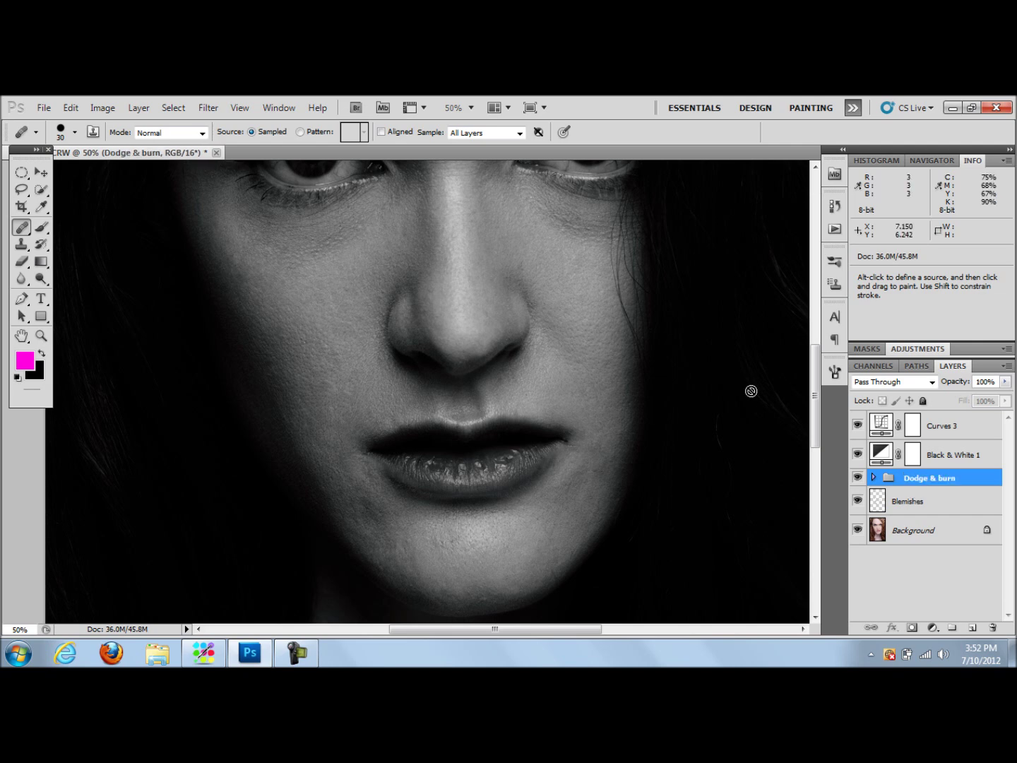
# Group the Black & White 1 and Curves 3 layers and name the group guide
pyautogui.click(944, 458)
pyautogui.keyDown('shift'); pyautogui.click(946, 428); pyautogui.keyUp('shift')
pyautogui.moveTo(944, 445); pyautogui.dragTo(972, 626)
pyautogui.doubleClick(922, 419)
pyautogui.press('BackSpace')
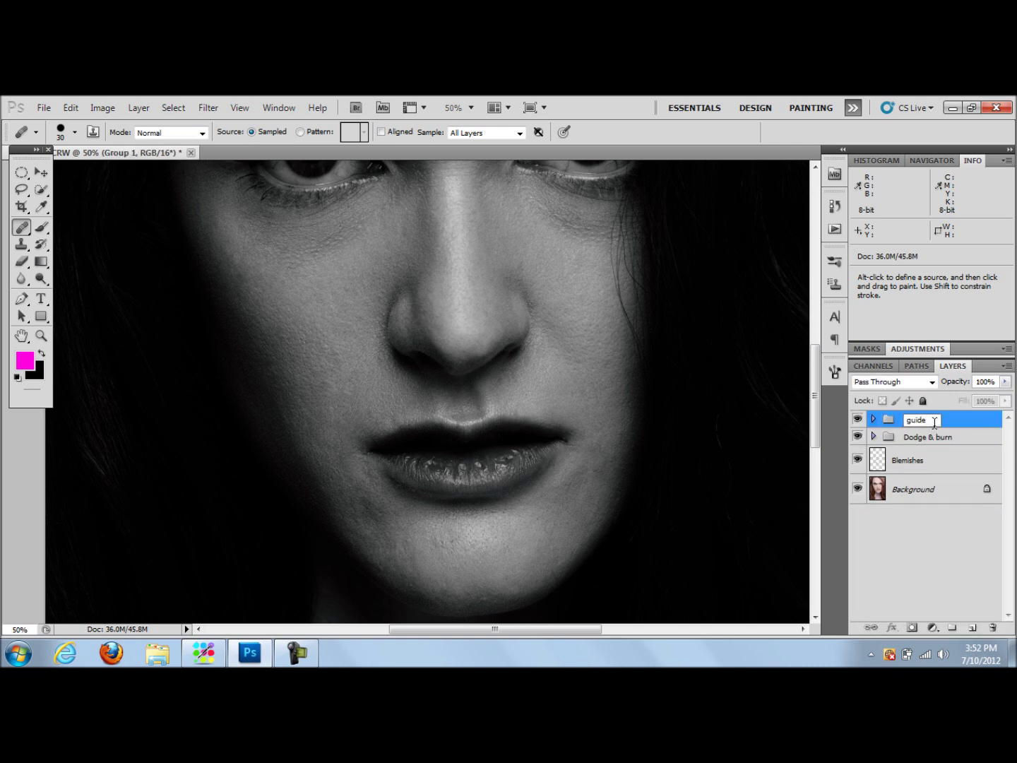
pyautogui.press('Return')
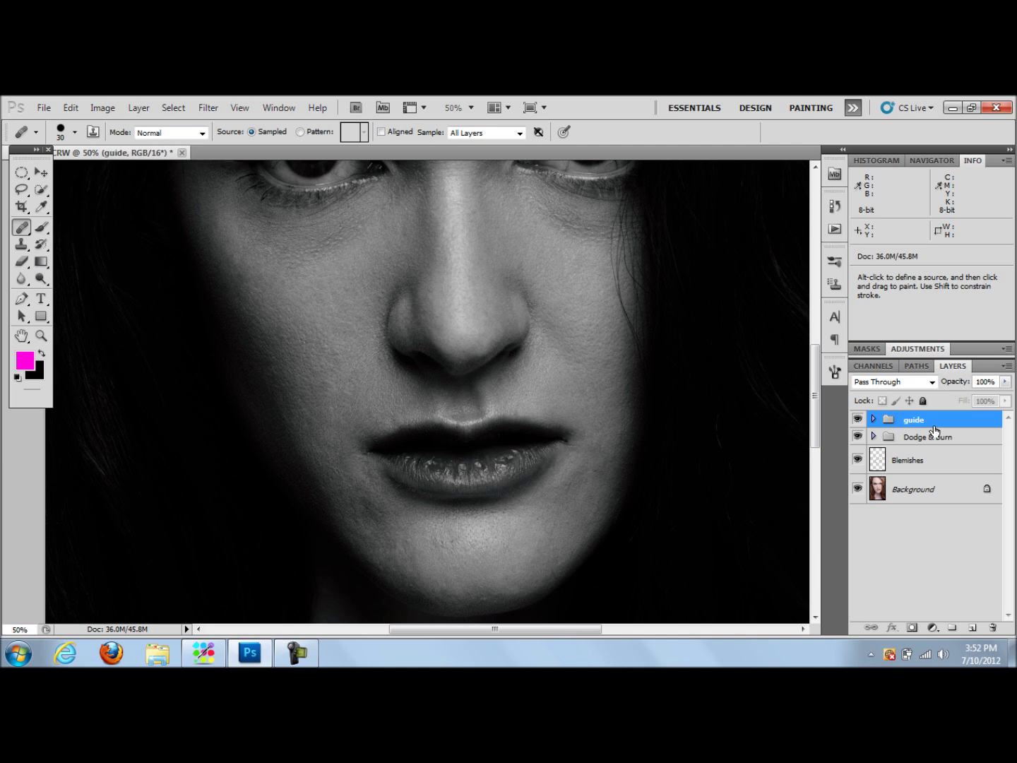
# Expand both layer groups and compare the portrait with the guide group hidden and shown
pyautogui.click(875, 438)
pyautogui.click(873, 420)
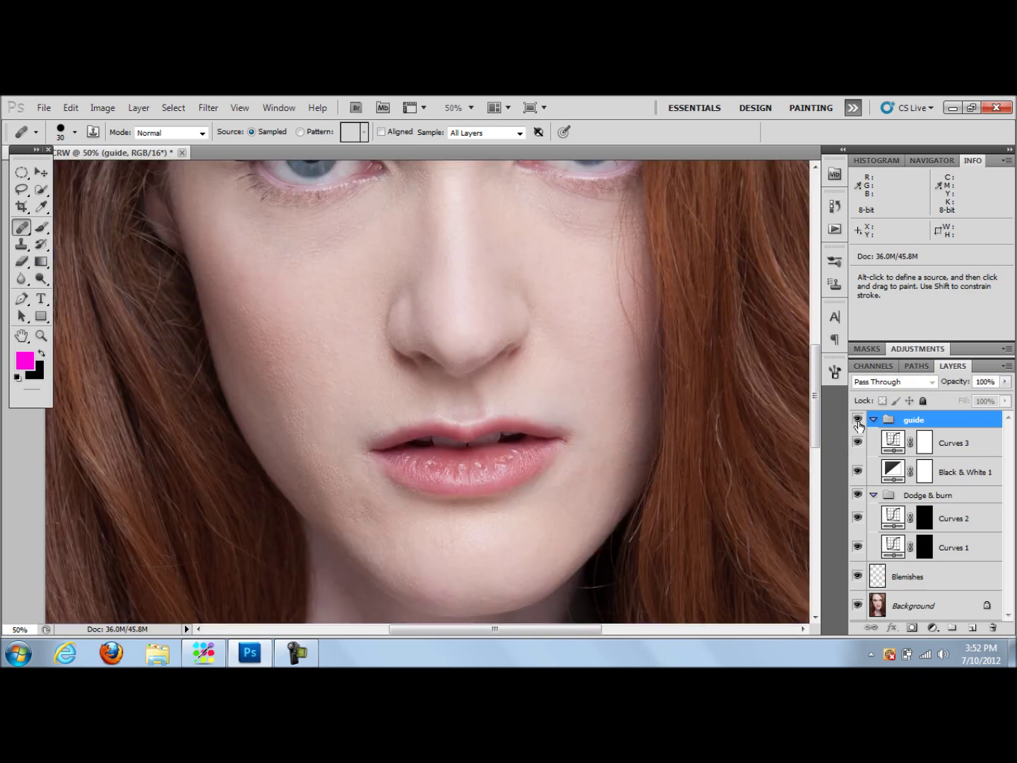
pyautogui.click(857, 422)
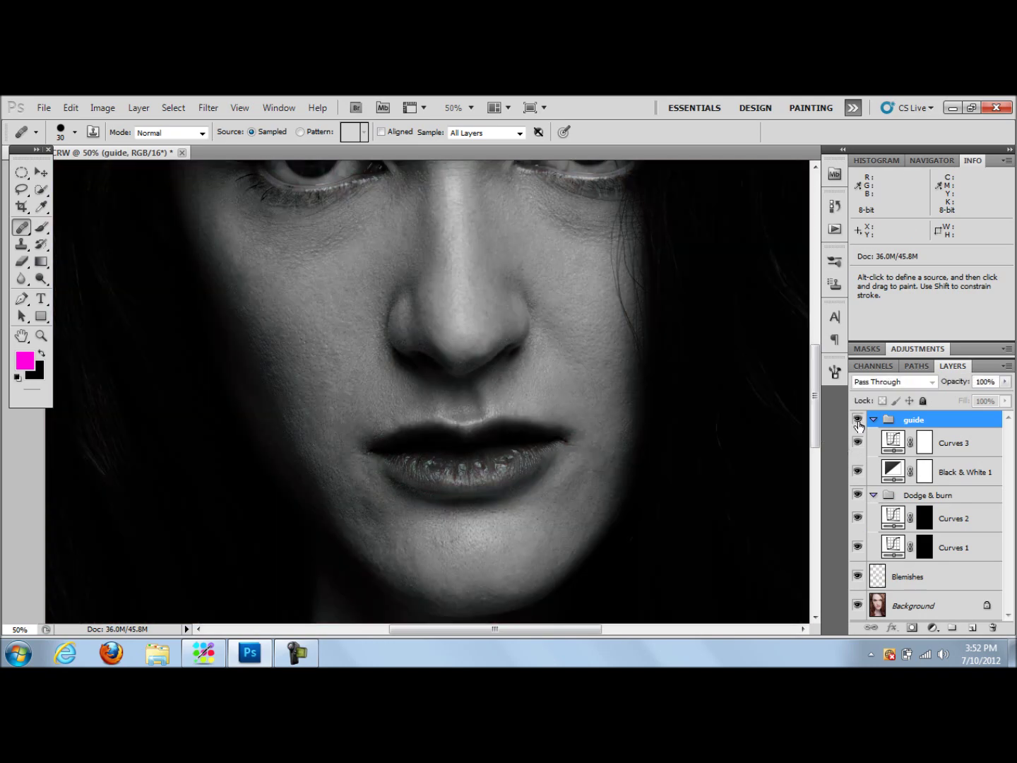
# Select the Curves 1 layer and set up the Brush tool with white as foreground colour and 5% opacity
pyautogui.press('z')
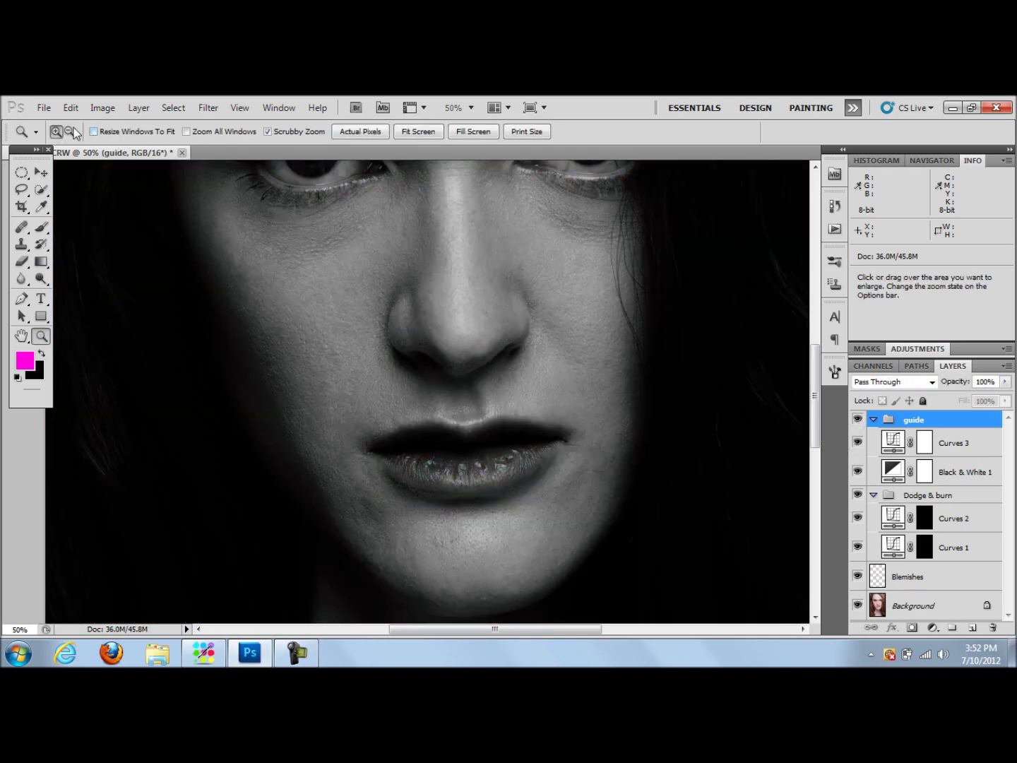
pyautogui.keyDown('alt'); pyautogui.click(395, 316); pyautogui.keyUp('alt')
pyautogui.keyDown('alt'); pyautogui.click(395, 316); pyautogui.keyUp('alt')
pyautogui.keyDown('alt'); pyautogui.click(397, 316); pyautogui.keyUp('alt')
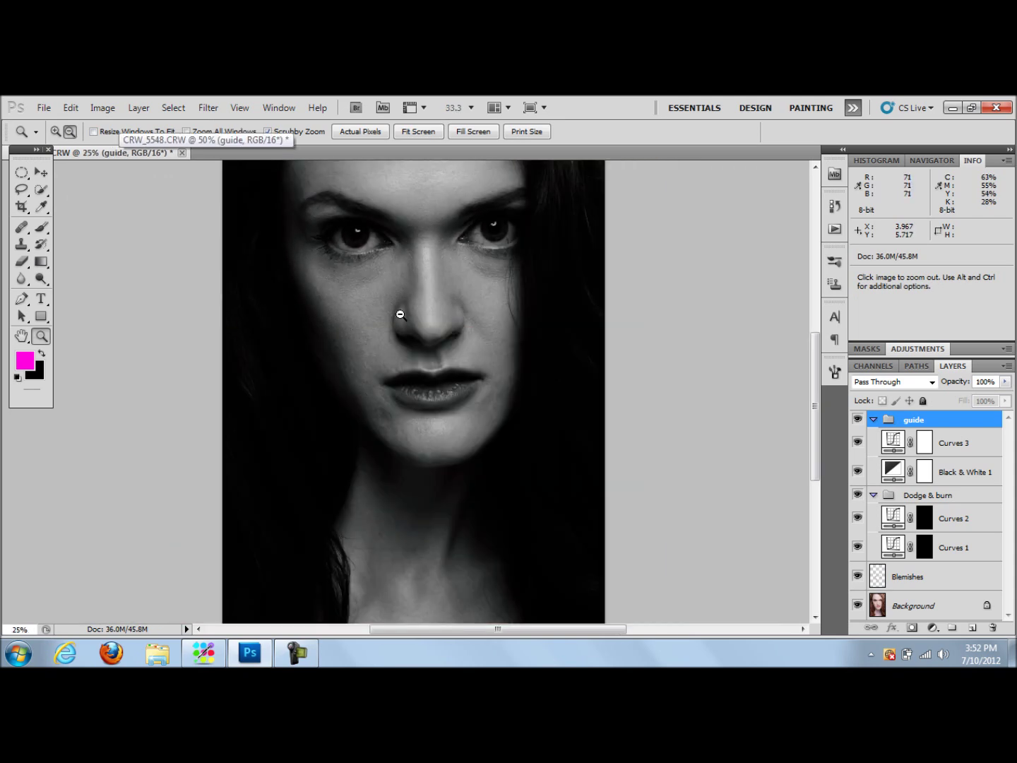
pyautogui.scroll(5, 818, 358)
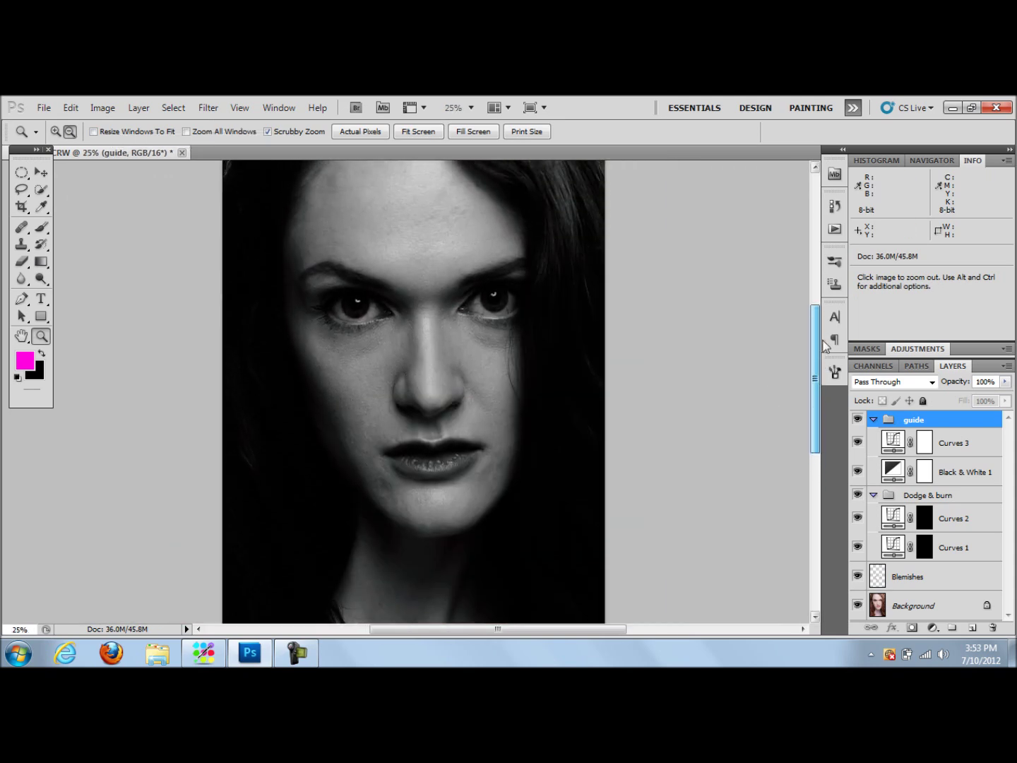
pyautogui.scroll(-1, 827, 344)
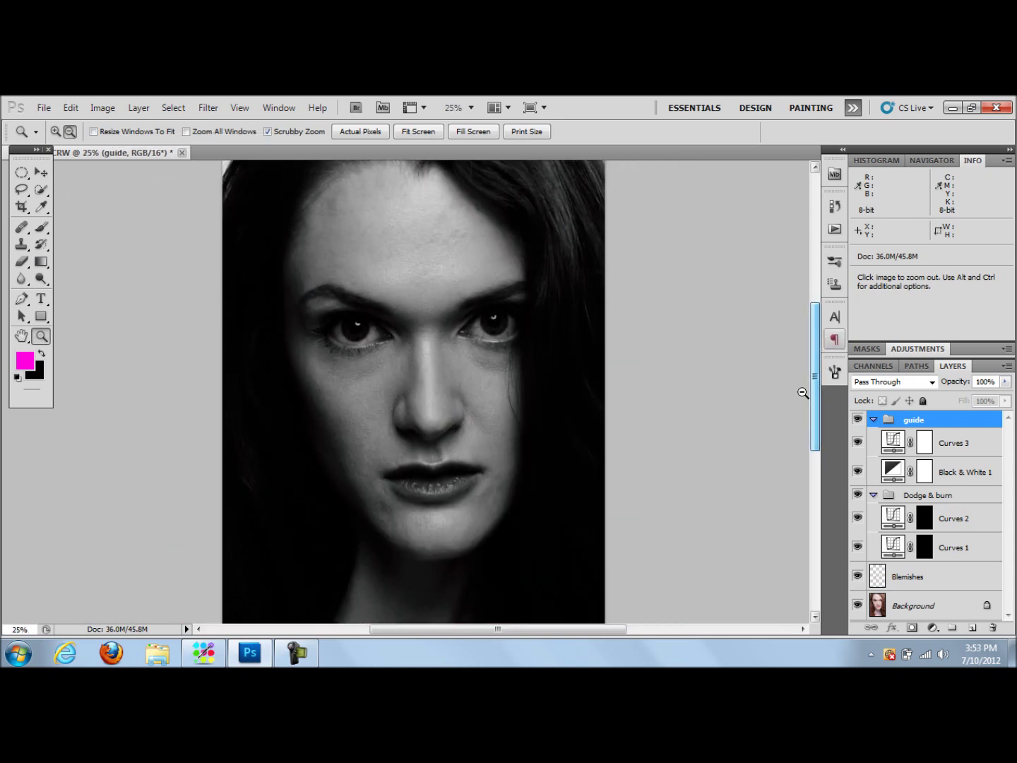
pyautogui.click(925, 554)
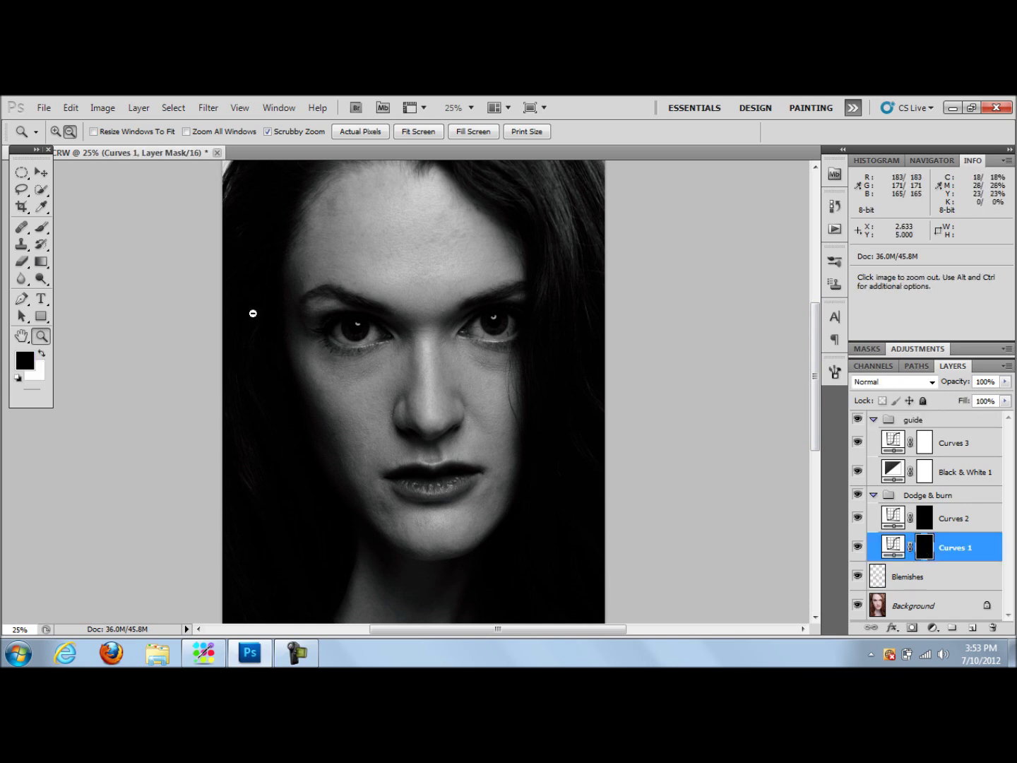
pyautogui.click(42, 227)
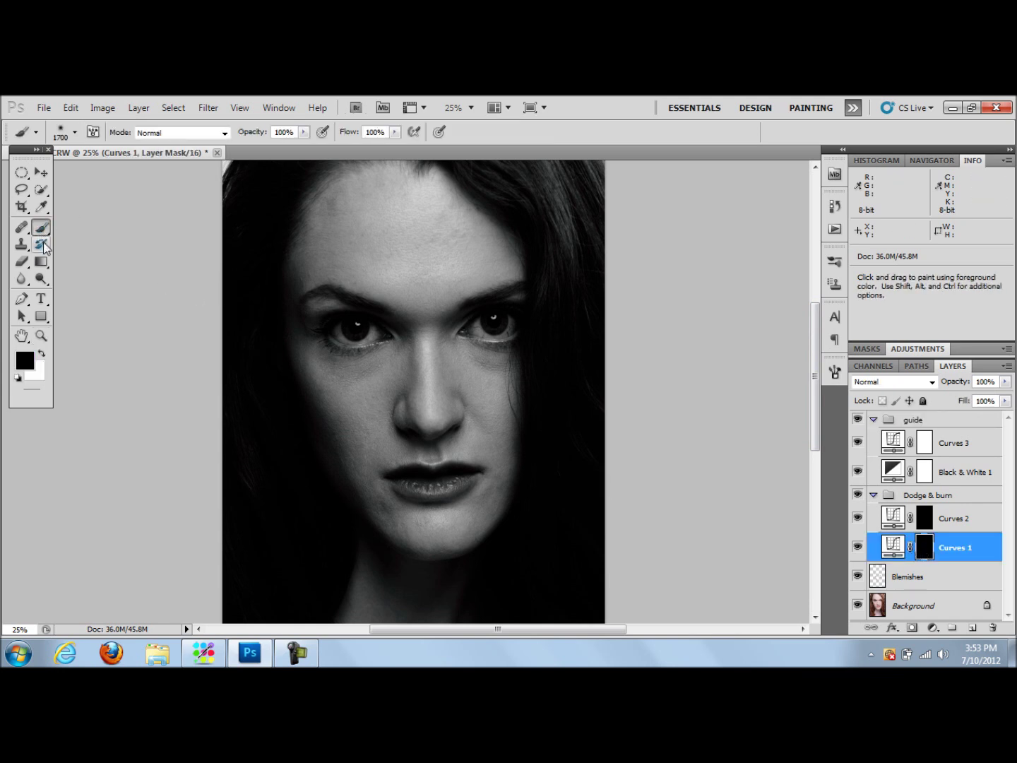
pyautogui.click(42, 354)
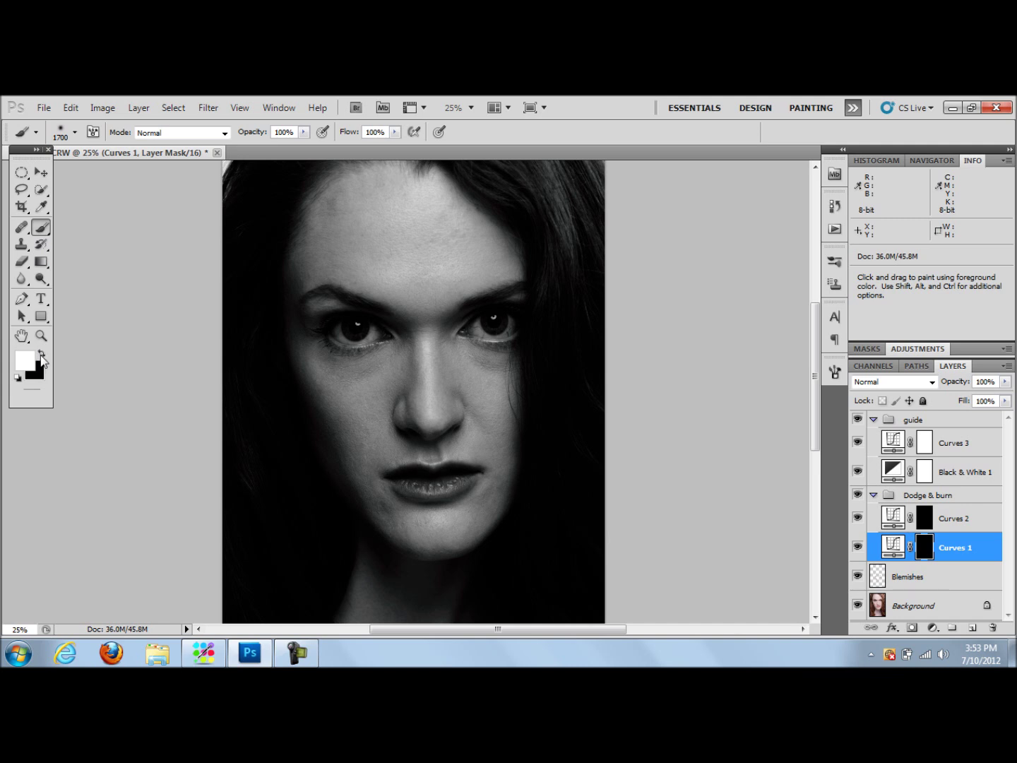
pyautogui.click(304, 131)
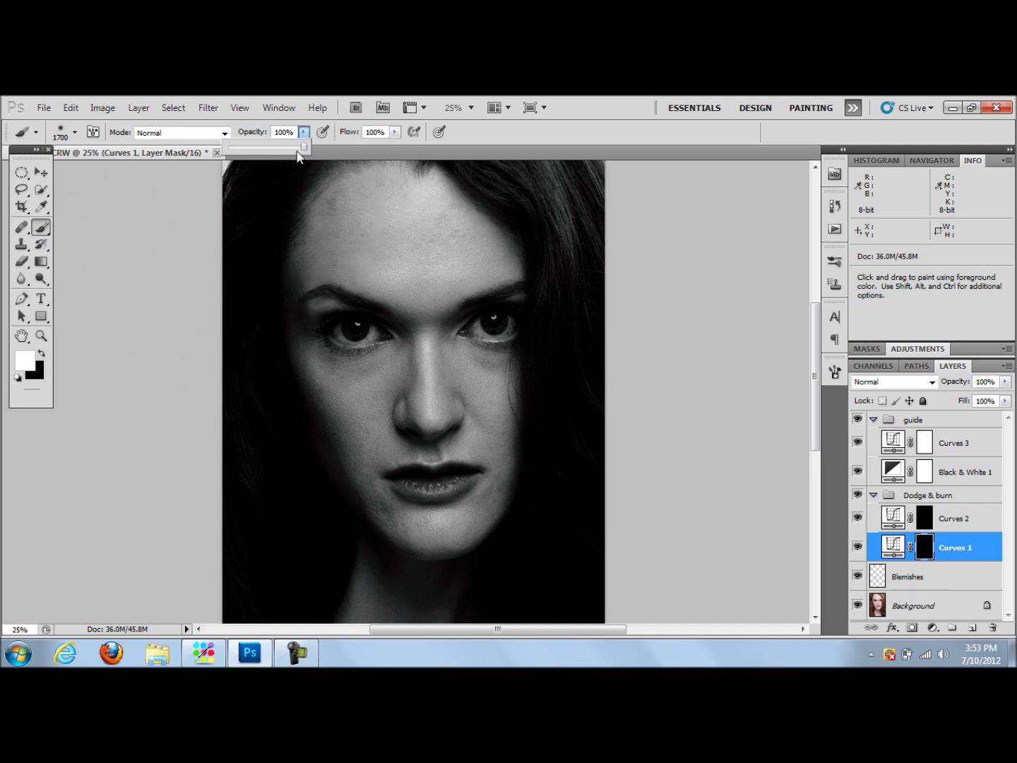
pyautogui.click(234, 148)
pyautogui.moveTo(232, 151); pyautogui.dragTo(234, 148)
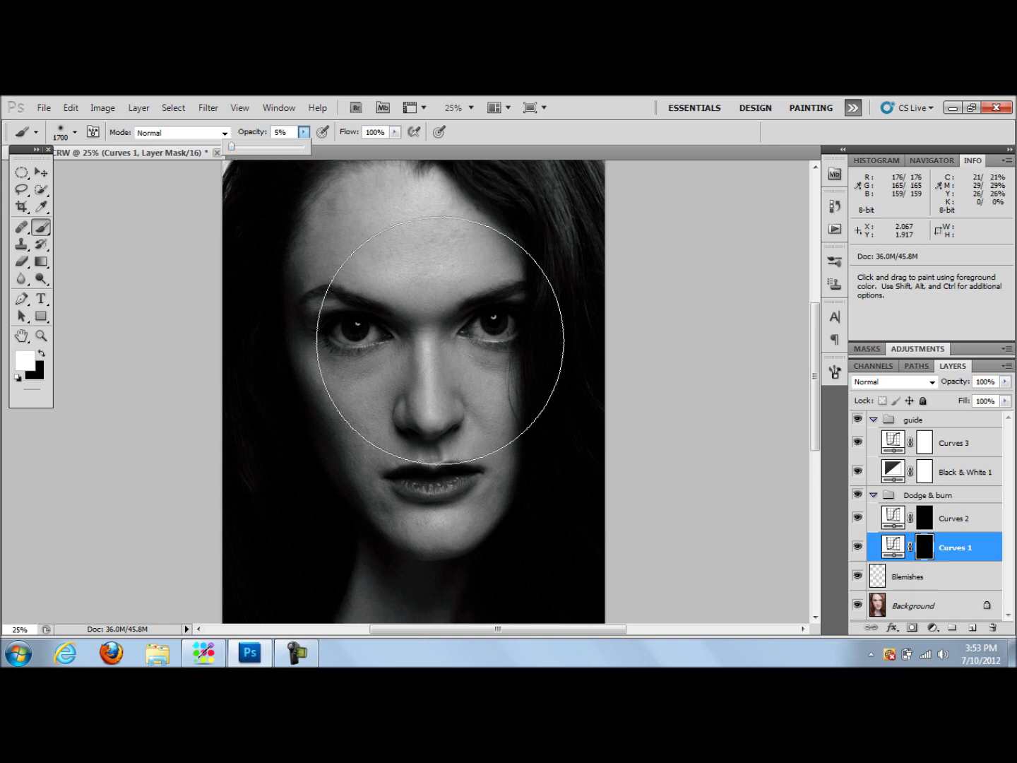
pyautogui.click(492, 423)
# Reduce the brush size to 30 pixels for detailed work on the Curves 1 mask
pyautogui.press('[')
pyautogui.press('[')
pyautogui.press('[')
pyautogui.press('[')
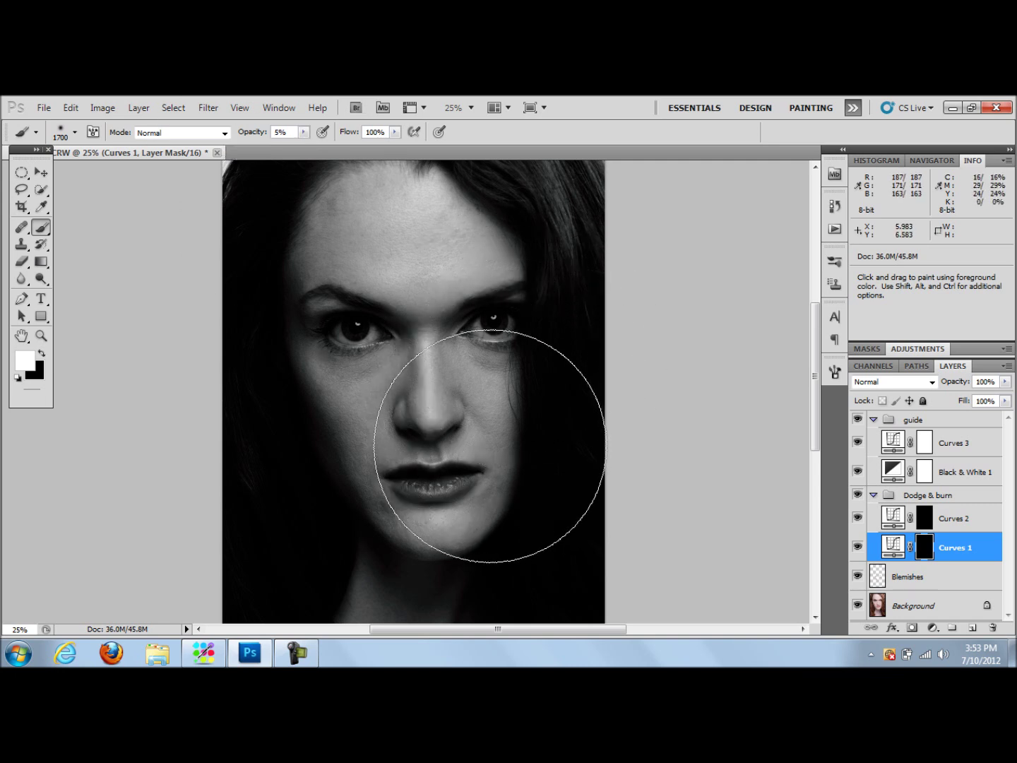
pyautogui.press('[')
pyautogui.press('[')
pyautogui.press('[')
pyautogui.press('[')
pyautogui.press('[')
pyautogui.press('[')
pyautogui.press('[')
pyautogui.press('[')
pyautogui.press('[')
pyautogui.press('[')
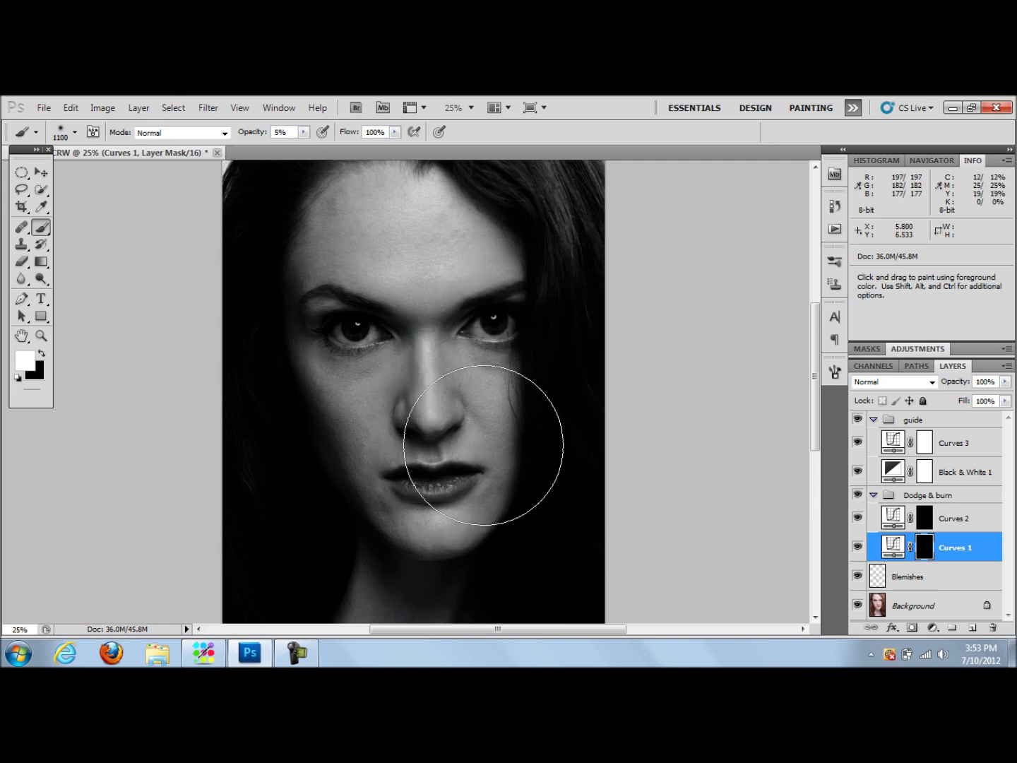
pyautogui.press('[')
pyautogui.press('[')
pyautogui.press('[')
pyautogui.press('[')
pyautogui.press('[')
pyautogui.press('[')
pyautogui.press('[')
pyautogui.press('[')
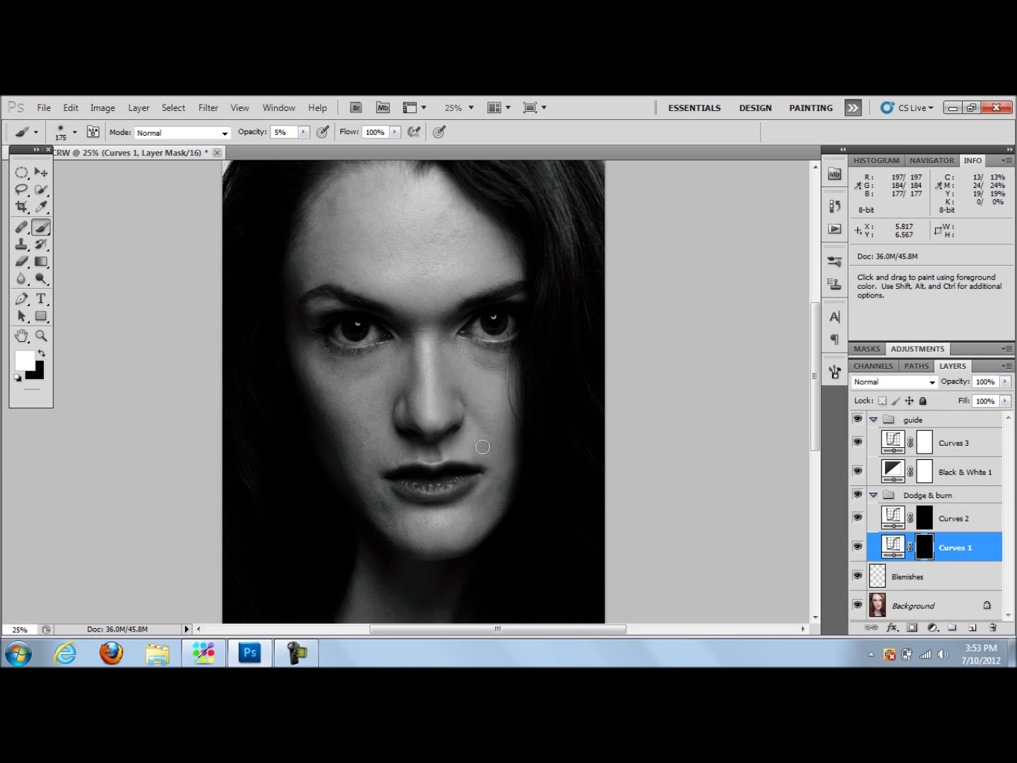
pyautogui.click(298, 658)
pyautogui.click(298, 658)
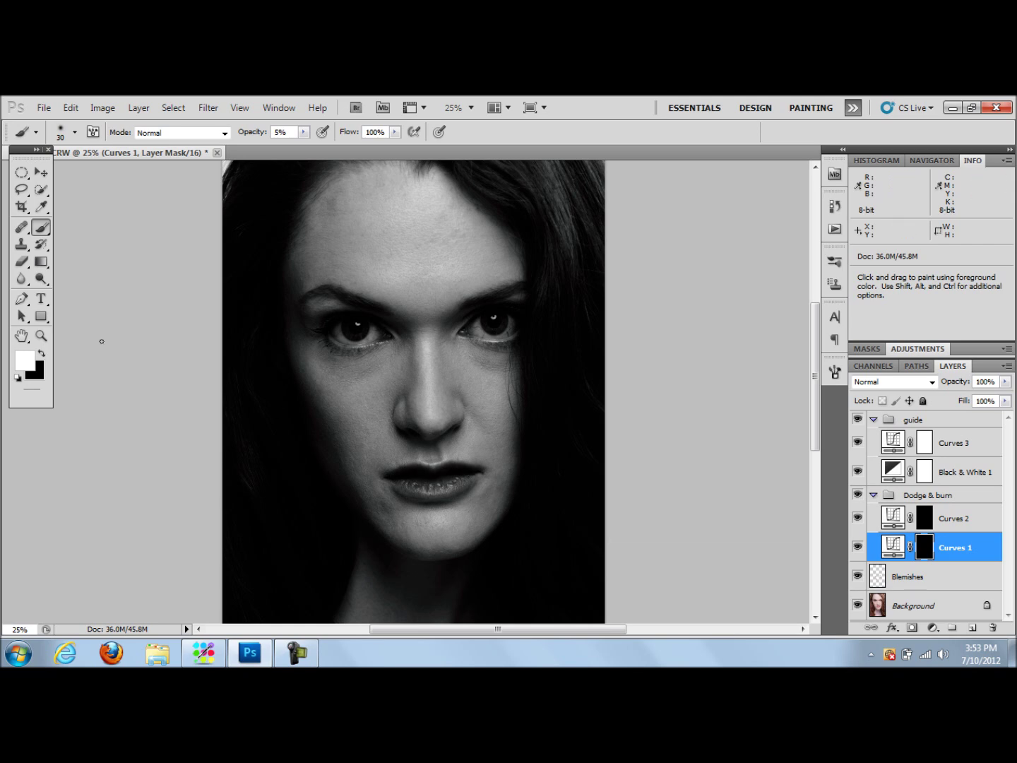
# Pull the Curves 3 curve in the guide group lower so the forehead's uneven skin tones stand out with stronger contrast
pyautogui.click(42, 336)
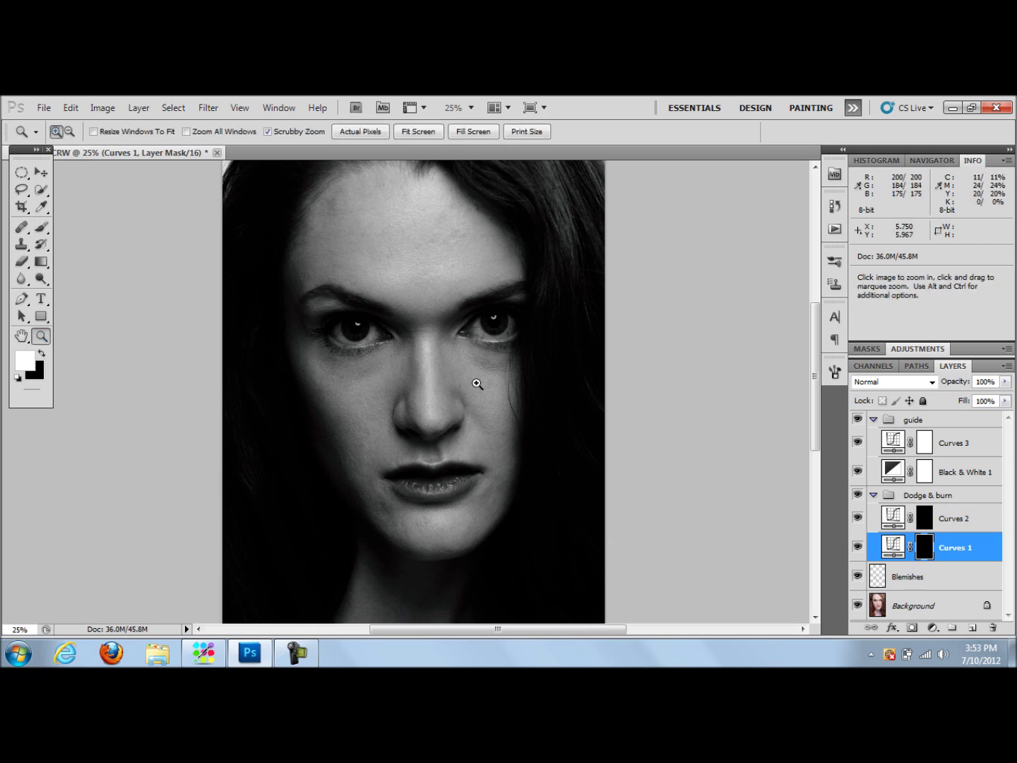
pyautogui.click(420, 225)
pyautogui.click(425, 235)
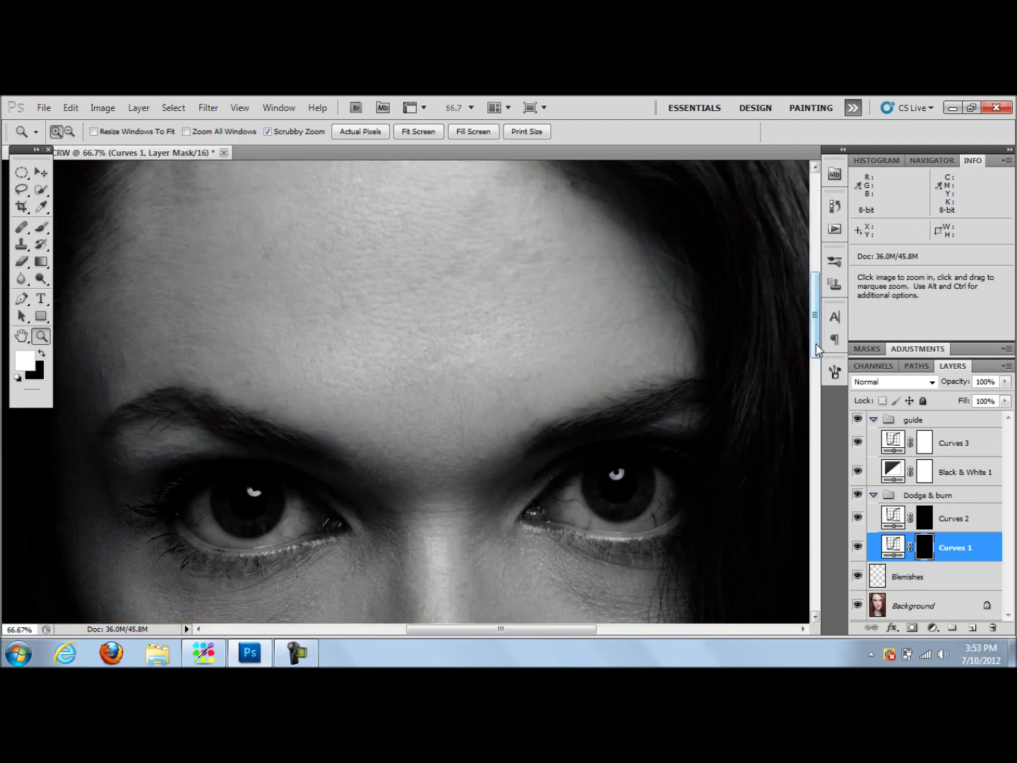
pyautogui.moveTo(817, 349); pyautogui.dragTo(817, 327)
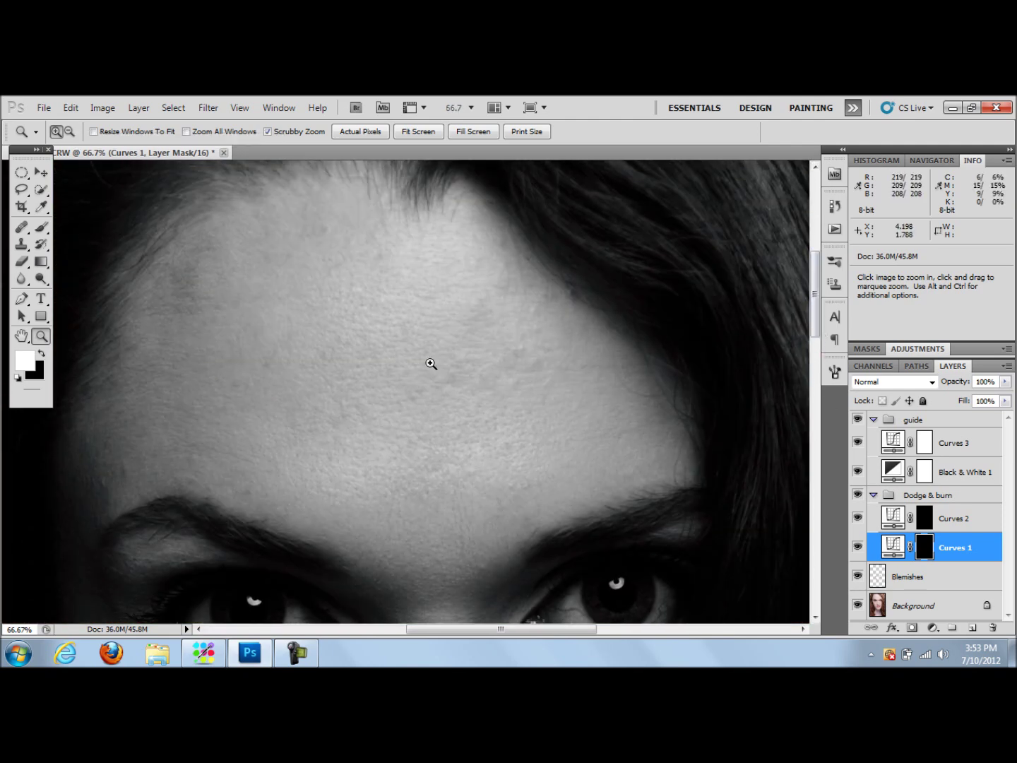
pyautogui.doubleClick(922, 446)
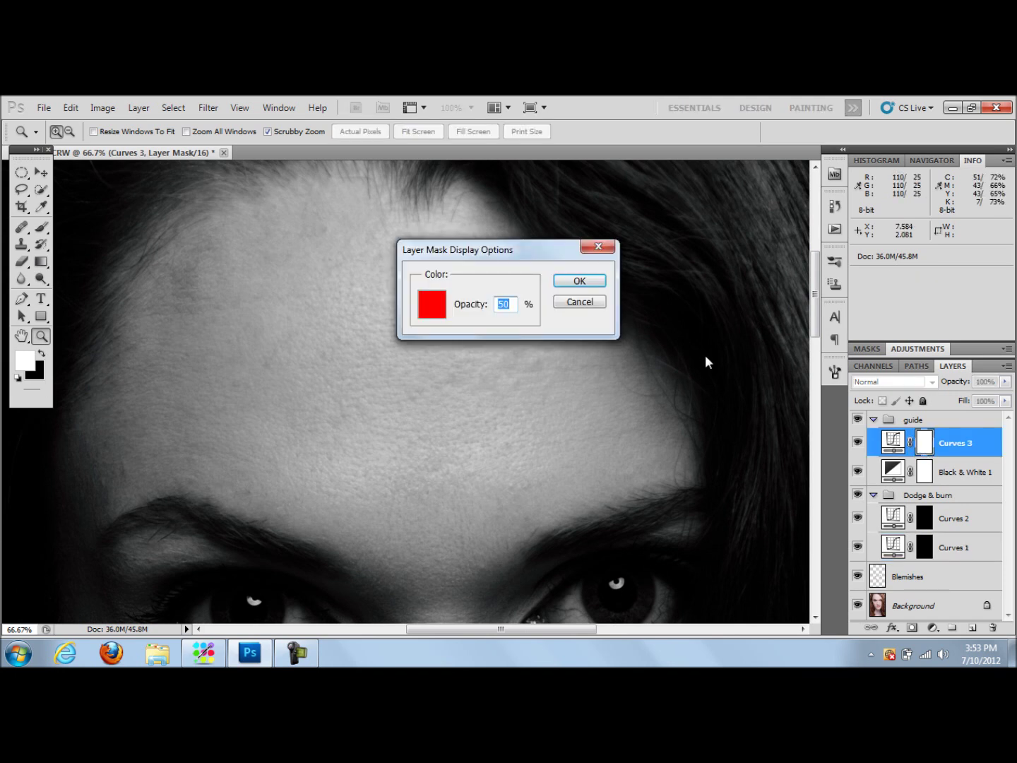
pyautogui.press('Tab')
pyautogui.press('Return')
pyautogui.click(893, 442)
pyautogui.moveTo(952, 495); pyautogui.dragTo(964, 507)
pyautogui.click(961, 614)
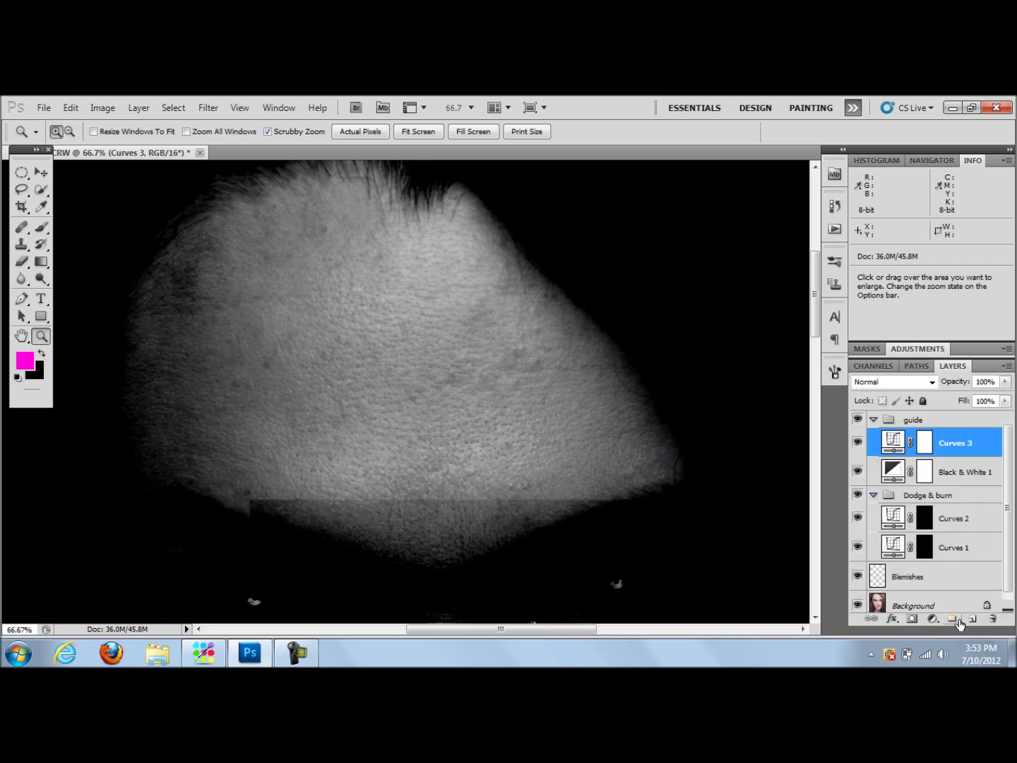
# Return to the Curves 1 mask and ready the Brush tool with white foreground colour and a 20-pixel size
pyautogui.click(906, 551)
pyautogui.press('d')
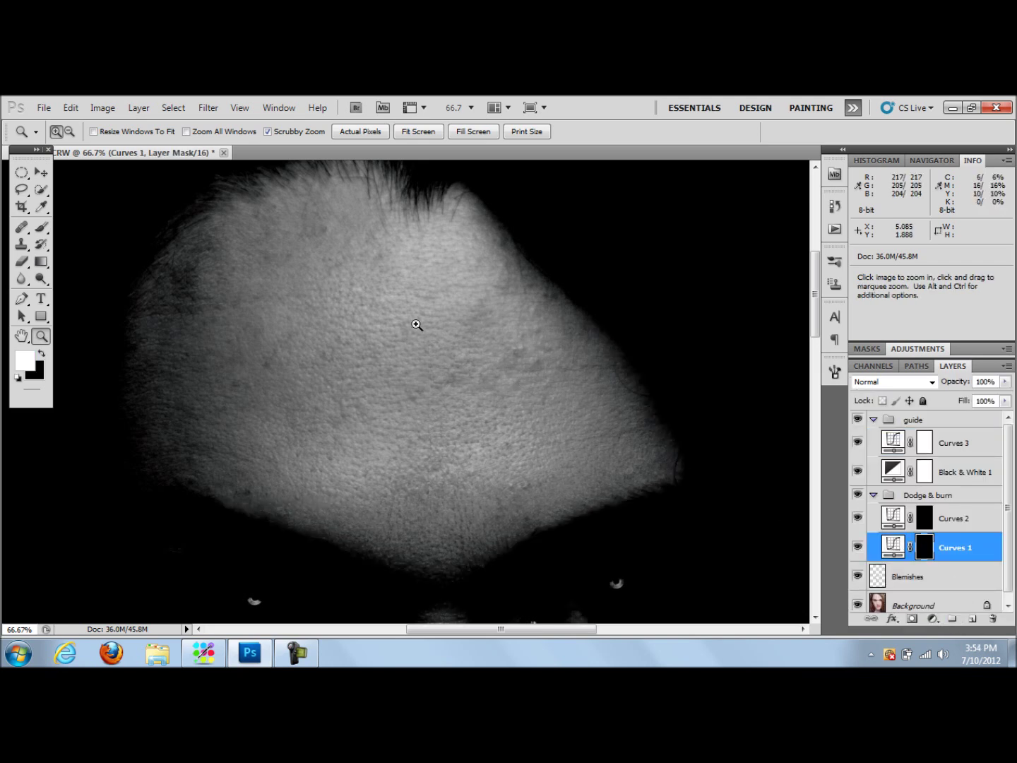
pyautogui.click(41, 227)
pyautogui.press('[')
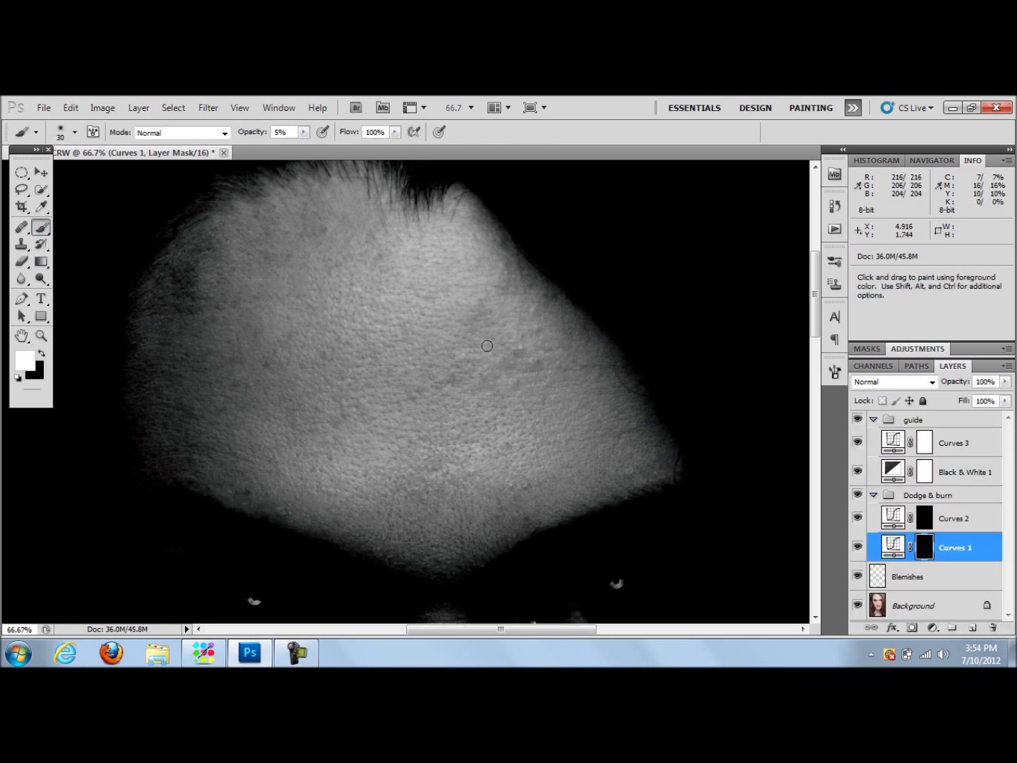
pyautogui.press('[')
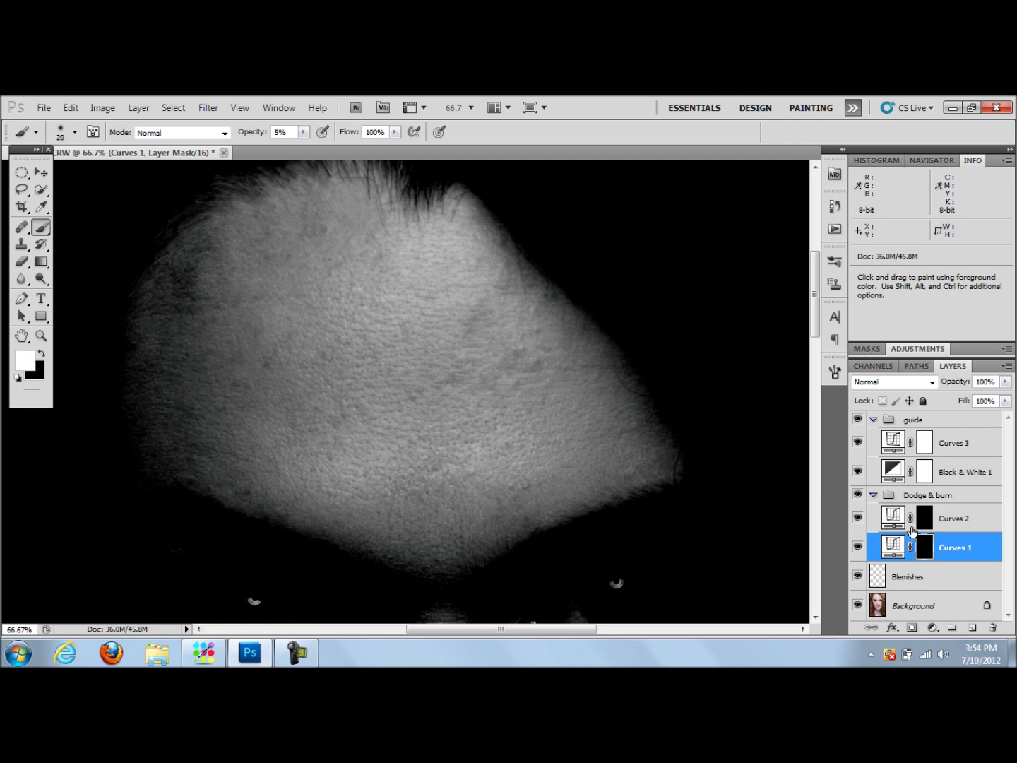
# Check whether the Curves 1 adjustment darkens or lightens the image
pyautogui.doubleClick(925, 548)
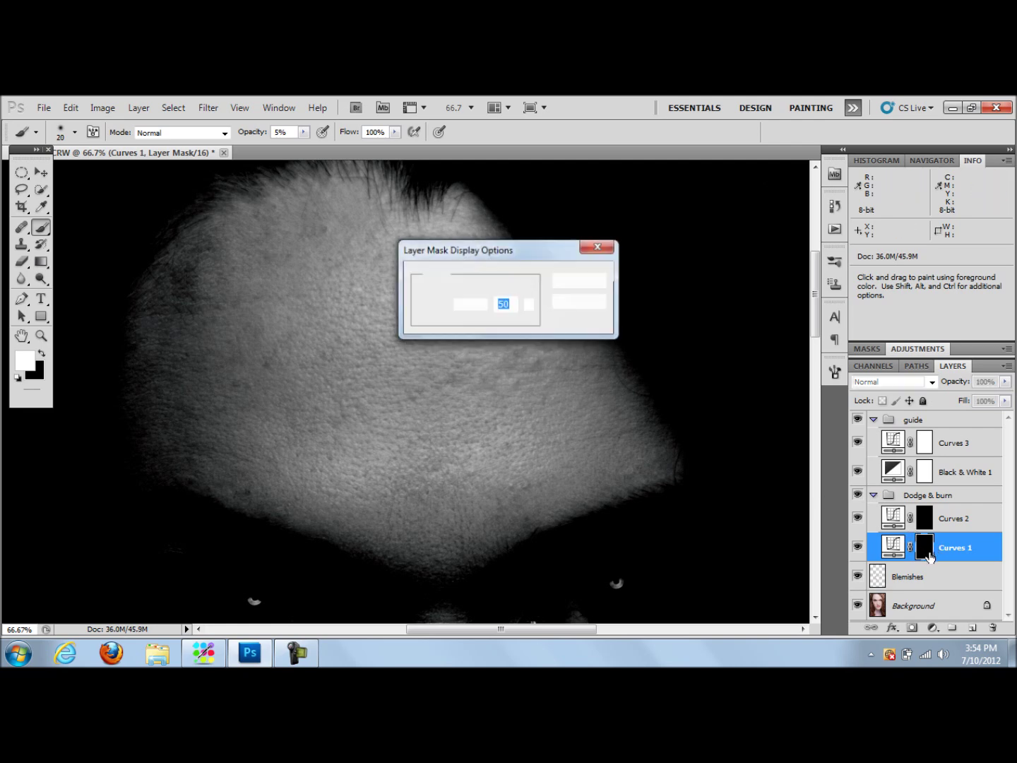
pyautogui.click(601, 302)
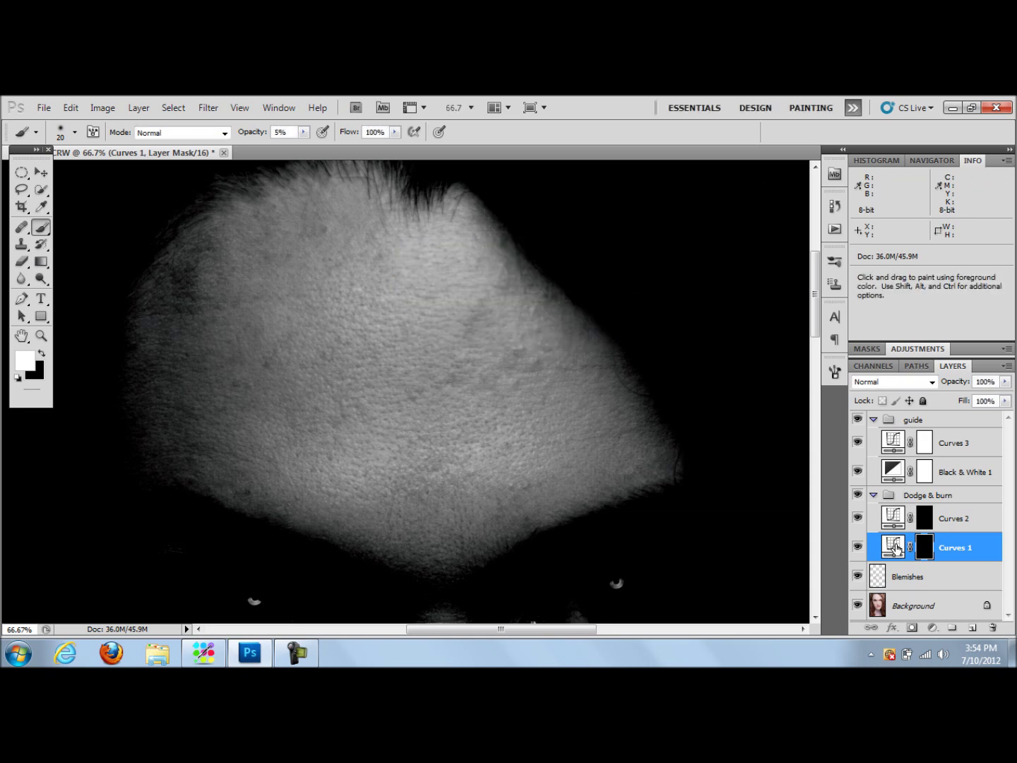
pyautogui.click(895, 548)
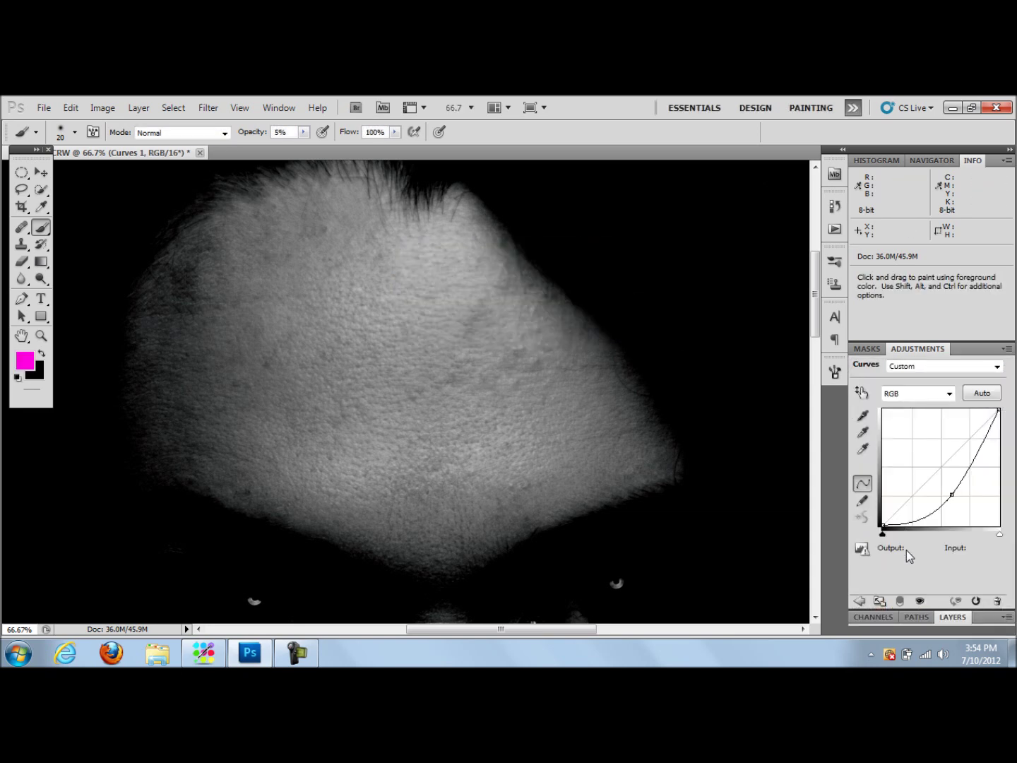
pyautogui.click(952, 619)
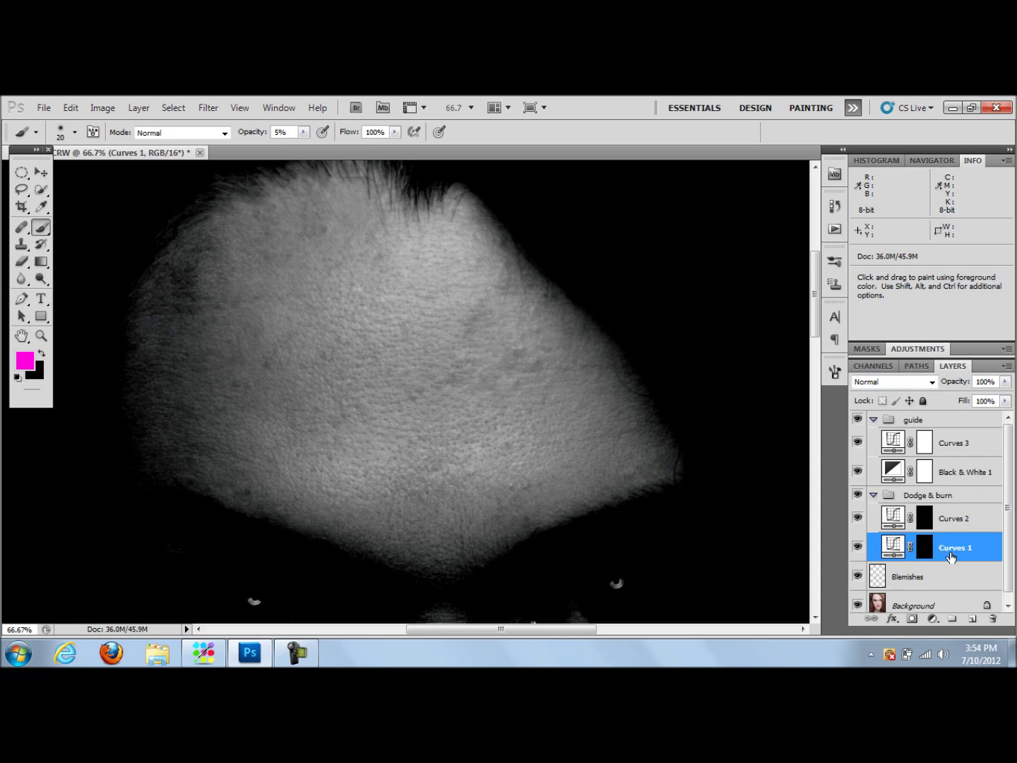
pyautogui.moveTo(952, 557); pyautogui.dragTo(954, 527)
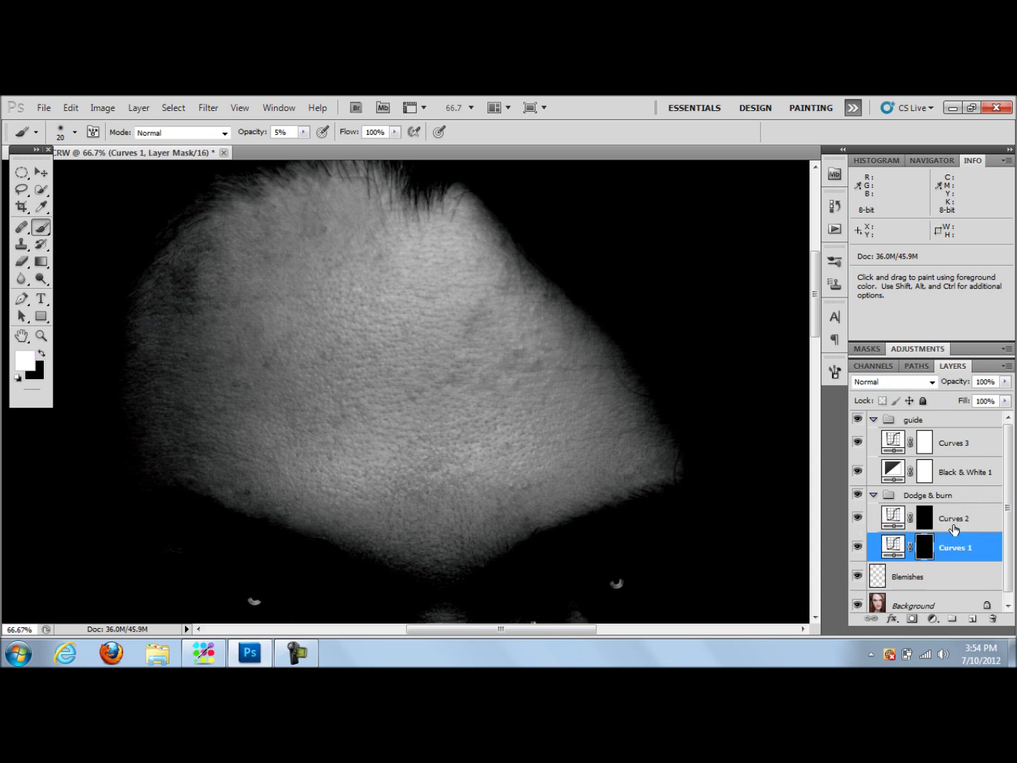
pyautogui.click(954, 523)
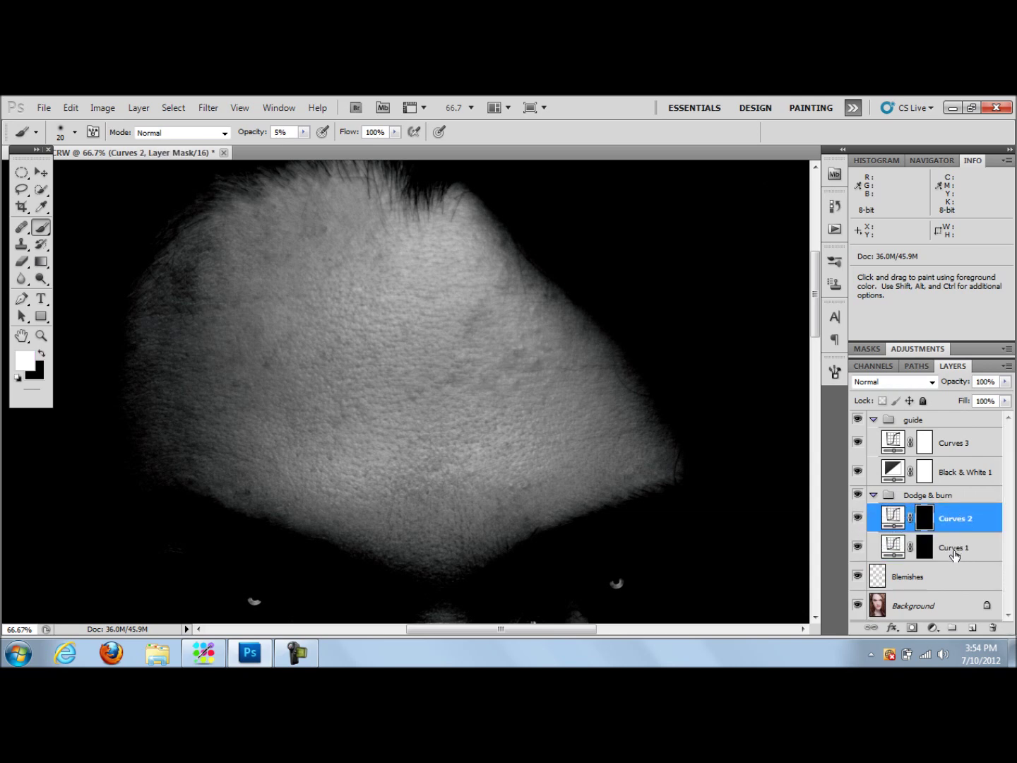
# Rename the Curves 1 layer dark and the Curves 2 layer light
pyautogui.doubleClick(956, 556)
pyautogui.press('BackSpace')
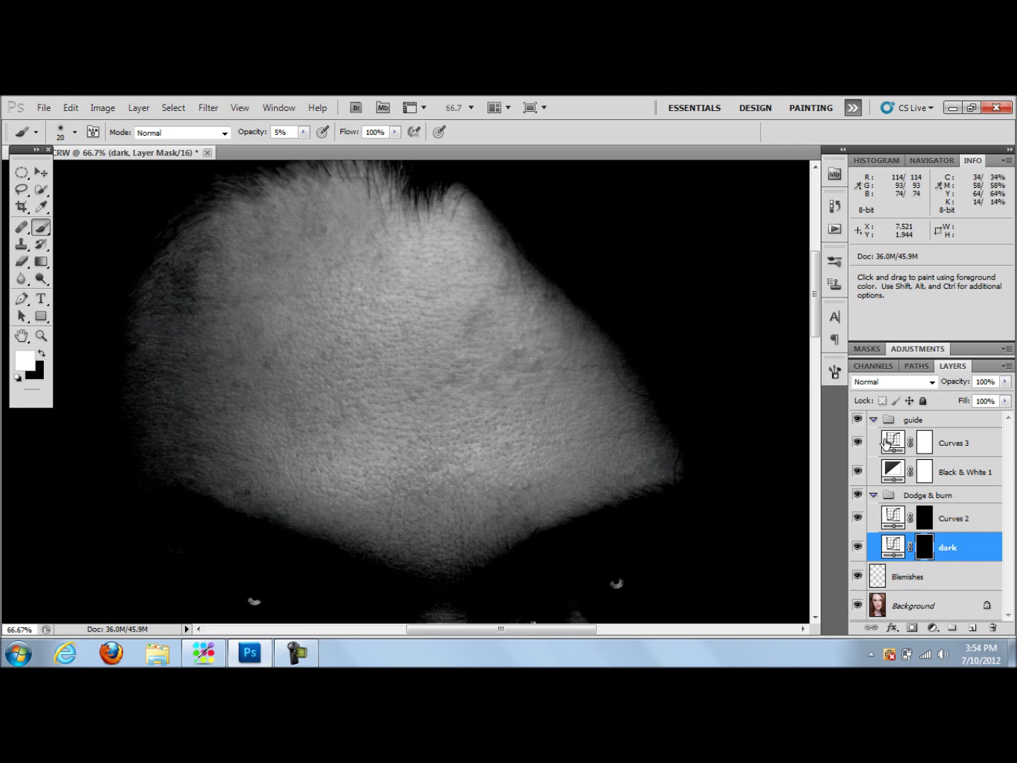
pyautogui.doubleClick(957, 519)
pyautogui.press('BackSpace')
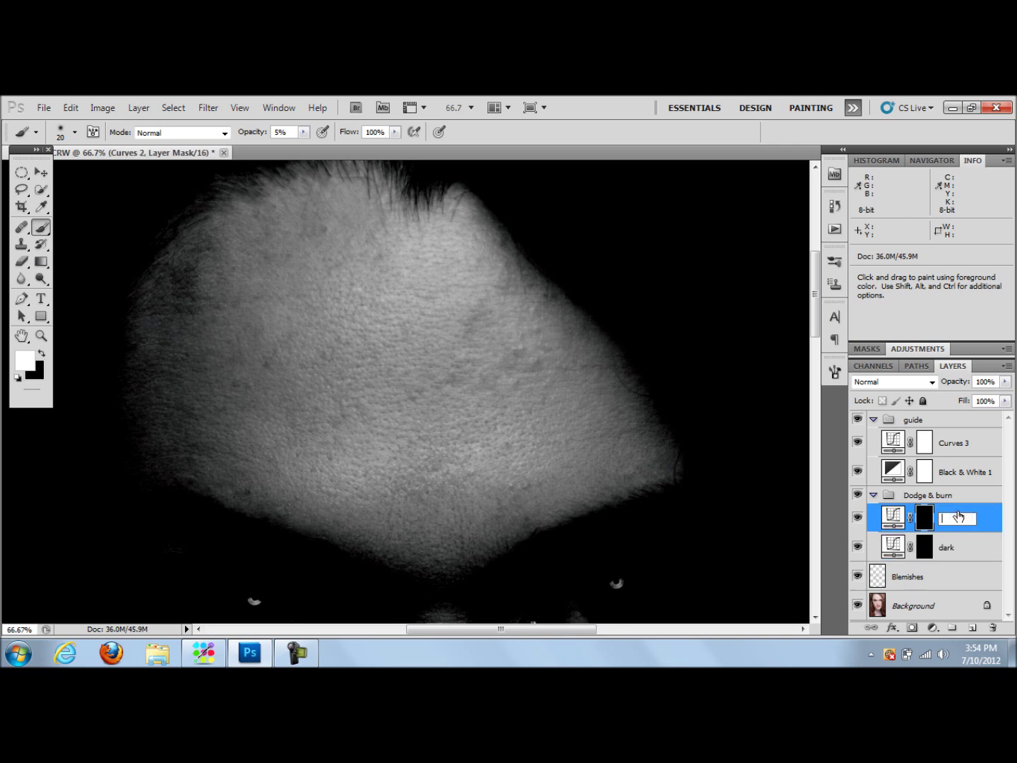
pyautogui.press('Return')
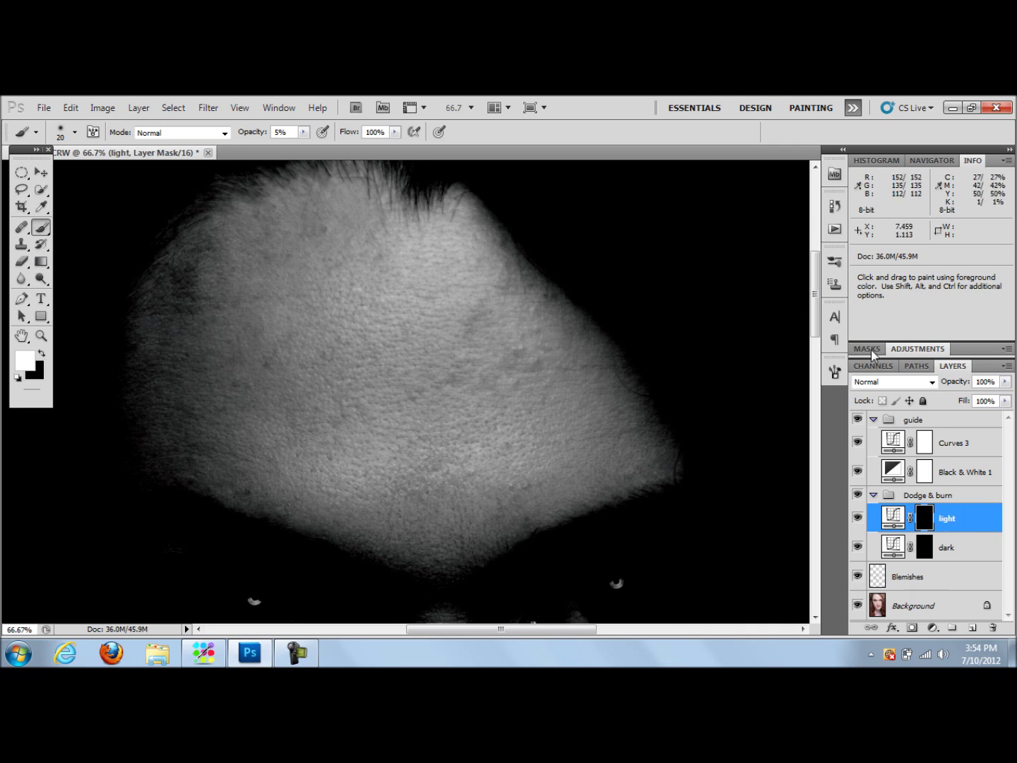
# Check the curve of the light layer and return to its mask
pyautogui.doubleClick(894, 517)
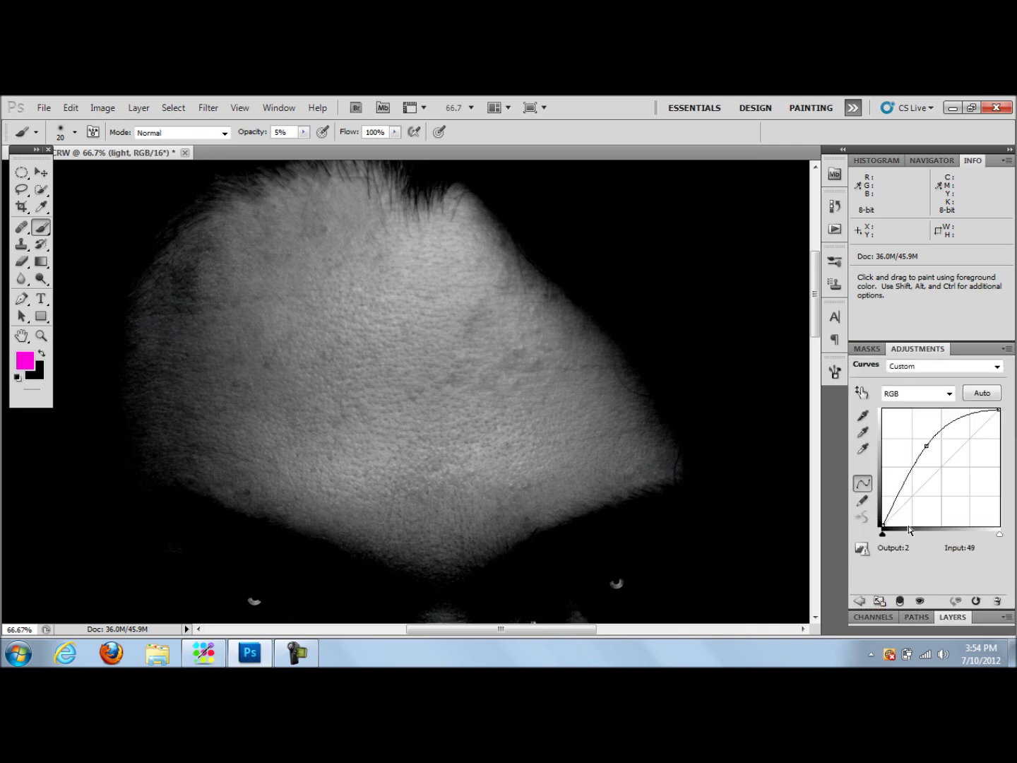
pyautogui.click(961, 618)
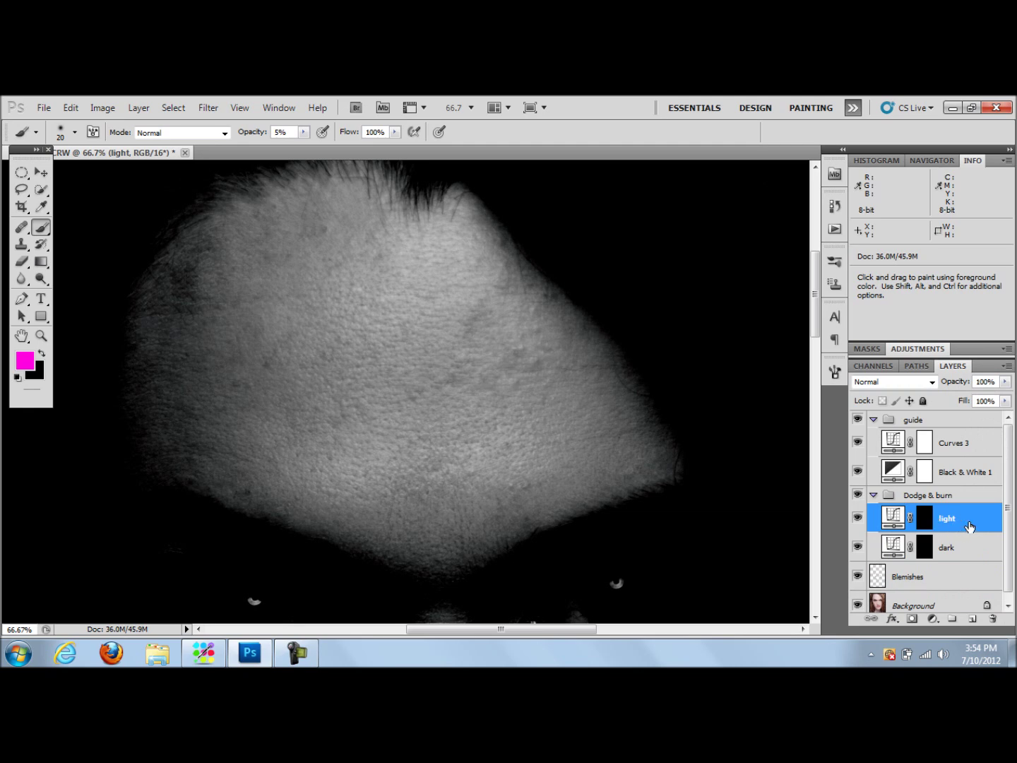
pyautogui.hotkey('ctrl', '\\')
pyautogui.press('d')
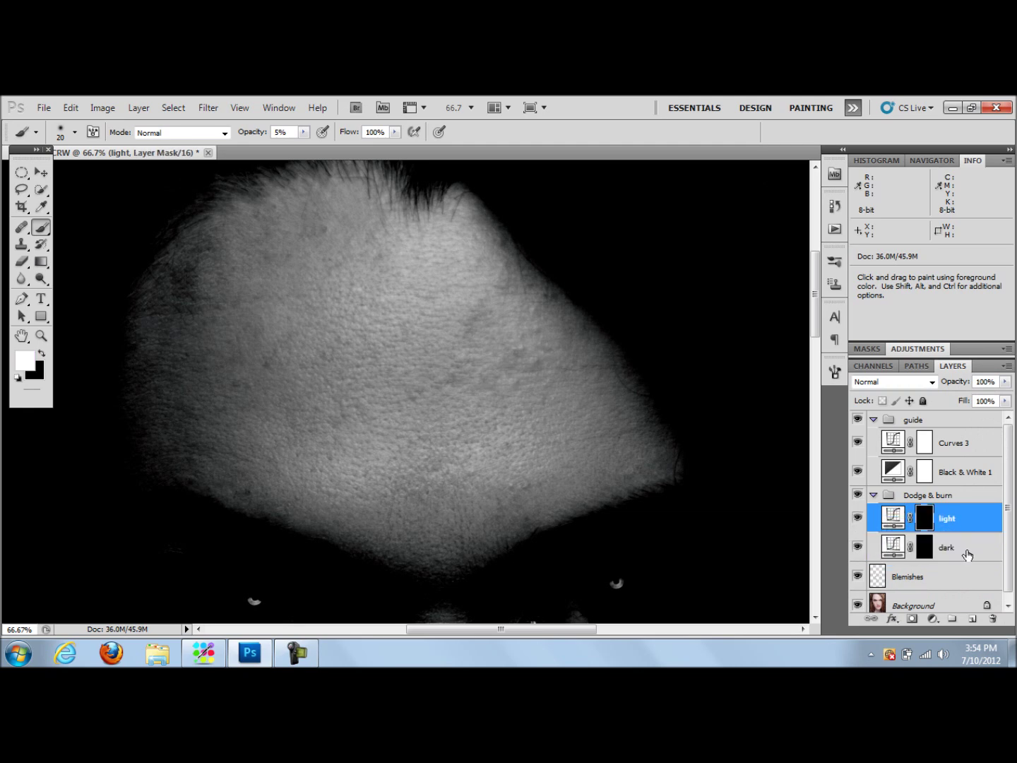
# Reorder the Dodge & burn group so the dark layer sits above the light layer, and select the light layer
pyautogui.keyDown('ctrl'); pyautogui.click(965, 552); pyautogui.keyUp('ctrl')
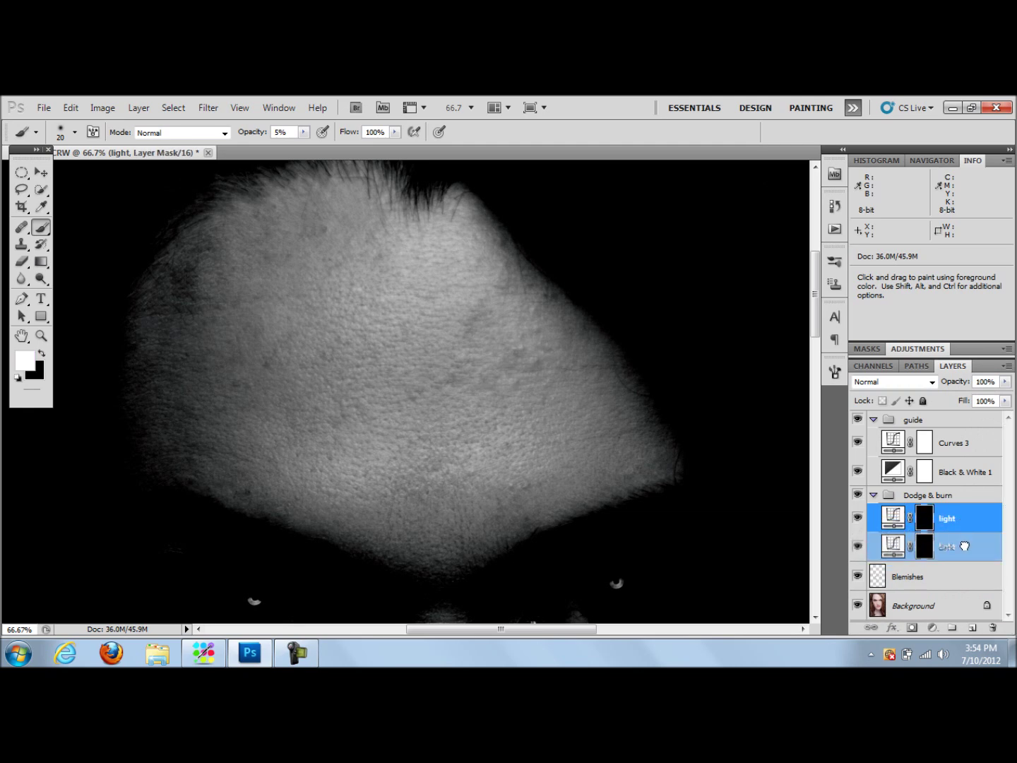
pyautogui.keyDown('ctrl'); pyautogui.click(964, 550); pyautogui.keyUp('ctrl')
pyautogui.moveTo(965, 549); pyautogui.dragTo(964, 506)
pyautogui.click(955, 550)
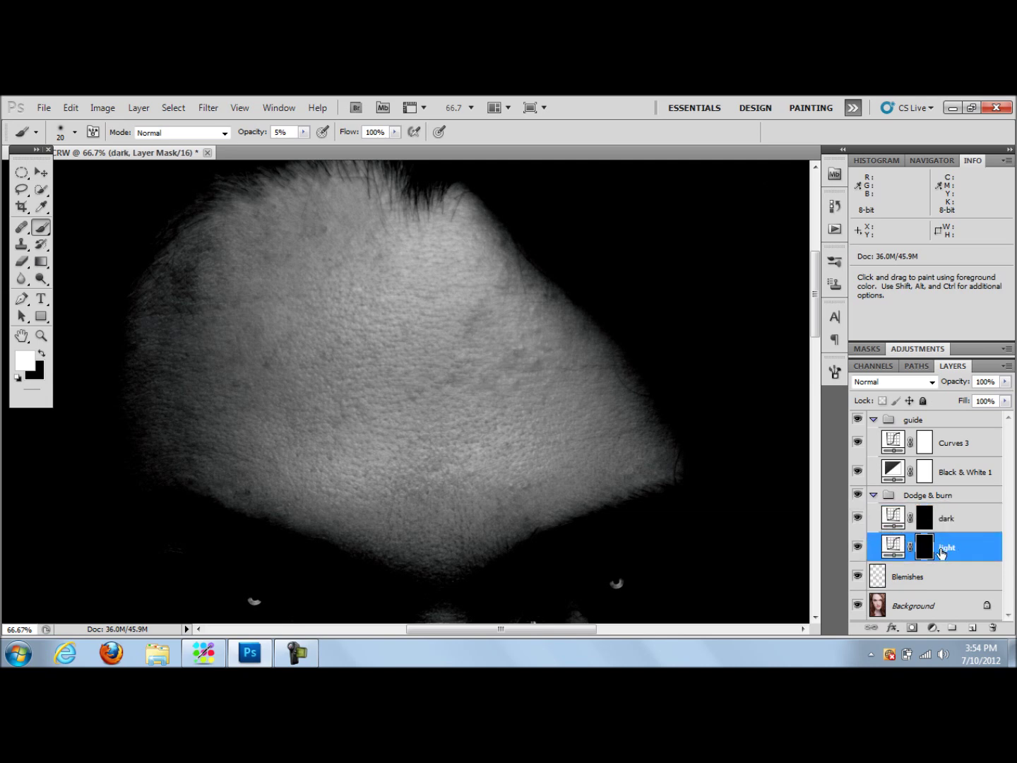
# Lighten dark patches on the forehead by painting white on the light layer's mask with a 10 to 30-pixel brush at 5% opacity
pyautogui.click(895, 550)
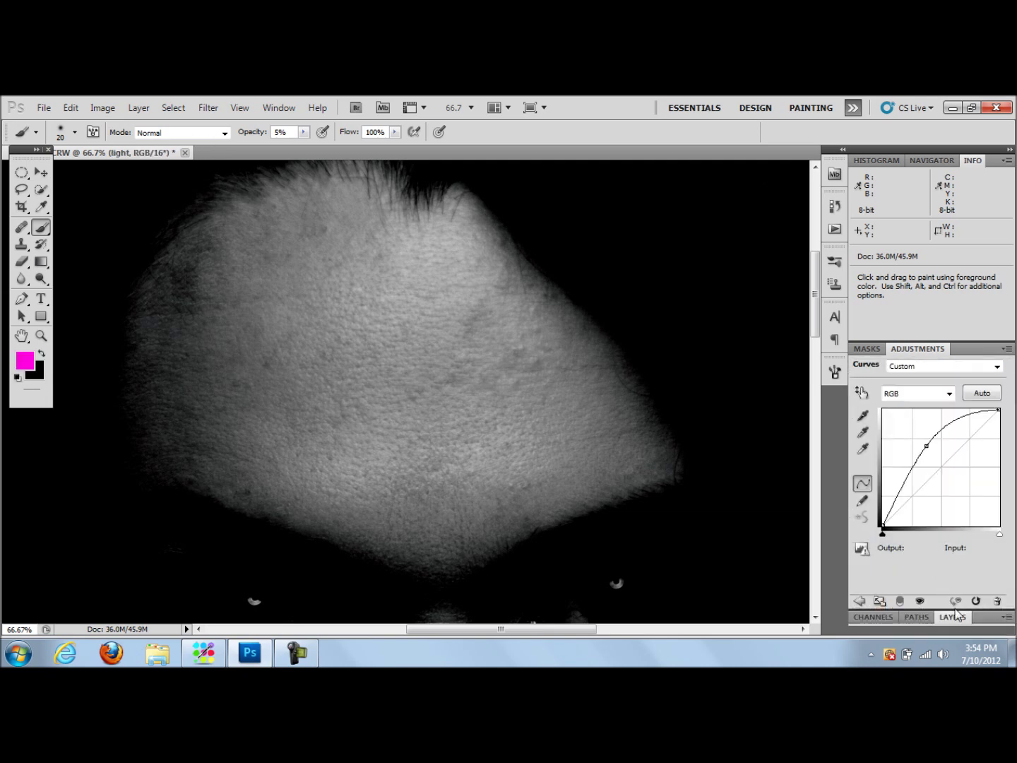
pyautogui.click(955, 614)
pyautogui.click(924, 550)
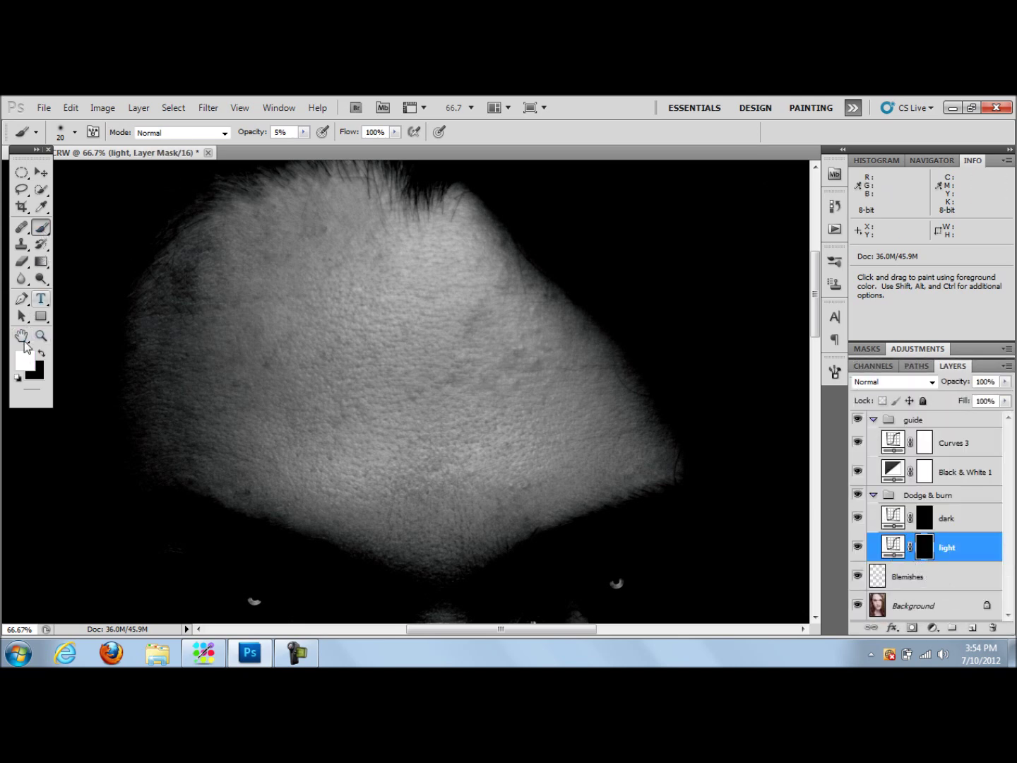
pyautogui.press('[')
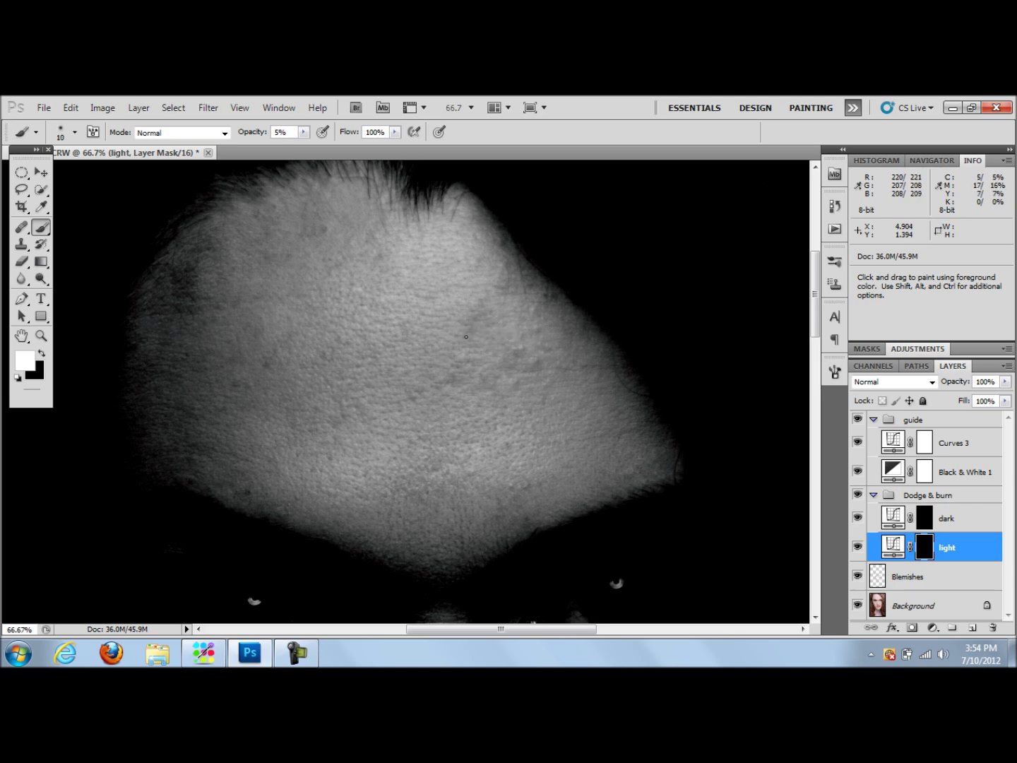
pyautogui.moveTo(483, 313); pyautogui.dragTo(480, 319)
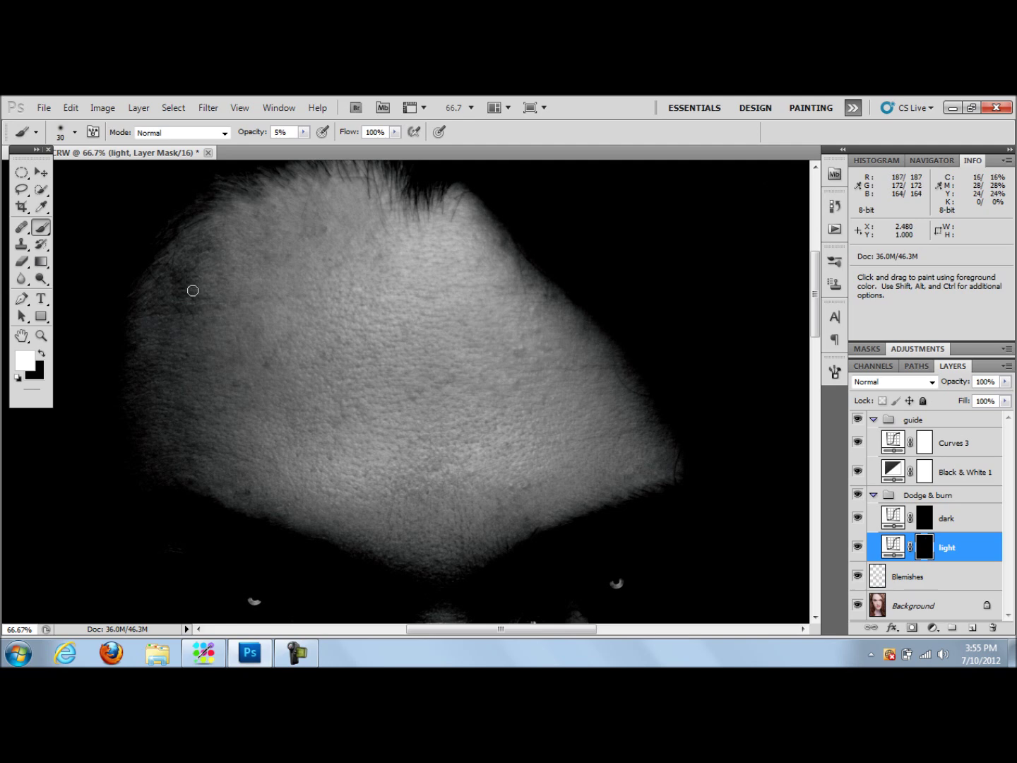
pyautogui.press(']')
pyautogui.press(']')
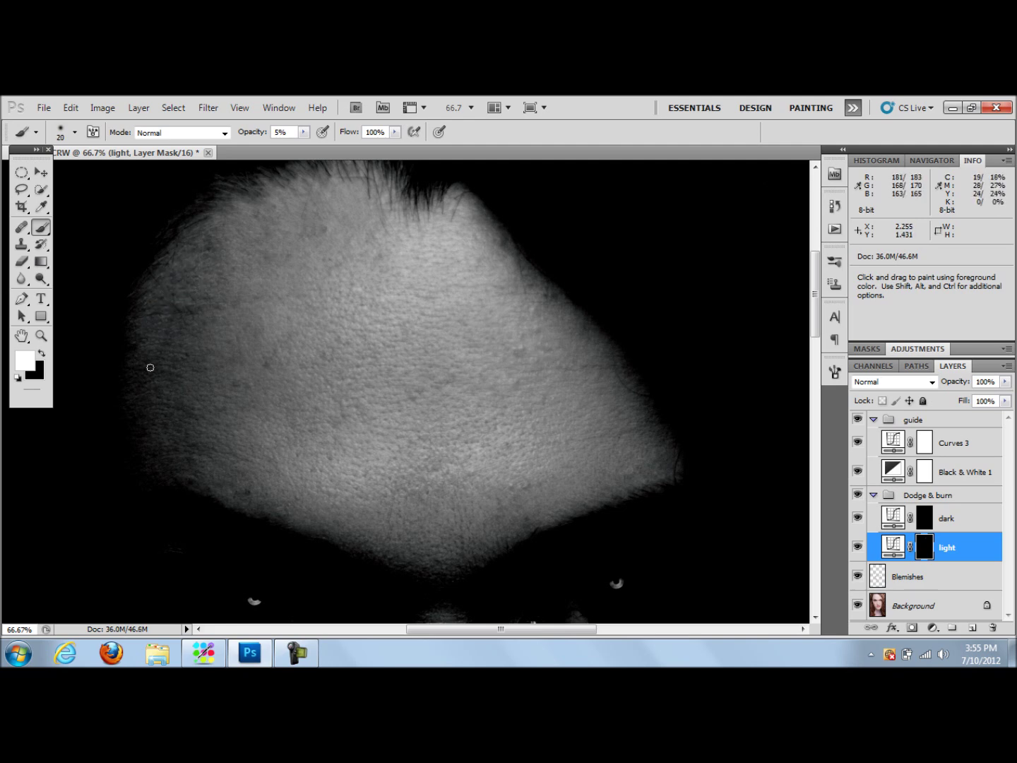
# Lighten more dark forehead areas on the light mask at 3% brush opacity, and compare with the light layer hidden and shown
pyautogui.press('[')
pyautogui.press('[')
pyautogui.moveTo(303, 132); pyautogui.dragTo(303, 151)
pyautogui.press(']')
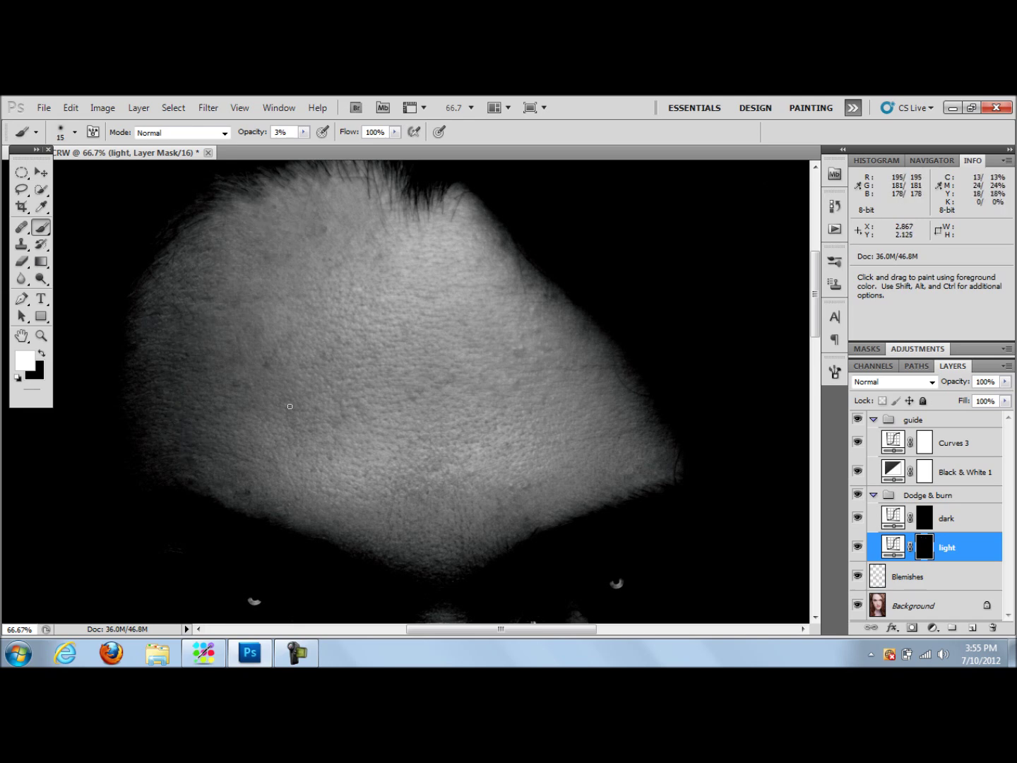
pyautogui.click(857, 547)
pyautogui.click(858, 549)
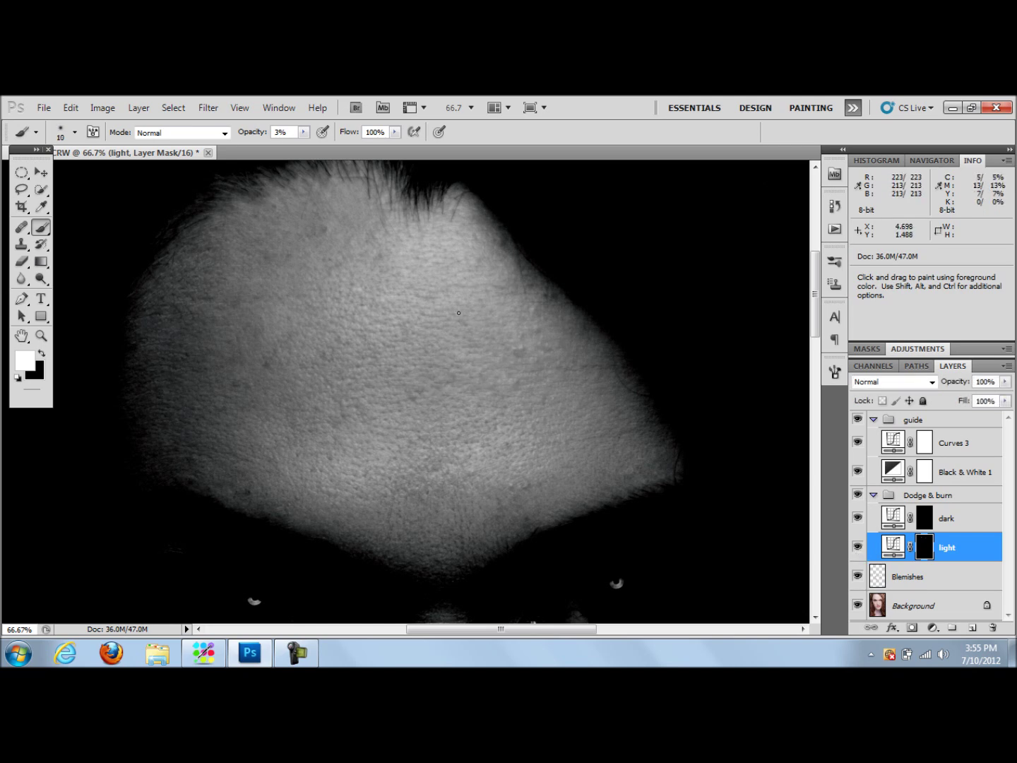
# Try to heal a dark forehead spot on the Blemishes layer with the Healing Brush, and undo the attempt
pyautogui.click(902, 578)
pyautogui.press('j')
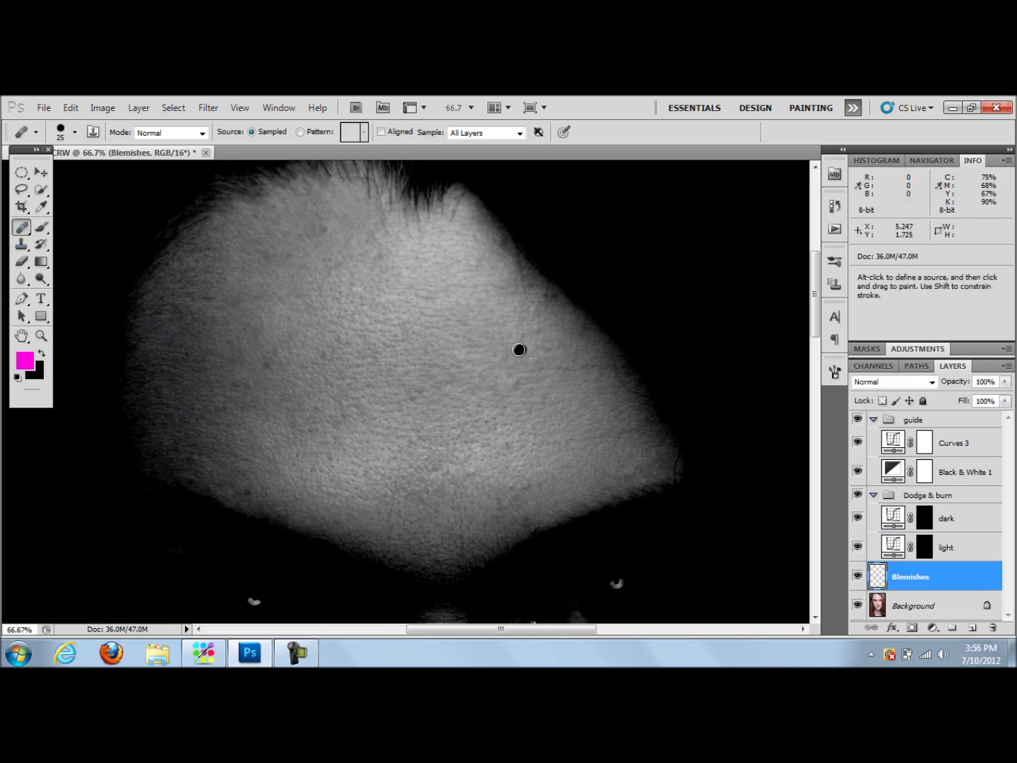
pyautogui.click(70, 107)
pyautogui.click(120, 118)
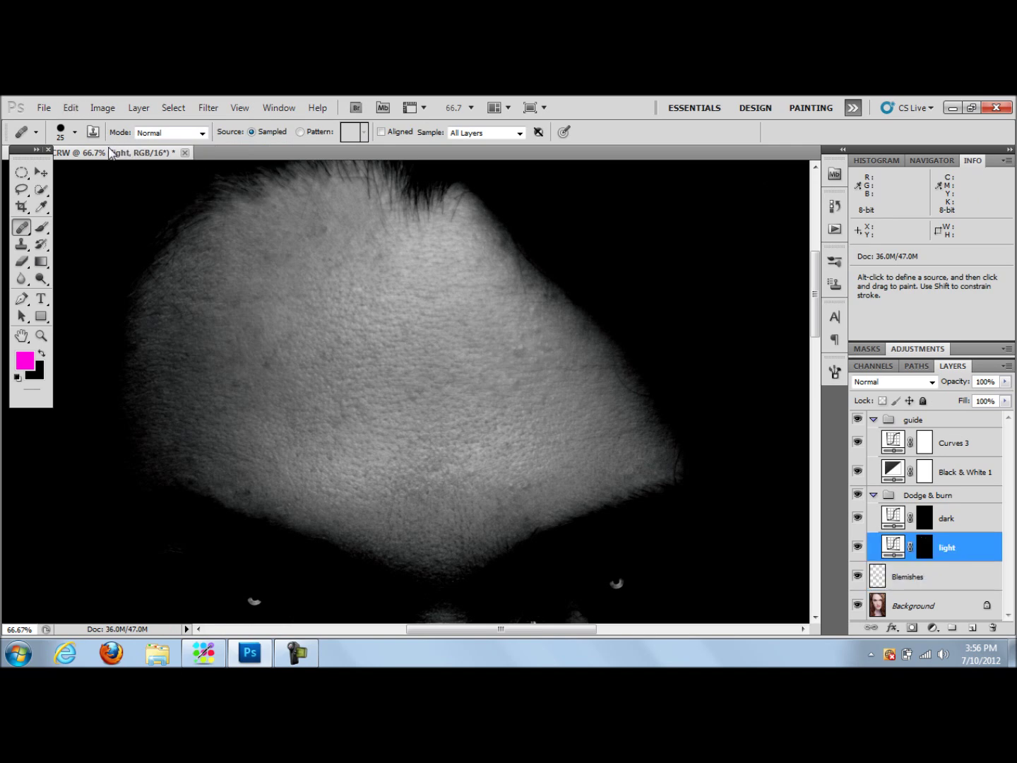
pyautogui.click(939, 495)
pyautogui.click(971, 627)
pyautogui.click(71, 108)
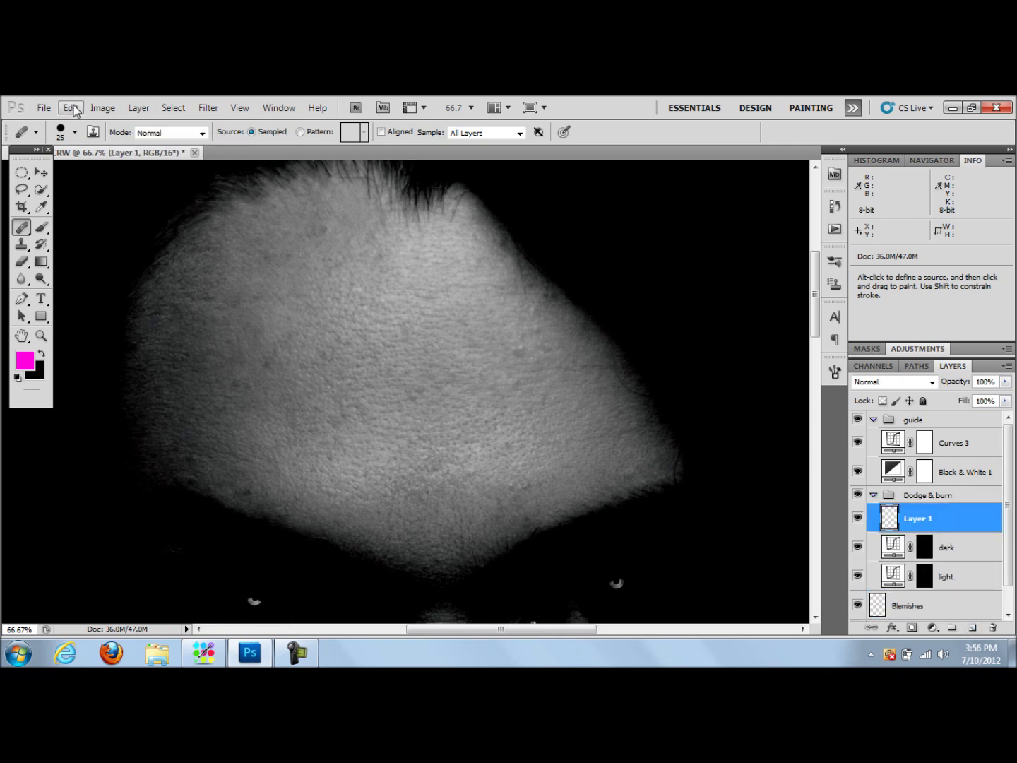
pyautogui.click(120, 118)
pyautogui.click(931, 493)
pyautogui.click(857, 420)
pyautogui.click(857, 420)
pyautogui.click(874, 420)
pyautogui.click(874, 442)
pyautogui.click(971, 628)
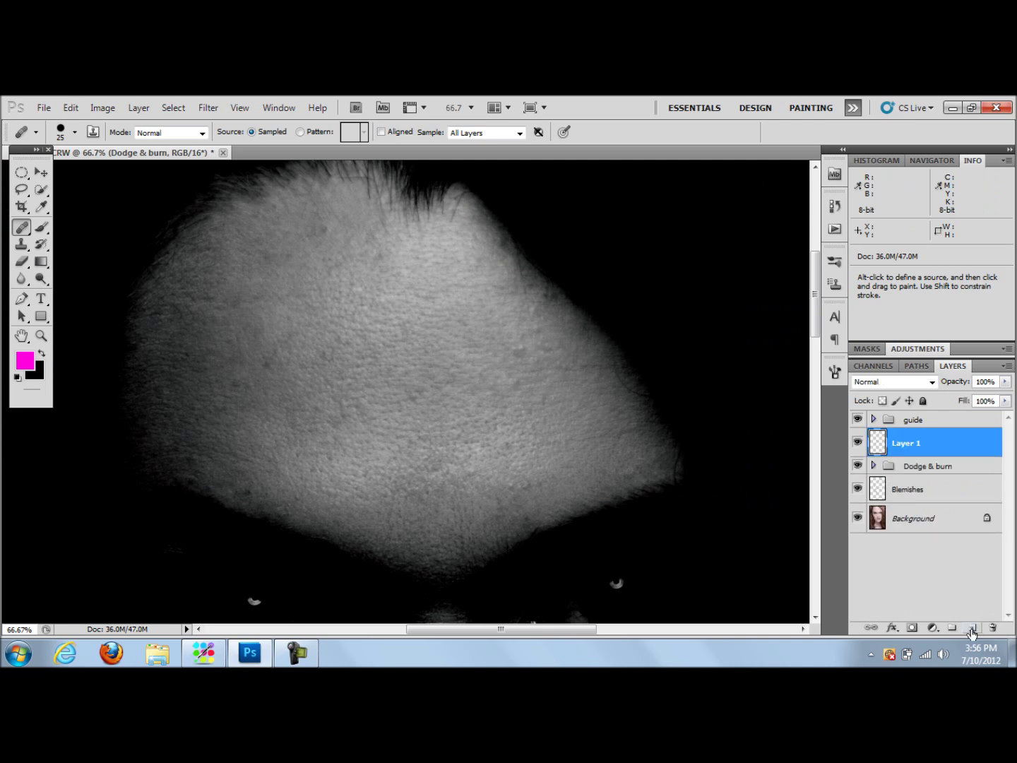
pyautogui.doubleClick(912, 452)
pyautogui.click(710, 212)
pyautogui.doubleClick(906, 442)
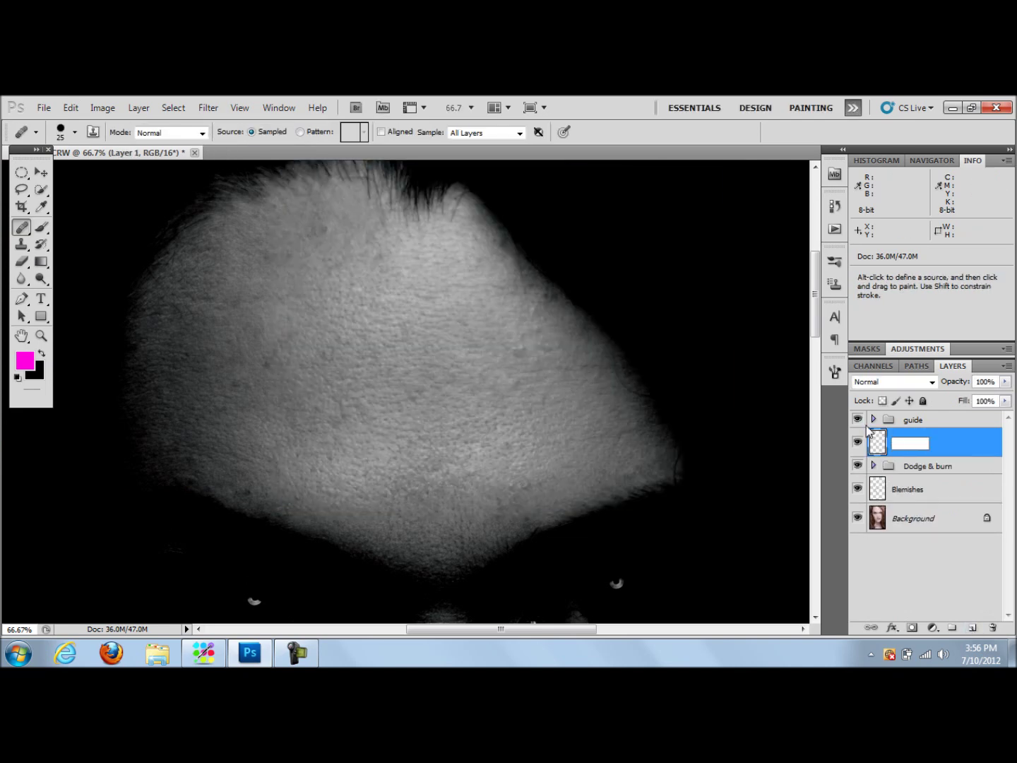
pyautogui.moveTo(906, 443); pyautogui.dragTo(875, 466)
# Ready the Brush on the light layer, and brighten the black-and-white guide through its Curves 3 adjustment
pyautogui.click(875, 438)
pyautogui.click(923, 489)
pyautogui.click(42, 227)
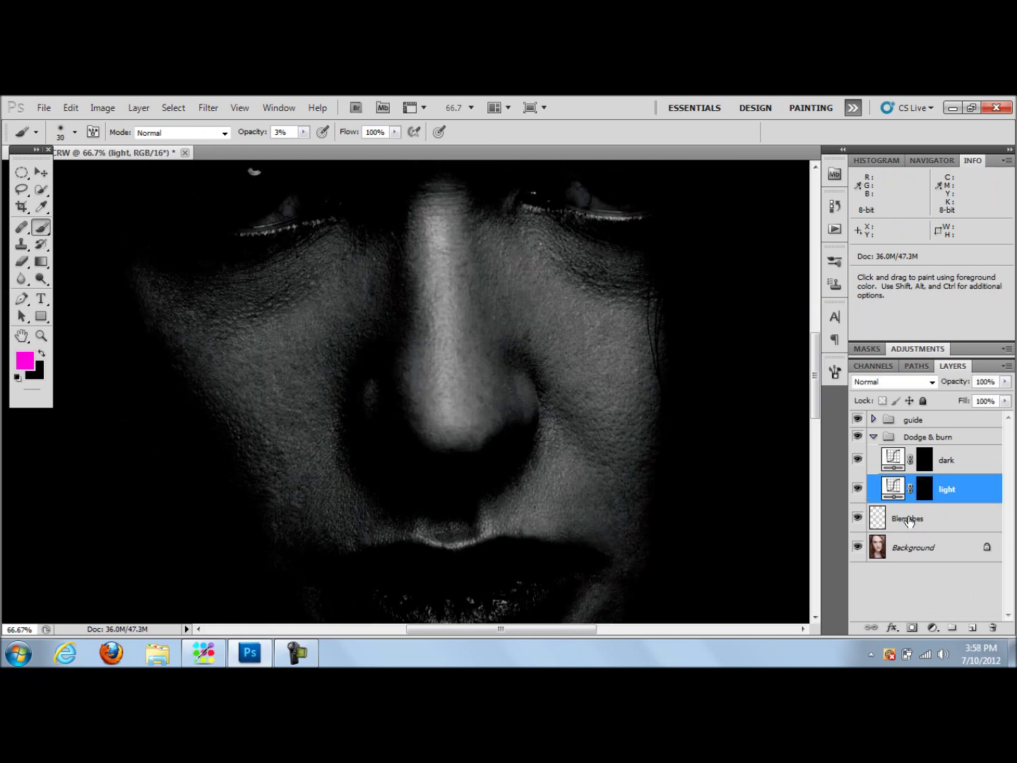
pyautogui.click(874, 420)
pyautogui.click(887, 442)
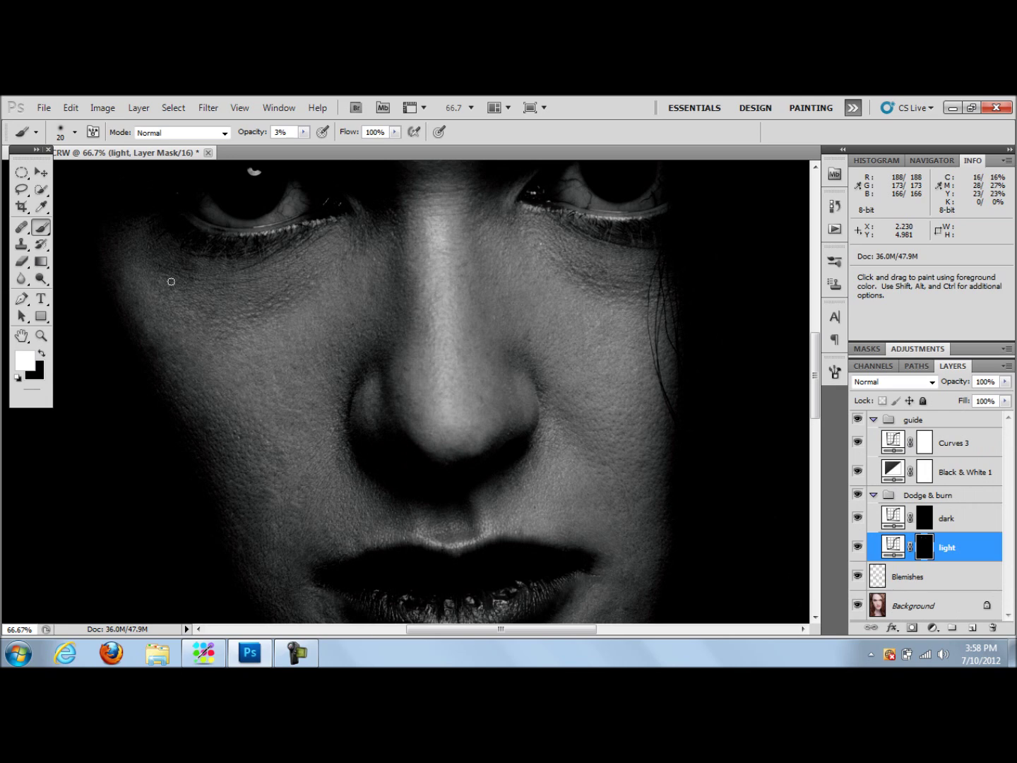
# Lighten the dark skin under the eyes by painting white on the light mask with a 20 to 30-pixel brush at 3% opacity
pyautogui.moveTo(172, 283); pyautogui.dragTo(369, 259)
pyautogui.press('[')
pyautogui.press('[')
pyautogui.press('[')
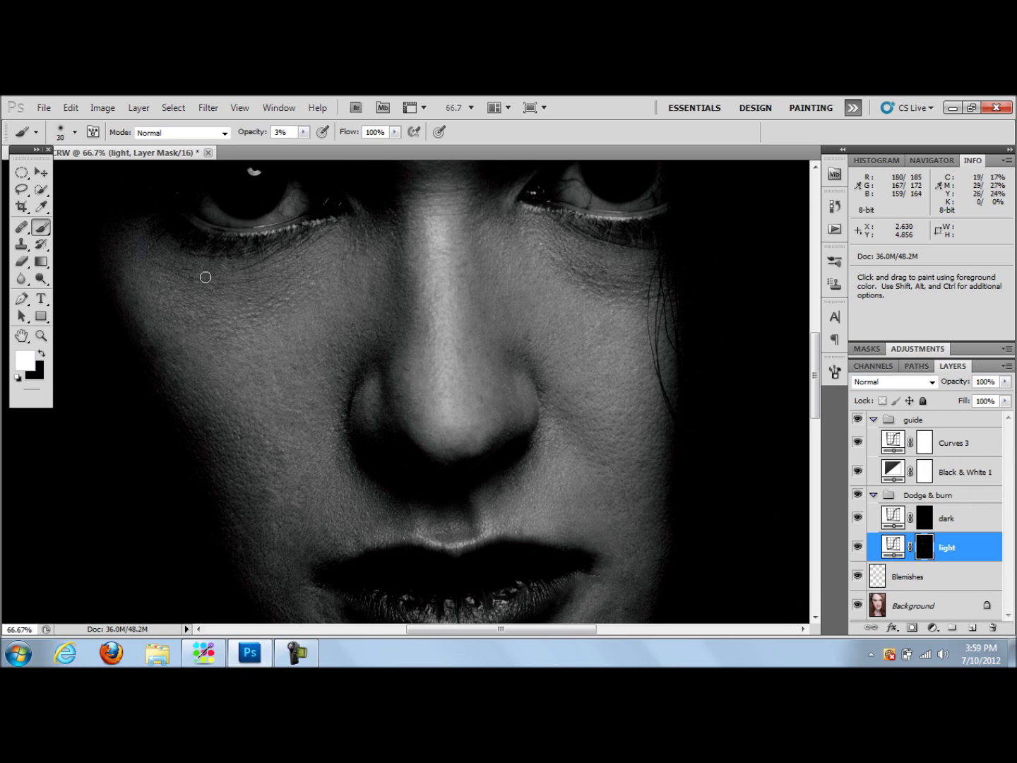
# Lighten dark patches on the cheeks and forehead on the light mask with a brush of about 35 pixels
pyautogui.keyDown('alt'); pyautogui.click(284, 283); pyautogui.keyUp('alt')
pyautogui.keyDown('alt'); pyautogui.click(284, 282); pyautogui.keyUp('alt')
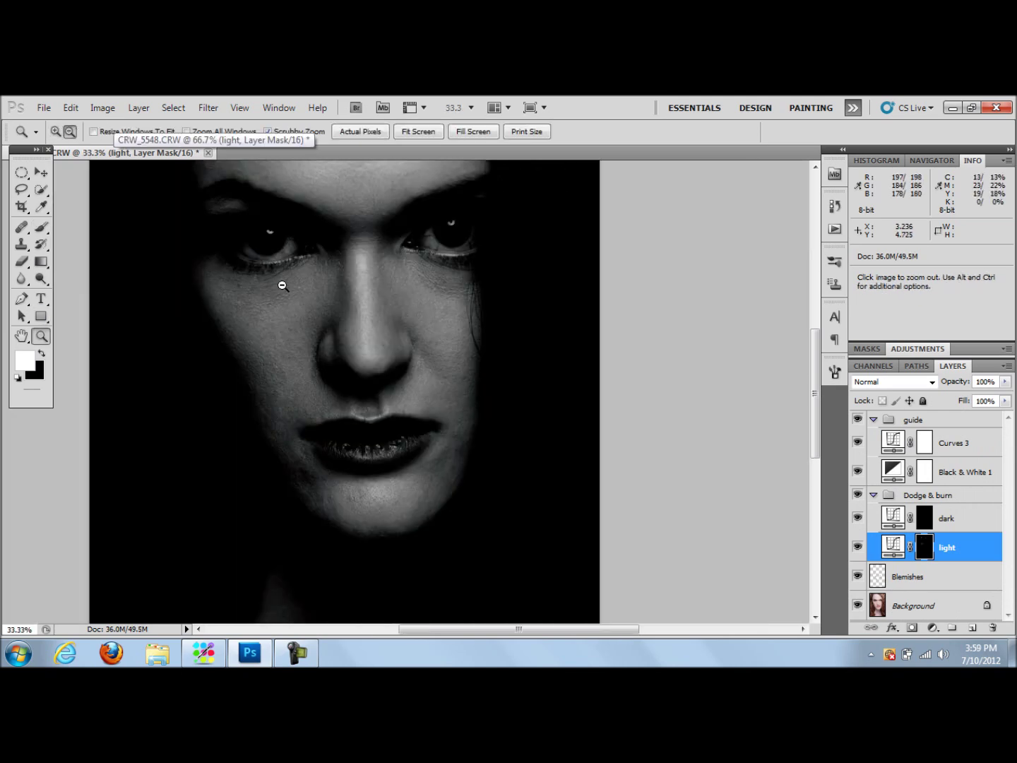
pyautogui.press(']')
pyautogui.press(']')
pyautogui.press(']')
pyautogui.scroll(1, 313, 466)
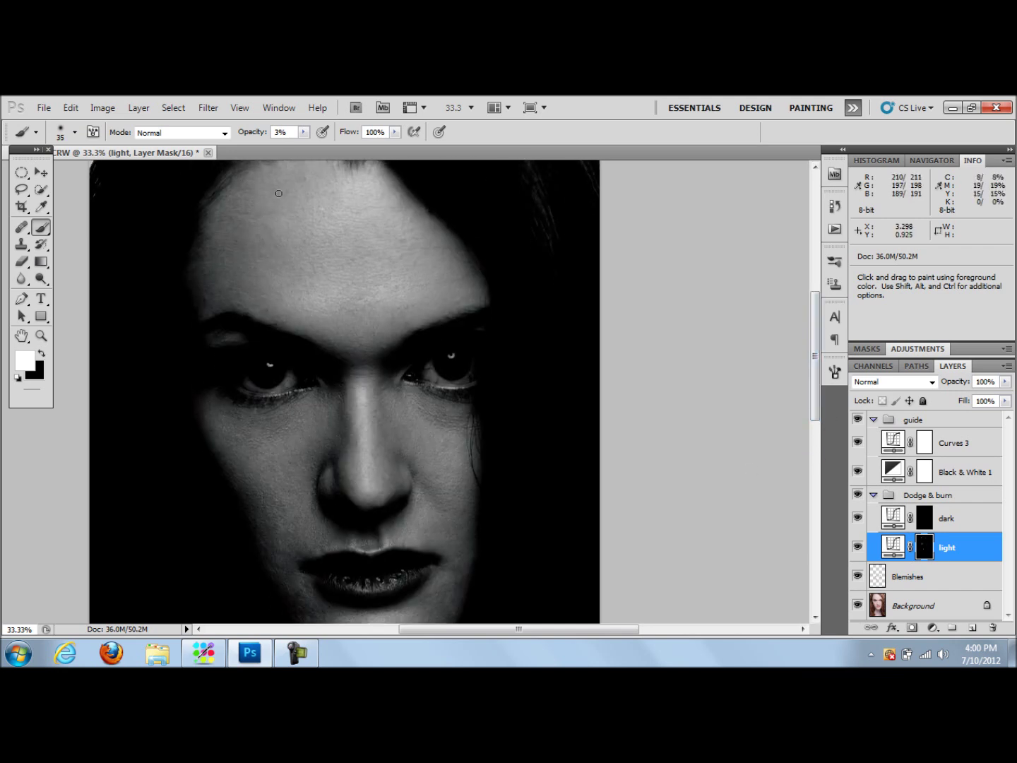
# Darken bright patches on the lower face by painting white on the dark layer's mask with a 20-pixel brush at 3% opacity
pyautogui.scroll(-2, 443, 449)
pyautogui.hotkey('alt', ']')
pyautogui.press(']')
pyautogui.press(']')
pyautogui.press(']')
pyautogui.press('[')
pyautogui.press('[')
pyautogui.press('[')
pyautogui.press('[')
pyautogui.press('[')
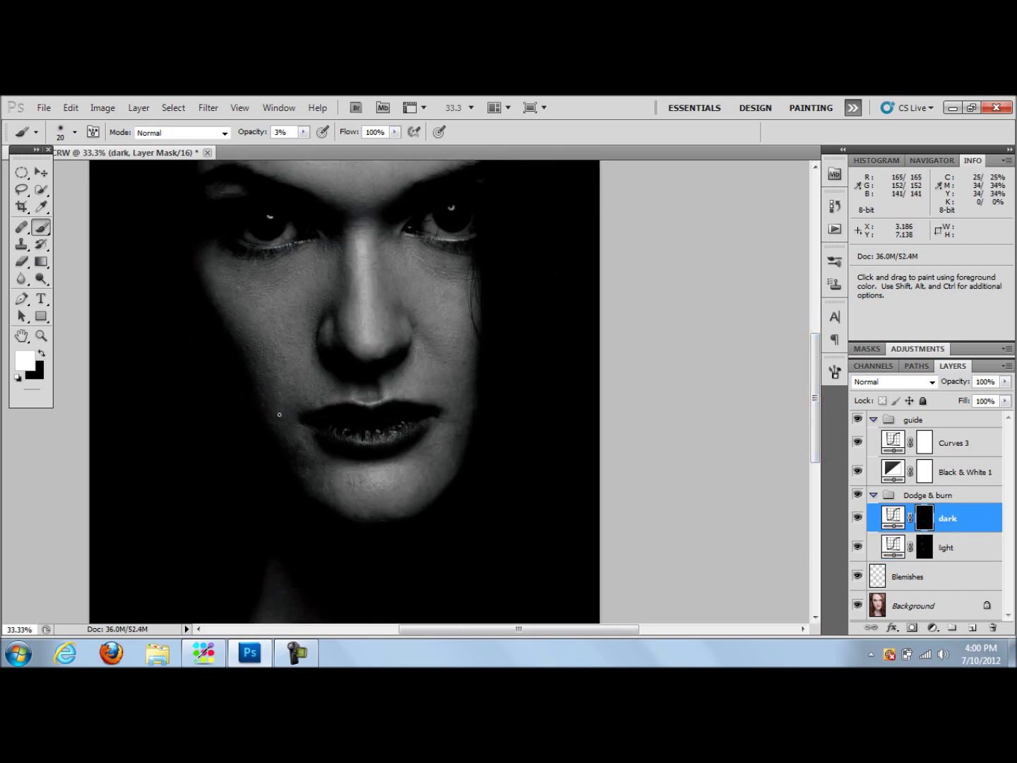
# Lighten dark patches on the cheek and beside the chin on the light mask with 20 and 30-pixel brushes
pyautogui.hotkey('alt', '[')
pyautogui.press(']')
pyautogui.press(']')
pyautogui.press(']')
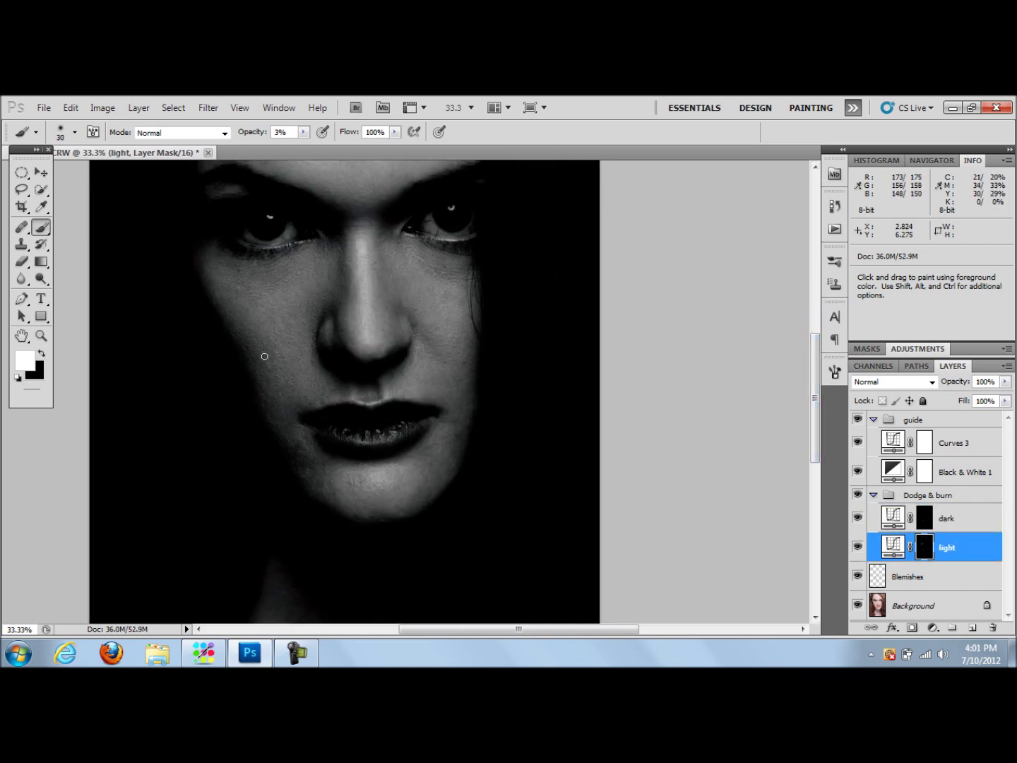
pyautogui.keyDown('ctrl'); pyautogui.click(306, 462); pyautogui.keyUp('ctrl')
pyautogui.press('[')
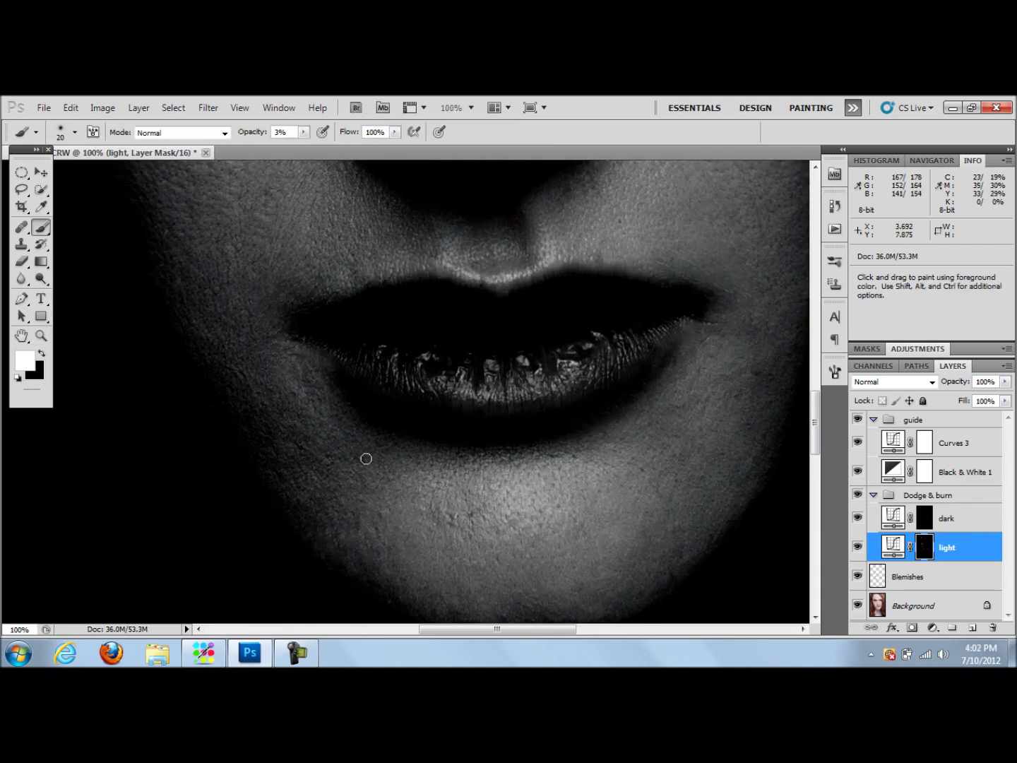
# Even out the skin around the mouth corners, burning on the dark mask with an 8-pixel brush and dodging on the light mask
pyautogui.hotkey('alt', ']')
pyautogui.press('[')
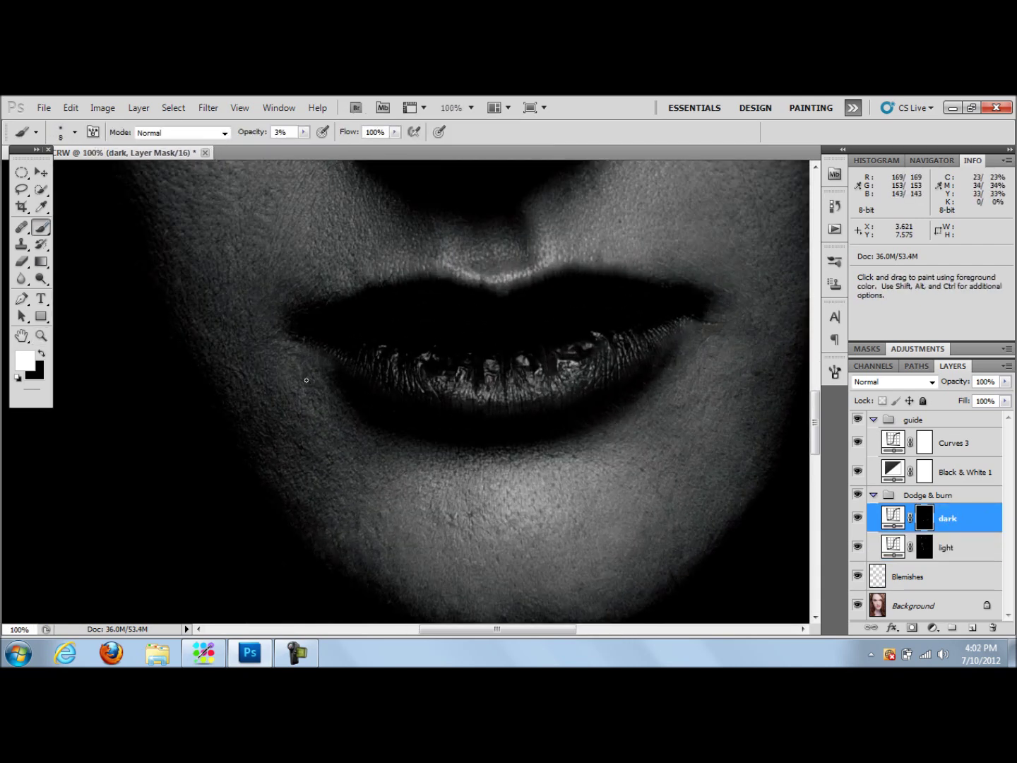
pyautogui.hotkey('alt', '[')
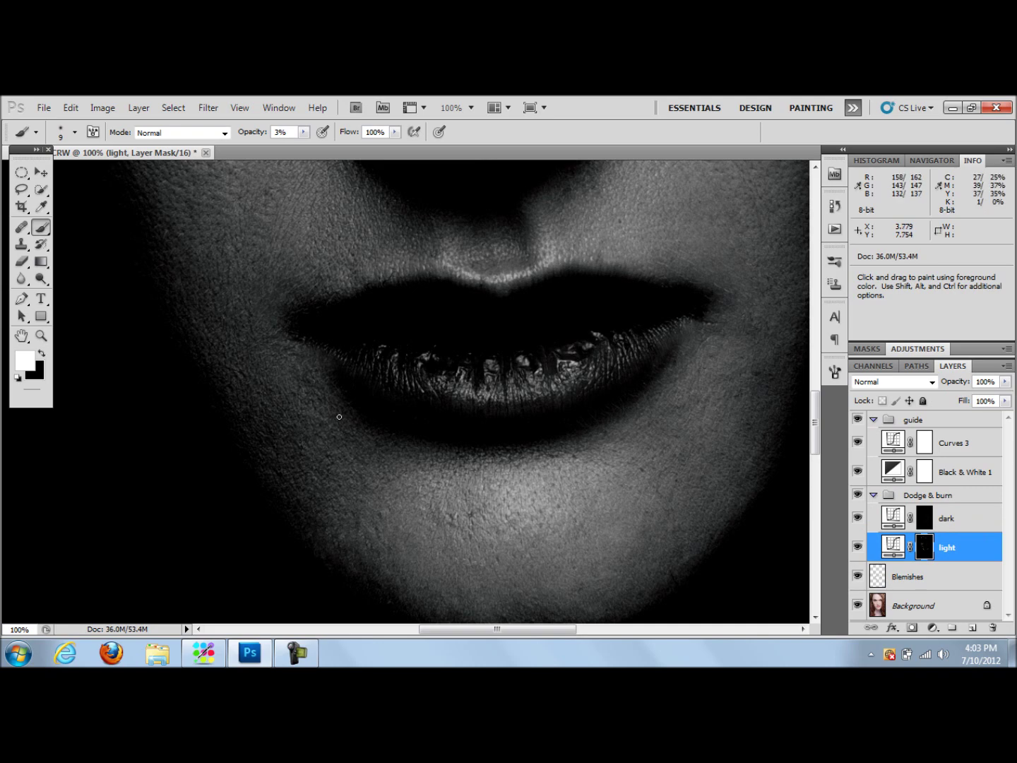
pyautogui.press('[')
pyautogui.press('[')
pyautogui.moveTo(677, 390); pyautogui.dragTo(718, 310)
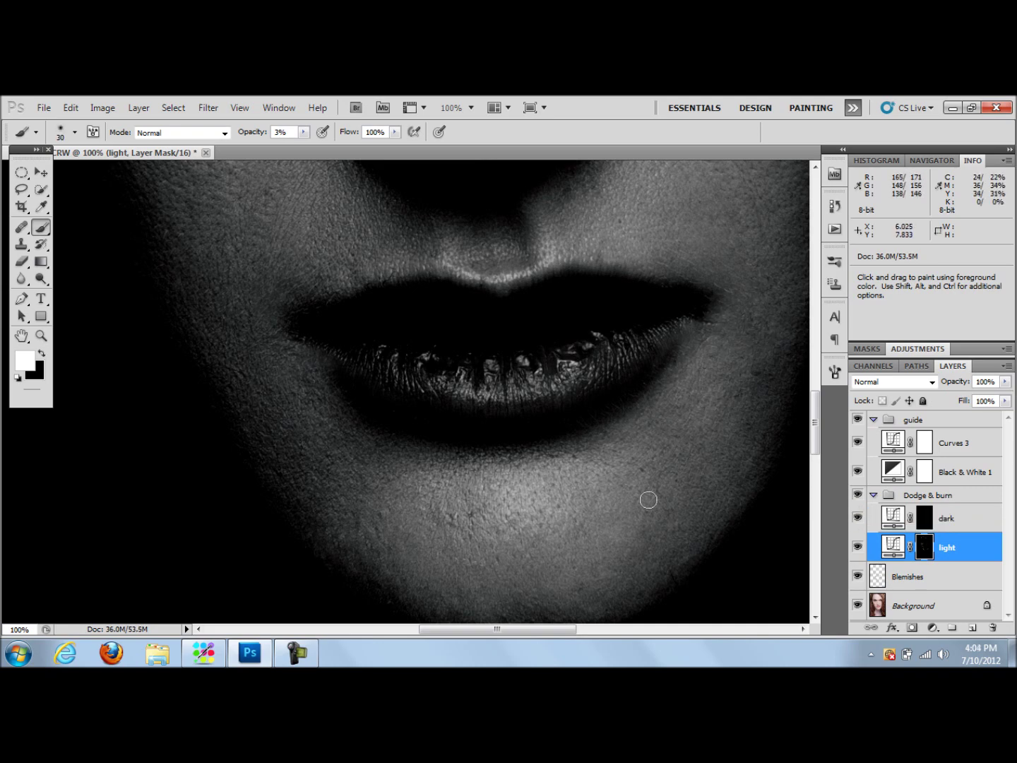
# Lighten small dark spots on the chin and below the mouth on the light mask with a 9 to 15-pixel brush
pyautogui.keyDown('ctrl'); pyautogui.click(648, 498); pyautogui.keyUp('ctrl')
pyautogui.keyDown('alt'); pyautogui.click(448, 381); pyautogui.keyUp('alt')
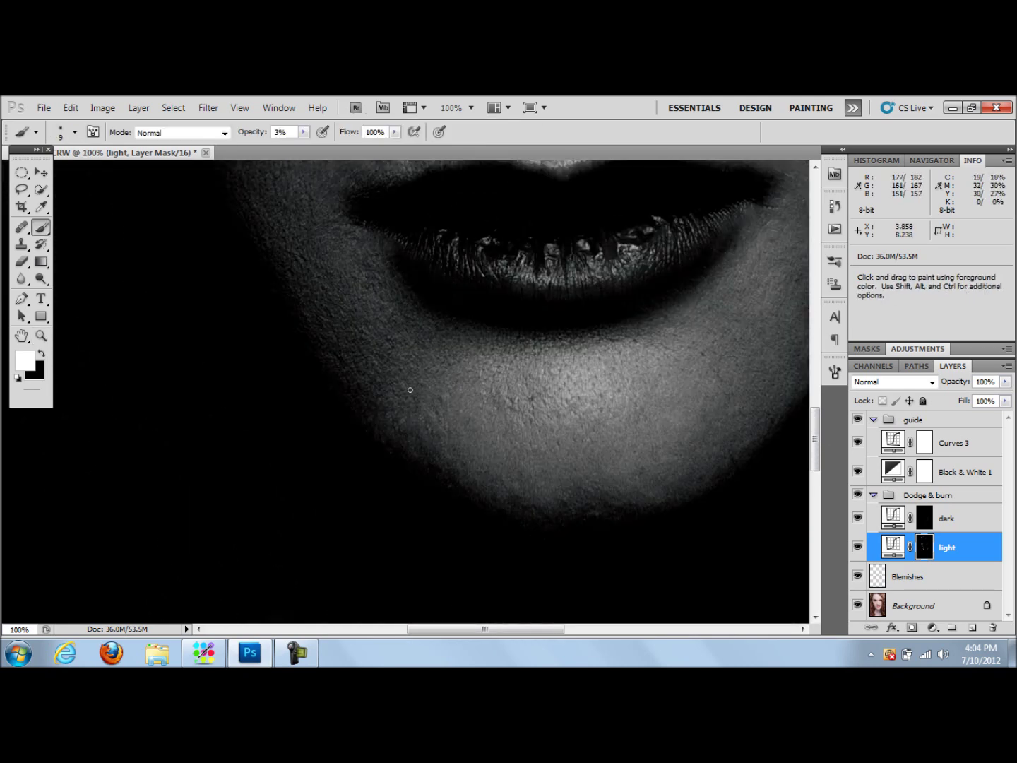
pyautogui.press(']')
pyautogui.press(']')
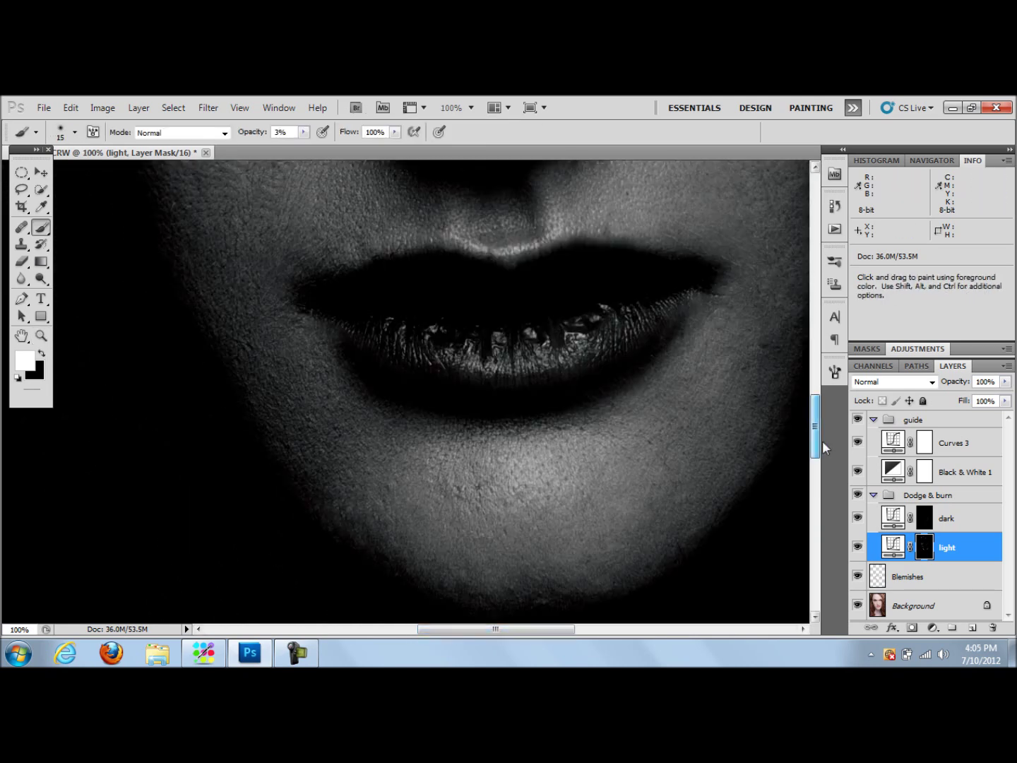
pyautogui.scroll(2, 359, 282)
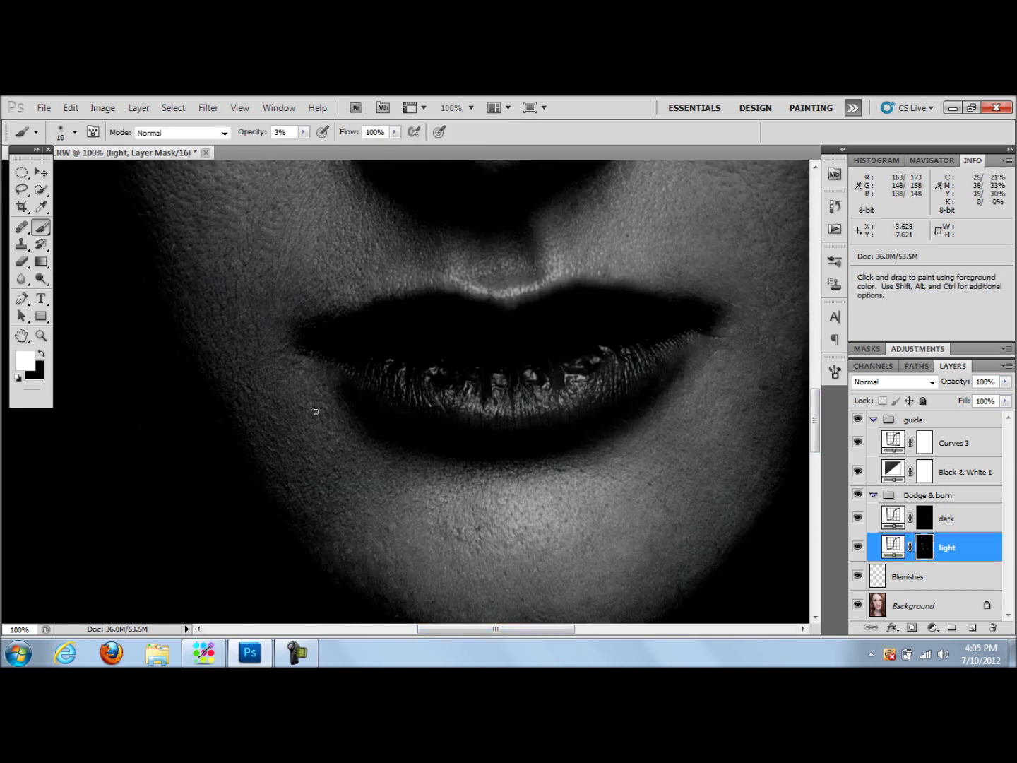
# Burn bright spots around the lower lip on the dark mask with a 10-pixel brush, and return to the light mask for the cheek
pyautogui.hotkey('alt', ']')
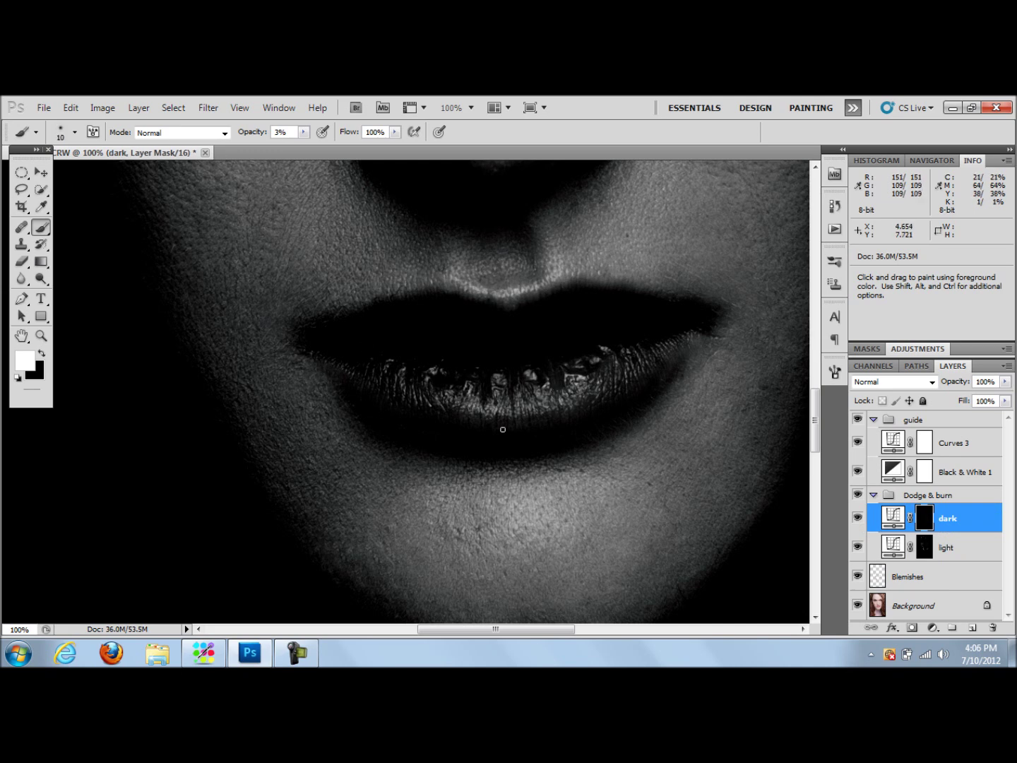
pyautogui.hotkey('alt', '[')
pyautogui.press(']')
pyautogui.press(']')
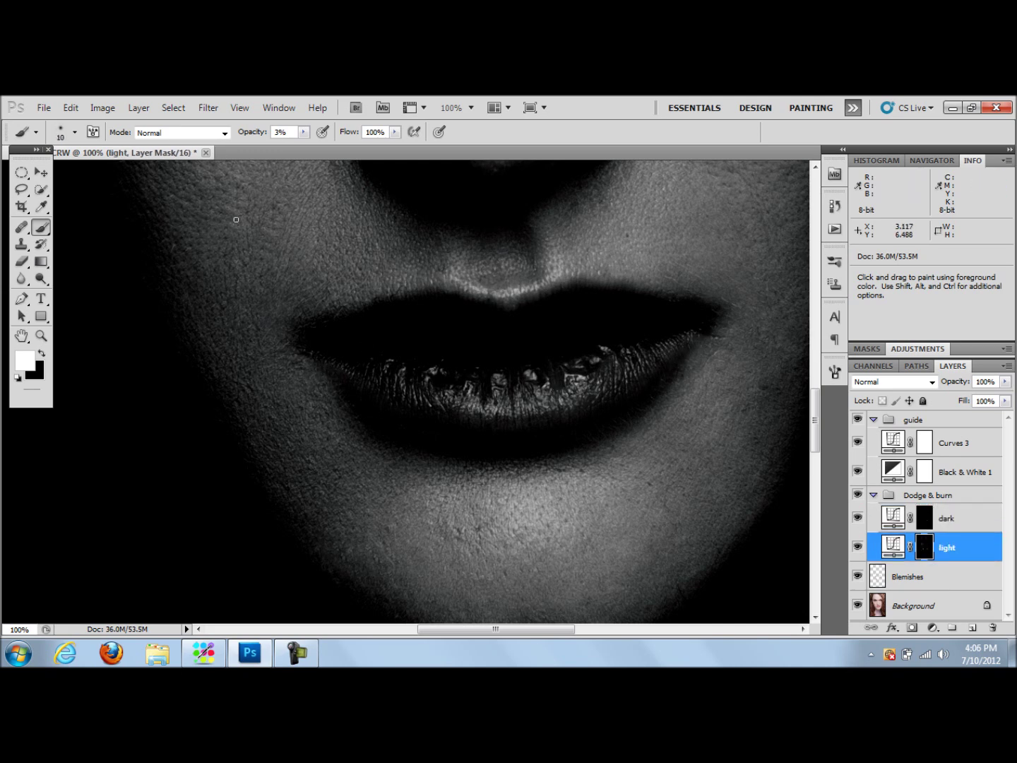
pyautogui.scroll(3, 197, 298)
# Darken the cheek area beside the mouth on the dark mask with a 70-pixel brush at 3% opacity
pyautogui.hotkey('alt', ']')
pyautogui.press(']')
pyautogui.press(']')
pyautogui.press(']')
pyautogui.press(']')
pyautogui.press(']')
pyautogui.press(']')
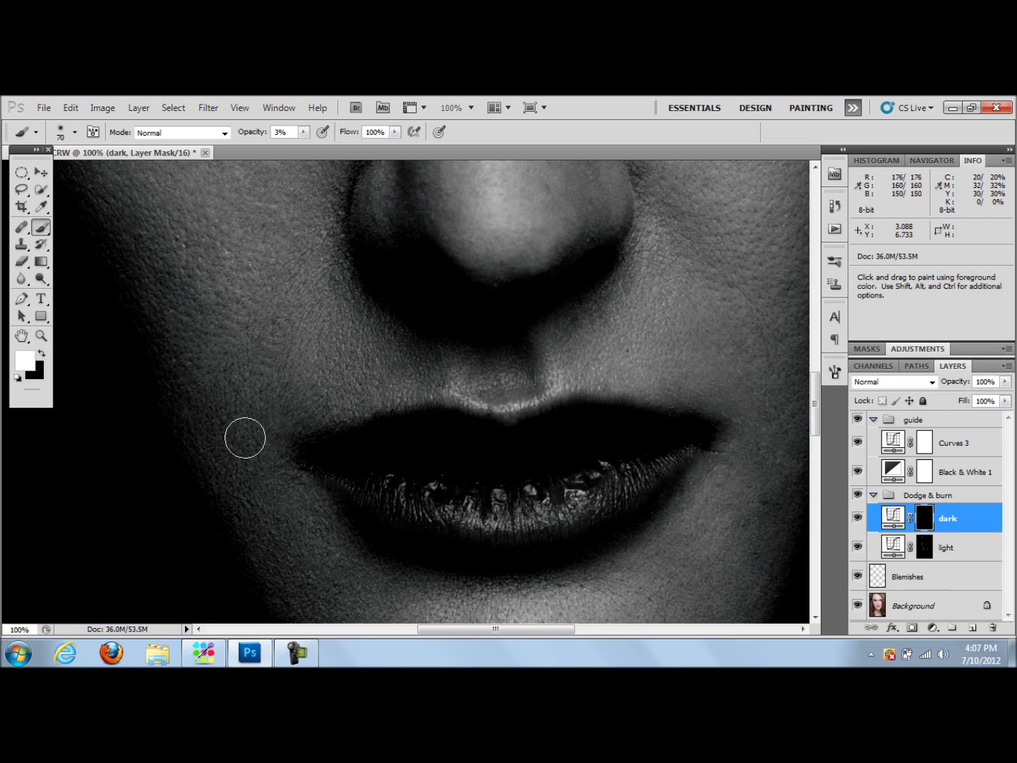
# Select the light layer and compare the whole portrait with the Dodge & burn group hidden and shown
pyautogui.scroll(5, 181, 276)
pyautogui.hotkey('alt', '[')
pyautogui.press('z')
pyautogui.hotkey('ctrl', '-')
pyautogui.hotkey('ctrl', '-')
pyautogui.hotkey('ctrl', '-')
pyautogui.hotkey('ctrl', '-')
pyautogui.hotkey('ctrl', '-')
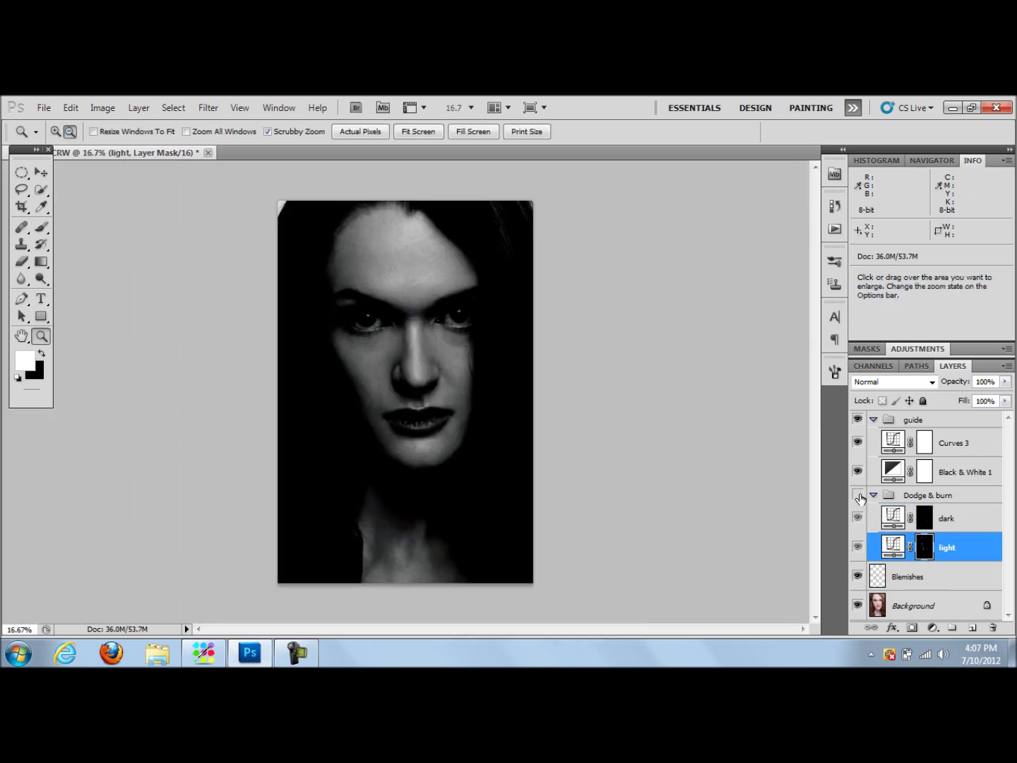
# Lighten the outer edge of the cheek near the long hair strand on the light mask with a 40-pixel brush
pyautogui.hotkey('ctrl', '+')
pyautogui.hotkey('ctrl', '+')
pyautogui.press('b')
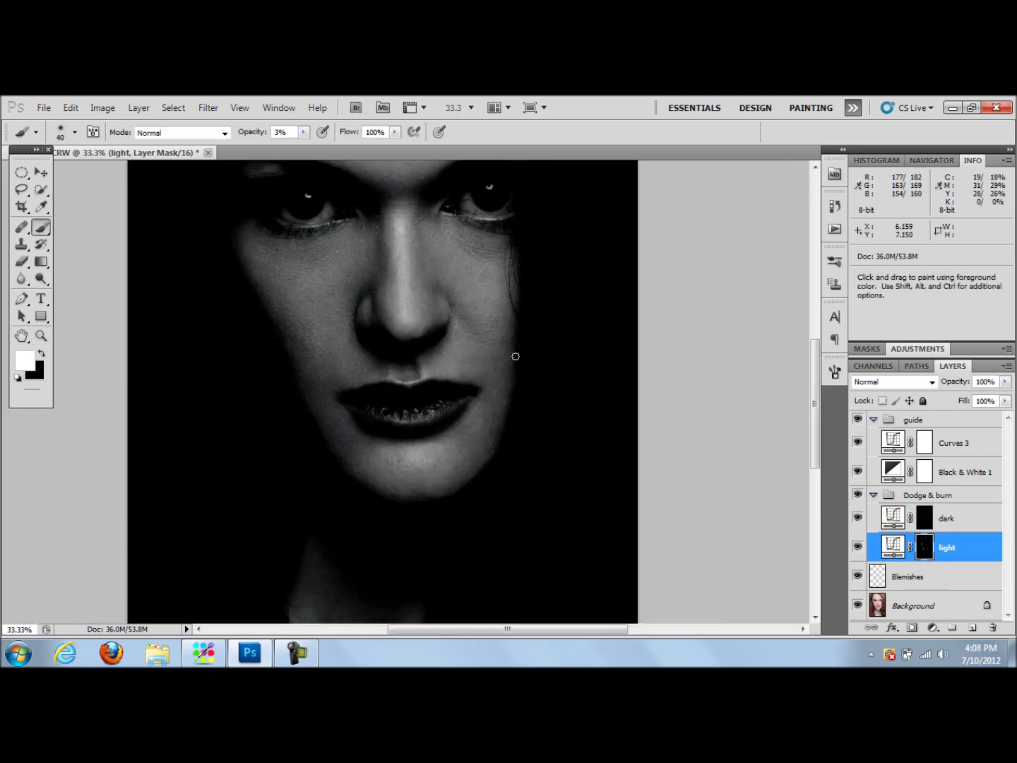
# Darken small bright areas of the face on the dark mask with a 20-pixel brush at 3% opacity
pyautogui.hotkey('alt', ']')
pyautogui.press('[')
pyautogui.press('[')
pyautogui.press('[')
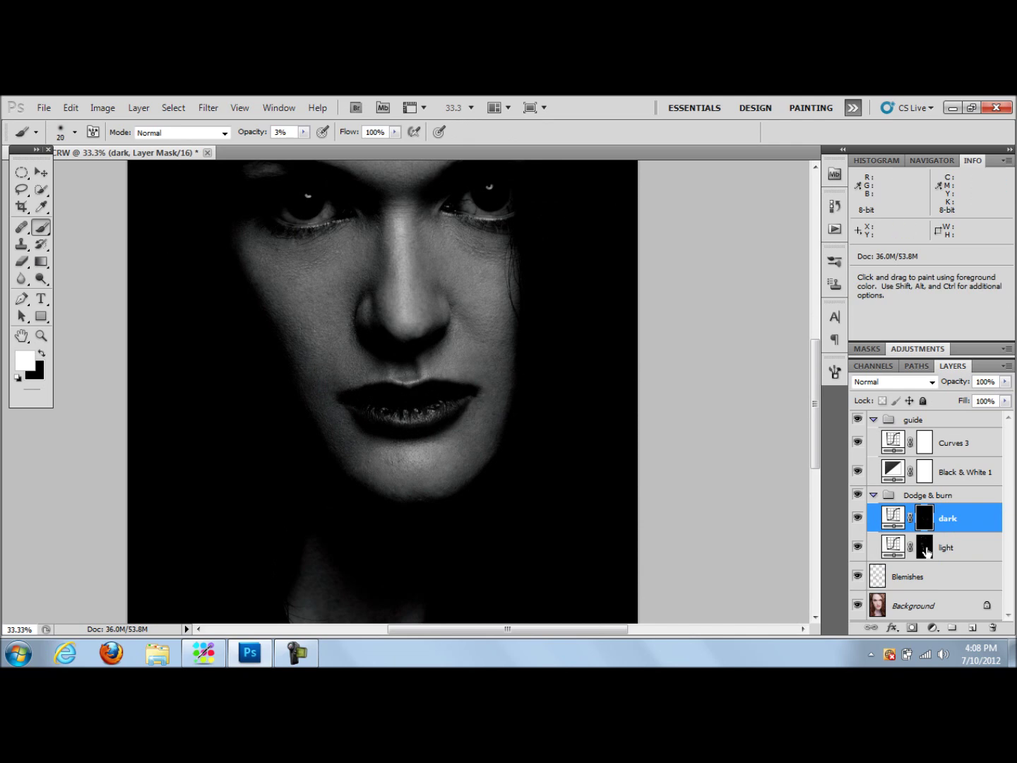
# Lighten dark patches along the jaw beside the mouth on the light mask with a 15-pixel brush
pyautogui.hotkey('alt', '[')
pyautogui.hotkey('ctrl', '+')
pyautogui.press(']')
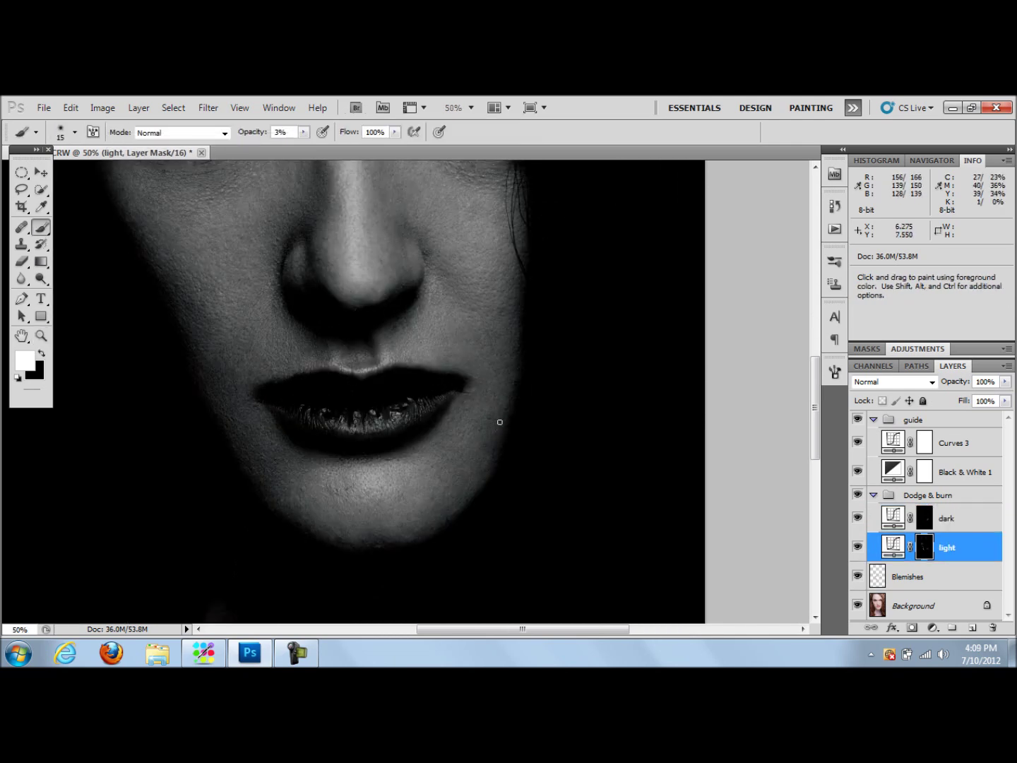
# Dodge around the nose on the light mask with a 20-pixel brush, and burn broader areas on the dark mask with an 80-pixel brush
pyautogui.scroll(3, 429, 245)
pyautogui.press('[')
pyautogui.press('[')
pyautogui.press('[')
pyautogui.press('[')
pyautogui.press('[')
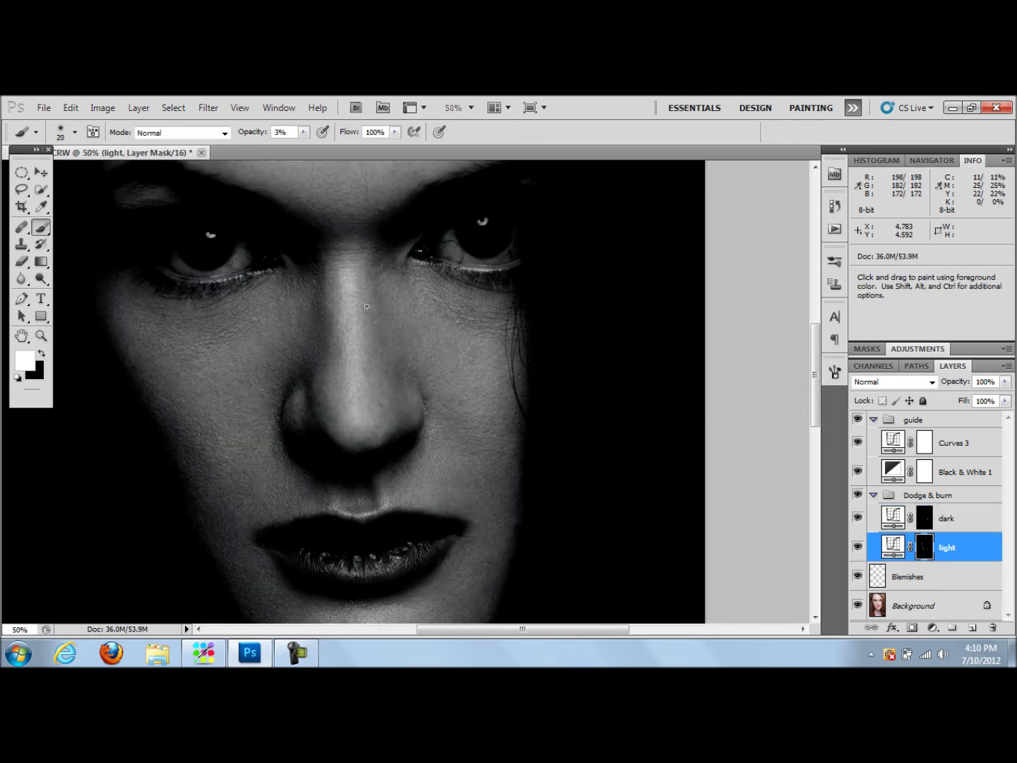
pyautogui.hotkey('alt', ']')
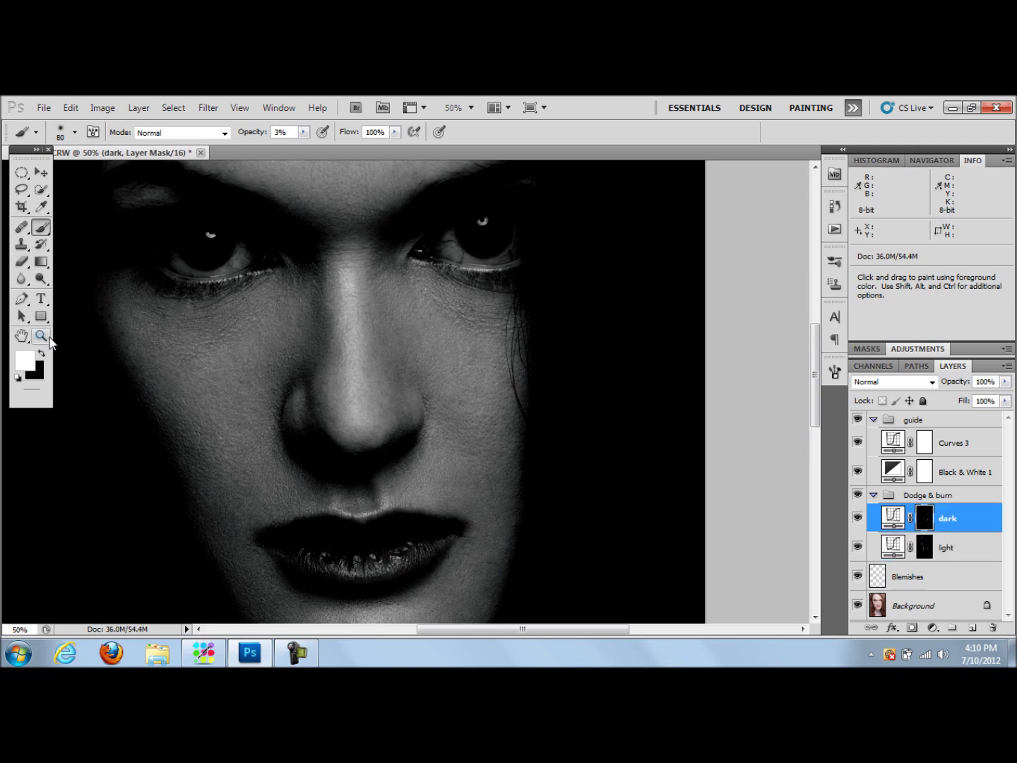
# Lighten broad dark areas of the cheeks on the light mask with a 60 to 70-pixel brush at 3% opacity
pyautogui.press('z')
pyautogui.hotkey('ctrl', '-')
pyautogui.hotkey('ctrl', '-')
pyautogui.hotkey('ctrl', '-')
pyautogui.press('b')
pyautogui.hotkey('alt', '[')
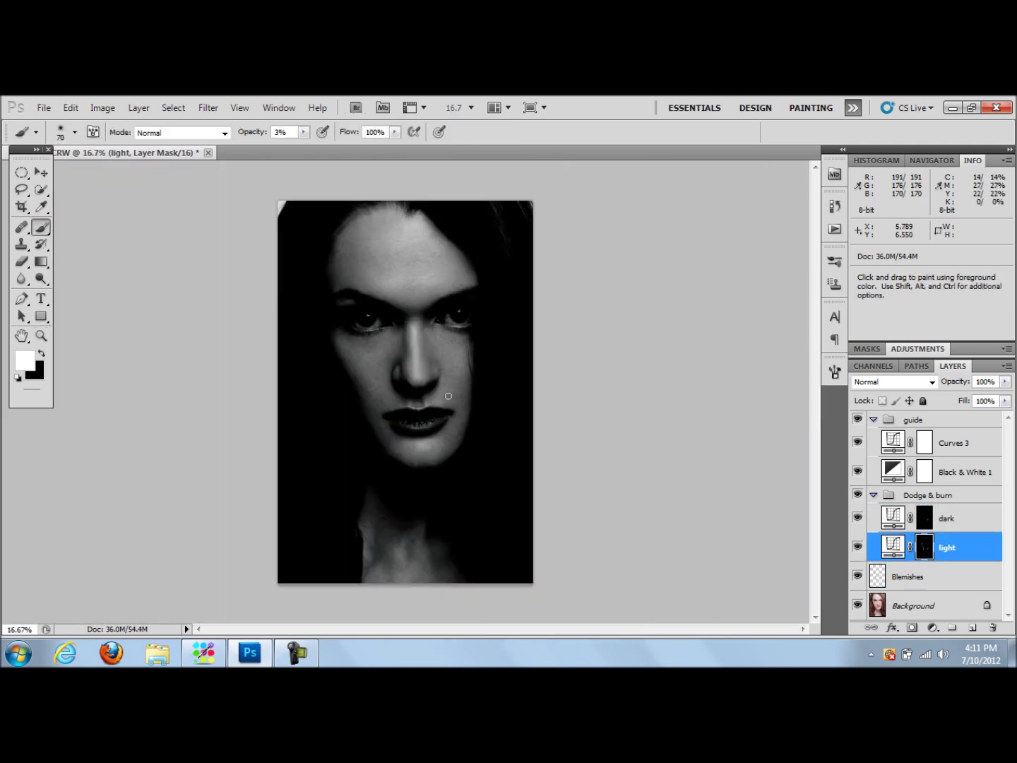
pyautogui.press(']')
pyautogui.press(']')
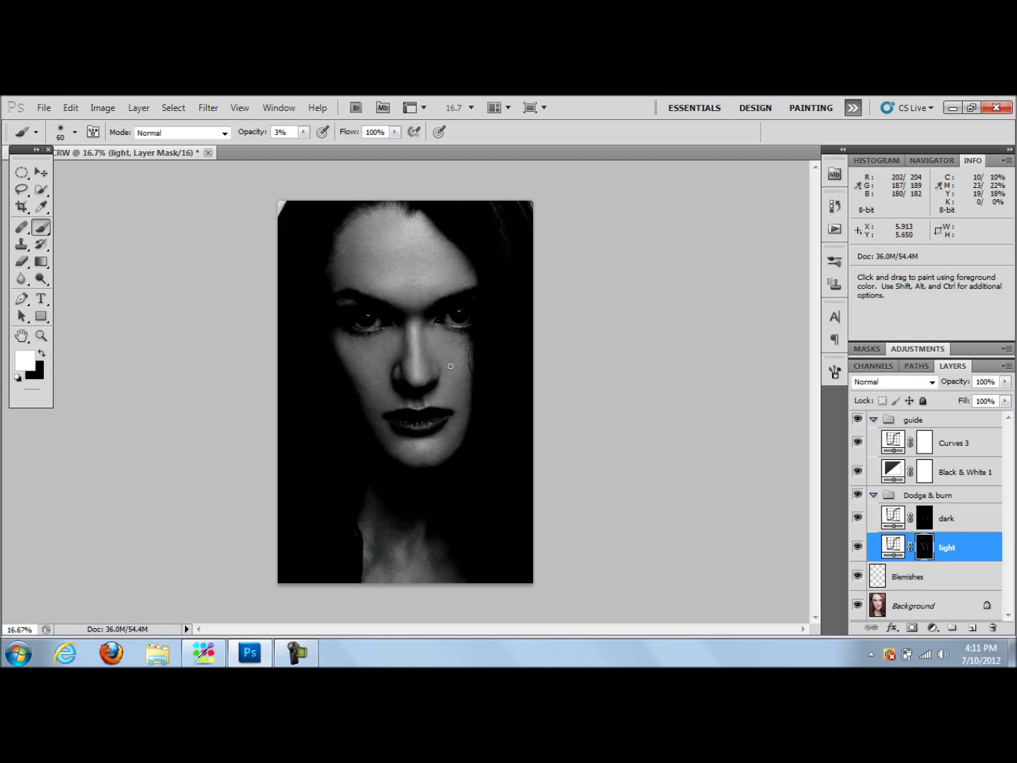
# Compare the portrait with the Dodge & burn group hidden and shown, and lighten dark areas of the neck on the light mask
pyautogui.press(']')
pyautogui.press(']')
pyautogui.press(']')
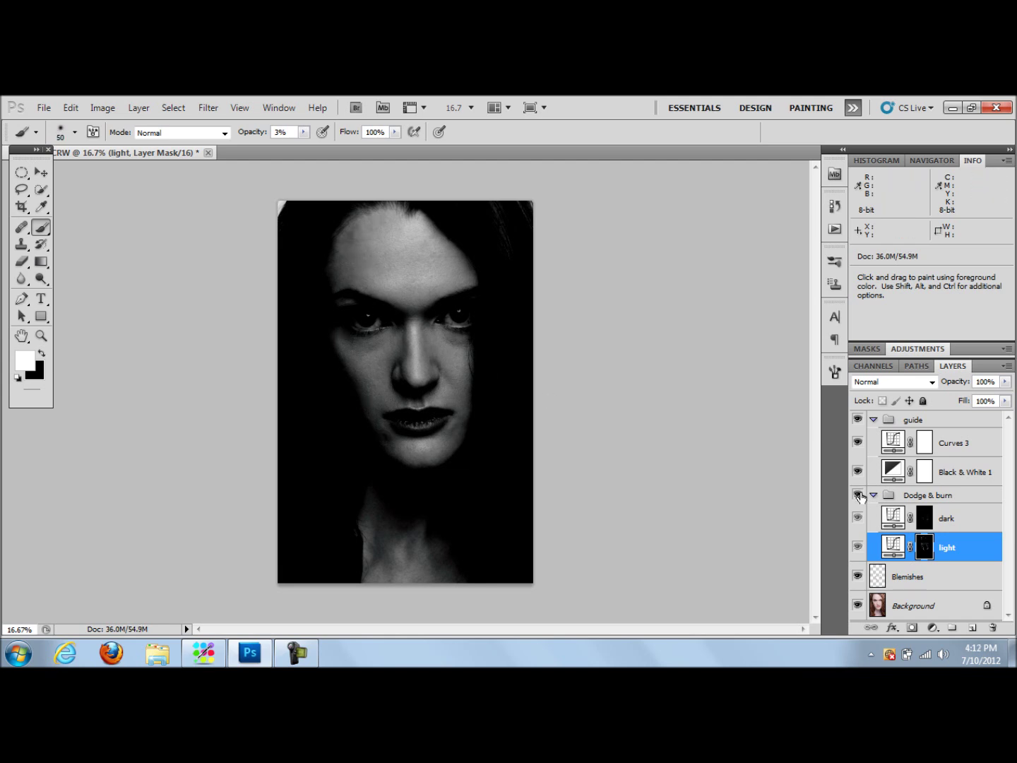
pyautogui.press(']')
pyautogui.moveTo(373, 568)
pyautogui.mouseDown()
pyautogui.moveTo(438, 565)
pyautogui.moveTo(385, 550)
pyautogui.mouseUp()
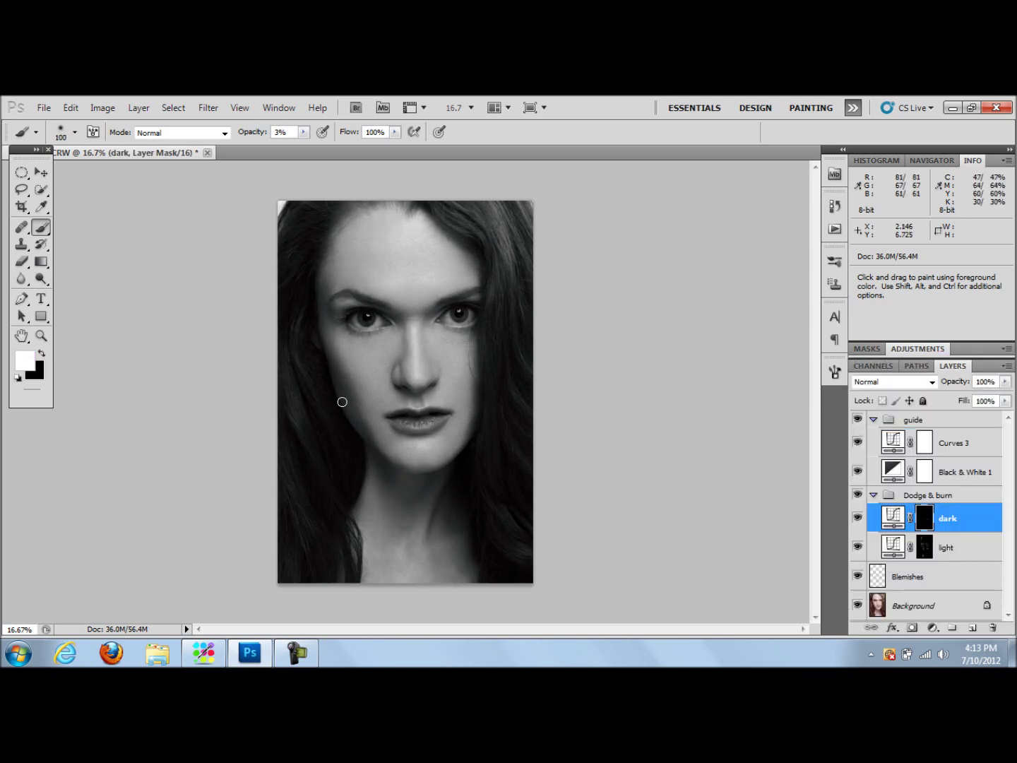
# Darken the face contour and surrounding hair on the dark mask with an 80 to 100-pixel brush at 3% opacity
pyautogui.press('[')
pyautogui.press('[')
pyautogui.press('[')
pyautogui.press(']')
pyautogui.press(']')
pyautogui.press(']')
pyautogui.press(']')
pyautogui.press(']')
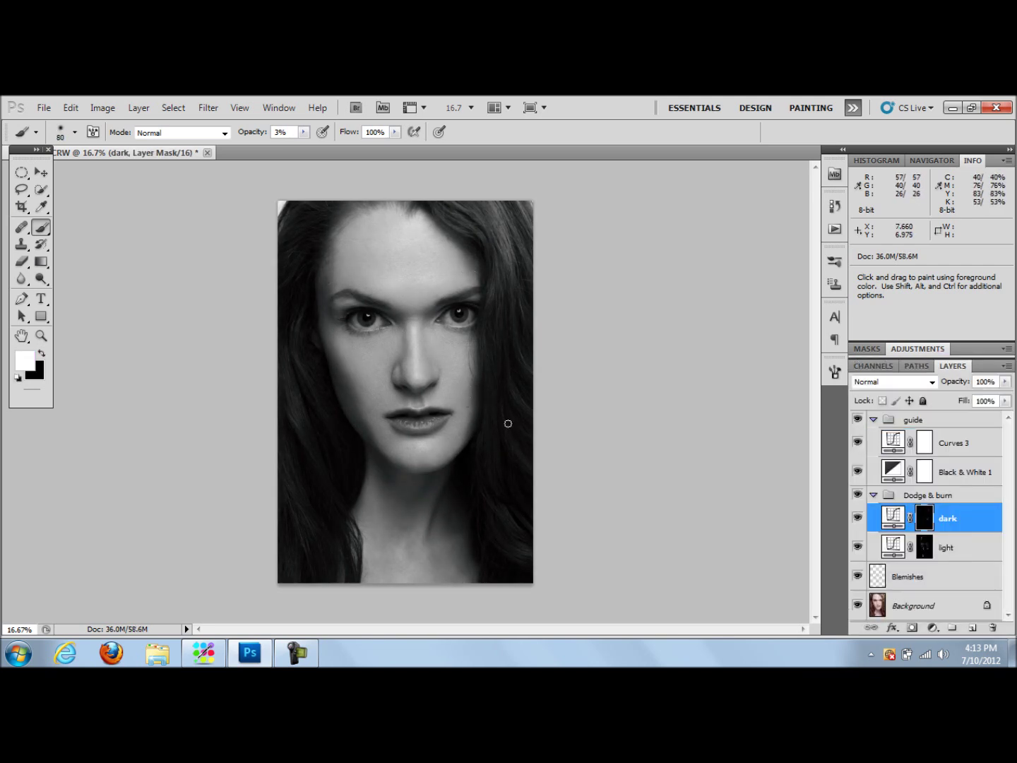
# Darken the skin along the nose on the dark mask with an 80-pixel brush, and undo the last stroke
pyautogui.moveTo(406, 339); pyautogui.dragTo(423, 380)
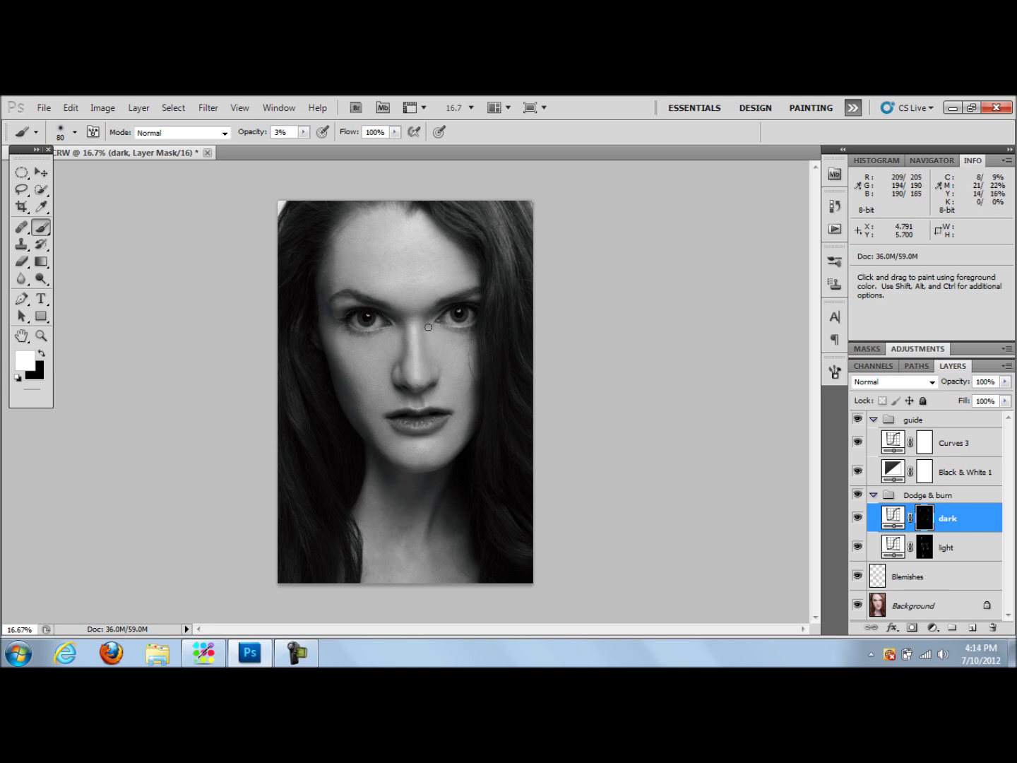
pyautogui.click(71, 107)
pyautogui.click(142, 137)
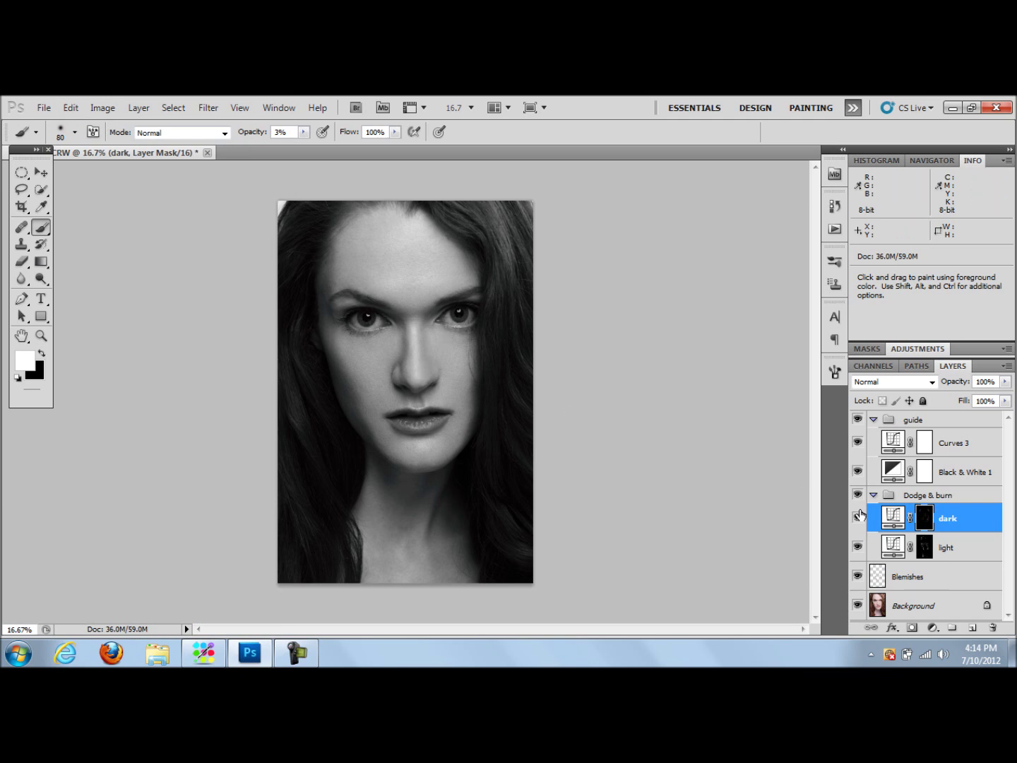
# Lighten the nose area on the light mask with a 125-pixel brush, and hide the guide group
pyautogui.click(870, 552)
pyautogui.press(']')
pyautogui.press(']')
pyautogui.press(']')
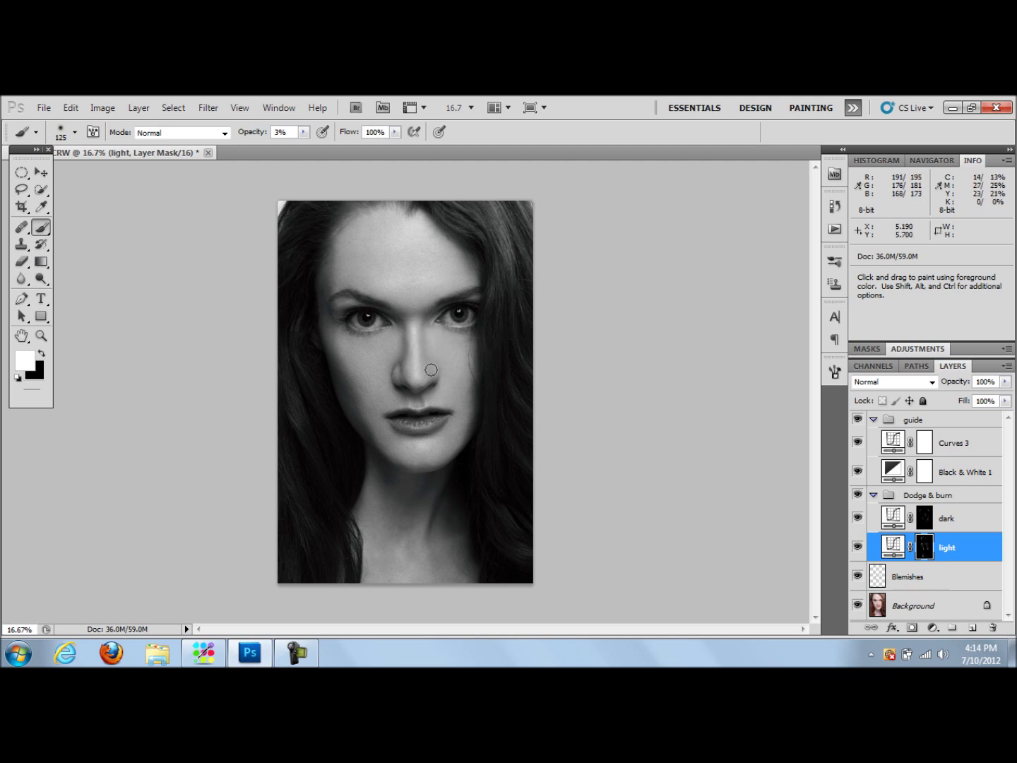
pyautogui.click(857, 420)
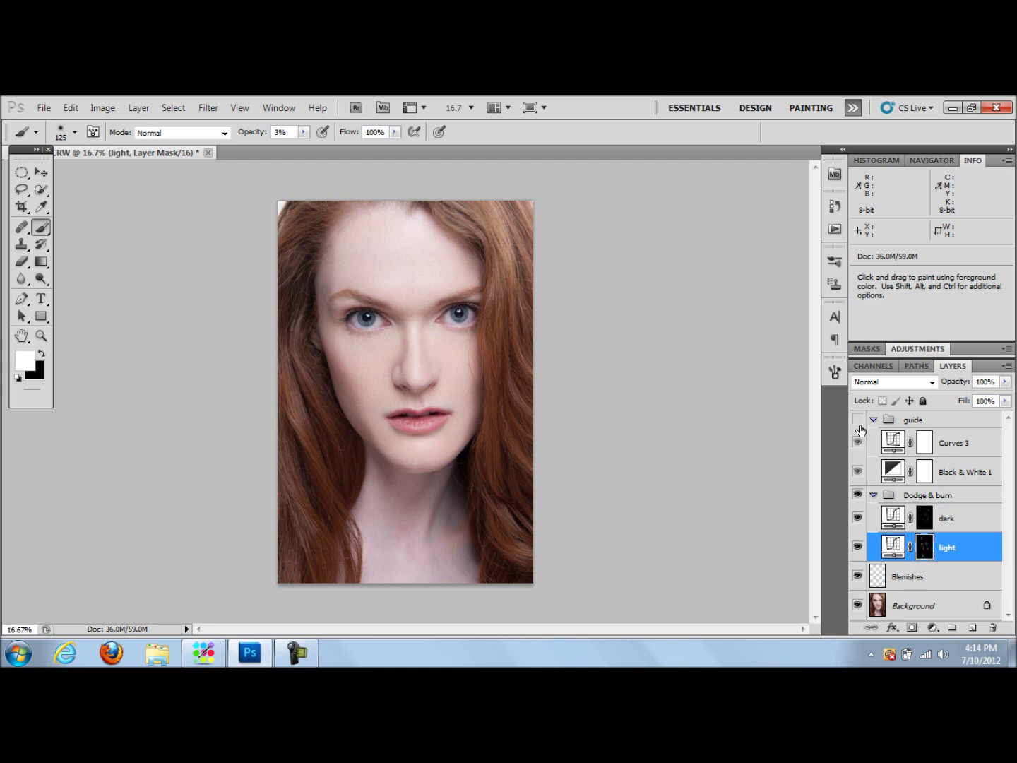
# Compare the portrait with the Dodge & burn group hidden and shown, and delete the guide group
pyautogui.click(859, 496)
pyautogui.click(859, 496)
pyautogui.click(858, 497)
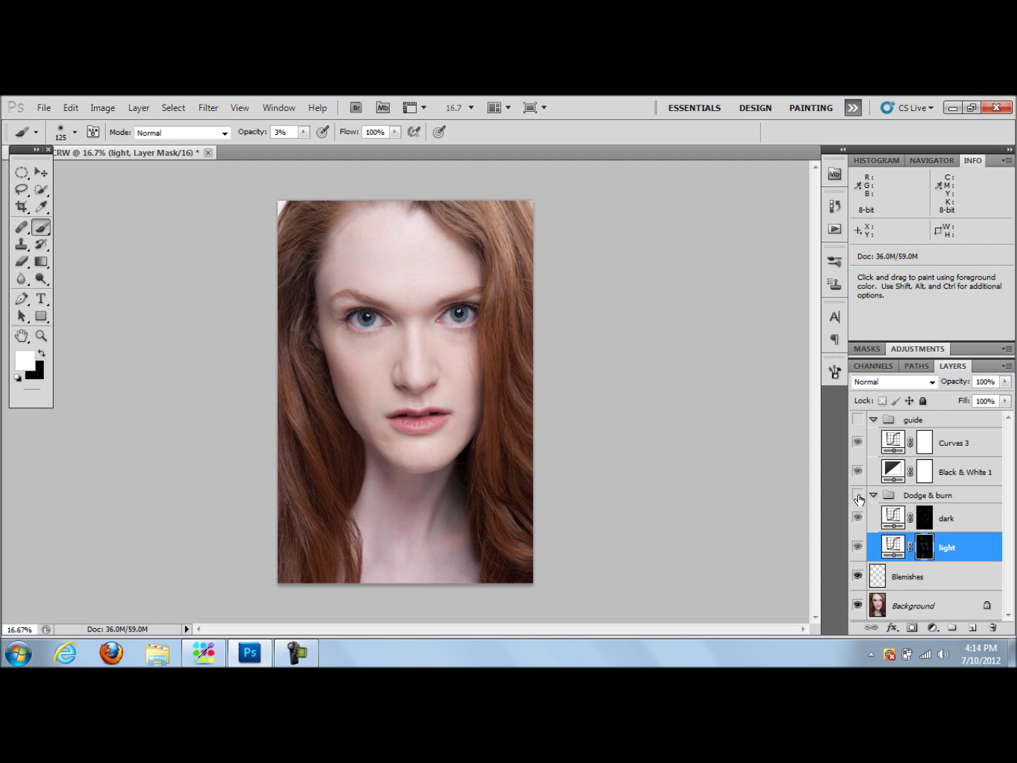
pyautogui.click(858, 496)
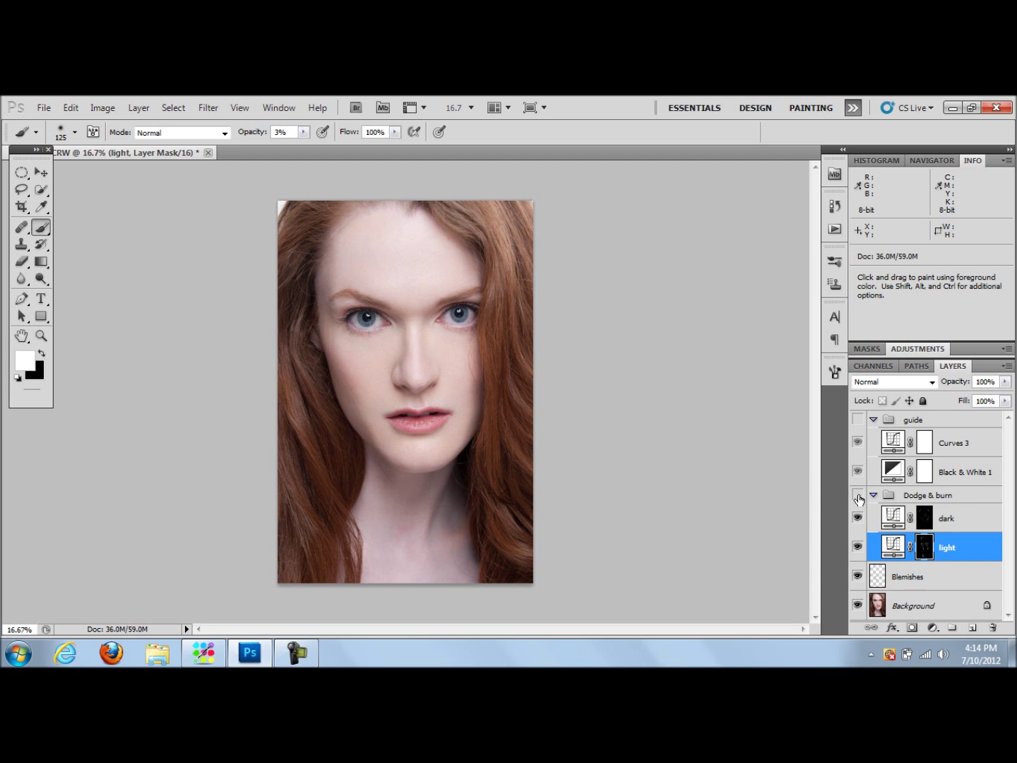
pyautogui.click(858, 497)
pyautogui.click(858, 496)
pyautogui.click(858, 496)
pyautogui.click(858, 497)
pyautogui.click(859, 497)
pyautogui.moveTo(949, 428); pyautogui.dragTo(992, 626)
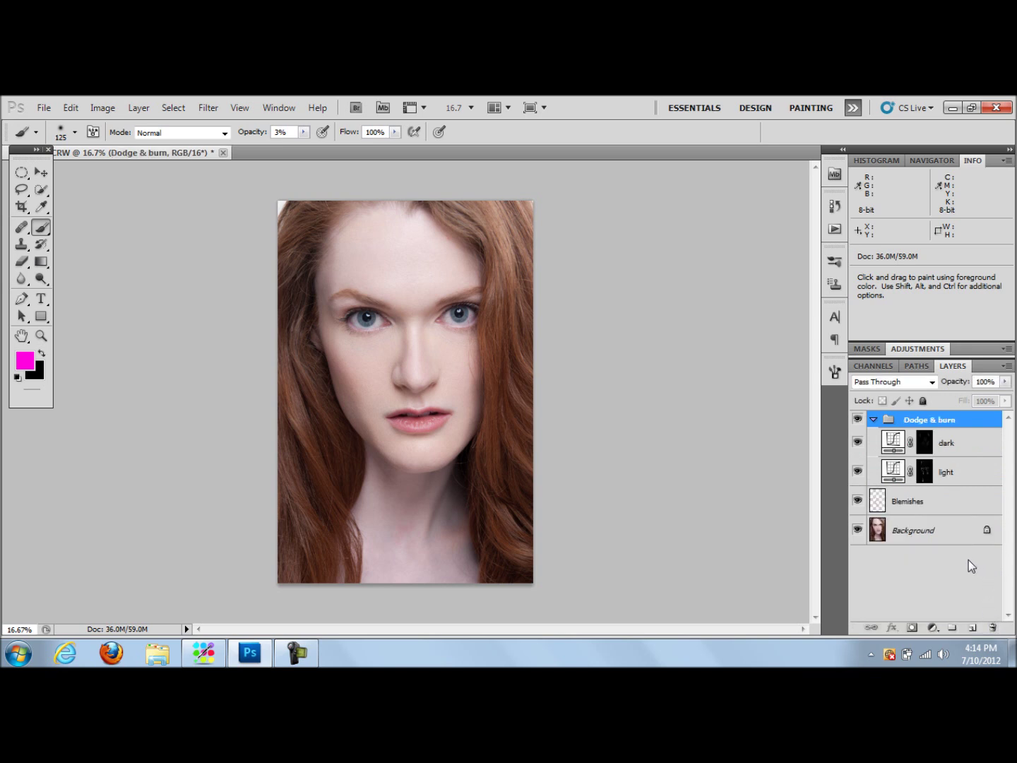
# Examine the effect of the Dodge & burn group up close on the face and on the whole portrait
pyautogui.click(41, 337)
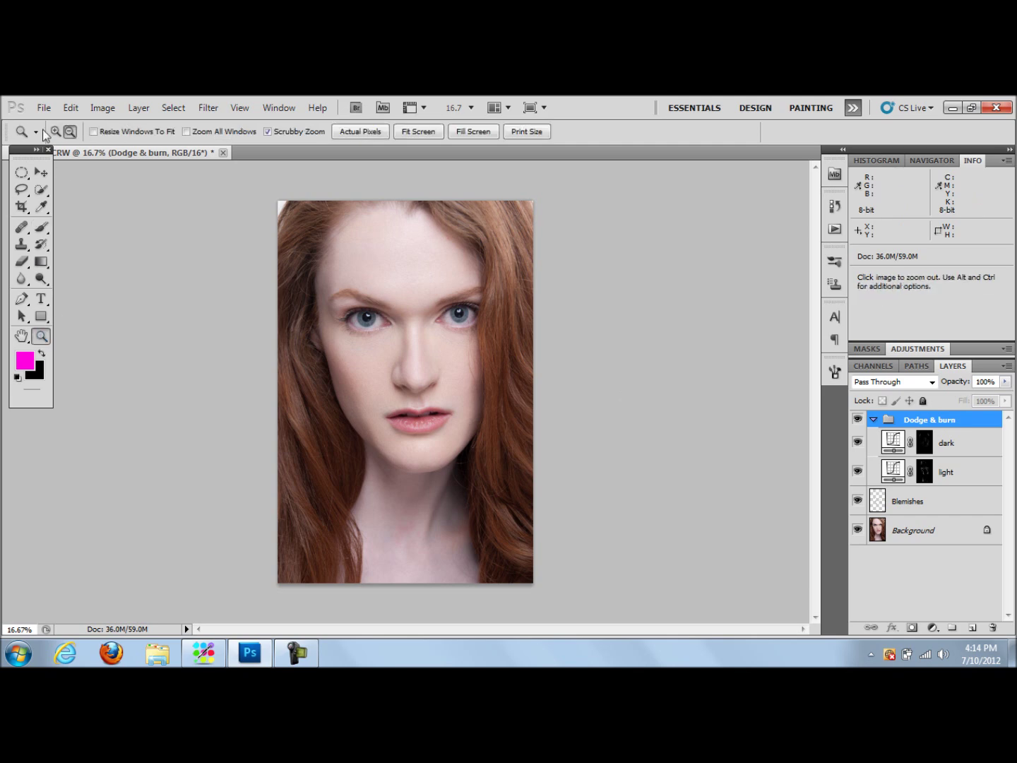
pyautogui.click(432, 370)
pyautogui.click(488, 409)
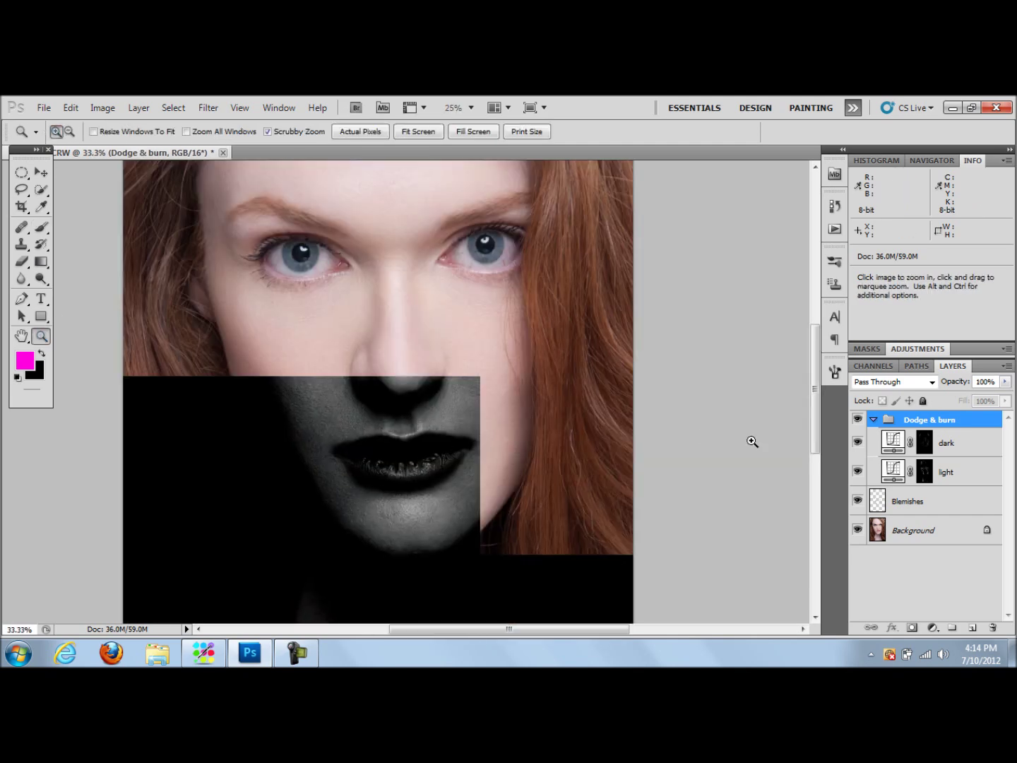
pyautogui.click(857, 420)
pyautogui.click(858, 420)
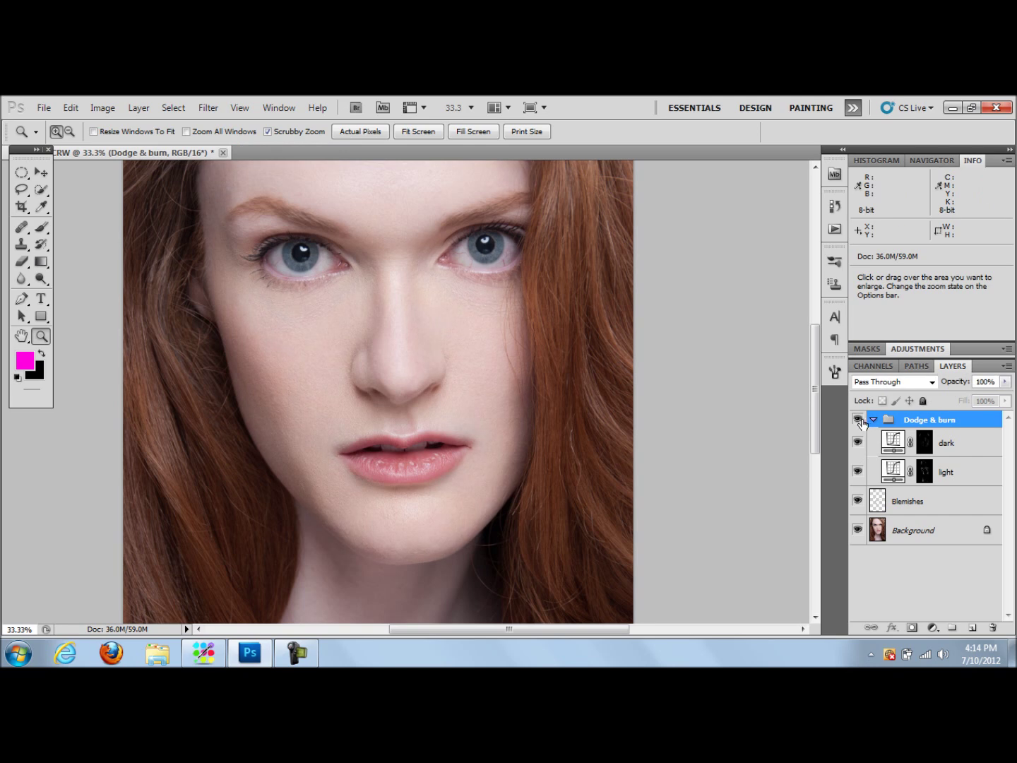
pyautogui.click(71, 132)
pyautogui.click(371, 318)
pyautogui.click(392, 347)
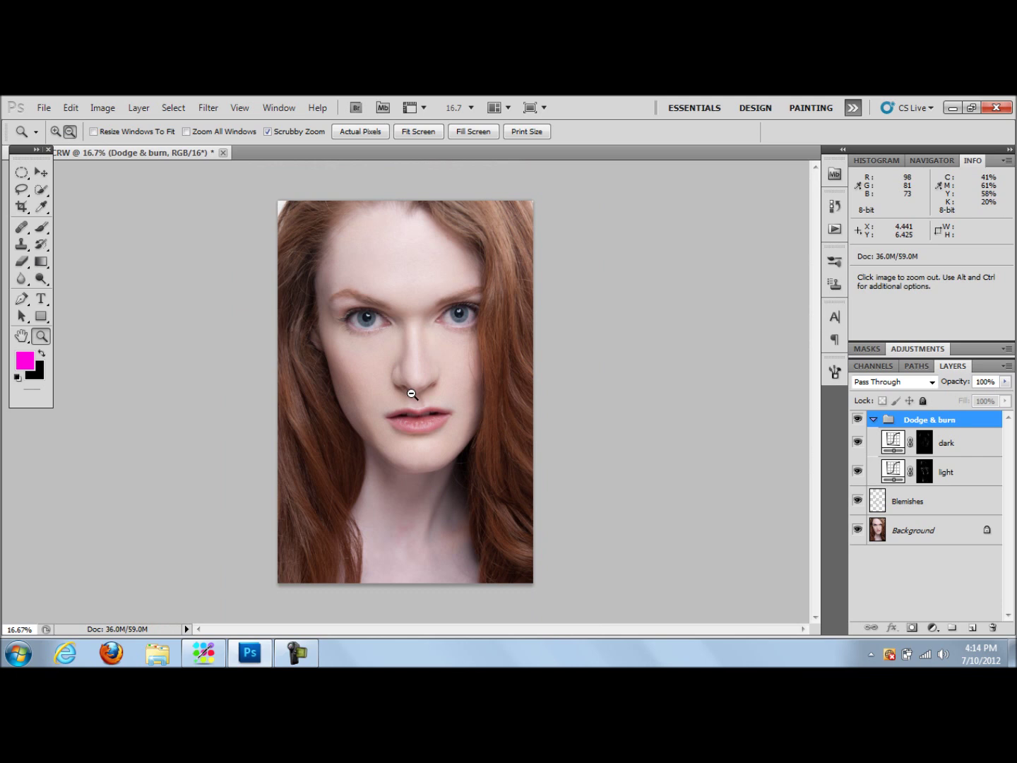
pyautogui.click(411, 393)
pyautogui.click(857, 419)
pyautogui.click(858, 420)
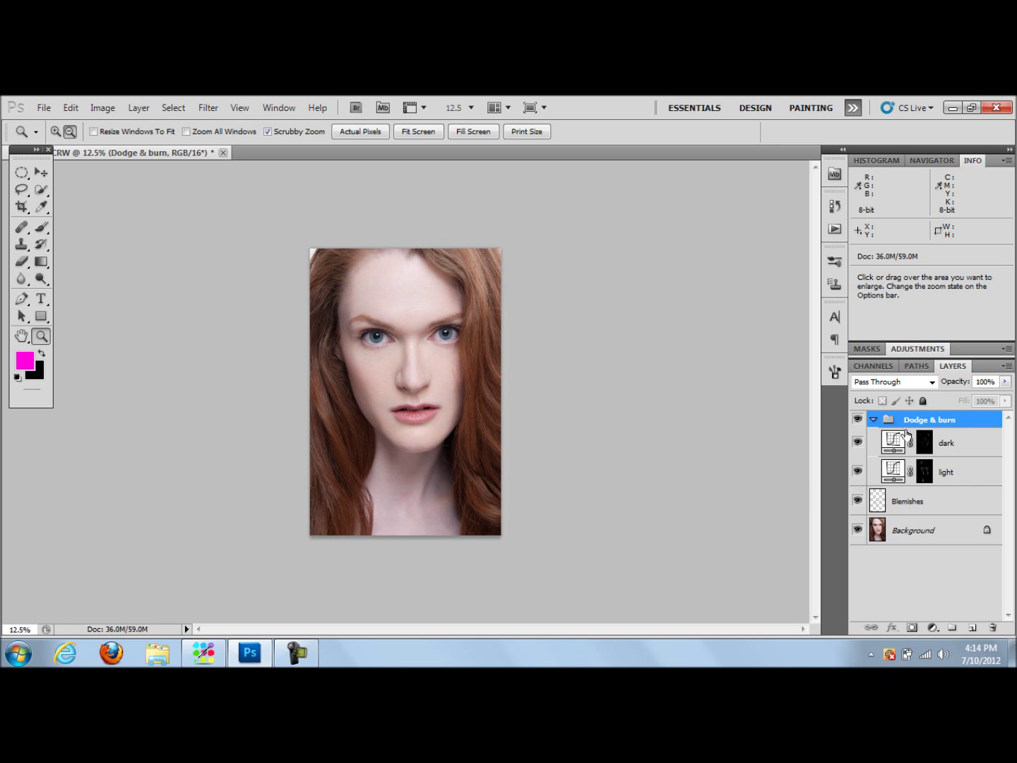
# Add a Curves adjustment layer above the dark layer, lower its RGB midtones slightly, and compare the image without it
pyautogui.click(932, 627)
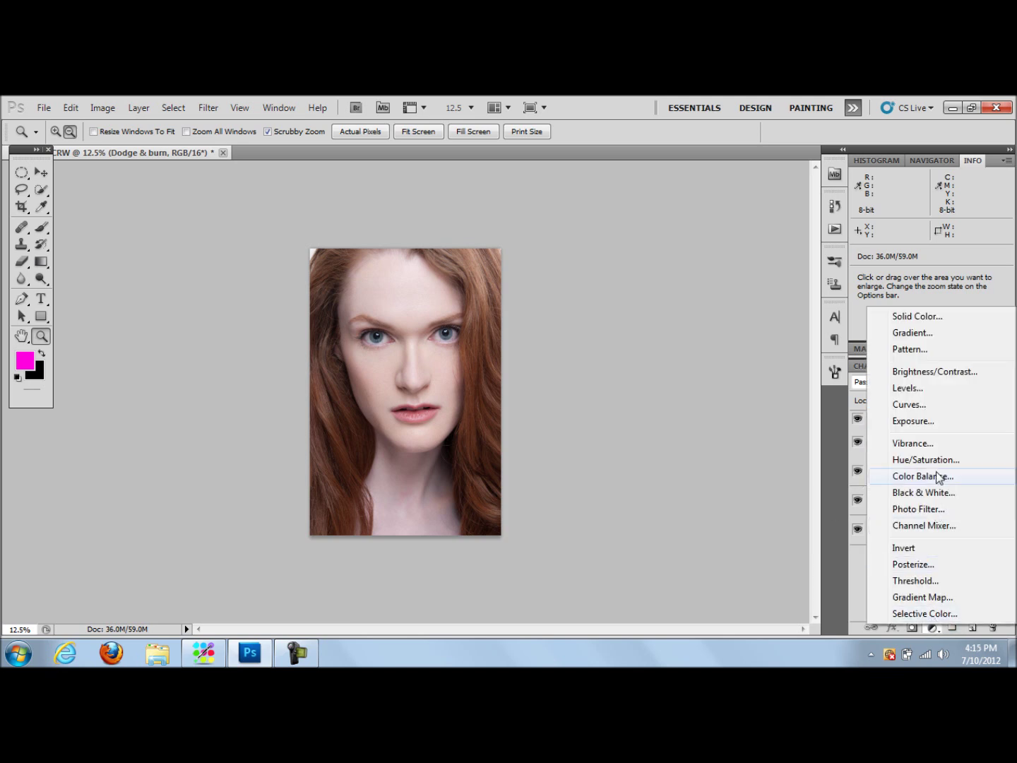
pyautogui.click(912, 405)
pyautogui.moveTo(942, 467); pyautogui.dragTo(946, 478)
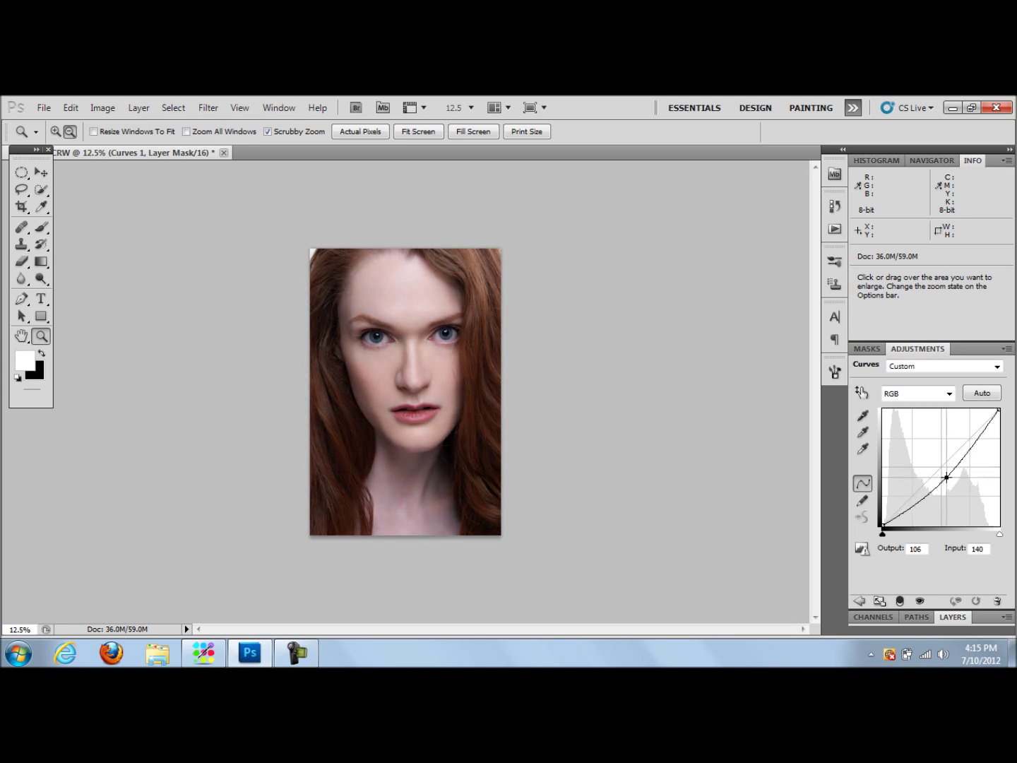
pyautogui.moveTo(947, 478)
pyautogui.mouseDown()
pyautogui.moveTo(943, 467)
pyautogui.moveTo(947, 481)
pyautogui.mouseUp()
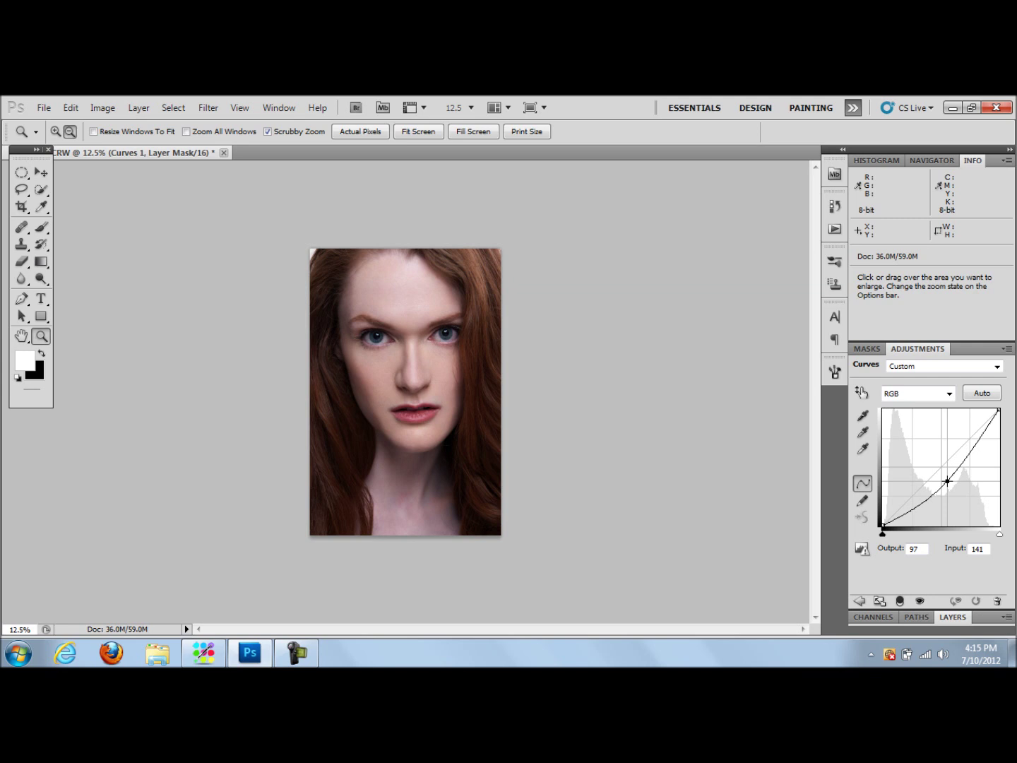
pyautogui.moveTo(947, 481); pyautogui.dragTo(943, 472)
pyautogui.click(954, 618)
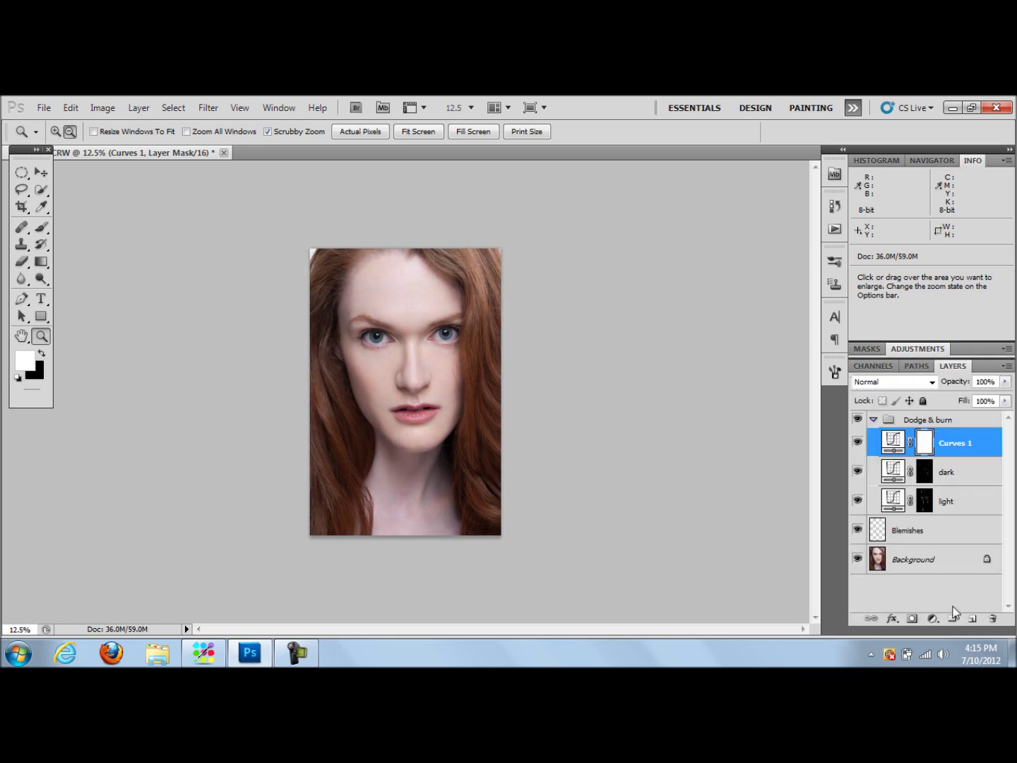
pyautogui.click(858, 442)
pyautogui.click(859, 443)
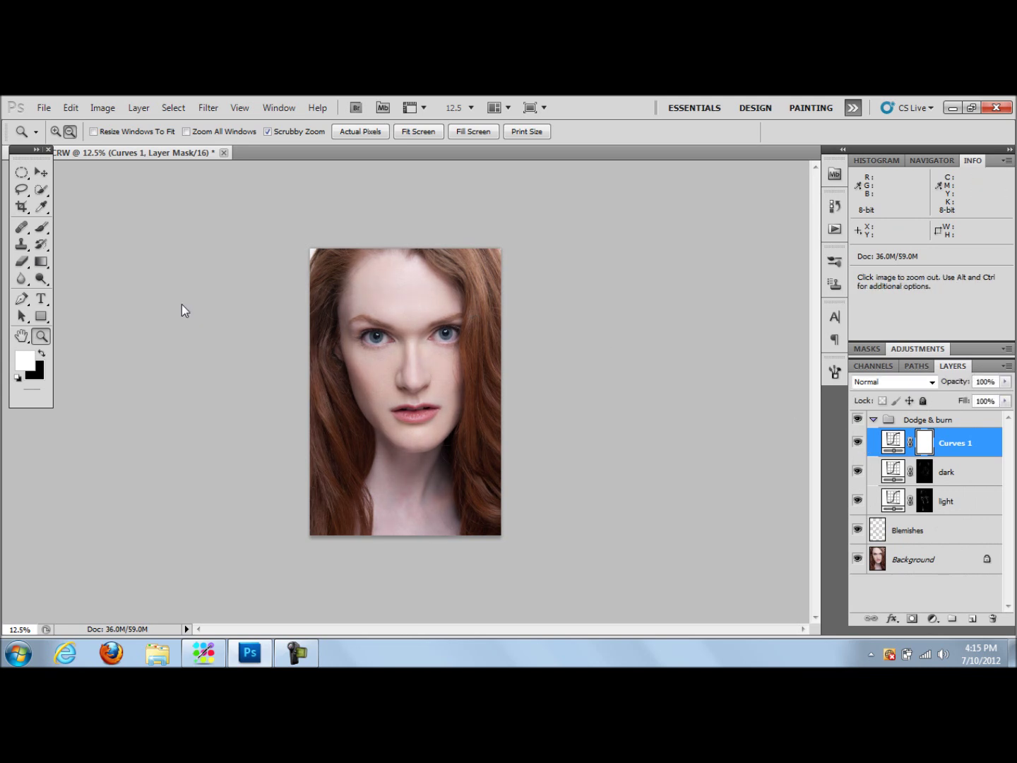
# Mask both eyes out of the Curves 1 darkening with a black 90-pixel brush at 100% opacity
pyautogui.click(41, 353)
pyautogui.click(41, 227)
pyautogui.click(41, 336)
pyautogui.click(420, 342)
pyautogui.click(421, 342)
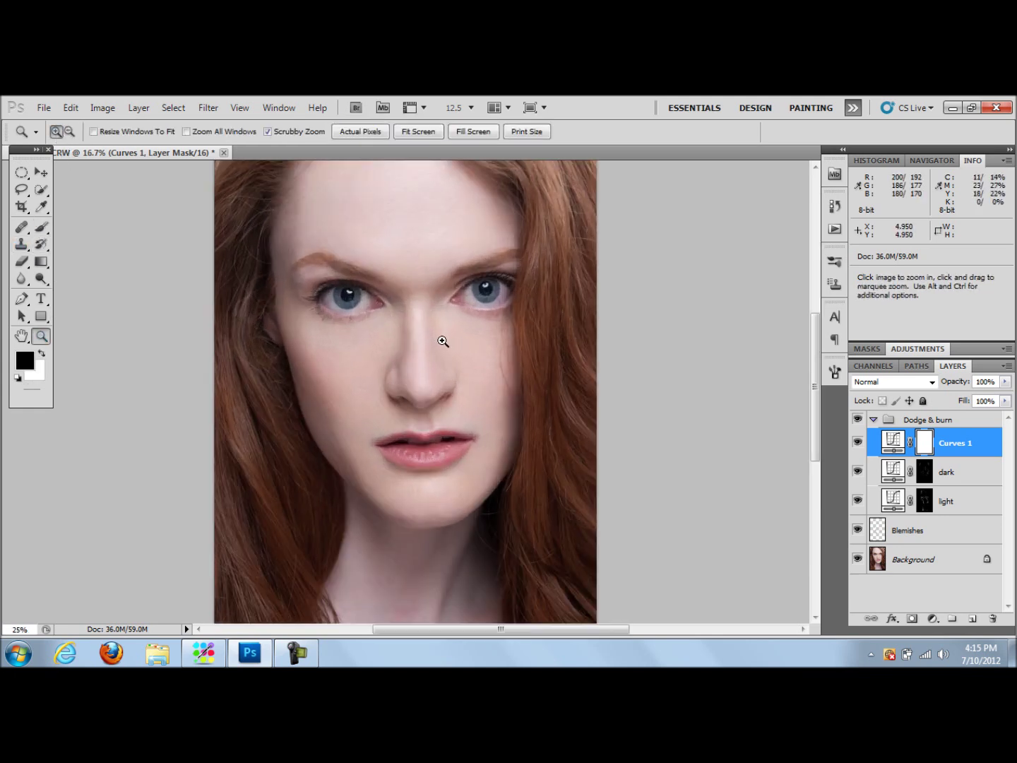
pyautogui.click(42, 226)
pyautogui.press('[')
pyautogui.press('[')
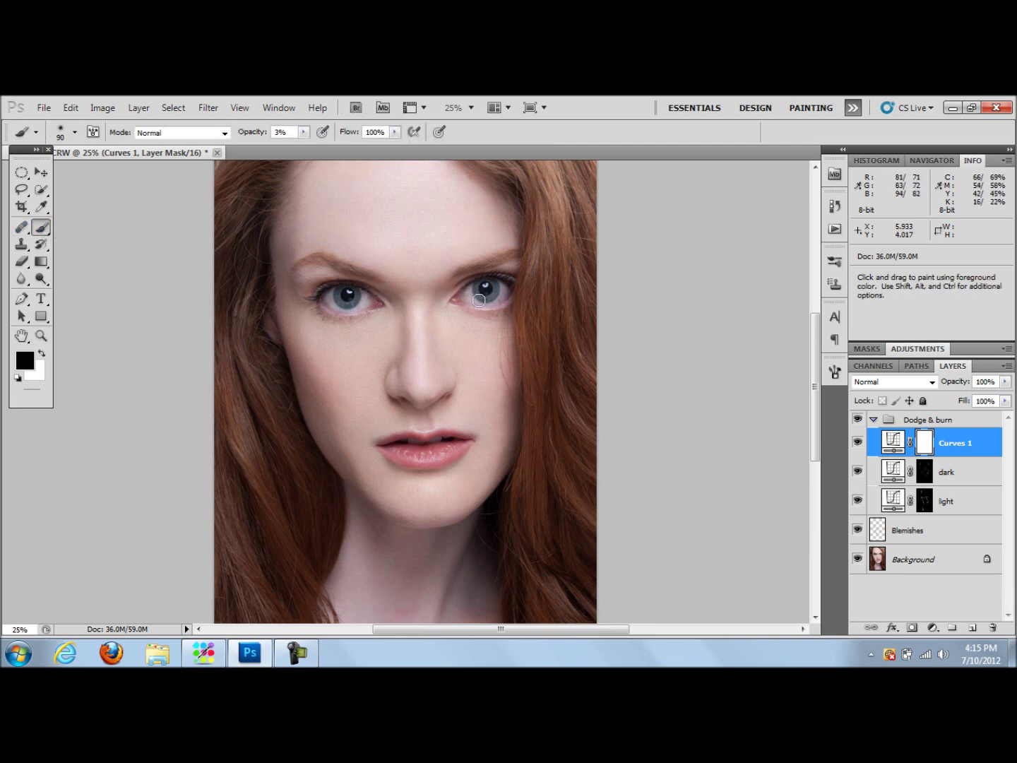
pyautogui.click(302, 132)
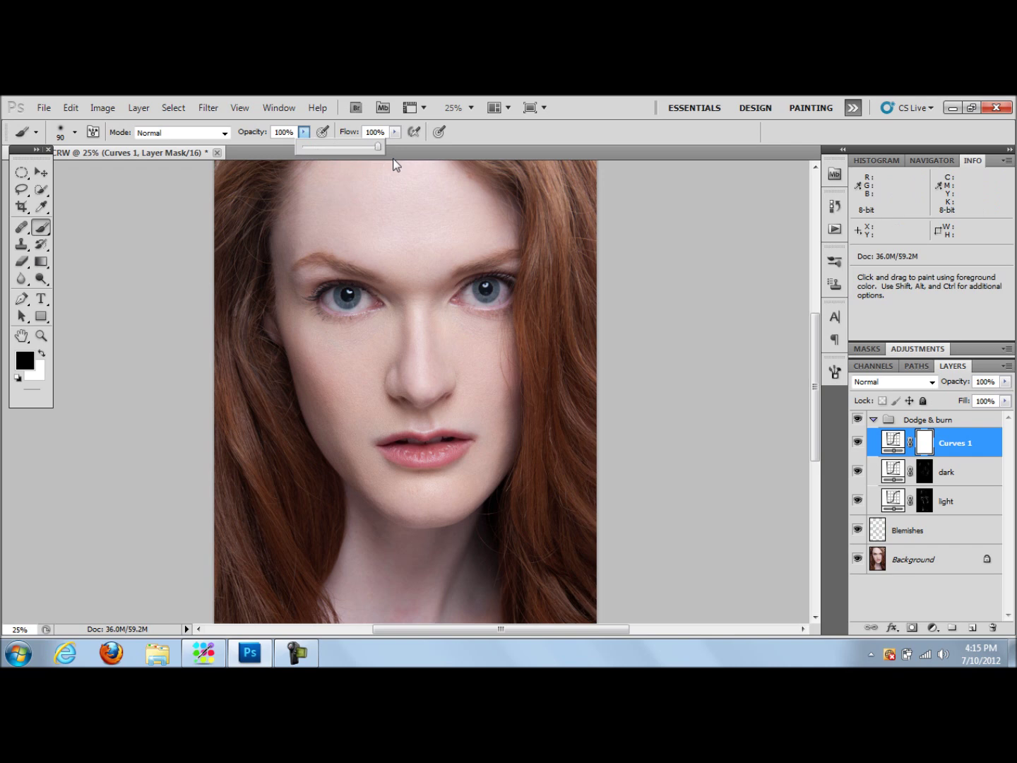
pyautogui.click(462, 296)
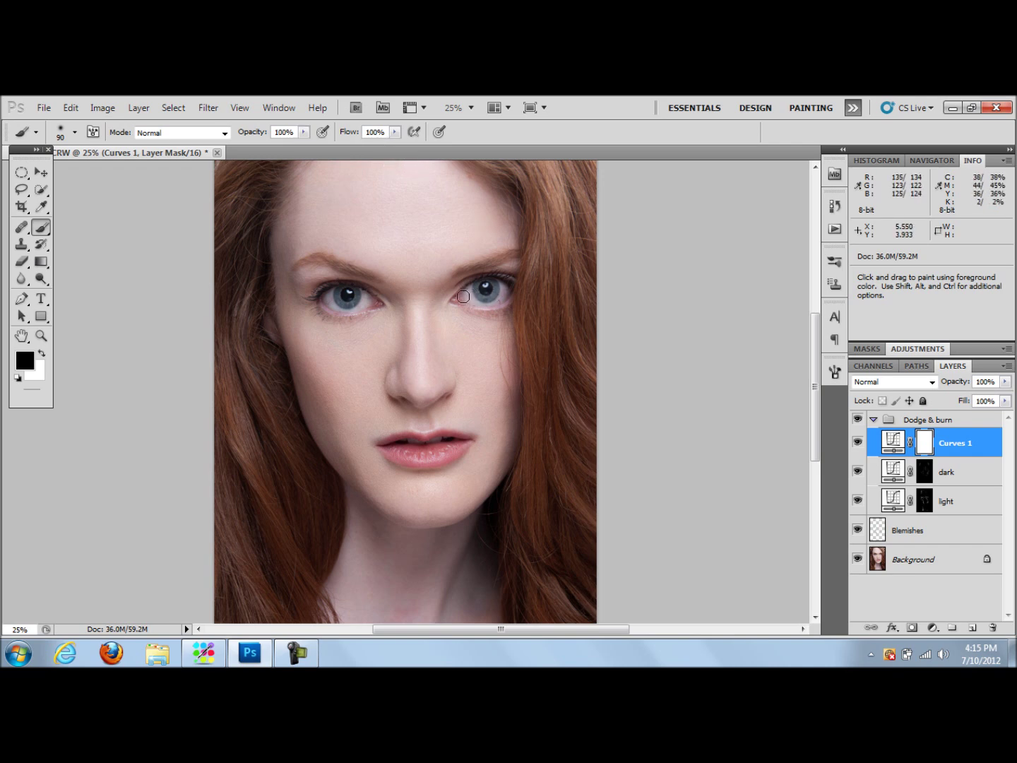
pyautogui.click(495, 288)
pyautogui.click(326, 300)
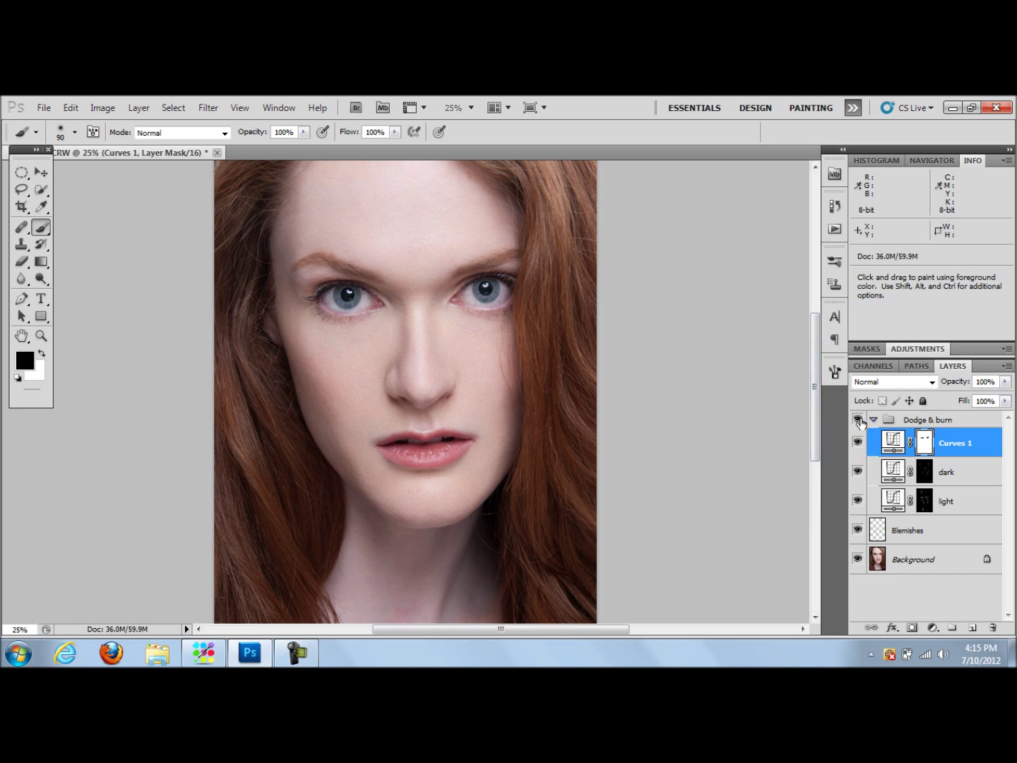
# Collapse the Dodge & burn group and compare the portrait with it hidden and shown
pyautogui.click(919, 422)
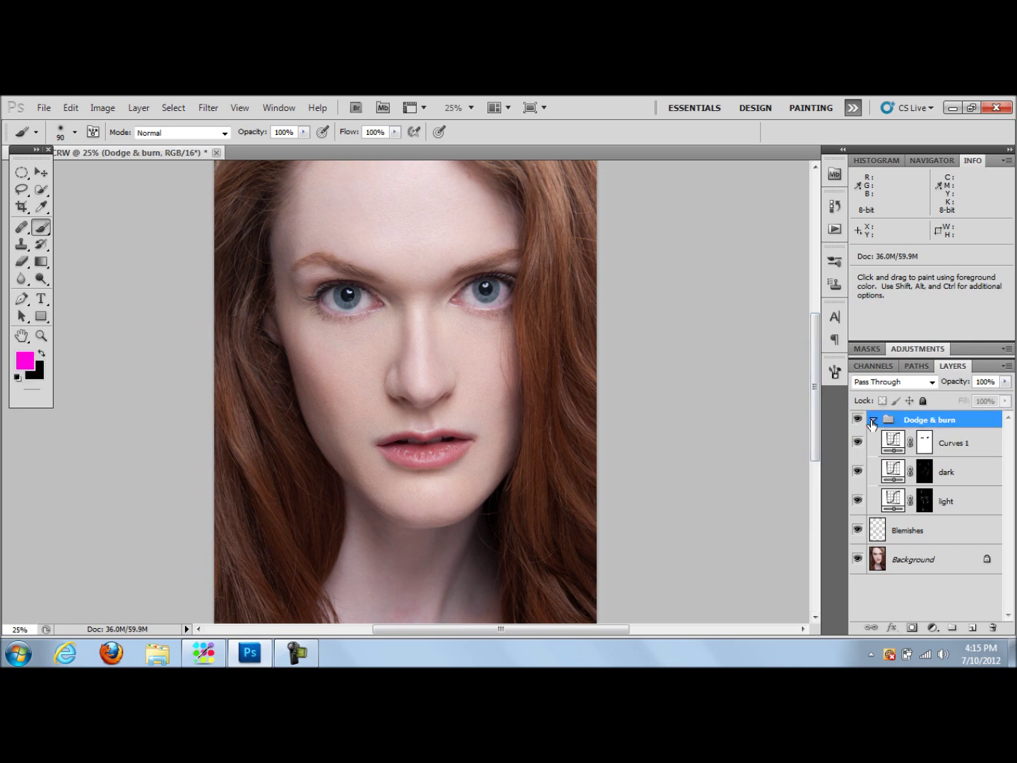
pyautogui.click(873, 419)
pyautogui.click(857, 420)
pyautogui.click(858, 422)
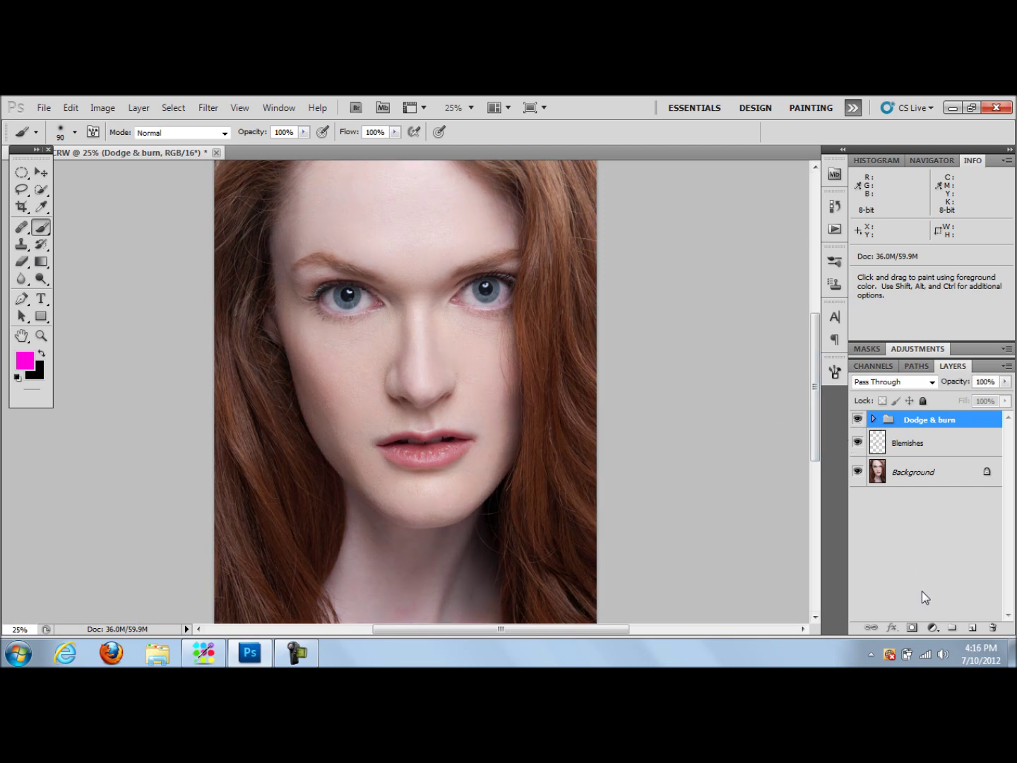
# Add a new empty layer above the Dodge & burn group and name it airbrush
pyautogui.click(972, 627)
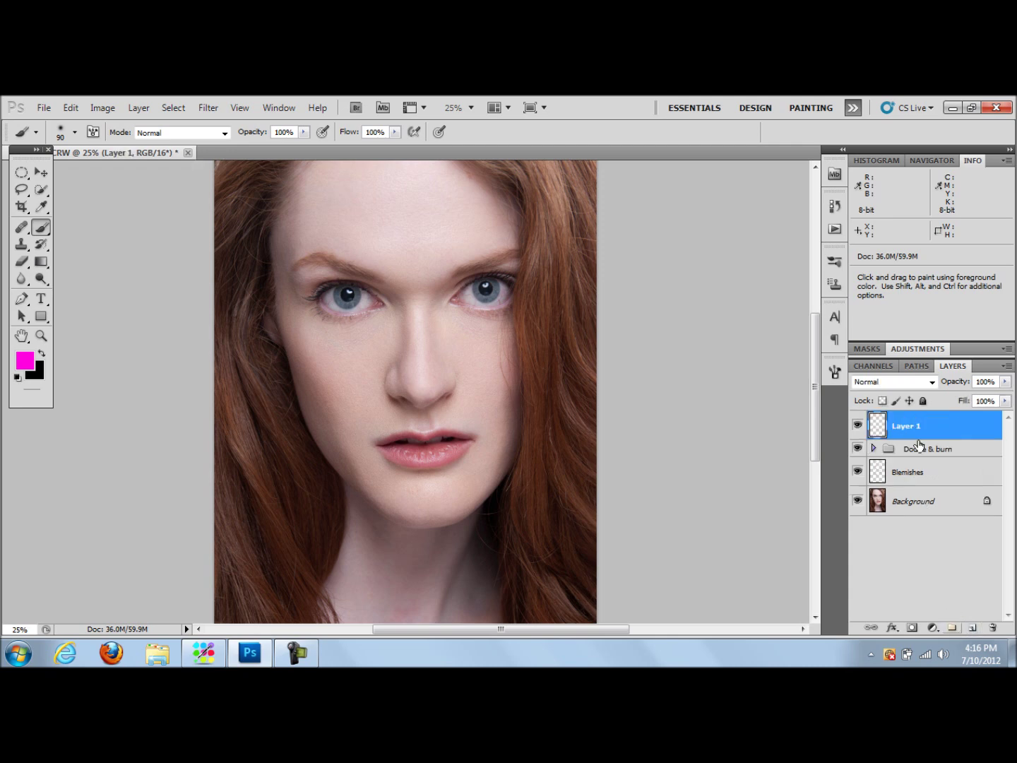
pyautogui.doubleClick(917, 429)
pyautogui.press('BackSpace')
pyautogui.press('Return')
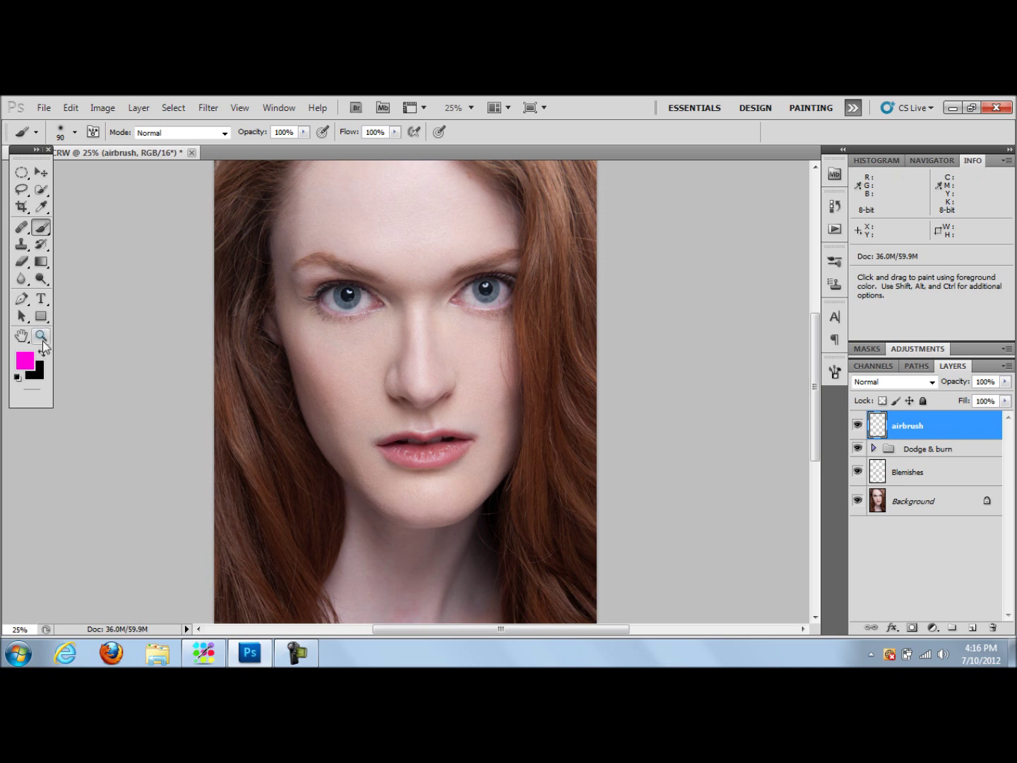
# Smooth the forehead skin on the airbrush layer with a 400-pixel Clone Stamp at 21% opacity, sampling nearby forehead skin
pyautogui.click(29, 245)
pyautogui.moveTo(301, 137); pyautogui.dragTo(242, 152)
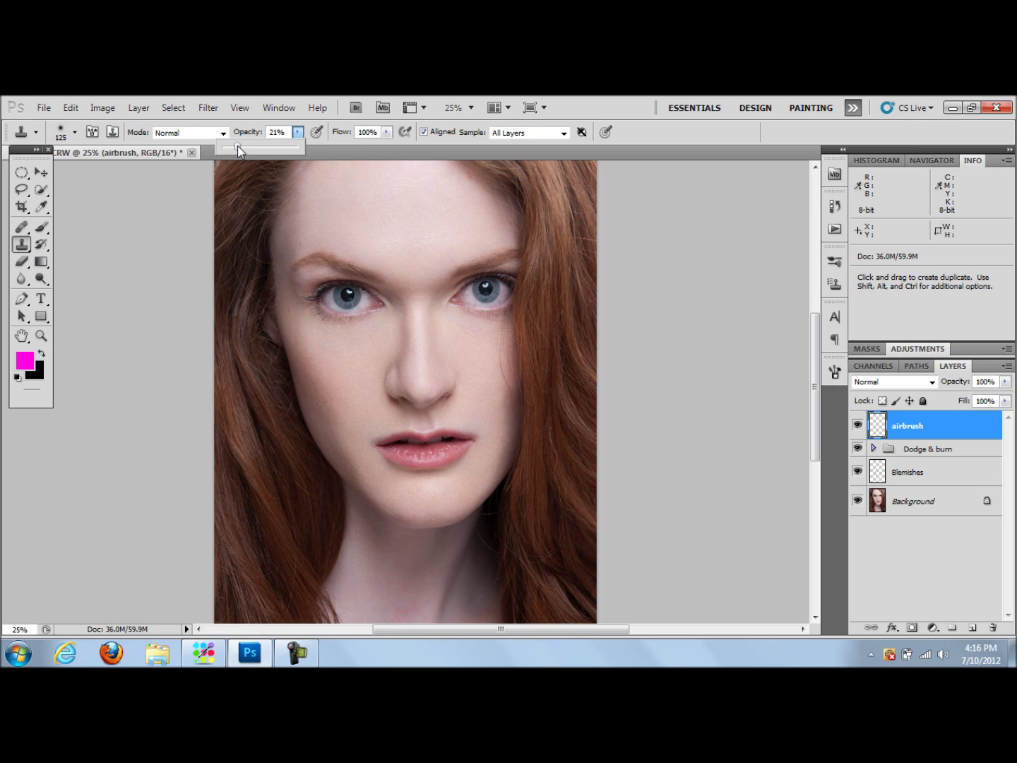
pyautogui.click(41, 334)
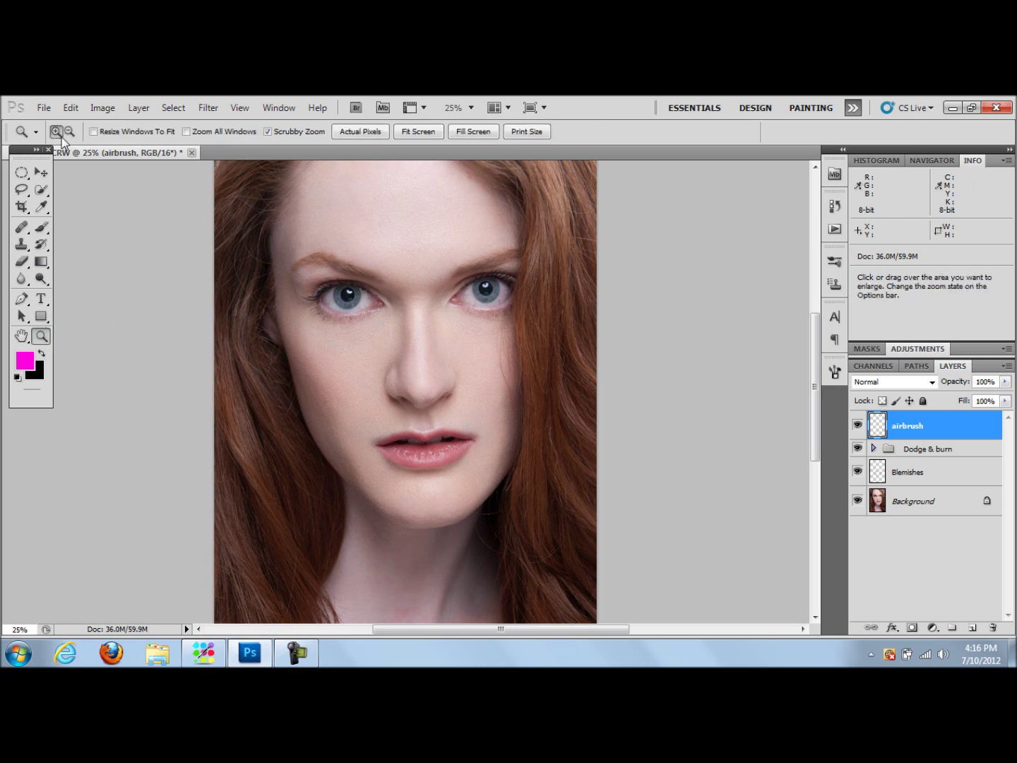
pyautogui.click(324, 257)
pyautogui.moveTo(324, 258); pyautogui.dragTo(824, 352)
pyautogui.scroll(4, 817, 330)
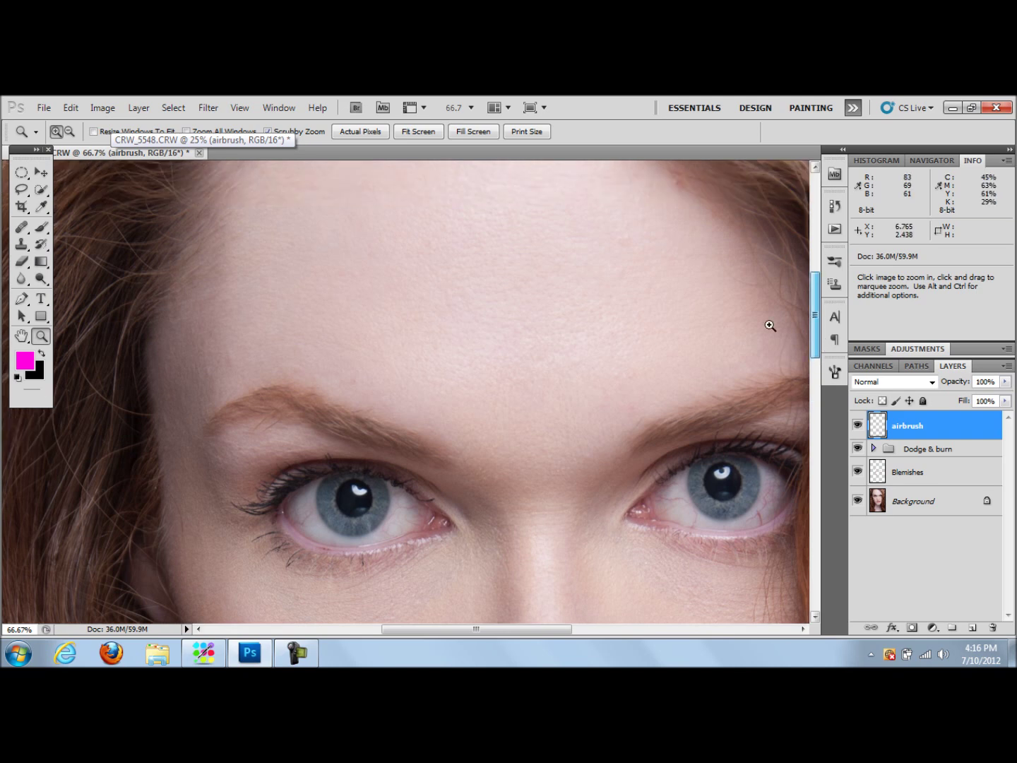
pyautogui.press('s')
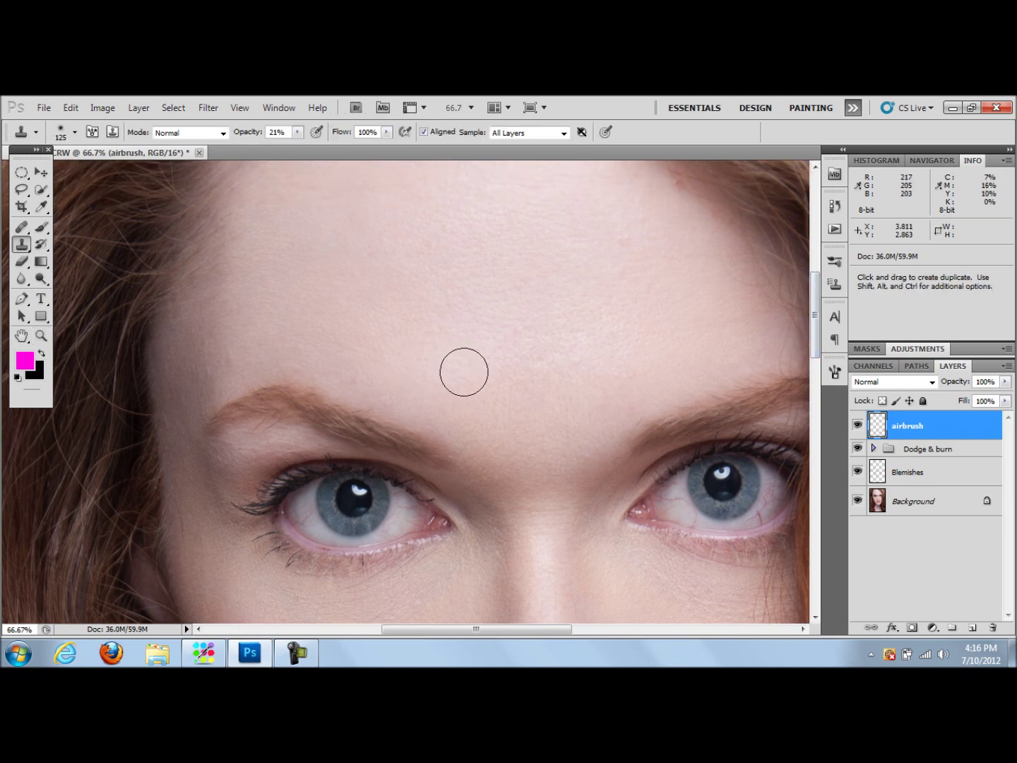
pyautogui.press(']')
pyautogui.press(']')
pyautogui.press(']')
pyautogui.press(']')
pyautogui.press(']')
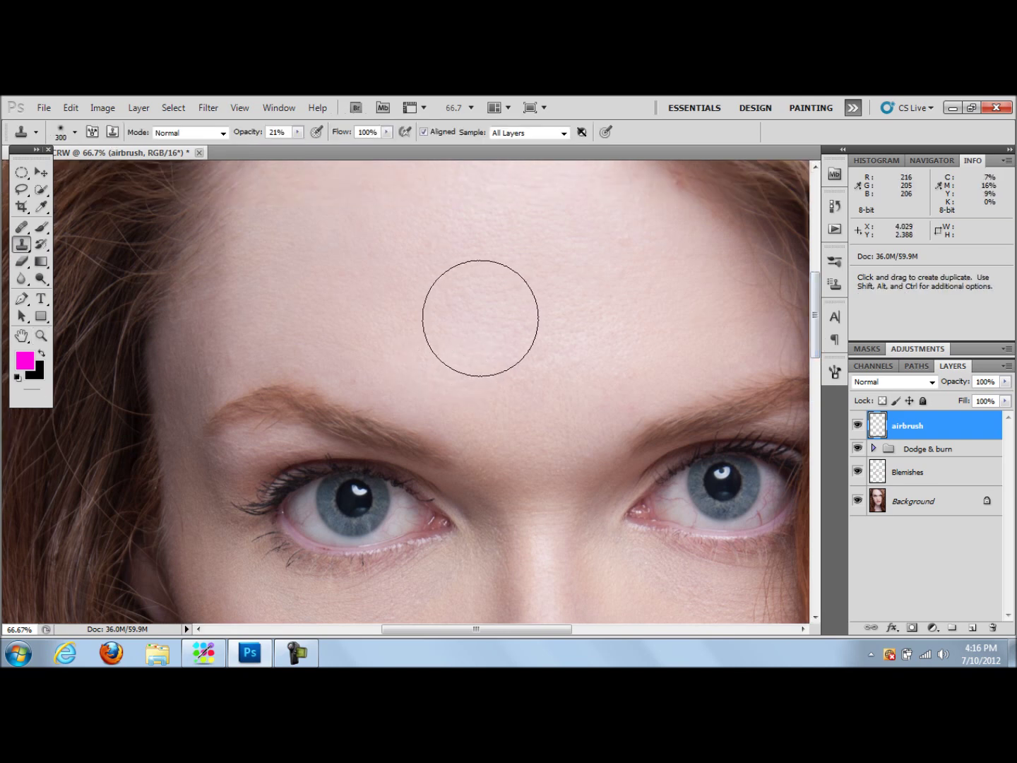
pyautogui.press(']')
pyautogui.press(']')
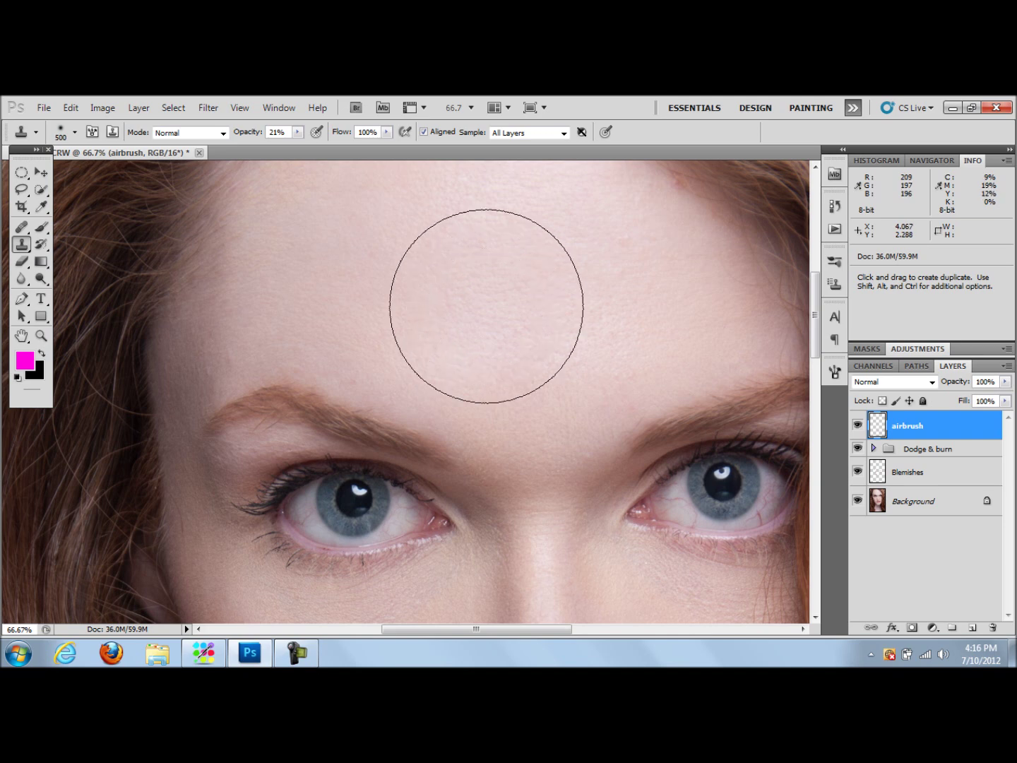
pyautogui.press('[')
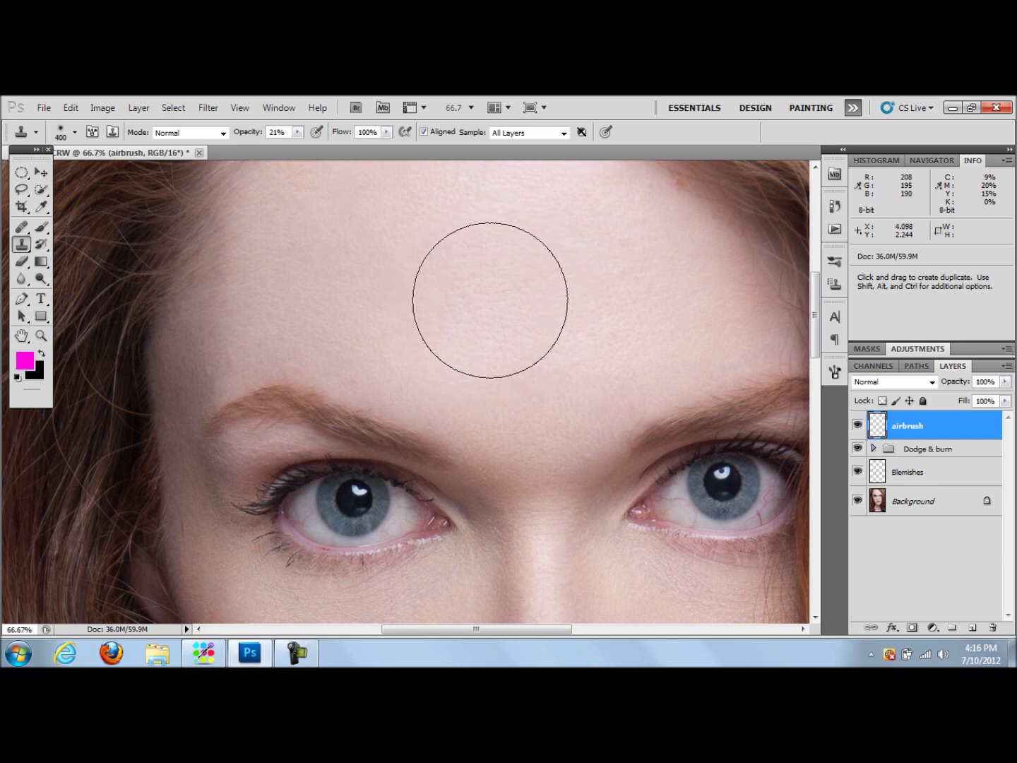
pyautogui.keyDown('alt'); pyautogui.click(489, 291); pyautogui.keyUp('alt')
pyautogui.click(419, 362)
pyautogui.moveTo(419, 361)
pyautogui.mouseDown()
pyautogui.moveTo(396, 346)
pyautogui.moveTo(309, 327)
pyautogui.moveTo(258, 339)
pyautogui.moveTo(268, 342)
pyautogui.mouseUp()
pyautogui.keyDown('alt'); pyautogui.click(286, 269); pyautogui.keyUp('alt')
# Try to smooth the outer upper eyelid of the eye on the image's left with an 80-pixel Clone Stamp
pyautogui.press('[')
pyautogui.press('[')
pyautogui.press('[')
pyautogui.press('[')
pyautogui.press('[')
pyautogui.press('[')
pyautogui.press('[')
pyautogui.press('[')
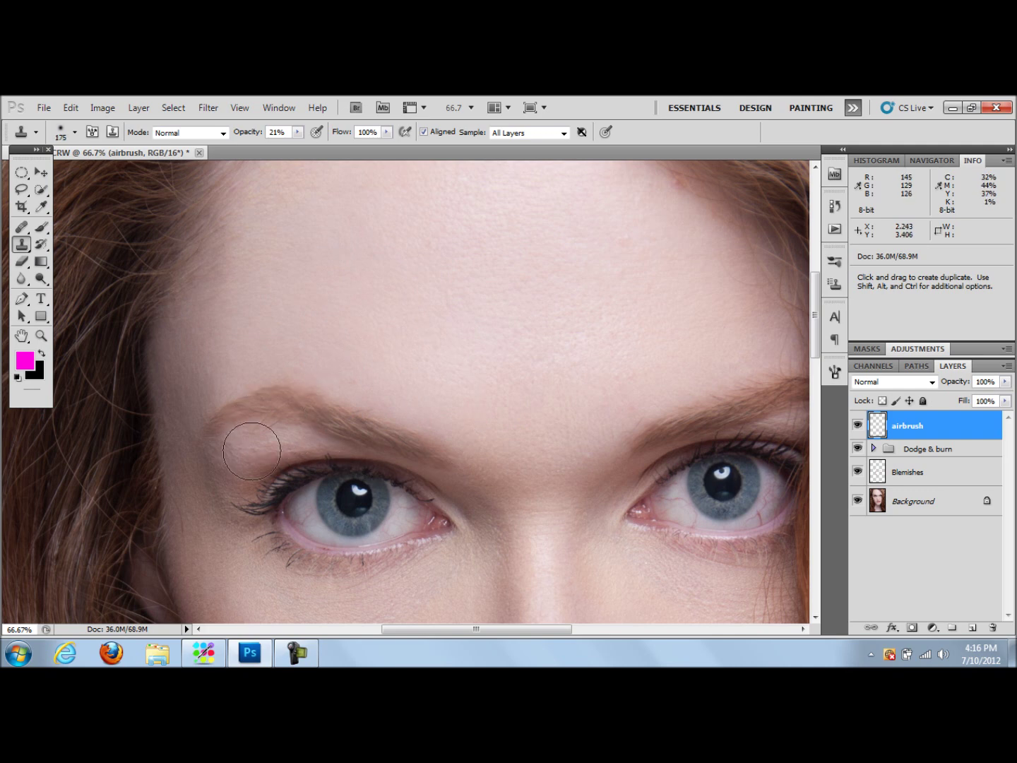
pyautogui.press('[')
pyautogui.press(']')
pyautogui.press('alt')
pyautogui.keyDown('alt'); pyautogui.click(241, 459); pyautogui.keyUp('alt')
pyautogui.moveTo(244, 440)
pyautogui.mouseDown()
pyautogui.moveTo(270, 434)
pyautogui.moveTo(250, 455)
pyautogui.moveTo(240, 439)
pyautogui.moveTo(270, 433)
pyautogui.moveTo(260, 459)
pyautogui.mouseUp()
pyautogui.keyDown('alt'); pyautogui.click(239, 459); pyautogui.keyUp('alt')
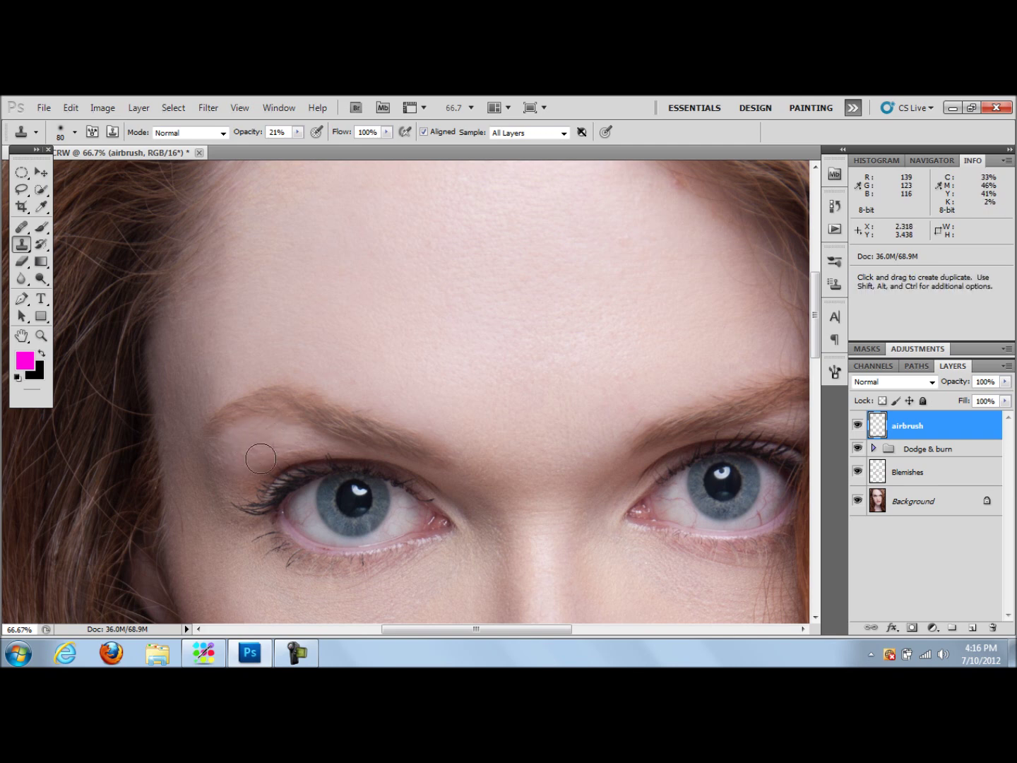
# Undo the recent Clone Stamp strokes on the outer upper eyelid of the eye on the image's left
pyautogui.click(71, 108)
pyautogui.click(98, 135)
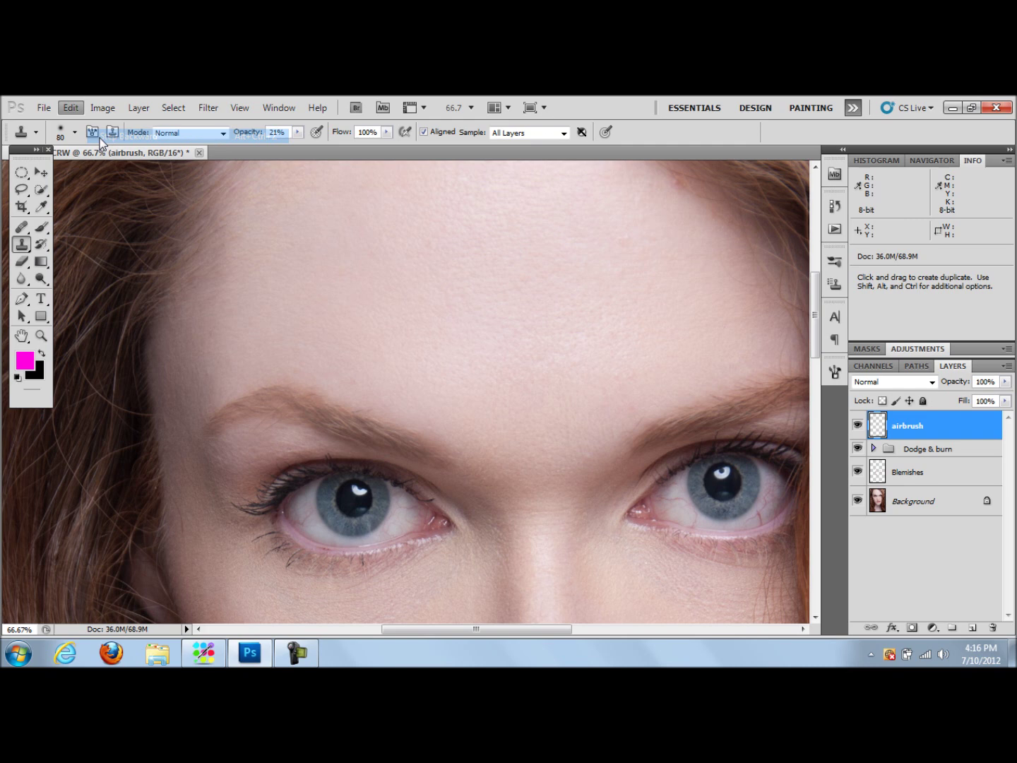
pyautogui.click(71, 108)
pyautogui.click(106, 137)
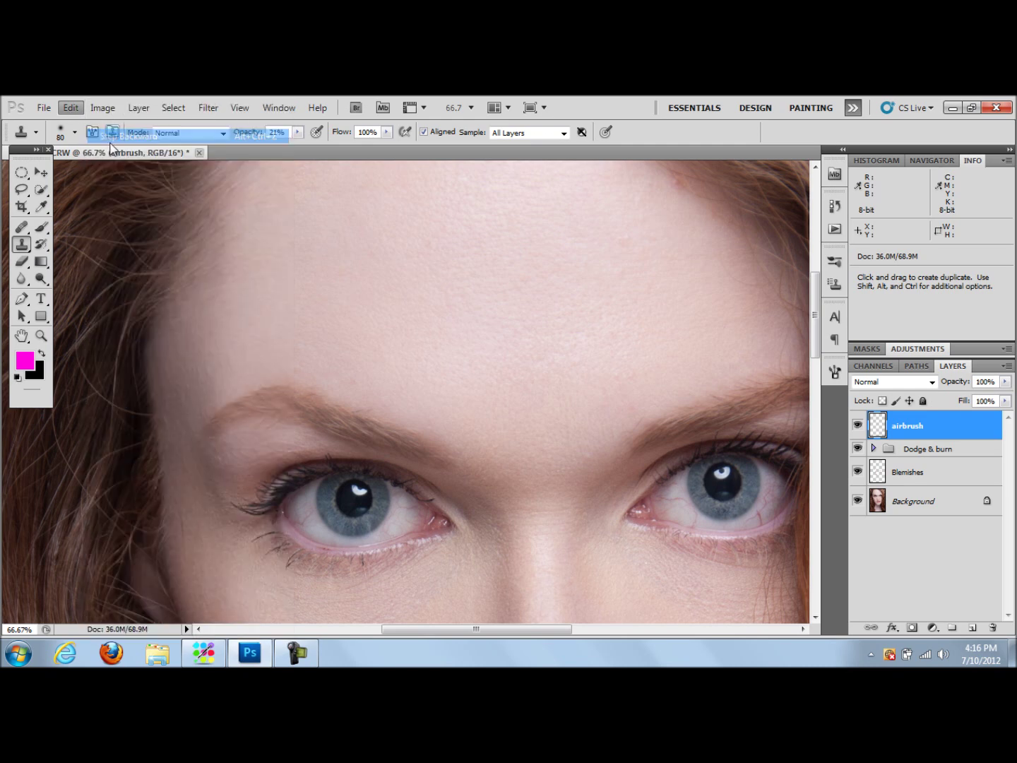
# Try to smooth the same outer upper eyelid by sampling the skin under the eyebrow, raising the Clone Stamp opacity to 80%
pyautogui.press('alt')
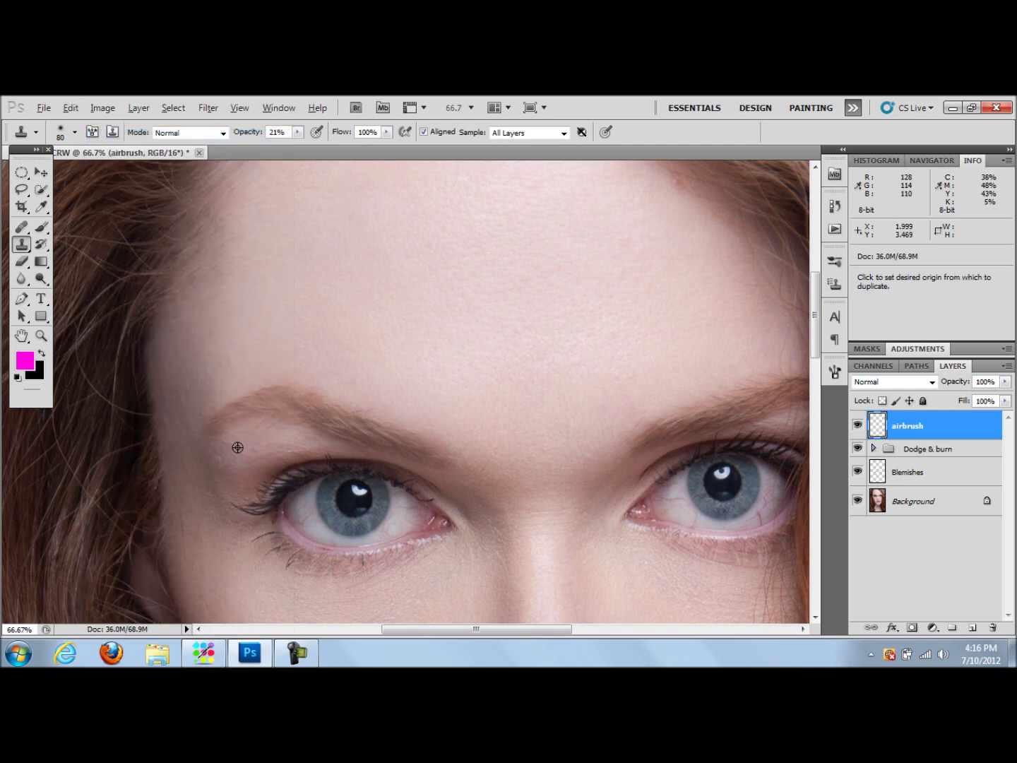
pyautogui.keyDown('alt'); pyautogui.click(263, 439); pyautogui.keyUp('alt')
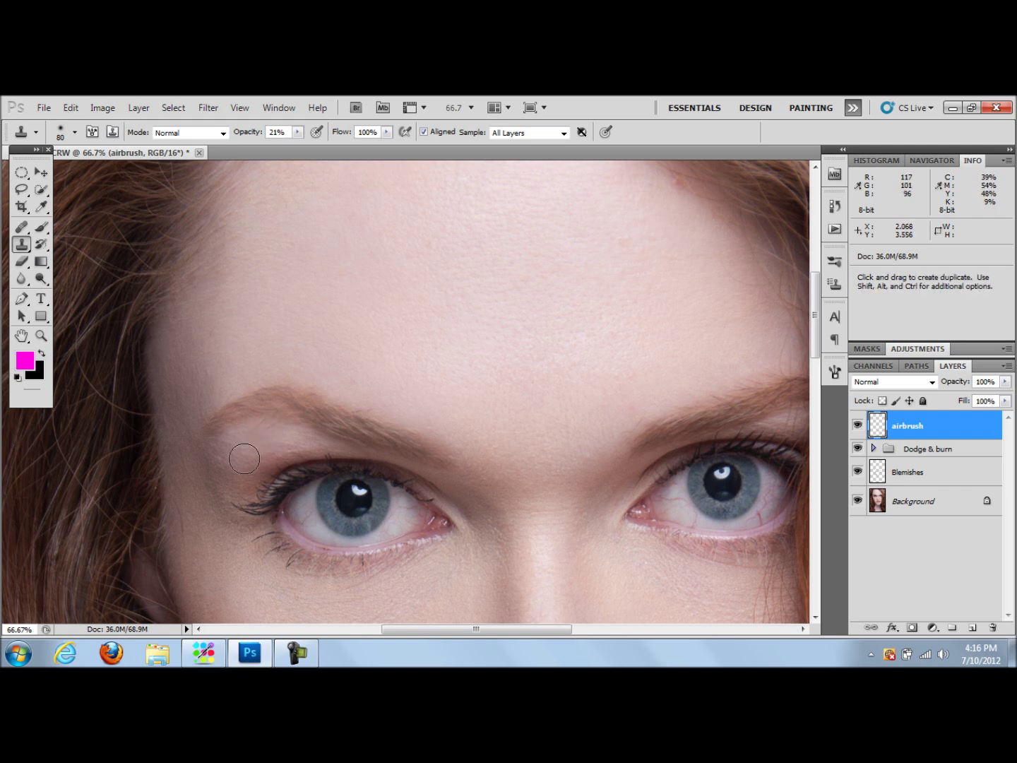
pyautogui.click(297, 132)
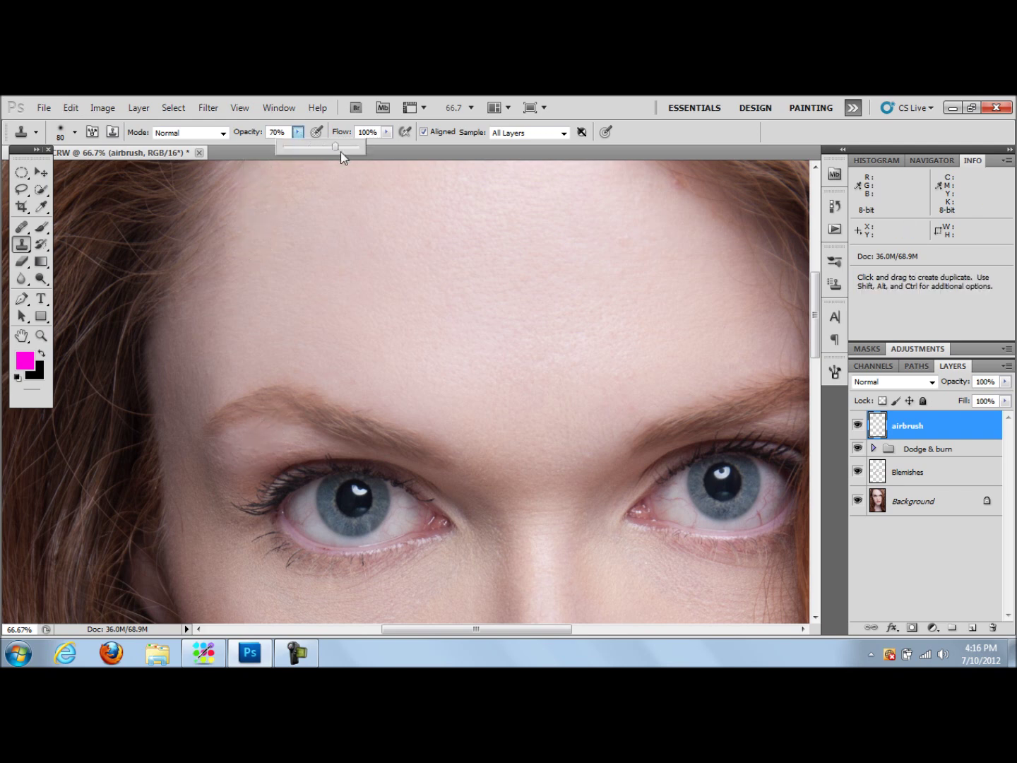
pyautogui.moveTo(335, 152); pyautogui.dragTo(343, 151)
pyautogui.keyDown('alt'); pyautogui.click(245, 442); pyautogui.keyUp('alt')
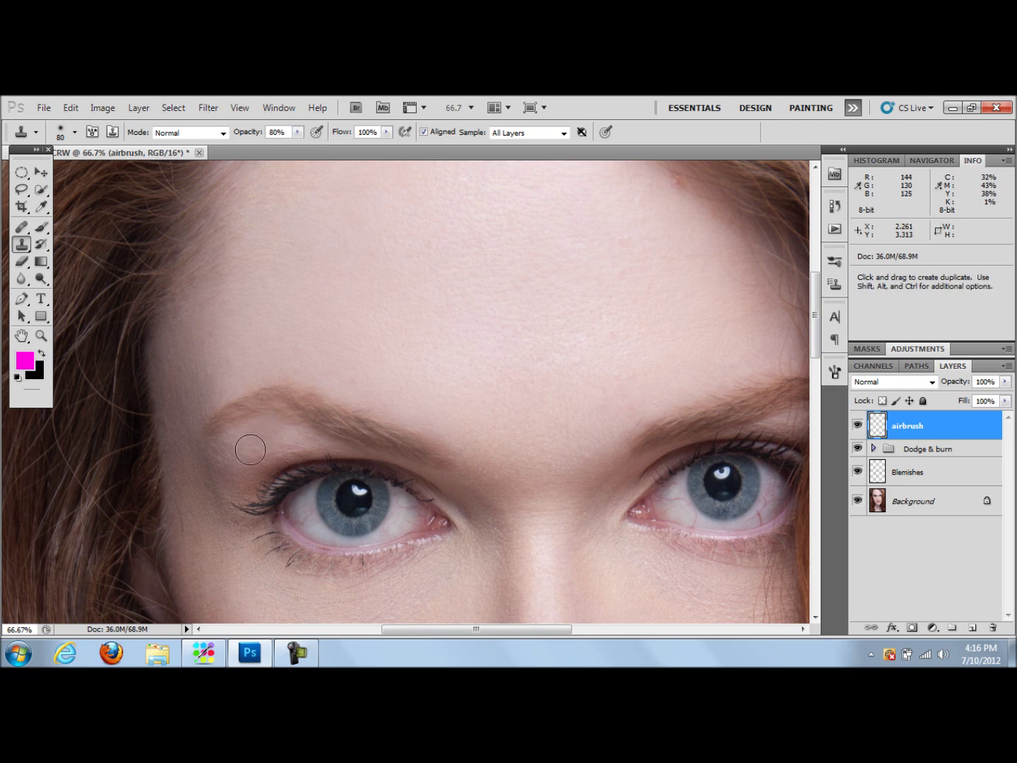
pyautogui.click(70, 107)
pyautogui.click(102, 138)
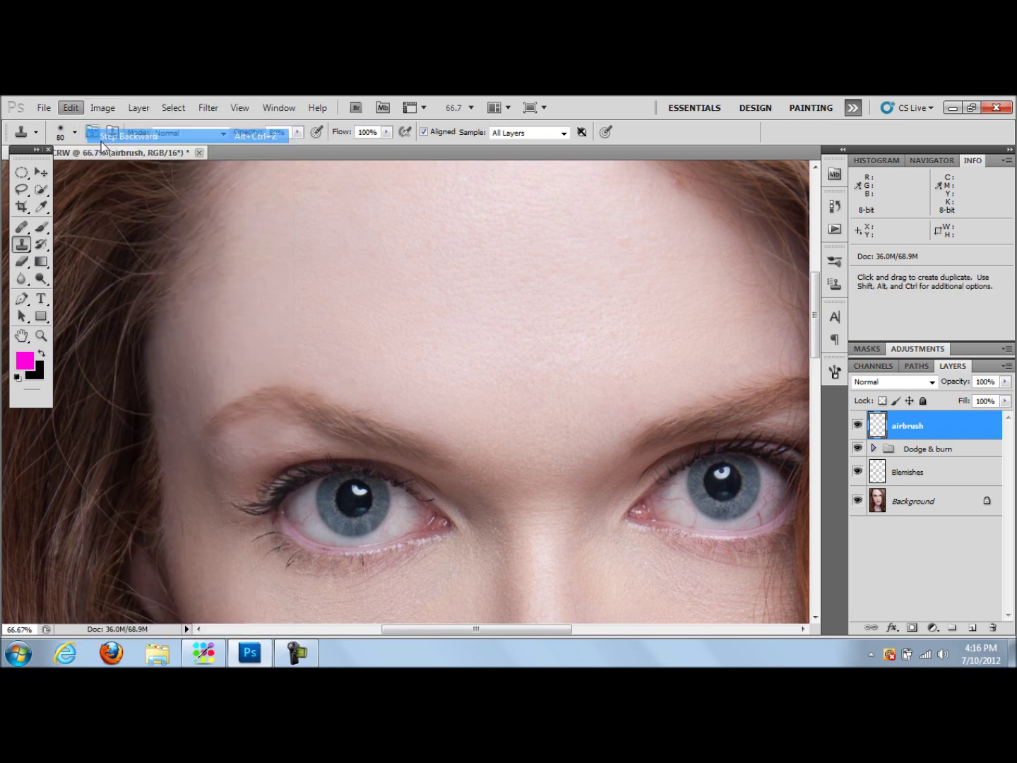
# Try to even out the skin between the eyebrow and eyelid with a 70-pixel Clone Stamp at 100% opacity
pyautogui.click(296, 131)
pyautogui.moveTo(298, 147); pyautogui.dragTo(319, 147)
pyautogui.keyDown('alt'); pyautogui.click(248, 443); pyautogui.keyUp('alt')
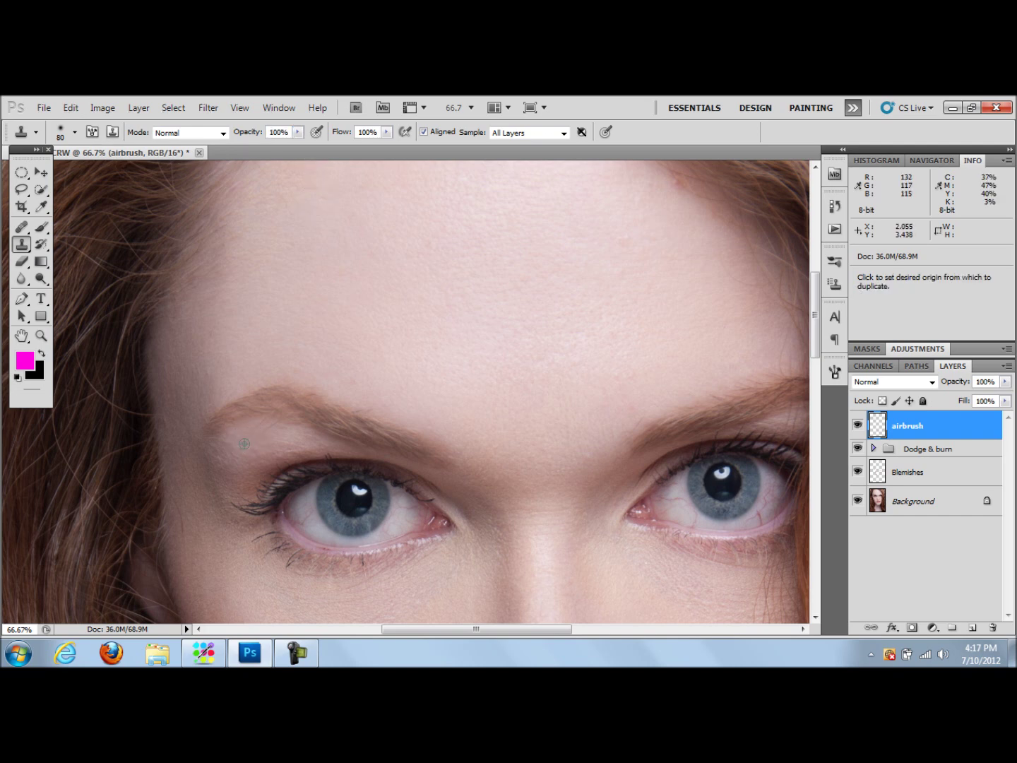
pyautogui.press('[')
pyautogui.keyDown('alt'); pyautogui.click(286, 432); pyautogui.keyUp('alt')
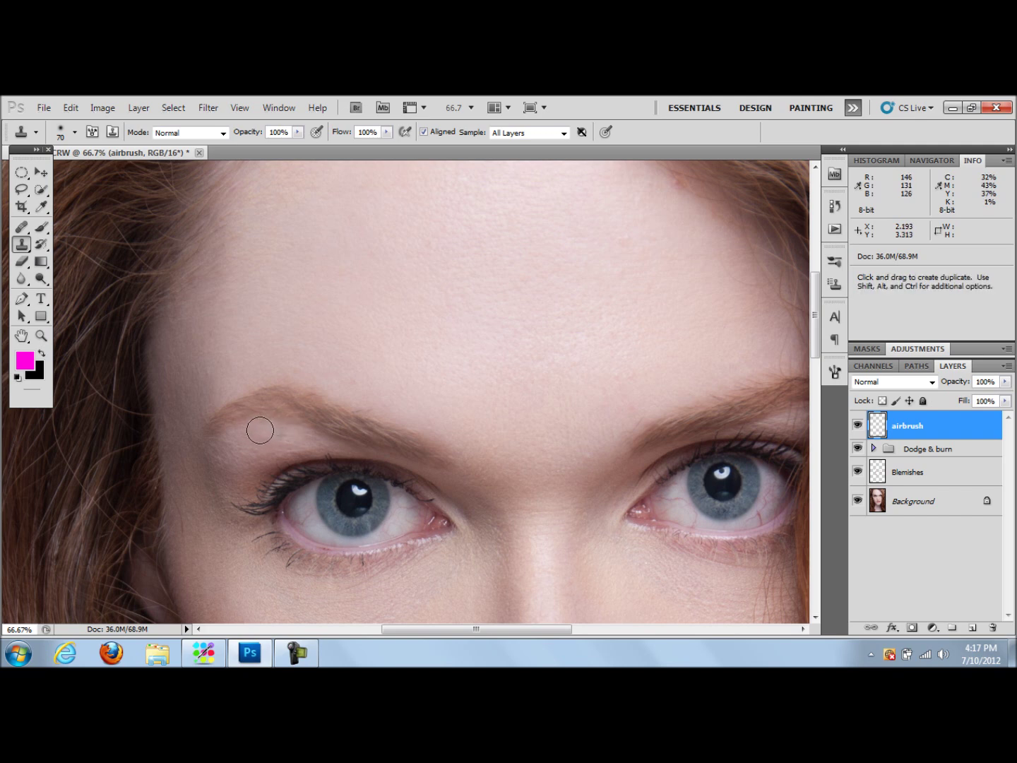
pyautogui.keyDown('alt'); pyautogui.click(262, 432); pyautogui.keyUp('alt')
pyautogui.click(70, 108)
pyautogui.click(112, 137)
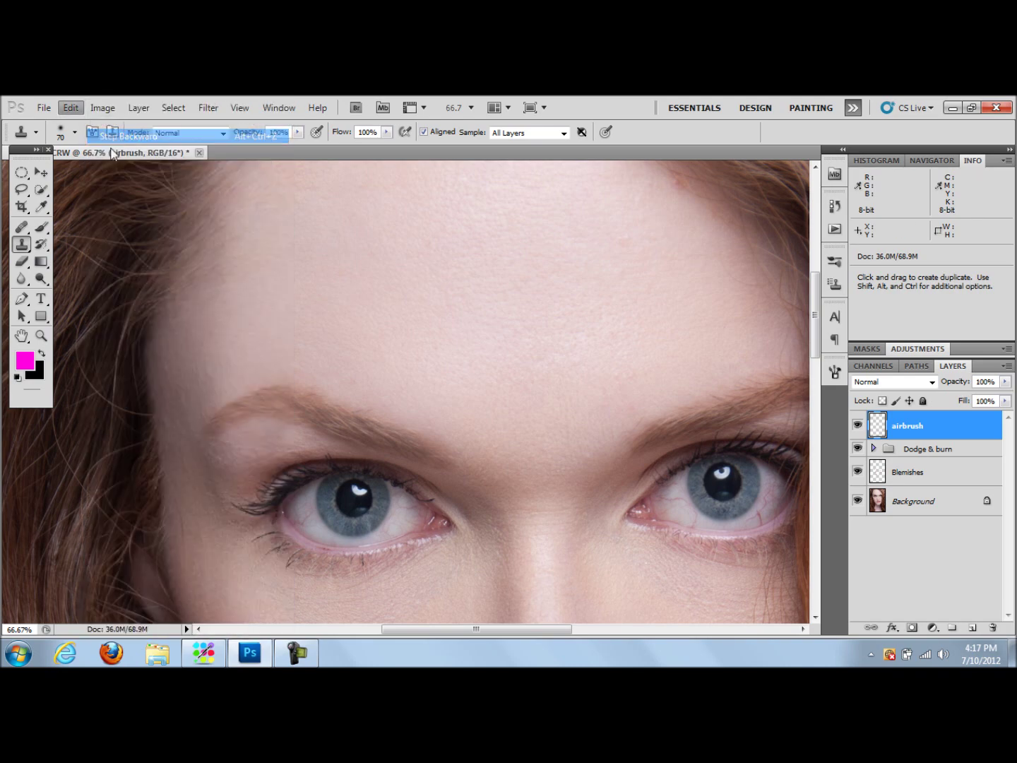
pyautogui.click(71, 108)
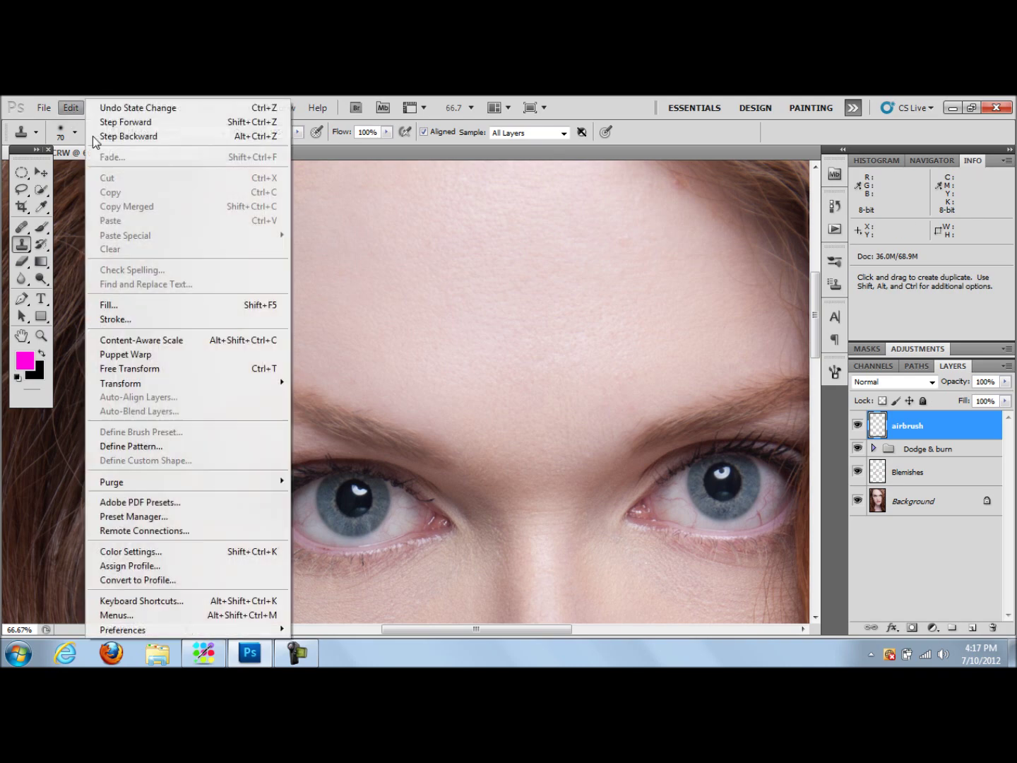
pyautogui.click(110, 137)
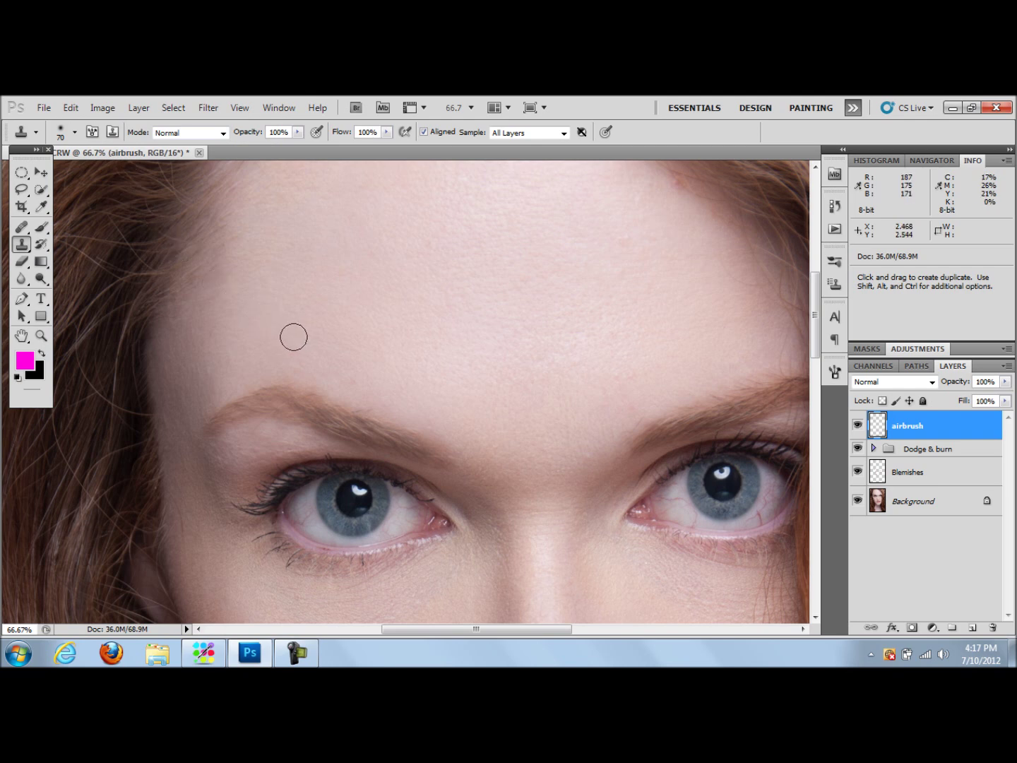
# Erase the airbrush layer's cloned spill over the eyebrow on the image's left with a 45-pixel Eraser at 100% opacity
pyautogui.click(20, 261)
pyautogui.press('[')
pyautogui.press('[')
pyautogui.press('[')
pyautogui.press('[')
pyautogui.press('[')
pyautogui.press('[')
pyautogui.press('[')
pyautogui.press('[')
pyautogui.press('[')
pyautogui.press('[')
pyautogui.press('[')
pyautogui.press('[')
pyautogui.press('[')
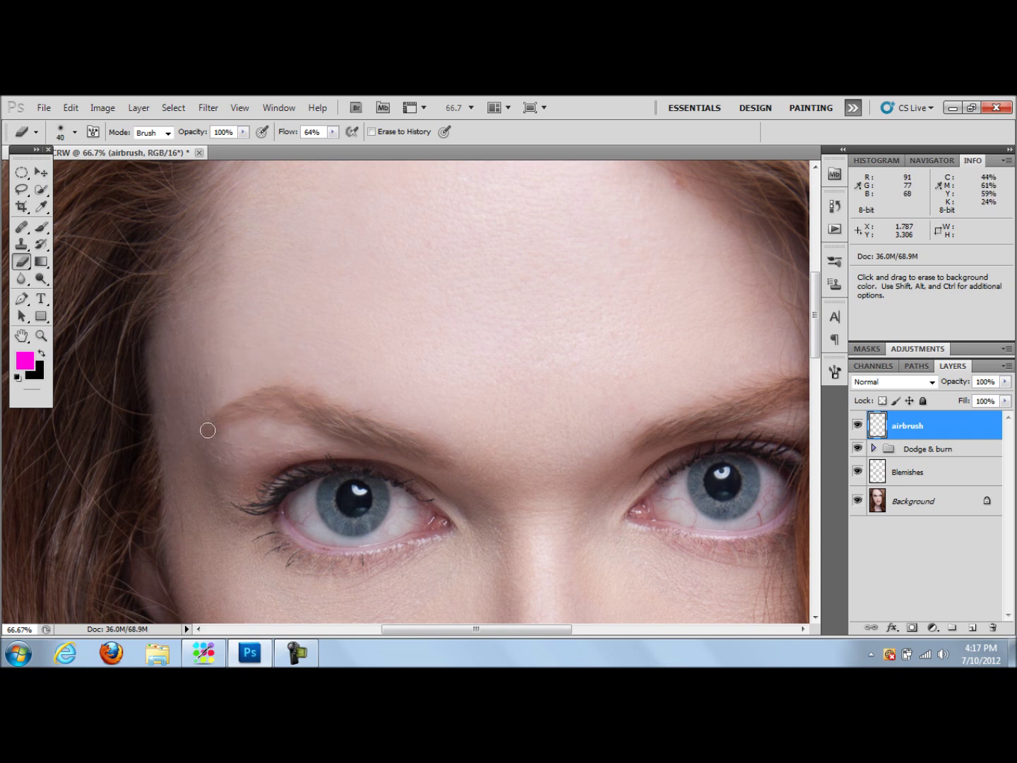
pyautogui.press(']')
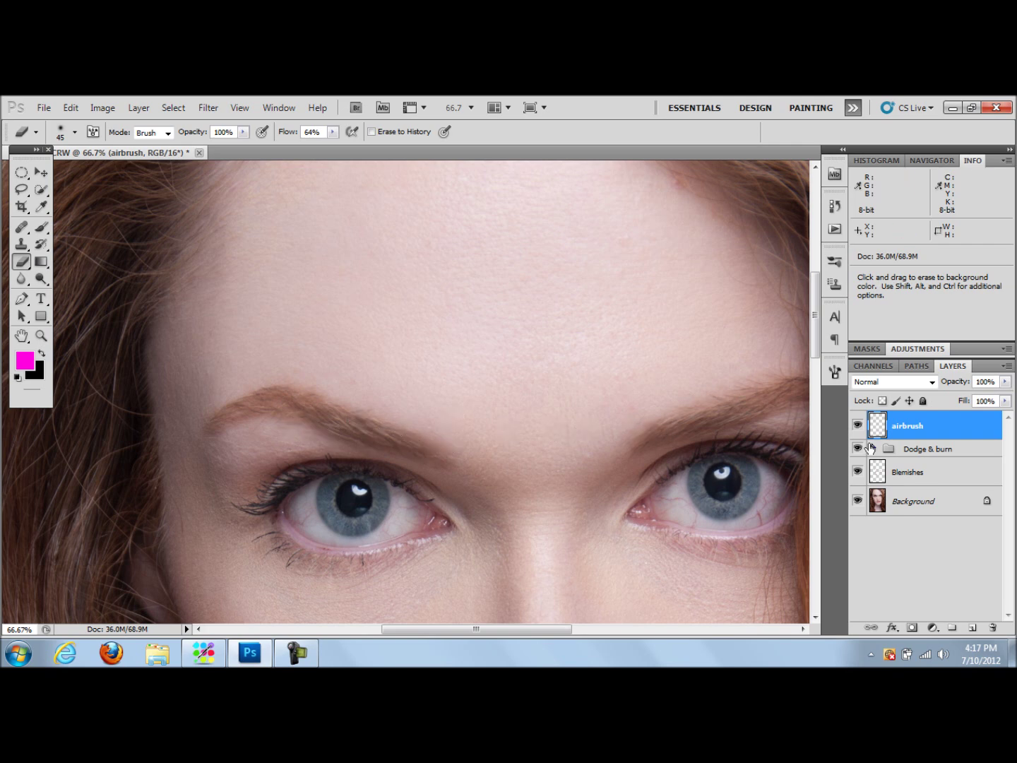
# Try to smooth the skin above the eyebrow on the image's right with a 150-pixel Clone Stamp at 100% opacity
pyautogui.click(22, 244)
pyautogui.press(']')
pyautogui.press(']')
pyautogui.press(']')
pyautogui.press(']')
pyautogui.press(']')
pyautogui.keyDown('alt'); pyautogui.click(602, 343); pyautogui.keyUp('alt')
pyautogui.moveTo(638, 401); pyautogui.dragTo(695, 375)
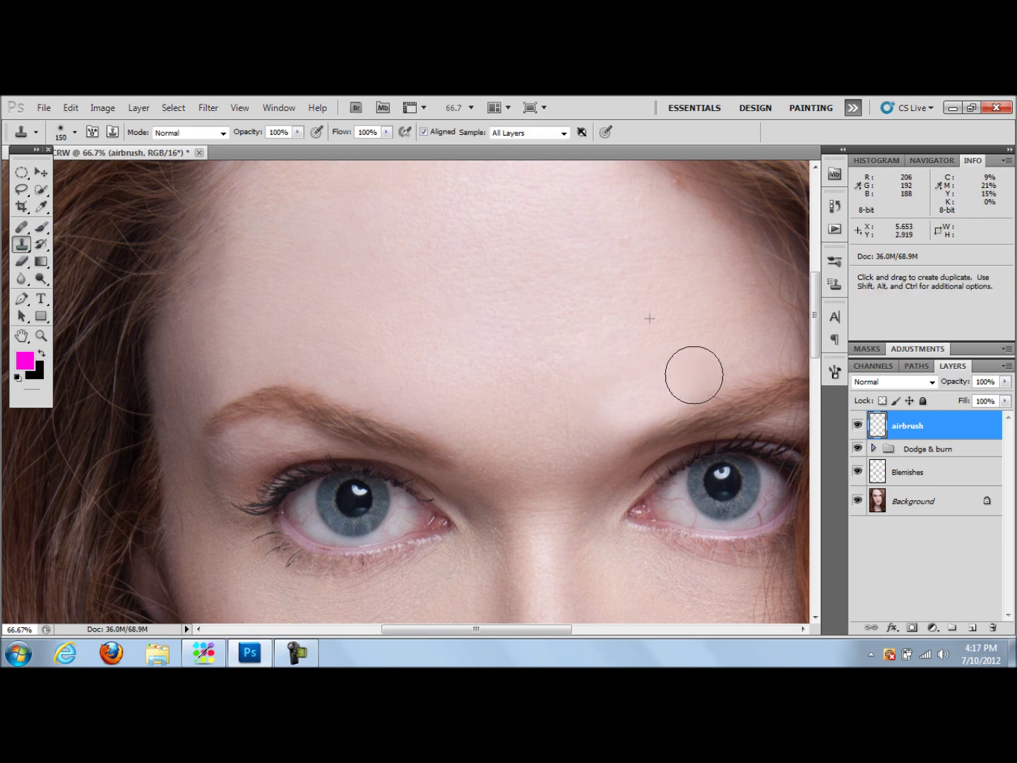
pyautogui.click(72, 107)
pyautogui.click(109, 139)
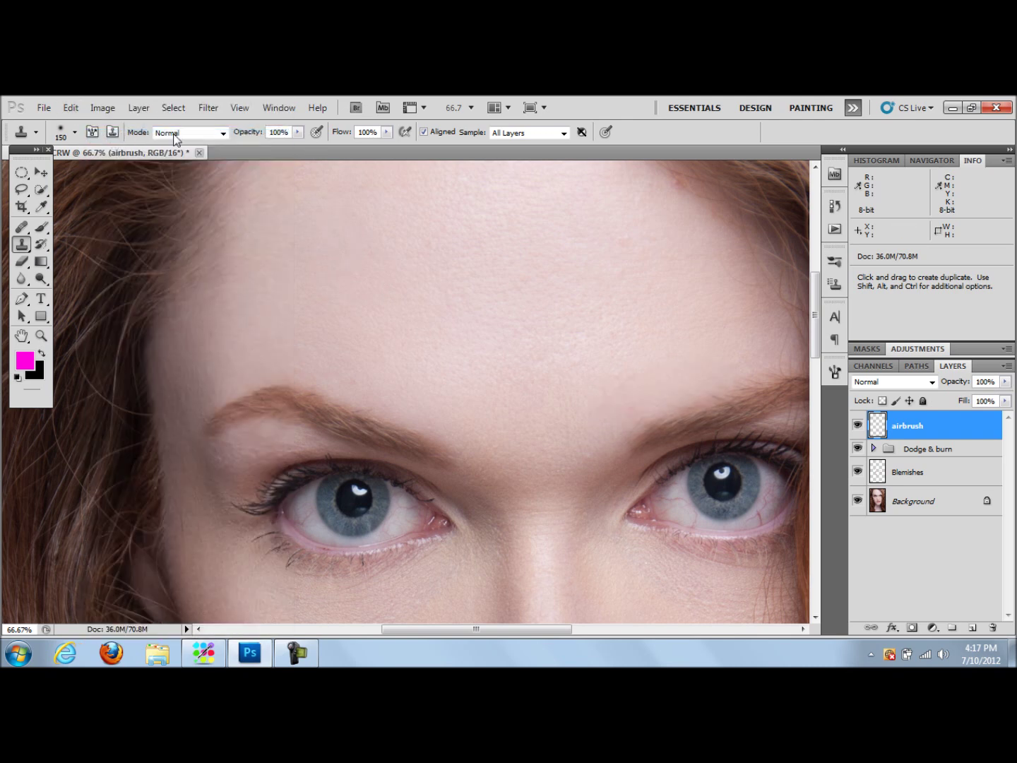
# Smooth the lower forehead with a 250-pixel Clone Stamp at 38% opacity, sampling nearby skin, and erase the spill over the eyebrows
pyautogui.click(297, 133)
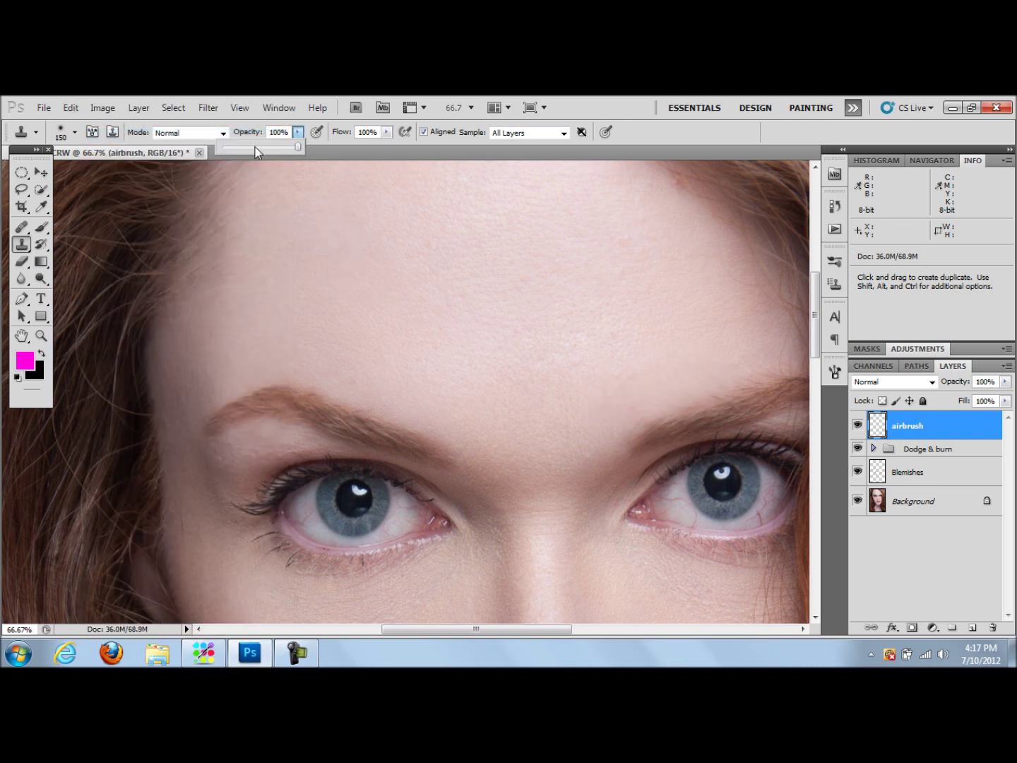
pyautogui.click(572, 340)
pyautogui.press(']')
pyautogui.press(']')
pyautogui.press(']')
pyautogui.keyDown('alt'); pyautogui.click(597, 318); pyautogui.keyUp('alt')
pyautogui.click(648, 379)
pyautogui.moveTo(722, 351)
pyautogui.mouseDown()
pyautogui.moveTo(766, 346)
pyautogui.moveTo(756, 347)
pyautogui.mouseUp()
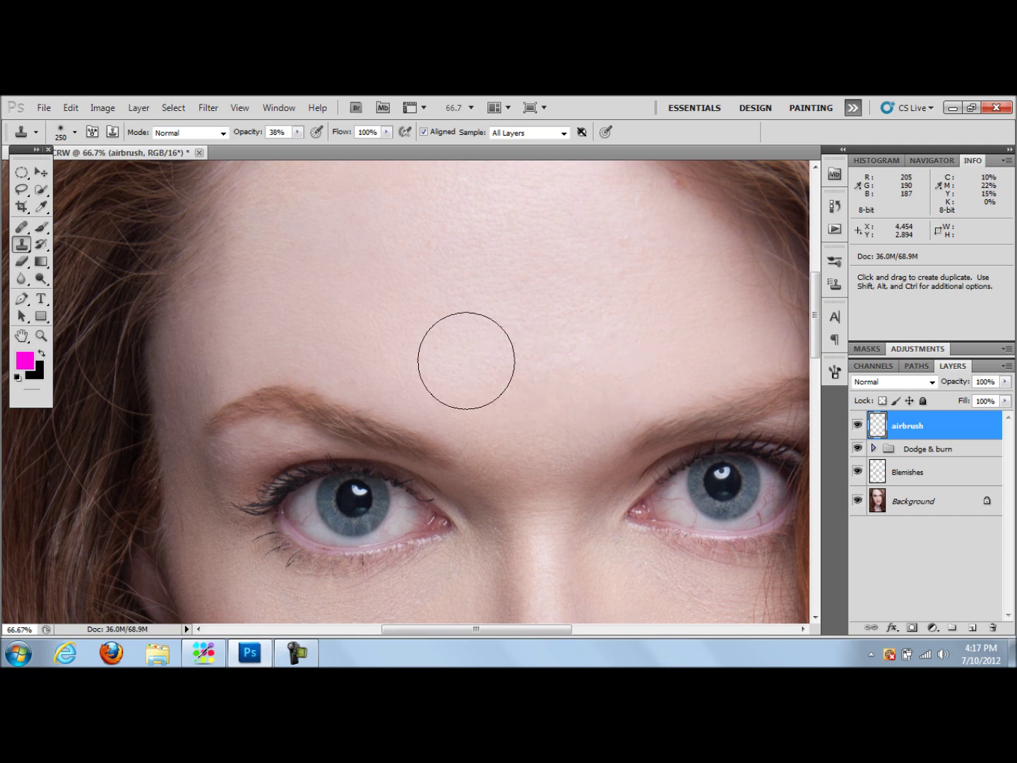
pyautogui.click(22, 262)
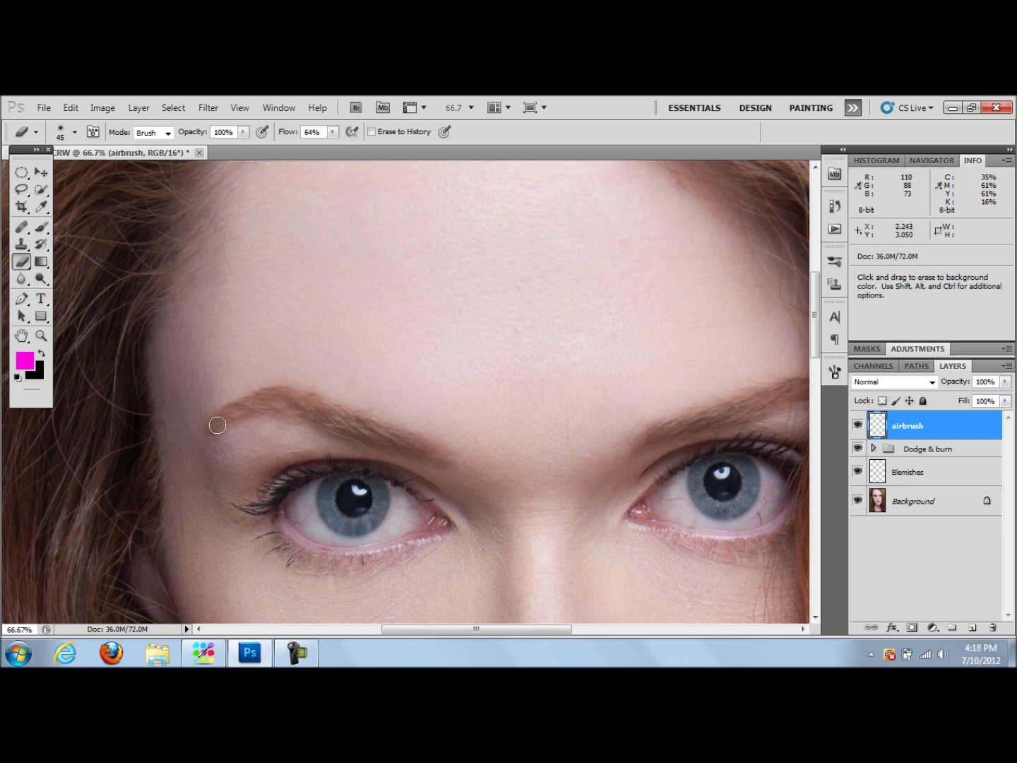
# Compare the full portrait with the airbrush layer hidden and shown
pyautogui.click(41, 336)
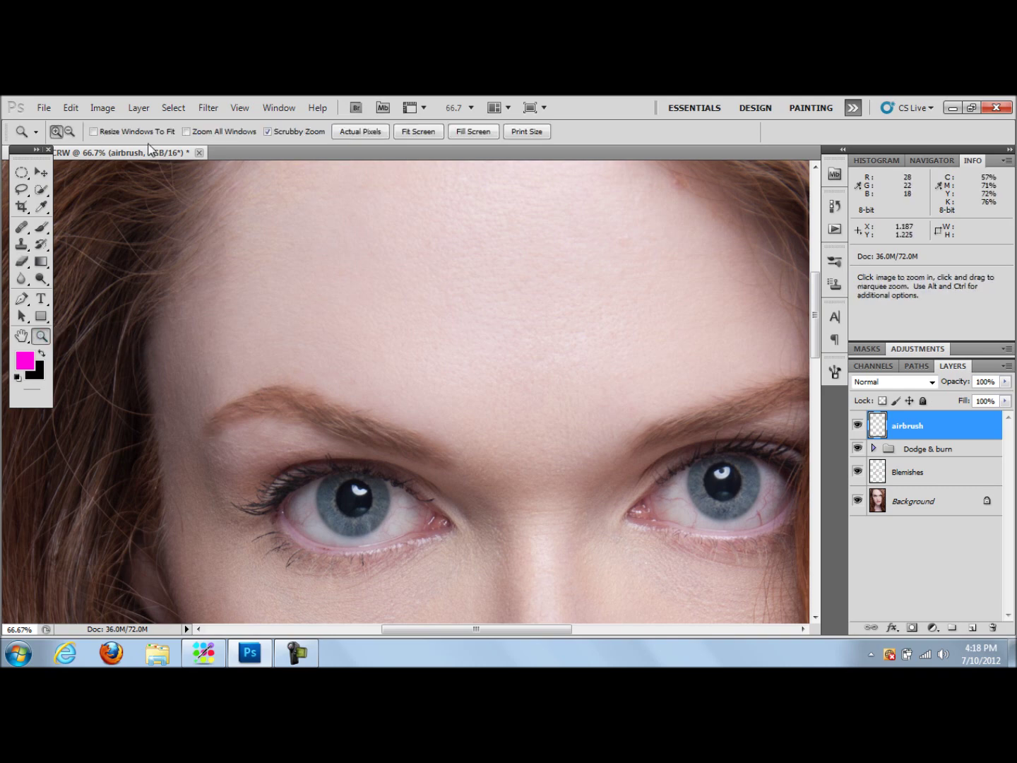
pyautogui.keyDown('alt'); pyautogui.click(511, 408); pyautogui.keyUp('alt')
pyautogui.keyDown('alt'); pyautogui.click(510, 409); pyautogui.keyUp('alt')
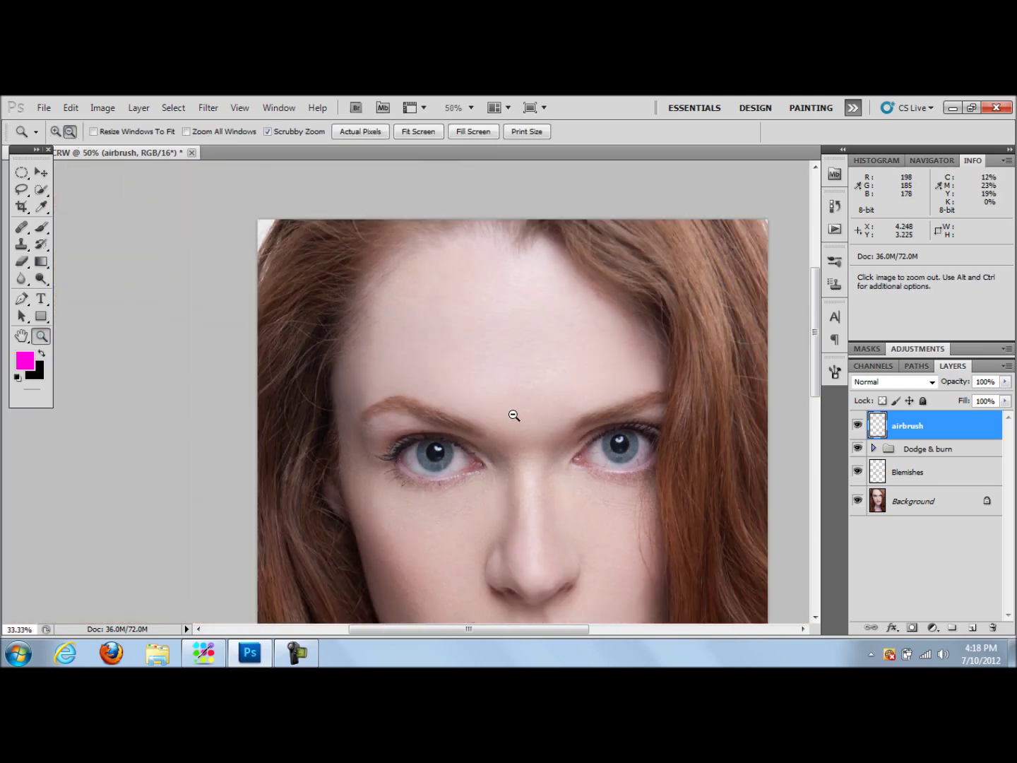
pyautogui.keyDown('alt'); pyautogui.click(511, 413); pyautogui.keyUp('alt')
pyautogui.keyDown('alt'); pyautogui.click(520, 415); pyautogui.keyUp('alt')
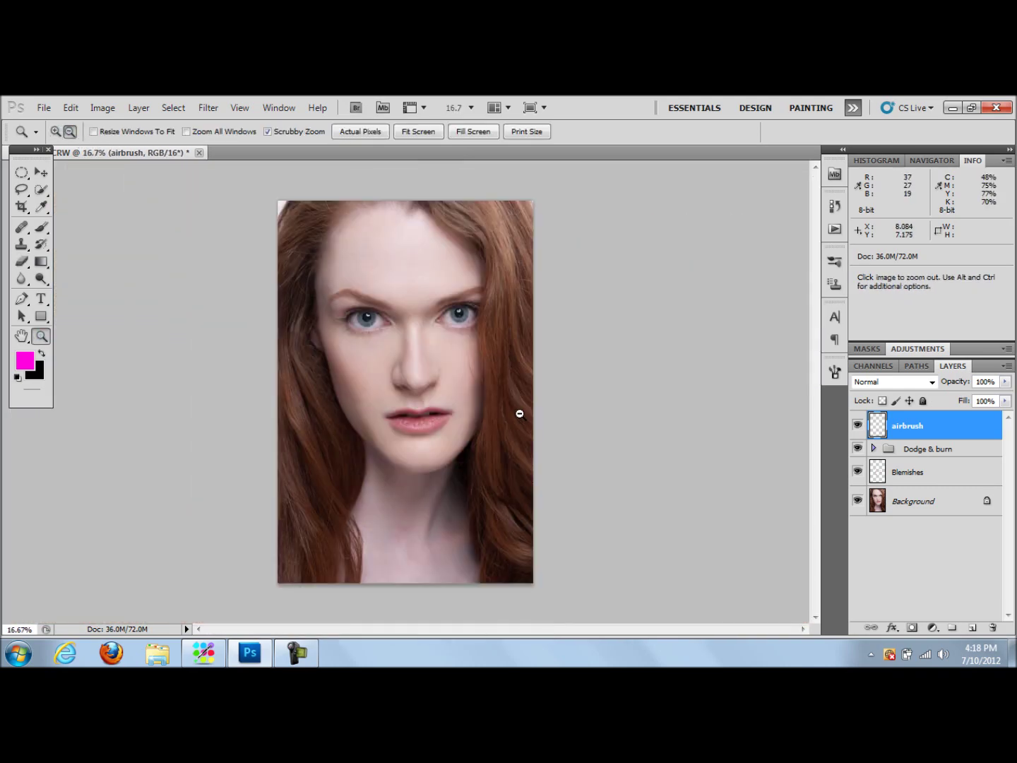
pyautogui.click(859, 428)
pyautogui.click(859, 427)
pyautogui.click(859, 427)
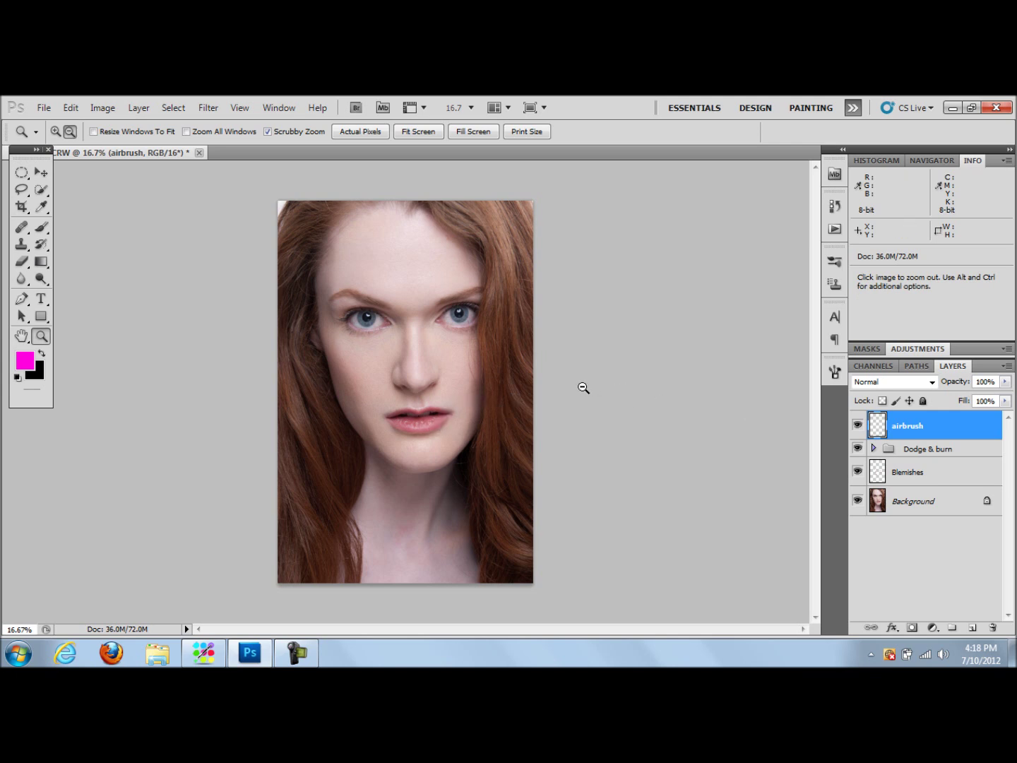
# Smooth the skin around the mouth with a 150-pixel Clone Stamp at 38% opacity and erase the spill over the lips
pyautogui.keyDown('alt'); pyautogui.click(389, 416); pyautogui.keyUp('alt')
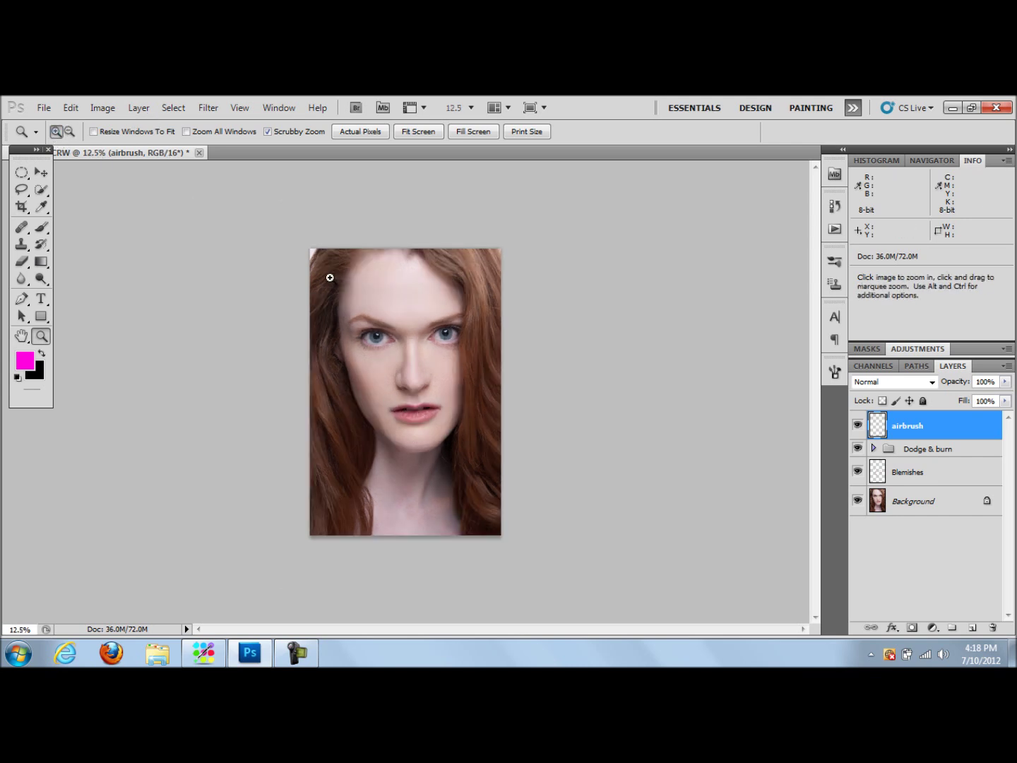
pyautogui.click(414, 426)
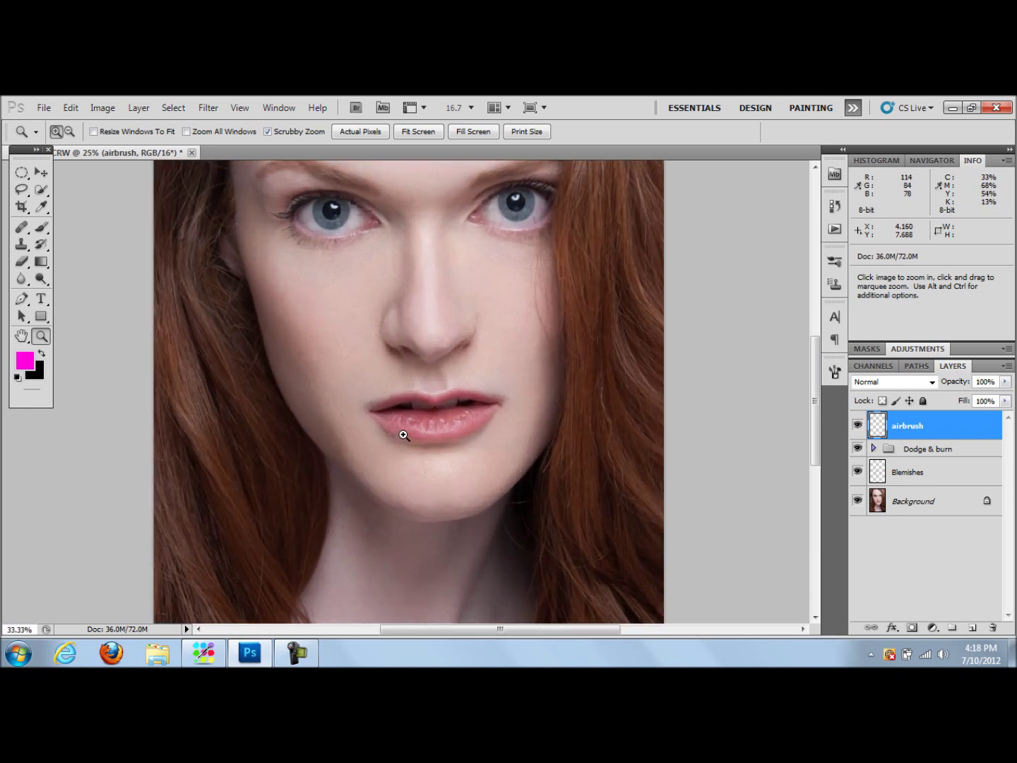
pyautogui.click(404, 431)
pyautogui.click(408, 423)
pyautogui.click(30, 242)
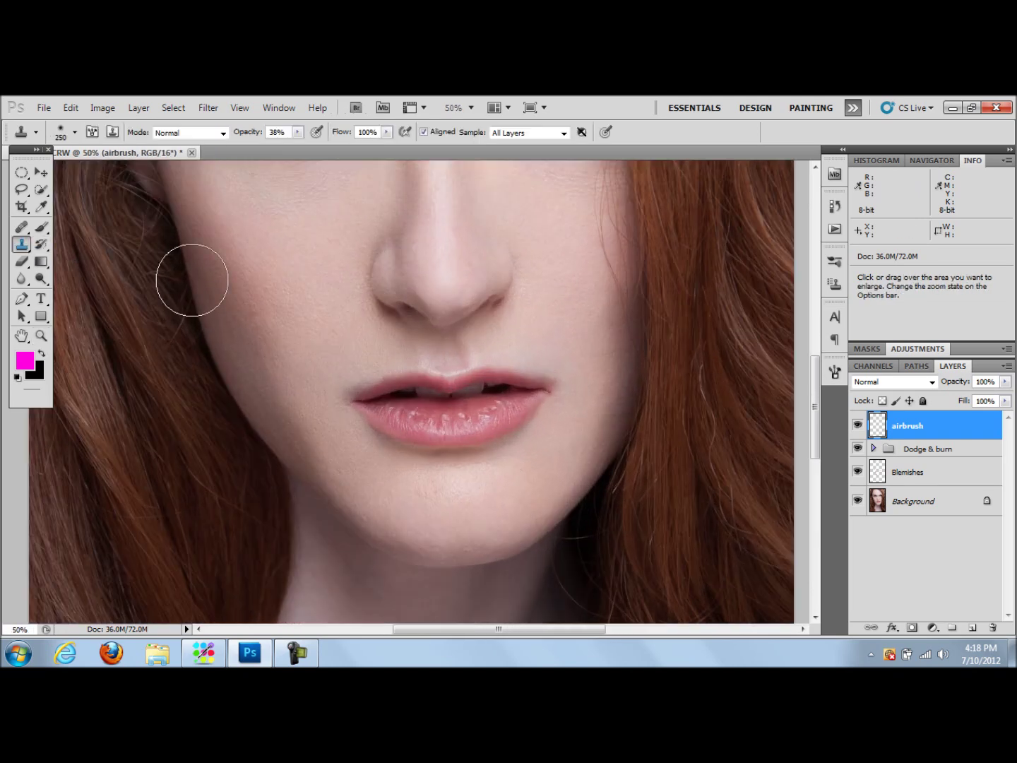
pyautogui.press('[')
pyautogui.press('[')
pyautogui.press('[')
pyautogui.keyDown('alt'); pyautogui.click(349, 345); pyautogui.keyUp('alt')
pyautogui.keyDown('alt'); pyautogui.click(366, 350); pyautogui.keyUp('alt')
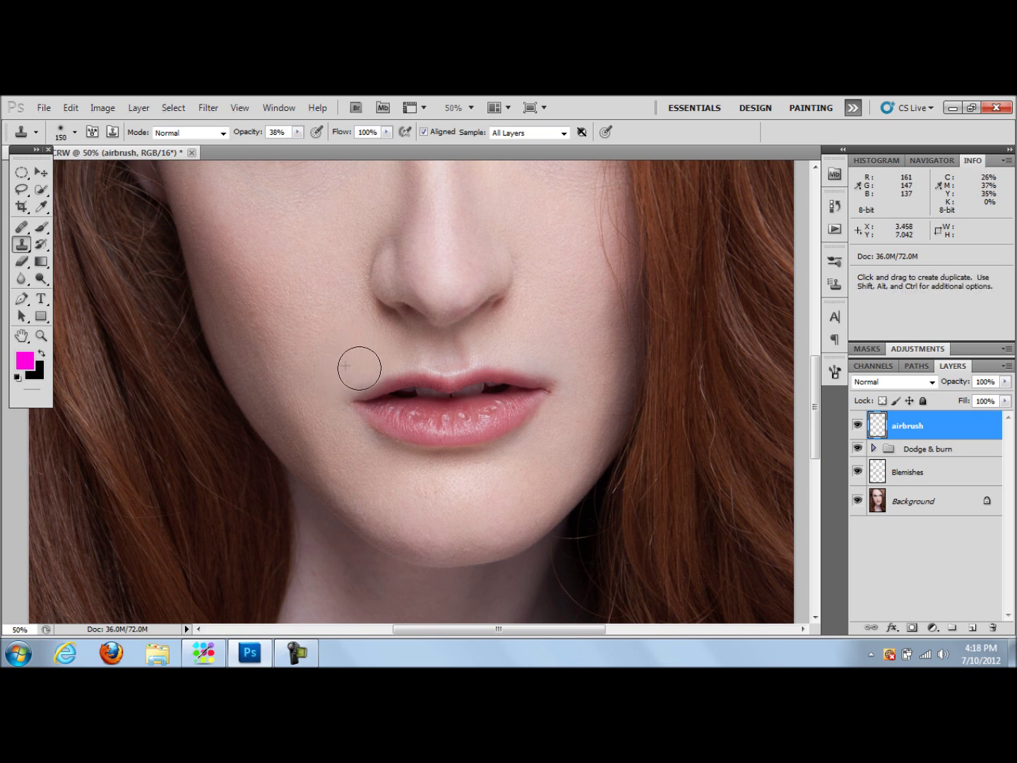
pyautogui.keyDown('alt'); pyautogui.click(544, 343); pyautogui.keyUp('alt')
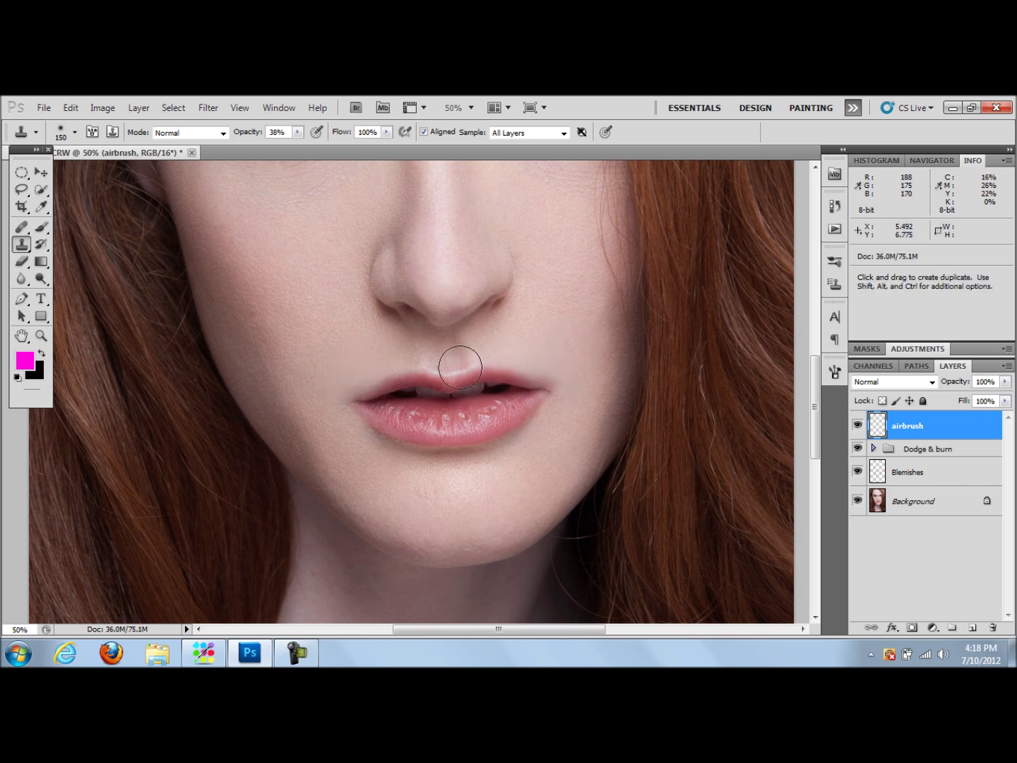
pyautogui.click(21, 262)
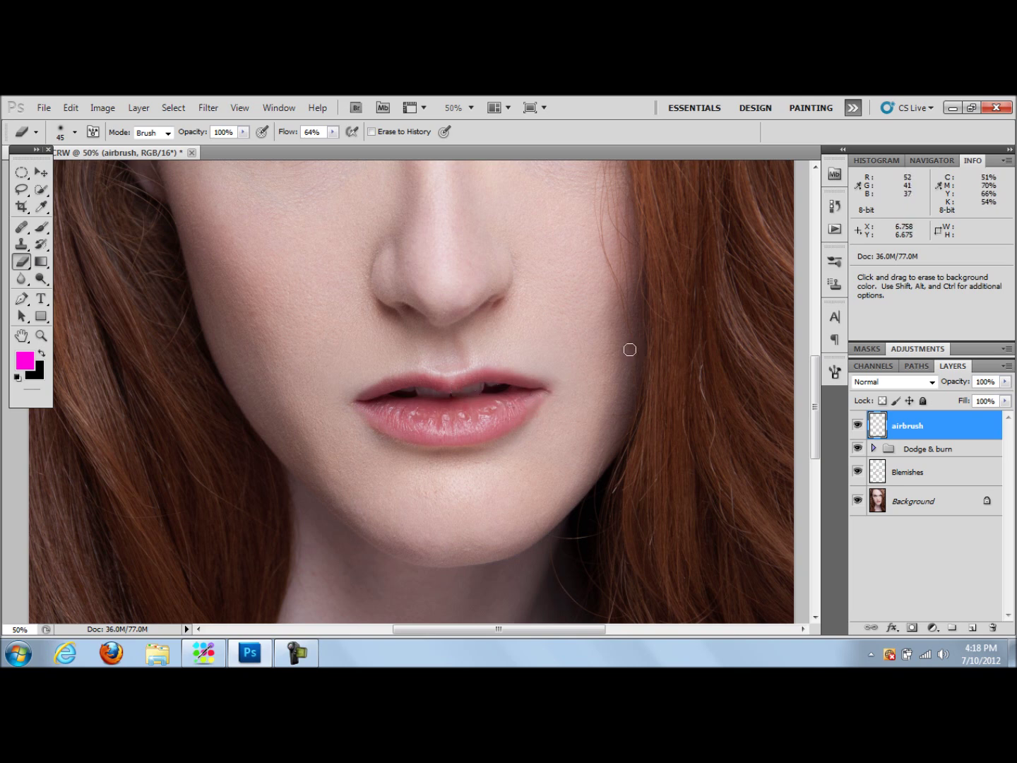
# Compare the mouth area and the whole portrait with the airbrush layer hidden and shown, and examine the face closer
pyautogui.click(857, 426)
pyautogui.click(857, 427)
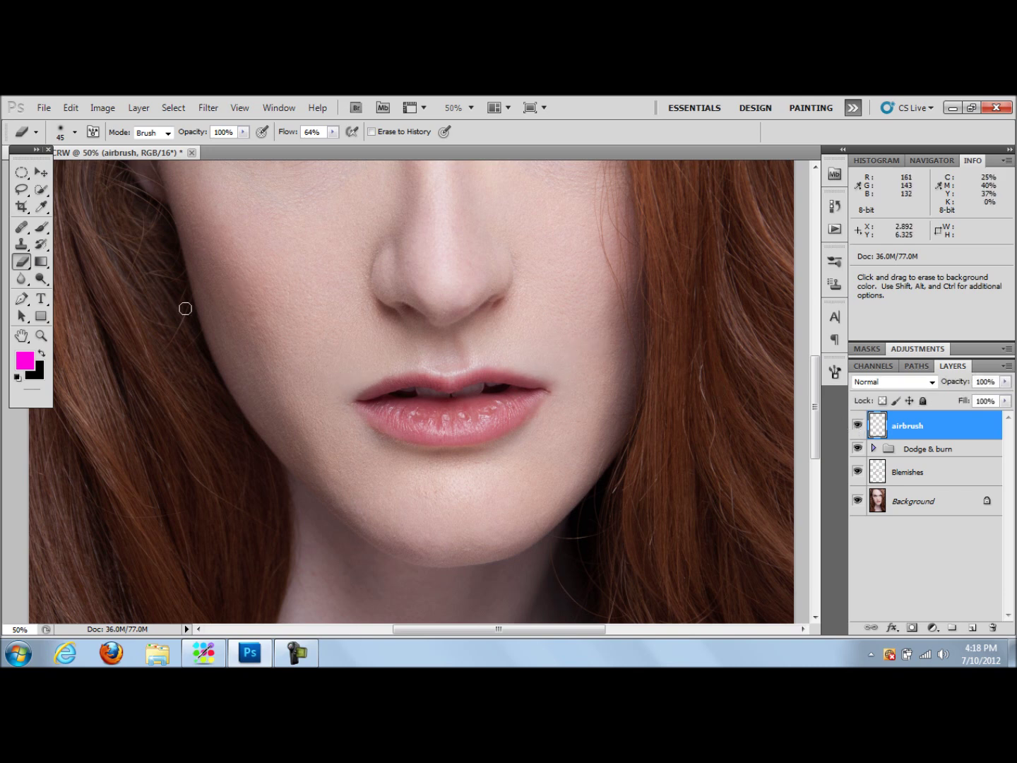
pyautogui.click(42, 337)
pyautogui.keyDown('alt'); pyautogui.click(452, 353); pyautogui.keyUp('alt')
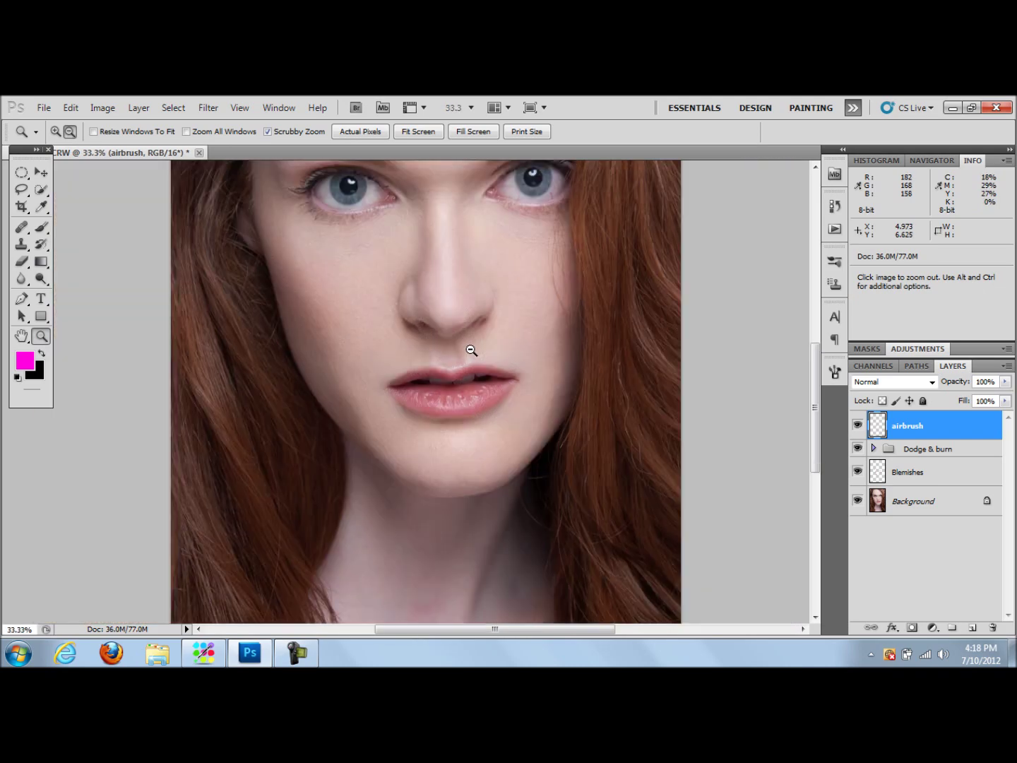
pyautogui.keyDown('alt'); pyautogui.click(477, 354); pyautogui.keyUp('alt')
pyautogui.keyDown('alt'); pyautogui.click(478, 352); pyautogui.keyUp('alt')
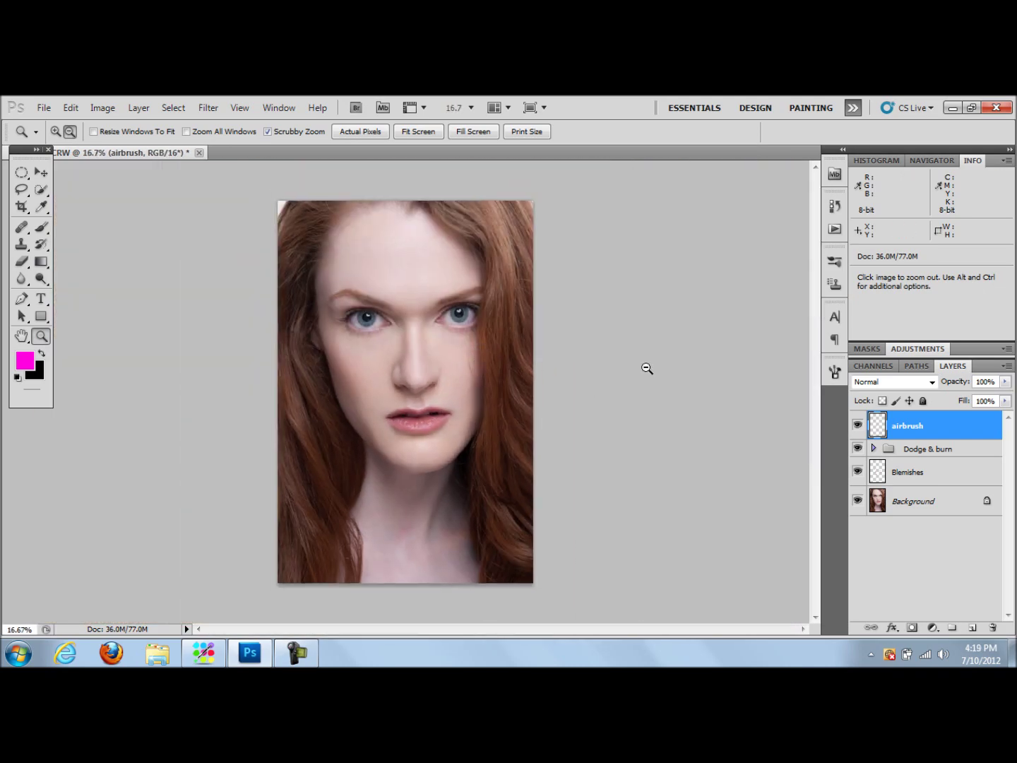
pyautogui.click(856, 427)
pyautogui.click(857, 426)
pyautogui.click(857, 427)
pyautogui.click(858, 427)
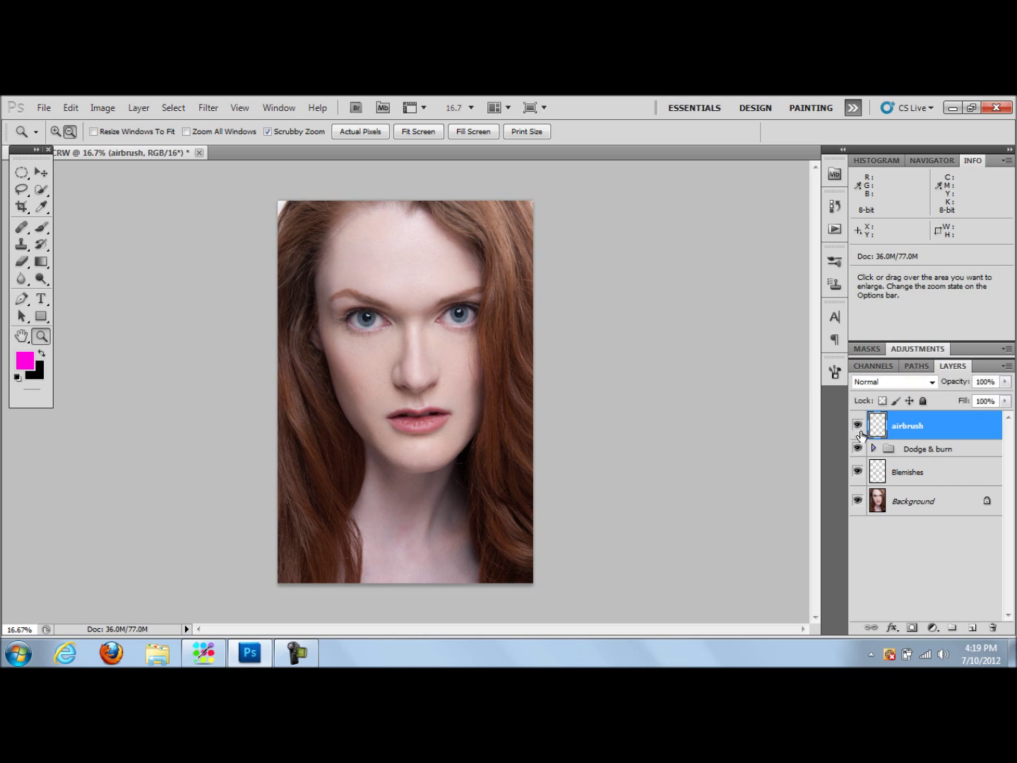
pyautogui.click(857, 427)
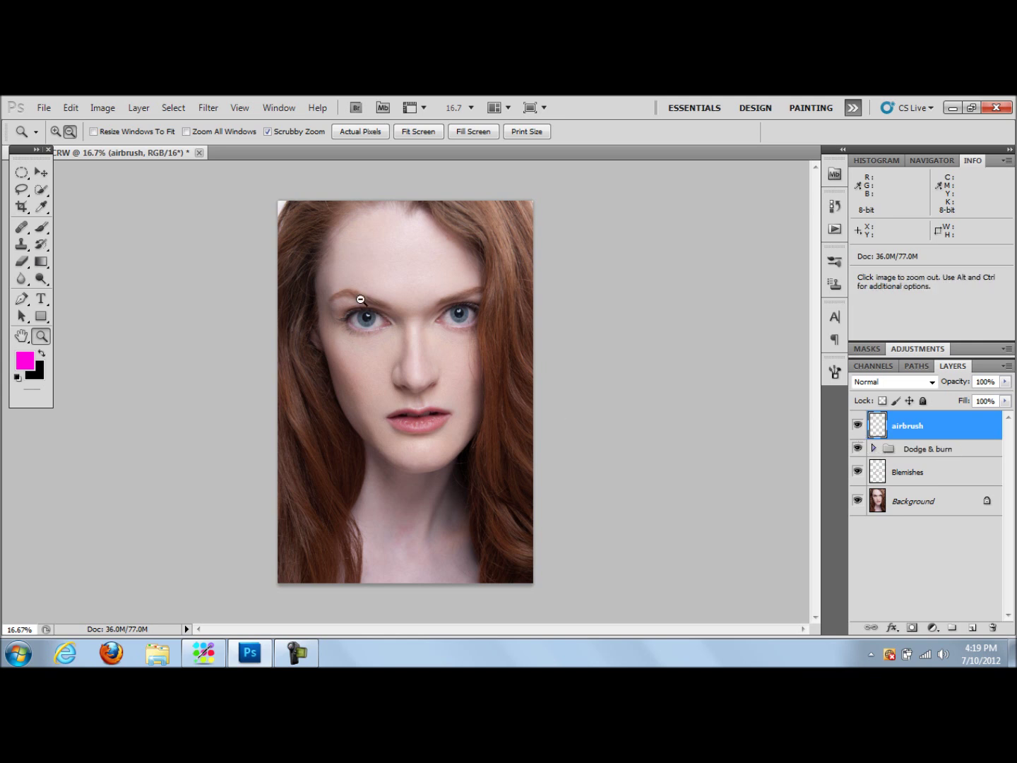
pyautogui.click(55, 131)
pyautogui.click(405, 356)
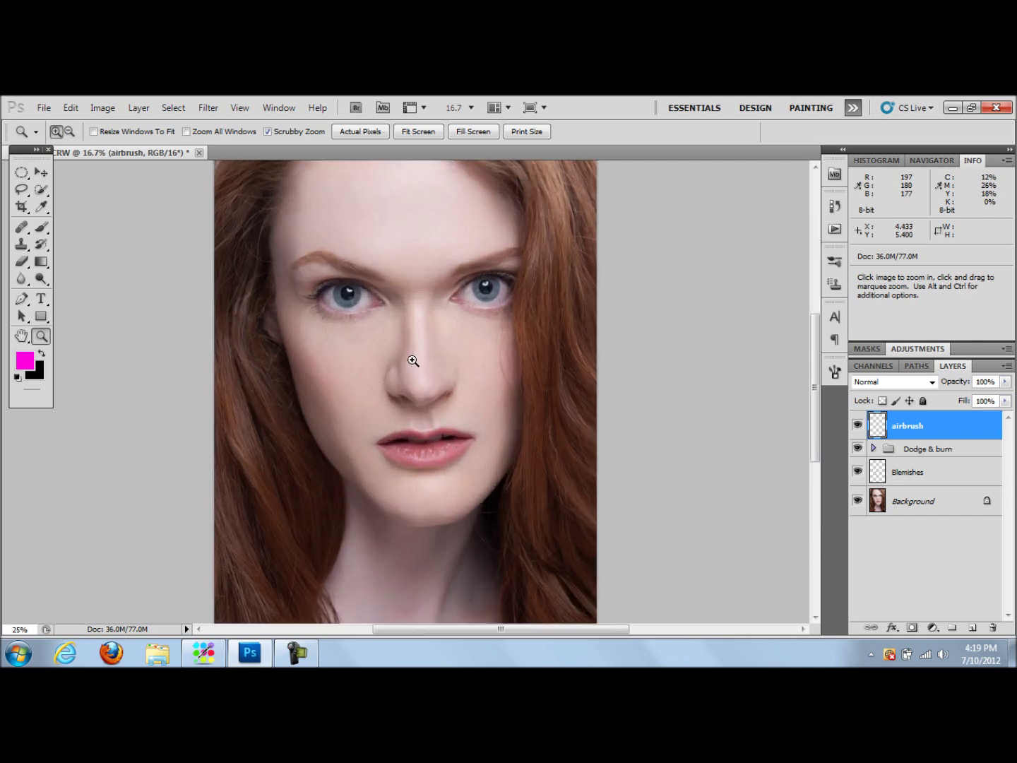
# Smooth the shadowed left side of the nose bridge with a 100-pixel Clone Stamp at 22% opacity, sampling adjacent skin
pyautogui.click(416, 363)
pyautogui.click(421, 357)
pyautogui.click(21, 244)
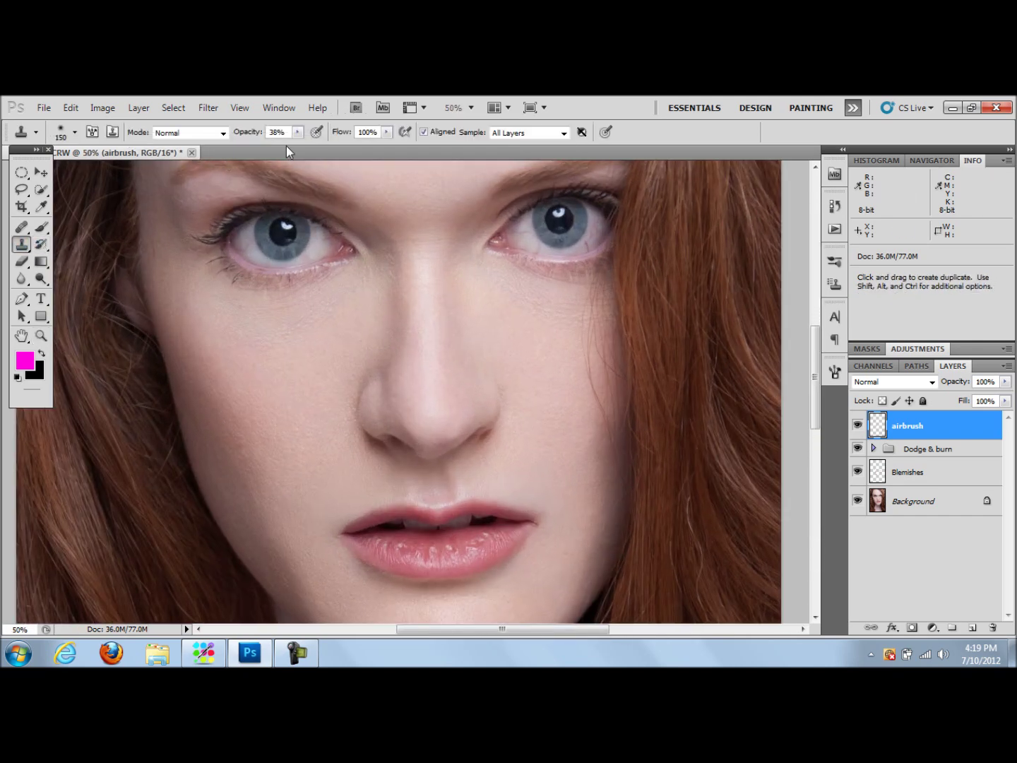
pyautogui.moveTo(298, 132); pyautogui.dragTo(280, 155)
pyautogui.moveTo(284, 146); pyautogui.dragTo(286, 146)
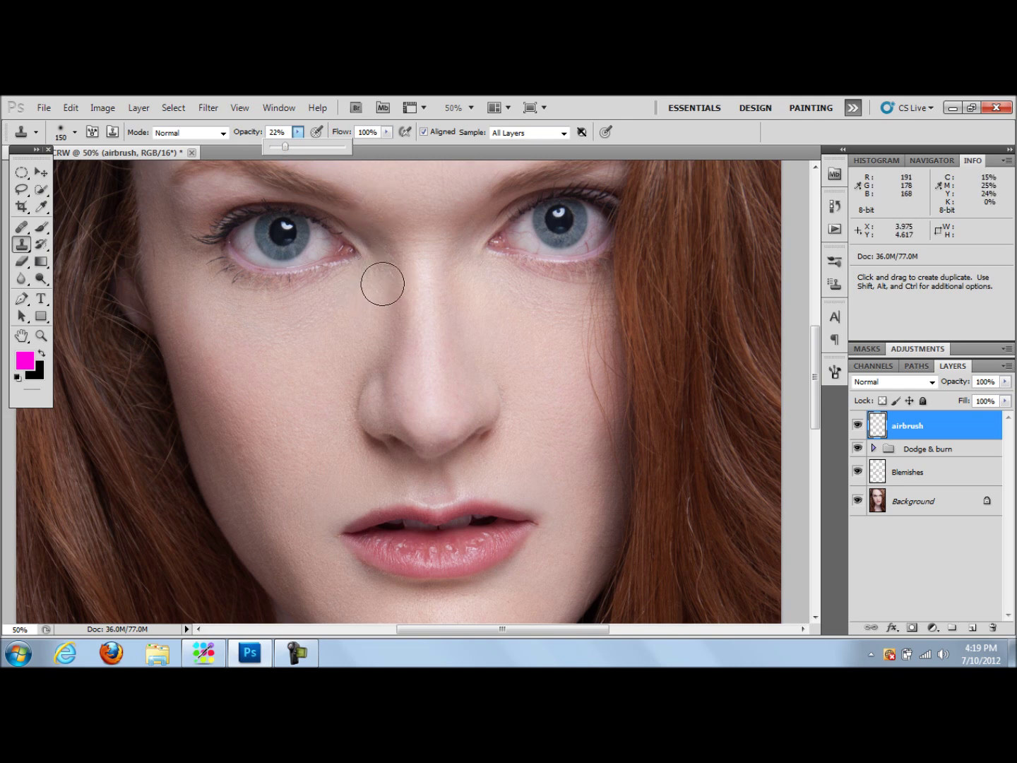
pyautogui.press('[')
pyautogui.press('[')
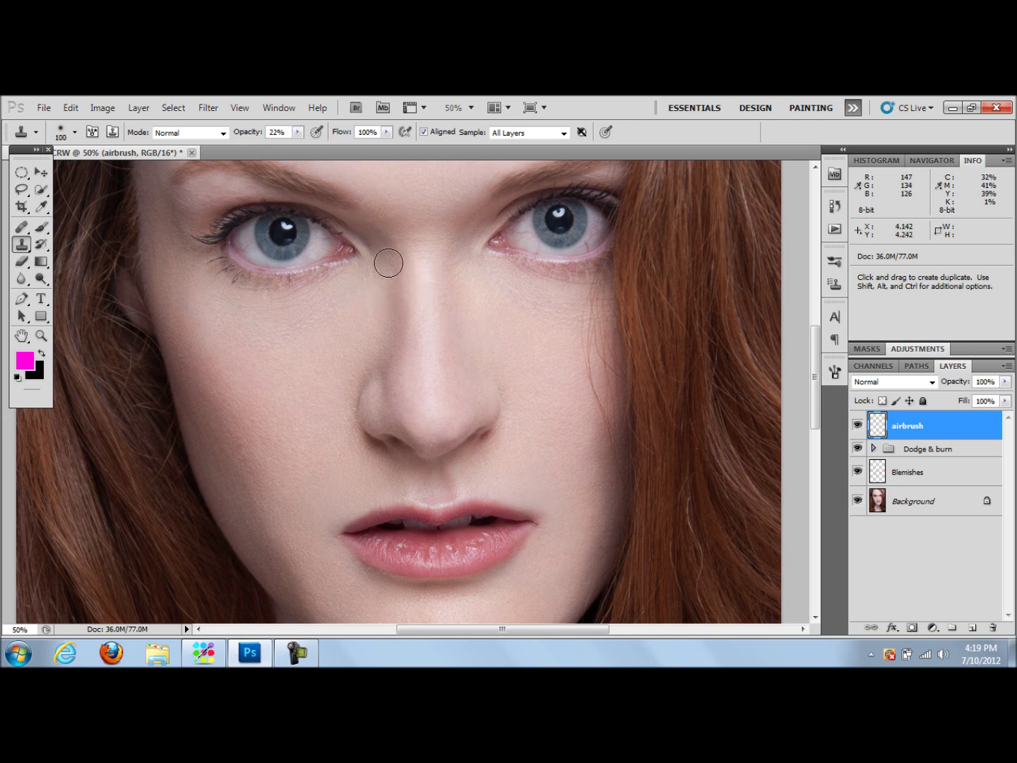
pyautogui.press('alt')
pyautogui.keyDown('alt'); pyautogui.click(389, 259); pyautogui.keyUp('alt')
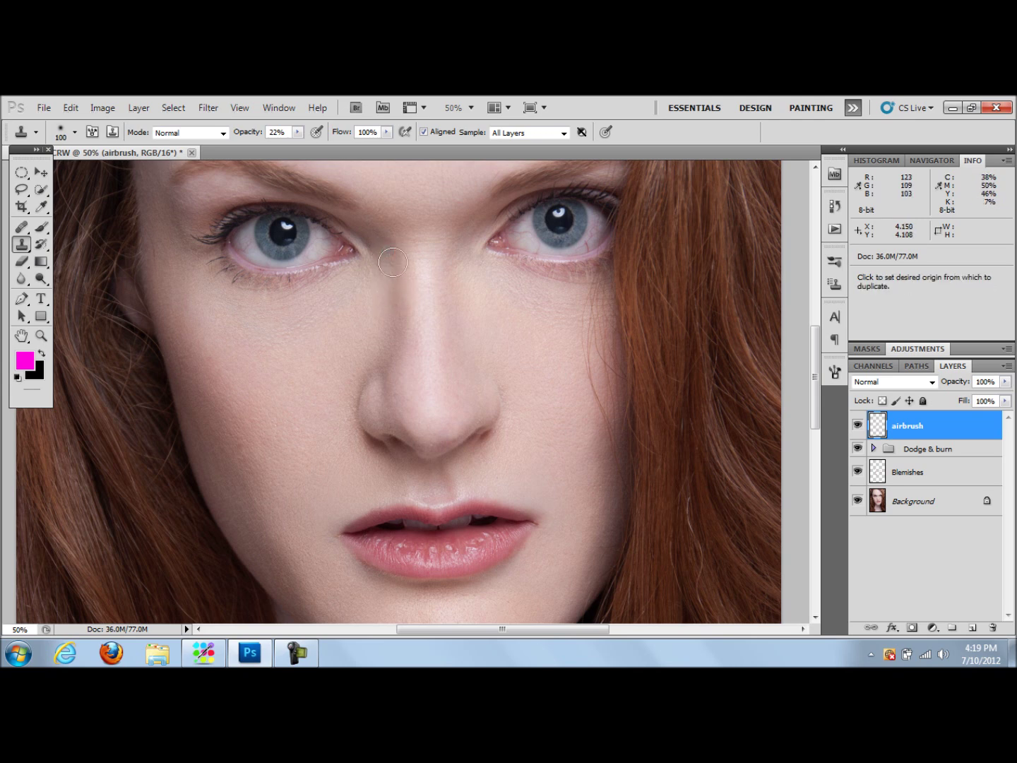
pyautogui.keyDown('alt'); pyautogui.click(382, 257); pyautogui.keyUp('alt')
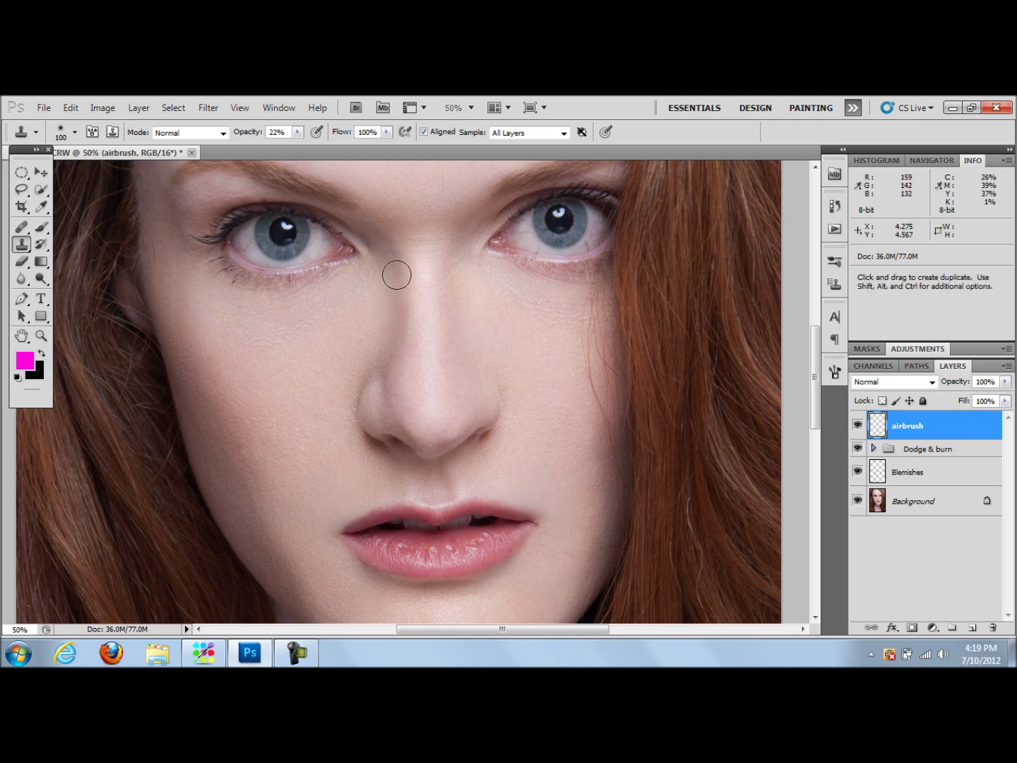
pyautogui.keyDown('alt'); pyautogui.click(390, 345); pyautogui.keyUp('alt')
pyautogui.keyDown('alt'); pyautogui.click(389, 257); pyautogui.keyUp('alt')
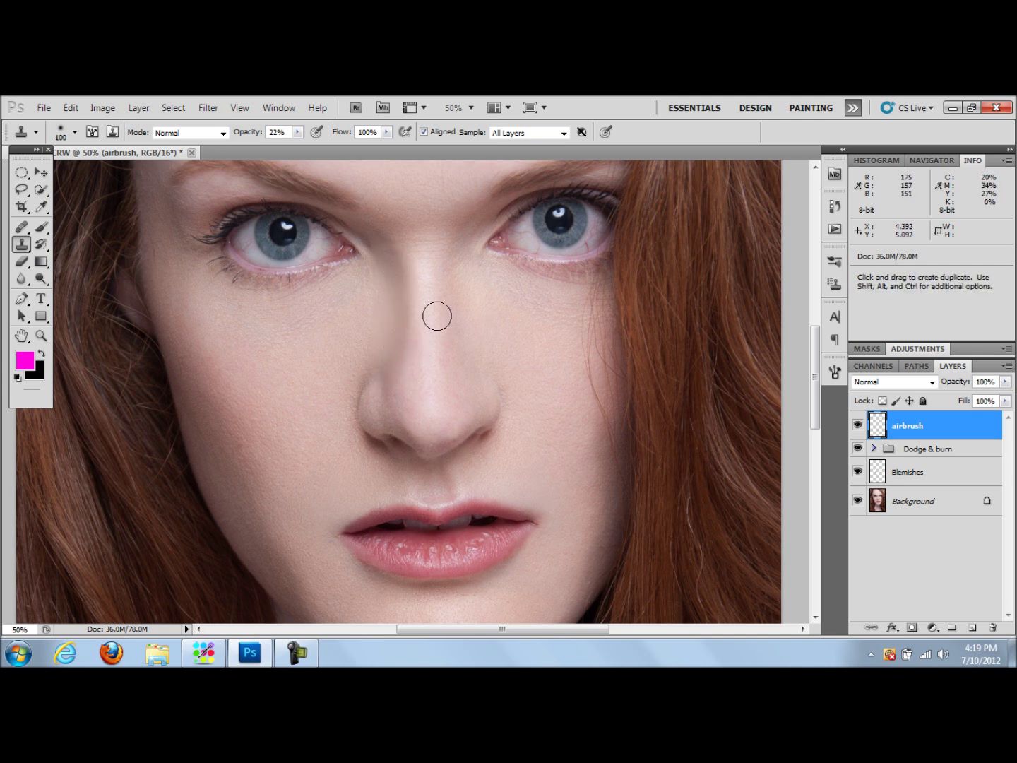
# Smooth the bridge and right side of the nose up to the inner eye corner with the Clone Stamp at 22% opacity
pyautogui.keyDown('alt'); pyautogui.click(468, 280); pyautogui.keyUp('alt')
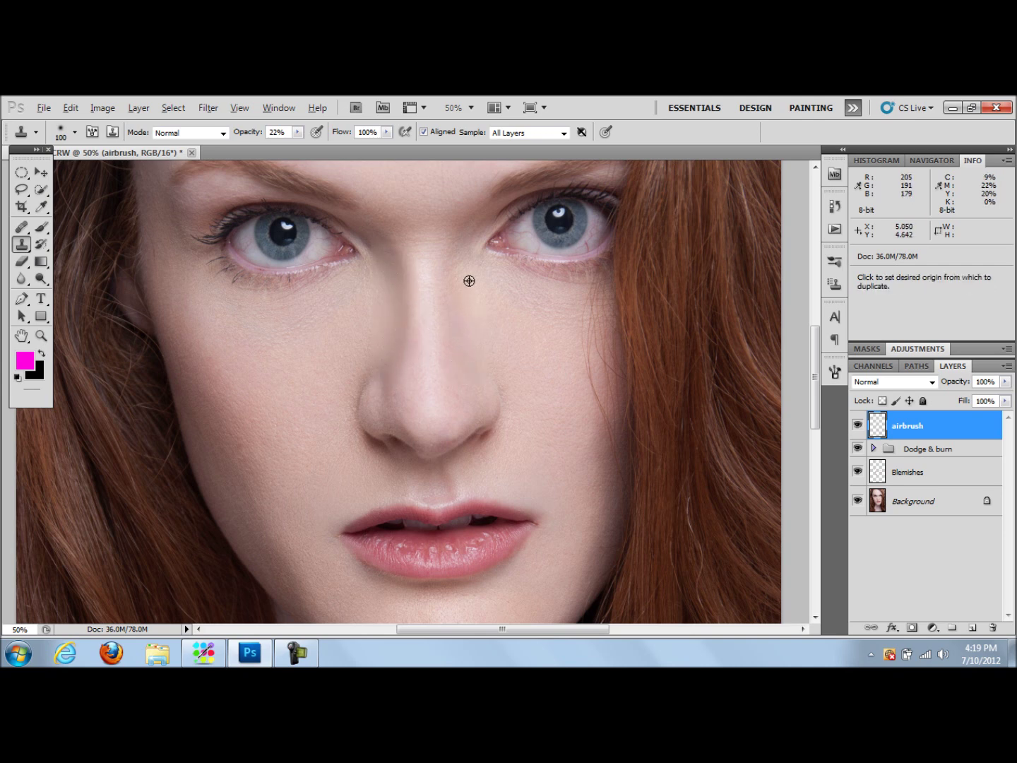
pyautogui.keyDown('alt'); pyautogui.click(449, 353); pyautogui.keyUp('alt')
pyautogui.keyDown('alt'); pyautogui.click(448, 322); pyautogui.keyUp('alt')
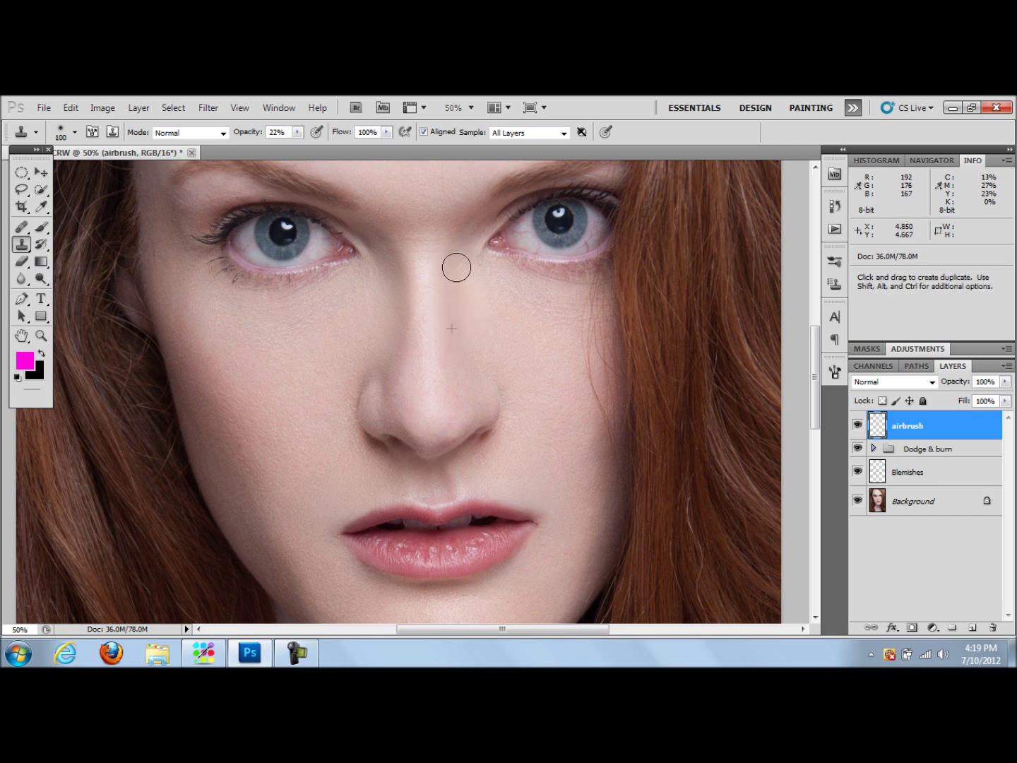
pyautogui.keyDown('alt'); pyautogui.click(479, 220); pyautogui.keyUp('alt')
pyautogui.keyDown('alt'); pyautogui.click(488, 215); pyautogui.keyUp('alt')
pyautogui.keyDown('alt'); pyautogui.click(456, 290); pyautogui.keyUp('alt')
pyautogui.keyDown('alt'); pyautogui.click(459, 359); pyautogui.keyUp('alt')
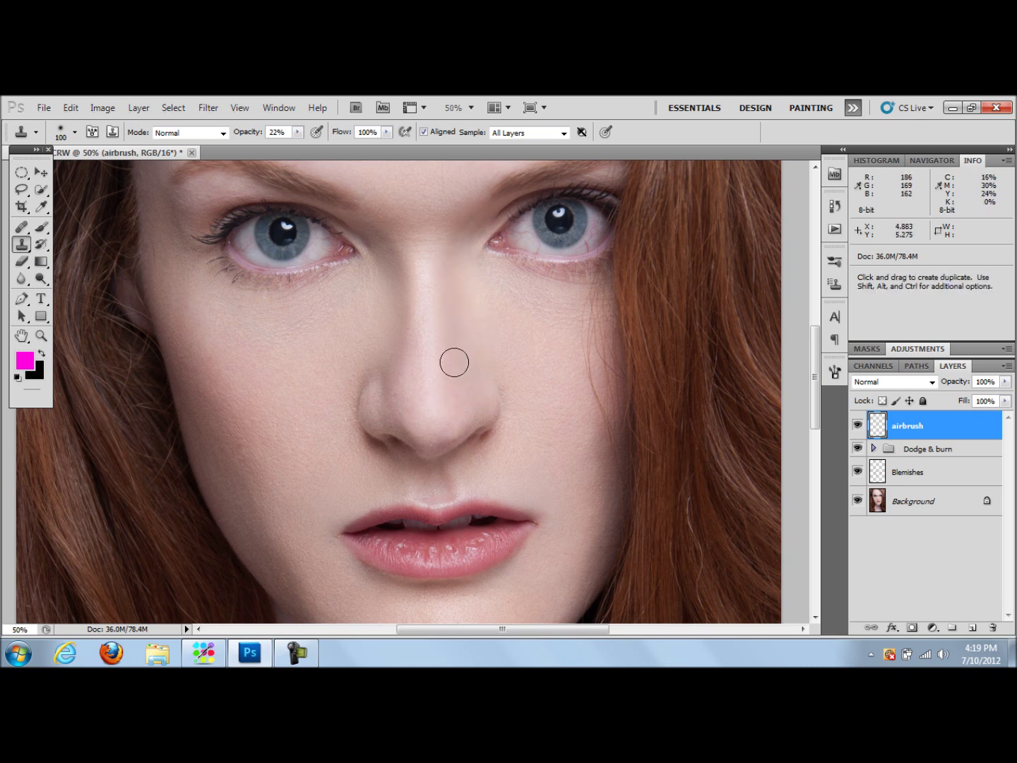
# Blend the shading above the left nostril with the Clone Stamp, sampling the skin along the side of the nose
pyautogui.keyDown('alt'); pyautogui.click(400, 354); pyautogui.keyUp('alt')
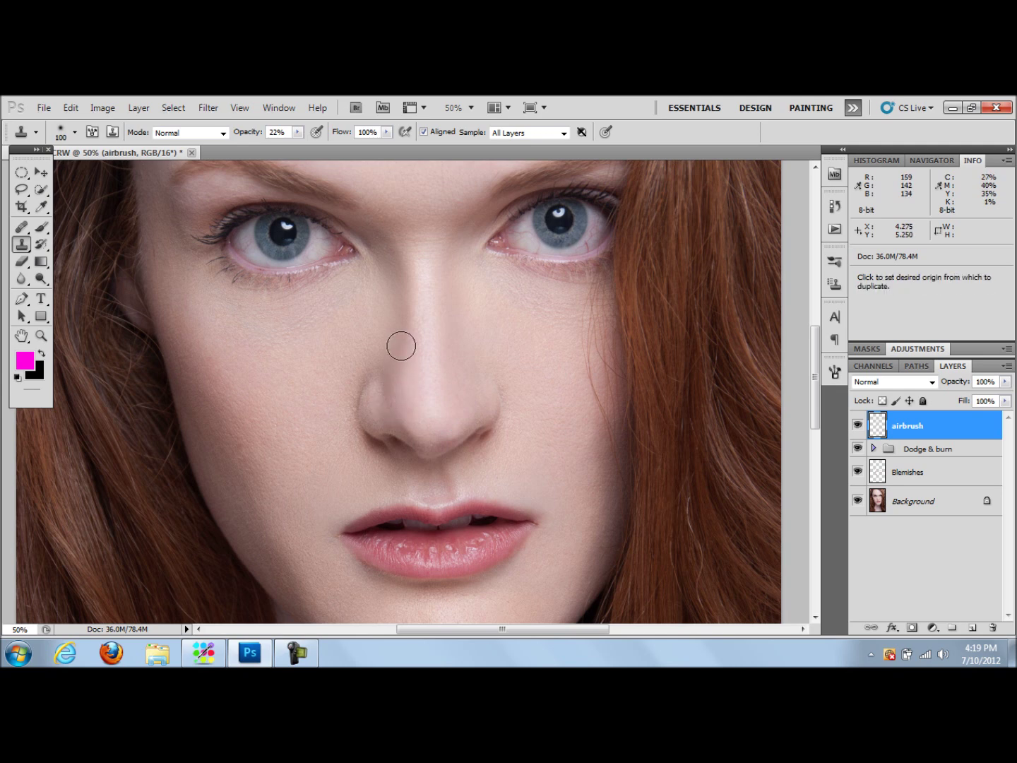
pyautogui.keyDown('alt'); pyautogui.click(400, 346); pyautogui.keyUp('alt')
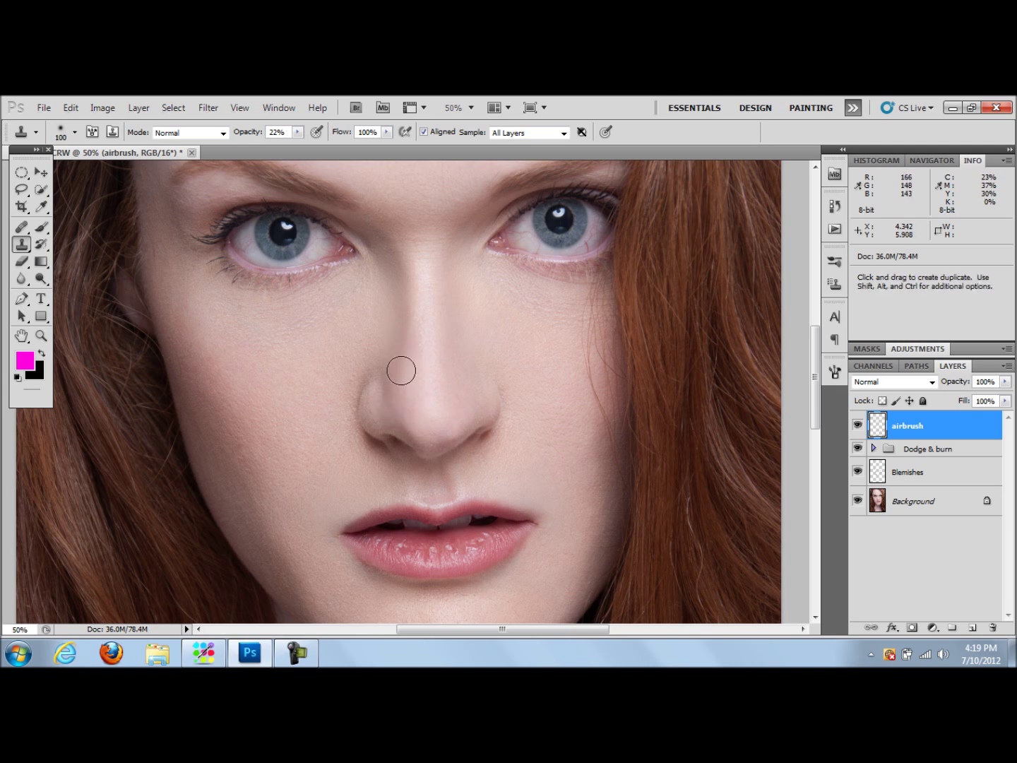
pyautogui.keyDown('alt'); pyautogui.click(403, 331); pyautogui.keyUp('alt')
pyautogui.moveTo(395, 383); pyautogui.dragTo(399, 407)
pyautogui.keyDown('alt'); pyautogui.click(403, 337); pyautogui.keyUp('alt')
# Compare the whole portrait with the airbrush layer hidden and shown
pyautogui.click(42, 336)
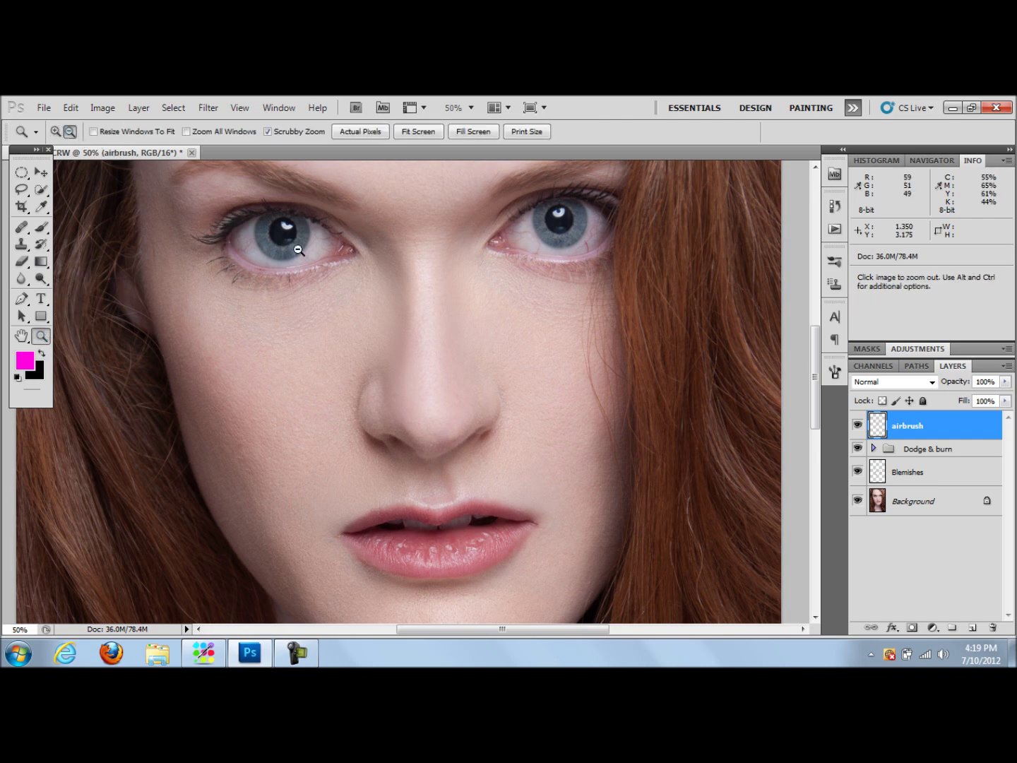
pyautogui.moveTo(299, 254); pyautogui.dragTo(379, 271)
pyautogui.keyDown('alt'); pyautogui.click(378, 272); pyautogui.keyUp('alt')
pyautogui.keyDown('alt'); pyautogui.click(375, 273); pyautogui.keyUp('alt')
pyautogui.keyDown('alt'); pyautogui.click(452, 286); pyautogui.keyUp('alt')
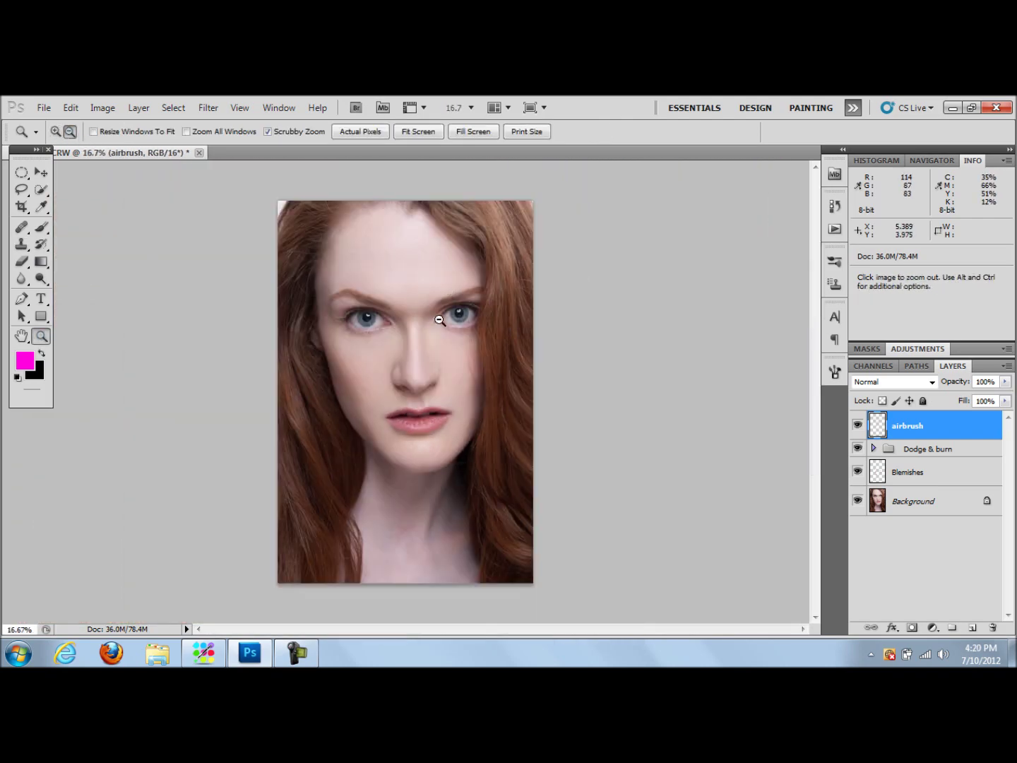
pyautogui.click(857, 426)
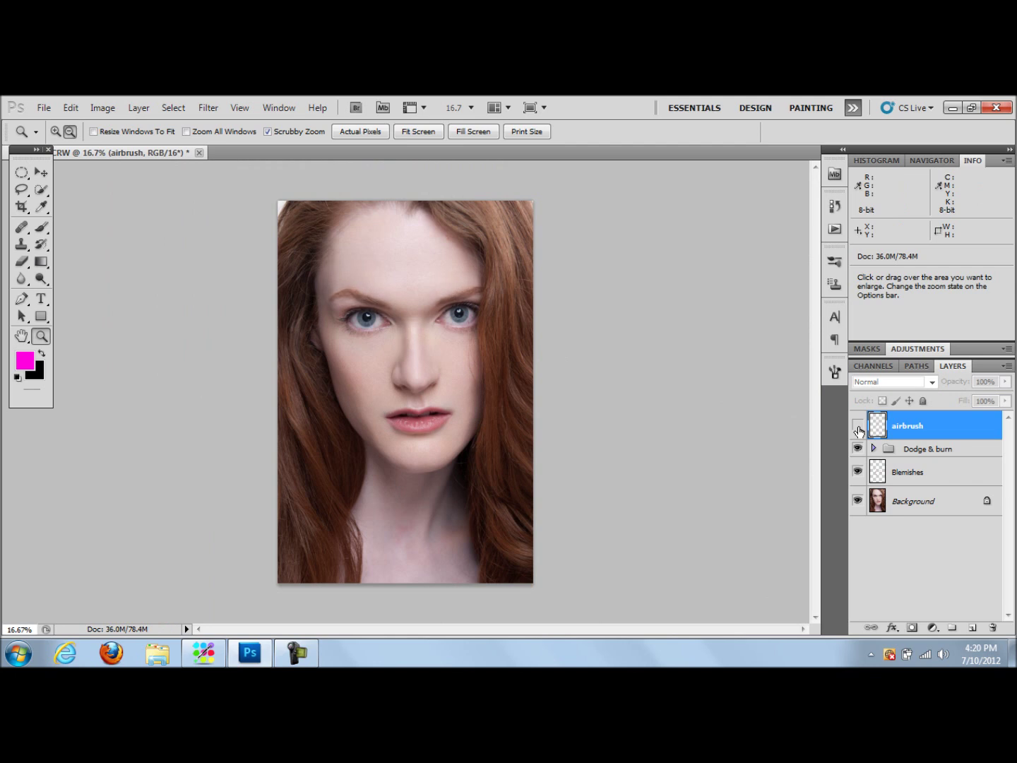
pyautogui.click(860, 427)
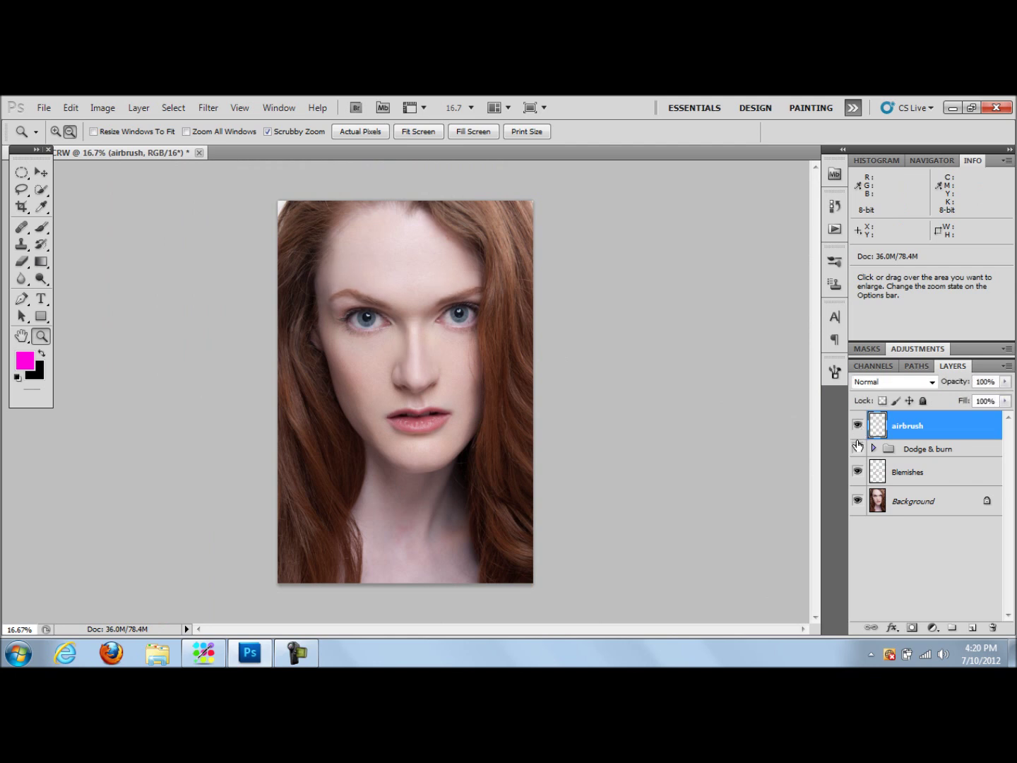
# Compare the retouched portrait with the original by repeatedly isolating the Background layer and restoring all layers
pyautogui.press('alt')
pyautogui.keyDown('alt'); pyautogui.click(857, 503); pyautogui.keyUp('alt')
pyautogui.keyDown('alt'); pyautogui.click(858, 503); pyautogui.keyUp('alt')
pyautogui.keyDown('alt'); pyautogui.click(858, 502); pyautogui.keyUp('alt')
pyautogui.keyDown('alt'); pyautogui.click(859, 503); pyautogui.keyUp('alt')
pyautogui.press('alt')
pyautogui.keyDown('alt'); pyautogui.click(864, 502); pyautogui.keyUp('alt')
pyautogui.keyDown('alt'); pyautogui.click(863, 504); pyautogui.keyUp('alt')
pyautogui.keyDown('alt'); pyautogui.click(864, 505); pyautogui.keyUp('alt')
pyautogui.keyDown('alt'); pyautogui.click(866, 507); pyautogui.keyUp('alt')
pyautogui.keyDown('alt'); pyautogui.click(861, 503); pyautogui.keyUp('alt')
pyautogui.keyDown('alt'); pyautogui.click(860, 504); pyautogui.keyUp('alt')
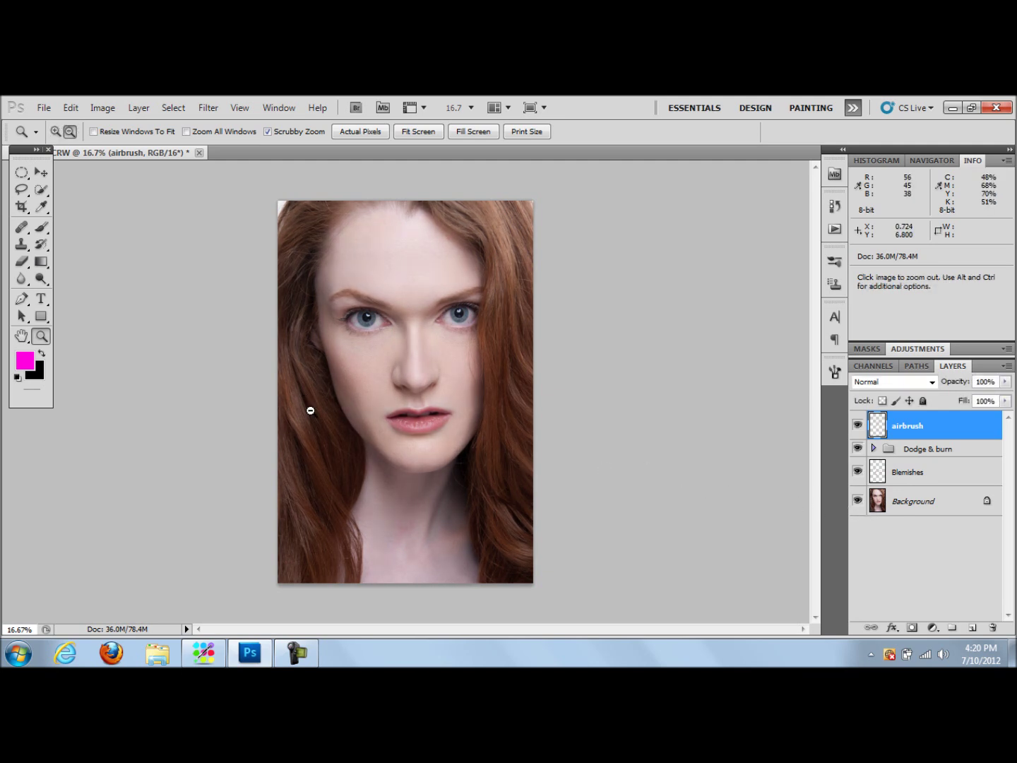
# Smooth the outer edge of the left cheek with a 175-pixel Clone Stamp at 22% opacity, sampling nearby skin
pyautogui.click(379, 373)
pyautogui.click(197, 359)
pyautogui.press('s')
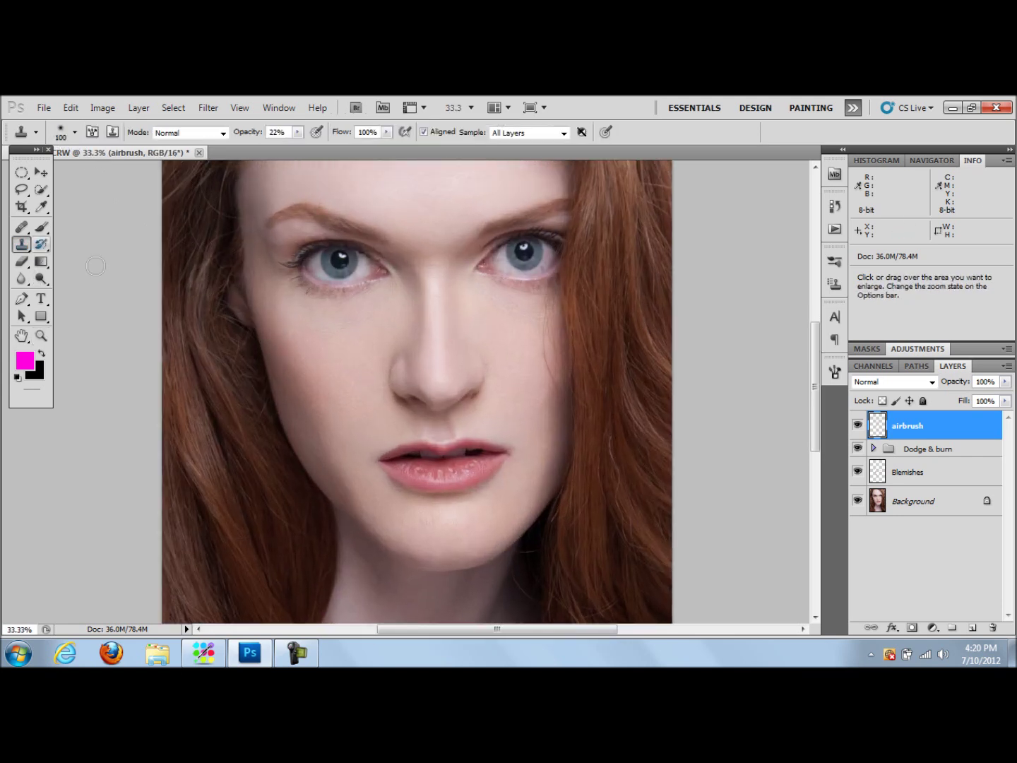
pyautogui.press(']')
pyautogui.press(']')
pyautogui.press(']')
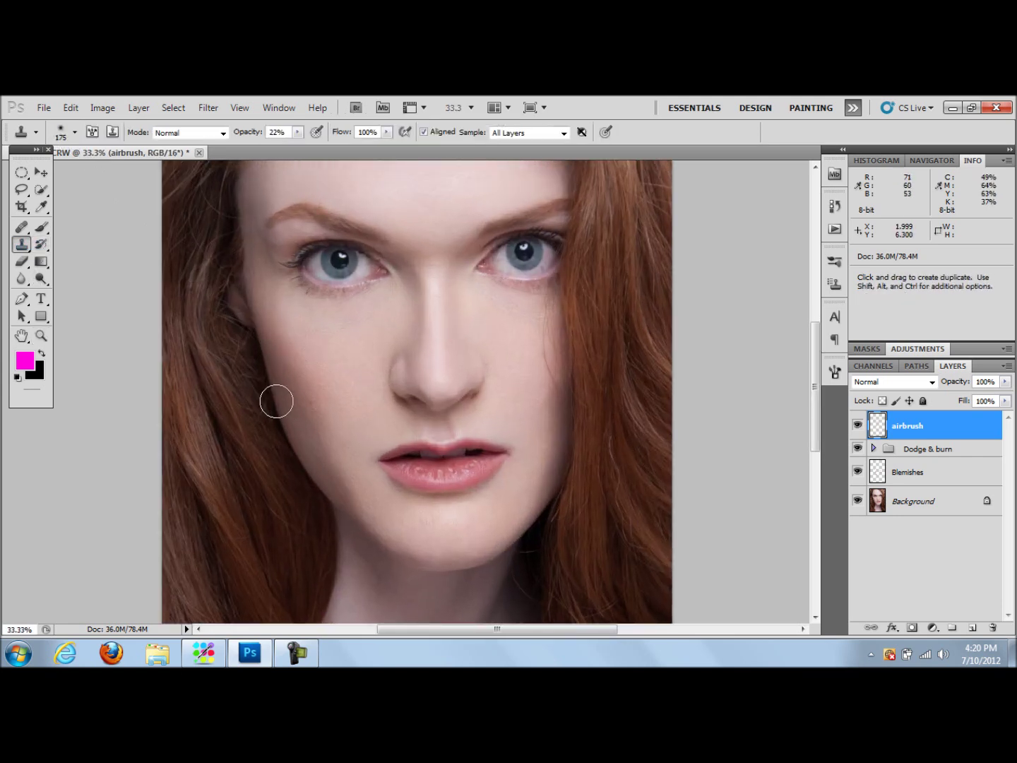
pyautogui.press('alt')
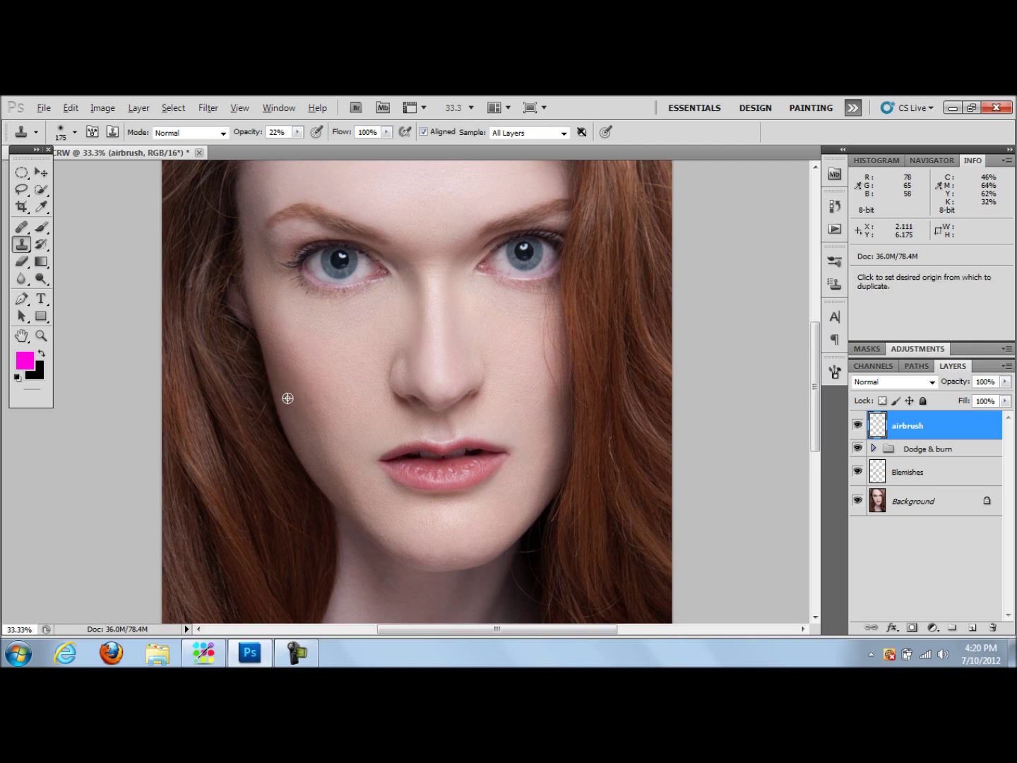
pyautogui.keyDown('alt'); pyautogui.click(276, 359); pyautogui.keyUp('alt')
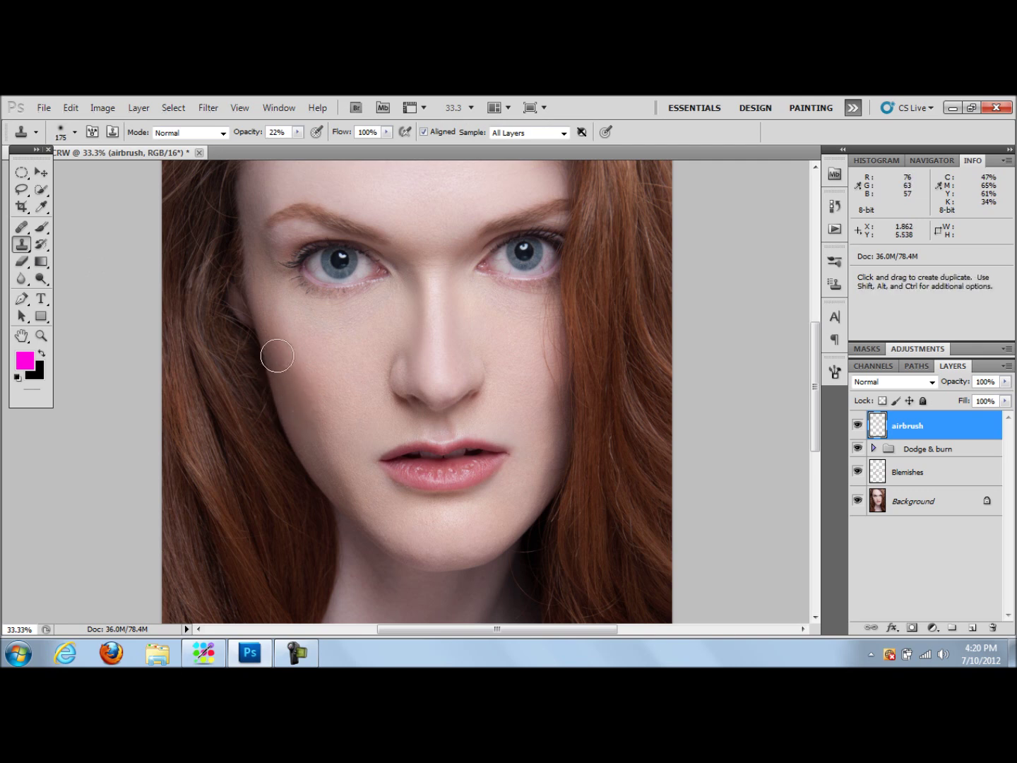
pyautogui.keyDown('alt'); pyautogui.click(278, 355); pyautogui.keyUp('alt')
pyautogui.moveTo(280, 366); pyautogui.dragTo(301, 411)
pyautogui.keyDown('alt'); pyautogui.click(288, 375); pyautogui.keyUp('alt')
pyautogui.keyDown('alt'); pyautogui.click(302, 399); pyautogui.keyUp('alt')
# Smooth the left jawline down toward the chin with the 175-pixel Clone Stamp, sampling the lower cheek
pyautogui.moveTo(315, 435); pyautogui.dragTo(336, 476)
pyautogui.keyDown('alt'); pyautogui.click(324, 463); pyautogui.keyUp('alt')
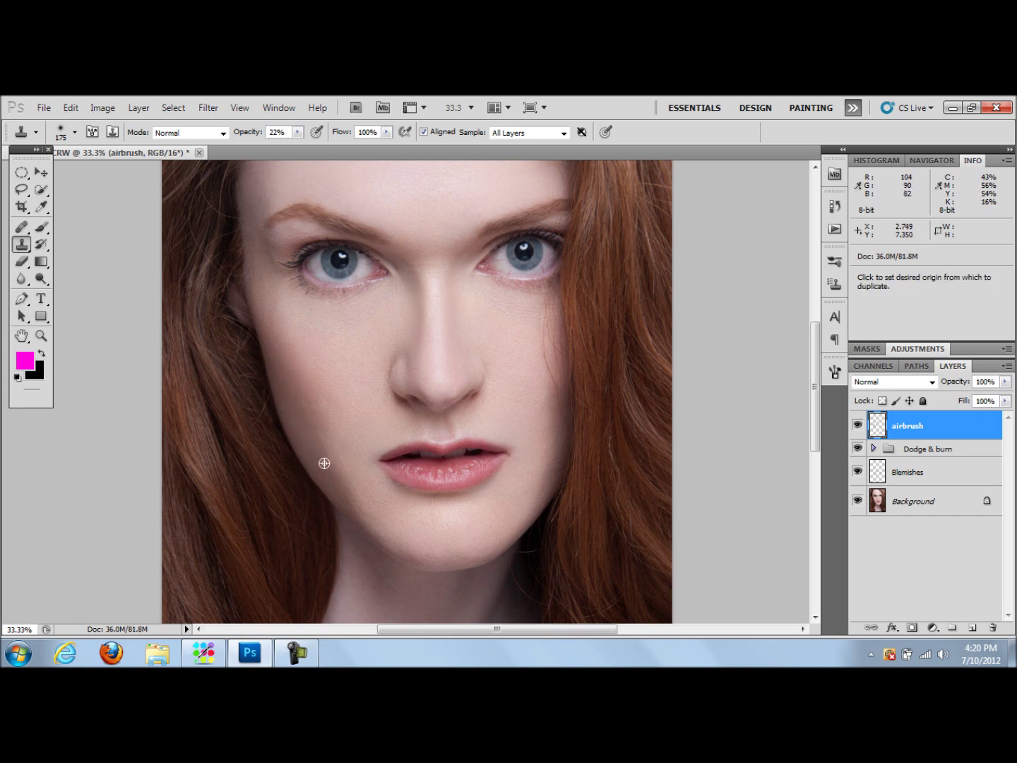
pyautogui.keyDown('alt'); pyautogui.click(290, 390); pyautogui.keyUp('alt')
pyautogui.moveTo(299, 414); pyautogui.dragTo(324, 470)
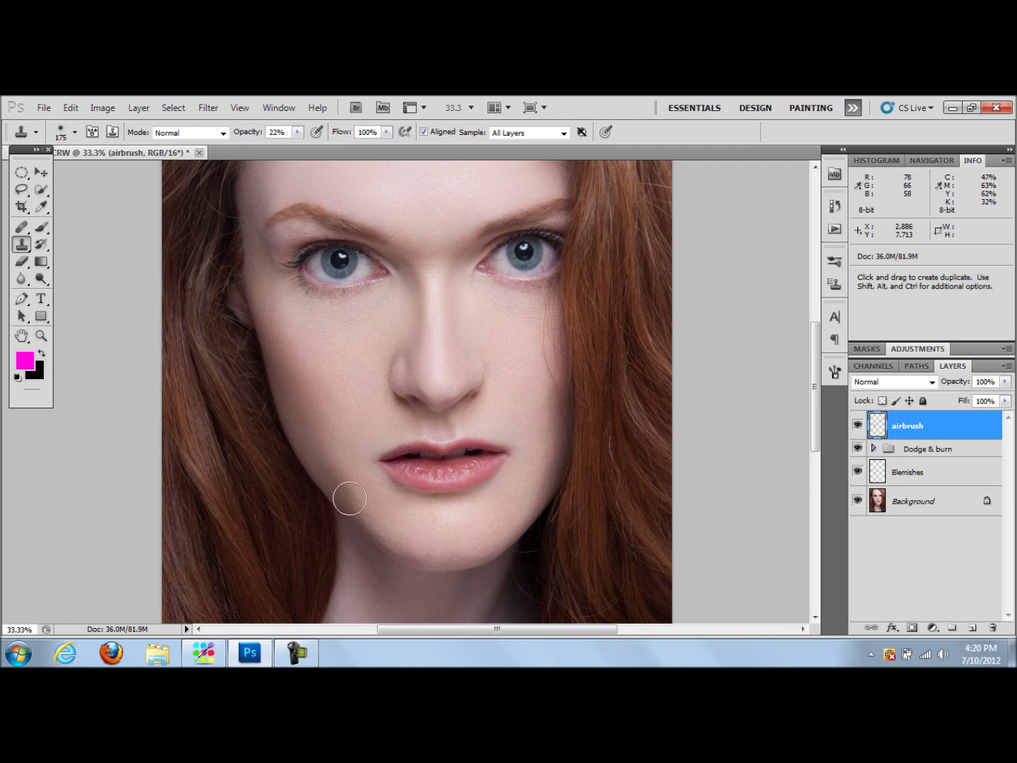
pyautogui.keyDown('alt'); pyautogui.click(295, 403); pyautogui.keyUp('alt')
pyautogui.keyDown('alt'); pyautogui.click(295, 413); pyautogui.keyUp('alt')
# Smooth the right cheek and jaw beside the hair with the 175-pixel Clone Stamp and undo the last stroke
pyautogui.keyDown('alt'); pyautogui.click(538, 470); pyautogui.keyUp('alt')
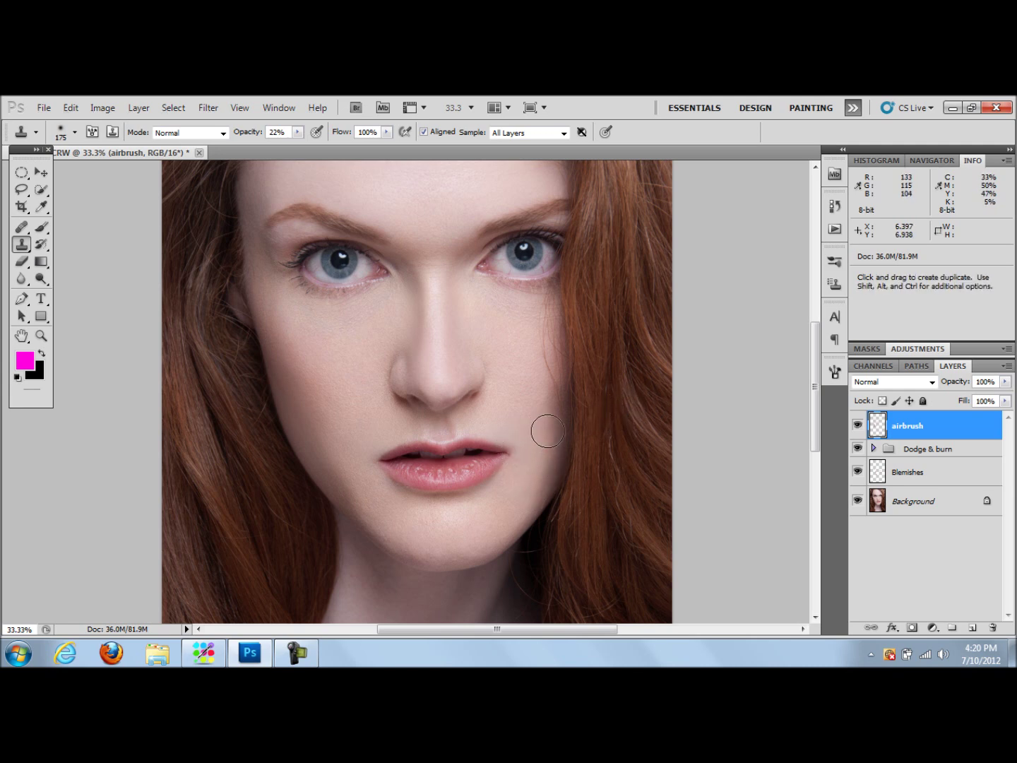
pyautogui.keyDown('alt'); pyautogui.click(527, 474); pyautogui.keyUp('alt')
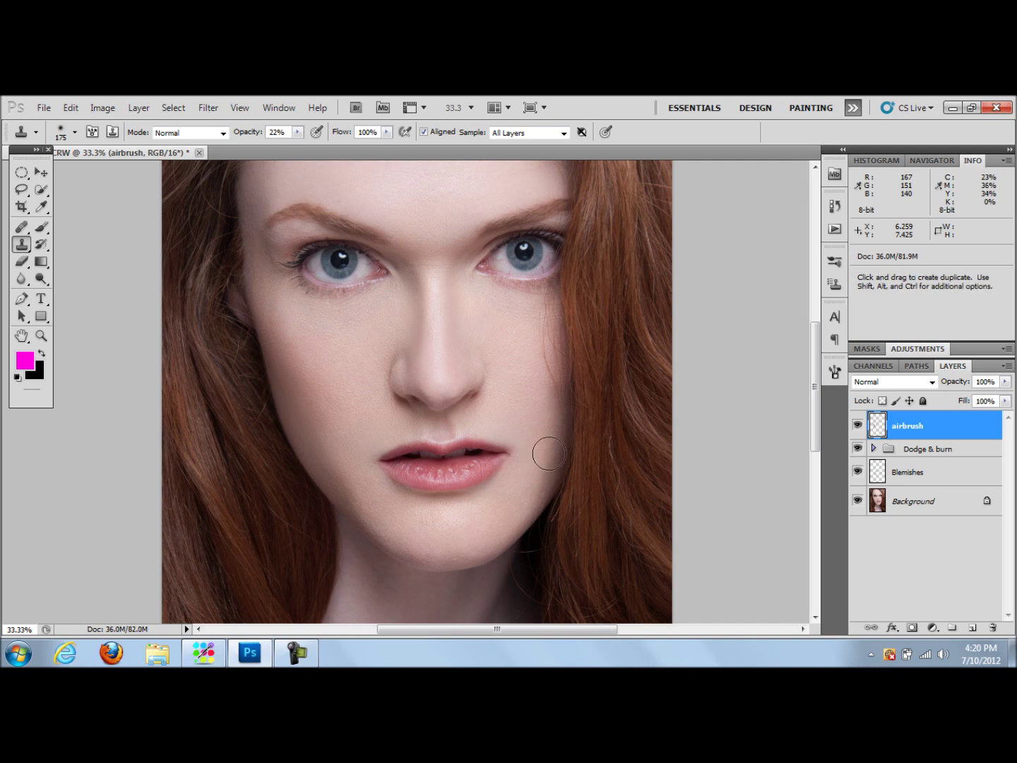
pyautogui.keyDown('alt'); pyautogui.click(529, 484); pyautogui.keyUp('alt')
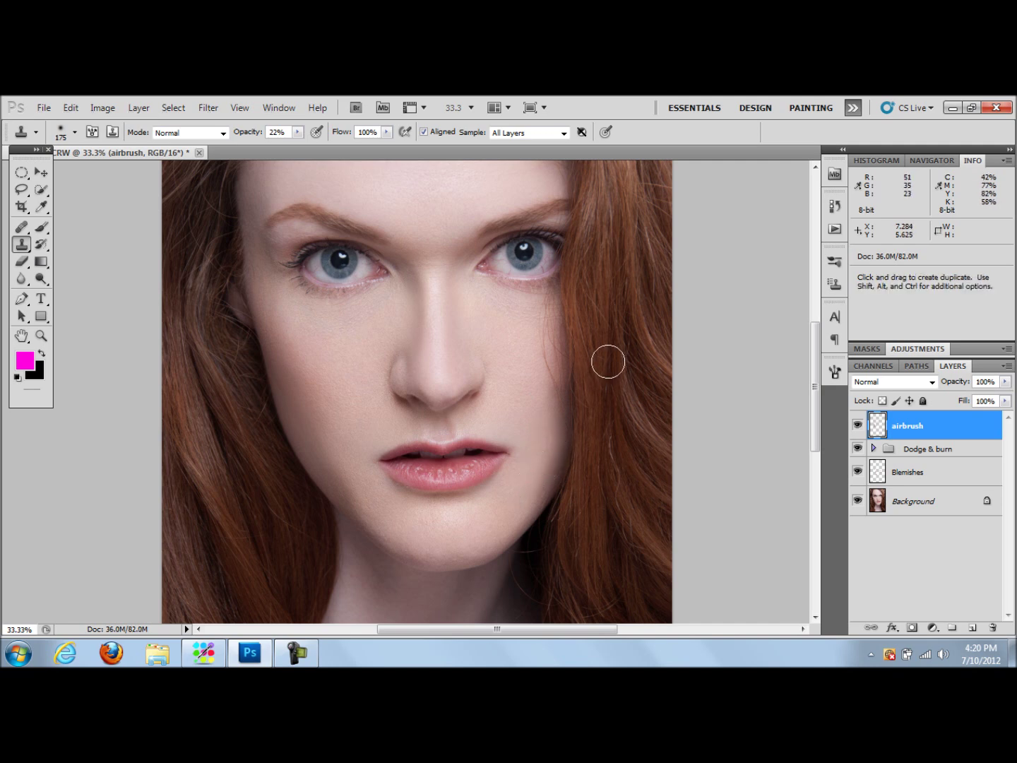
pyautogui.click(71, 108)
pyautogui.click(106, 137)
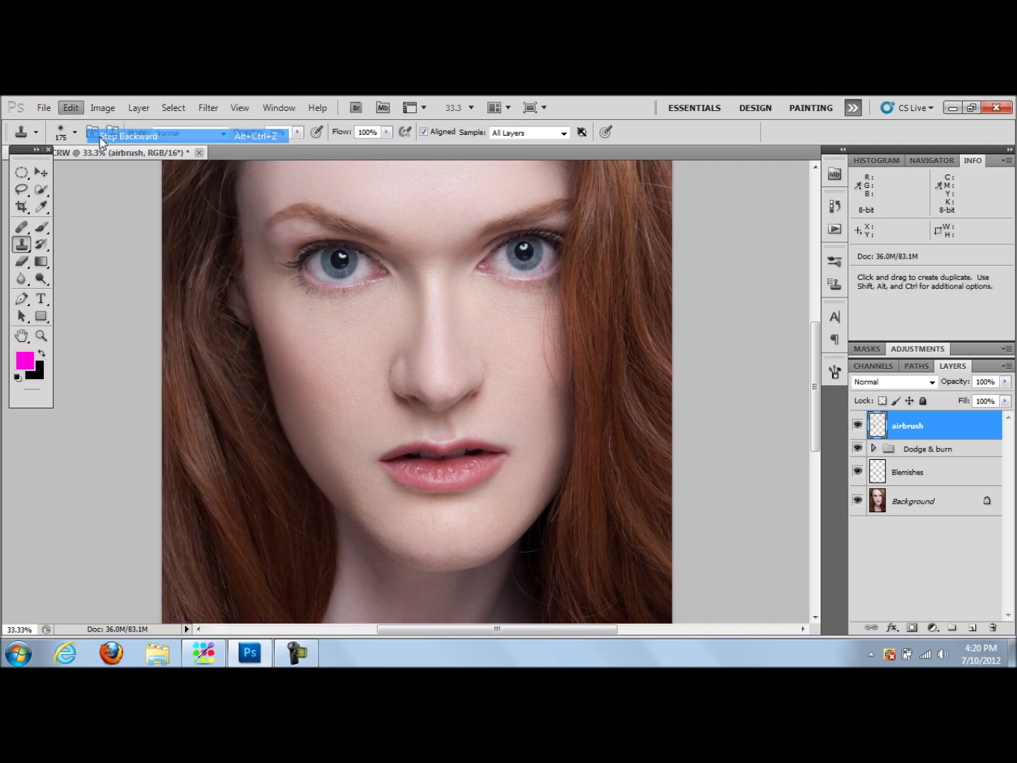
# Compare the face close up with the airbrush layer hidden and shown
pyautogui.click(858, 424)
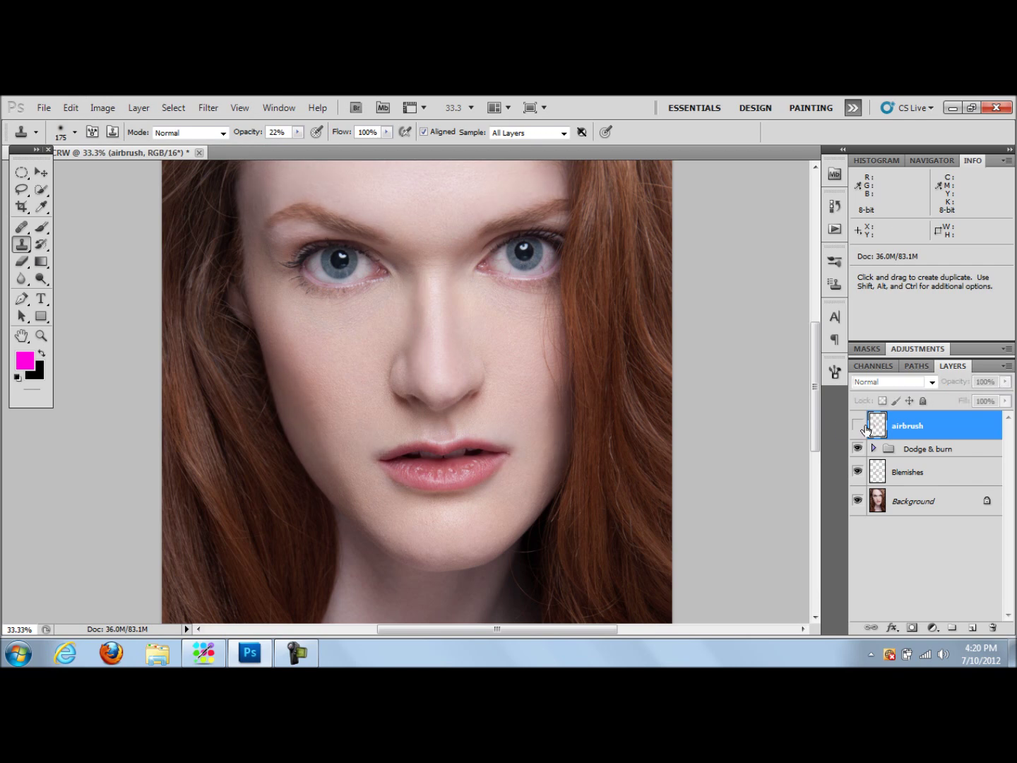
pyautogui.click(858, 426)
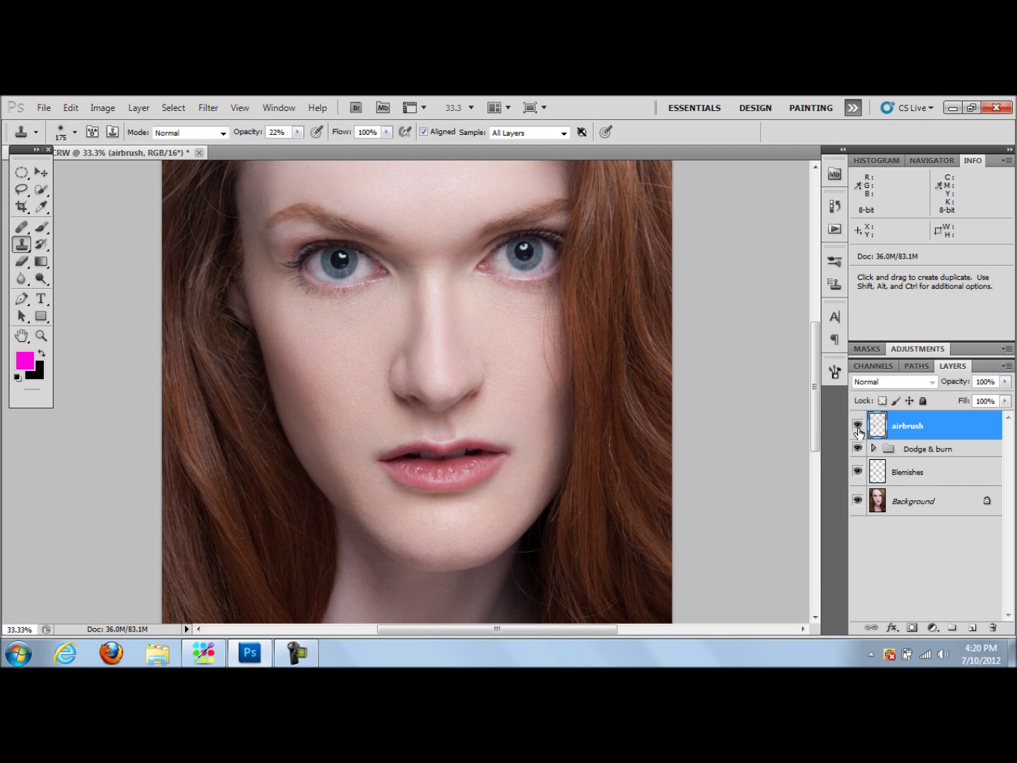
pyautogui.click(858, 426)
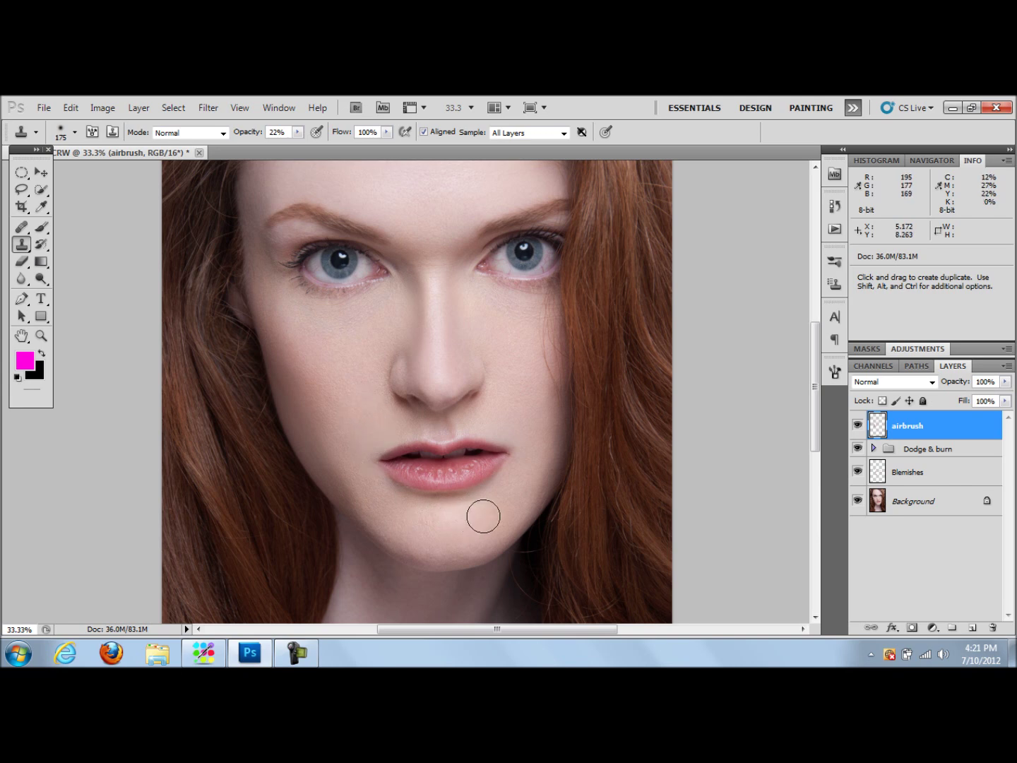
# Touch up the right cheek beside the hair with the Clone Stamp and clean up spill with a 45-pixel Eraser
pyautogui.keyDown('alt'); pyautogui.click(513, 424); pyautogui.keyUp('alt')
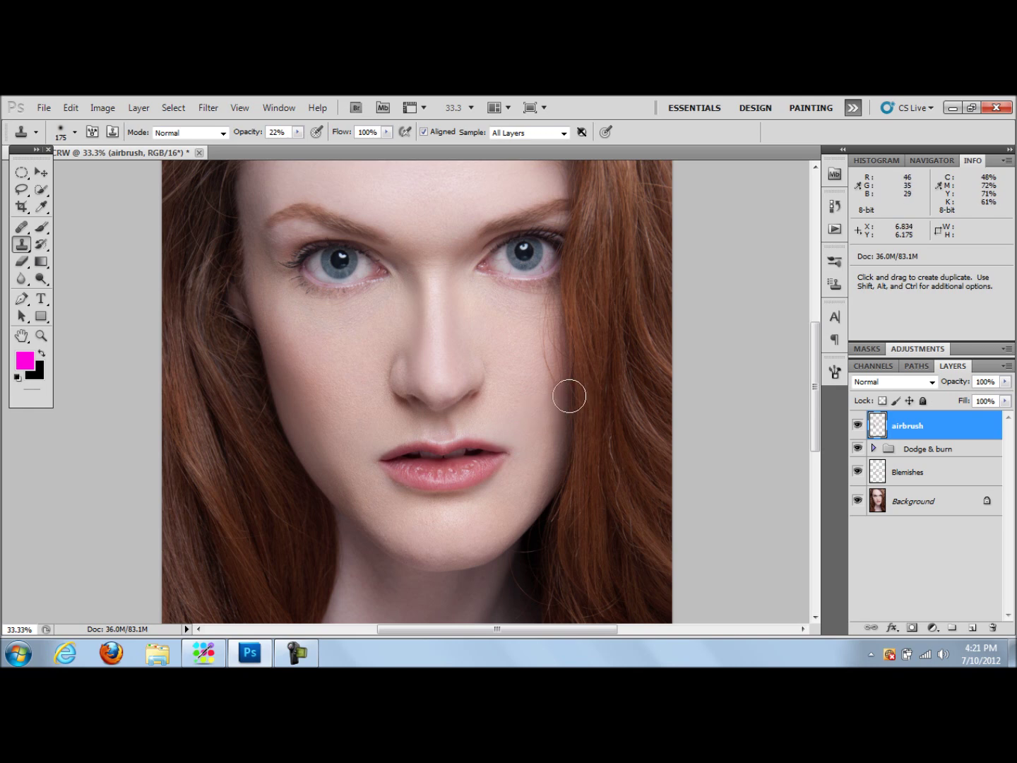
pyautogui.click(22, 262)
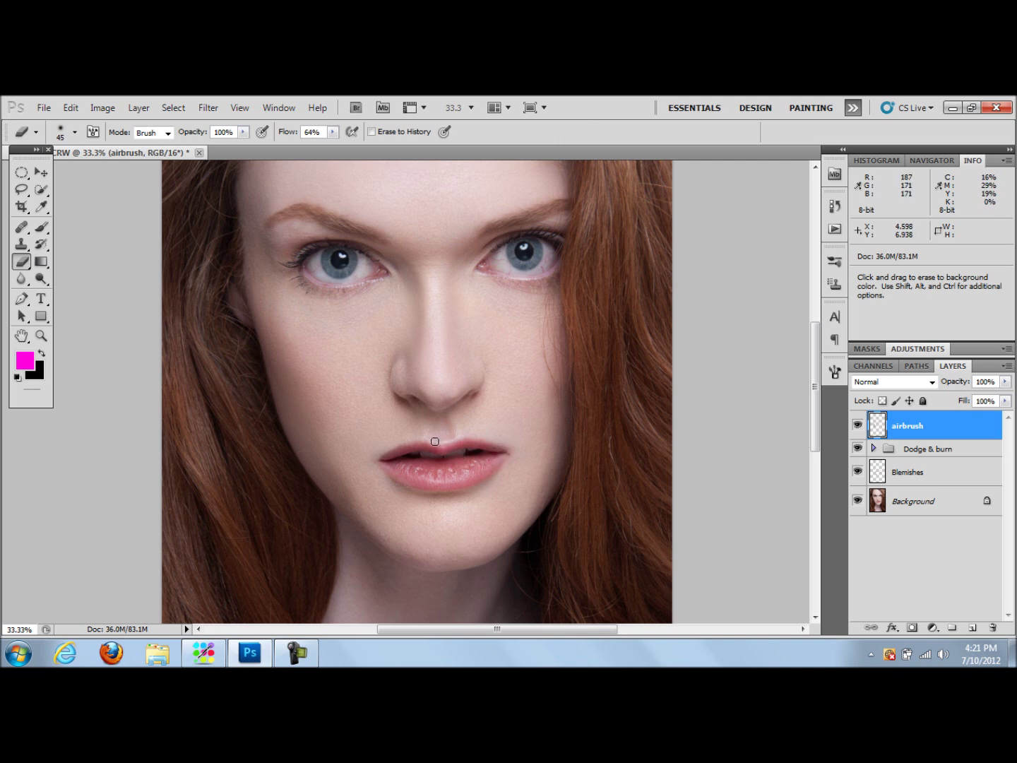
# Compare the whole portrait with the airbrush layer hidden and shown, and against the original Background layer
pyautogui.click(40, 335)
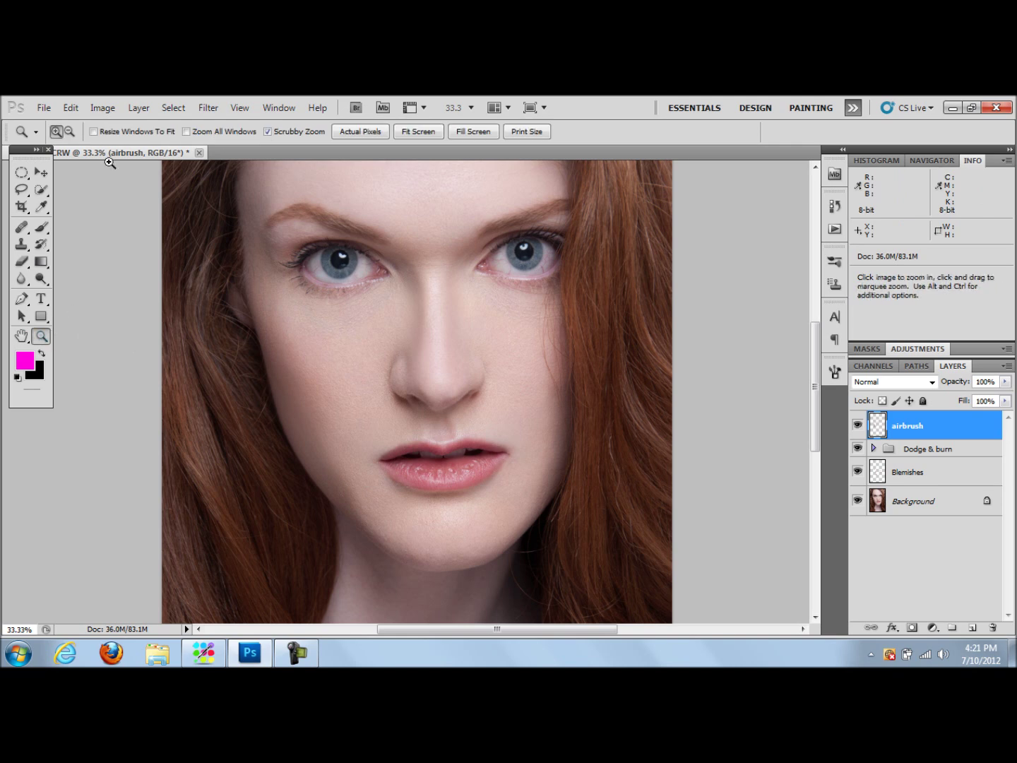
pyautogui.keyDown('alt'); pyautogui.click(433, 357); pyautogui.keyUp('alt')
pyautogui.keyDown('alt'); pyautogui.click(429, 365); pyautogui.keyUp('alt')
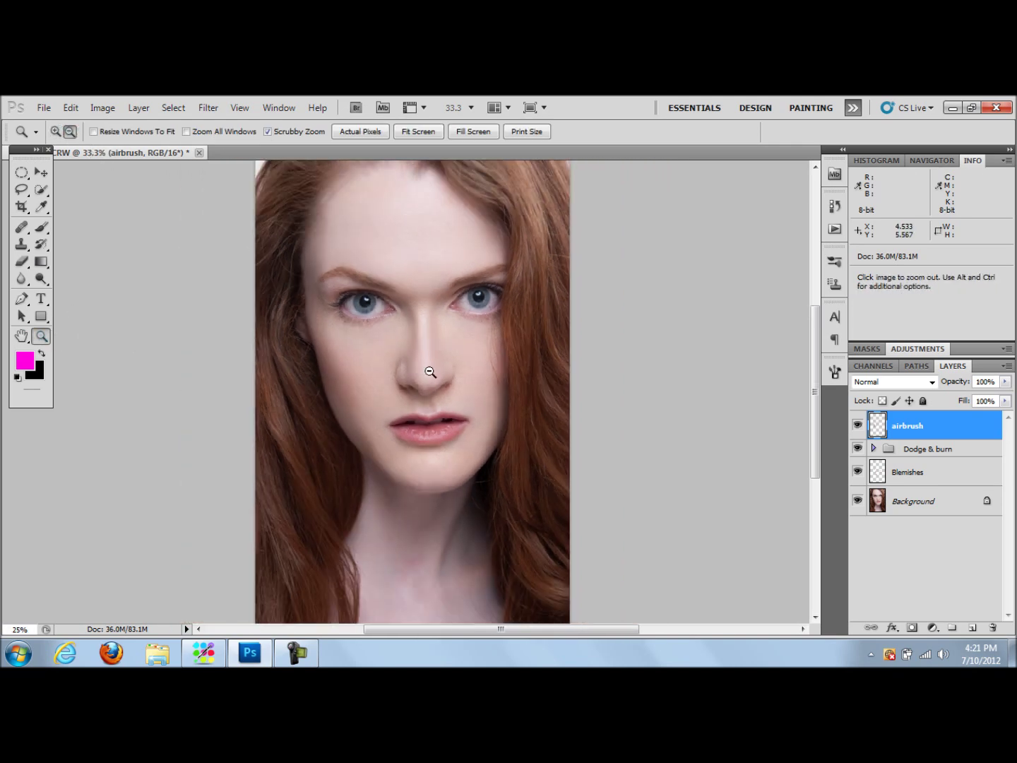
pyautogui.keyDown('alt'); pyautogui.click(453, 366); pyautogui.keyUp('alt')
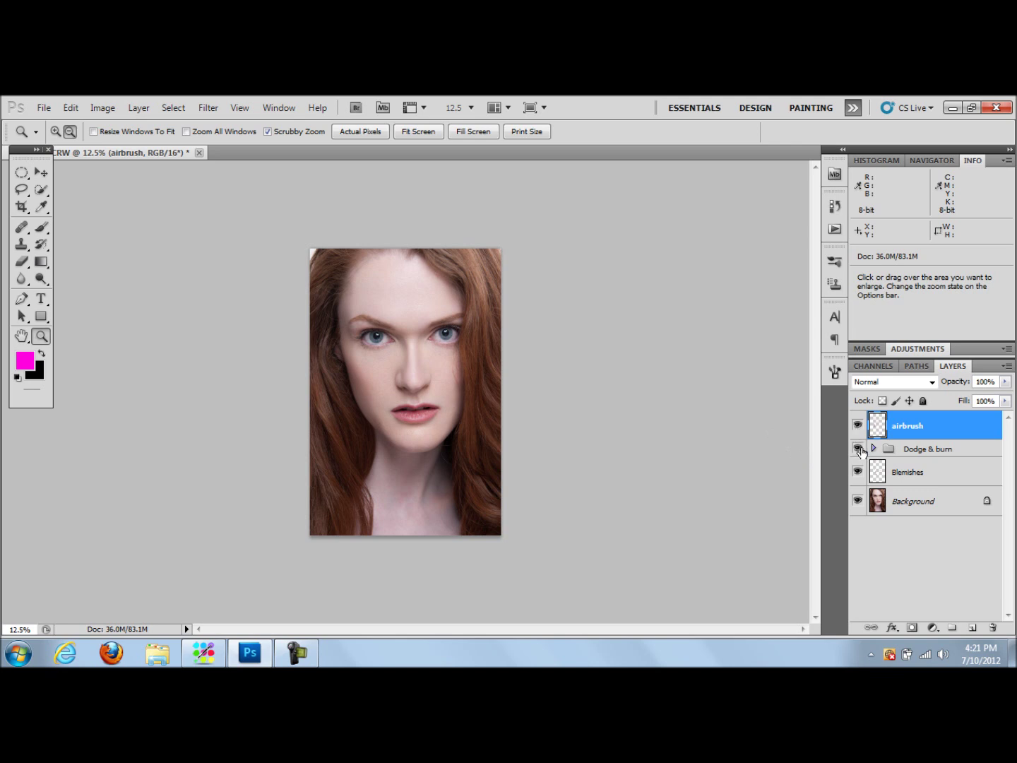
pyautogui.click(858, 425)
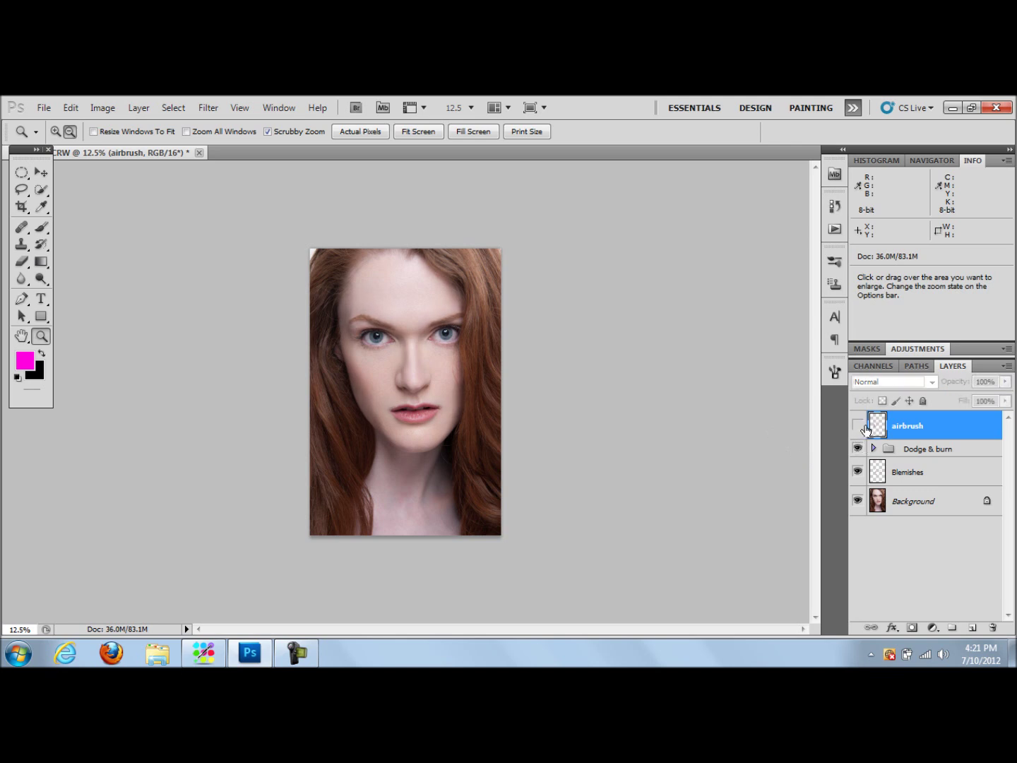
pyautogui.click(858, 427)
pyautogui.click(858, 427)
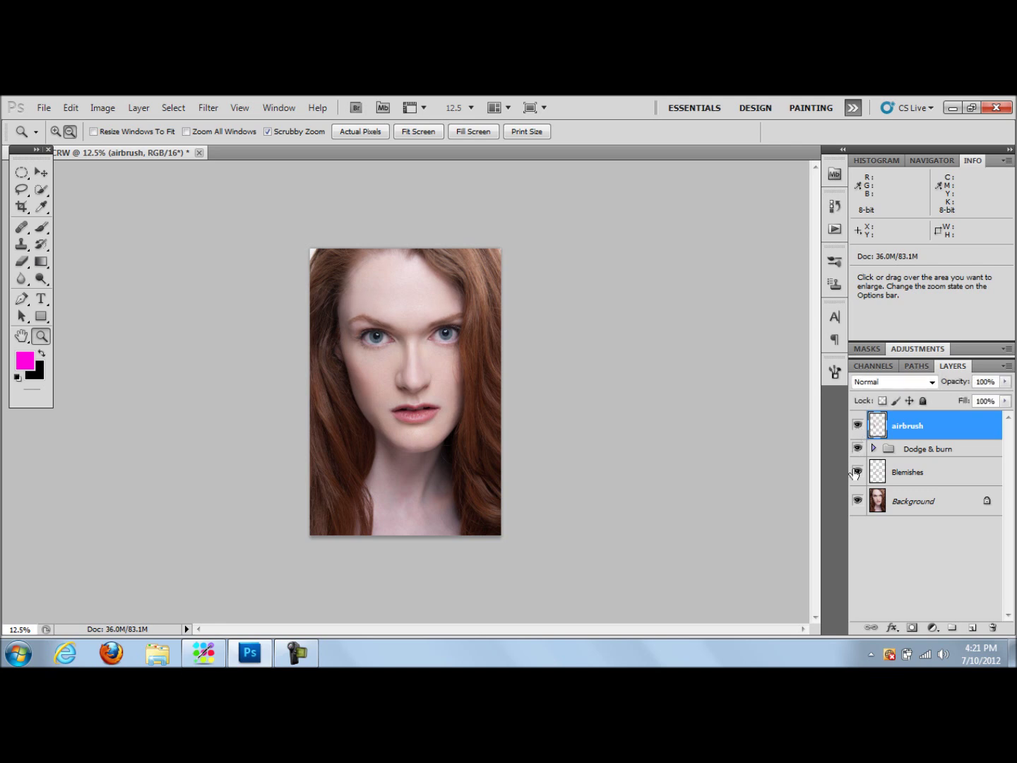
pyautogui.keyDown('alt'); pyautogui.click(857, 504); pyautogui.keyUp('alt')
pyautogui.keyDown('alt'); pyautogui.click(858, 505); pyautogui.keyUp('alt')
pyautogui.press('alt')
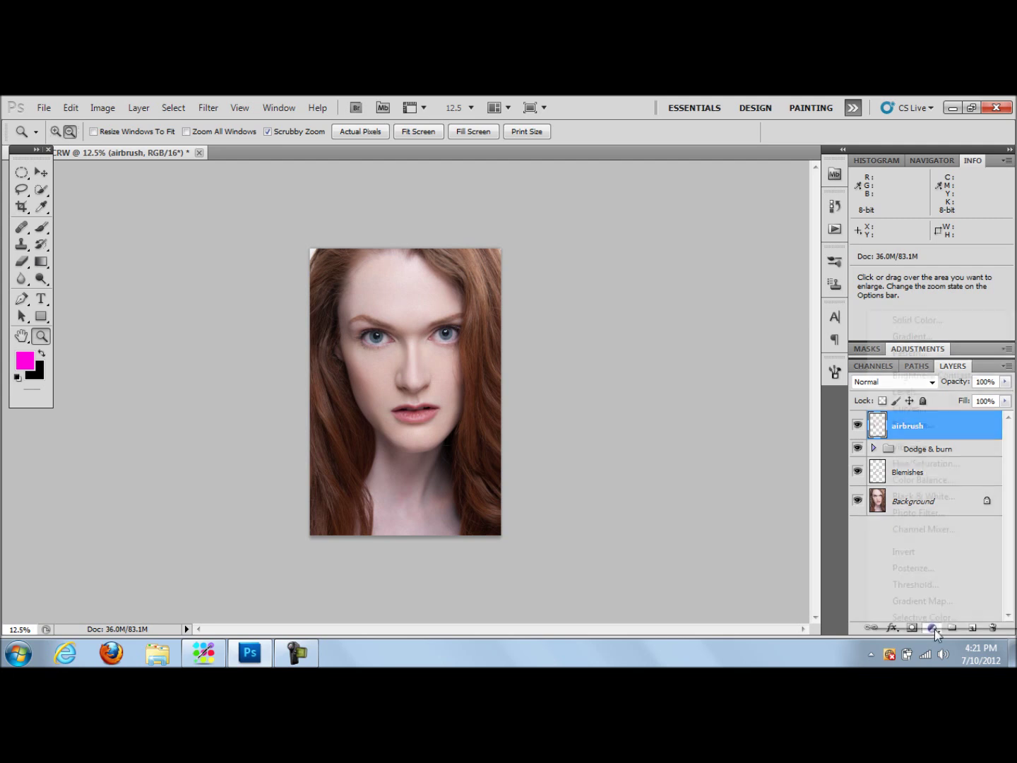
# Add a Curves adjustment layer that darkens input 157 to output 71 and make its layer mask black
pyautogui.click(933, 627)
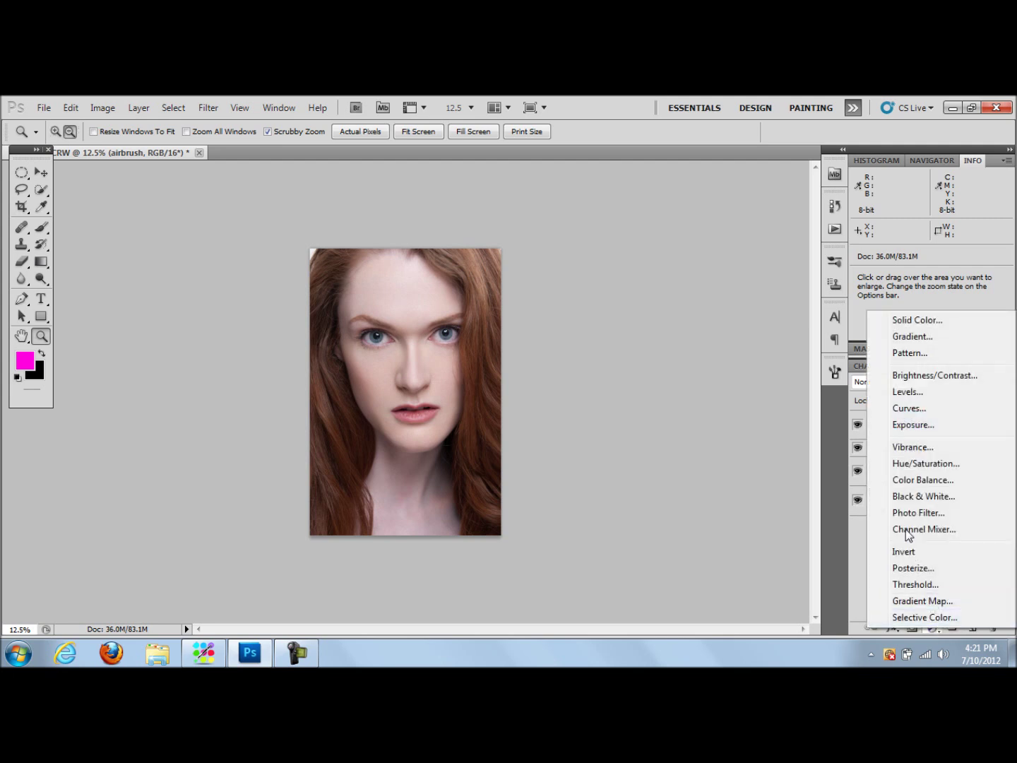
pyautogui.click(921, 410)
pyautogui.moveTo(942, 465); pyautogui.dragTo(954, 493)
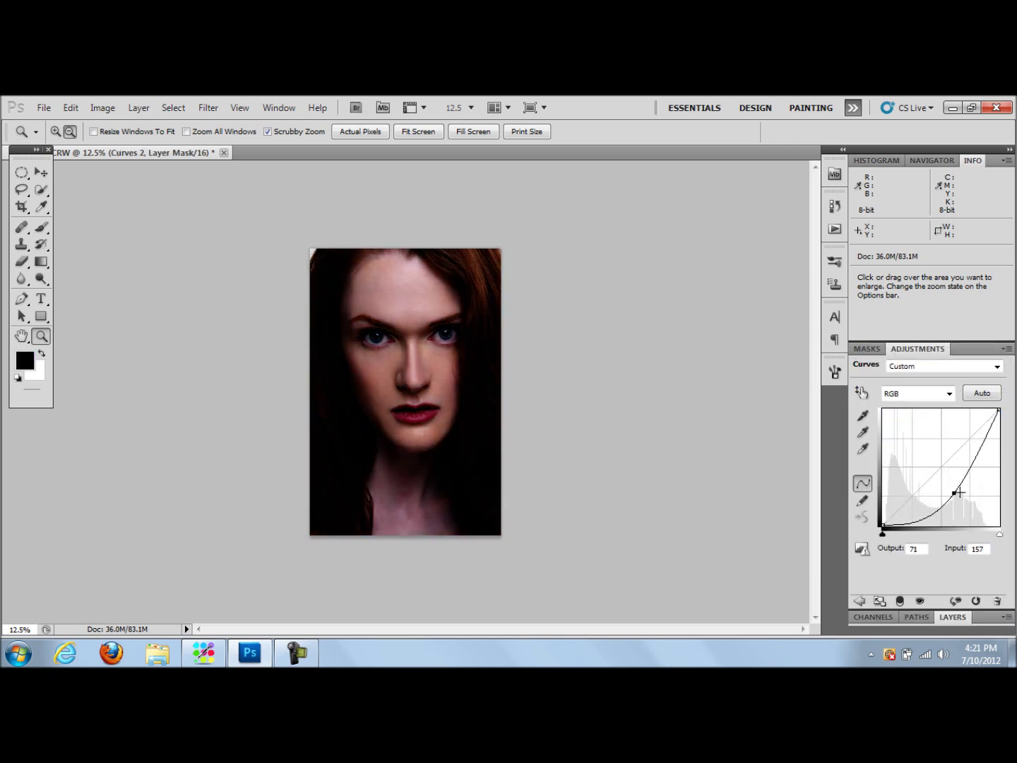
pyautogui.press('\\')
pyautogui.click(951, 617)
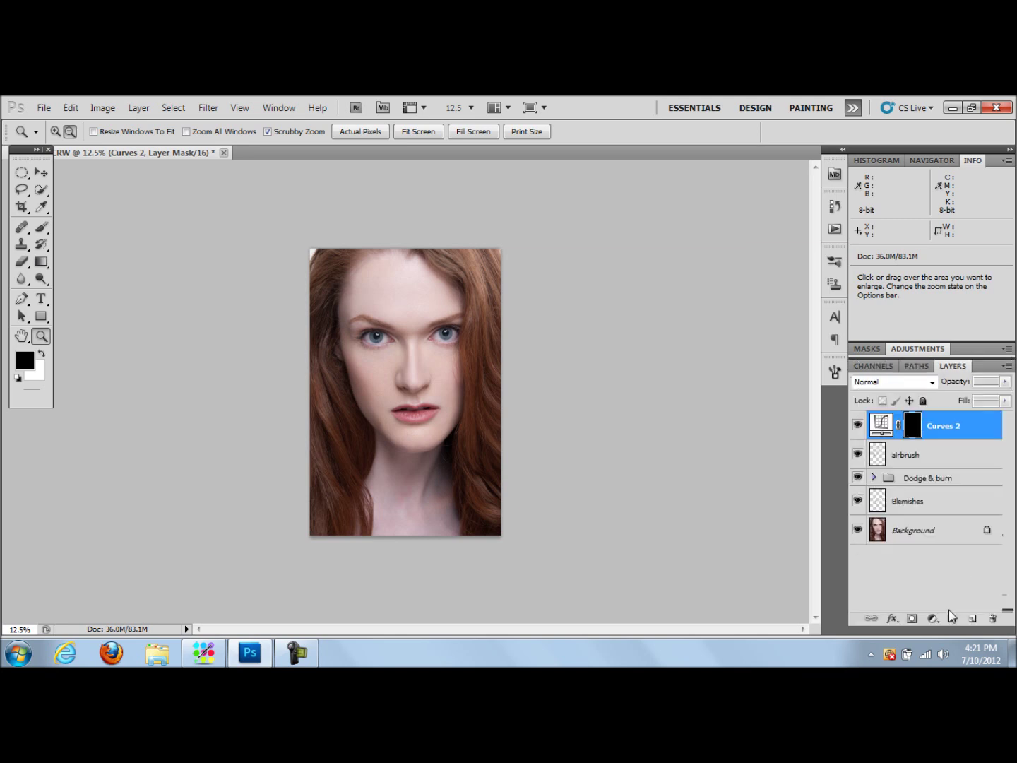
# Rename the new Curves layer as carve dark
pyautogui.doubleClick(944, 427)
pyautogui.write('c')
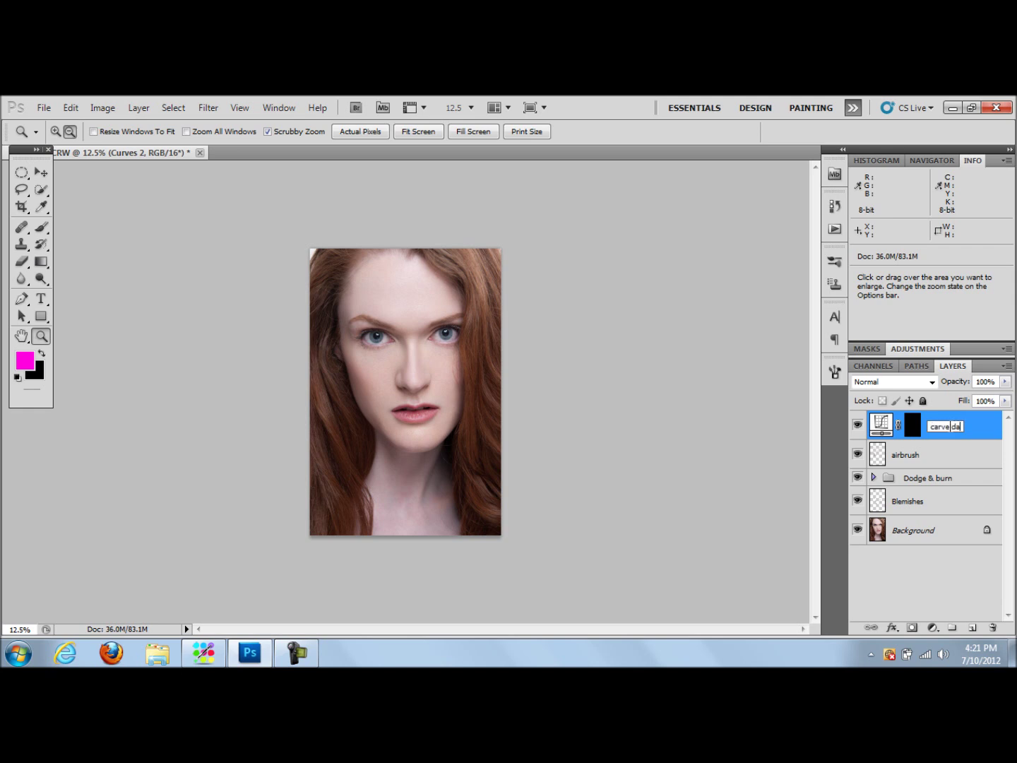
pyautogui.write('arve dark')
pyautogui.press('Return')
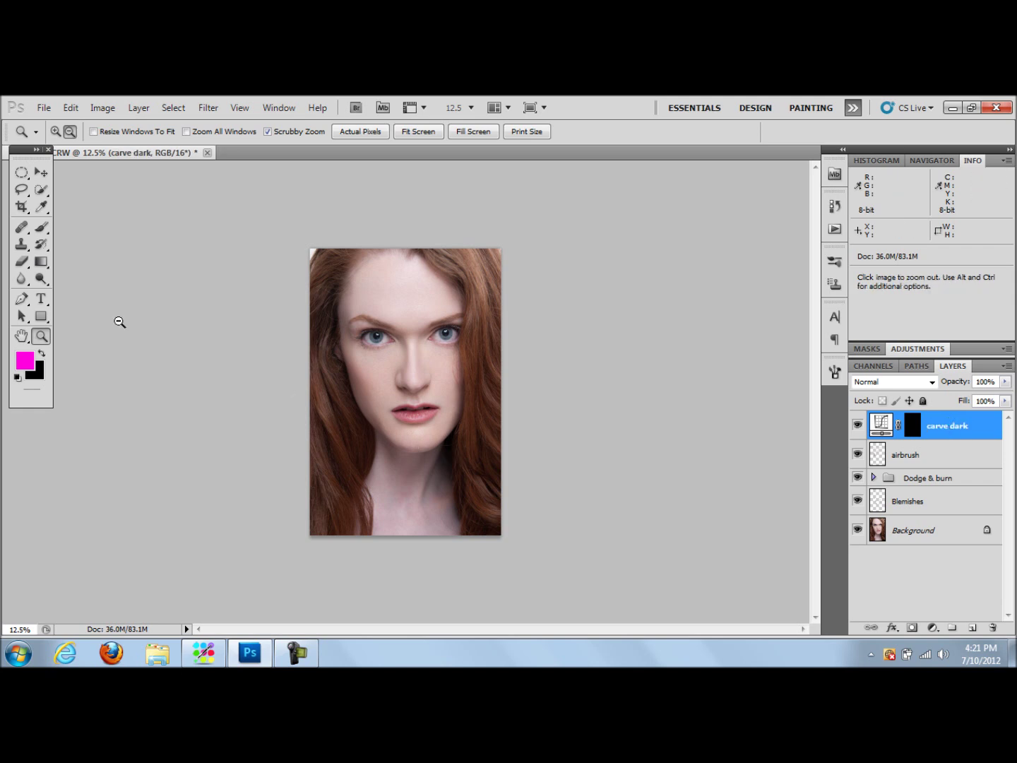
# Target the carve dark layer mask with a white 70-pixel Brush at 10% opacity
pyautogui.scroll(1, 76, 194)
pyautogui.click(56, 131)
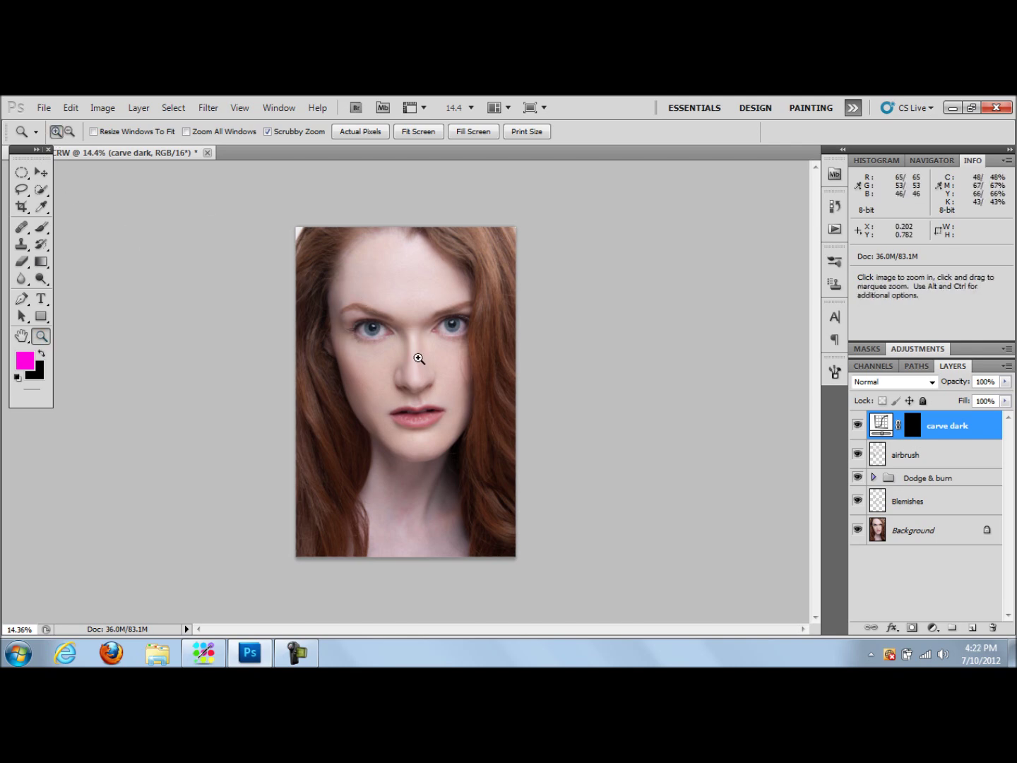
pyautogui.moveTo(423, 385); pyautogui.dragTo(419, 380)
pyautogui.click(419, 380)
pyautogui.press('alt')
pyautogui.keyDown('alt'); pyautogui.click(424, 349); pyautogui.keyUp('alt')
pyautogui.keyDown('alt'); pyautogui.click(421, 358); pyautogui.keyUp('alt')
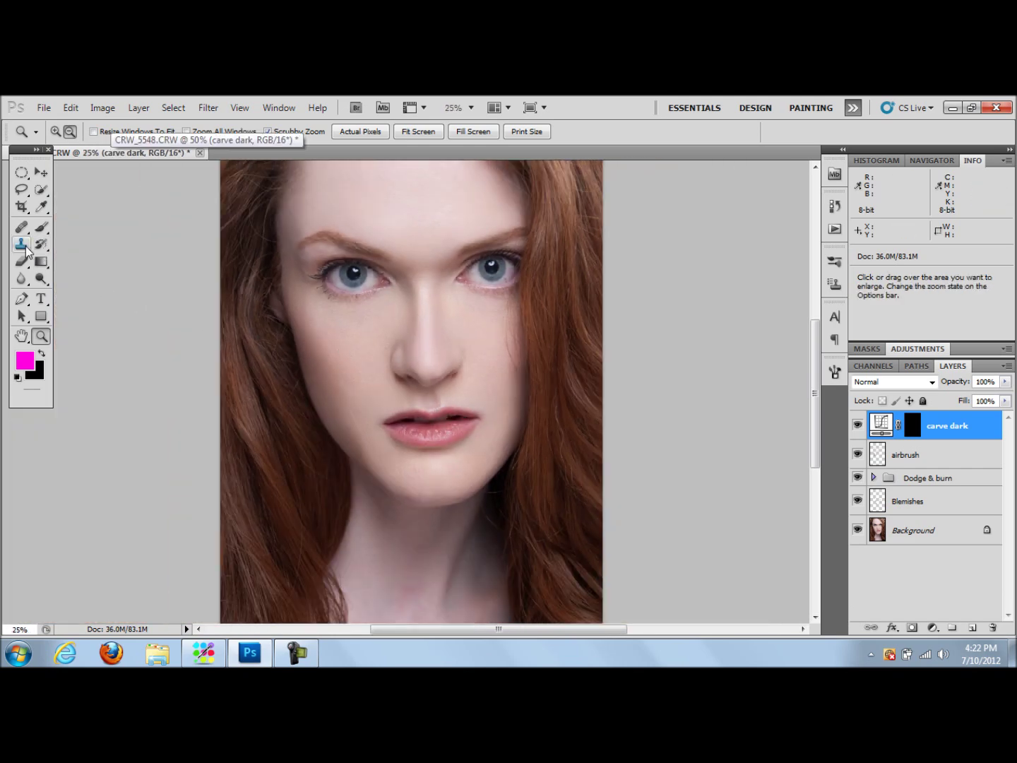
pyautogui.click(42, 226)
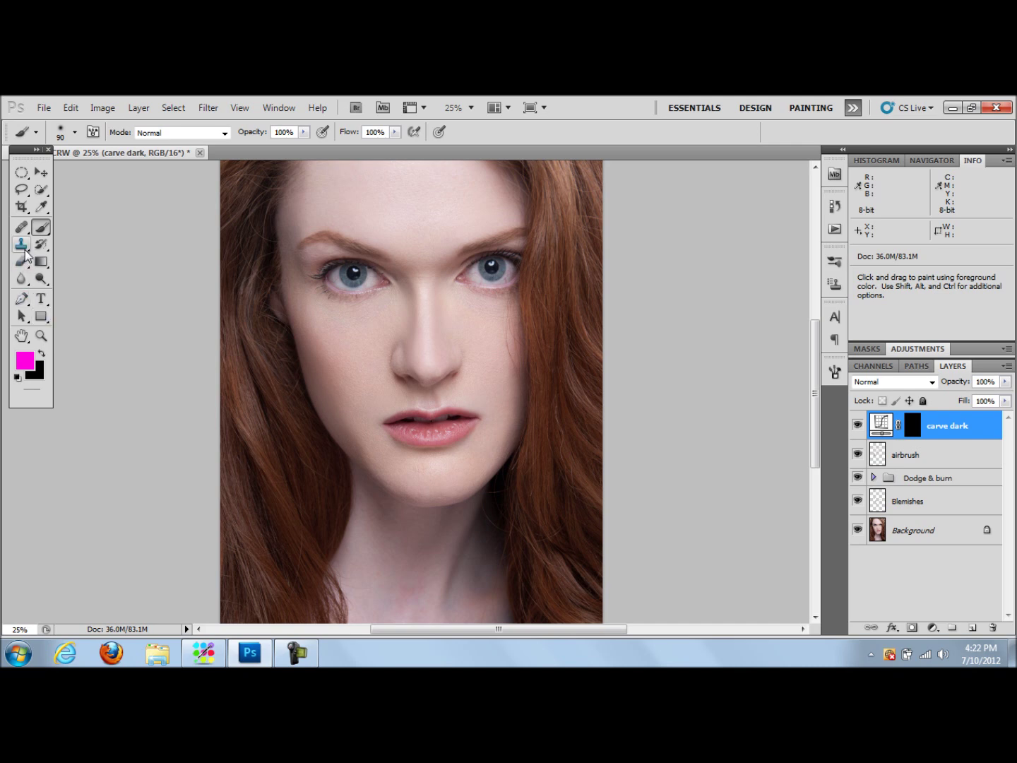
pyautogui.click(914, 432)
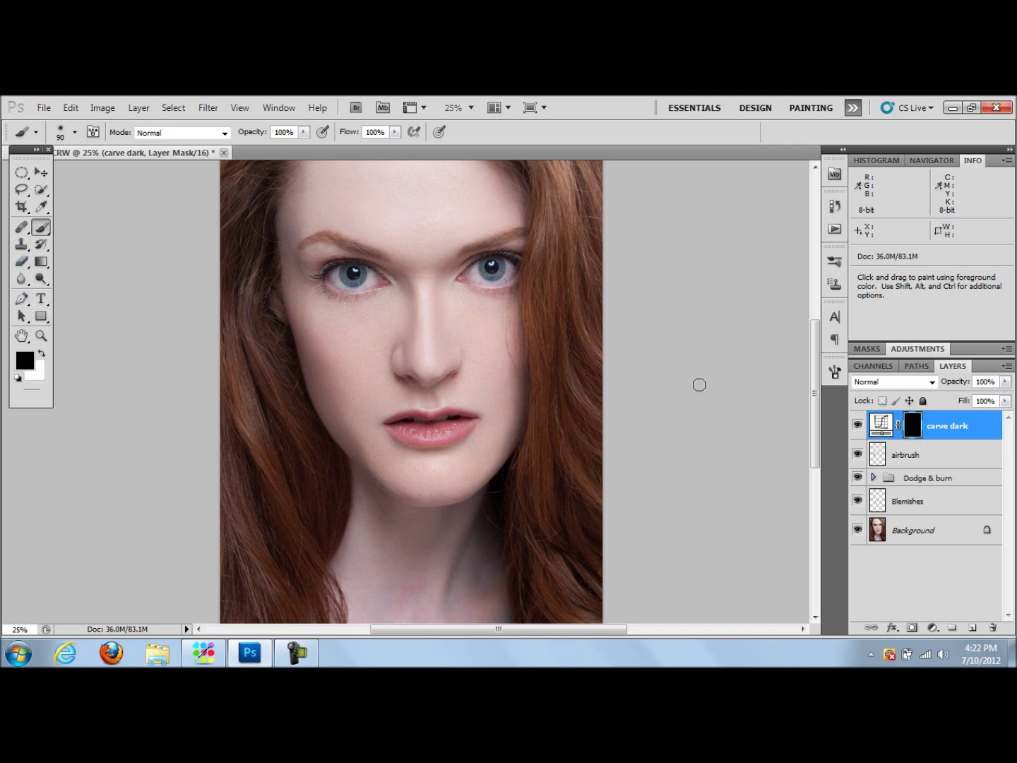
pyautogui.click(42, 353)
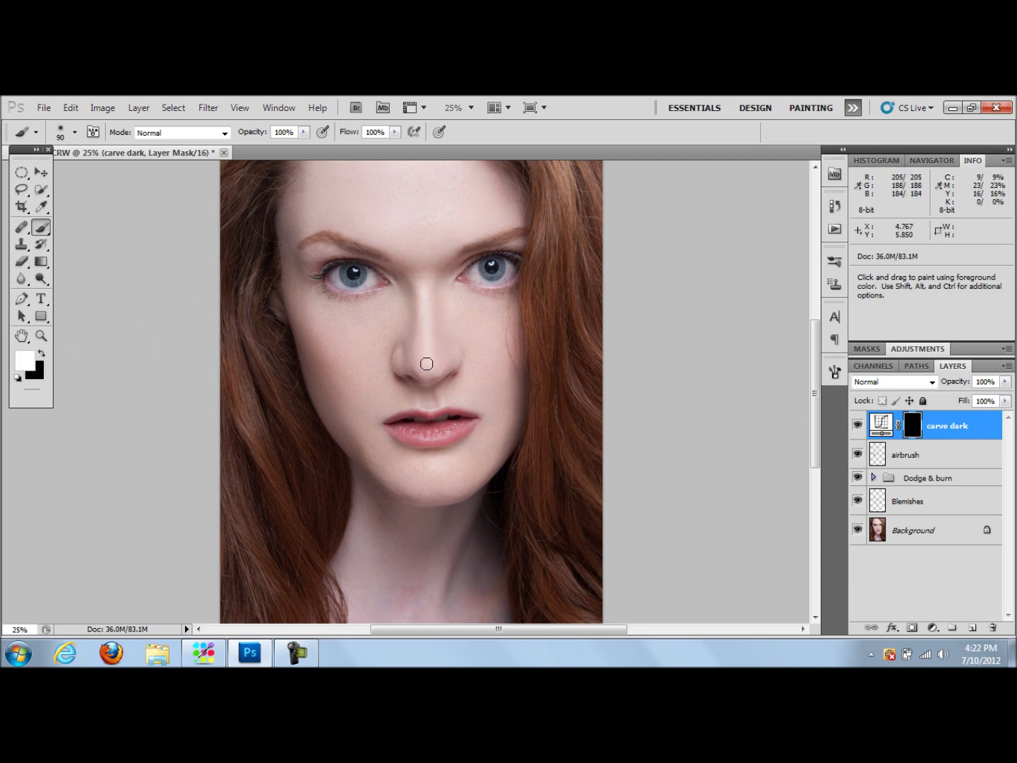
pyautogui.click(304, 132)
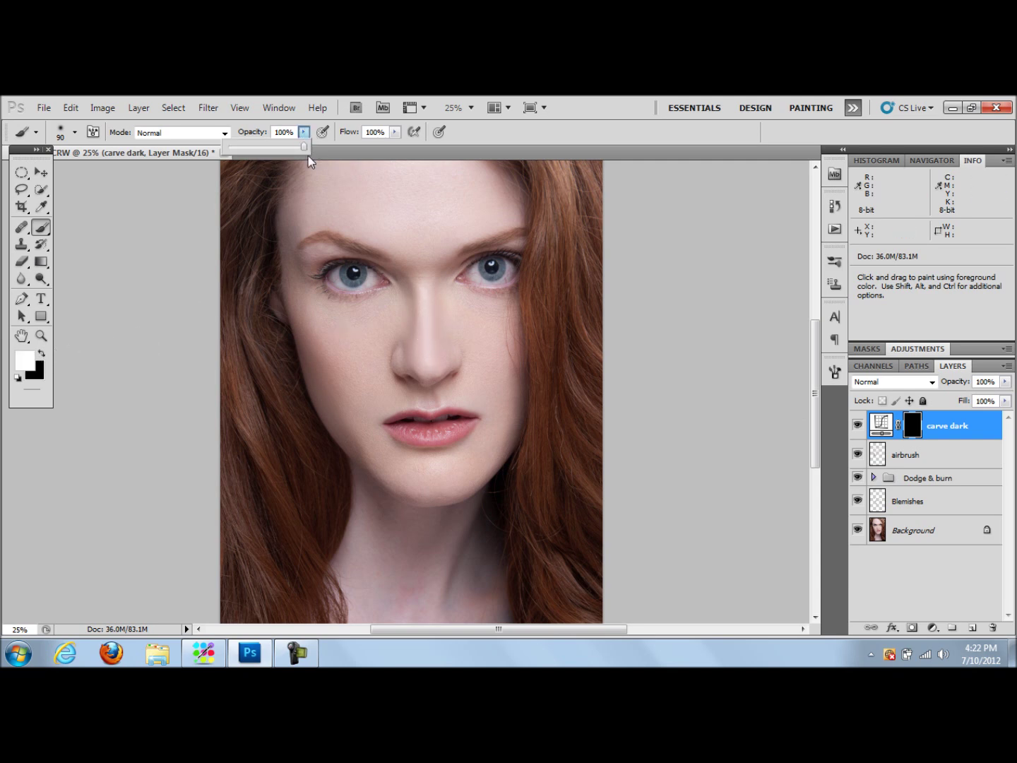
pyautogui.moveTo(245, 149); pyautogui.dragTo(235, 148)
pyautogui.press('[')
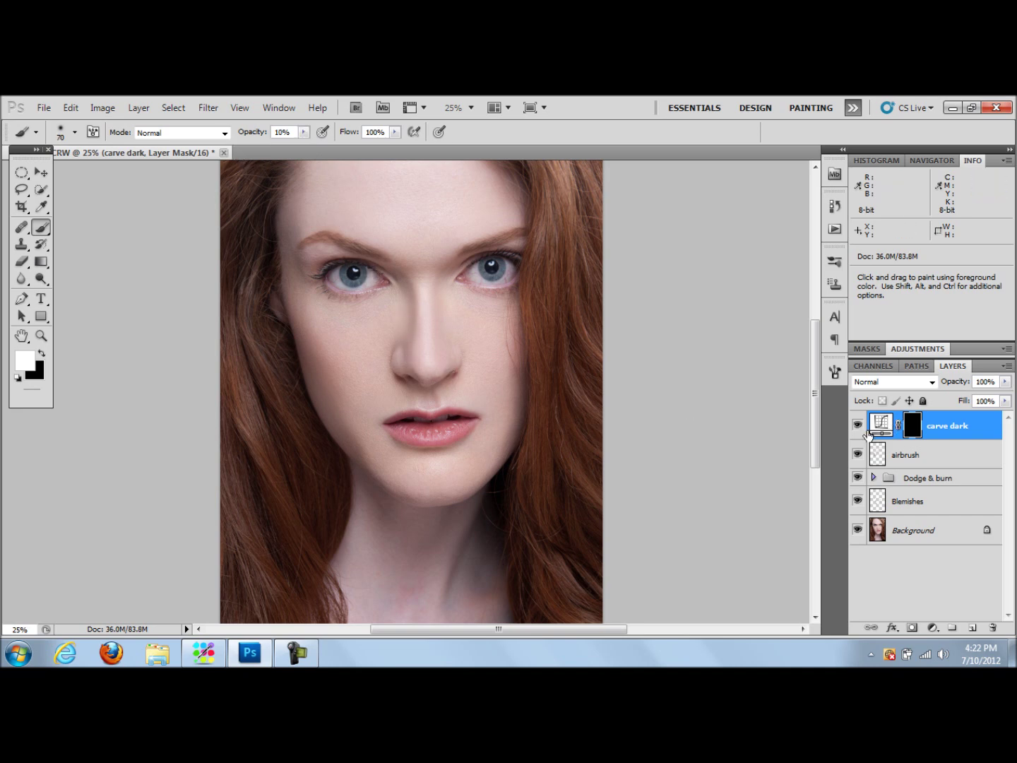
# Lower the Brush opacity to 6% and shade the right side of the nose and the area beneath it on the mask
pyautogui.click(304, 133)
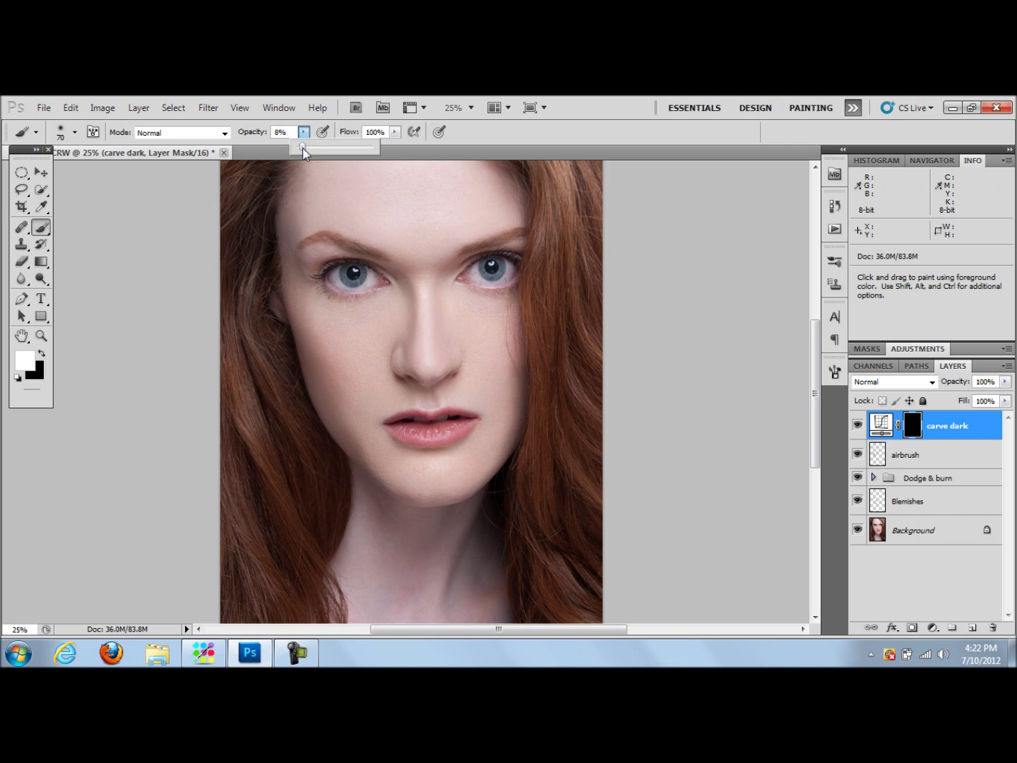
pyautogui.click(412, 296)
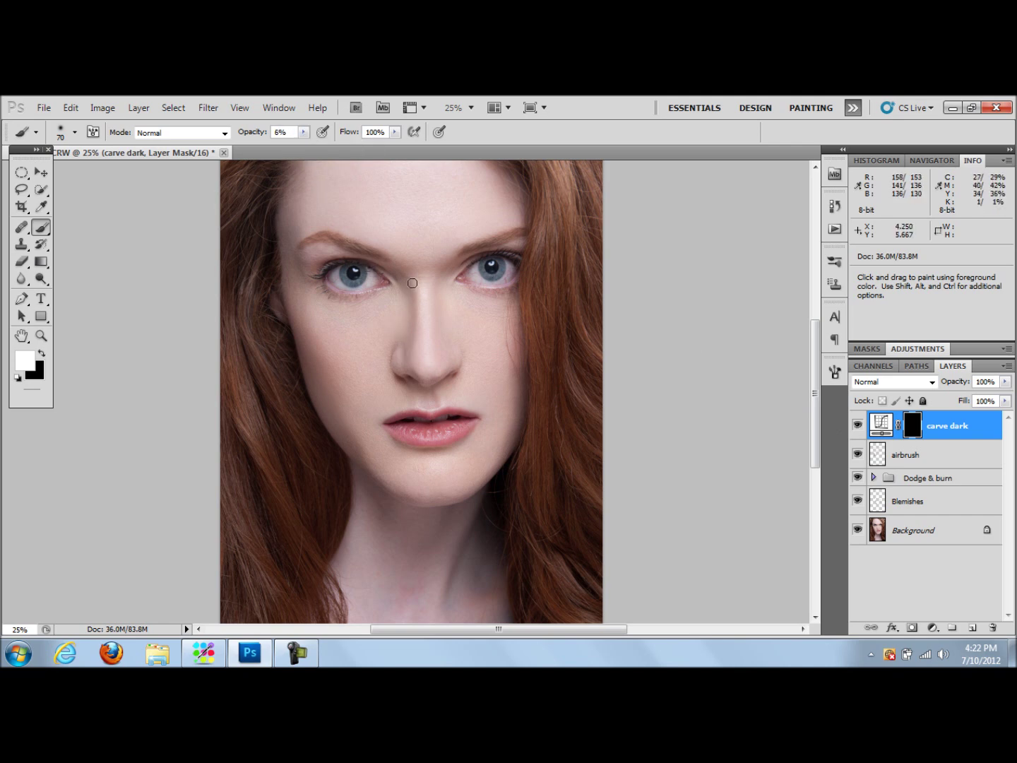
pyautogui.press(']')
pyautogui.press(']')
pyautogui.moveTo(442, 288); pyautogui.dragTo(444, 361)
pyautogui.moveTo(440, 408); pyautogui.dragTo(439, 373)
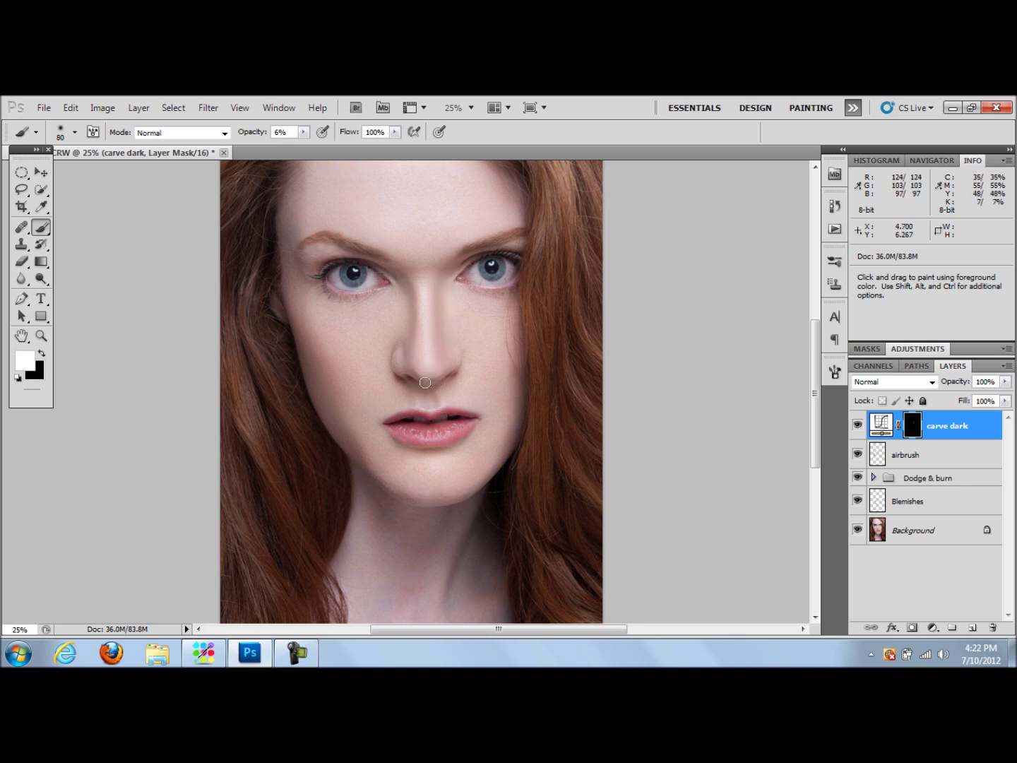
# Enlarge the Brush to 200 pixels and shade the outer cheeks and jawline on both sides of the face
pyautogui.press(']')
pyautogui.press(']')
pyautogui.press(']')
pyautogui.press(']')
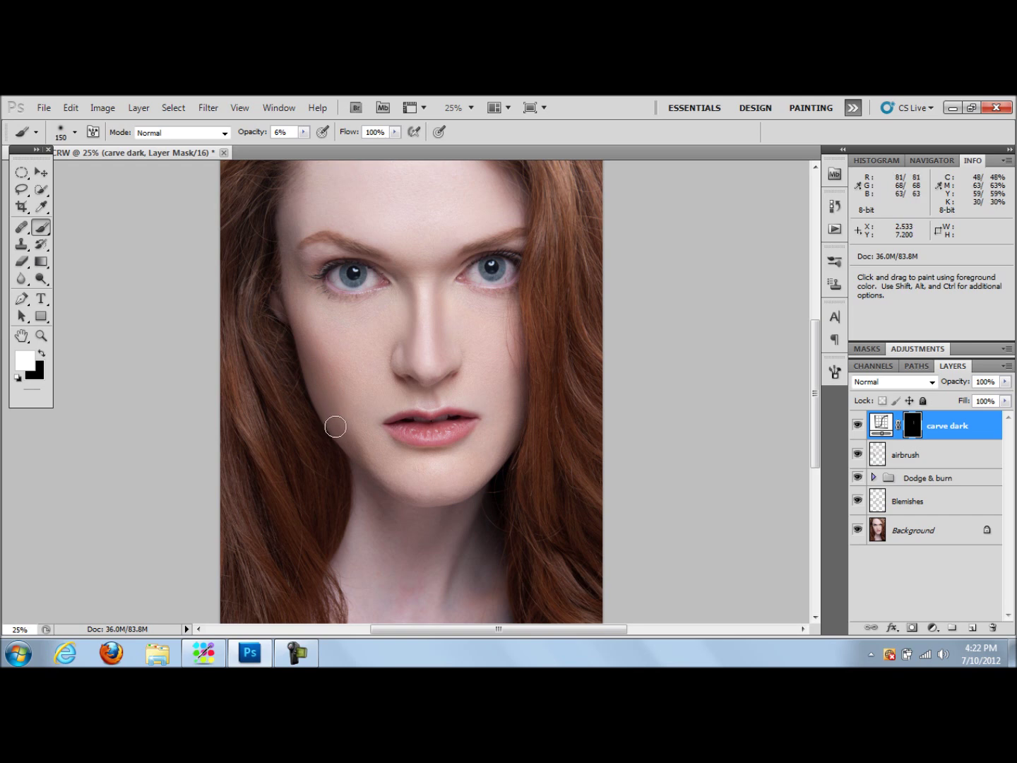
pyautogui.press(']')
pyautogui.press(']')
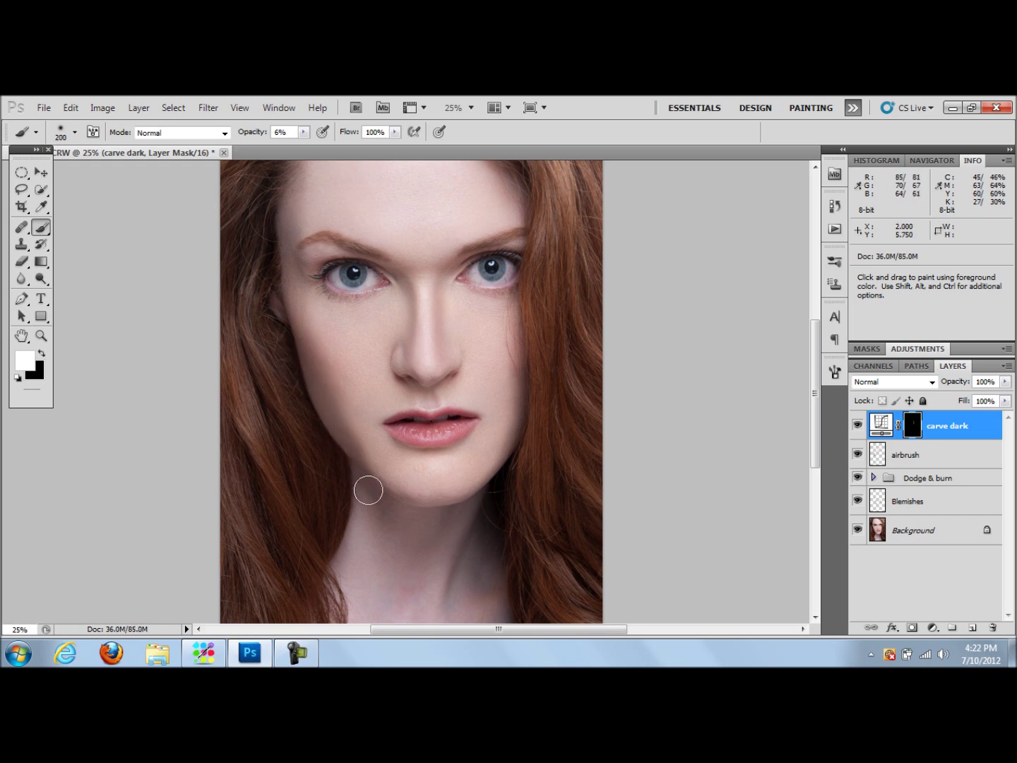
pyautogui.moveTo(526, 370); pyautogui.dragTo(499, 470)
# Shade along the underside of the chin with a 125-pixel Brush and beneath the lower lip with a 70-pixel Brush
pyautogui.press(']')
pyautogui.press('[')
pyautogui.press('[')
pyautogui.press('[')
pyautogui.press('[')
pyautogui.press('[')
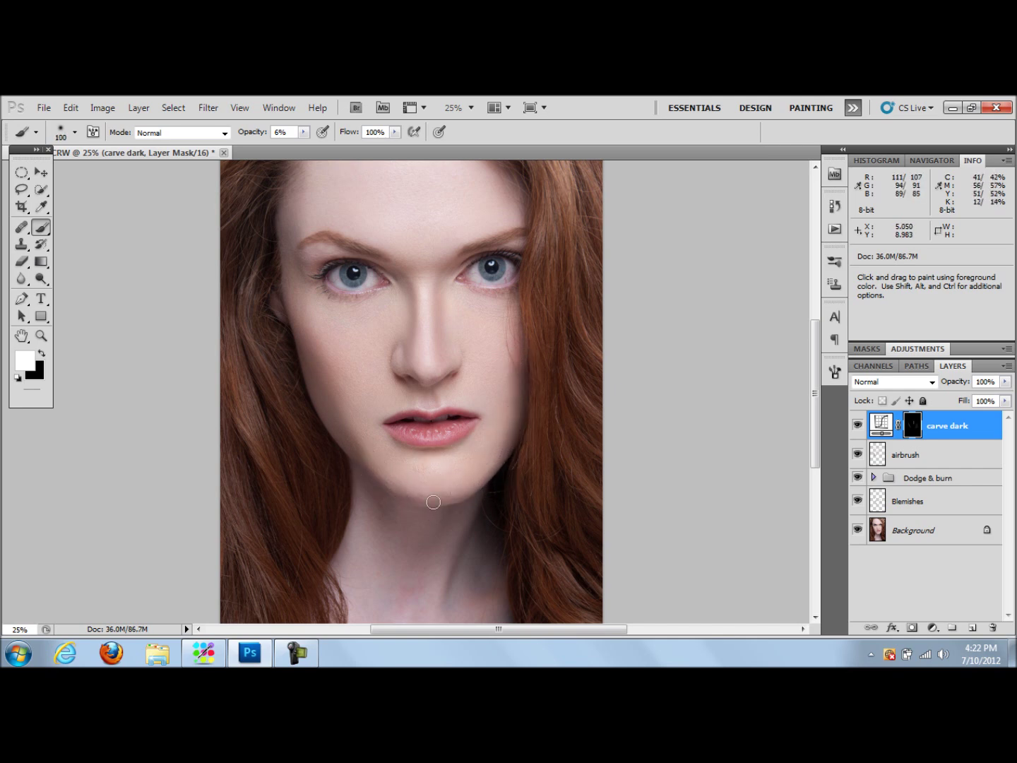
pyautogui.press(']')
pyautogui.moveTo(474, 493)
pyautogui.mouseDown()
pyautogui.moveTo(426, 500)
pyautogui.moveTo(380, 489)
pyautogui.mouseUp()
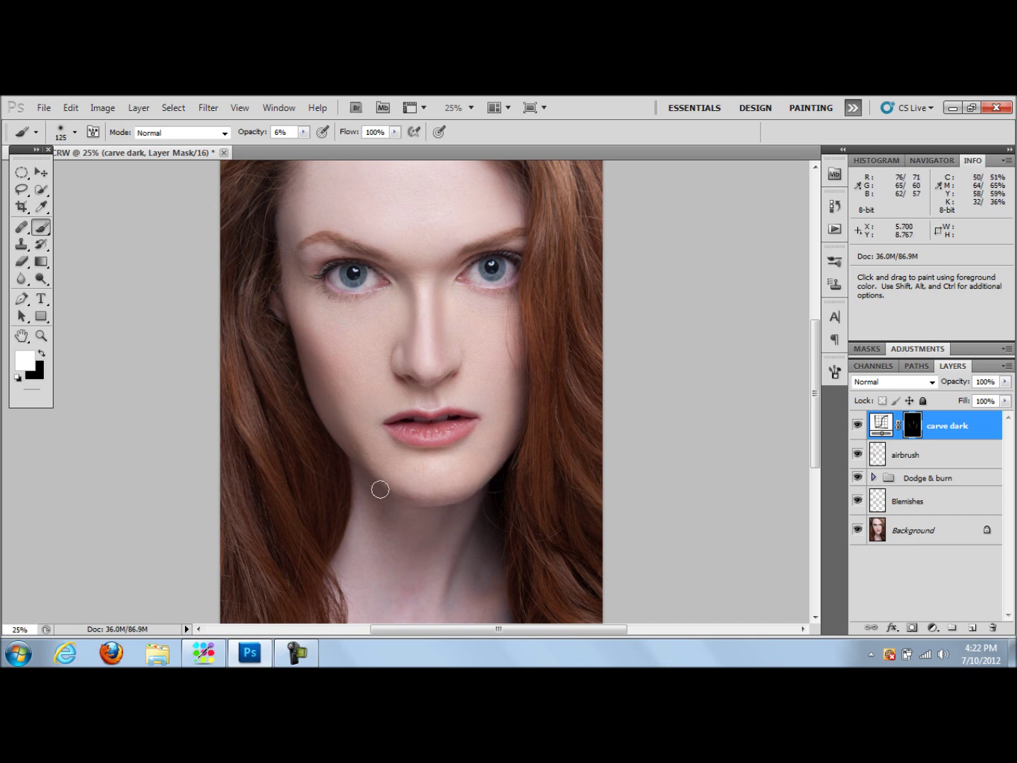
pyautogui.press('[')
pyautogui.press('[')
pyautogui.moveTo(416, 453); pyautogui.dragTo(425, 458)
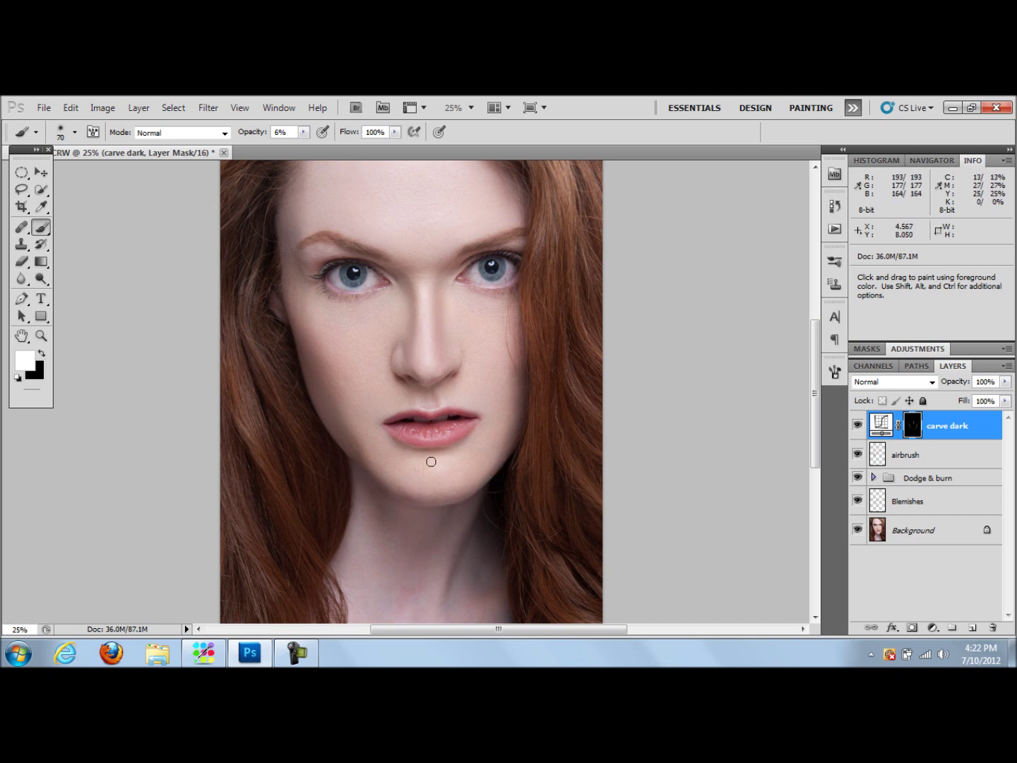
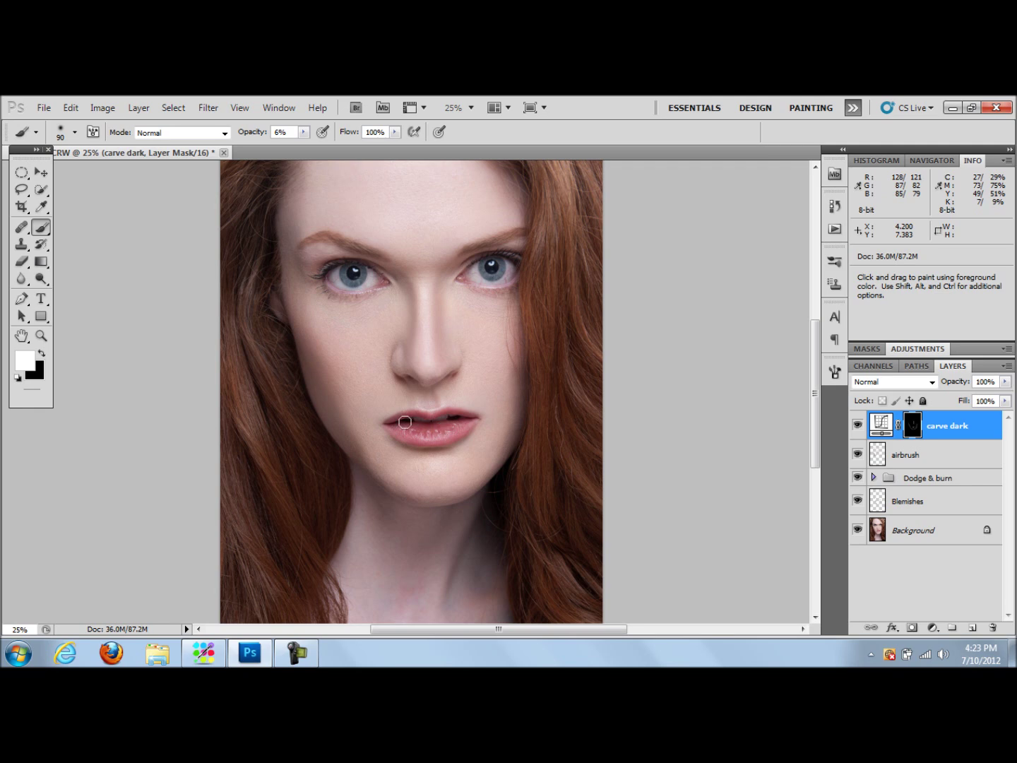
# Shade around the eyes with a 50-pixel Brush, including beneath the left eye's lashes, enlarging it for the right eye
pyautogui.press('[')
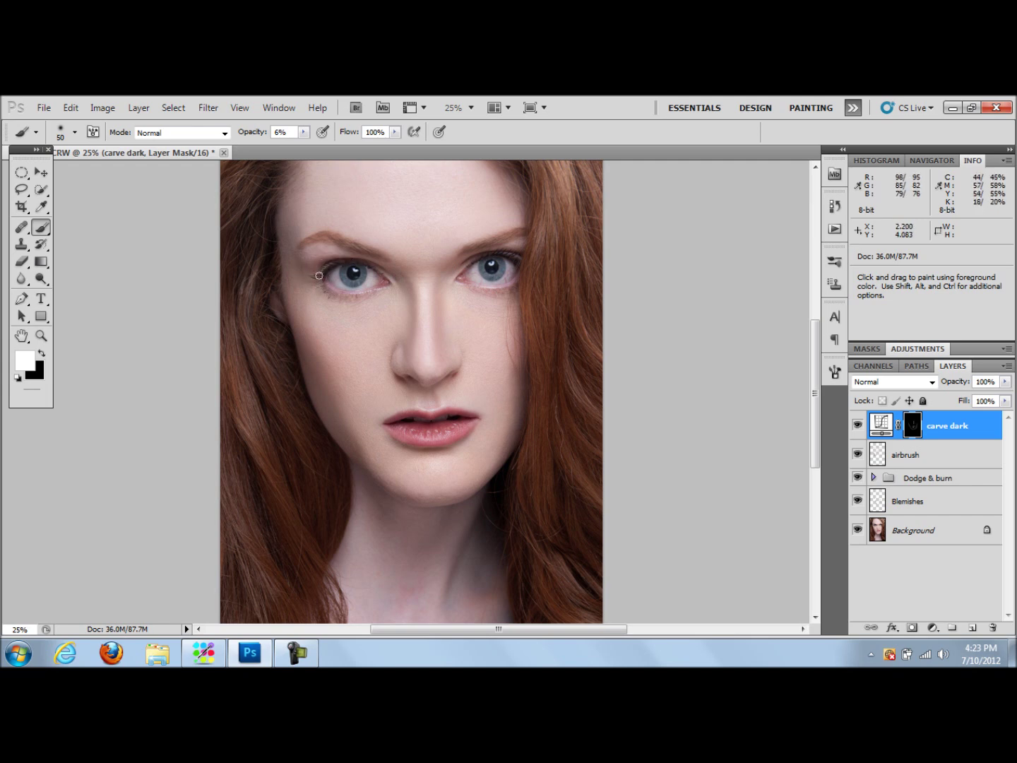
pyautogui.moveTo(329, 293); pyautogui.dragTo(337, 297)
pyautogui.press(']')
pyautogui.press(']')
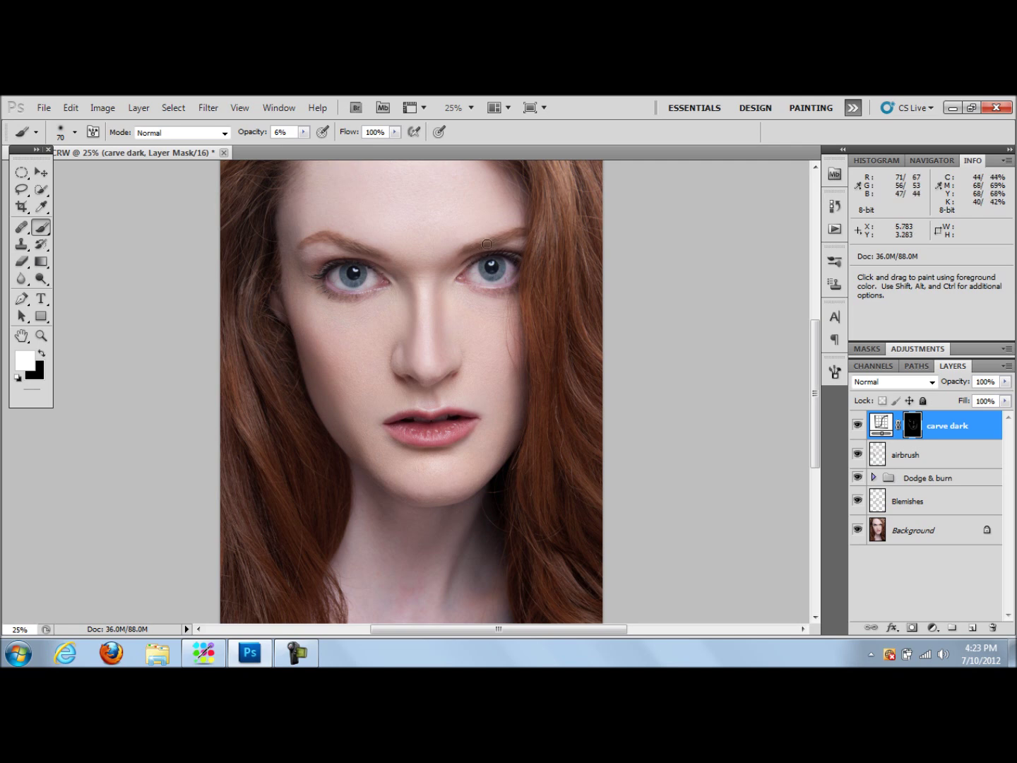
pyautogui.press(']')
# Darken the upper left of the forehead along the hairline with a 400-pixel Brush
pyautogui.click(42, 337)
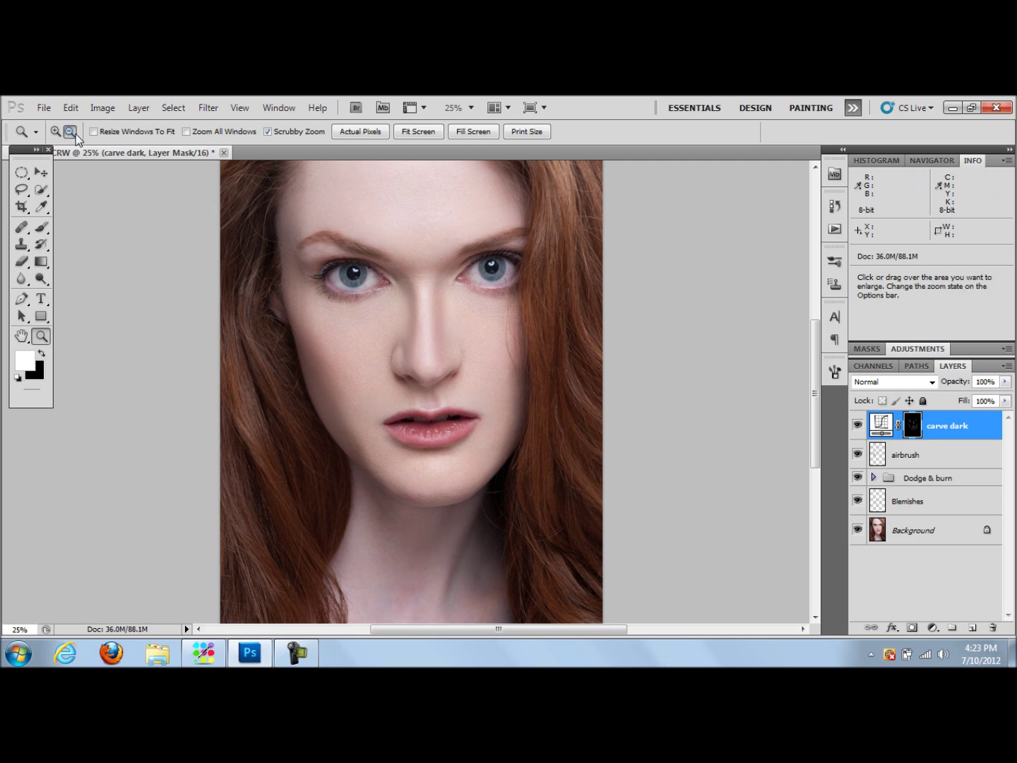
pyautogui.keyDown('alt'); pyautogui.click(403, 338); pyautogui.keyUp('alt')
pyautogui.keyDown('alt'); pyautogui.click(397, 342); pyautogui.keyUp('alt')
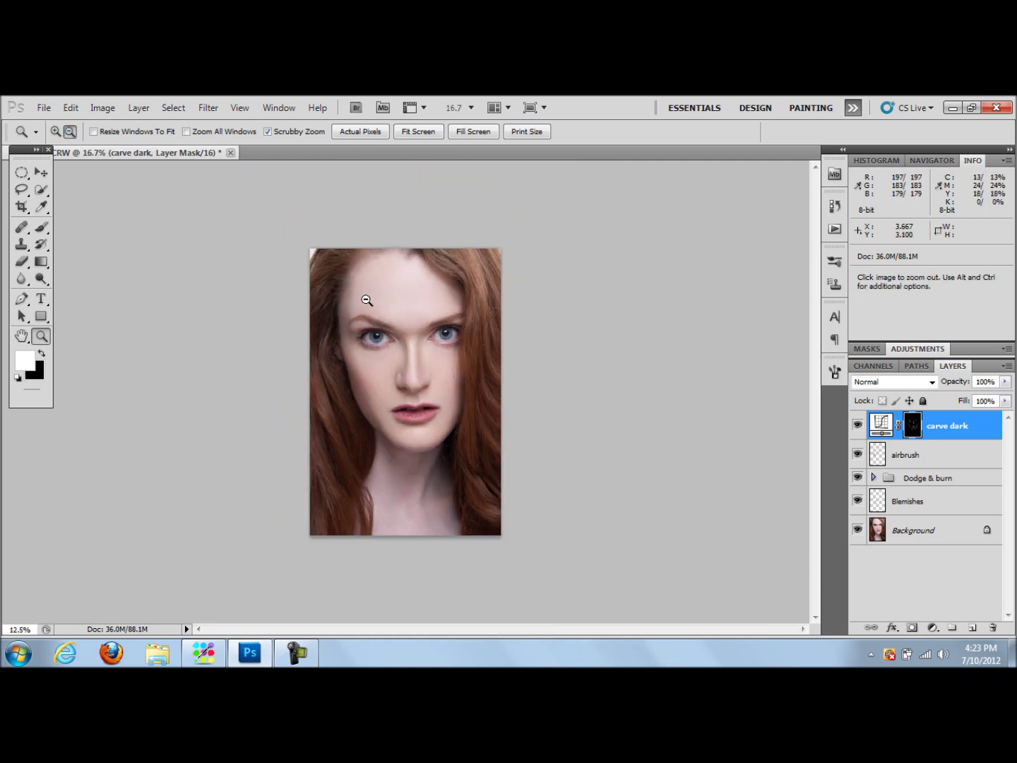
pyautogui.click(41, 227)
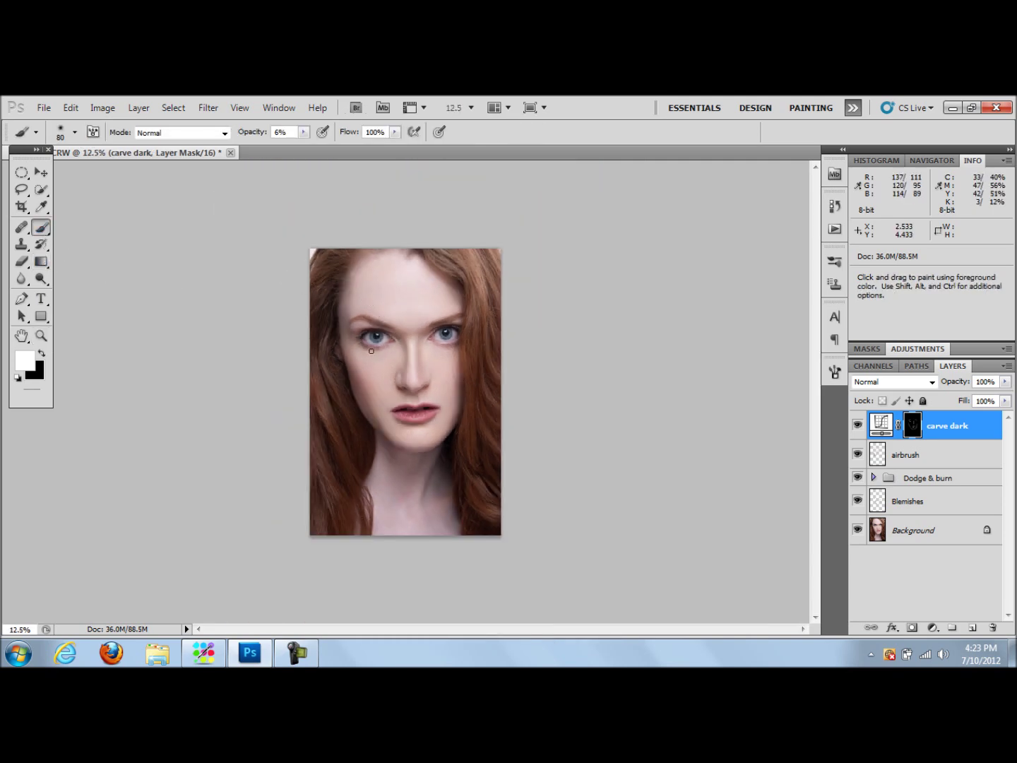
pyautogui.press(']')
pyautogui.press(']')
pyautogui.press(']')
pyautogui.press(']')
pyautogui.press(']')
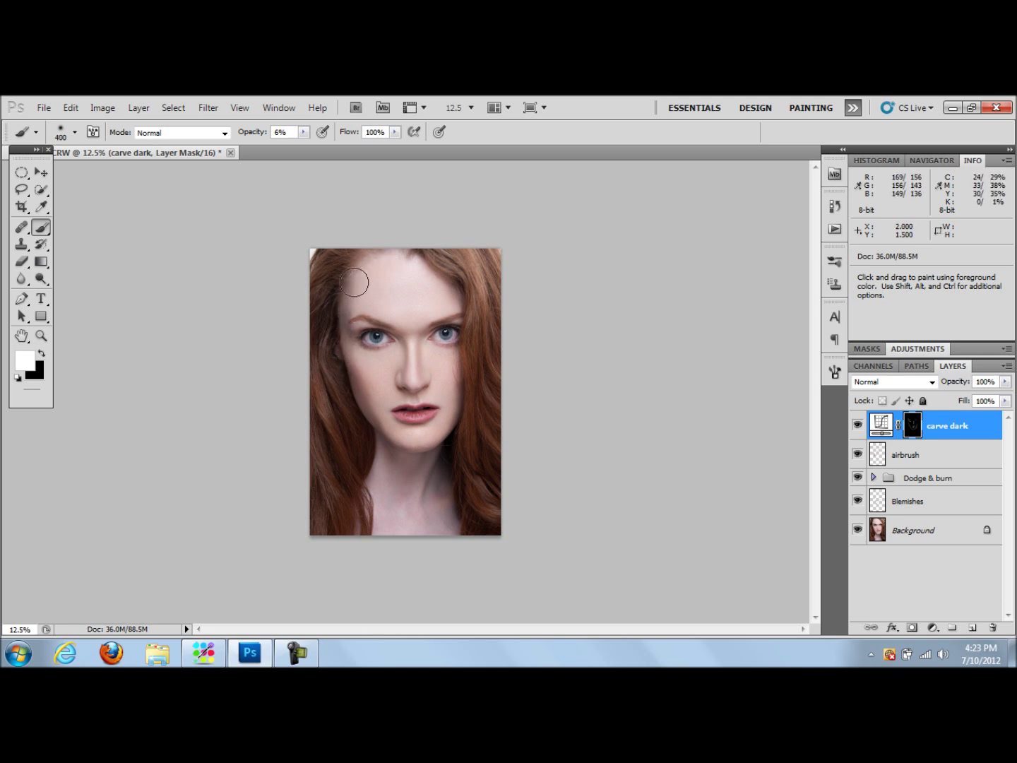
pyautogui.moveTo(360, 277)
pyautogui.mouseDown()
pyautogui.moveTo(442, 280)
pyautogui.moveTo(423, 262)
pyautogui.moveTo(474, 312)
pyautogui.moveTo(442, 281)
pyautogui.moveTo(390, 296)
pyautogui.mouseUp()
# Reduce the Brush to 300 pixels and shade the forehead's edge from the left hairline across to the right-hand hair
pyautogui.press('[')
pyautogui.press('[')
pyautogui.press('[')
pyautogui.press(']')
pyautogui.press(']')
pyautogui.moveTo(365, 273)
pyautogui.mouseDown()
pyautogui.moveTo(456, 292)
pyautogui.moveTo(461, 310)
pyautogui.moveTo(456, 302)
pyautogui.moveTo(496, 318)
pyautogui.mouseUp()
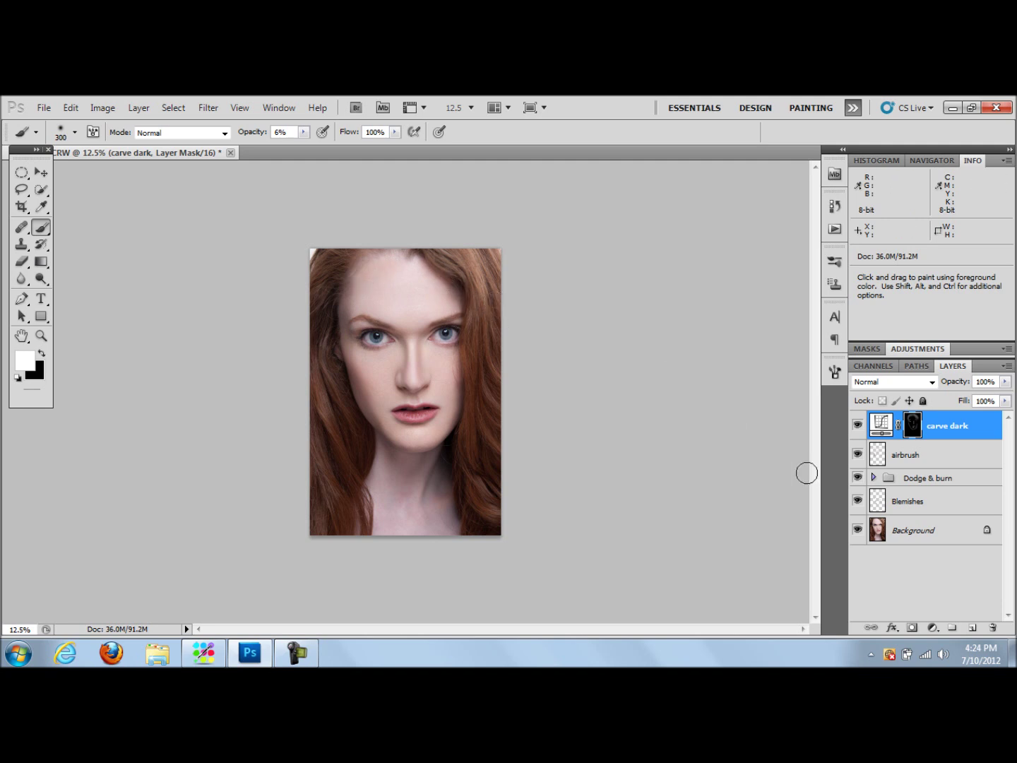
# Compare the portrait with the carve dark layer hidden and shown, and against the original Background layer
pyautogui.click(858, 424)
pyautogui.click(858, 425)
pyautogui.press('alt')
pyautogui.keyDown('alt'); pyautogui.click(858, 530); pyautogui.keyUp('alt')
pyautogui.keyDown('alt'); pyautogui.click(859, 531); pyautogui.keyUp('alt')
pyautogui.keyDown('alt'); pyautogui.click(859, 532); pyautogui.keyUp('alt')
pyautogui.keyDown('alt'); pyautogui.click(860, 532); pyautogui.keyUp('alt')
# Darken the base of the neck beside the left-hand hair with a 300-pixel white Brush at 6% opacity
pyautogui.press('[')
pyautogui.press('[')
pyautogui.press('[')
pyautogui.press(']')
pyautogui.press(']')
pyautogui.press(']')
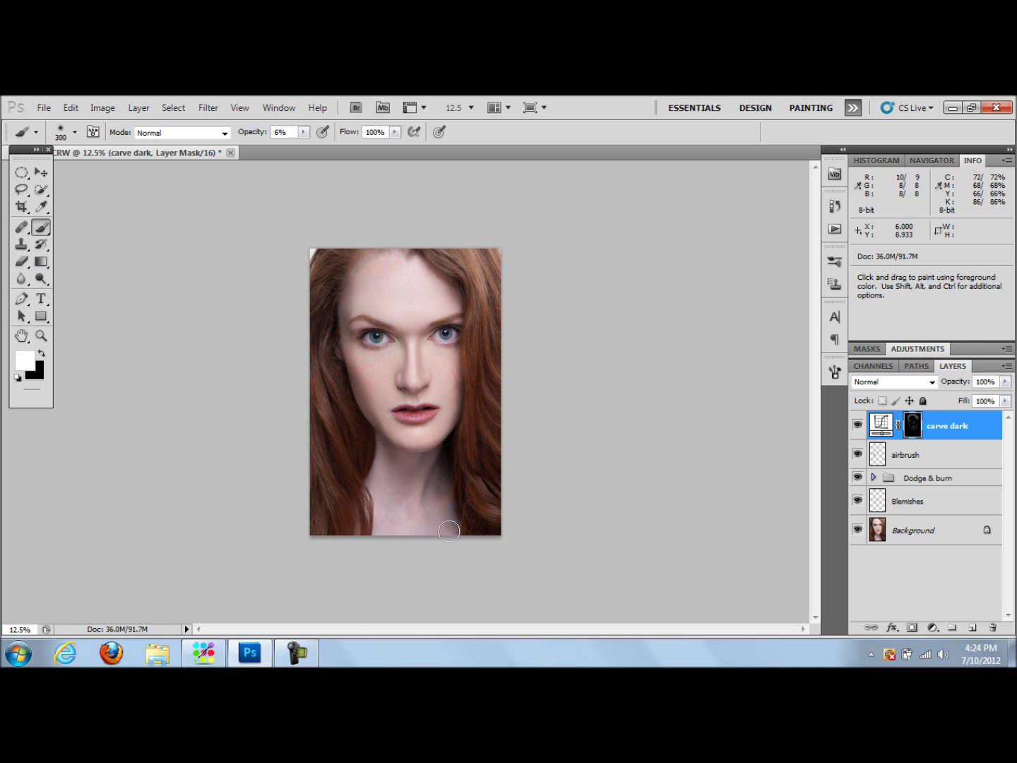
pyautogui.moveTo(367, 508)
pyautogui.mouseDown()
pyautogui.moveTo(369, 535)
pyautogui.moveTo(392, 523)
pyautogui.mouseUp()
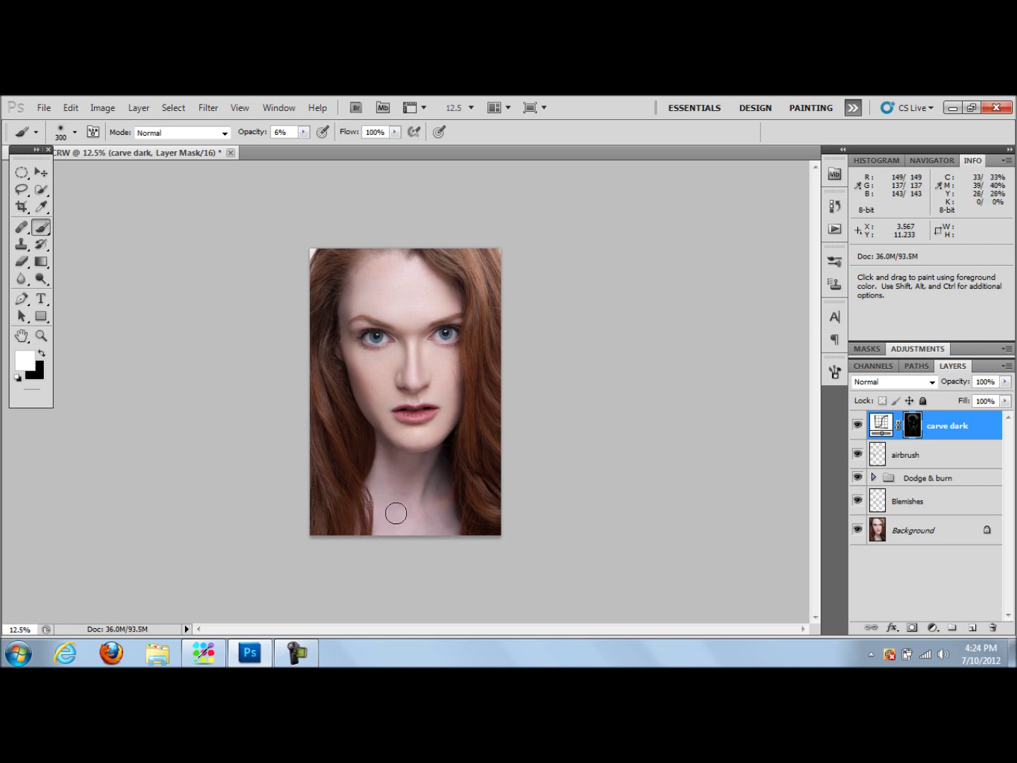
# Reduce the Brush to 100 pixels and compare the portrait with the carve dark layer hidden and shown
pyautogui.press('[')
pyautogui.press('[')
pyautogui.press('[')
pyautogui.press('[')
pyautogui.press('[')
pyautogui.press('[')
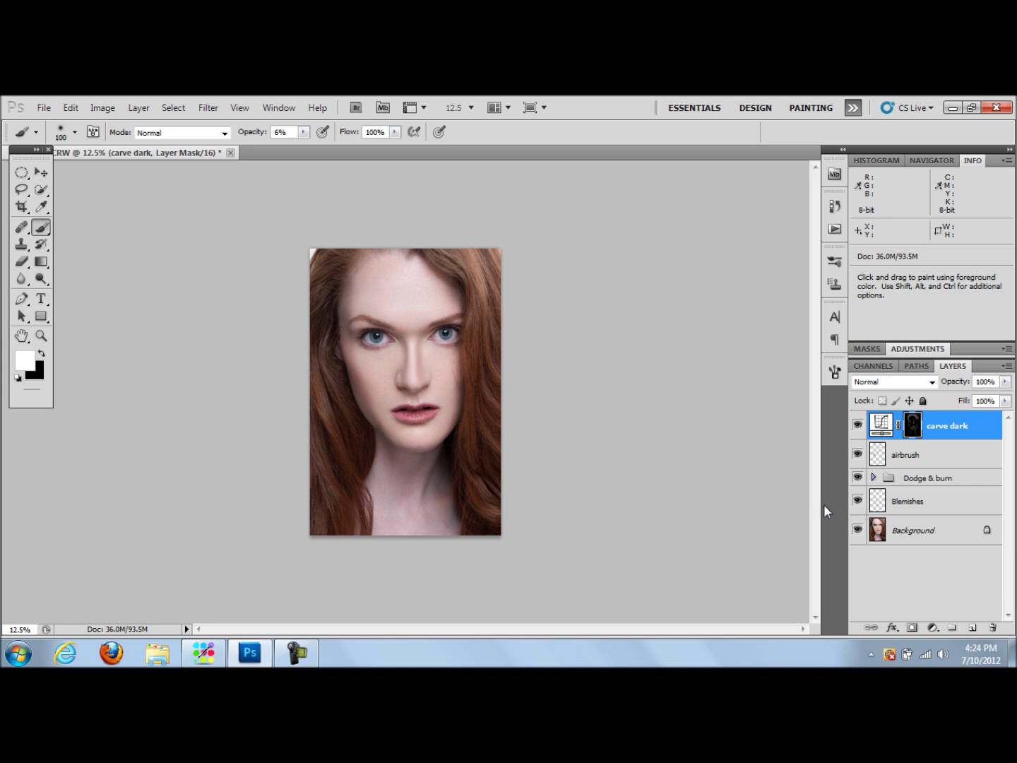
pyautogui.click(859, 429)
pyautogui.click(858, 427)
# Set the Brush to black at 58% opacity and 175 pixels, and recheck the carve dark layer by toggling its visibility
pyautogui.click(303, 132)
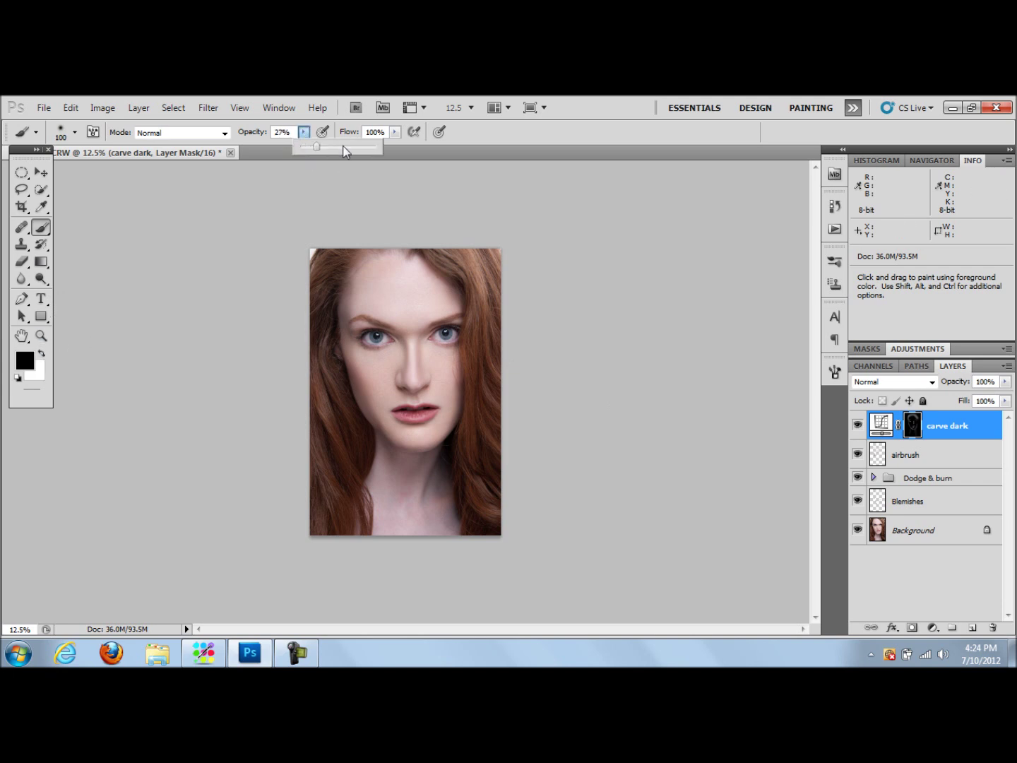
pyautogui.moveTo(306, 146); pyautogui.dragTo(343, 146)
pyautogui.click(363, 406)
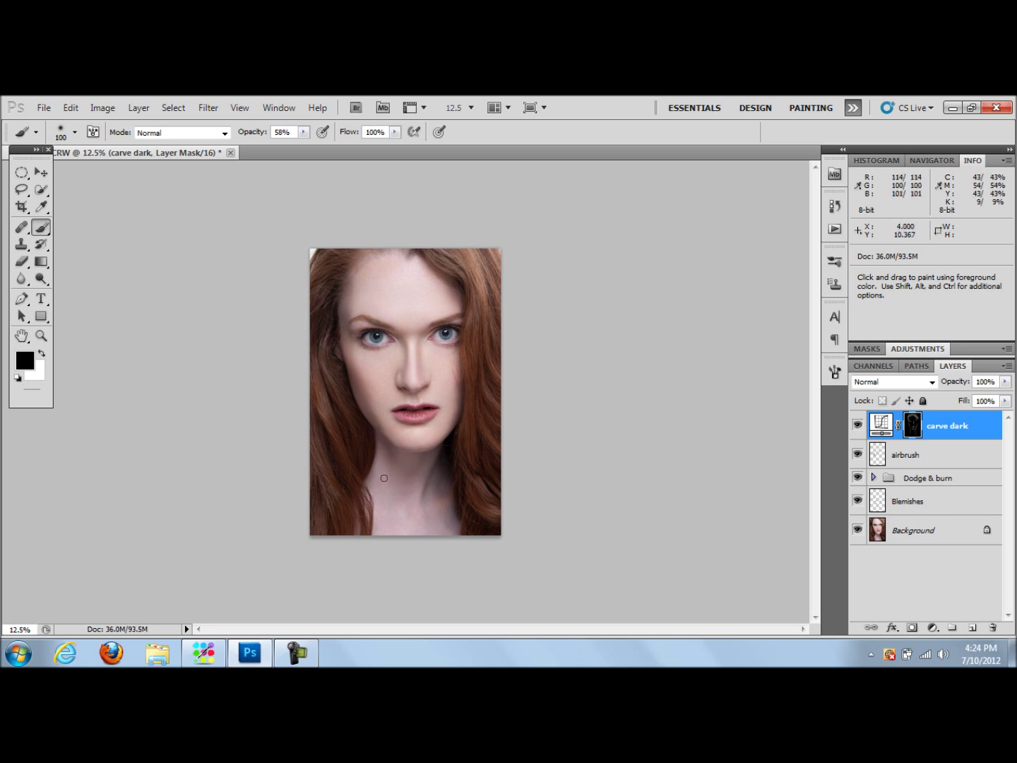
pyautogui.press(']')
pyautogui.press(']')
pyautogui.press(']')
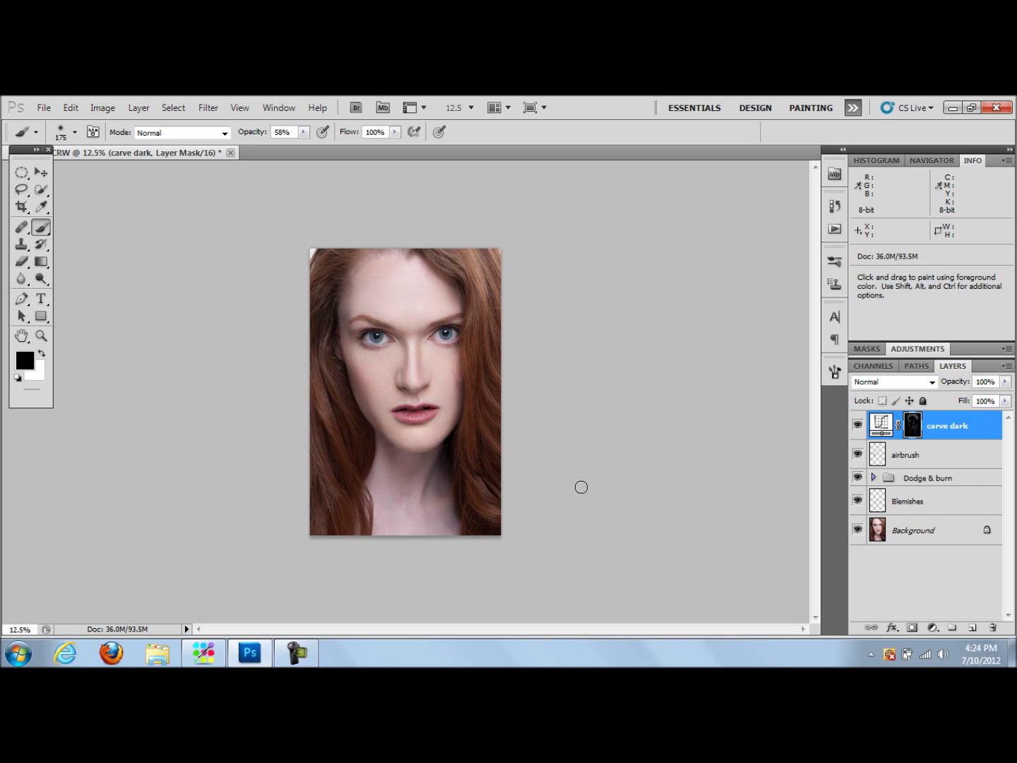
pyautogui.click(858, 425)
pyautogui.click(858, 425)
# Add a Curves adjustment layer that brightens the midtones from input 102 to output 153, and invert its mask to black
pyautogui.click(931, 627)
pyautogui.click(914, 407)
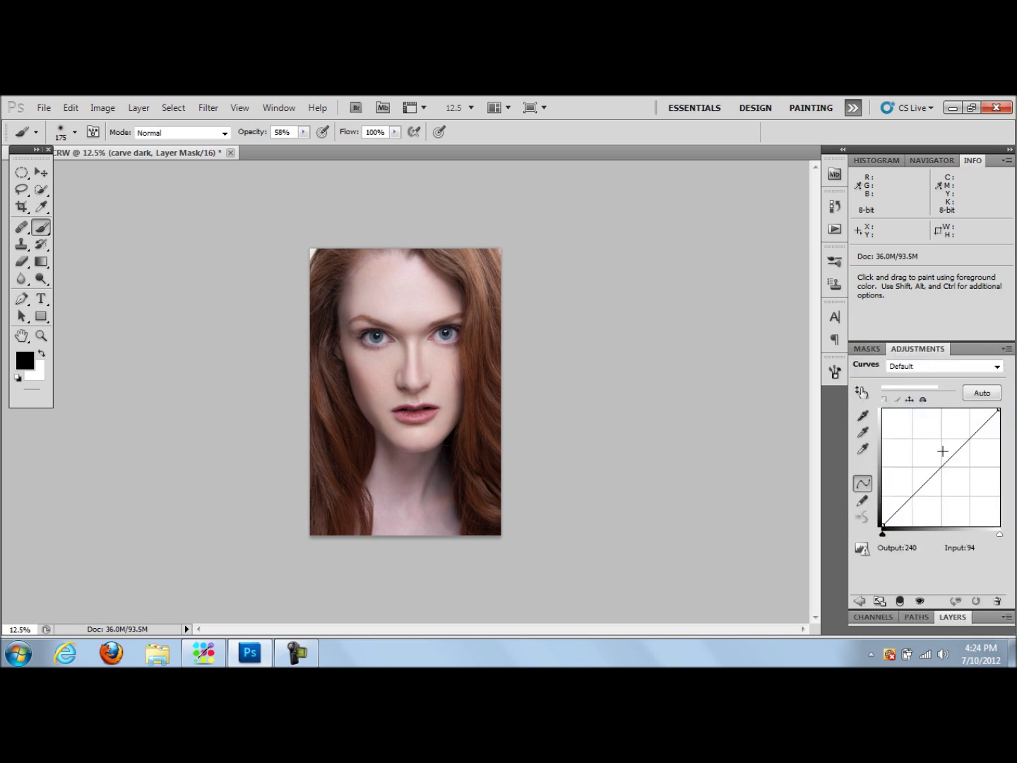
pyautogui.moveTo(938, 467); pyautogui.dragTo(928, 455)
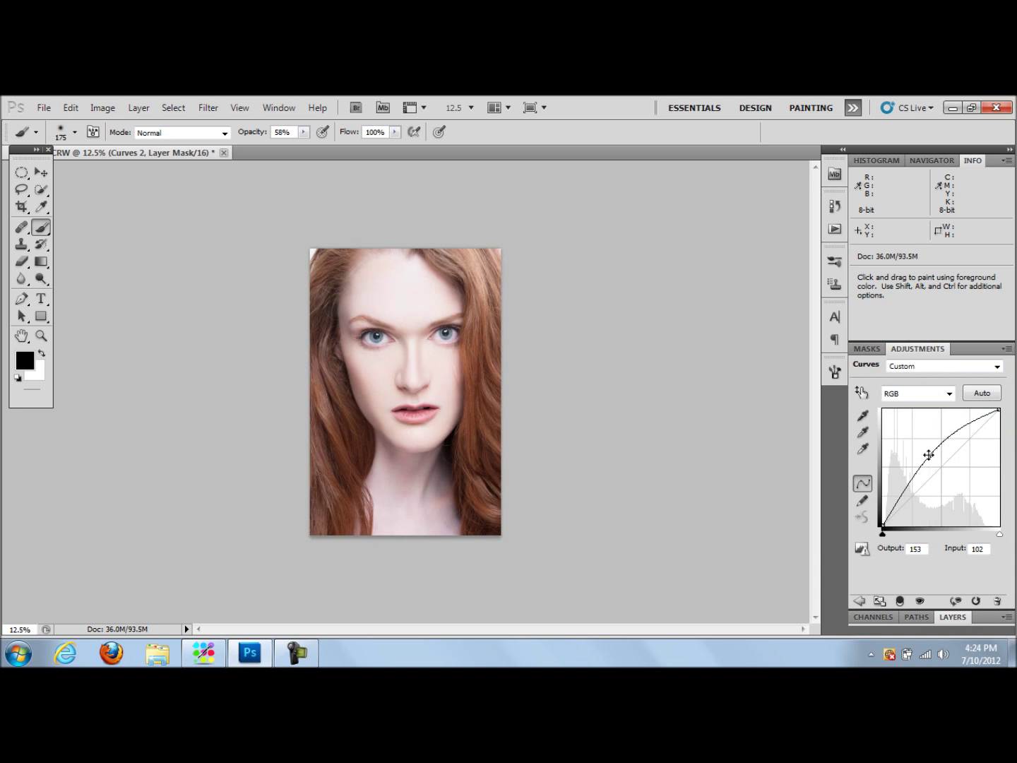
pyautogui.hotkey('ctrl', 'i')
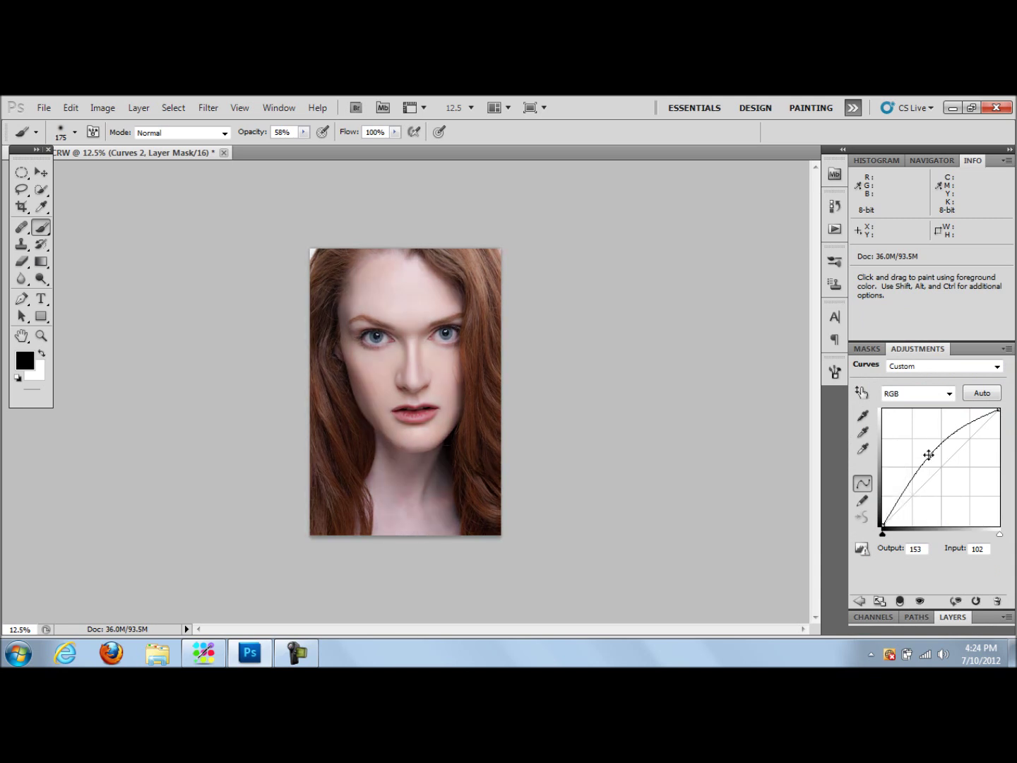
# Rename the new Curves layer carve light
pyautogui.click(950, 617)
pyautogui.doubleClick(946, 425)
pyautogui.press('BackSpace')
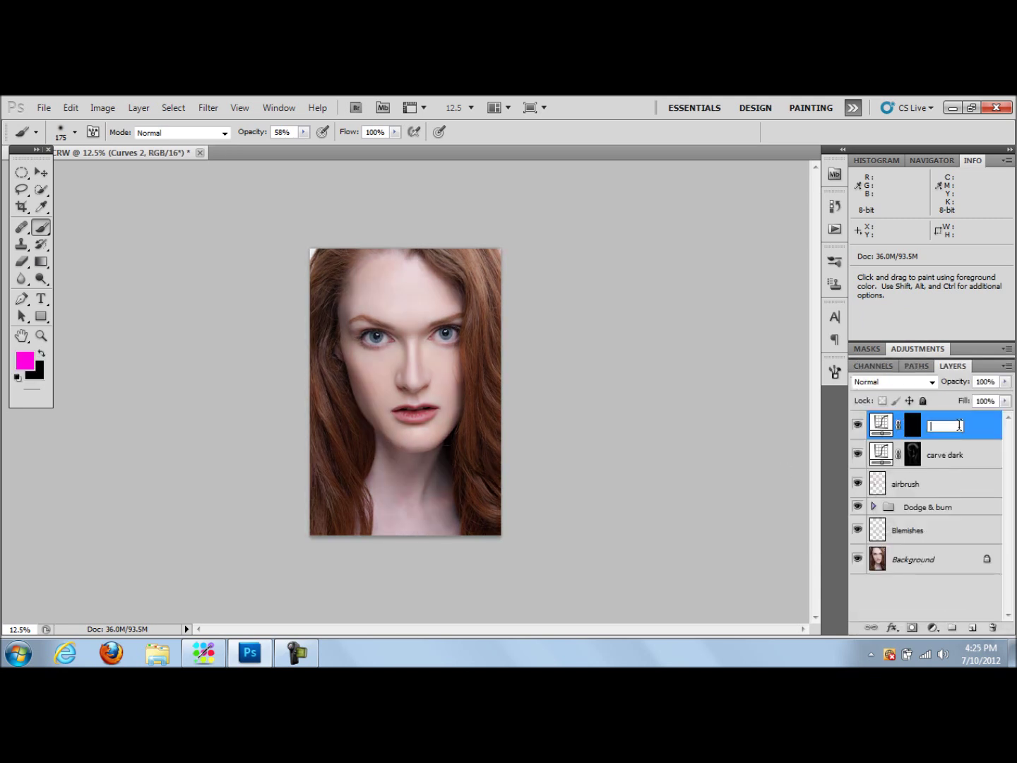
pyautogui.press('Return')
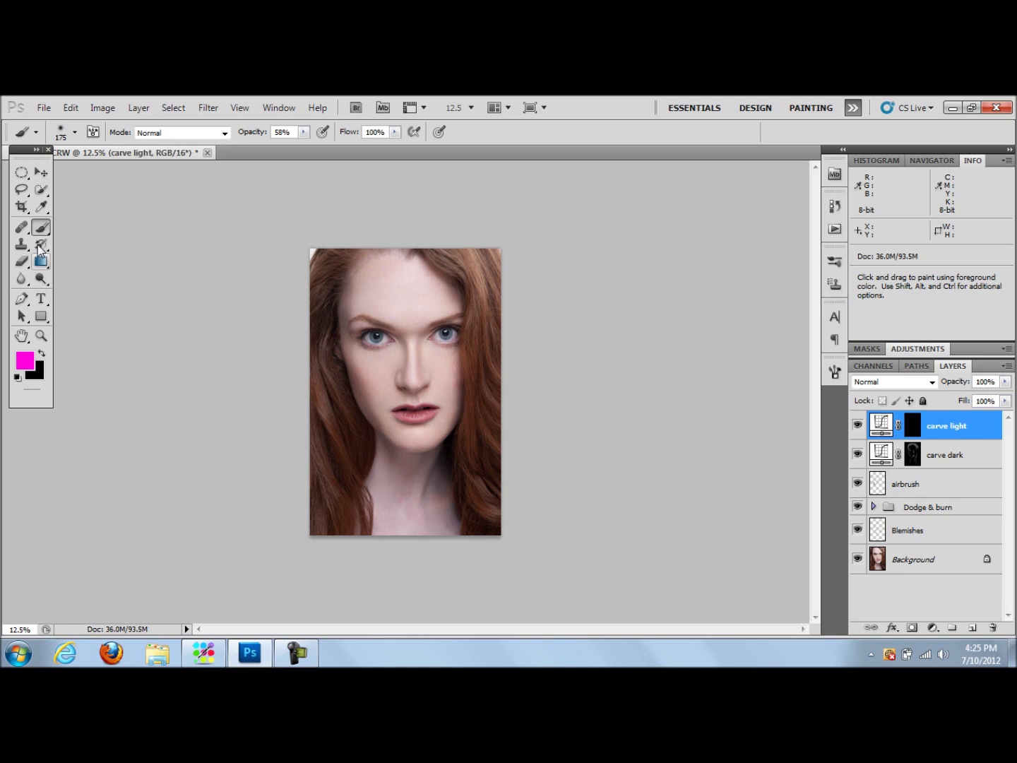
# Target the carve light layer's mask and set the Brush to white at 9% opacity and 80 pixels
pyautogui.click(912, 425)
pyautogui.press('d')
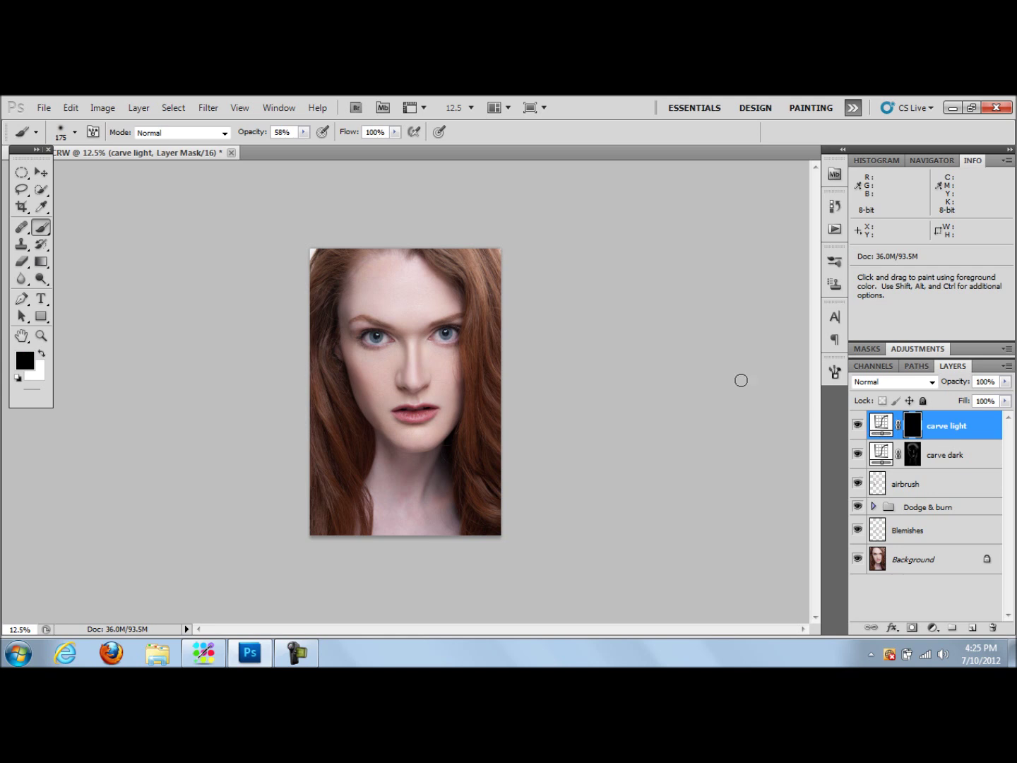
pyautogui.click(43, 357)
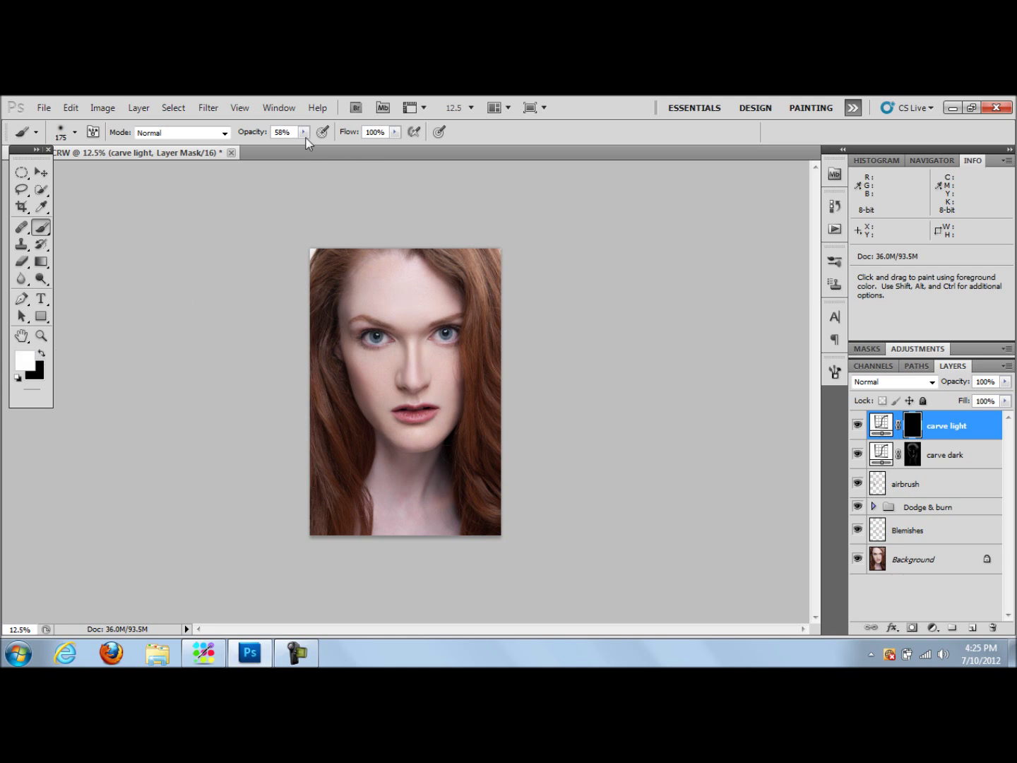
pyautogui.moveTo(302, 132); pyautogui.dragTo(267, 151)
pyautogui.click(426, 159)
pyautogui.press('[')
pyautogui.press('[')
pyautogui.press('[')
pyautogui.press('[')
pyautogui.press('[')
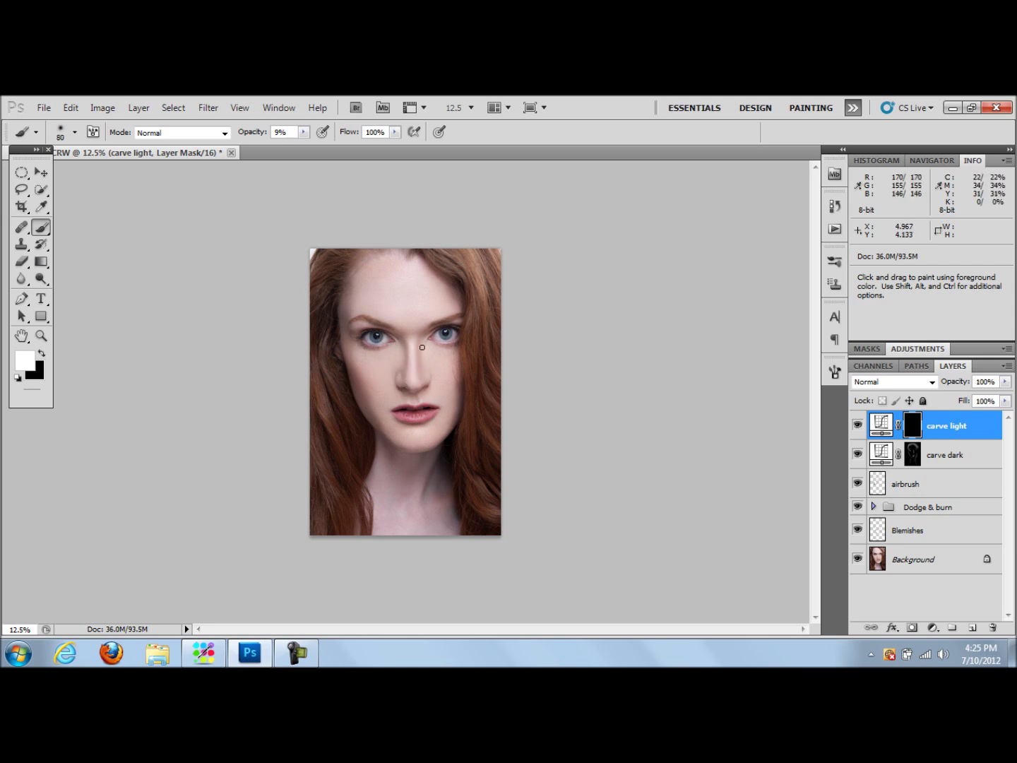
# Enlarge the Brush and brighten the upper cheeks beneath both eyes on the carve light mask, ending with a 200-pixel Brush
pyautogui.press(']')
pyautogui.press(']')
pyautogui.press(']')
pyautogui.press(']')
pyautogui.press(']')
pyautogui.press(']')
pyautogui.moveTo(391, 351)
pyautogui.mouseDown()
pyautogui.moveTo(367, 352)
pyautogui.moveTo(382, 387)
pyautogui.moveTo(394, 349)
pyautogui.moveTo(356, 351)
pyautogui.moveTo(380, 386)
pyautogui.moveTo(388, 358)
pyautogui.moveTo(447, 336)
pyautogui.moveTo(466, 365)
pyautogui.moveTo(440, 365)
pyautogui.moveTo(429, 349)
pyautogui.moveTo(445, 384)
pyautogui.moveTo(462, 350)
pyautogui.moveTo(434, 352)
pyautogui.moveTo(447, 386)
pyautogui.mouseUp()
pyautogui.press('[')
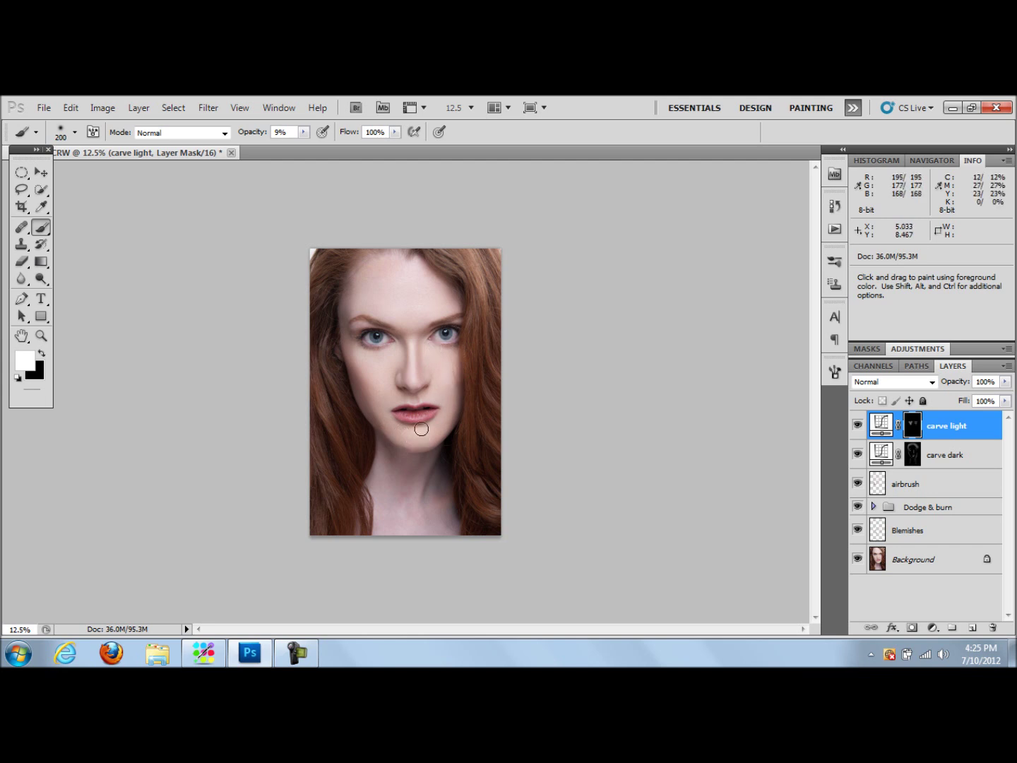
# Lighten the chin and the area around the lips on the carve light mask, painting white at 9% opacity
pyautogui.click(41, 336)
pyautogui.click(403, 405)
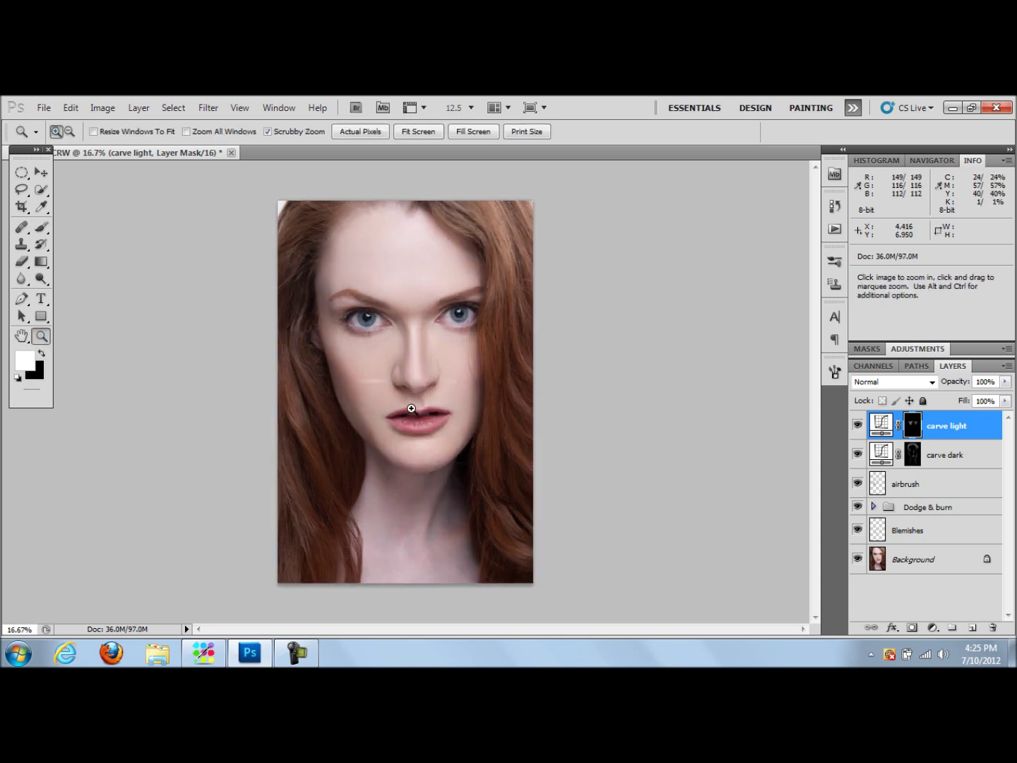
pyautogui.click(42, 226)
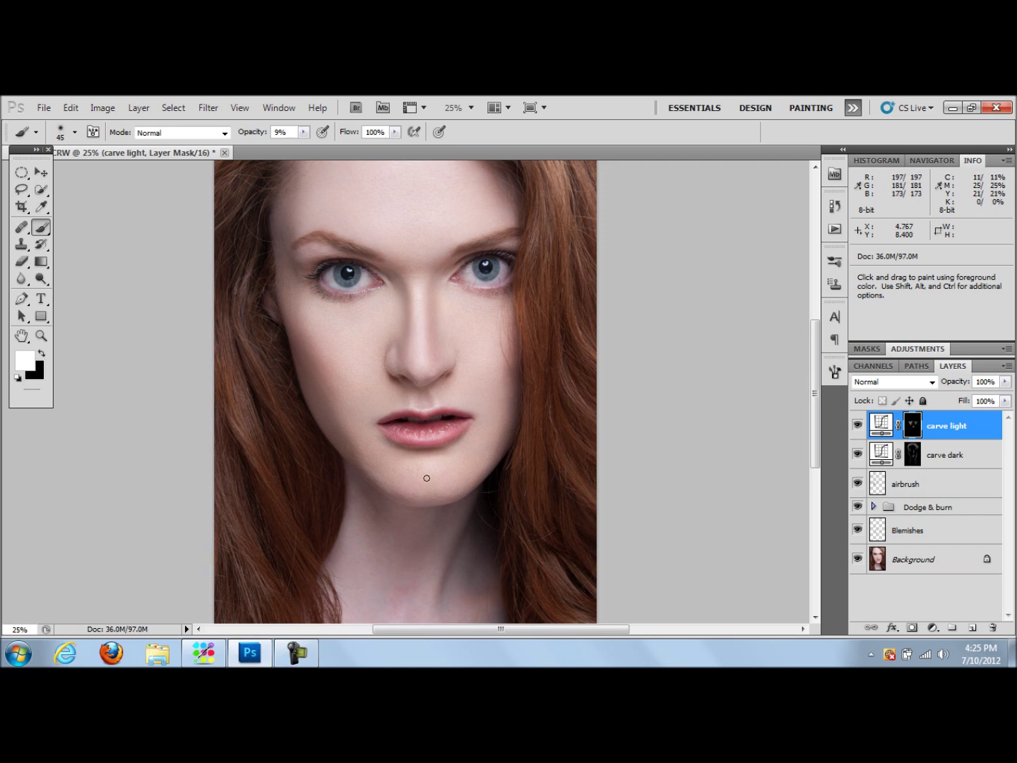
pyautogui.press(']')
pyautogui.press(']')
pyautogui.press(']')
pyautogui.press(']')
pyautogui.press(']')
pyautogui.press('[')
pyautogui.press('[')
pyautogui.press('[')
pyautogui.press('[')
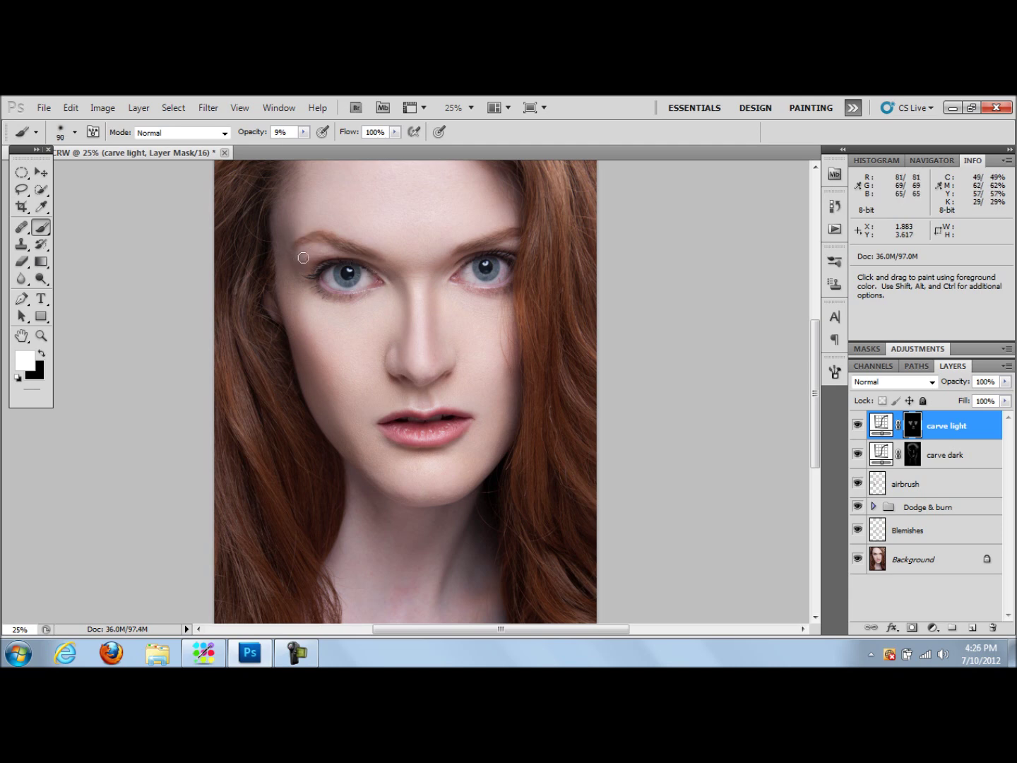
# Lighten the skin under the eyebrow on the portrait's left with a 45 px brush on the carve light mask
pyautogui.press('[')
pyautogui.press('[')
pyautogui.press('[')
pyautogui.press('[')
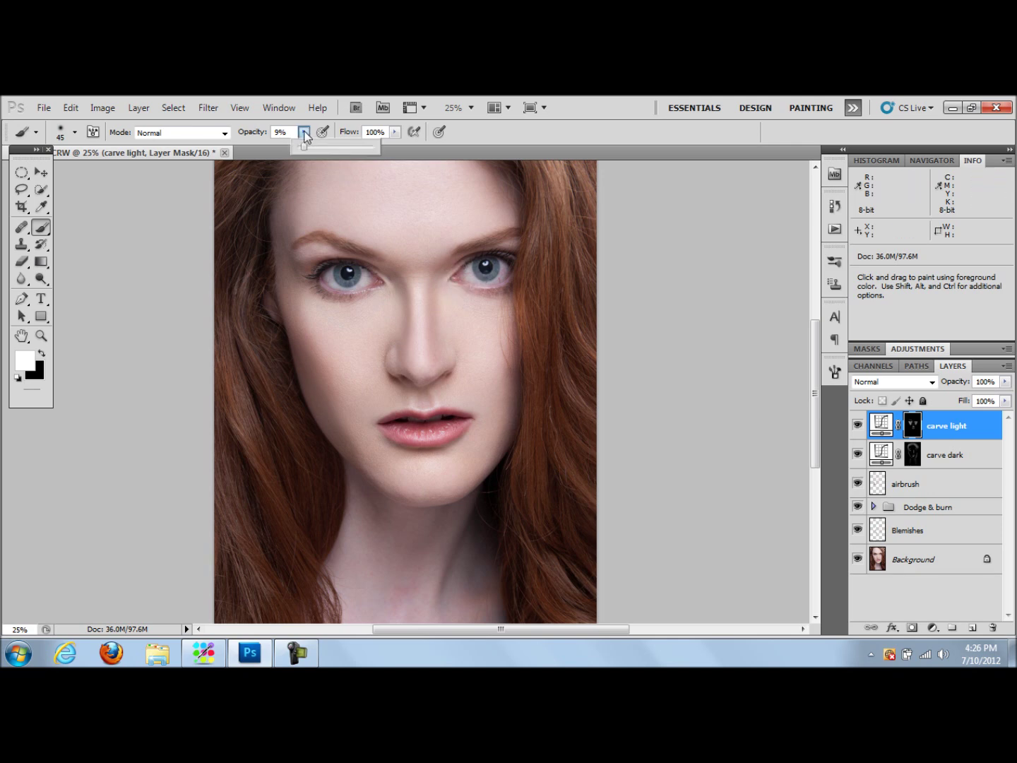
# Raise the brush opacity to 14% and lighten the skin under the eyebrow on the portrait's right
pyautogui.moveTo(302, 132); pyautogui.dragTo(308, 152)
pyautogui.click(455, 271)
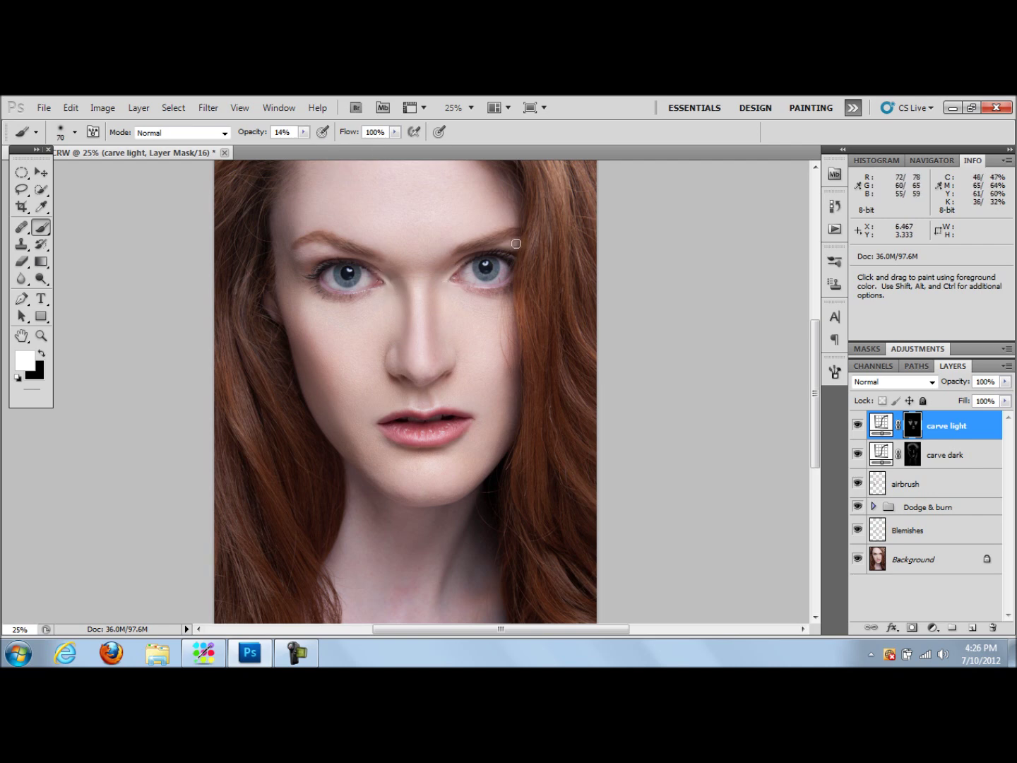
pyautogui.press('[')
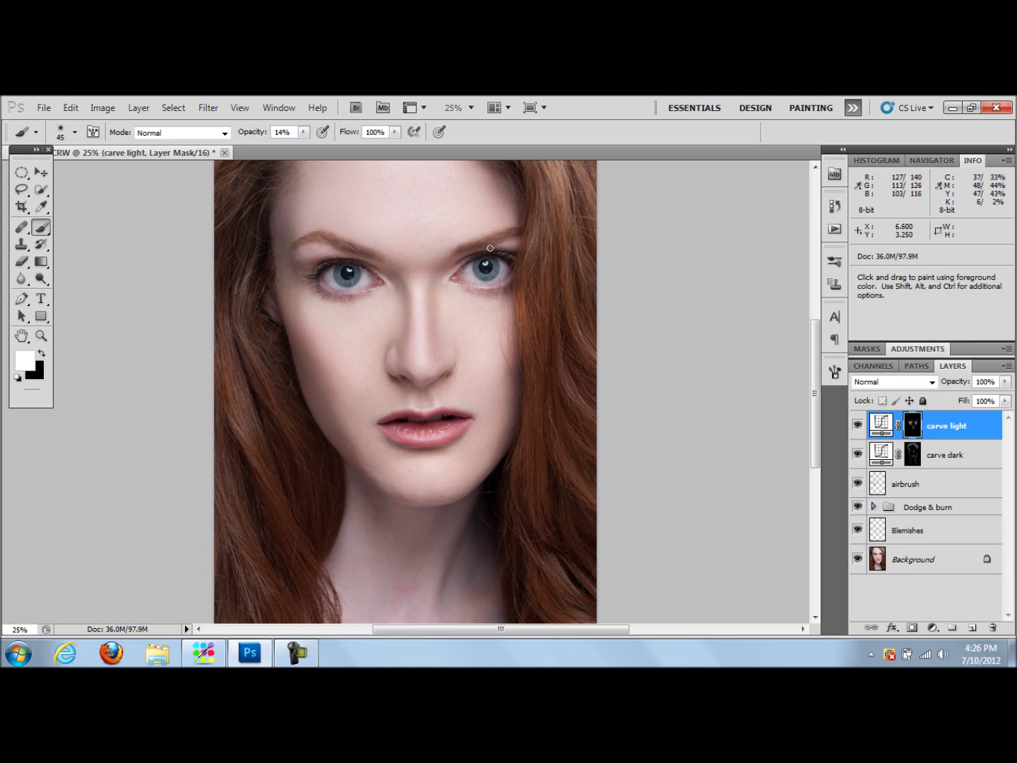
pyautogui.press(']')
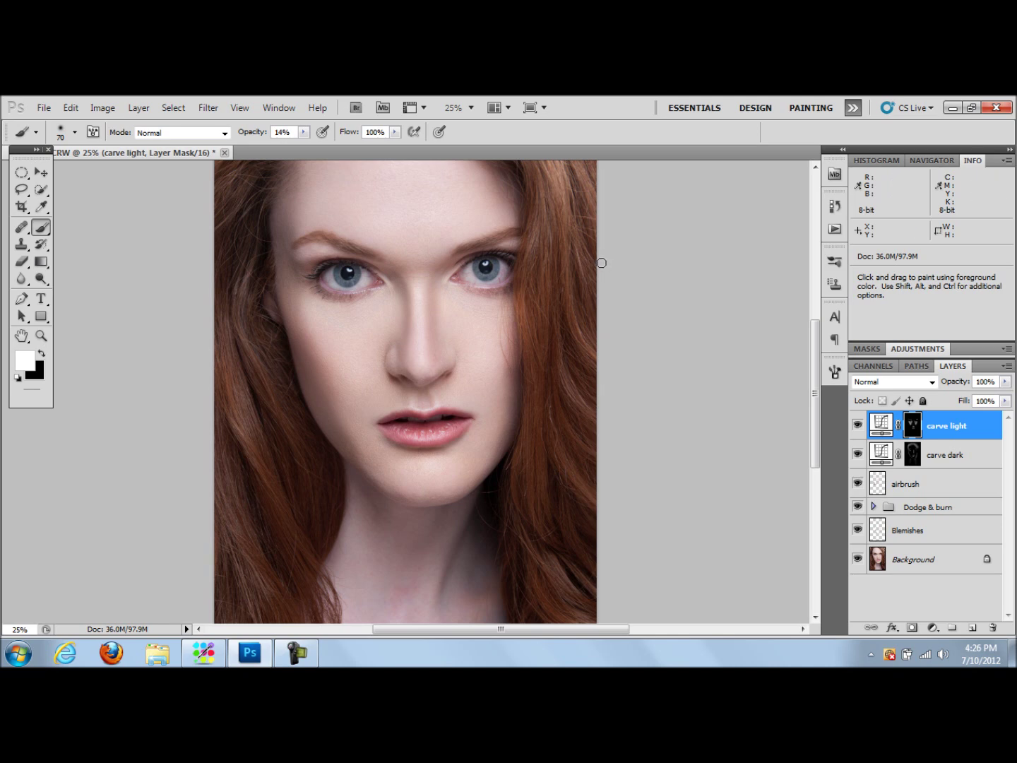
# Brighten both irises on the carve light mask with a small white brush at 14% opacity
pyautogui.press('[')
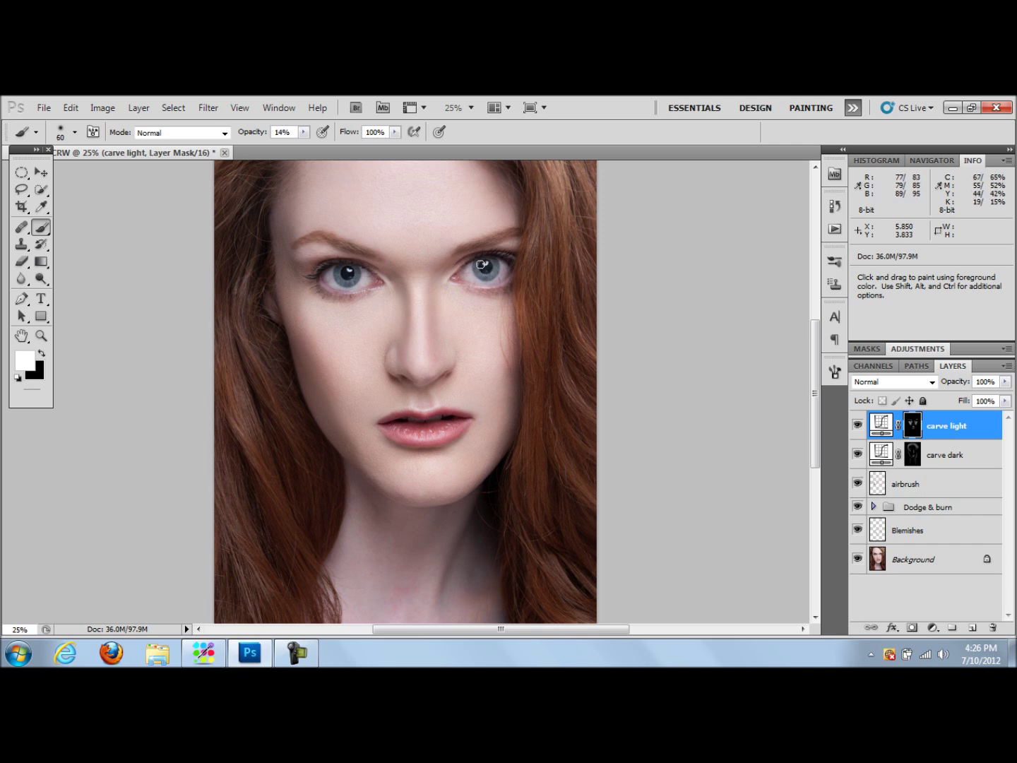
pyautogui.press(']')
pyautogui.press(']')
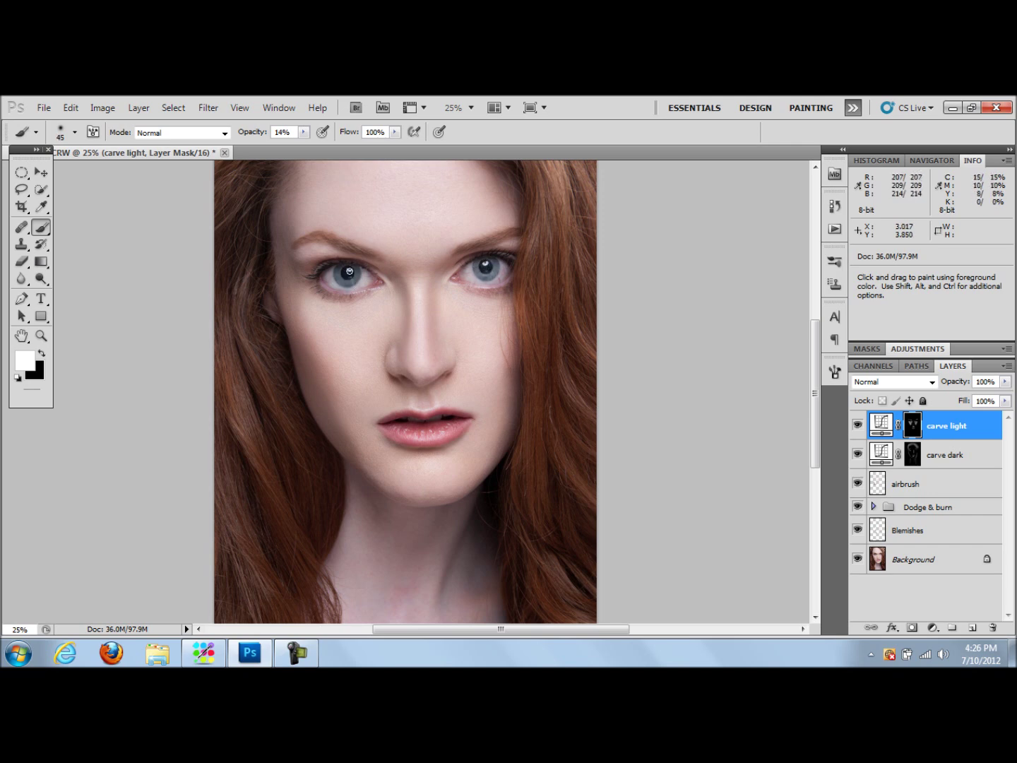
pyautogui.press(']')
pyautogui.press(']')
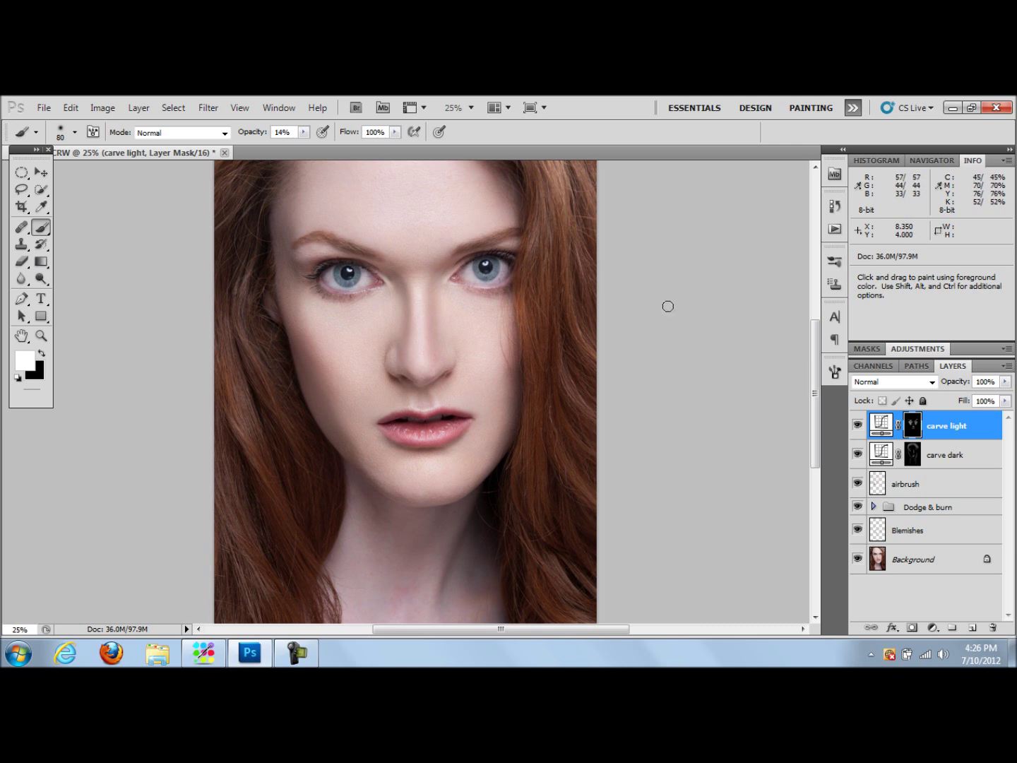
# Lighten the centre of the forehead on the carve light mask with a 300 px brush at 14% opacity
pyautogui.moveTo(814, 388)
pyautogui.mouseDown()
pyautogui.moveTo(817, 365)
pyautogui.moveTo(799, 352)
pyautogui.mouseUp()
pyautogui.press(']')
pyautogui.press(']')
pyautogui.press(']')
pyautogui.press(']')
pyautogui.press(']')
pyautogui.press(']')
pyautogui.press(']')
pyautogui.press(']')
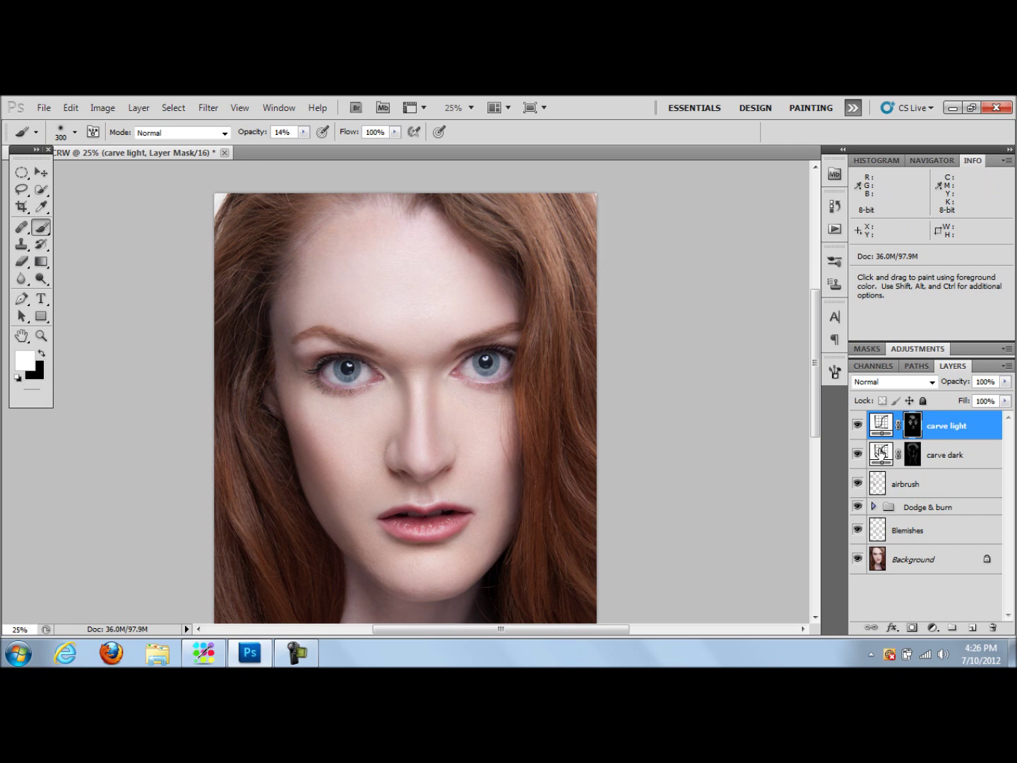
# Darken the eyebrows on the carve dark mask with a 40 px white brush at 14% opacity
pyautogui.click(912, 454)
pyautogui.press('[')
pyautogui.press('[')
pyautogui.press('[')
pyautogui.press('[')
pyautogui.press('[')
pyautogui.press('[')
pyautogui.press('[')
pyautogui.press('[')
pyautogui.press('[')
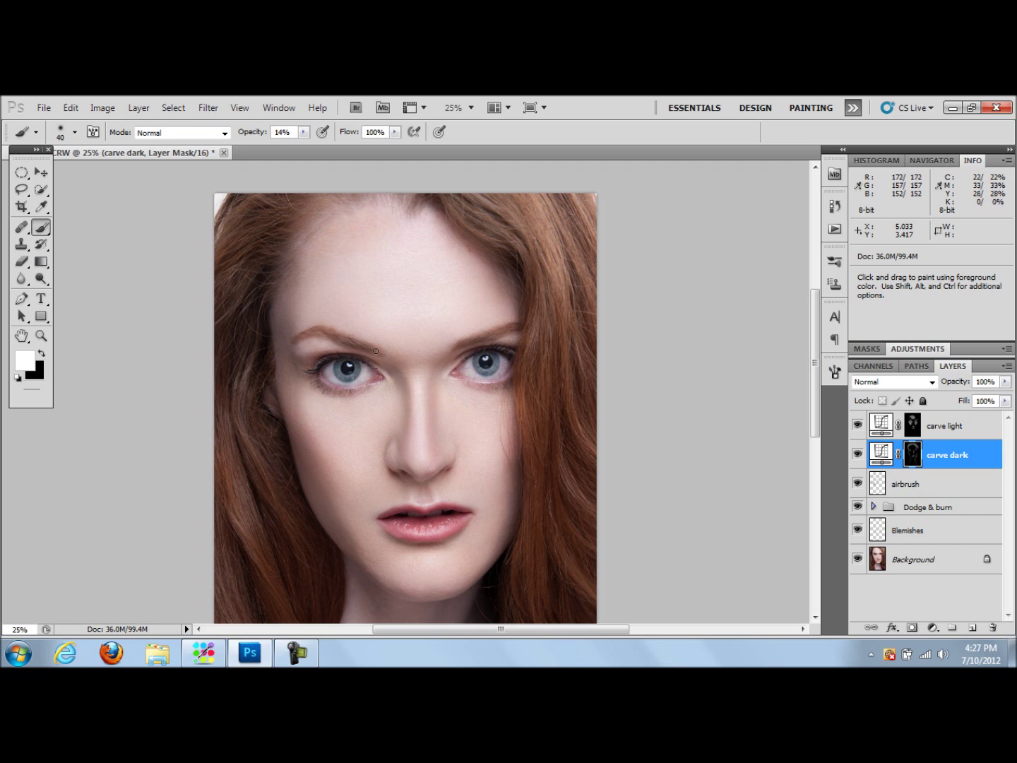
# Compare the retouched full portrait with the original by repeatedly showing the Background layer alone
pyautogui.click(41, 336)
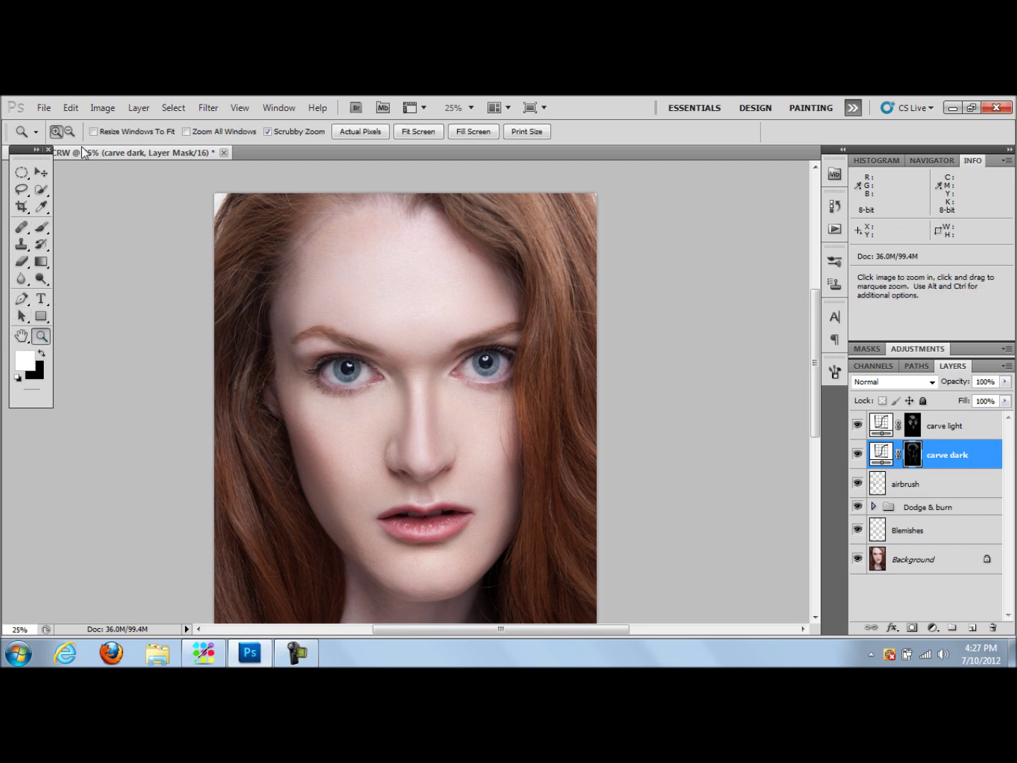
pyautogui.keyDown('alt'); pyautogui.click(393, 372); pyautogui.keyUp('alt')
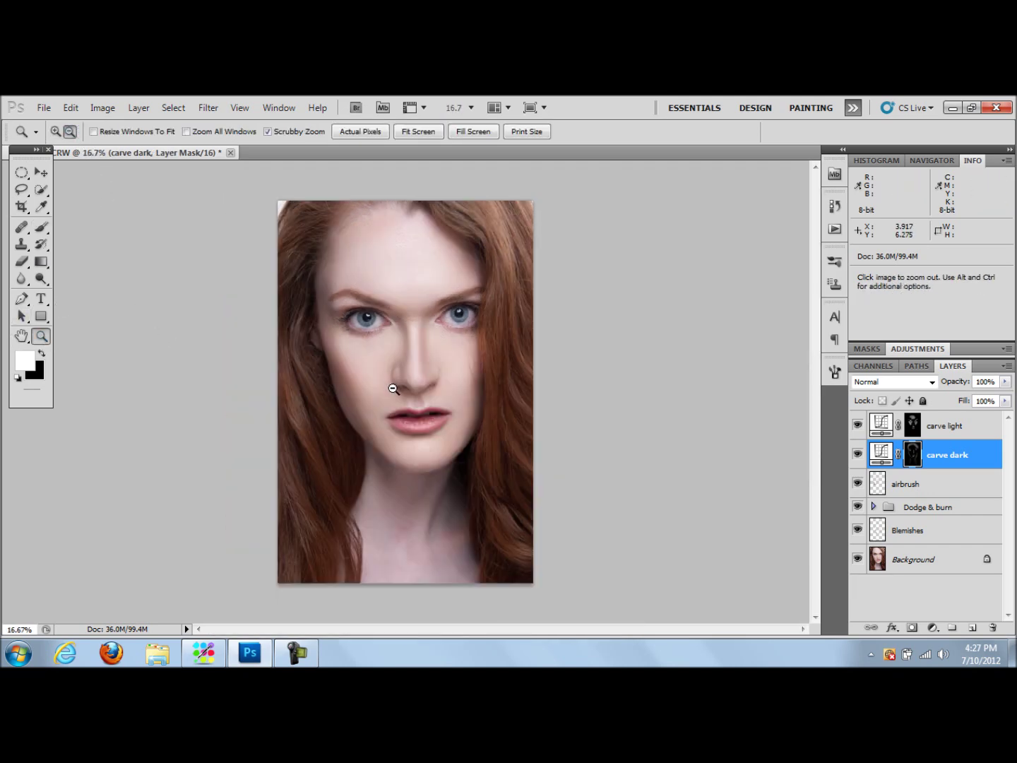
pyautogui.keyDown('alt'); pyautogui.click(392, 388); pyautogui.keyUp('alt')
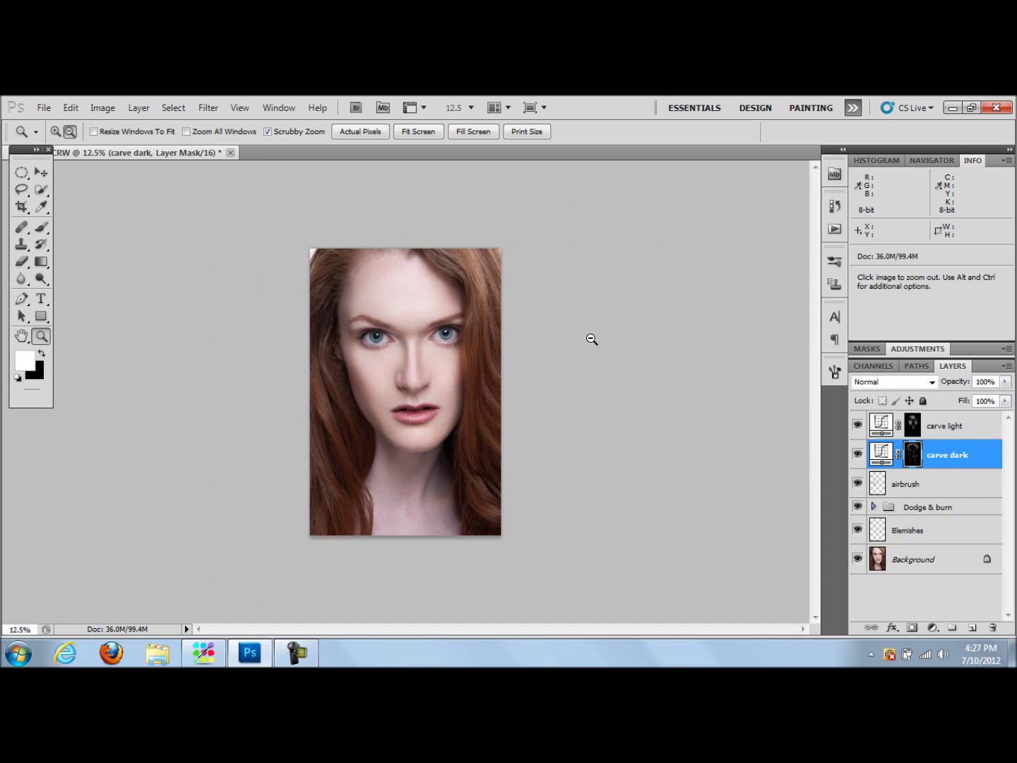
pyautogui.keyDown('alt'); pyautogui.click(857, 559); pyautogui.keyUp('alt')
pyautogui.keyDown('alt'); pyautogui.click(858, 560); pyautogui.keyUp('alt')
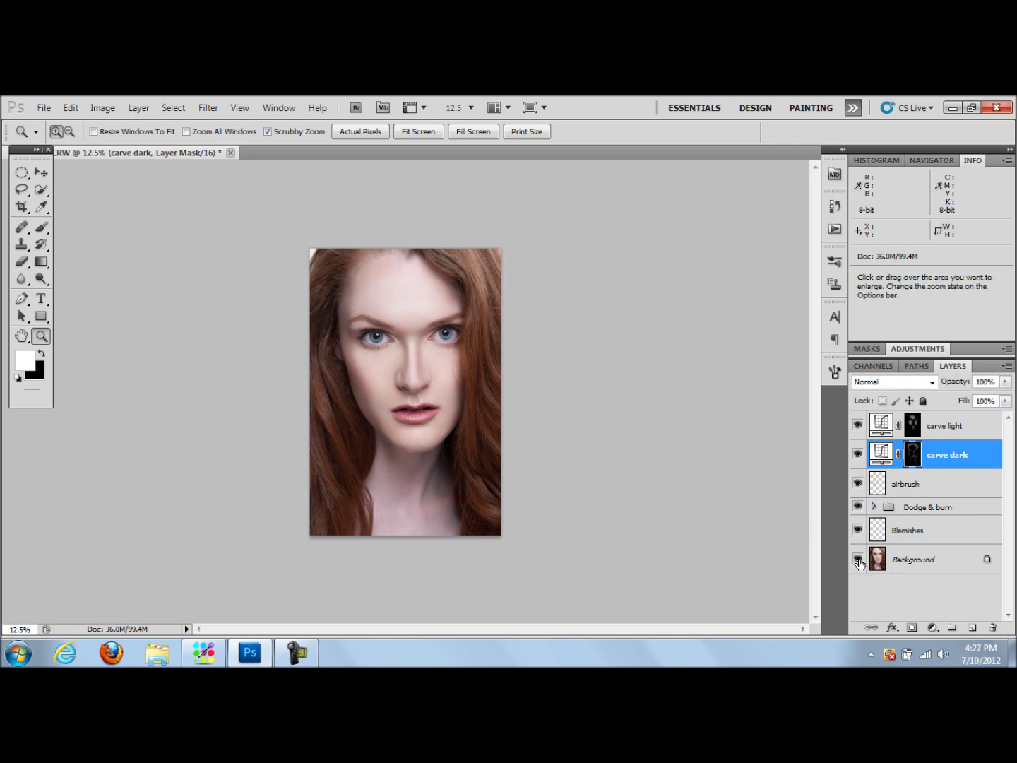
pyautogui.keyDown('alt'); pyautogui.click(858, 560); pyautogui.keyUp('alt')
pyautogui.keyDown('alt'); pyautogui.click(858, 559); pyautogui.keyUp('alt')
pyautogui.keyDown('alt'); pyautogui.click(858, 560); pyautogui.keyUp('alt')
pyautogui.keyDown('alt'); pyautogui.click(859, 560); pyautogui.keyUp('alt')
pyautogui.keyDown('alt'); pyautogui.click(858, 560); pyautogui.keyUp('alt')
pyautogui.keyDown('alt'); pyautogui.click(858, 559); pyautogui.keyUp('alt')
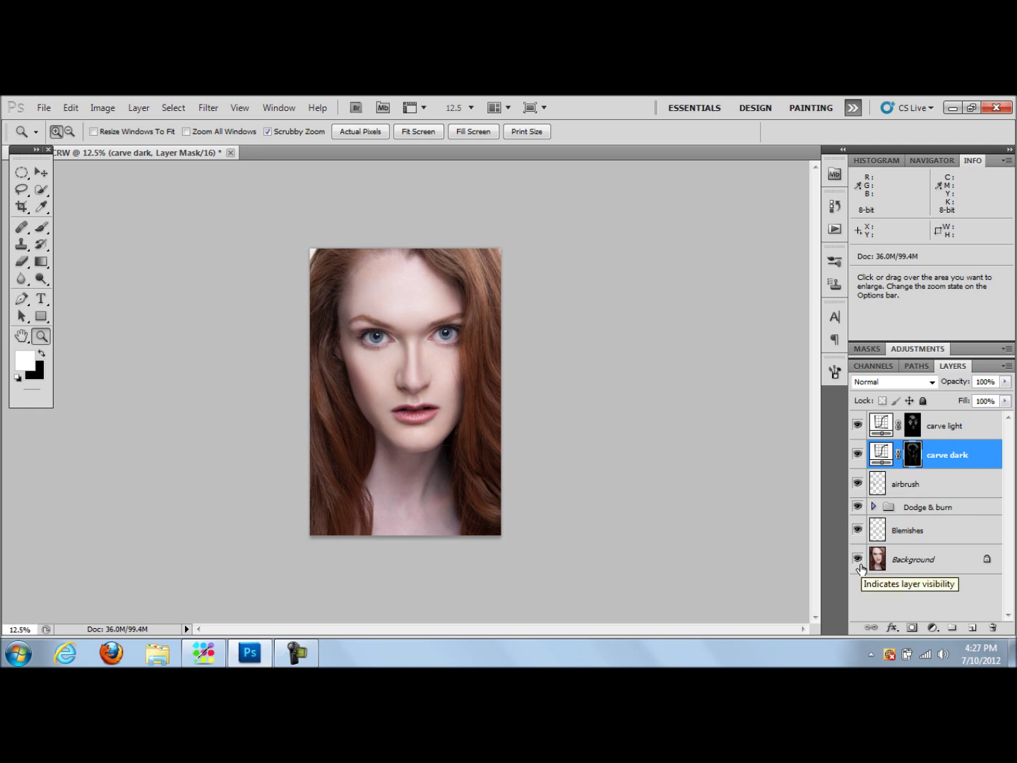
pyautogui.keyDown('alt'); pyautogui.click(859, 563); pyautogui.keyUp('alt')
pyautogui.keyDown('alt'); pyautogui.click(859, 563); pyautogui.keyUp('alt')
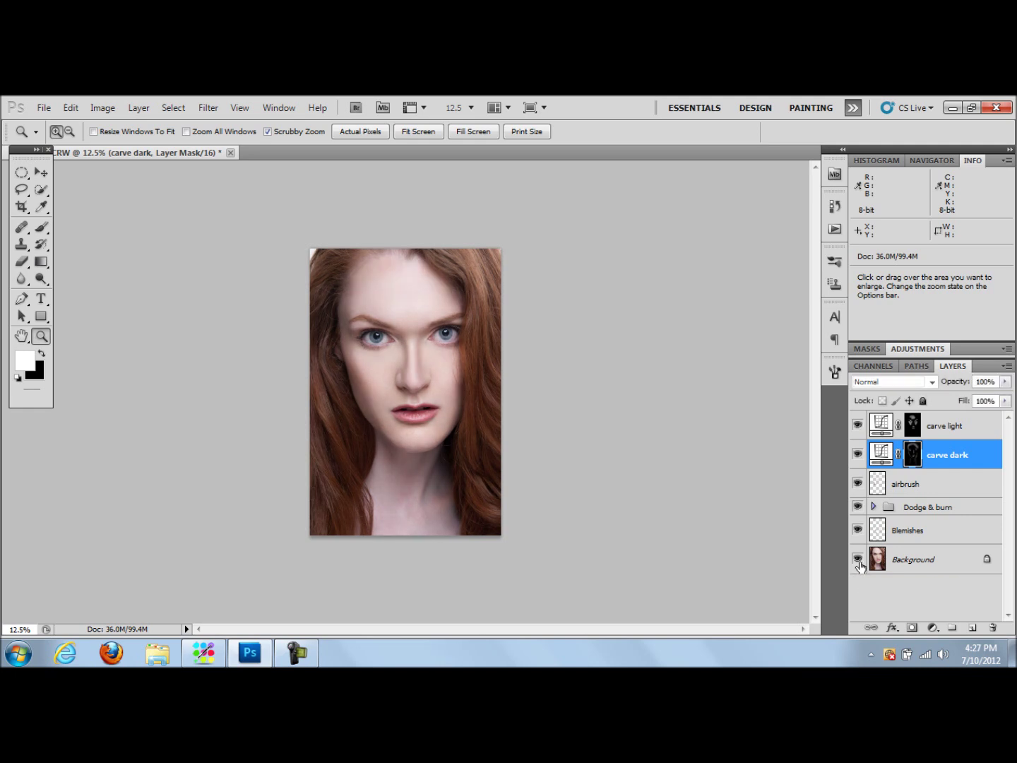
# Add a darkening Curves adjustment layer with a point at input 156, output 81, and invert its mask to black
pyautogui.click(946, 433)
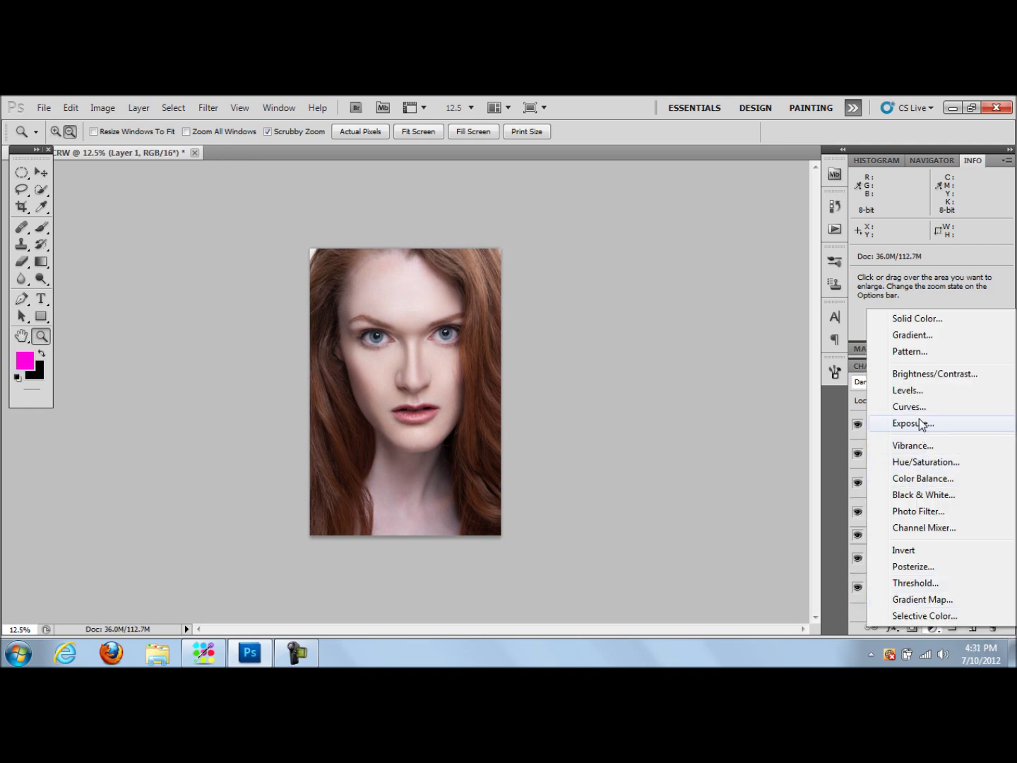
pyautogui.click(919, 414)
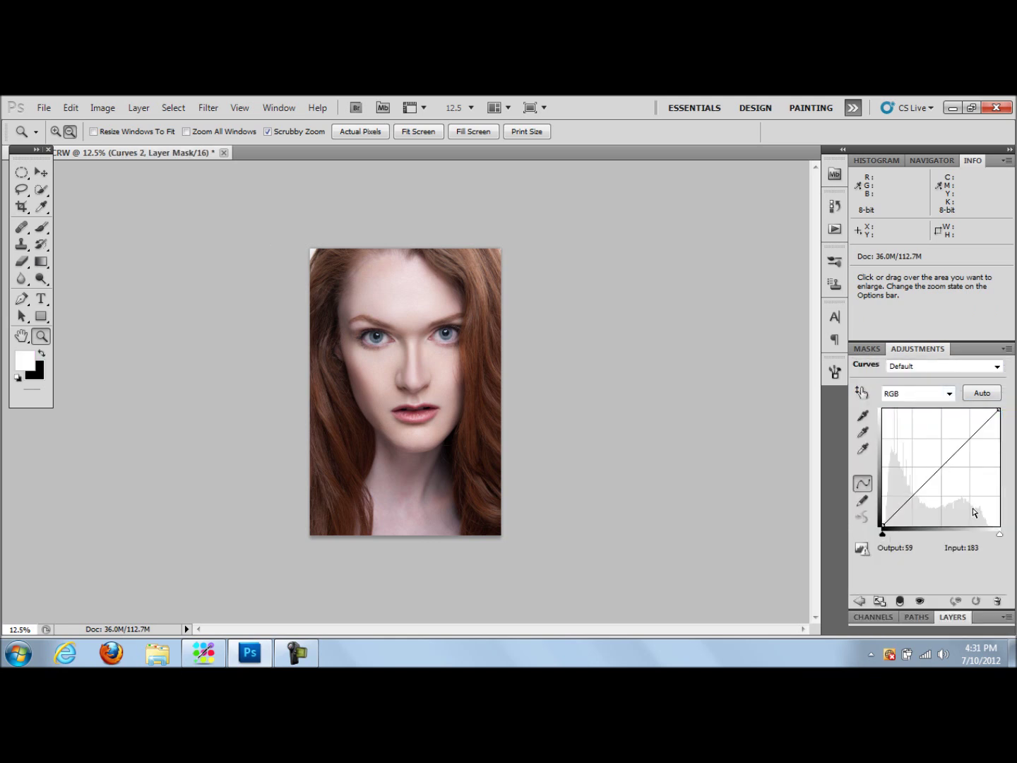
pyautogui.moveTo(938, 467); pyautogui.dragTo(954, 488)
pyautogui.hotkey('ctrl', 'i')
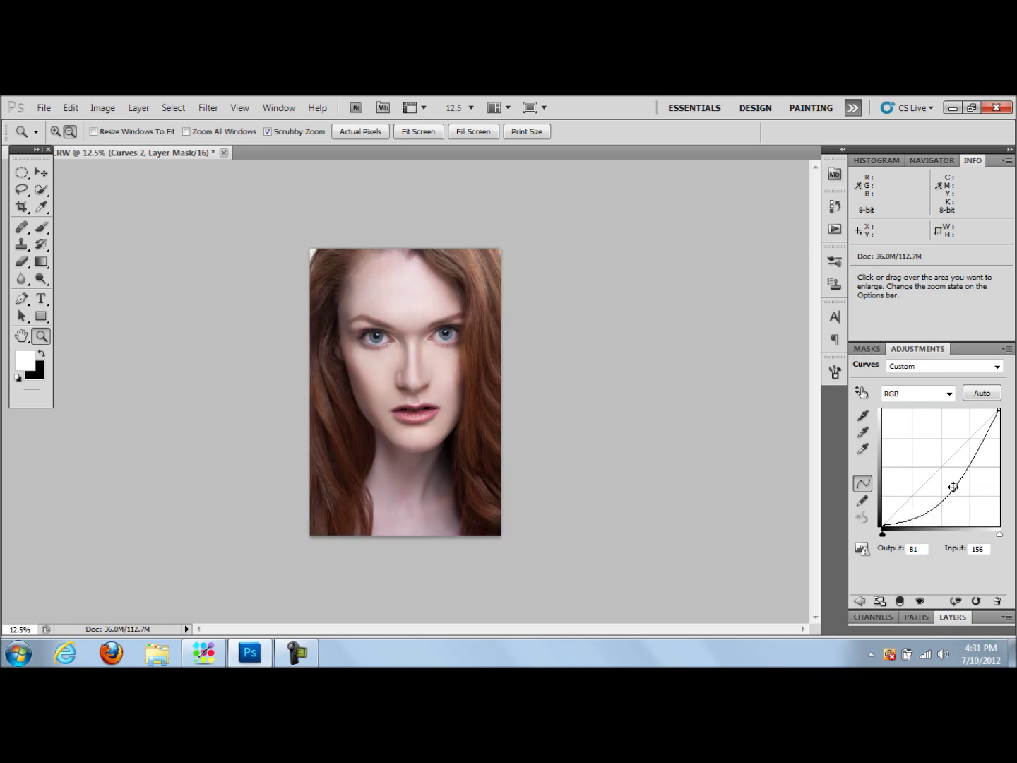
# Rename the new Curves layer as "hair dark"
pyautogui.click(951, 617)
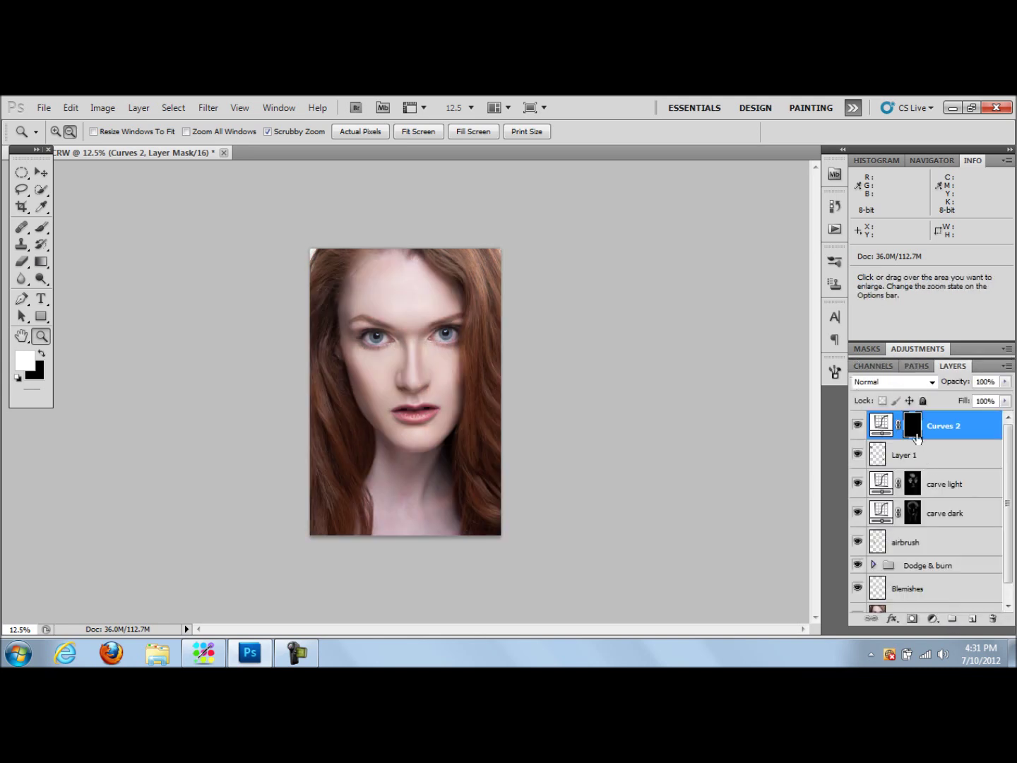
pyautogui.doubleClick(951, 425)
pyautogui.press('BackSpace')
pyautogui.write('hair dark')
pyautogui.press('Return')
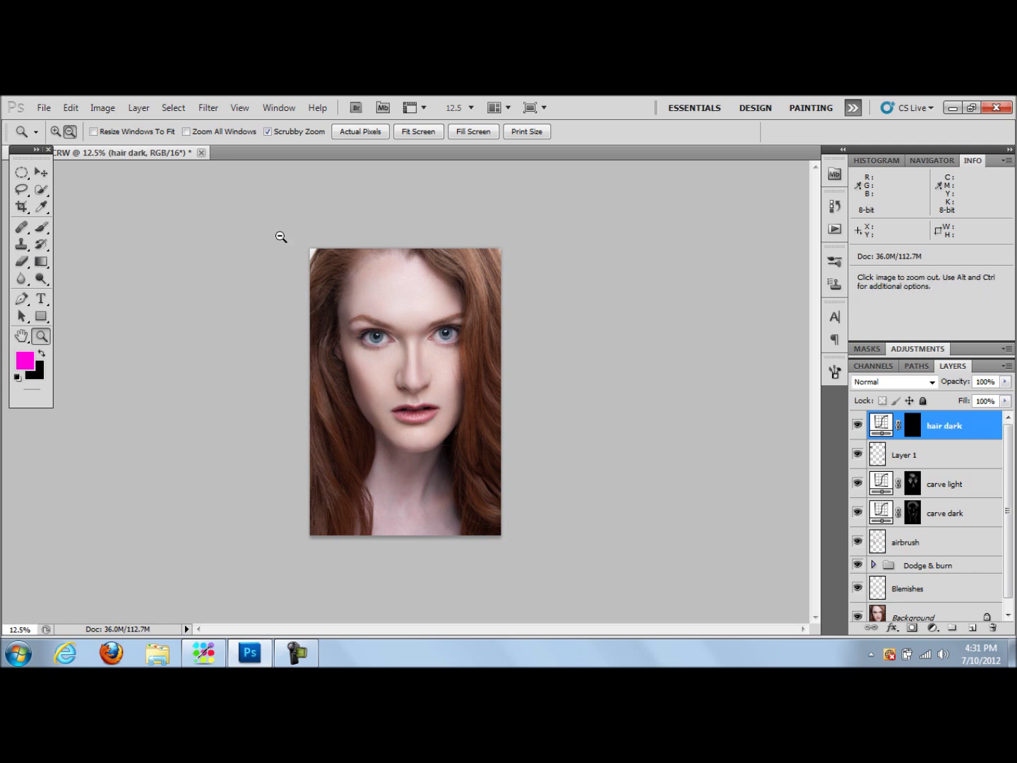
# Darken the upper hair on the portrait's left on the hair dark mask, painting white at 29% opacity with a brush up to 300 px
pyautogui.click(42, 227)
pyautogui.click(912, 424)
pyautogui.press('d')
pyautogui.press('x')
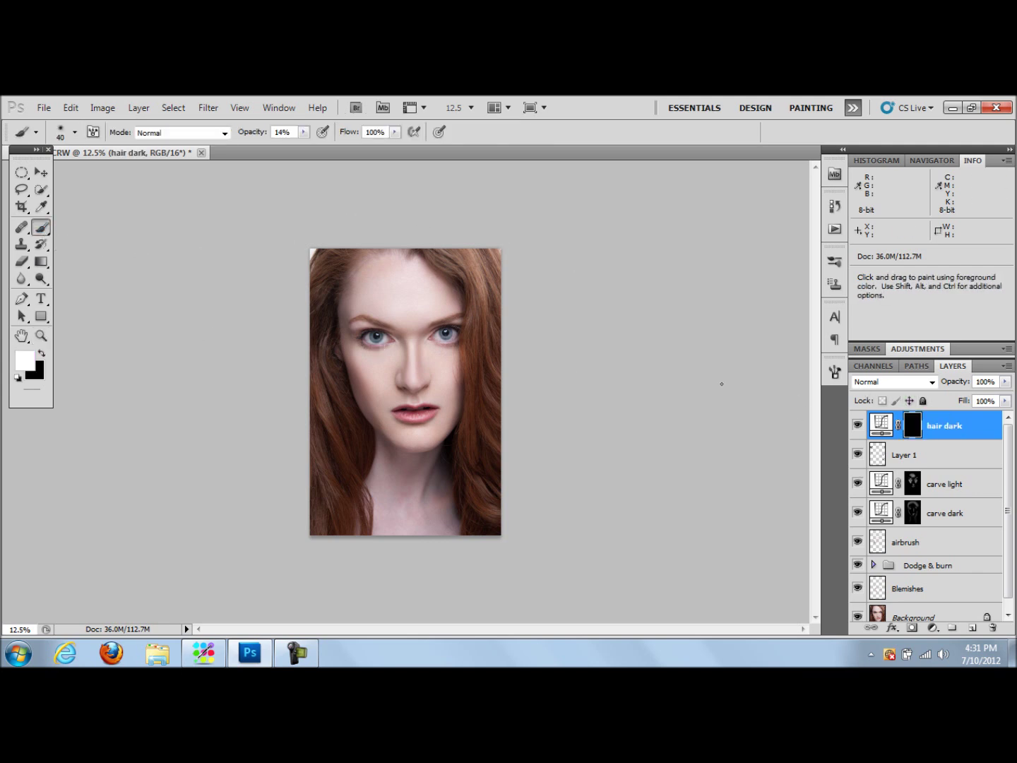
pyautogui.click(304, 132)
pyautogui.moveTo(306, 146); pyautogui.dragTo(316, 146)
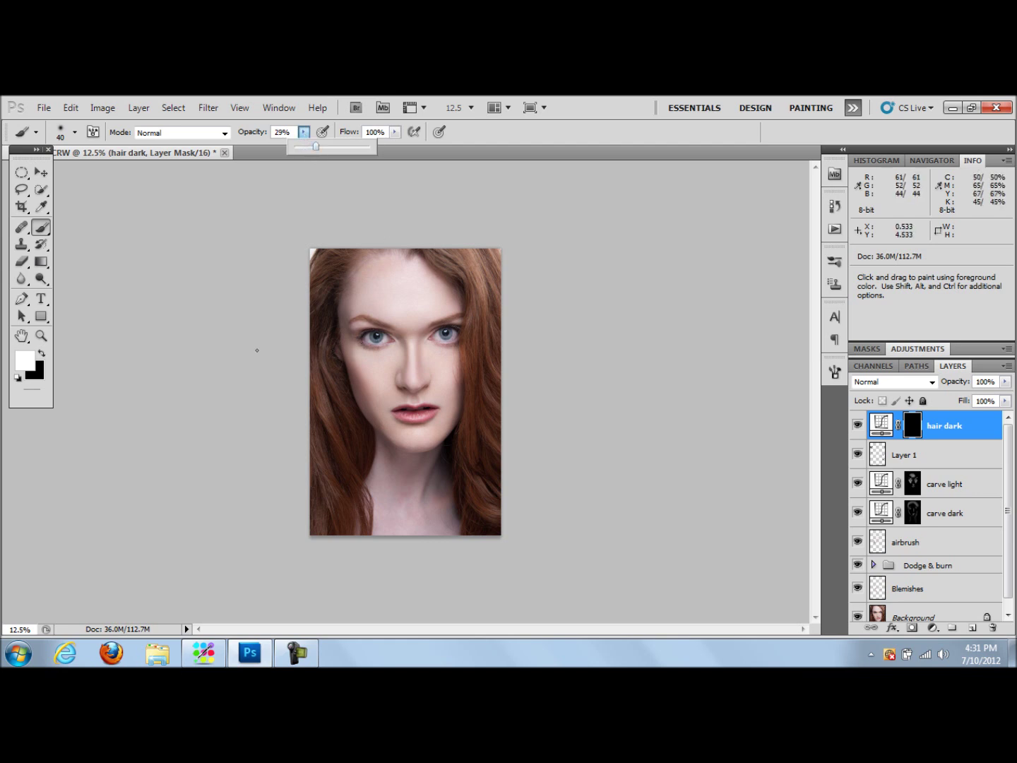
pyautogui.press(']')
pyautogui.press(']')
pyautogui.press(']')
pyautogui.press(']')
pyautogui.press(']')
pyautogui.press(']')
pyautogui.press(']')
pyautogui.press(']')
pyautogui.press(']')
pyautogui.press(']')
pyautogui.press(']')
pyautogui.press(']')
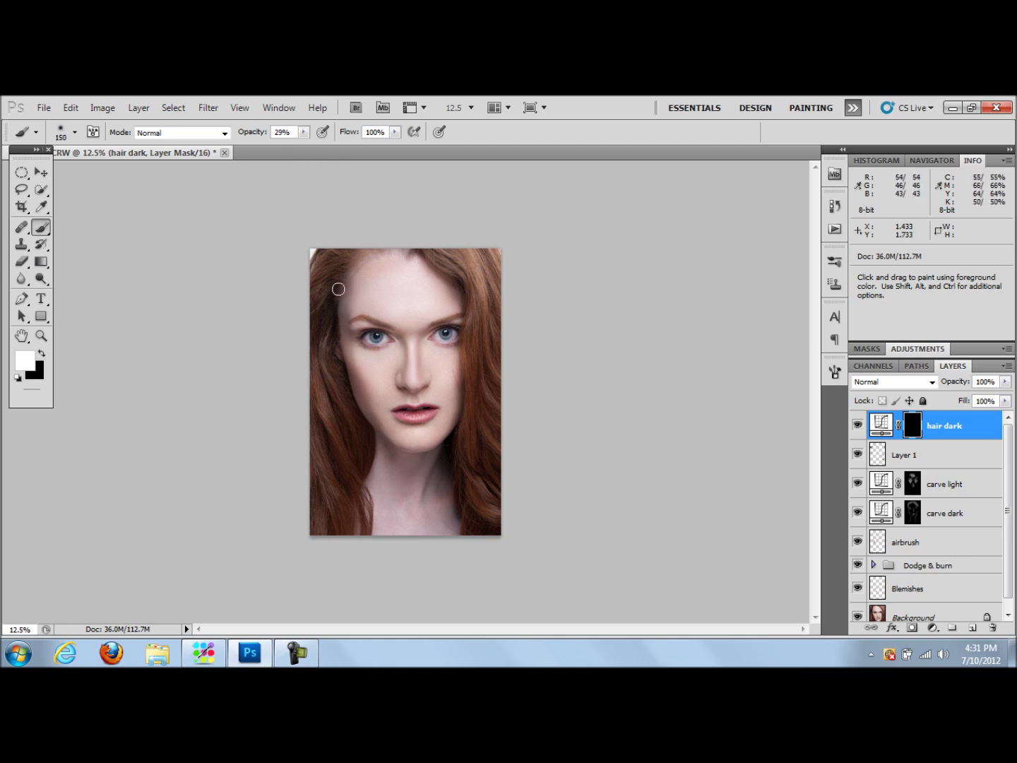
pyautogui.press('[')
pyautogui.press('[')
pyautogui.press('[')
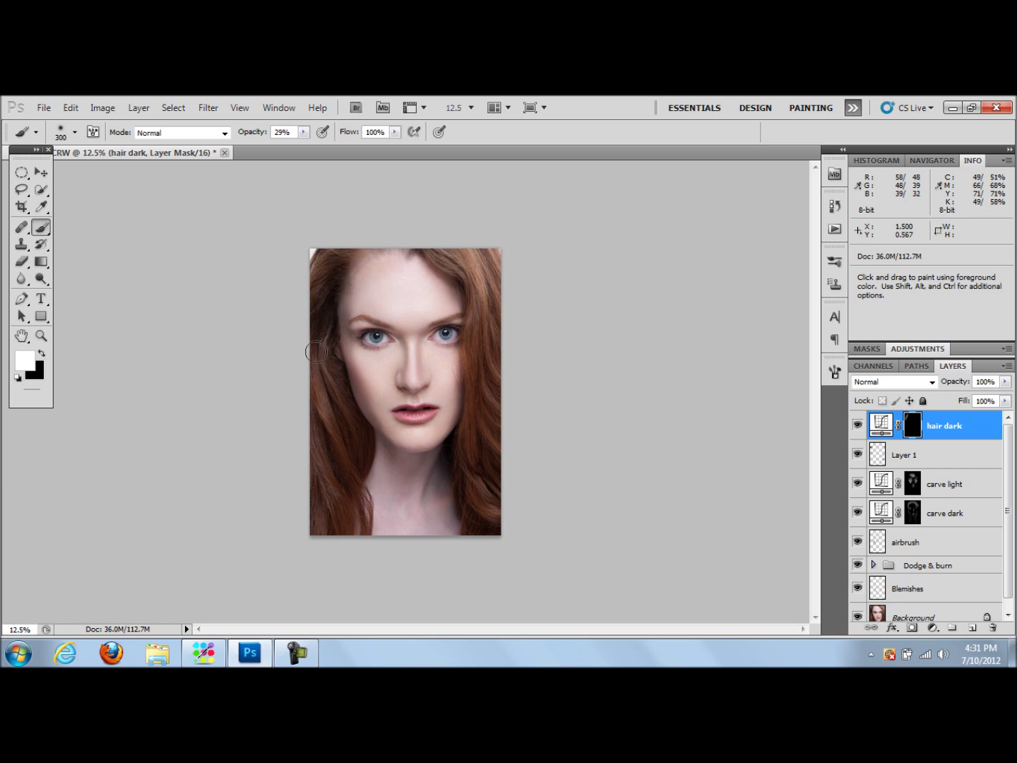
pyautogui.press(']')
pyautogui.press(']')
pyautogui.press(']')
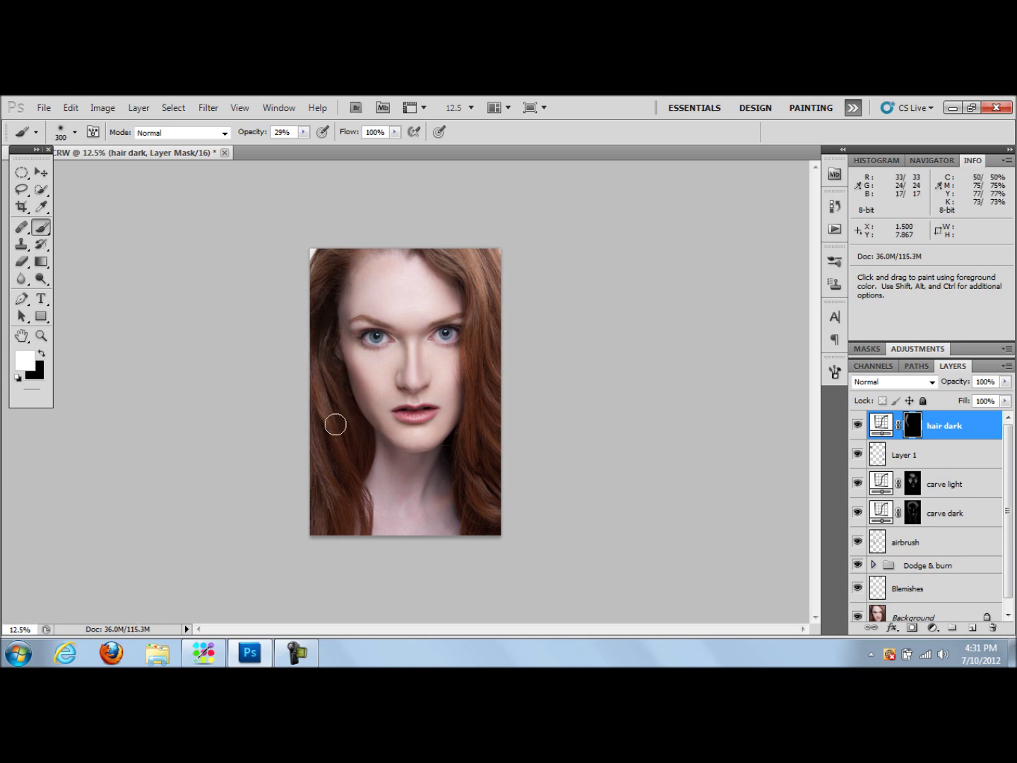
# Darken the lower hair on the portrait's left on the hair dark mask, using brush sizes between 175 and 400 px
pyautogui.press('[')
pyautogui.press('[')
pyautogui.press('[')
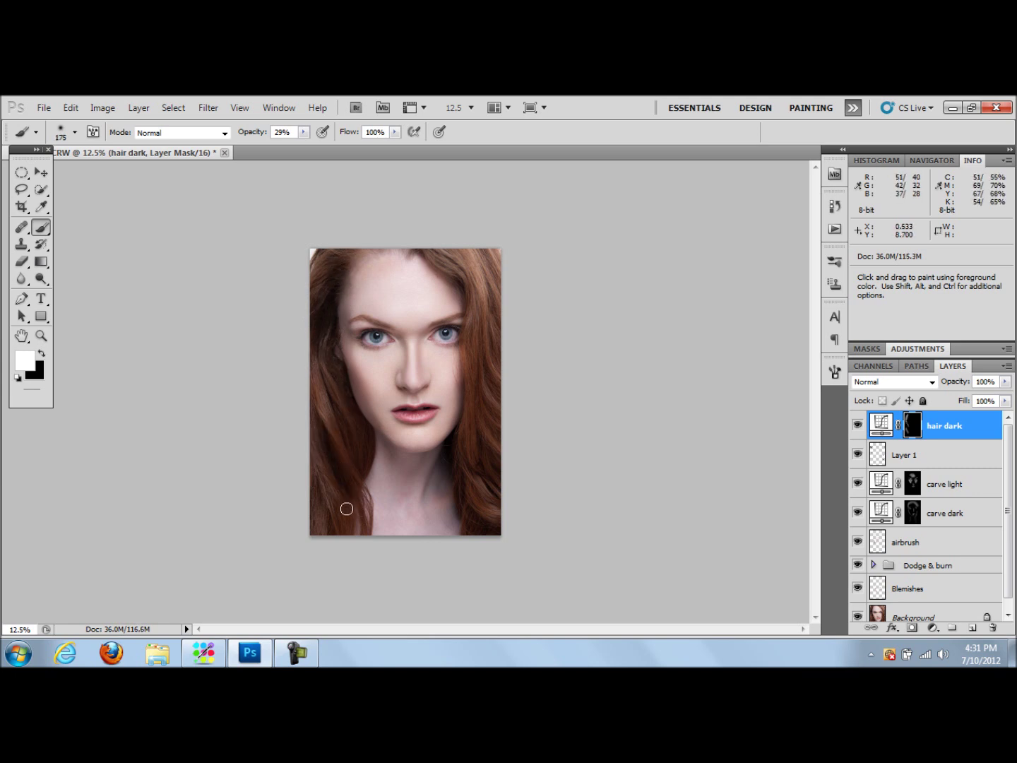
pyautogui.moveTo(315, 479); pyautogui.dragTo(315, 529)
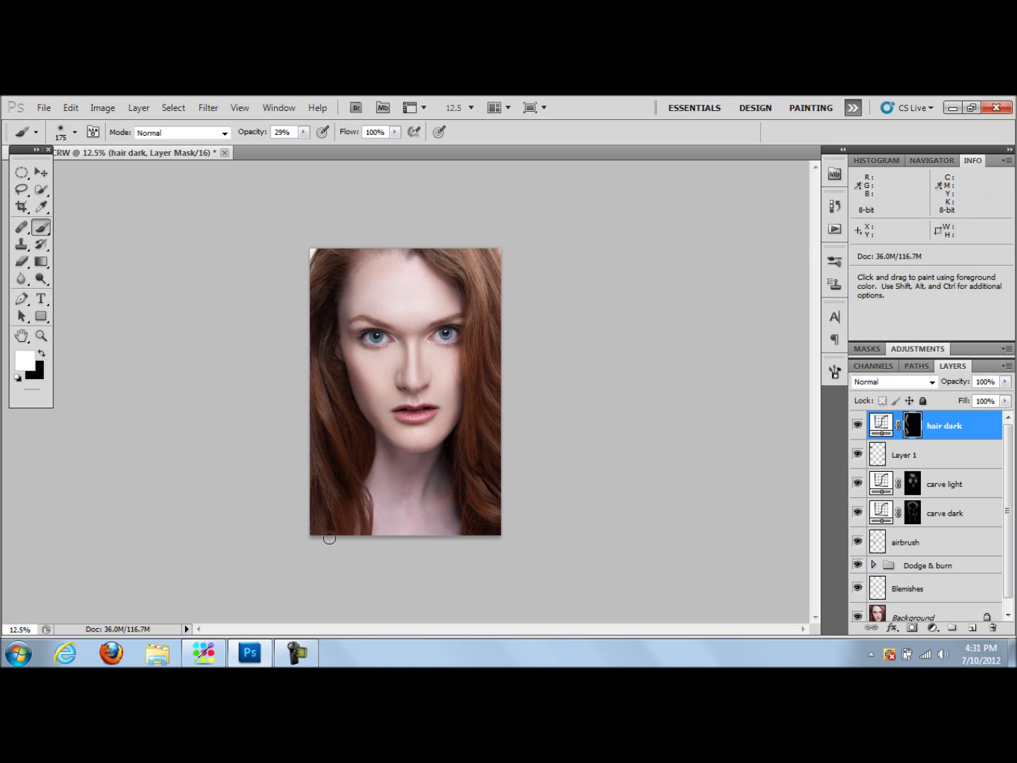
pyautogui.press(']')
pyautogui.press(']')
pyautogui.press(']')
pyautogui.press(']')
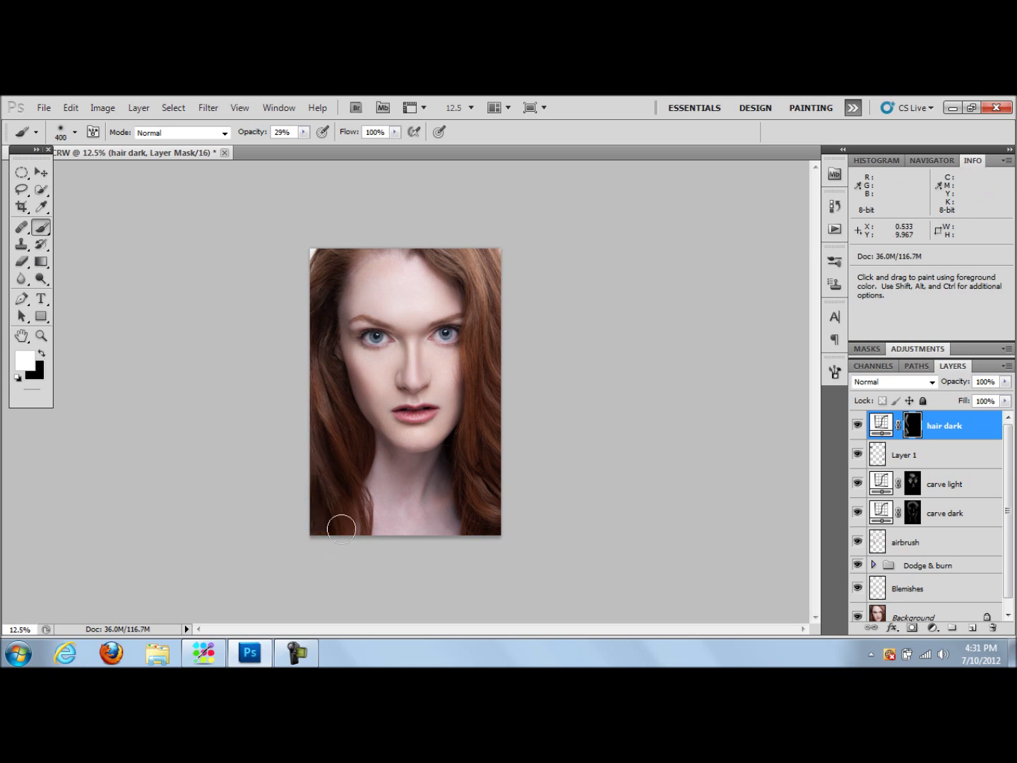
pyautogui.press('[')
pyautogui.press('[')
pyautogui.press('[')
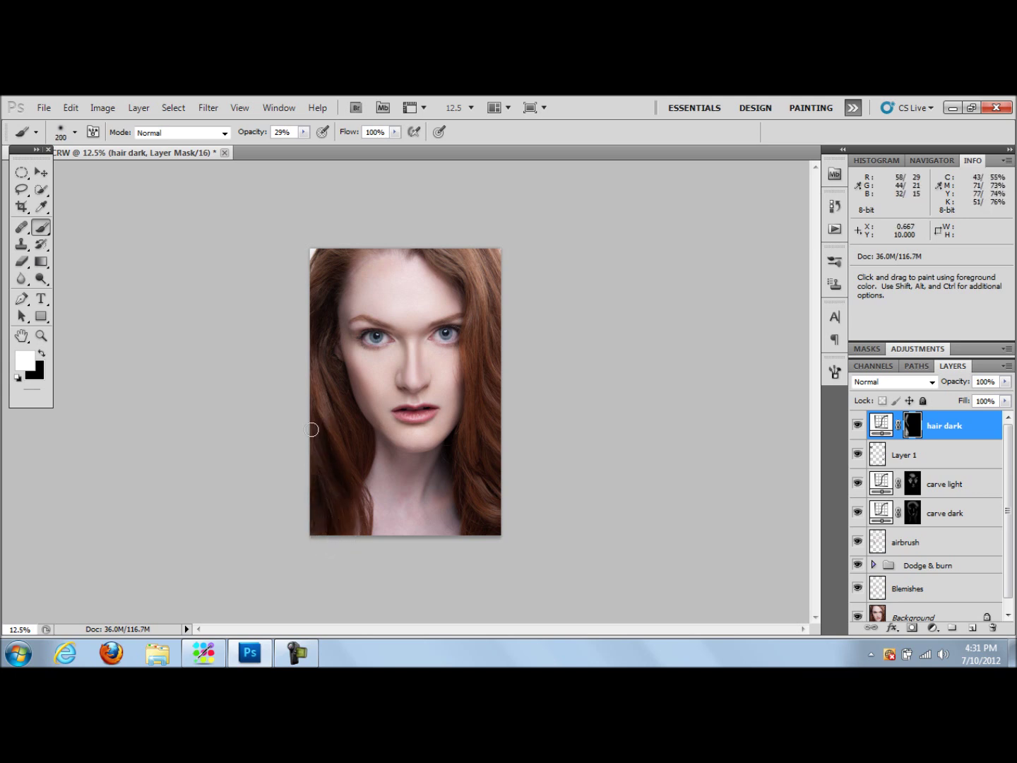
pyautogui.moveTo(346, 527); pyautogui.dragTo(363, 460)
pyautogui.press('[')
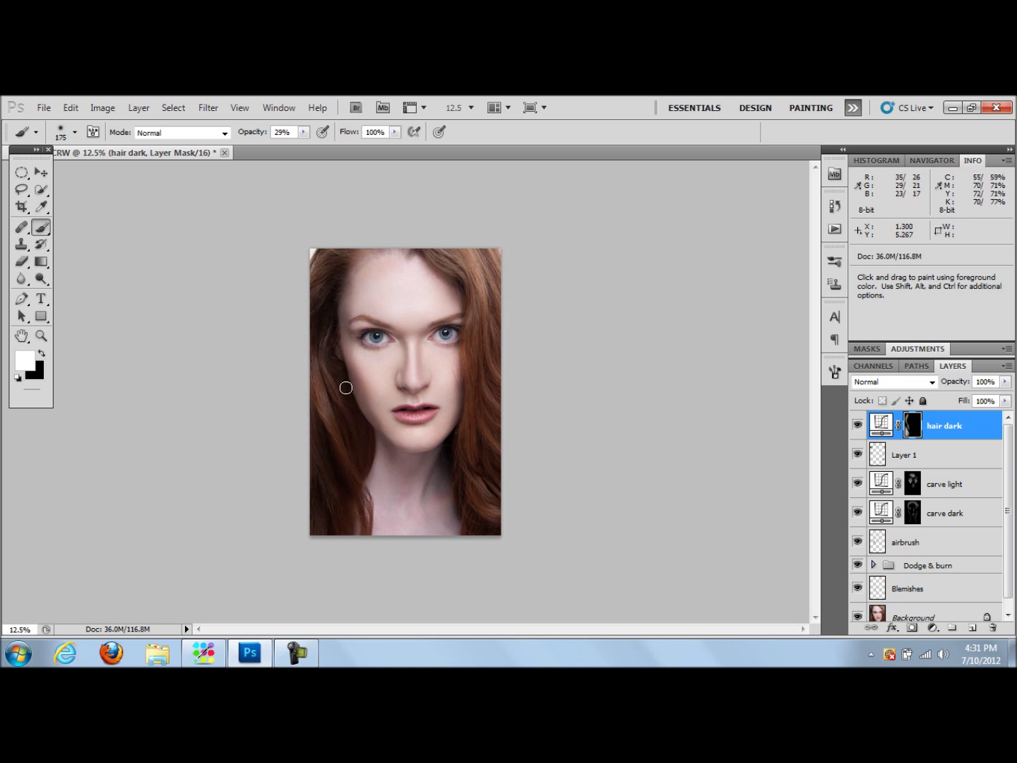
# Darken the hair down the portrait's right side on the hair dark mask, starting with a 250 px brush
pyautogui.press(']')
pyautogui.press(']')
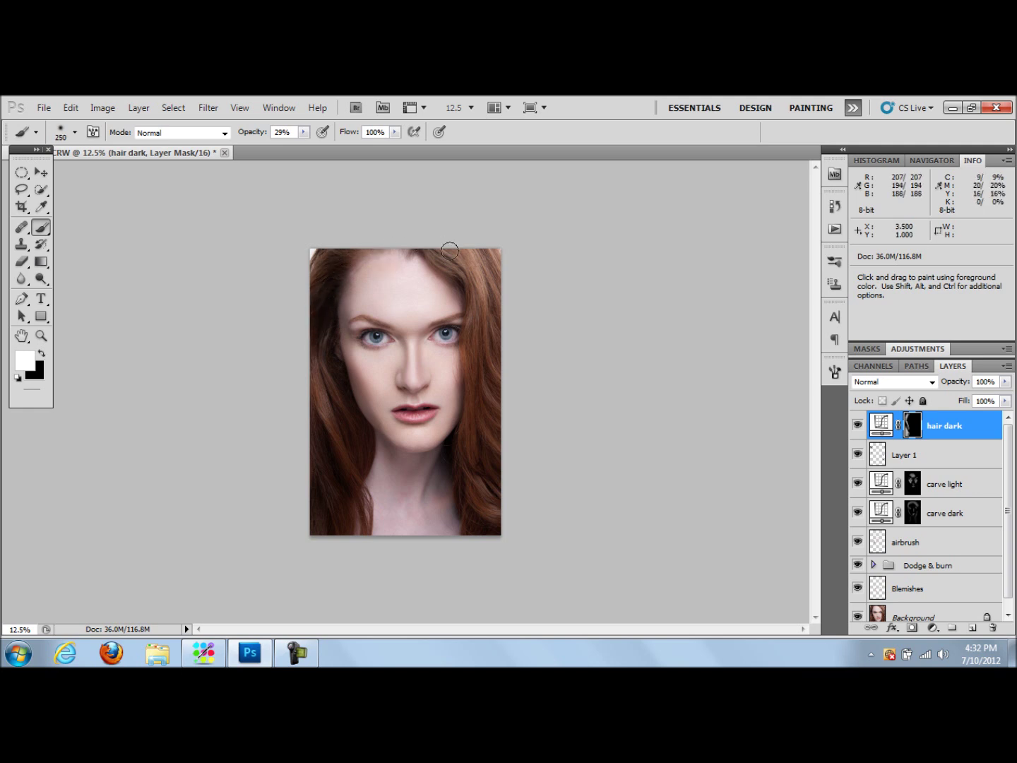
pyautogui.moveTo(445, 256)
pyautogui.mouseDown()
pyautogui.moveTo(473, 334)
pyautogui.moveTo(460, 381)
pyautogui.moveTo(480, 366)
pyautogui.moveTo(480, 513)
pyautogui.moveTo(469, 513)
pyautogui.moveTo(473, 477)
pyautogui.moveTo(518, 511)
pyautogui.moveTo(494, 443)
pyautogui.moveTo(514, 462)
pyautogui.mouseUp()
pyautogui.press('[')
pyautogui.press('[')
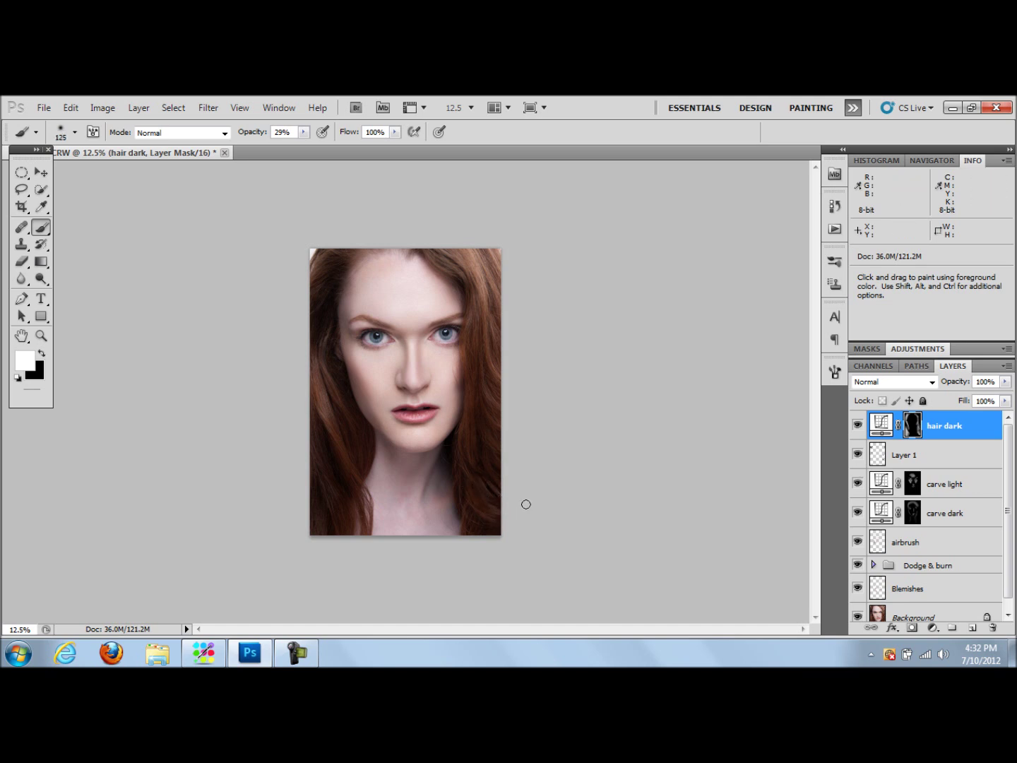
# Deepen the hair along the portrait's right edge on the hair dark mask, painting white with brush sizes from 250 px down to 100 px
pyautogui.press(']')
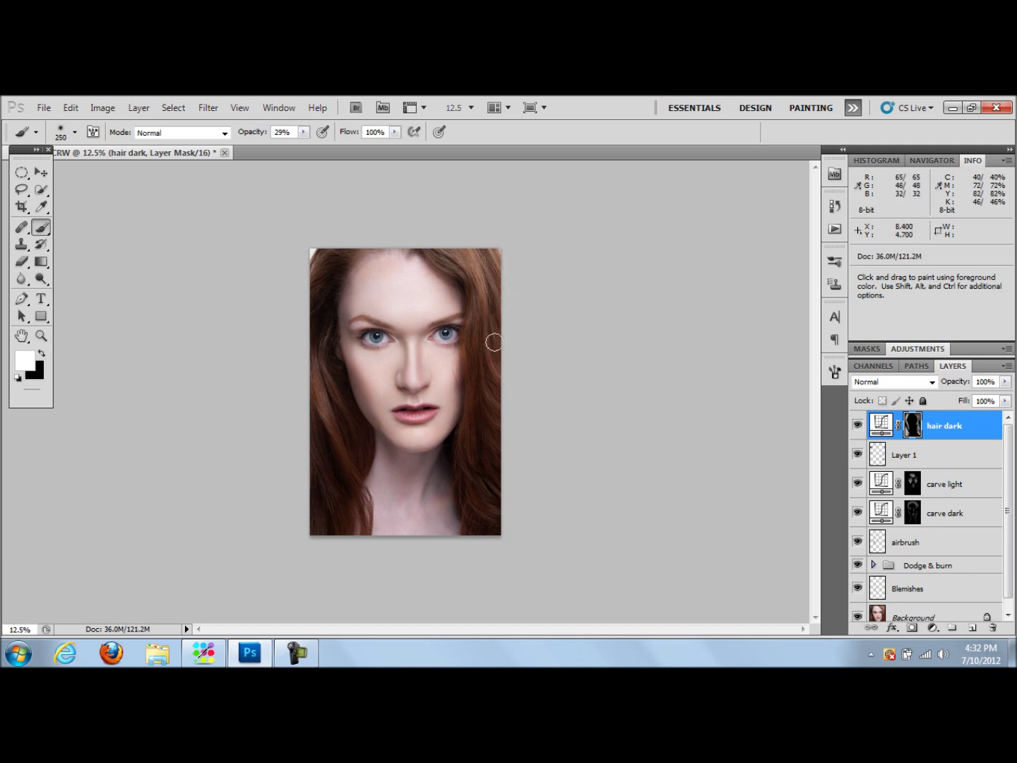
pyautogui.press('[')
pyautogui.press('[')
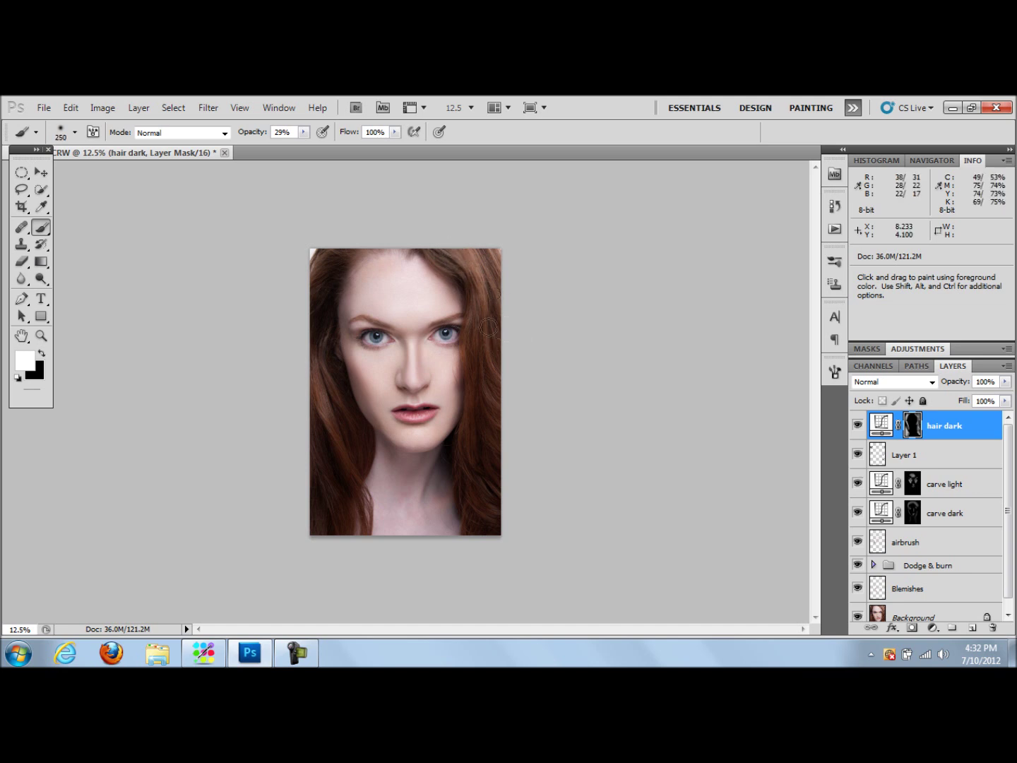
pyautogui.press('[')
pyautogui.press('[')
pyautogui.press('[')
pyautogui.press('[')
pyautogui.press('[')
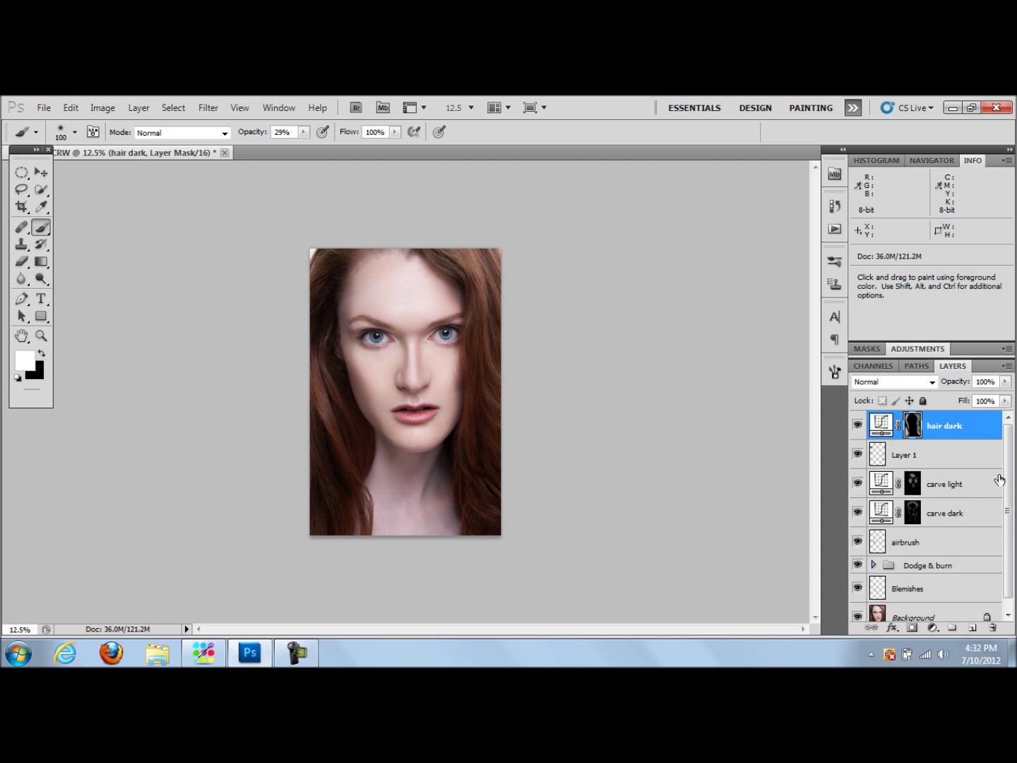
# Compare the retouch with the original photo by hiding and restoring every layer above the Background
pyautogui.scroll(-1, 939, 530)
pyautogui.keyDown('alt'); pyautogui.click(858, 611); pyautogui.keyUp('alt')
pyautogui.keyDown('alt'); pyautogui.click(858, 611); pyautogui.keyUp('alt')
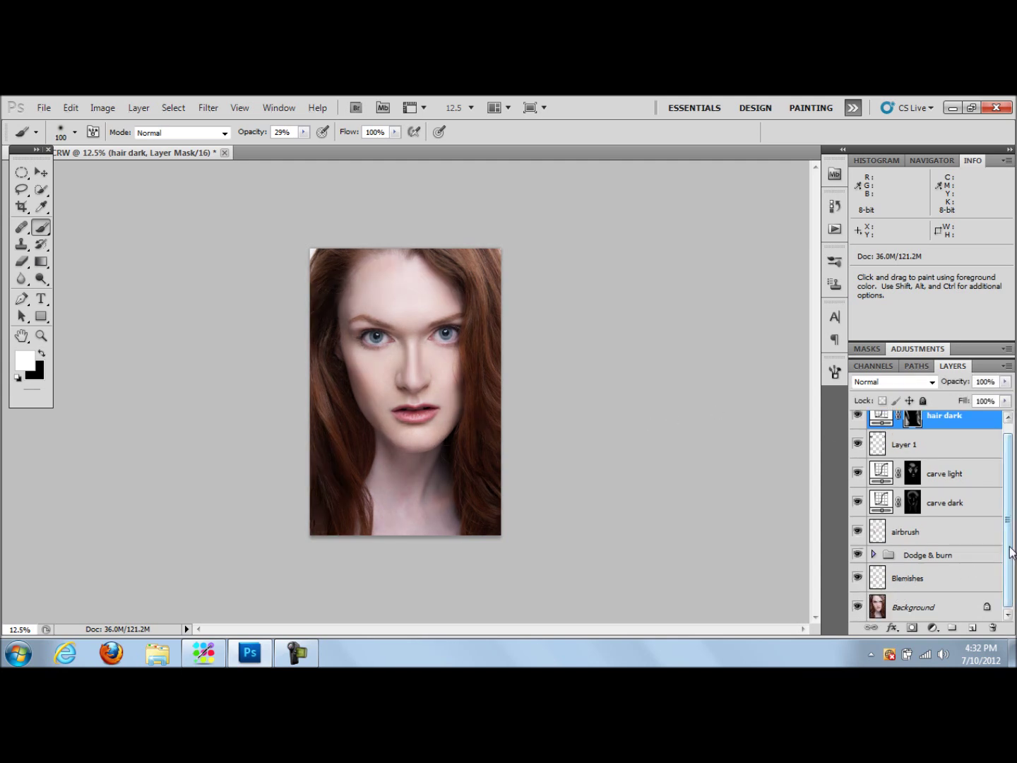
pyautogui.keyDown('alt'); pyautogui.click(860, 607); pyautogui.keyUp('alt')
pyautogui.keyDown('alt'); pyautogui.click(859, 607); pyautogui.keyUp('alt')
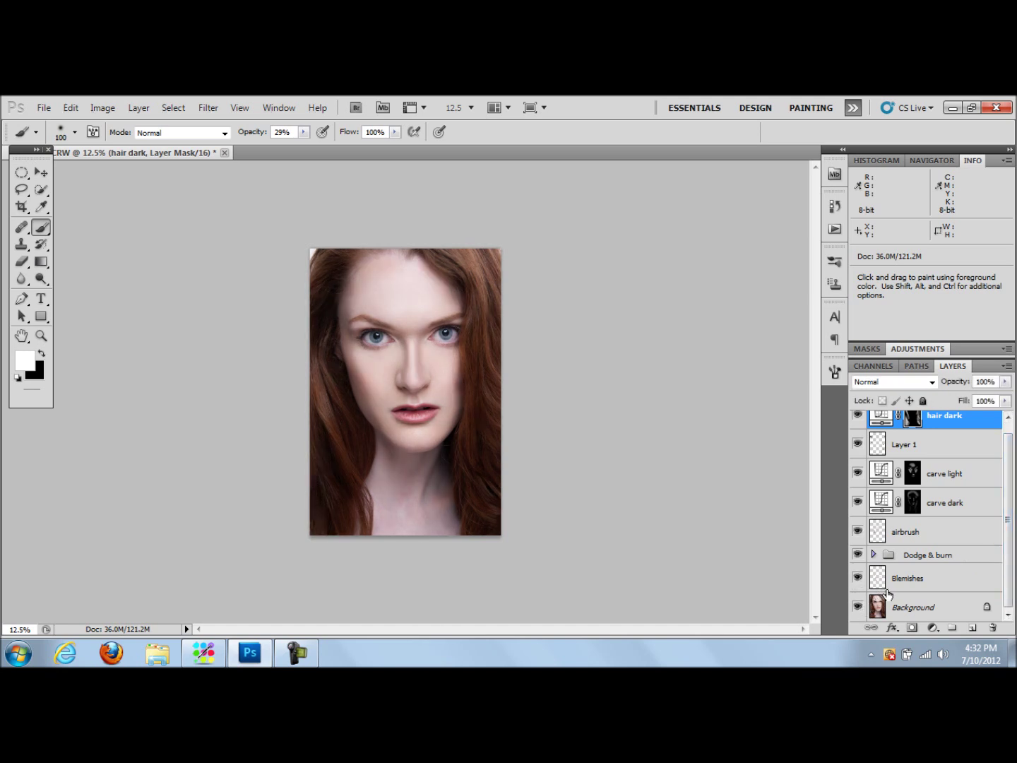
# Add a Hue/Saturation adjustment layer above the hair dark layer
pyautogui.click(1007, 416)
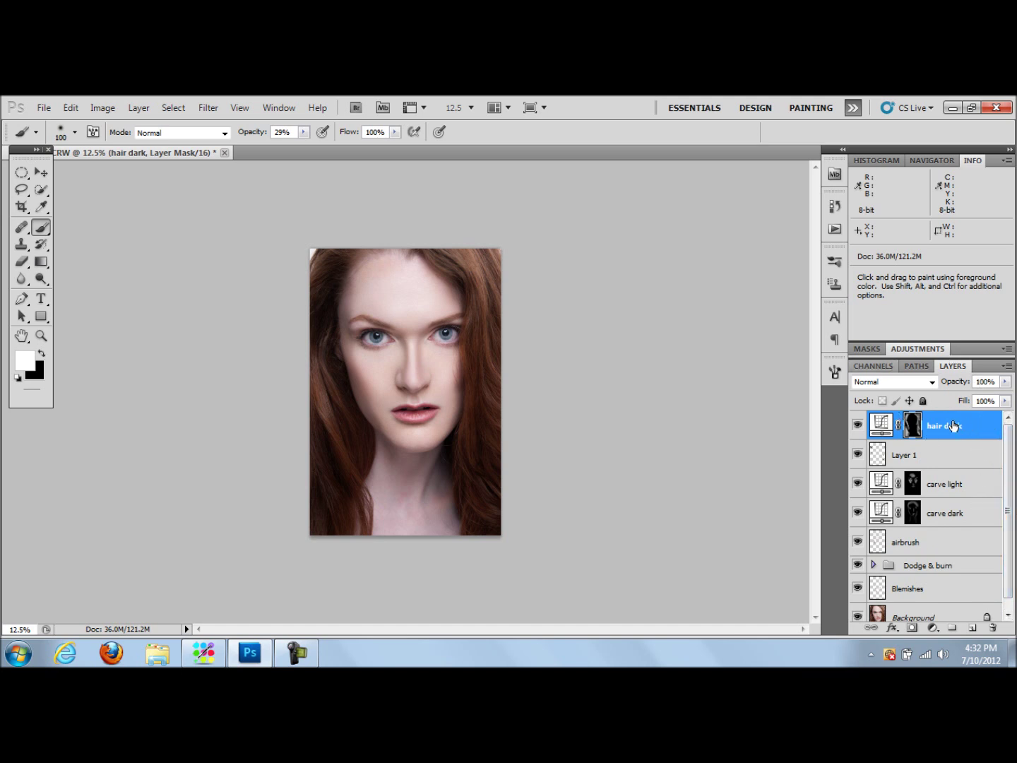
pyautogui.click(933, 627)
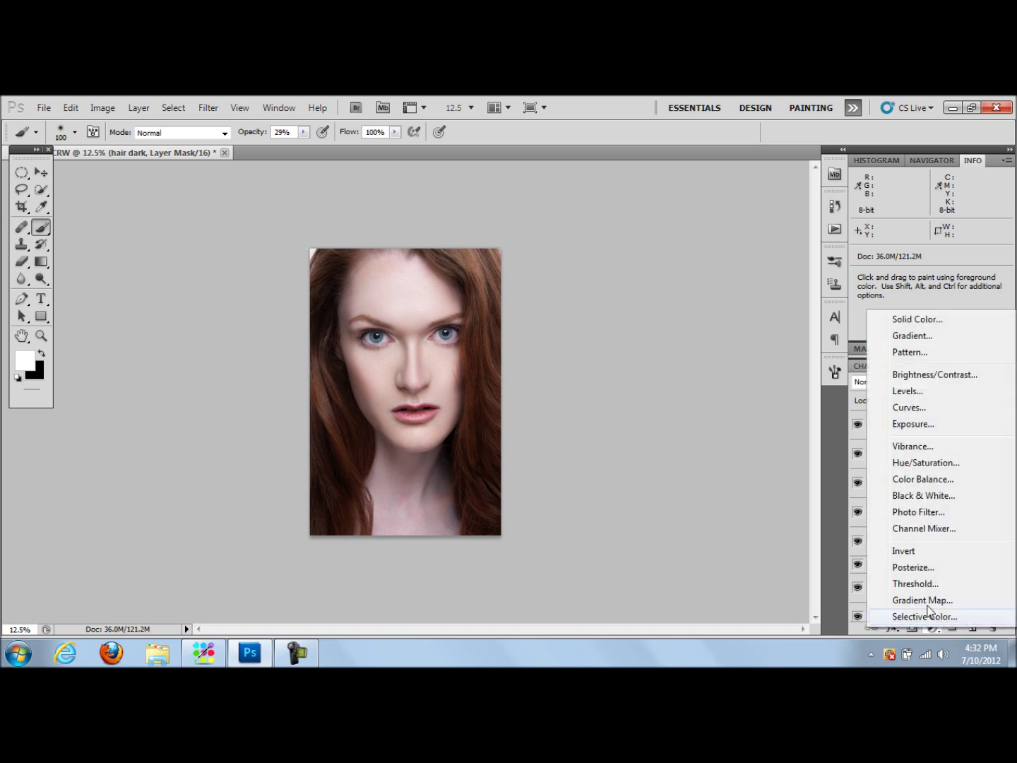
pyautogui.click(926, 463)
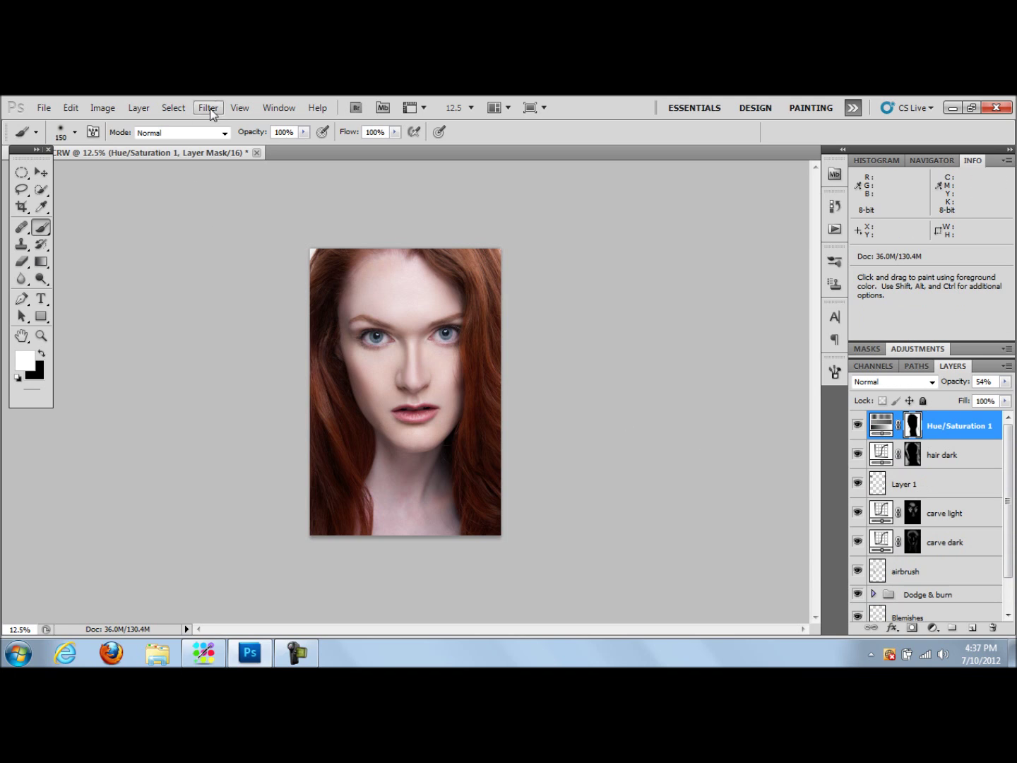
# Compare the recoloured hair and sculpted face with the original by toggling all layers except the Background
pyautogui.click(209, 108)
pyautogui.click(130, 247)
pyautogui.scroll(-2, 899, 594)
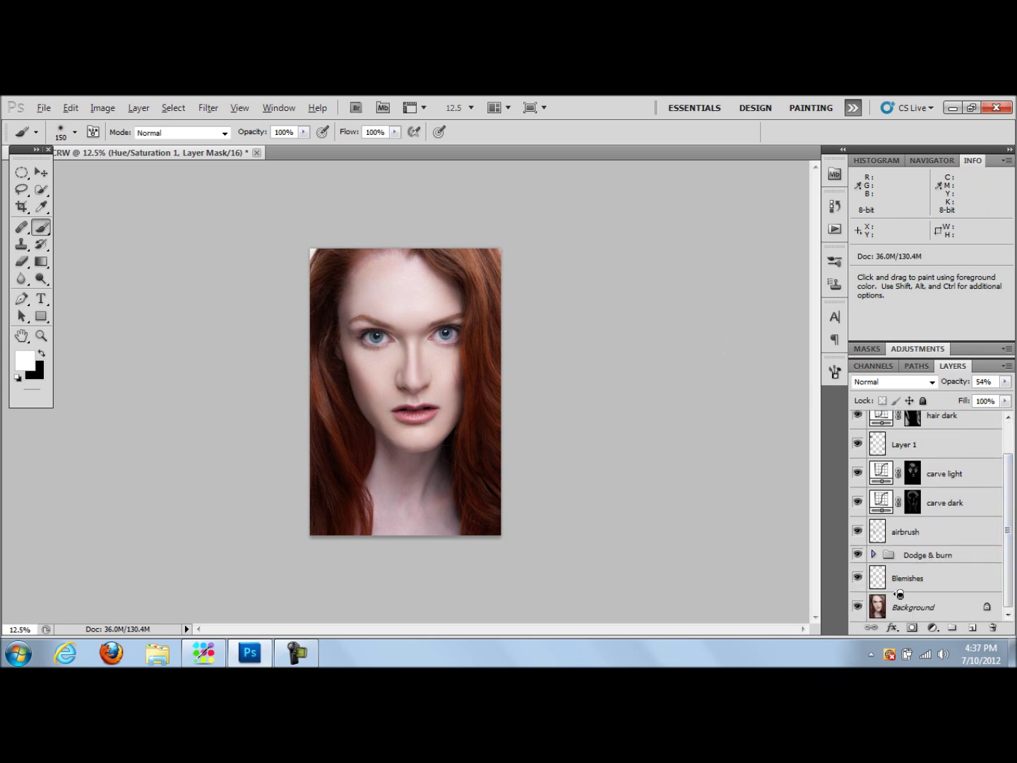
pyautogui.keyDown('alt'); pyautogui.click(856, 607); pyautogui.keyUp('alt')
pyautogui.keyDown('alt'); pyautogui.click(856, 607); pyautogui.keyUp('alt')
pyautogui.keyDown('alt'); pyautogui.click(857, 607); pyautogui.keyUp('alt')
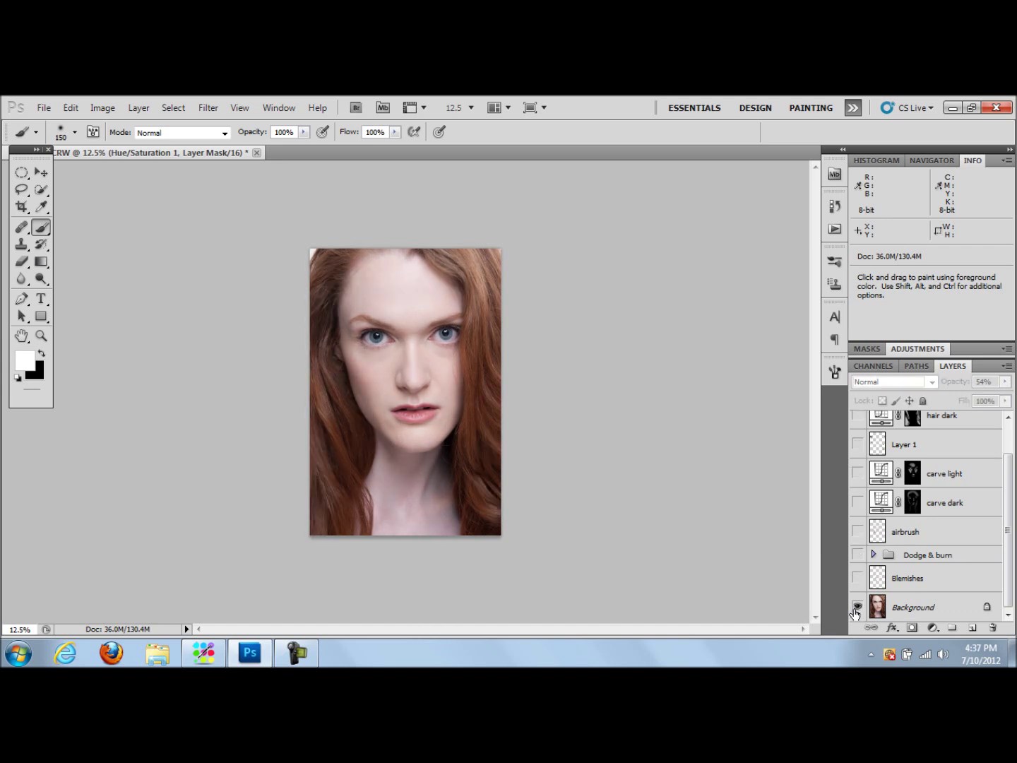
pyautogui.keyDown('alt'); pyautogui.click(857, 607); pyautogui.keyUp('alt')
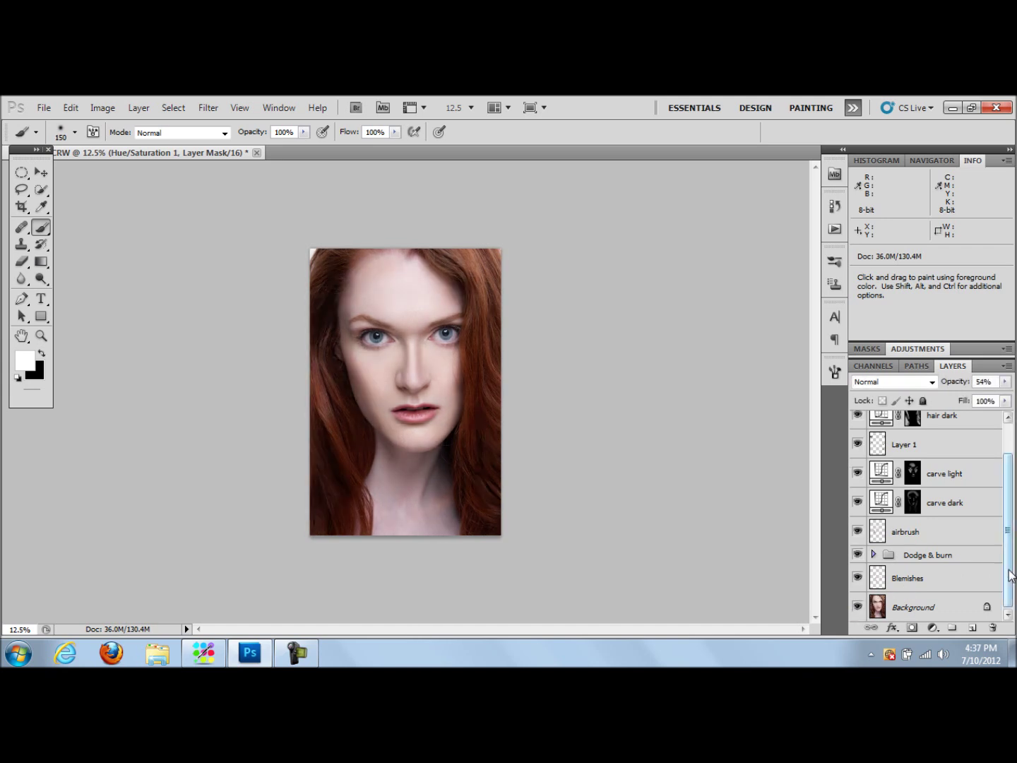
pyautogui.scroll(2, 1010, 575)
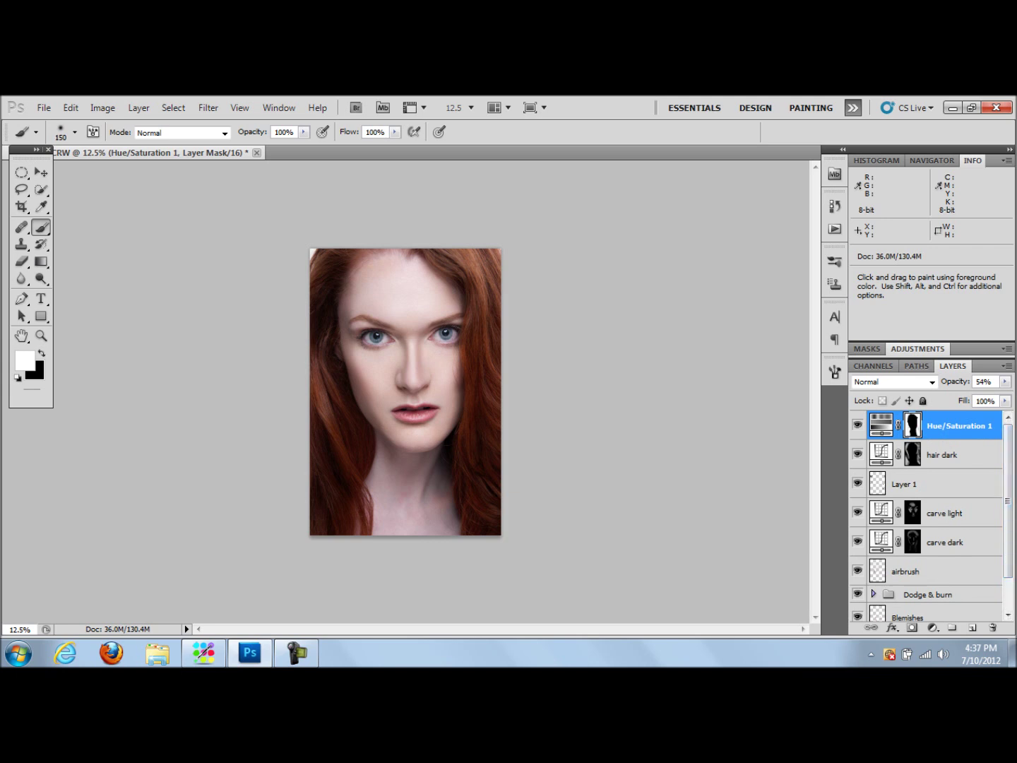
# Stamp all visible layers into a new layer above Hue/Saturation 1 and duplicate that merged layer
pyautogui.click(915, 511)
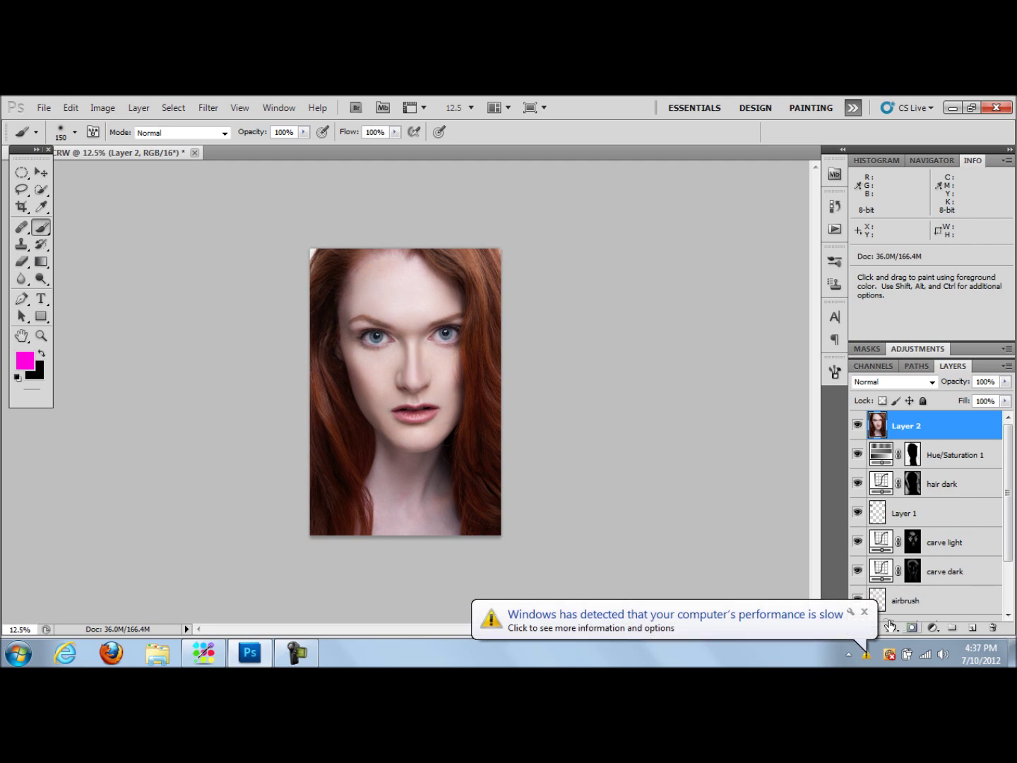
pyautogui.click(863, 613)
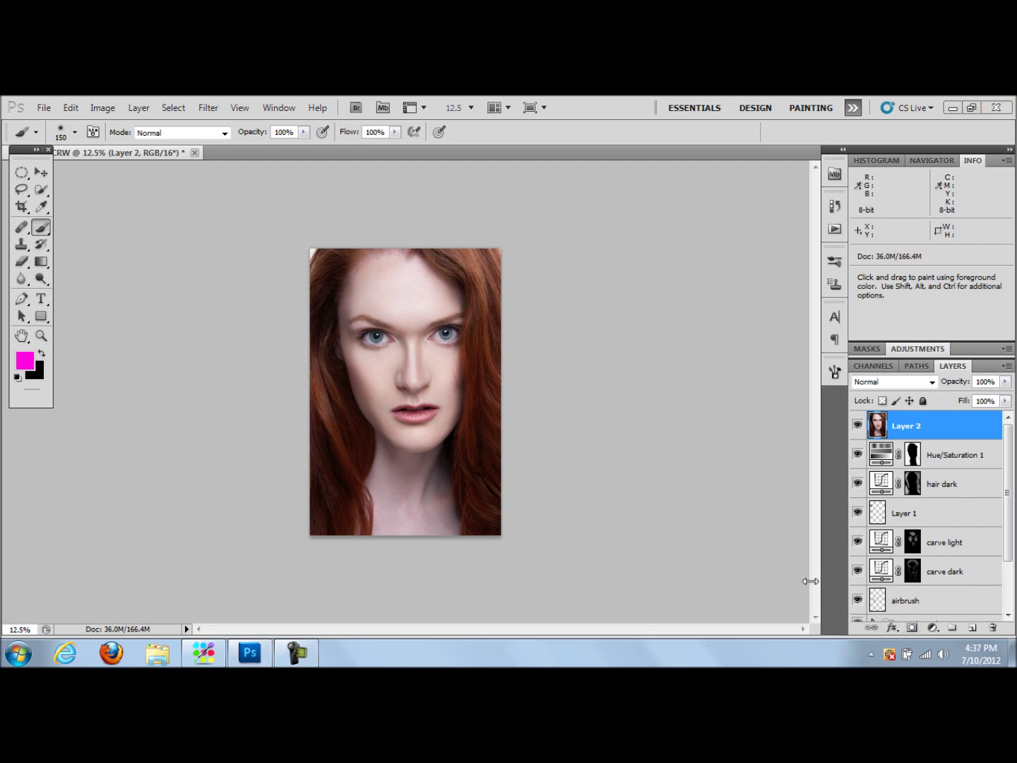
pyautogui.moveTo(835, 372)
pyautogui.mouseDown()
pyautogui.moveTo(922, 432)
pyautogui.moveTo(939, 432)
pyautogui.moveTo(923, 435)
pyautogui.moveTo(833, 373)
pyautogui.mouseUp()
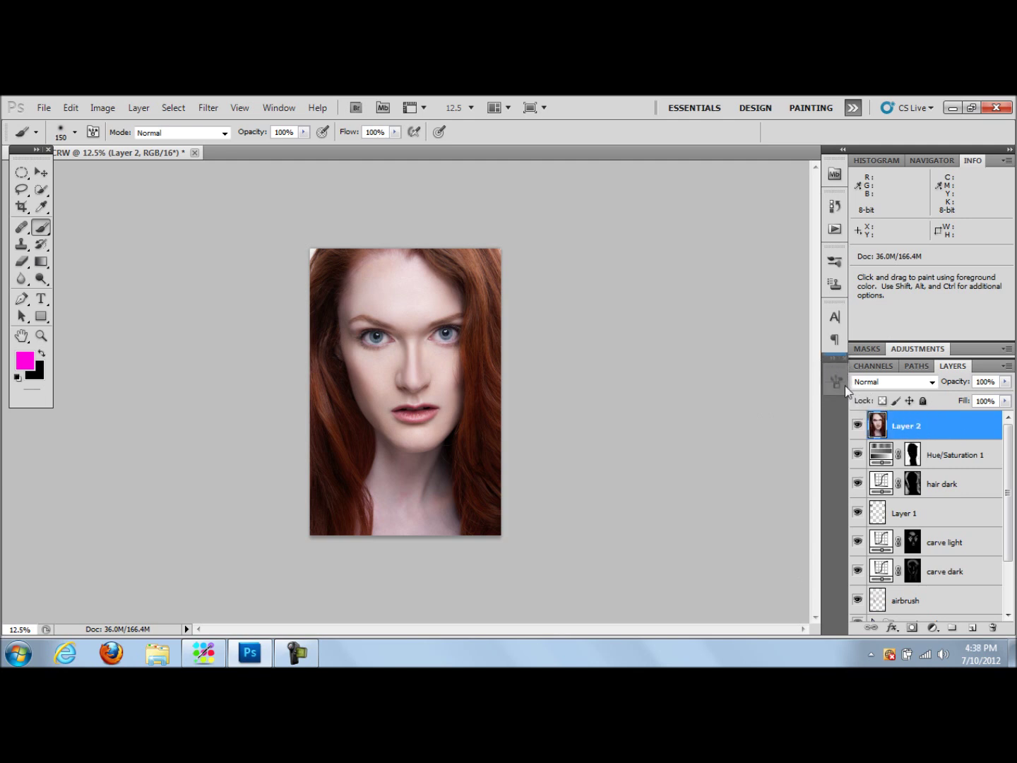
pyautogui.hotkey('ctrl', 'j')
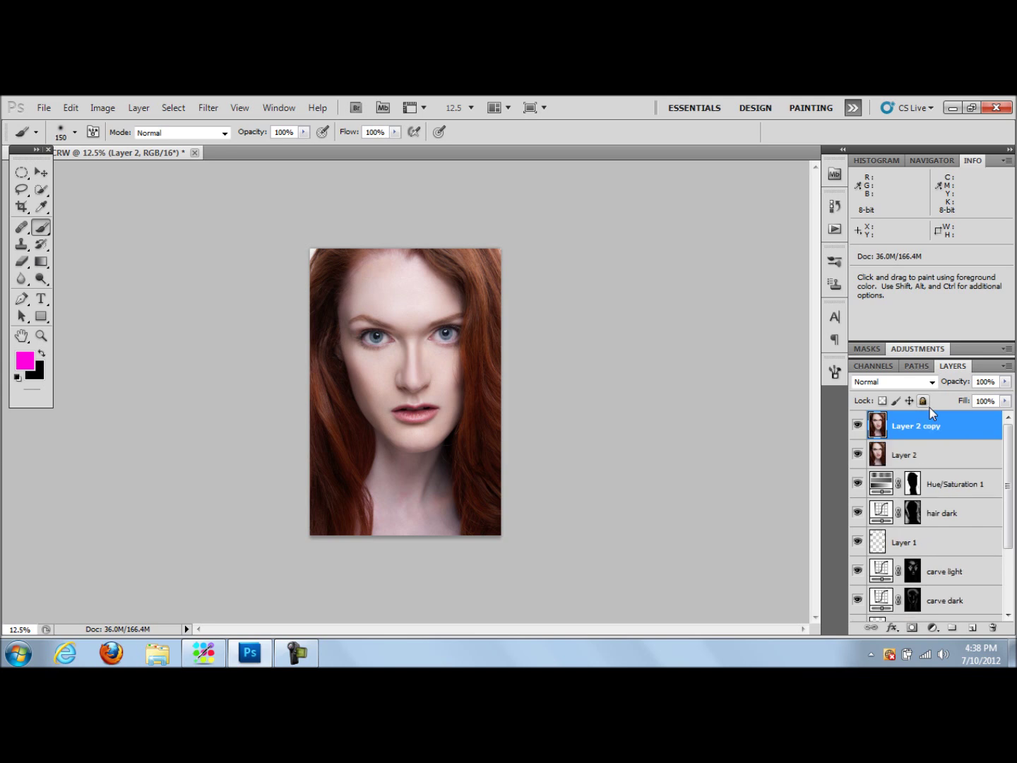
# Apply a Gaussian Blur with a 10-pixel radius to Layer 2, the lower of the two merged layers
pyautogui.click(919, 463)
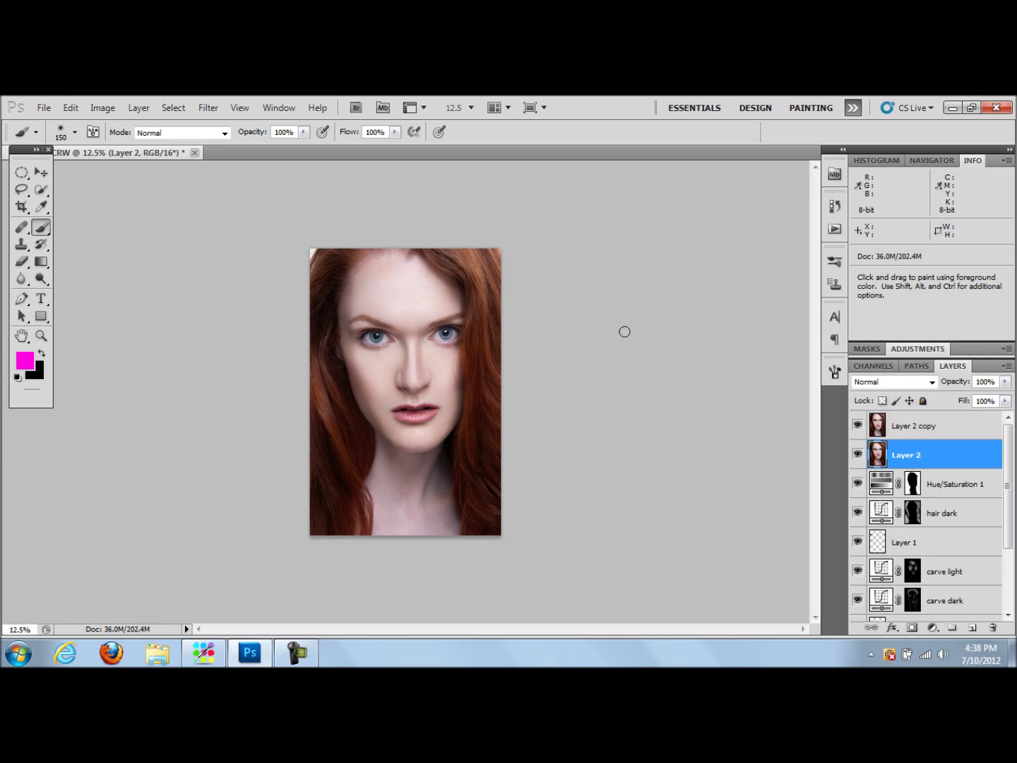
pyautogui.click(279, 107)
pyautogui.moveTo(208, 110)
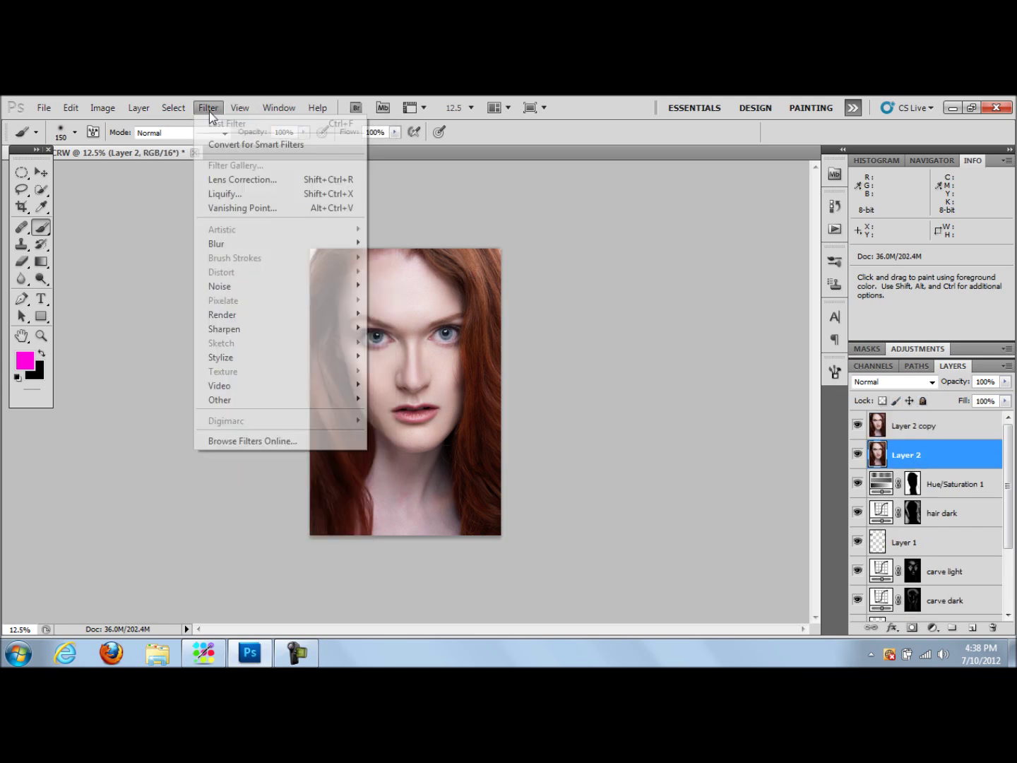
pyautogui.moveTo(360, 249)
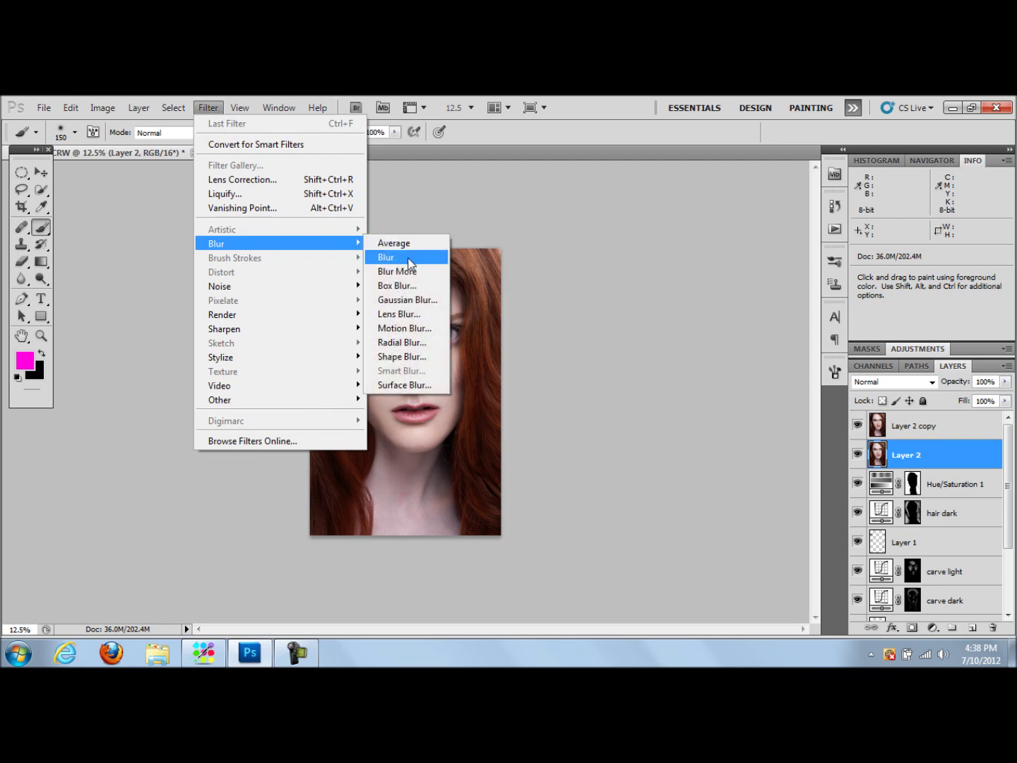
pyautogui.click(409, 300)
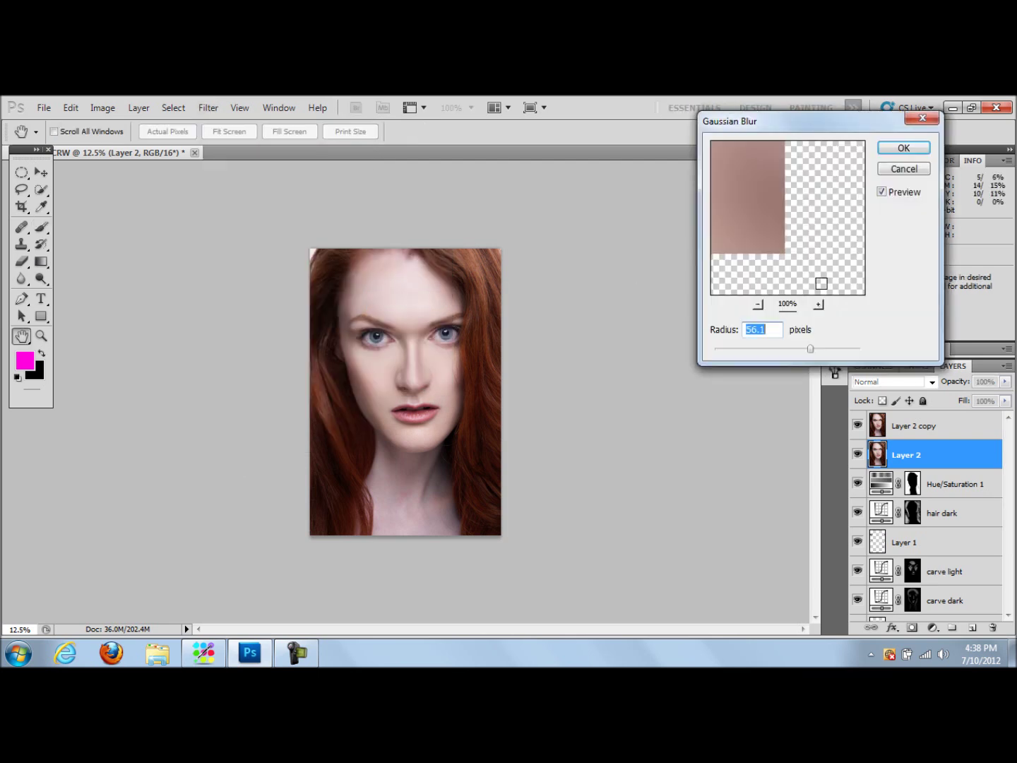
pyautogui.press('BackSpace')
pyautogui.write('10')
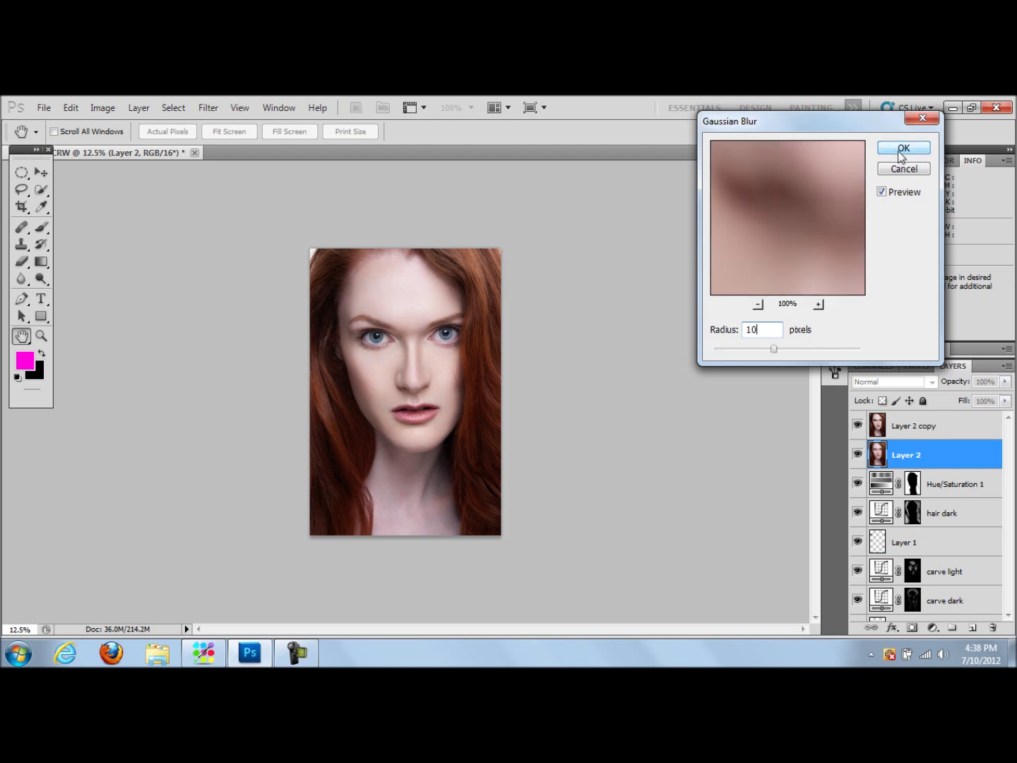
pyautogui.click(903, 149)
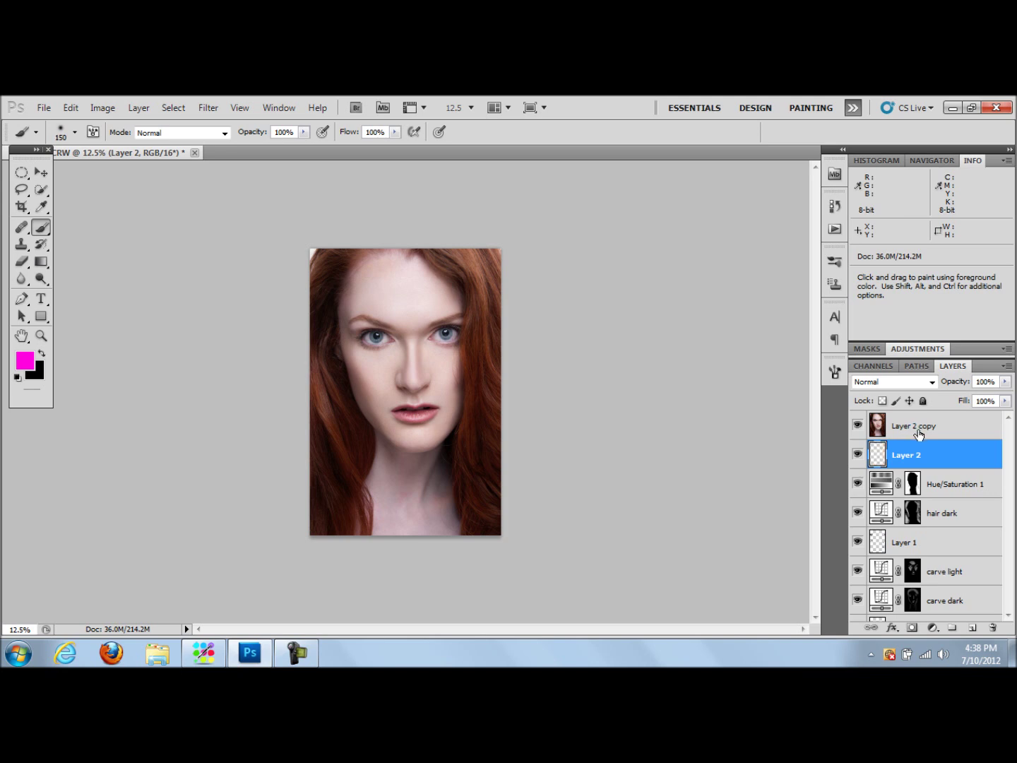
# Use Apply Image on Layer 2 copy with Layer 2 as the source layer, Subtract blending, scale 2 and offset 128
pyautogui.click(917, 433)
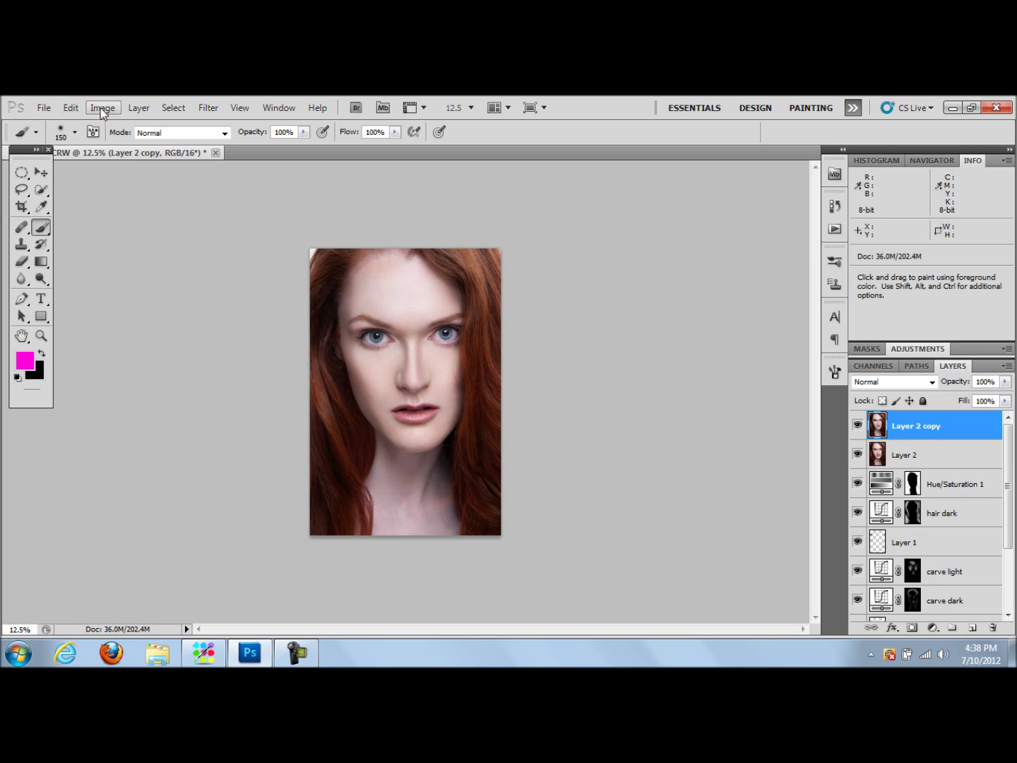
pyautogui.click(103, 112)
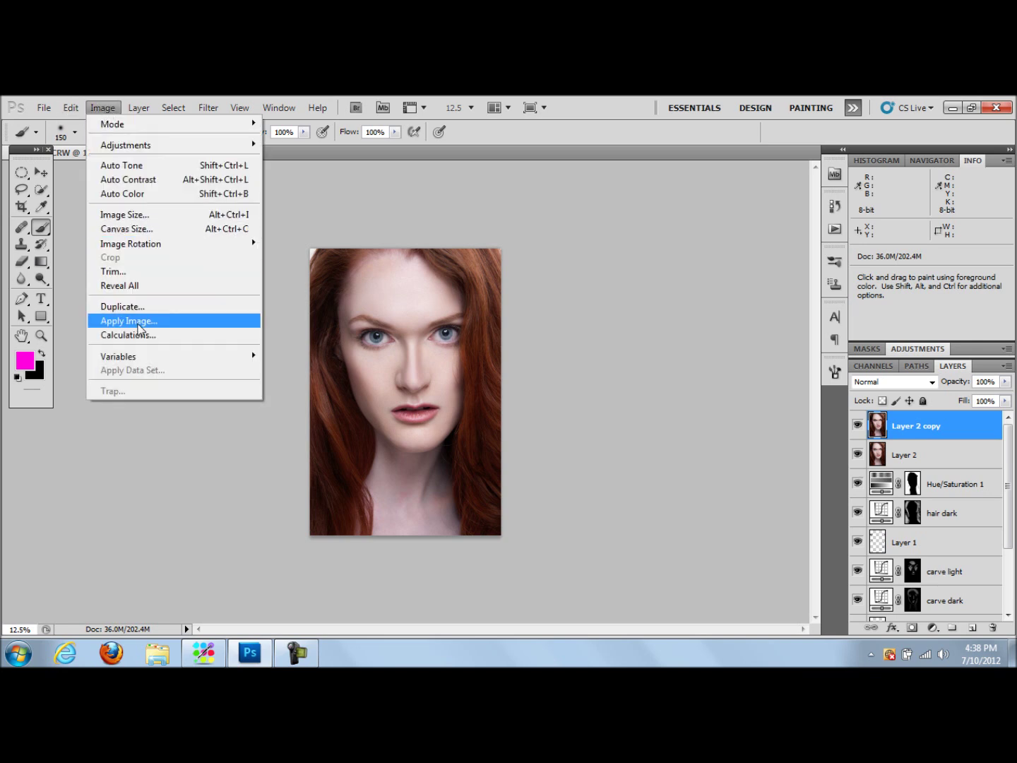
pyautogui.click(139, 325)
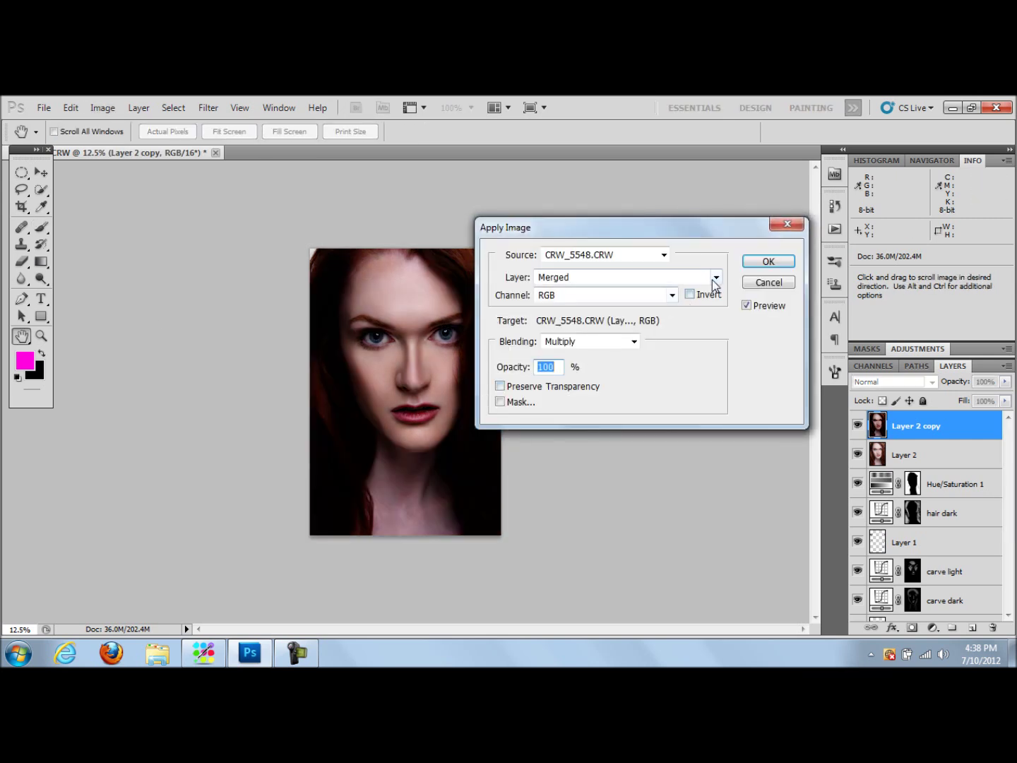
pyautogui.click(715, 281)
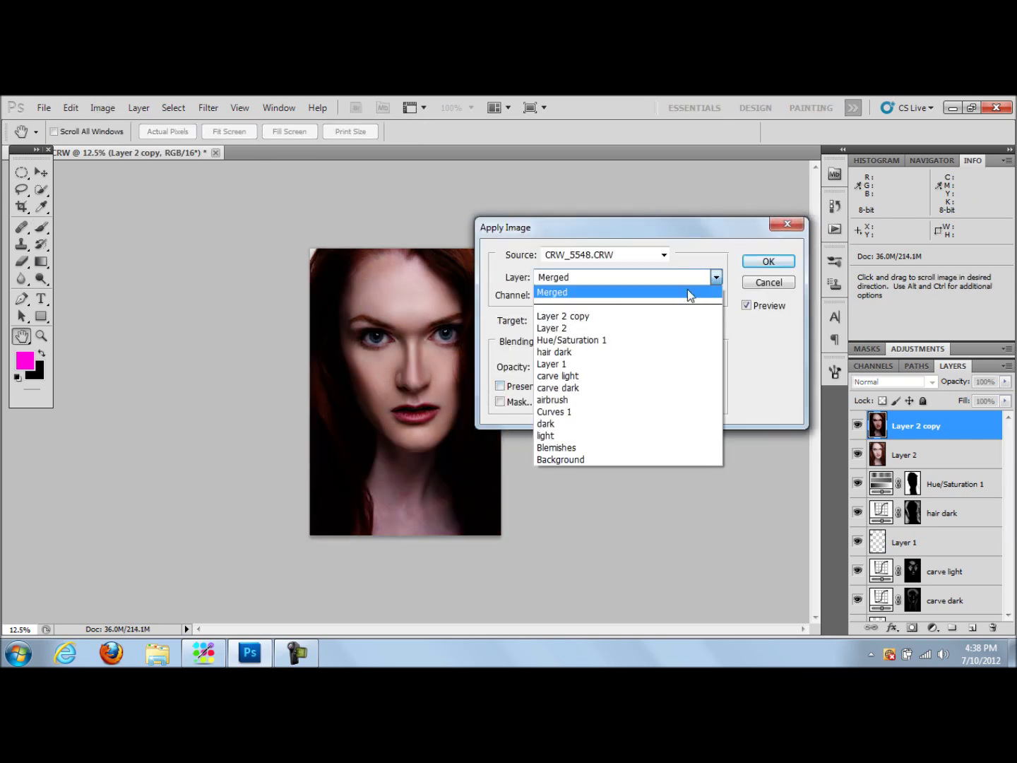
pyautogui.click(577, 331)
pyautogui.click(642, 348)
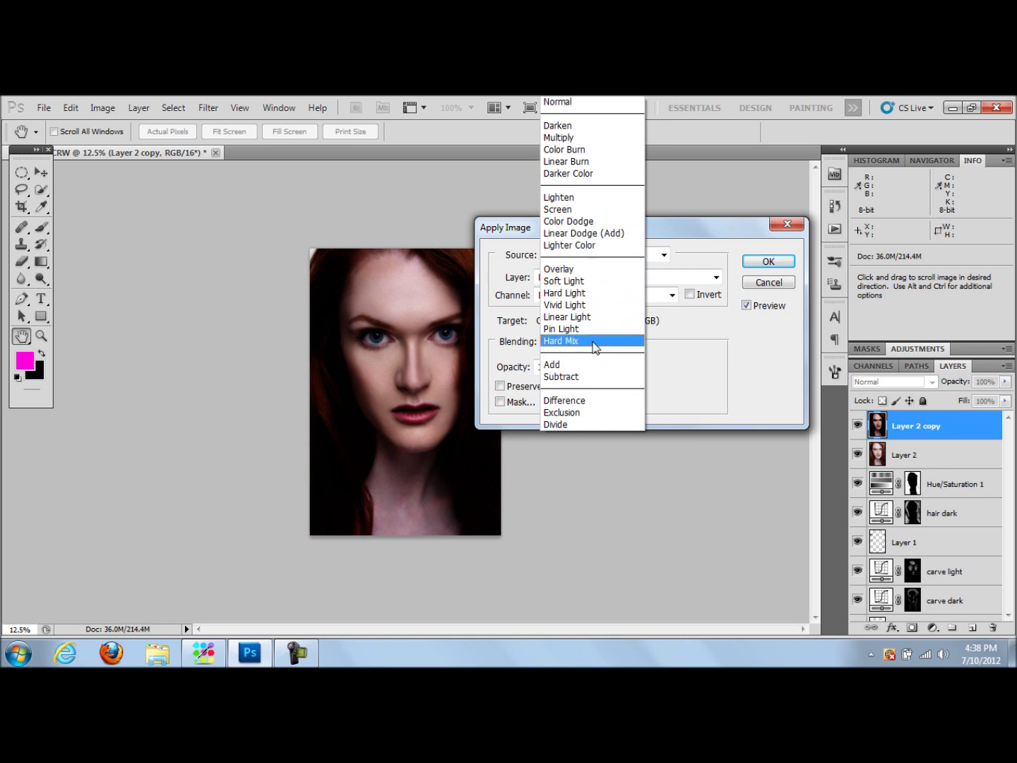
pyautogui.click(570, 377)
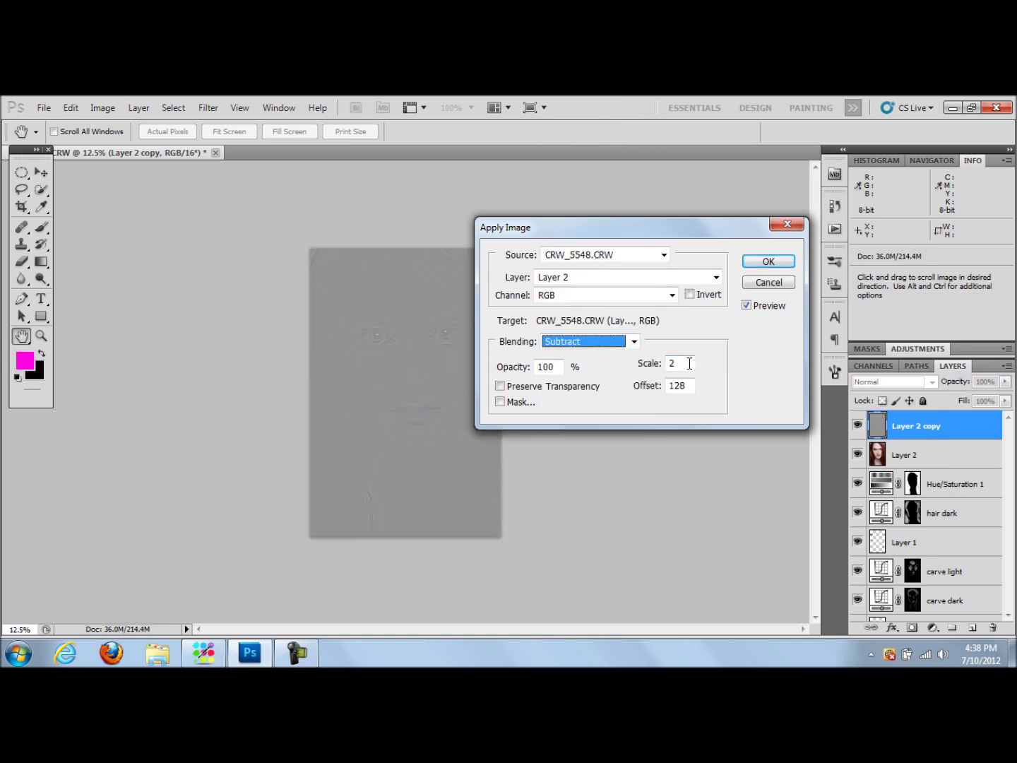
pyautogui.press('Tab')
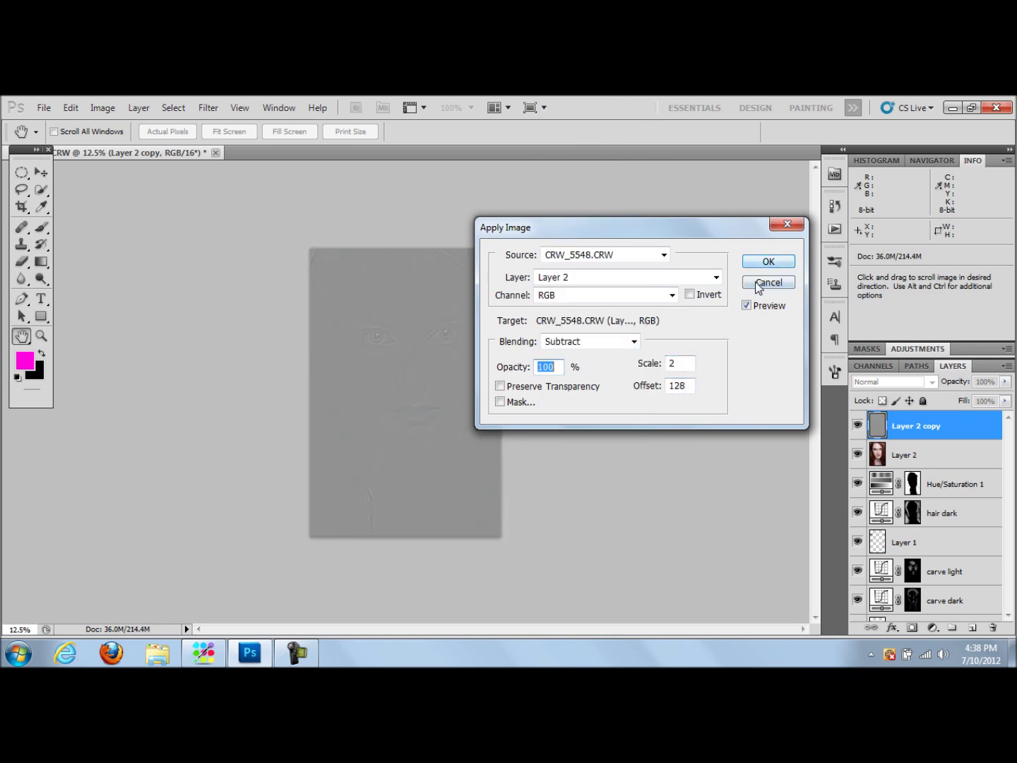
pyautogui.click(766, 262)
# Set the blend mode of Layer 2 copy to Linear Light
pyautogui.press('b')
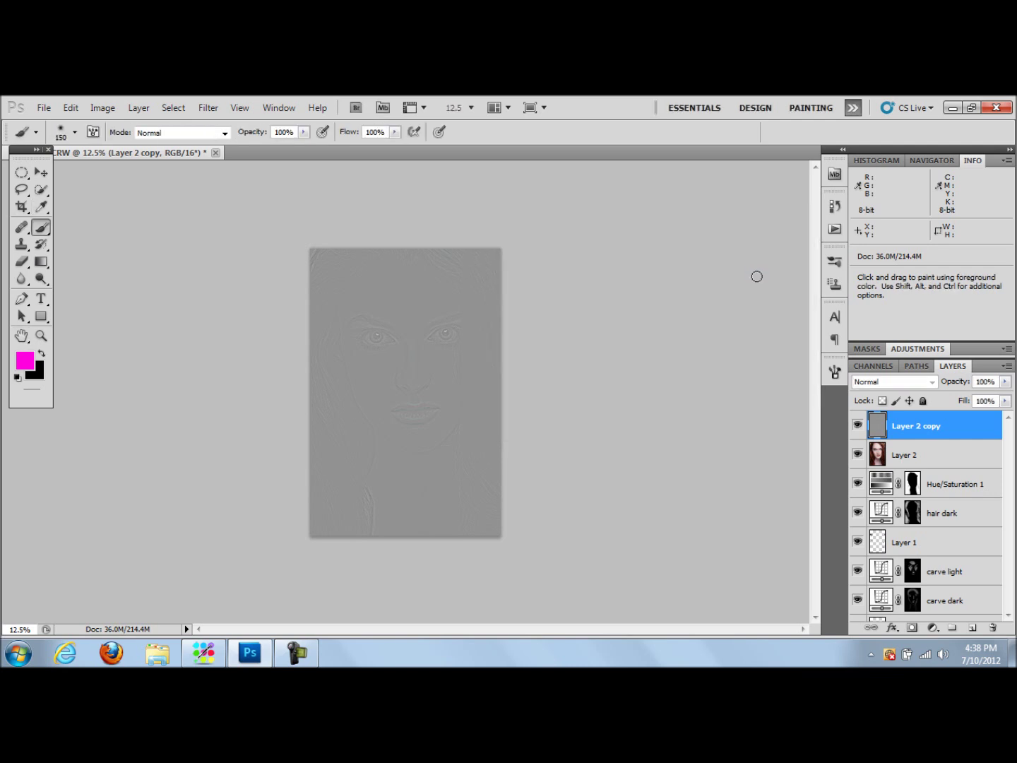
pyautogui.click(930, 385)
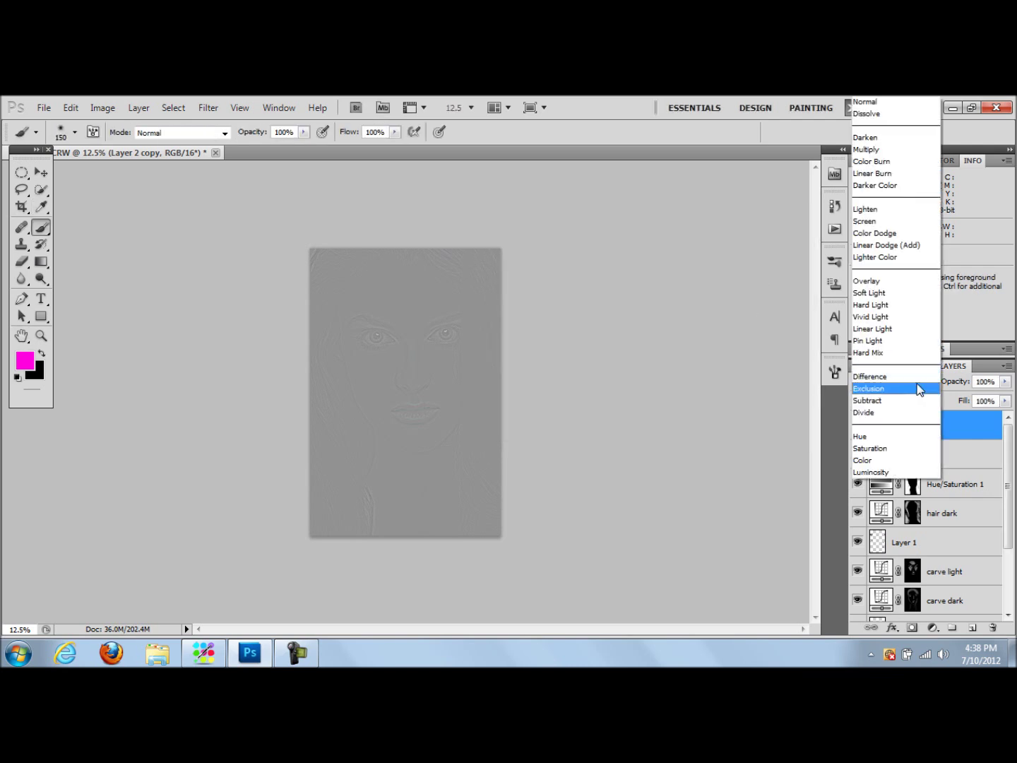
pyautogui.click(882, 328)
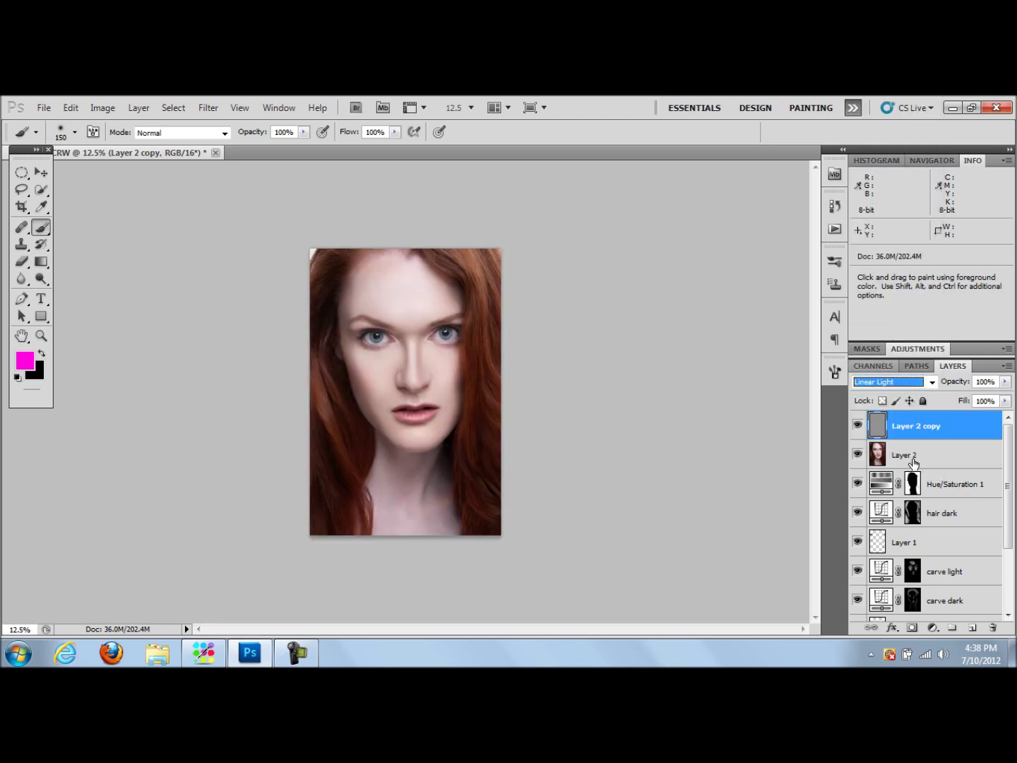
# Duplicate the blurred Layer 2 and rename the copy as "skin"
pyautogui.click(953, 464)
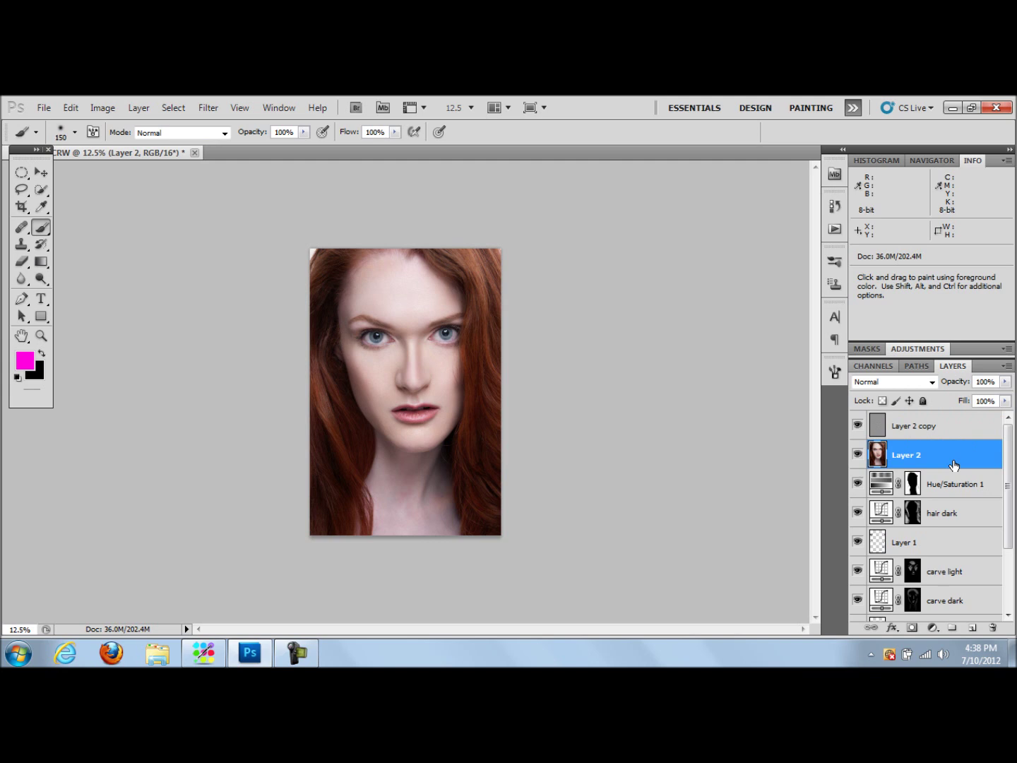
pyautogui.hotkey('ctrl', 'j')
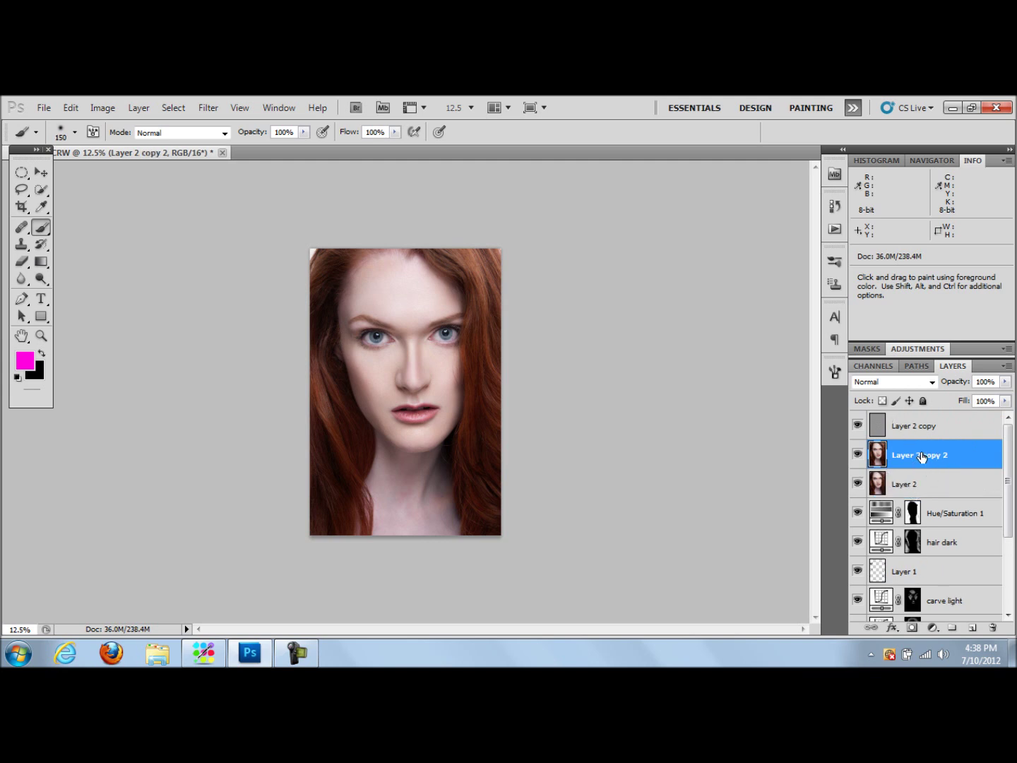
pyautogui.doubleClick(931, 457)
pyautogui.write('skin')
pyautogui.press('Return')
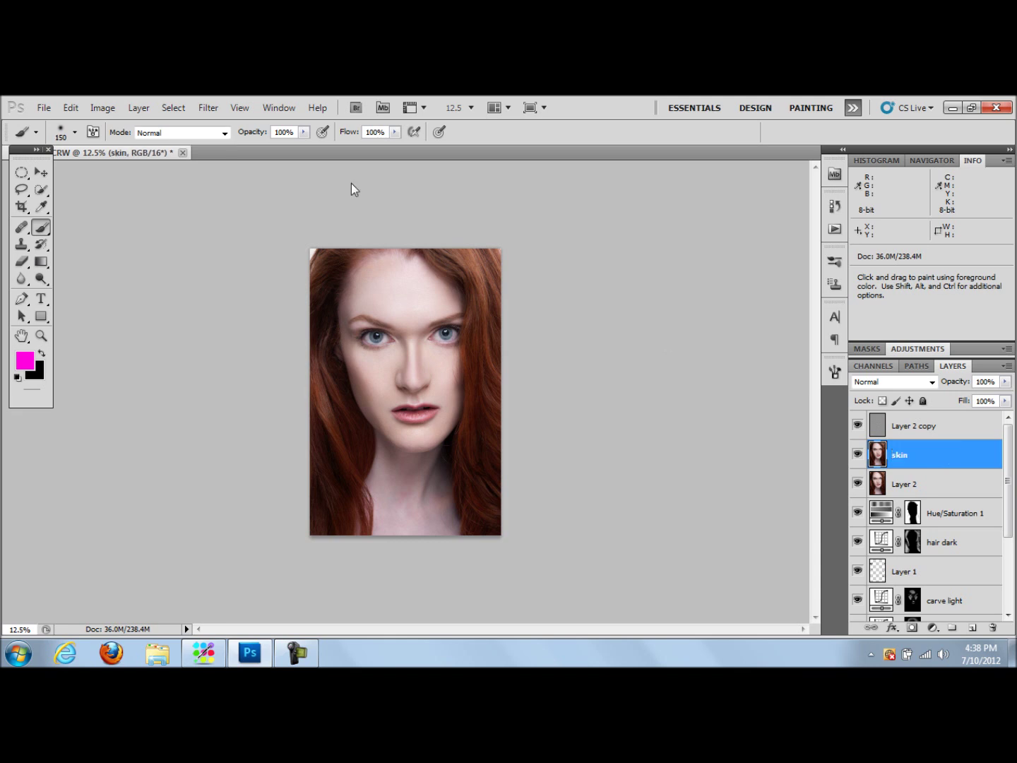
pyautogui.click(210, 110)
pyautogui.moveTo(268, 243)
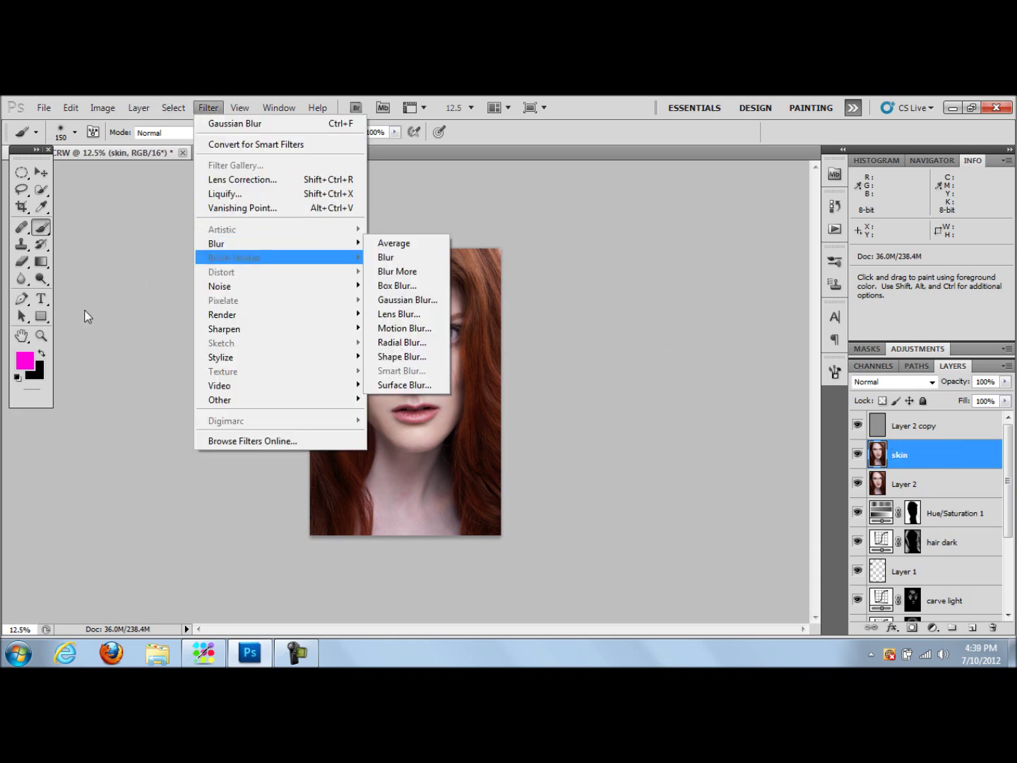
pyautogui.click(87, 315)
# Apply a Gaussian Blur with a radius of 26.1 pixels to the skin layer, judging the smoothing on the face at 50% zoom
pyautogui.click(42, 335)
pyautogui.moveTo(403, 397); pyautogui.dragTo(461, 404)
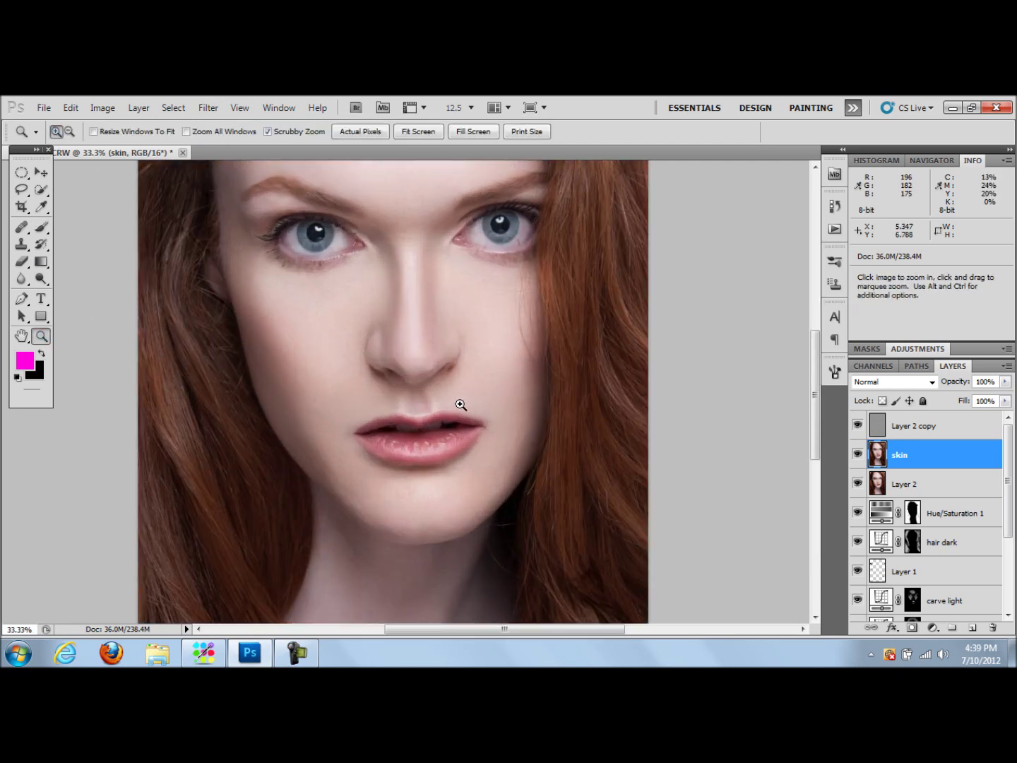
pyautogui.click(497, 409)
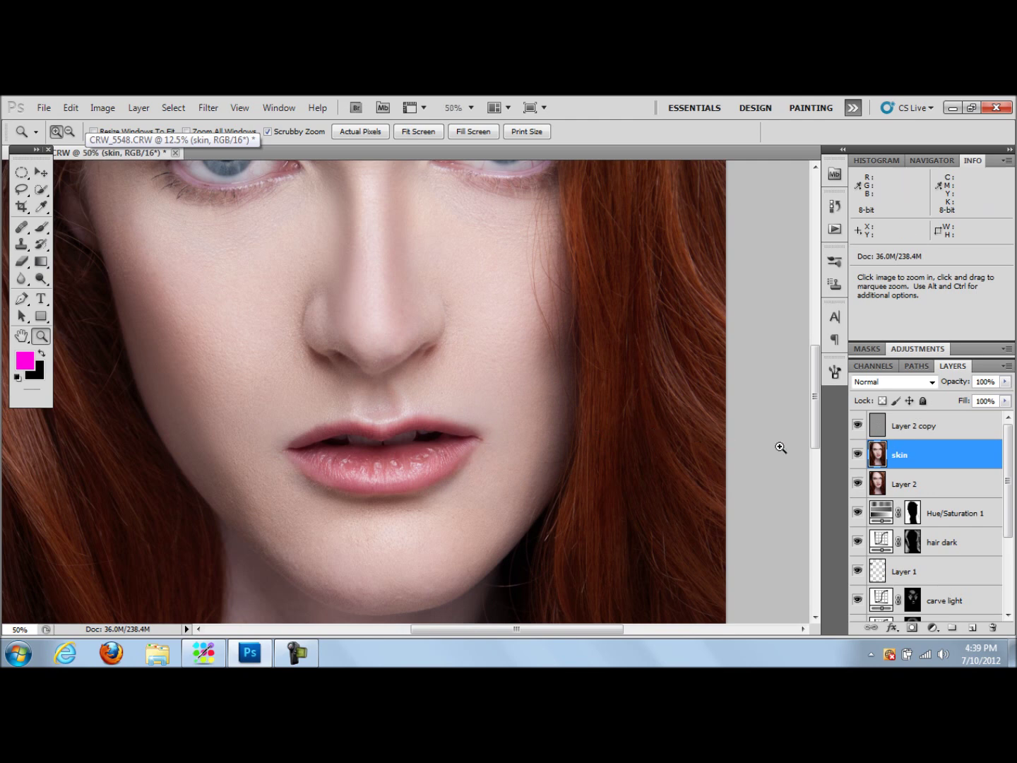
pyautogui.moveTo(816, 432)
pyautogui.mouseDown()
pyautogui.moveTo(821, 416)
pyautogui.moveTo(806, 415)
pyautogui.mouseUp()
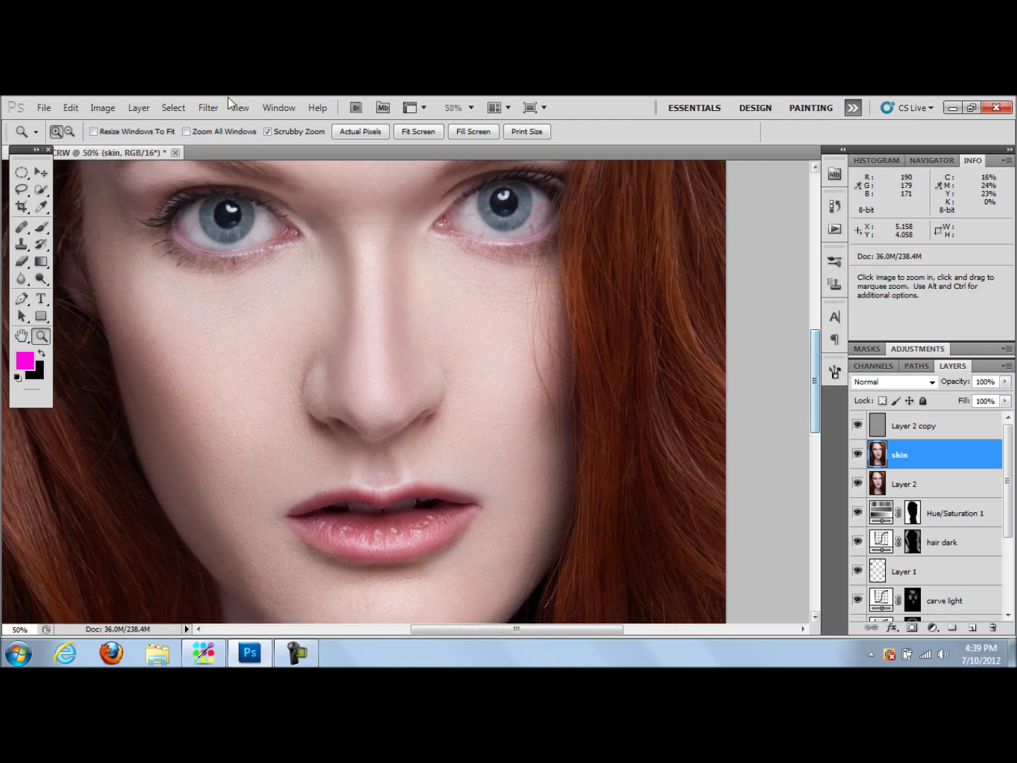
pyautogui.click(209, 108)
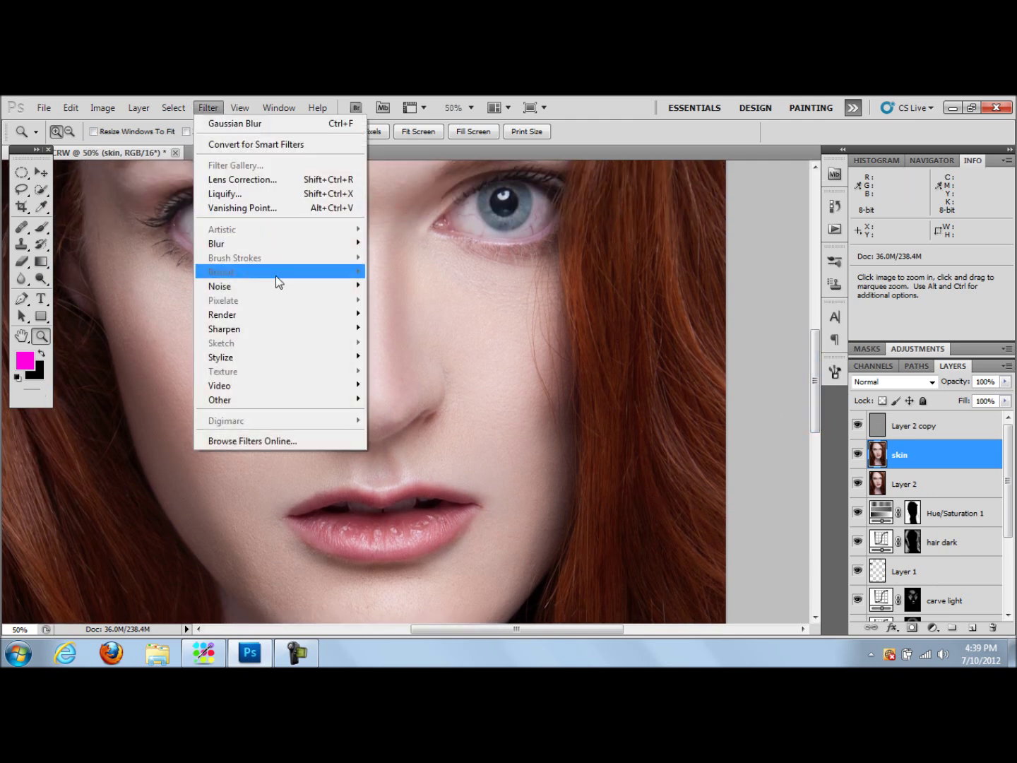
pyautogui.moveTo(270, 243)
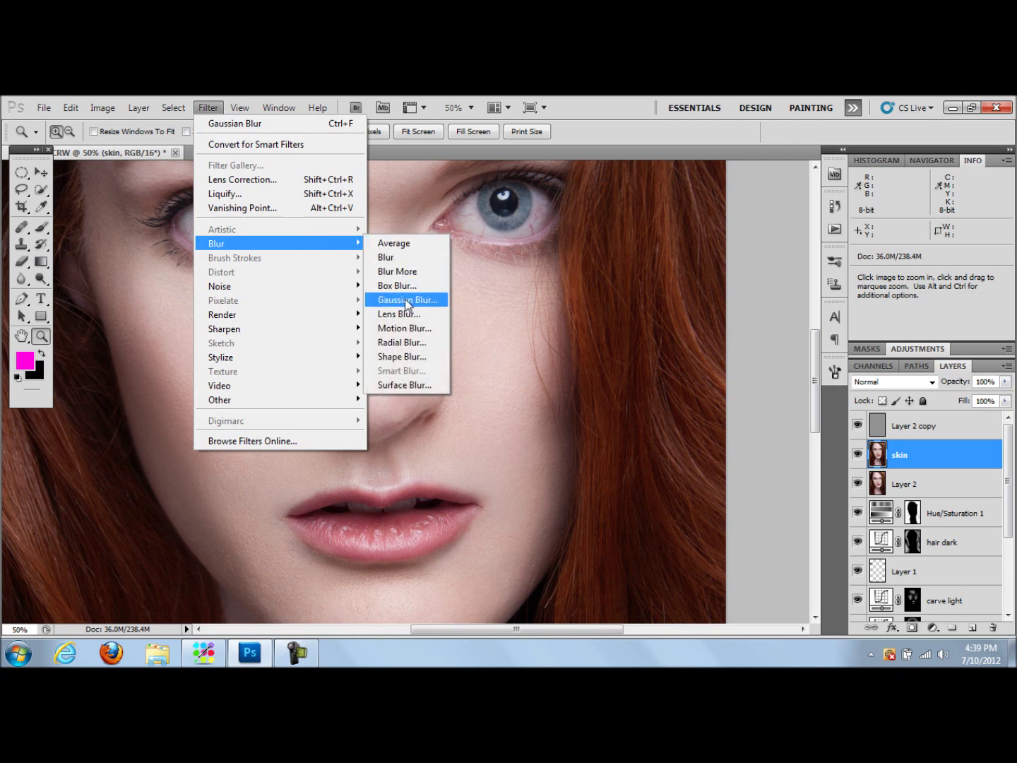
pyautogui.click(405, 298)
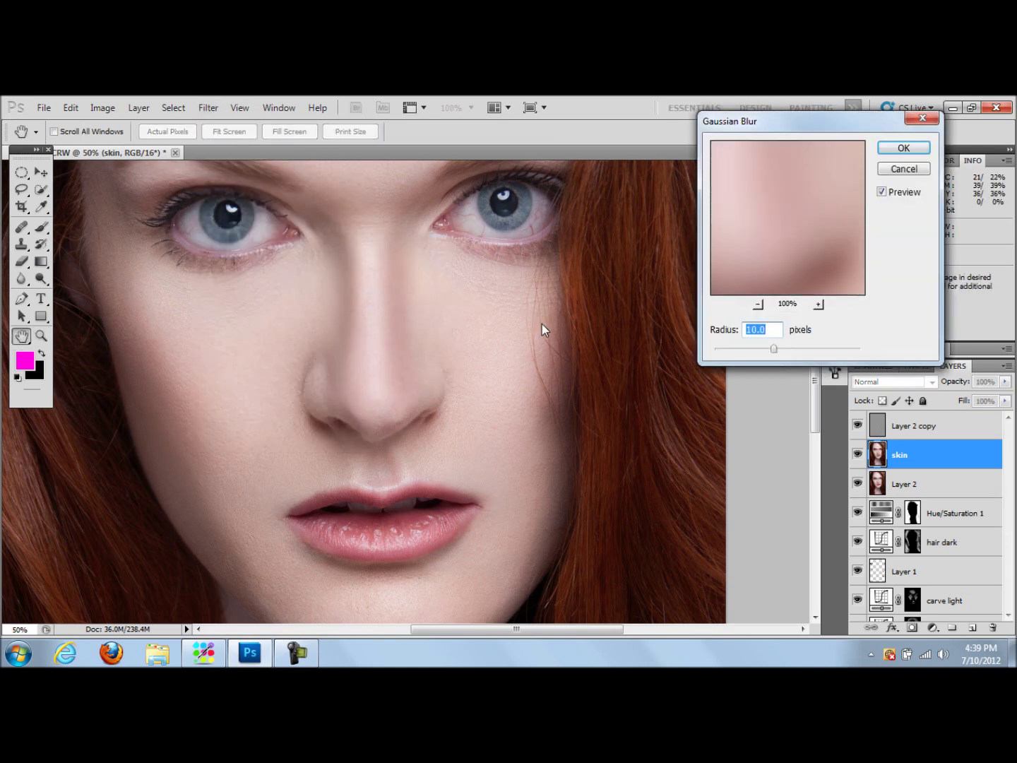
pyautogui.moveTo(776, 348); pyautogui.dragTo(801, 350)
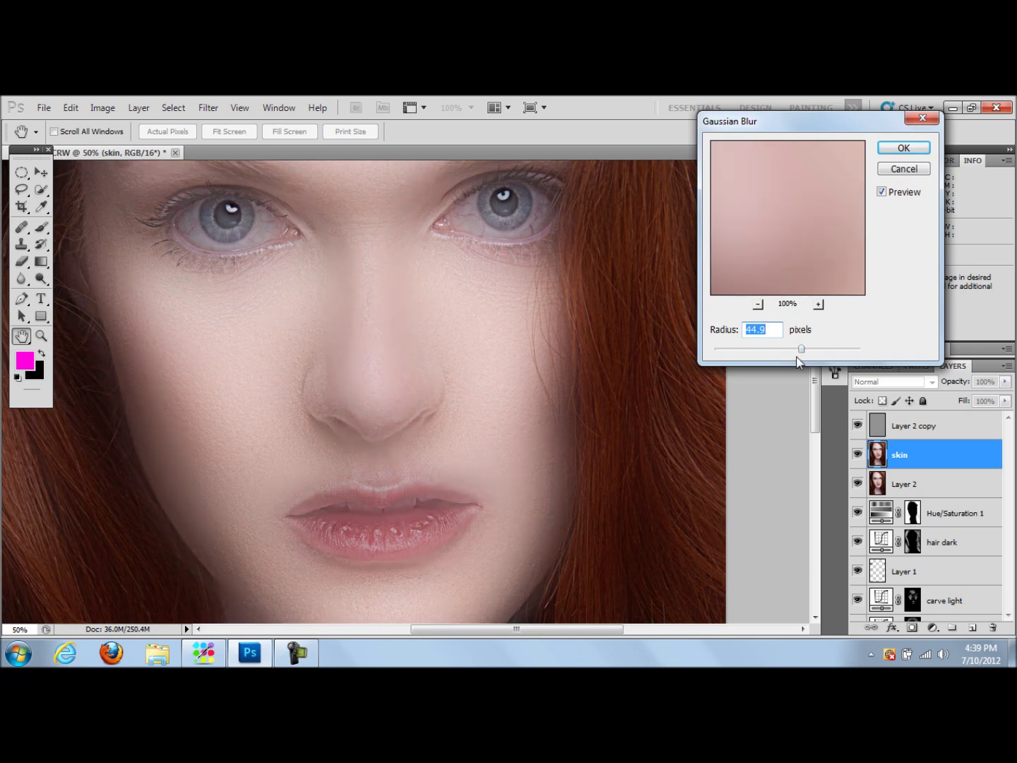
pyautogui.moveTo(802, 351)
pyautogui.mouseDown()
pyautogui.moveTo(775, 357)
pyautogui.moveTo(786, 355)
pyautogui.mouseUp()
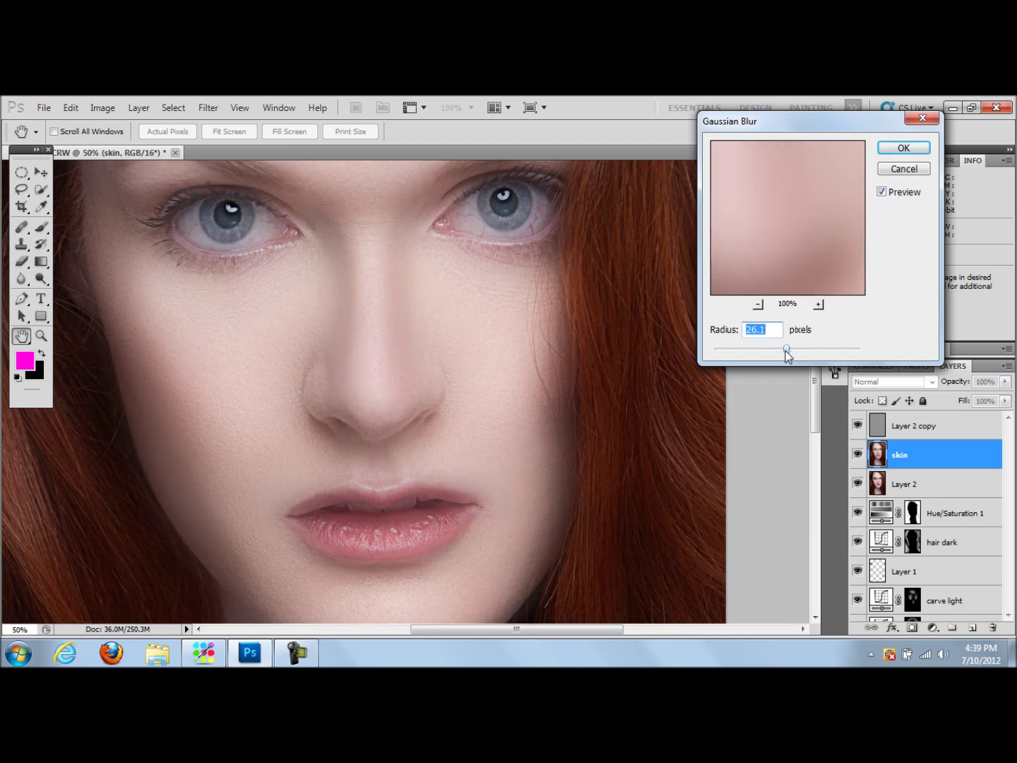
pyautogui.click(915, 149)
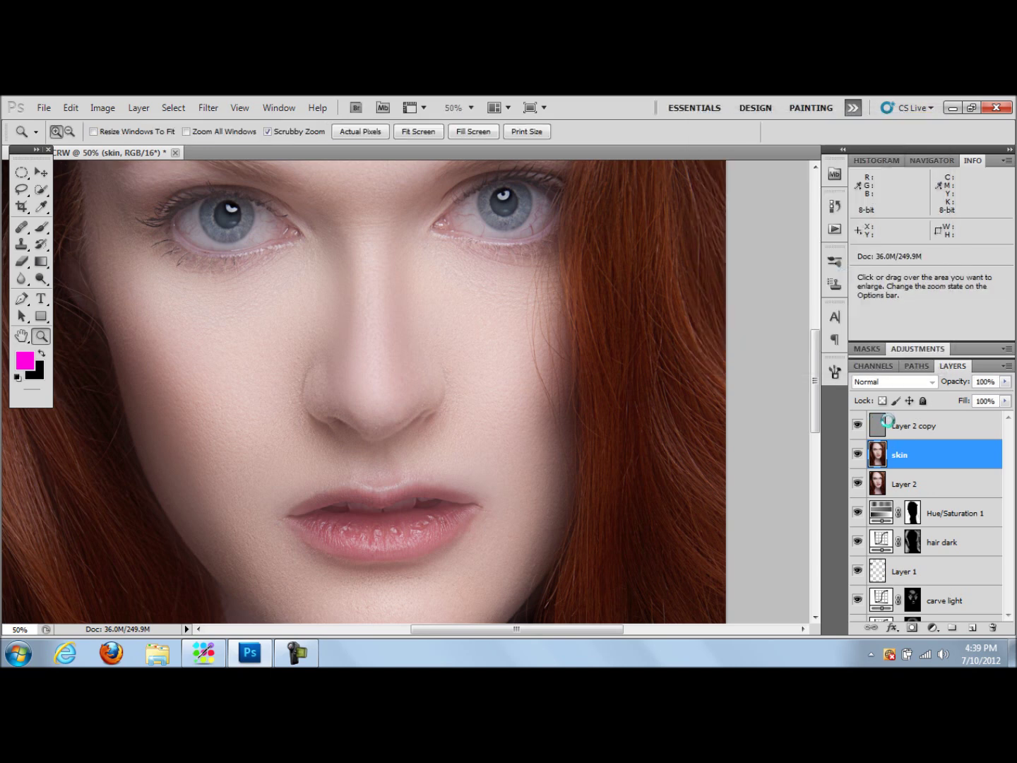
# Apply Smart Sharpen to Layer 2 copy with amount 157%, radius 2.0 px and Remove set to Gaussian Blur
pyautogui.click(912, 429)
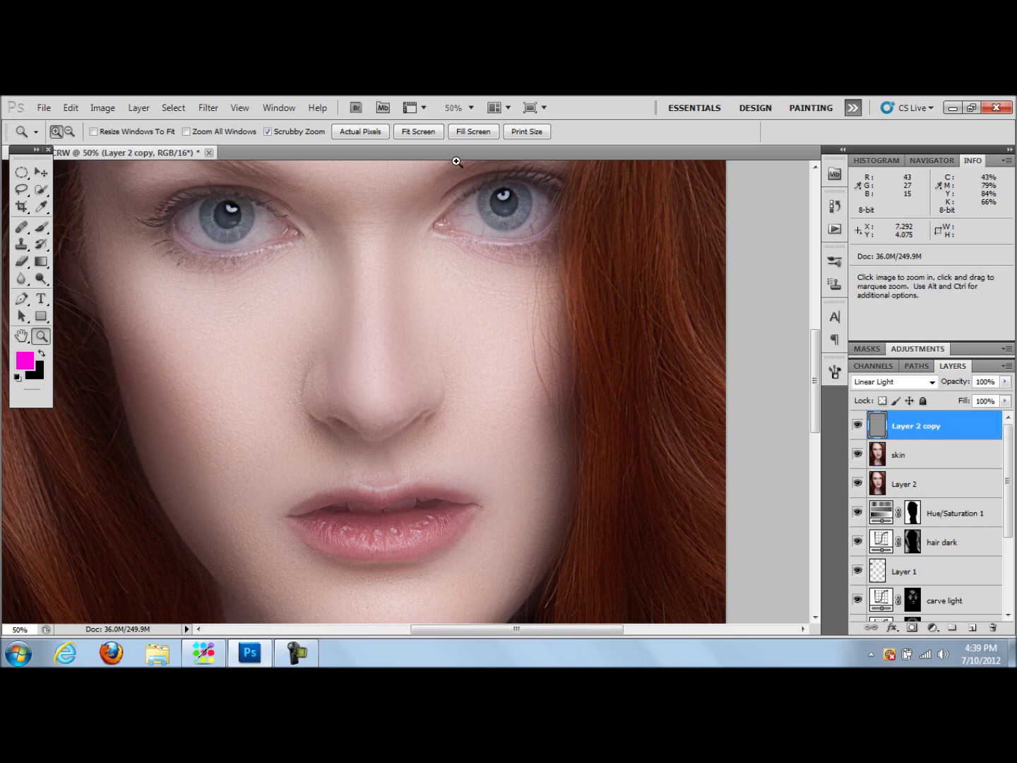
pyautogui.click(209, 107)
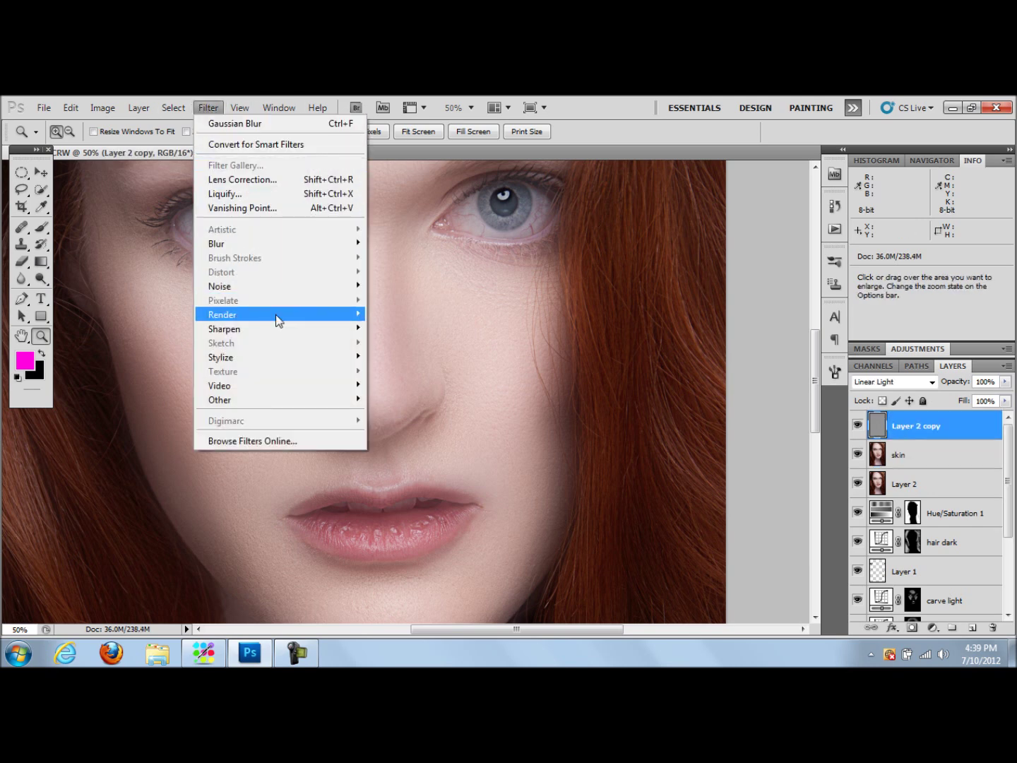
pyautogui.moveTo(274, 327)
pyautogui.click(429, 370)
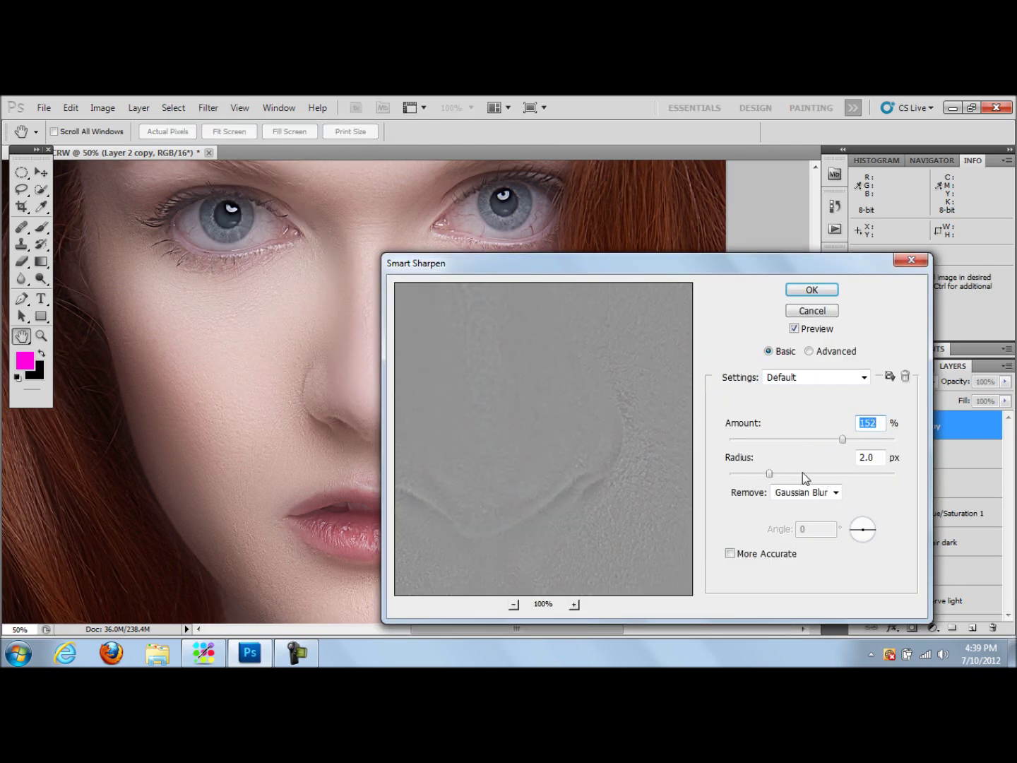
pyautogui.moveTo(842, 438); pyautogui.dragTo(847, 438)
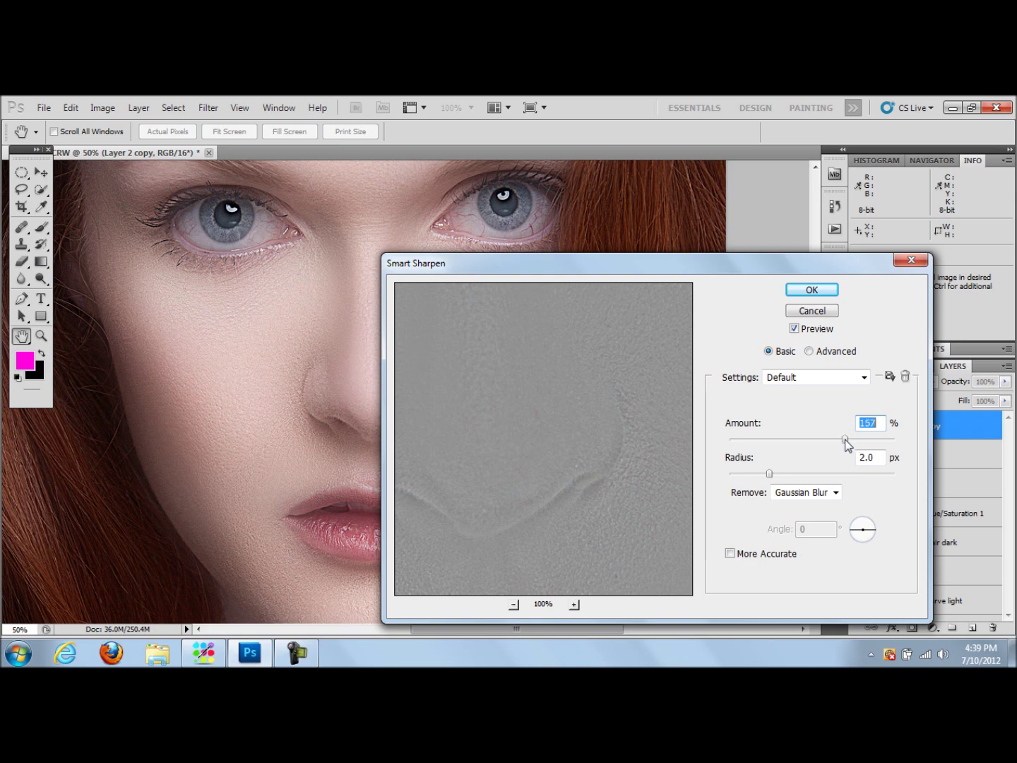
pyautogui.click(813, 291)
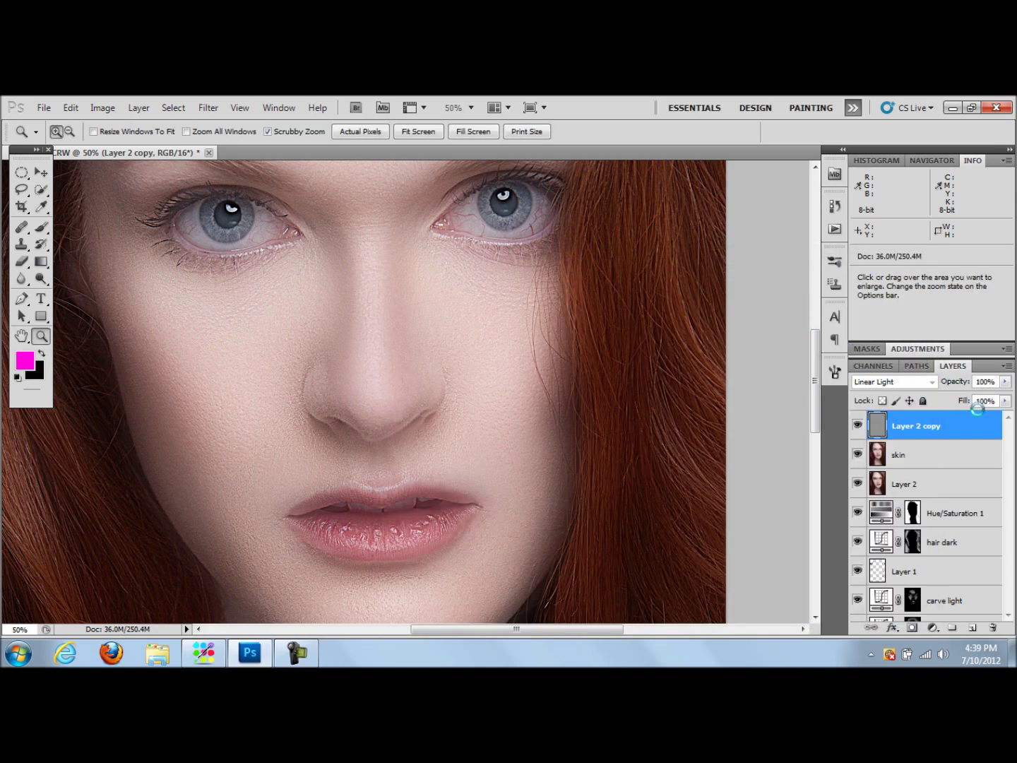
# Group Layer 2, skin and Layer 2 copy together and name the group "skin"
pyautogui.click(937, 488)
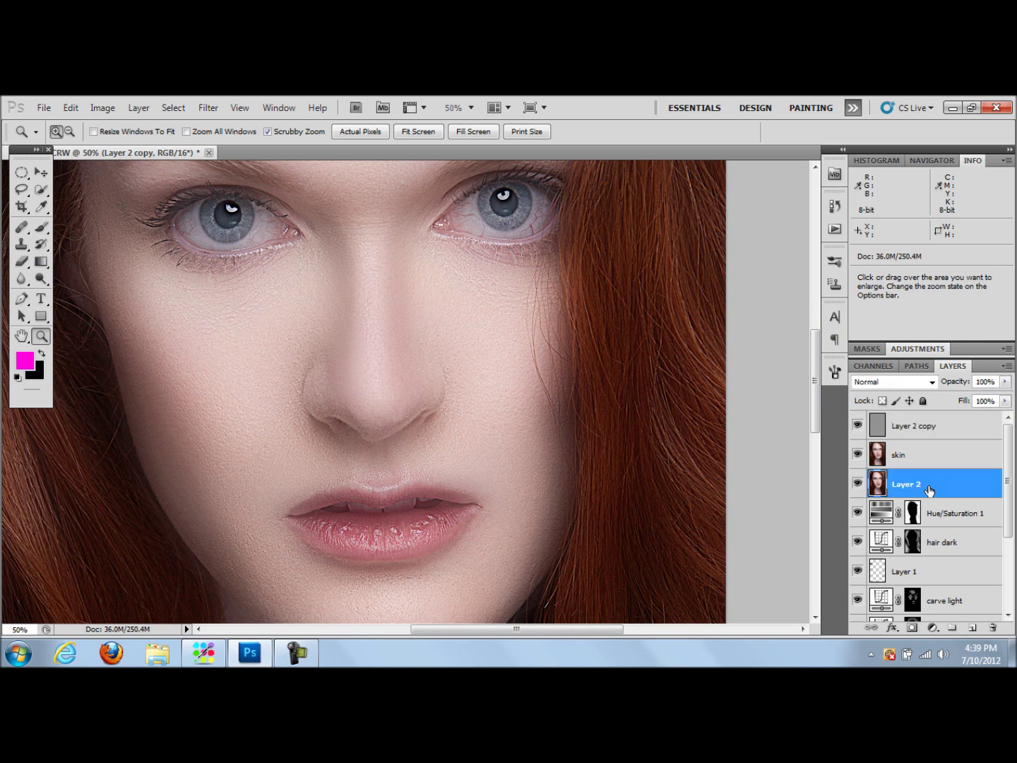
pyautogui.keyDown('shift'); pyautogui.click(922, 466); pyautogui.keyUp('shift')
pyautogui.keyDown('shift'); pyautogui.click(929, 428); pyautogui.keyUp('shift')
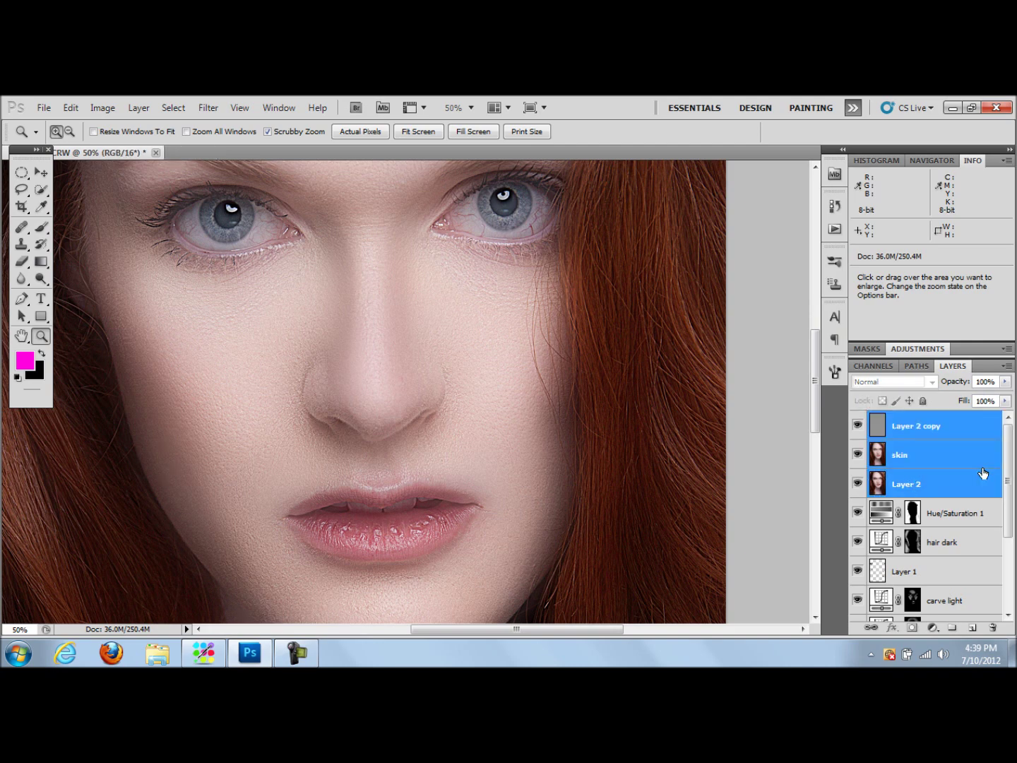
pyautogui.moveTo(945, 449); pyautogui.dragTo(952, 627)
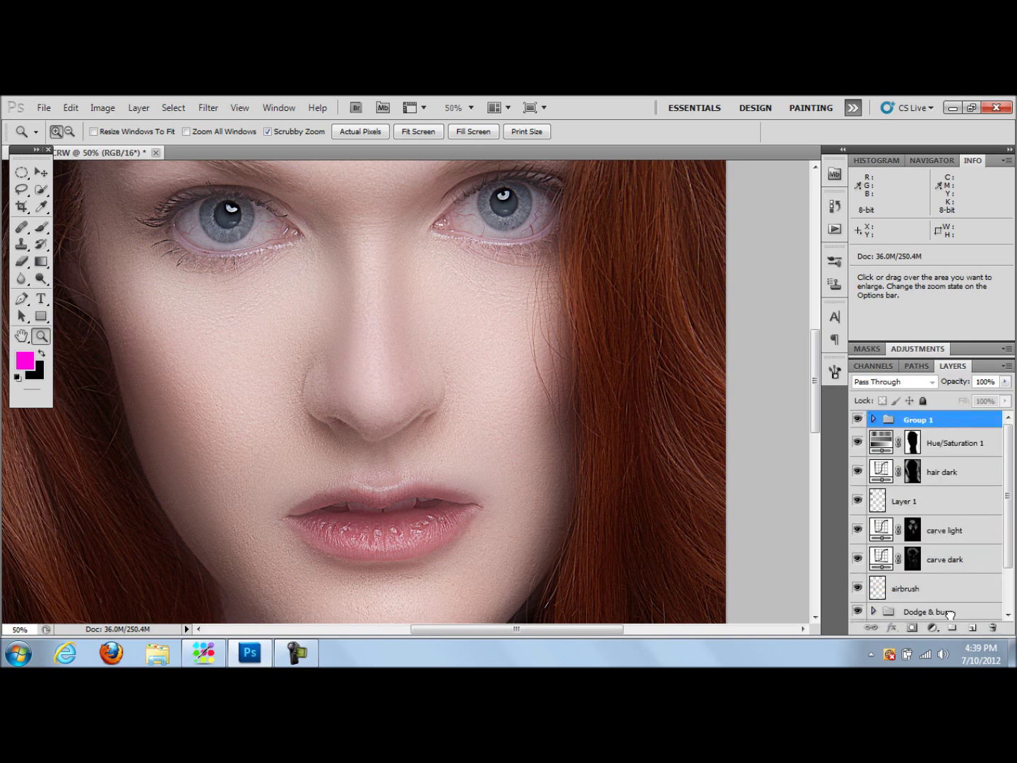
pyautogui.doubleClick(919, 419)
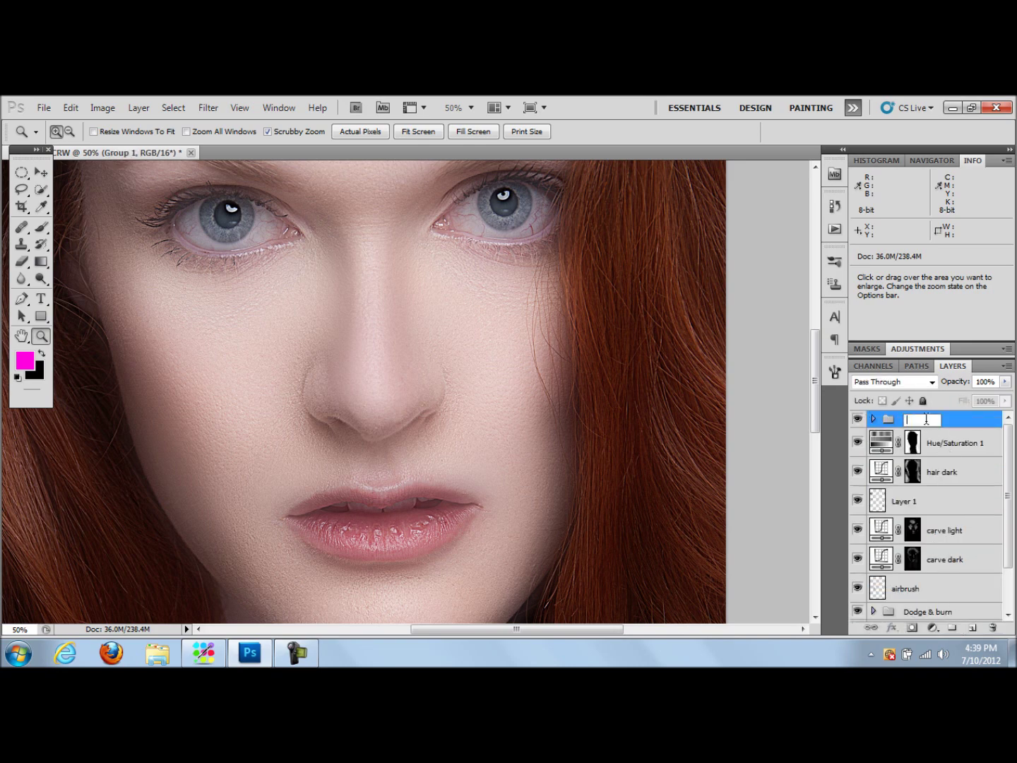
pyautogui.write('skin')
pyautogui.press('Return')
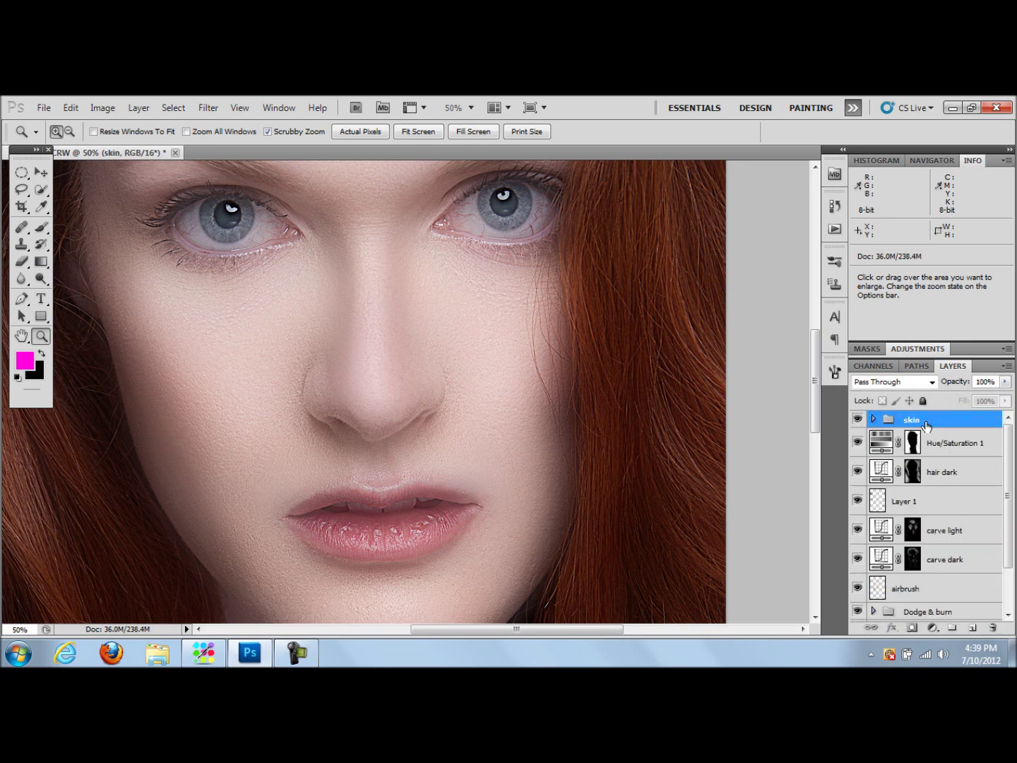
# Add an inverted, black layer mask to the skin group and paint white at brush size 150 over the cheek on the image's left
pyautogui.click(911, 628)
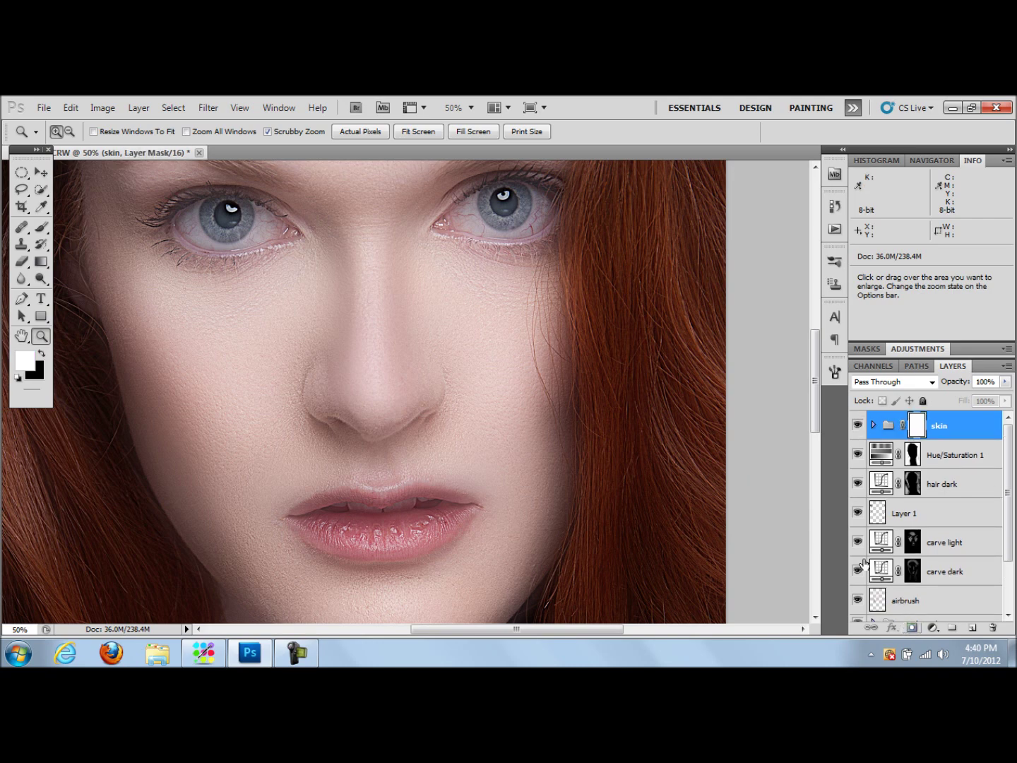
pyautogui.hotkey('ctrl', 'i')
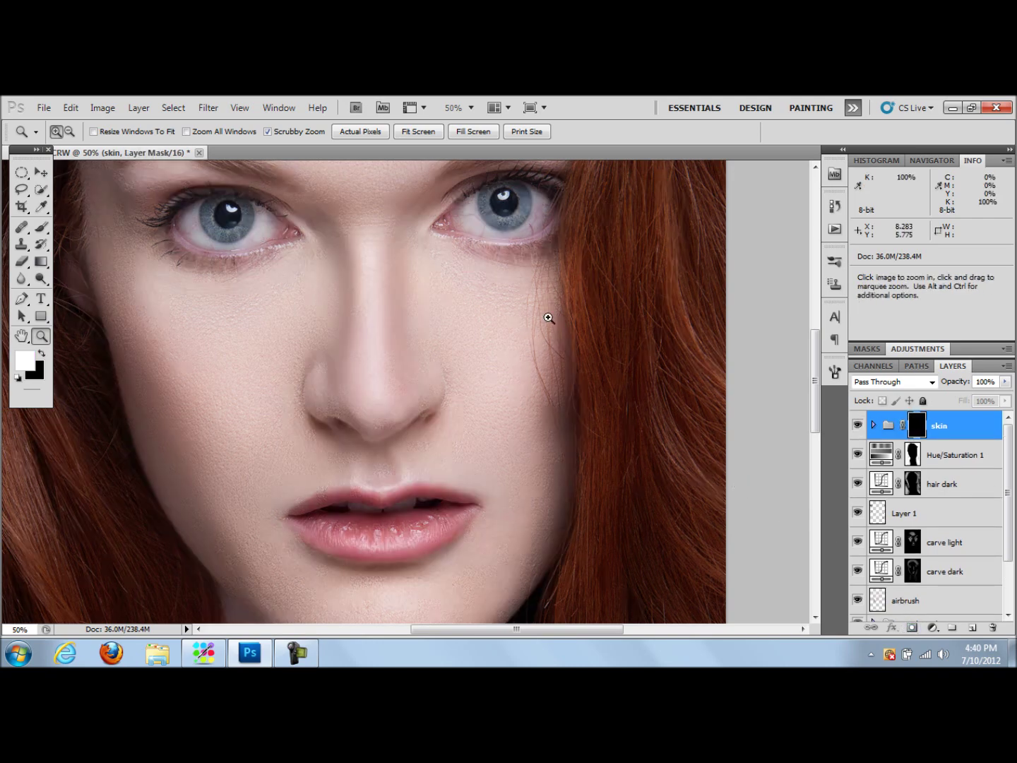
pyautogui.click(44, 228)
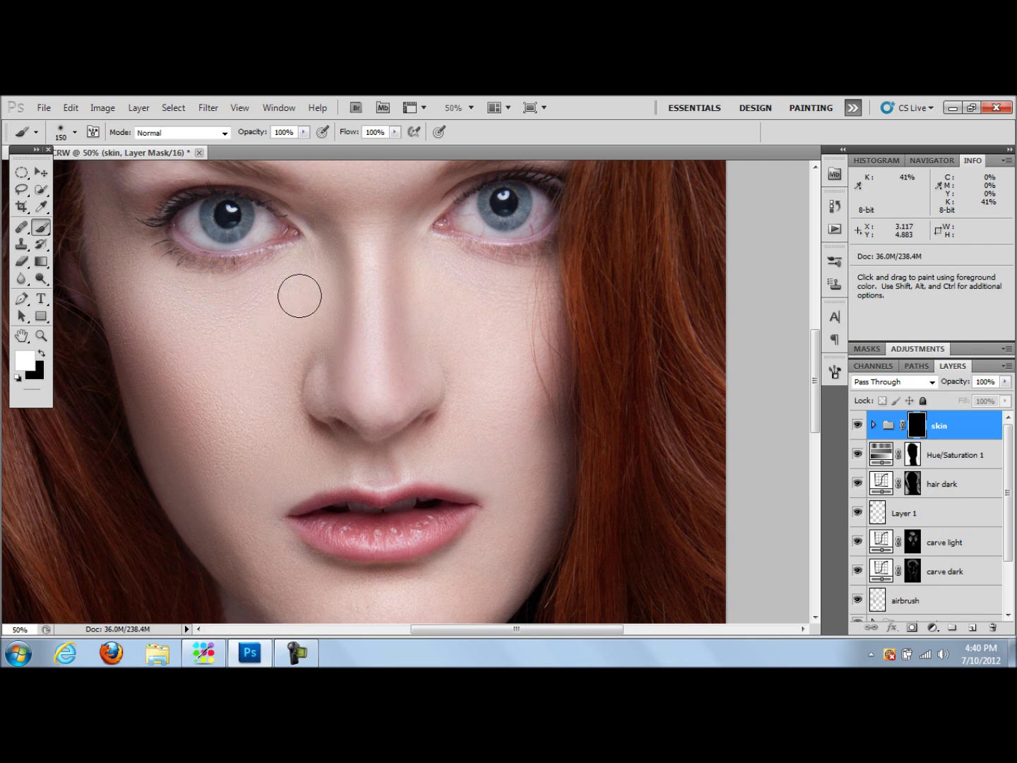
pyautogui.moveTo(258, 290); pyautogui.dragTo(163, 275)
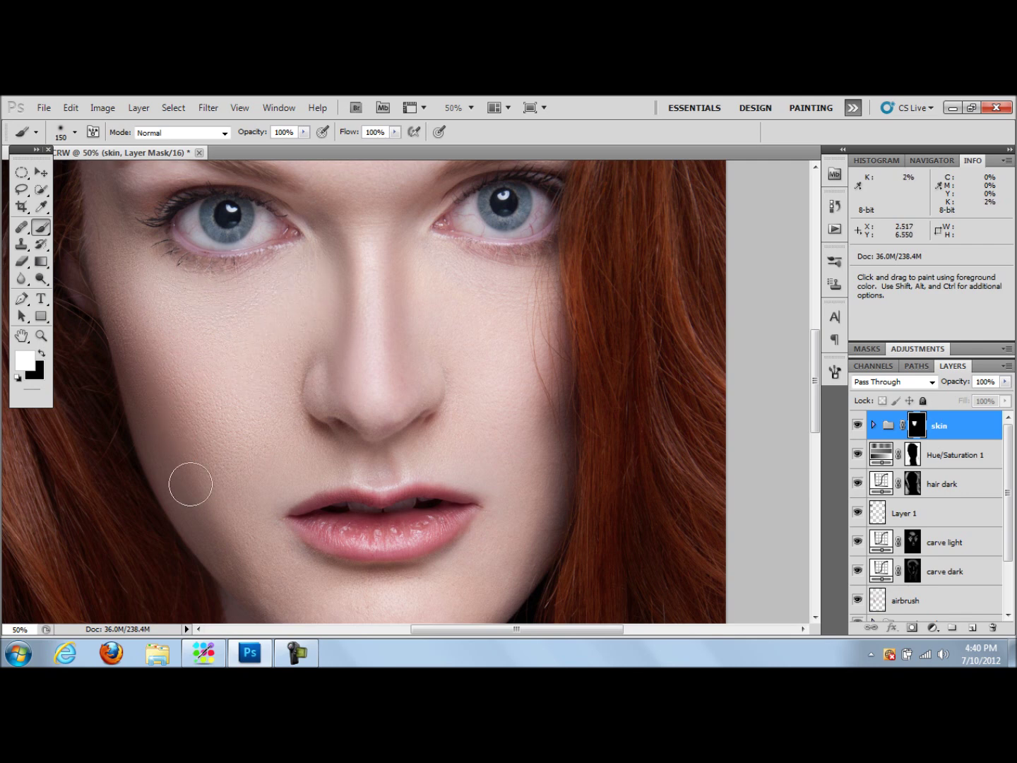
# Paint white on the skin group's mask over the nose, the other cheek and the jaw side, varying the brush size between 80 and 125
pyautogui.press('[')
pyautogui.press('[')
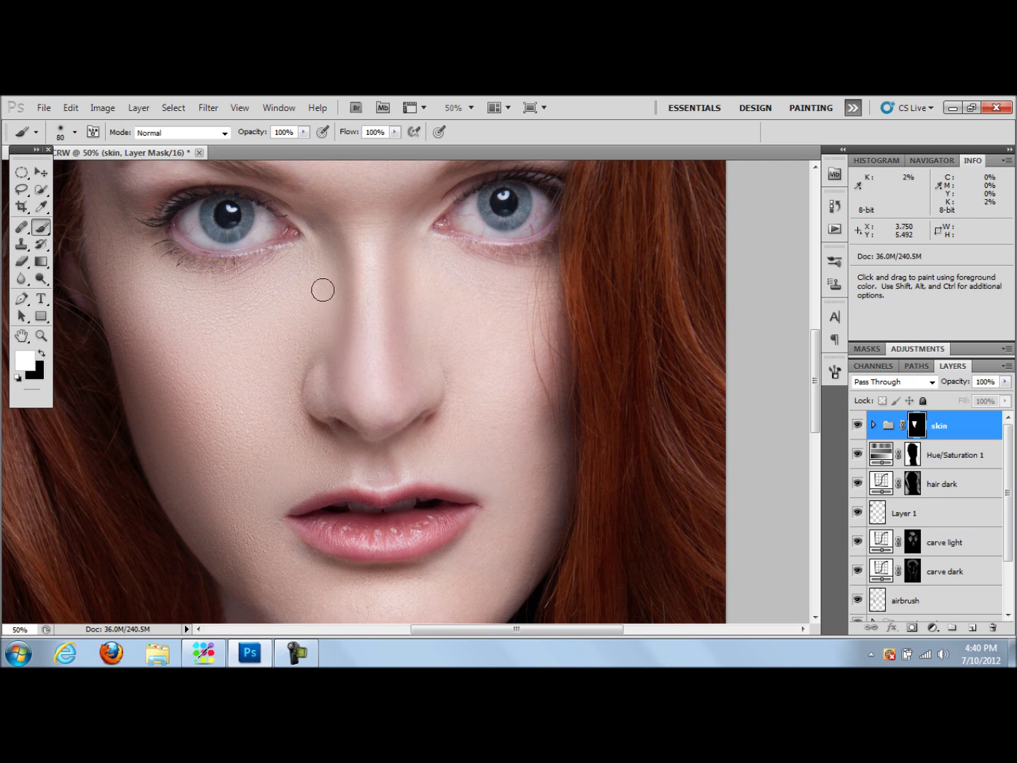
pyautogui.press(']')
pyautogui.moveTo(395, 255)
pyautogui.mouseDown()
pyautogui.moveTo(373, 345)
pyautogui.moveTo(375, 248)
pyautogui.moveTo(373, 389)
pyautogui.mouseUp()
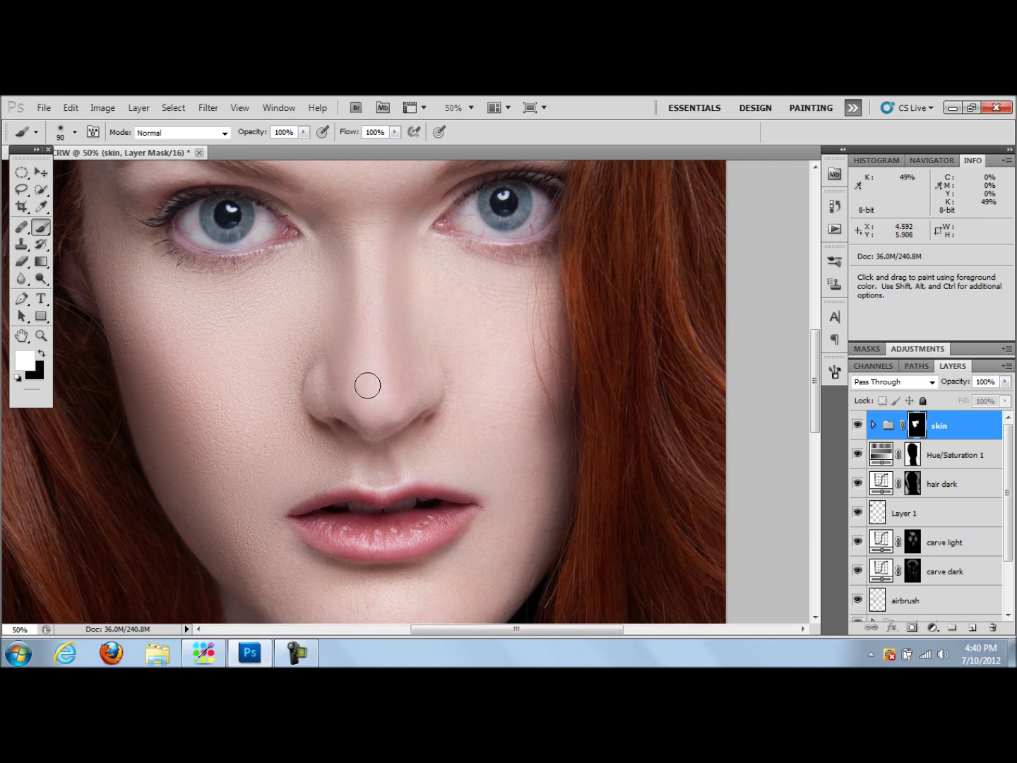
pyautogui.press(']')
pyautogui.press(']')
pyautogui.moveTo(504, 411); pyautogui.dragTo(501, 411)
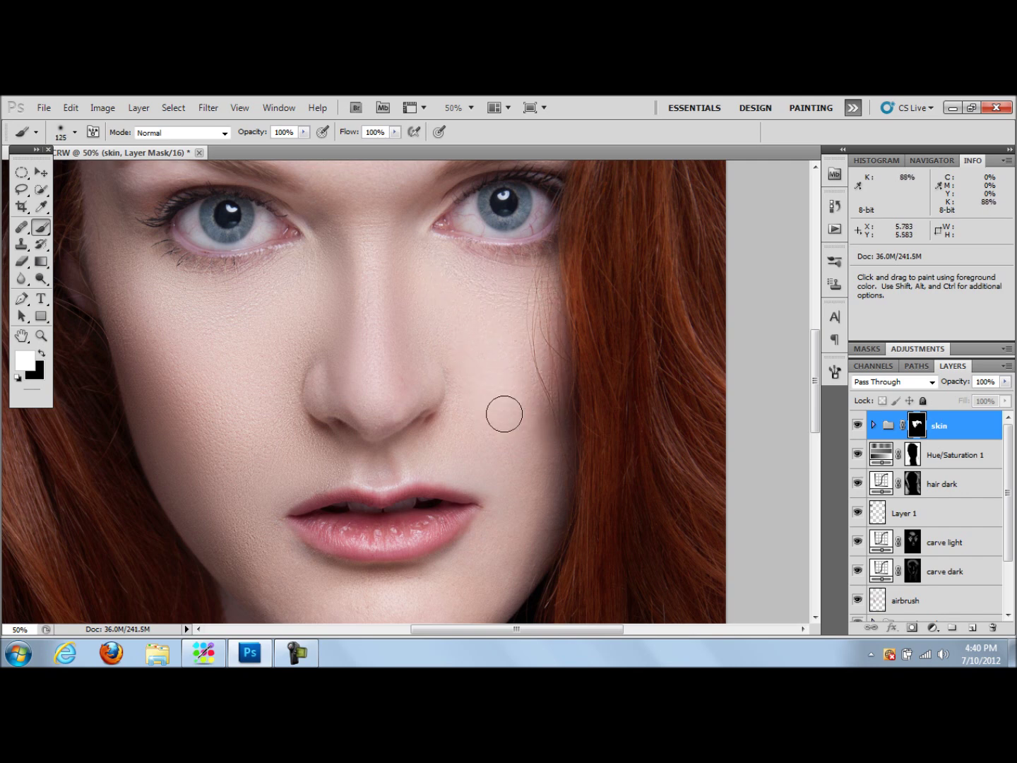
pyautogui.press('[')
pyautogui.moveTo(548, 474)
pyautogui.mouseDown()
pyautogui.moveTo(544, 531)
pyautogui.moveTo(555, 505)
pyautogui.mouseUp()
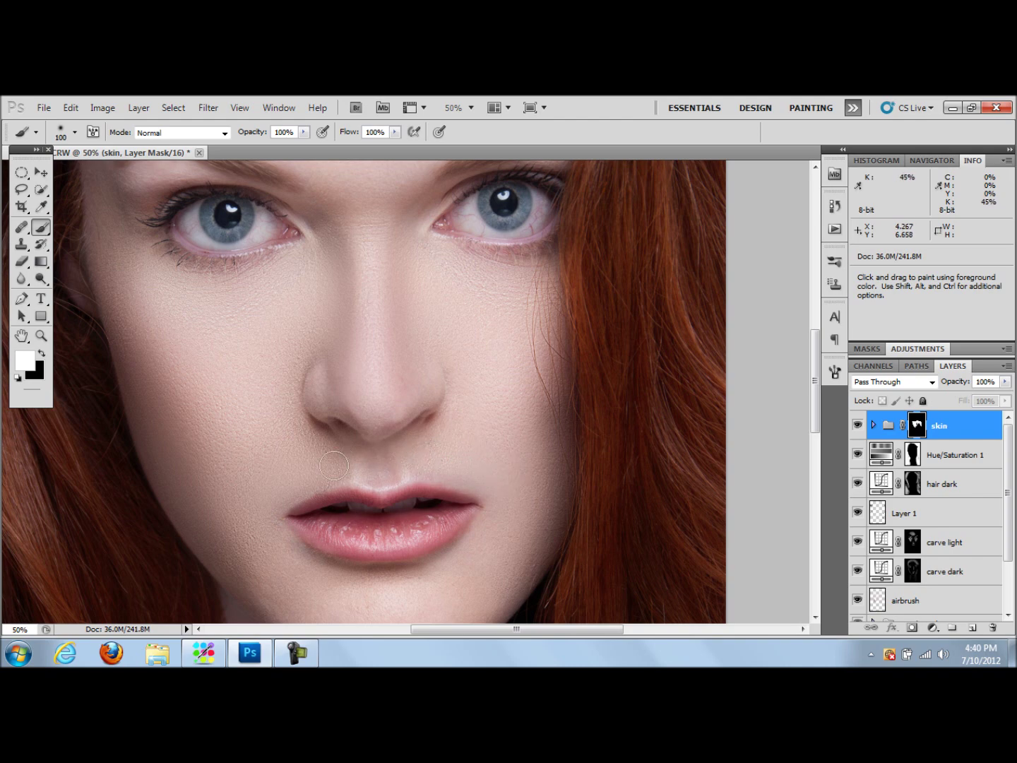
# Paint the skin group's mask white over the chin and black along the jaw edge beside the hair, using a smaller brush for the edge
pyautogui.moveTo(813, 371); pyautogui.dragTo(812, 414)
pyautogui.press(']')
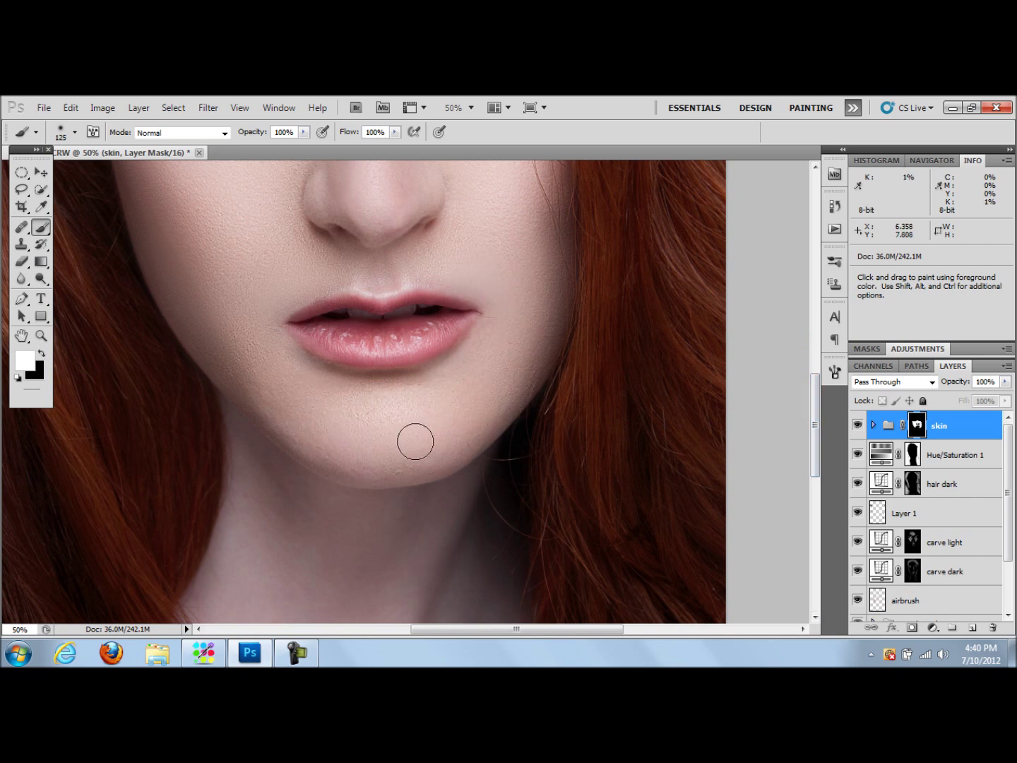
pyautogui.click(42, 353)
pyautogui.press('[')
pyautogui.press('[')
pyautogui.press('[')
pyautogui.press('[')
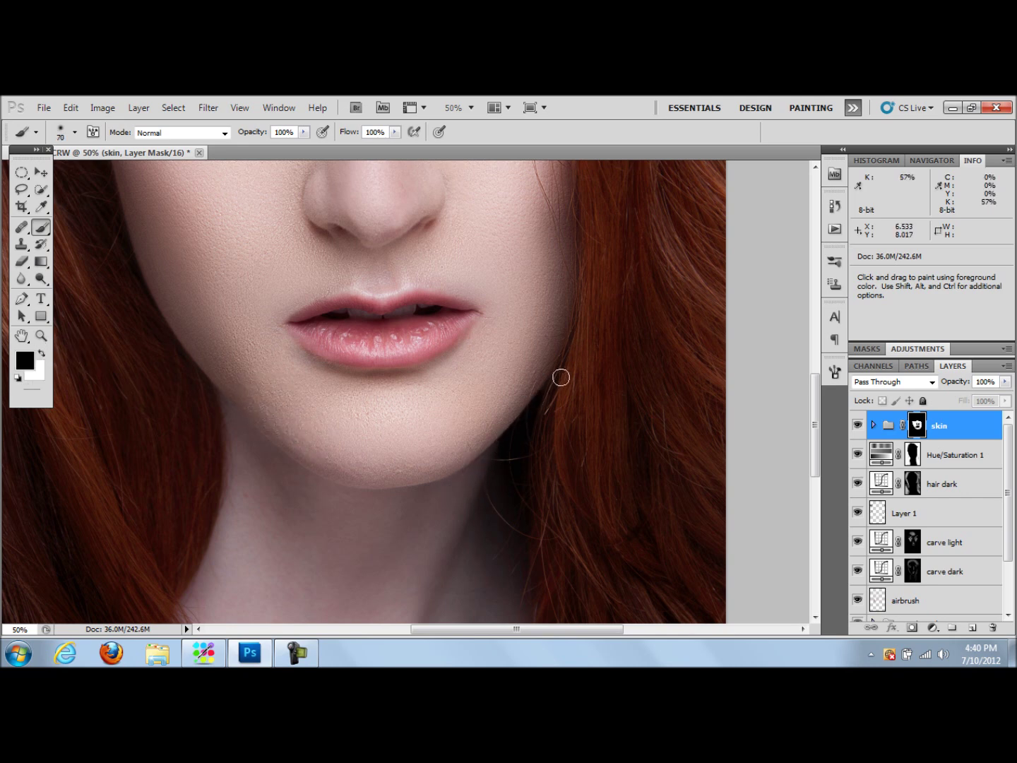
pyautogui.press('[')
pyautogui.click(41, 353)
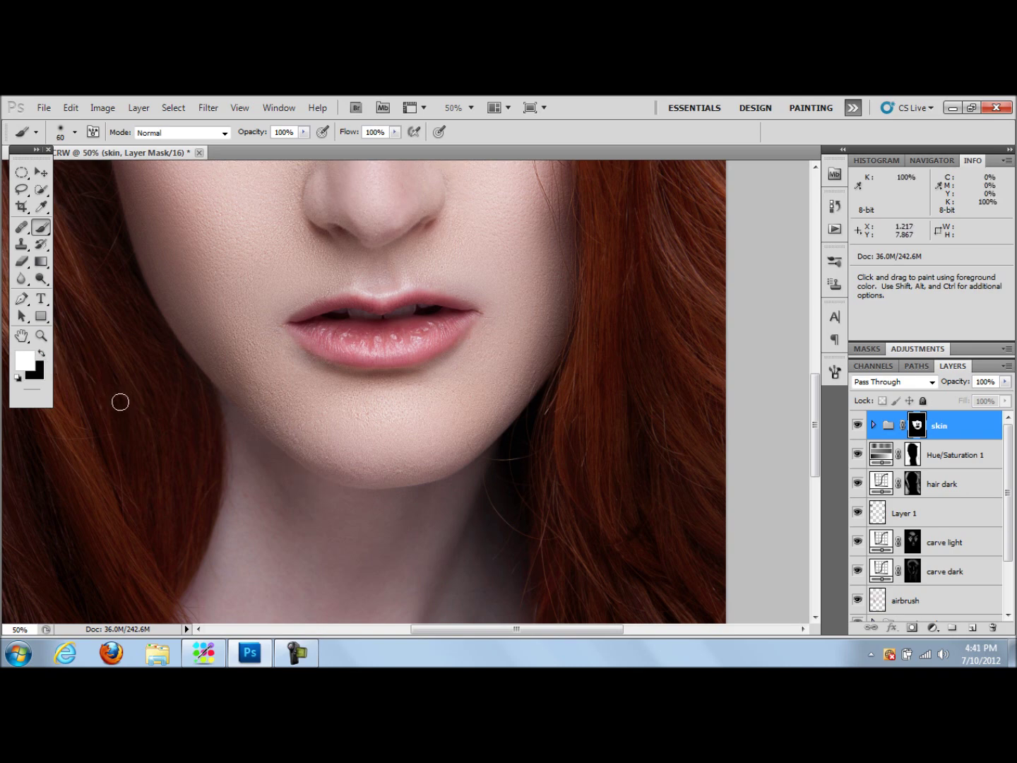
# Paint white on the skin group's mask over the forehead and neck with the brush enlarged to size 300
pyautogui.press('z')
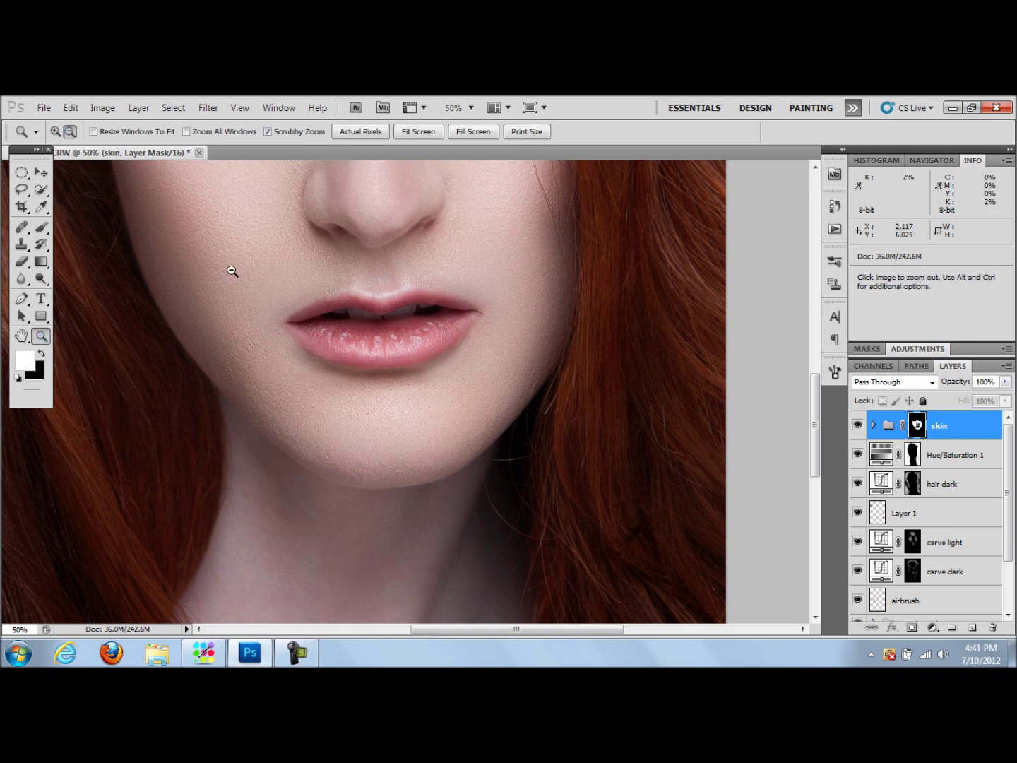
pyautogui.keyDown('alt'); pyautogui.click(317, 347); pyautogui.keyUp('alt')
pyautogui.keyDown('alt'); pyautogui.click(311, 363); pyautogui.keyUp('alt')
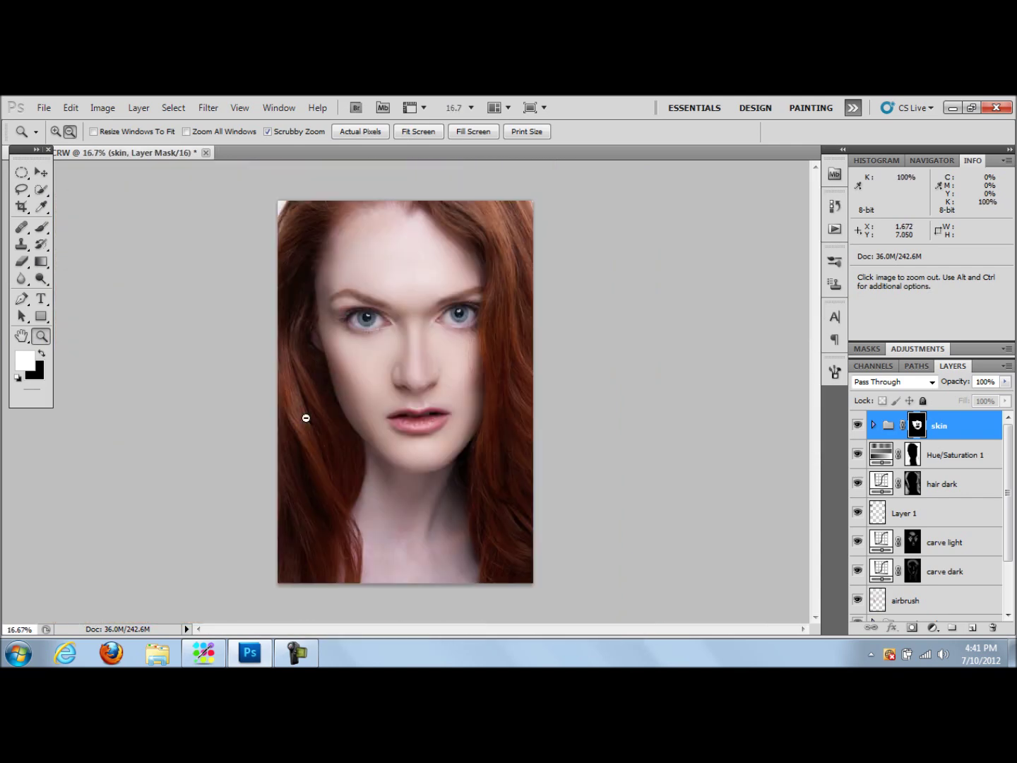
pyautogui.click(40, 227)
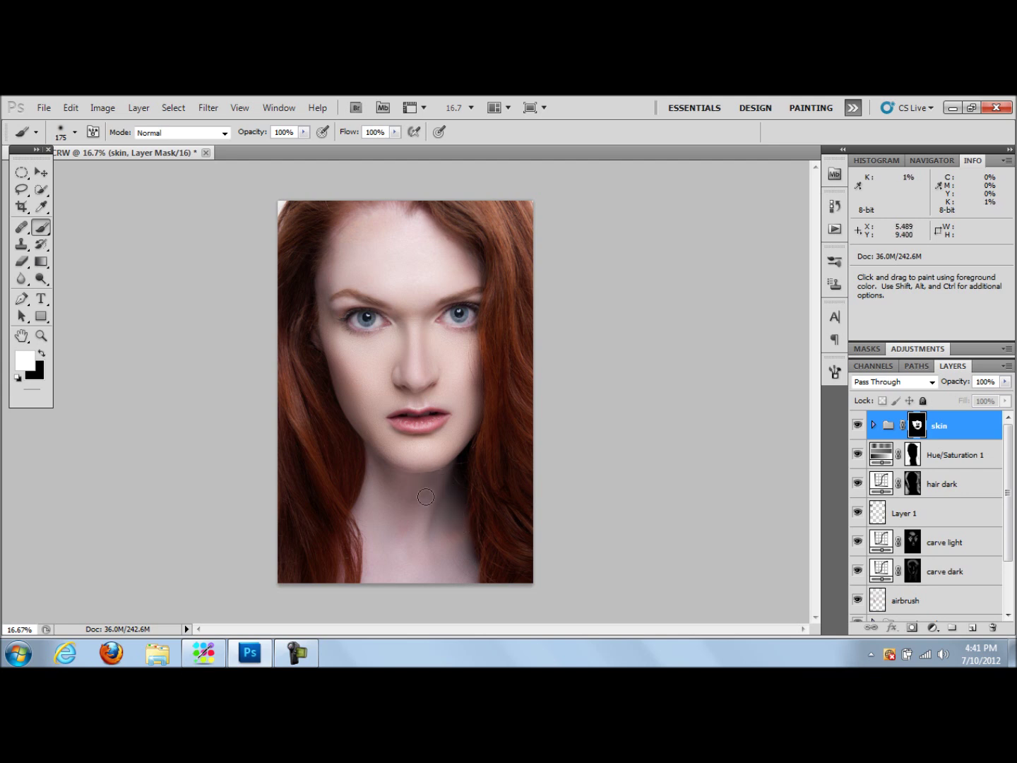
pyautogui.press(']')
pyautogui.press(']')
pyautogui.press(']')
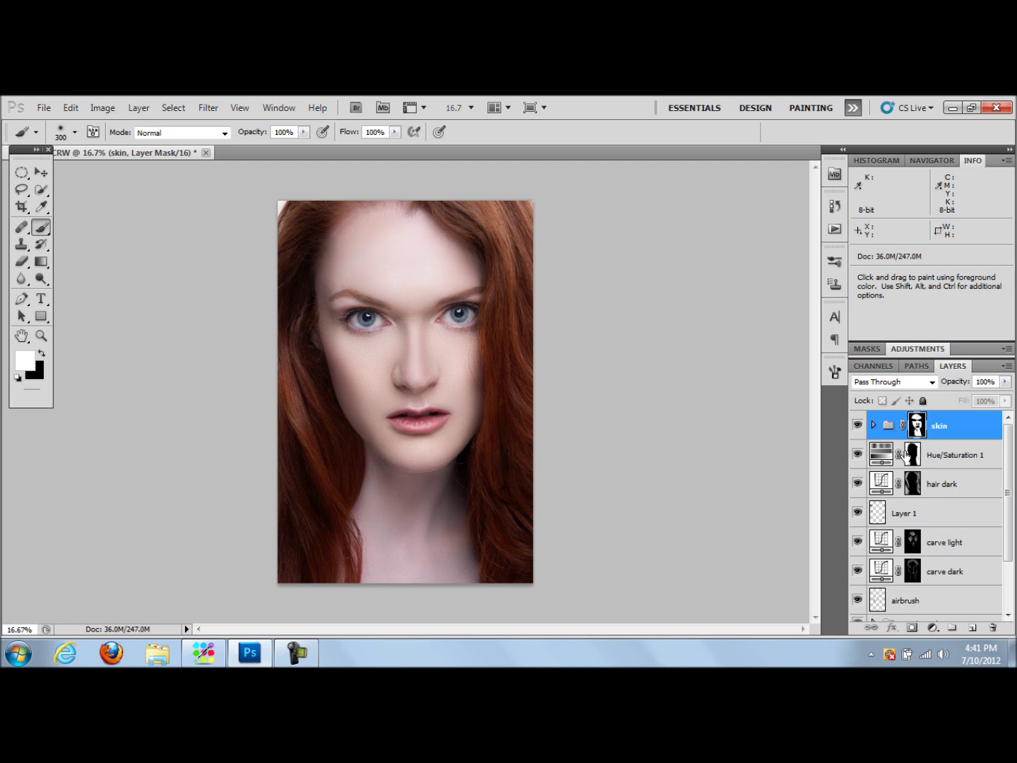
# Compare the portrait with and without the hair dark adjustment layer
pyautogui.click(859, 485)
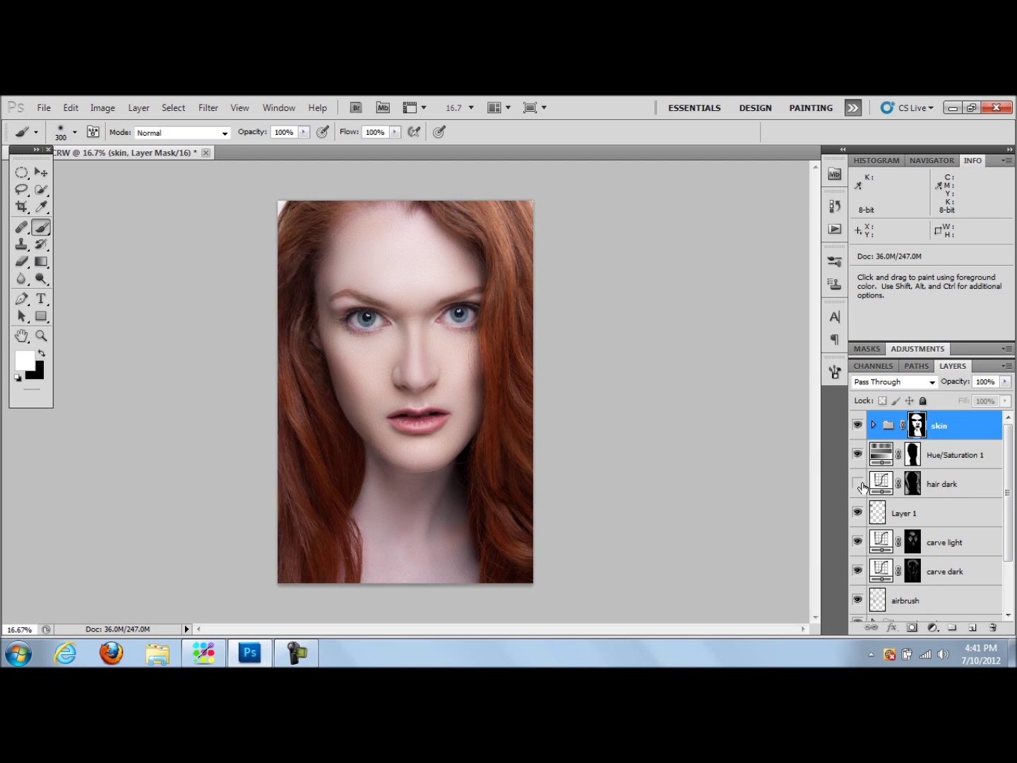
pyautogui.click(859, 486)
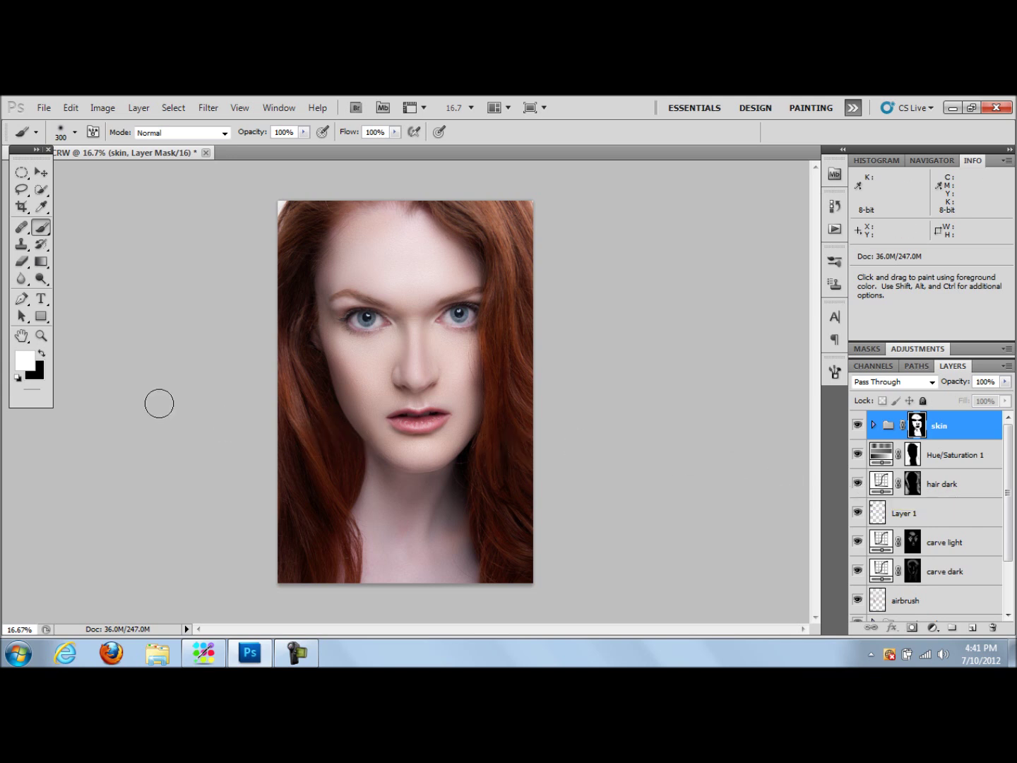
# Touch up the skin group's mask over the shaded neck in black, reducing the brush to size 150, and return to white at size 250
pyautogui.press('z')
pyautogui.click(41, 354)
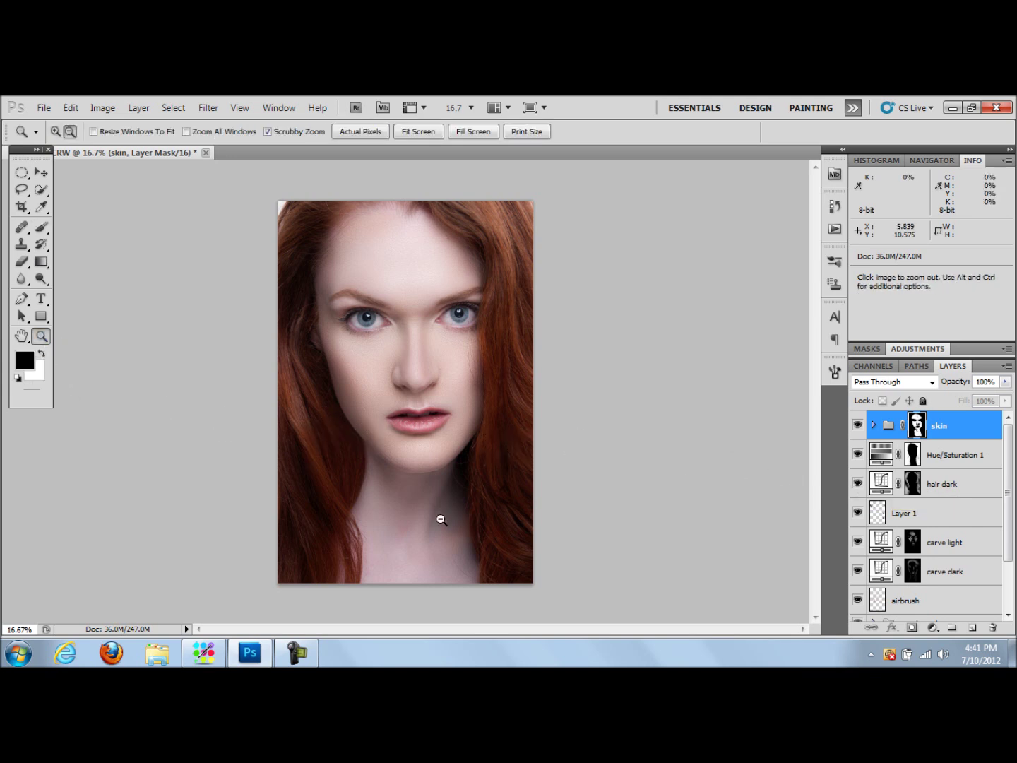
pyautogui.press('b')
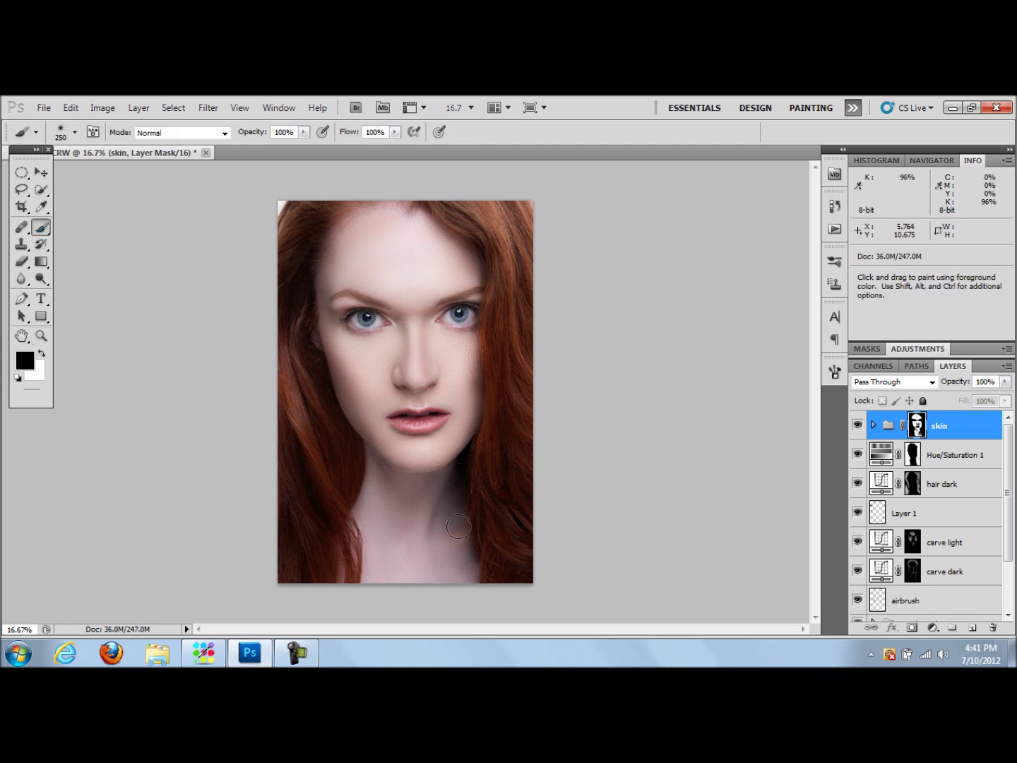
pyautogui.click(857, 455)
pyautogui.press('[')
pyautogui.press('[')
pyautogui.press('[')
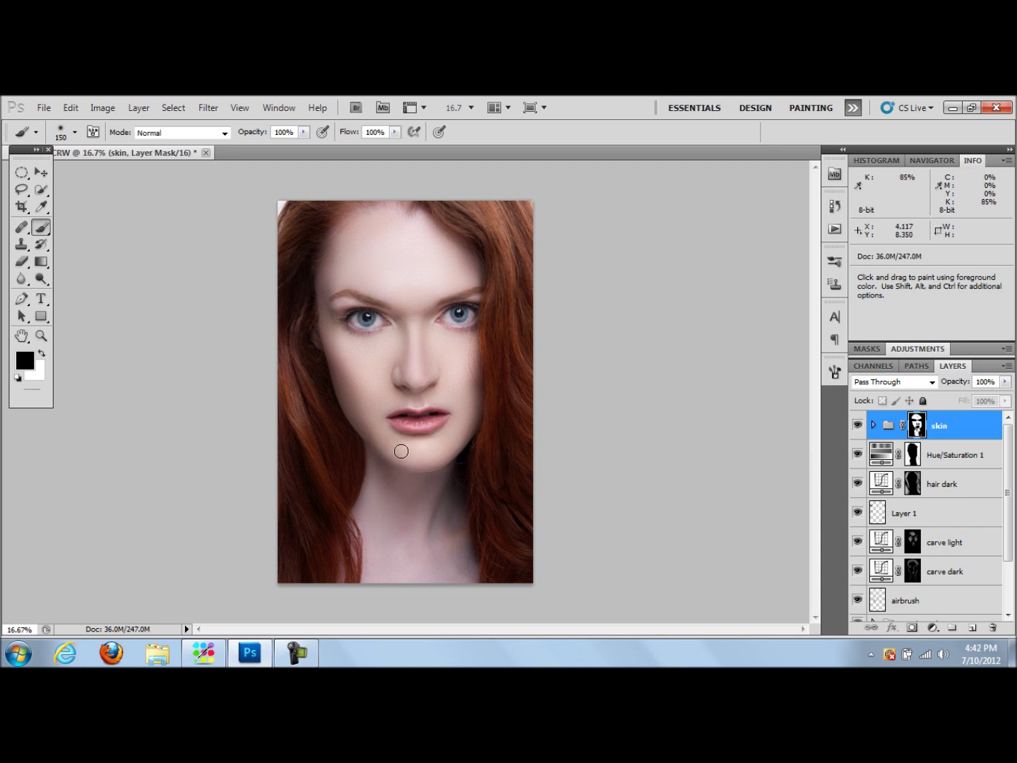
pyautogui.click(42, 353)
pyautogui.press(']')
pyautogui.press(']')
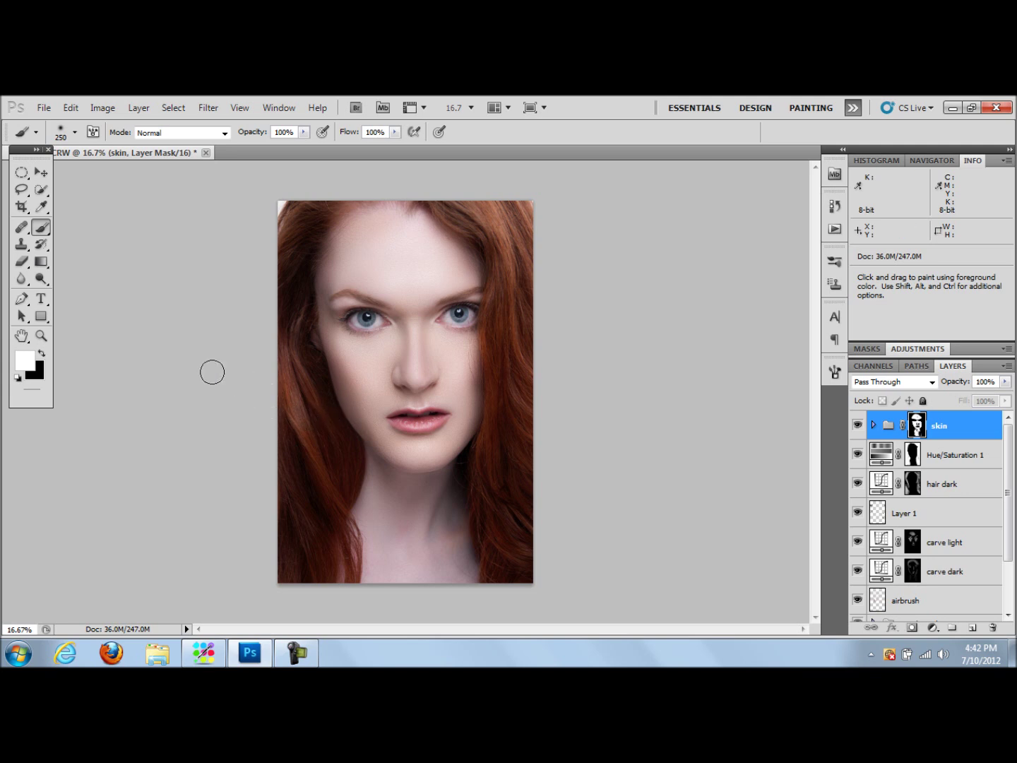
# Compare the full retouch of the portrait with the original Background layer on its own
pyautogui.click(42, 335)
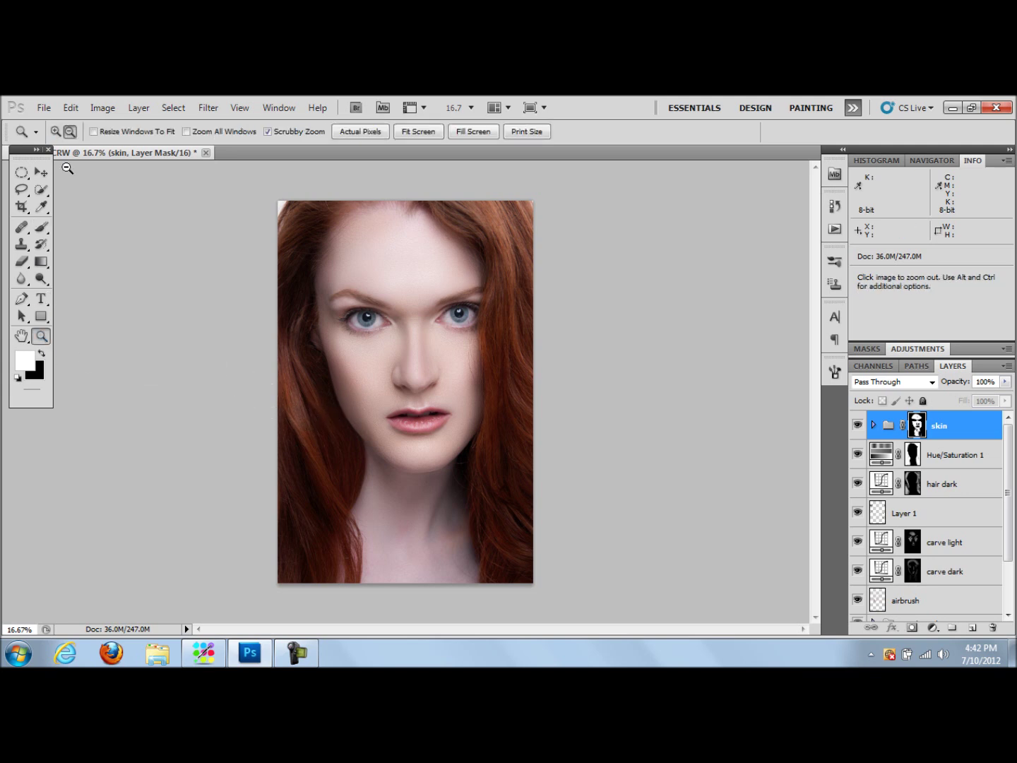
pyautogui.keyDown('alt'); pyautogui.click(460, 400); pyautogui.keyUp('alt')
pyautogui.keyDown('alt'); pyautogui.click(468, 394); pyautogui.keyUp('alt')
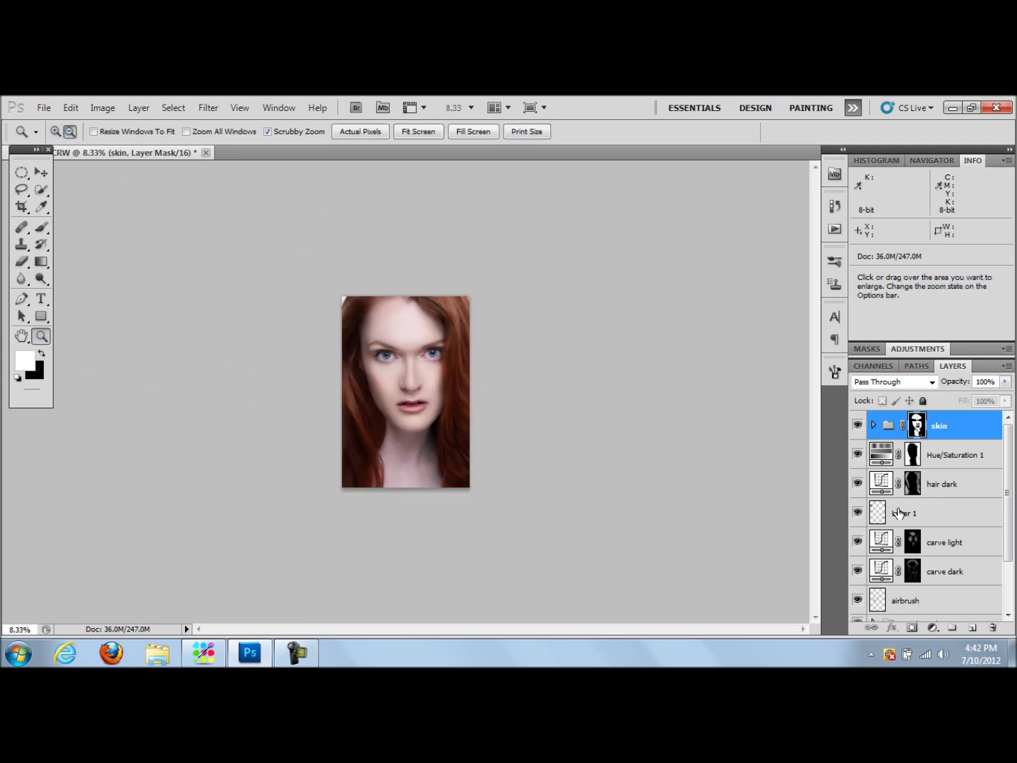
pyautogui.click(859, 426)
pyautogui.scroll(-3, 992, 537)
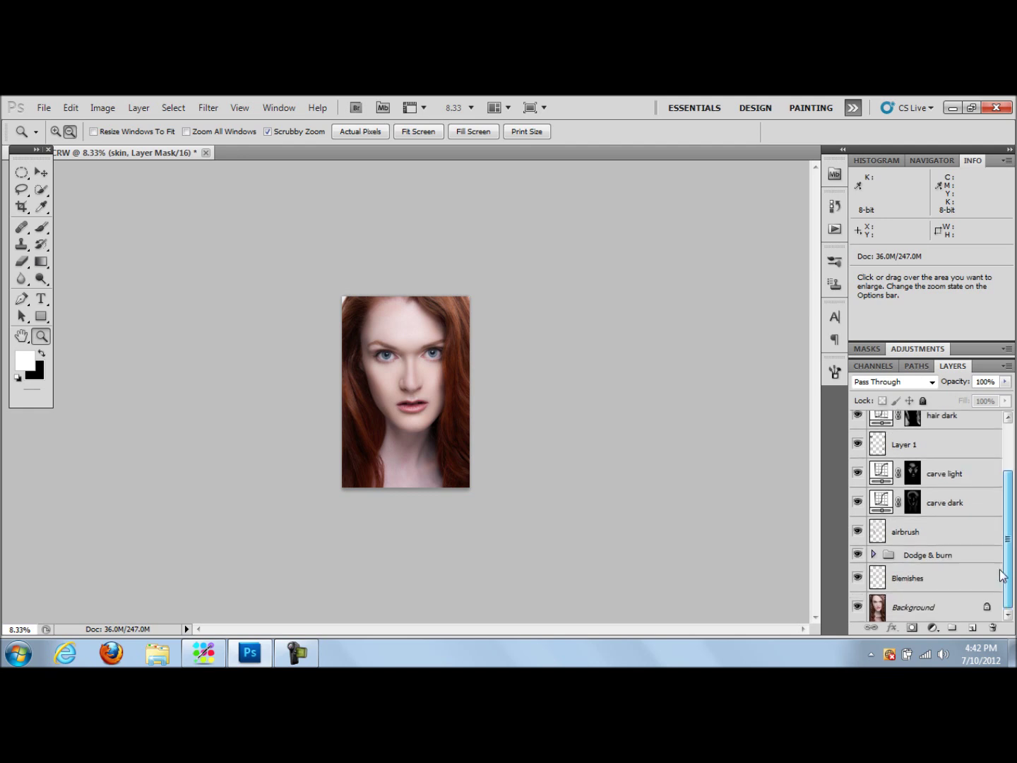
pyautogui.keyDown('alt'); pyautogui.click(859, 607); pyautogui.keyUp('alt')
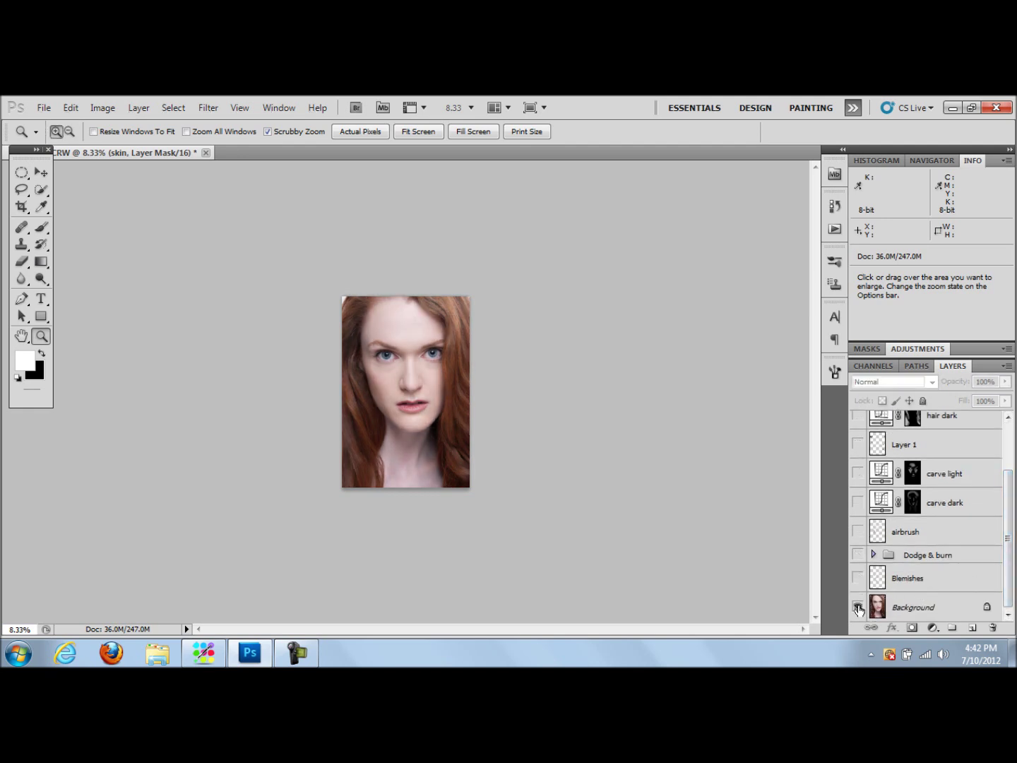
pyautogui.keyDown('alt'); pyautogui.click(859, 607); pyautogui.keyUp('alt')
pyautogui.keyDown('alt'); pyautogui.click(859, 608); pyautogui.keyUp('alt')
pyautogui.keyDown('alt'); pyautogui.click(859, 607); pyautogui.keyUp('alt')
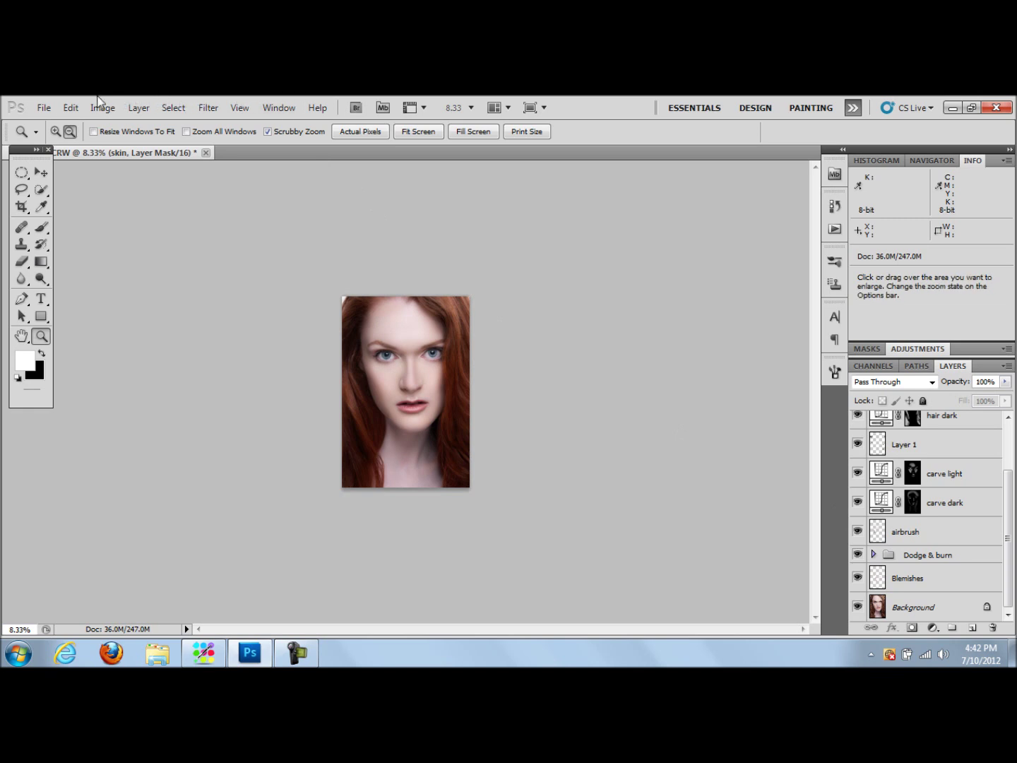
# Check the skin group's effect on the face and lower the group's opacity to 33%
pyautogui.moveTo(392, 363); pyautogui.dragTo(443, 381)
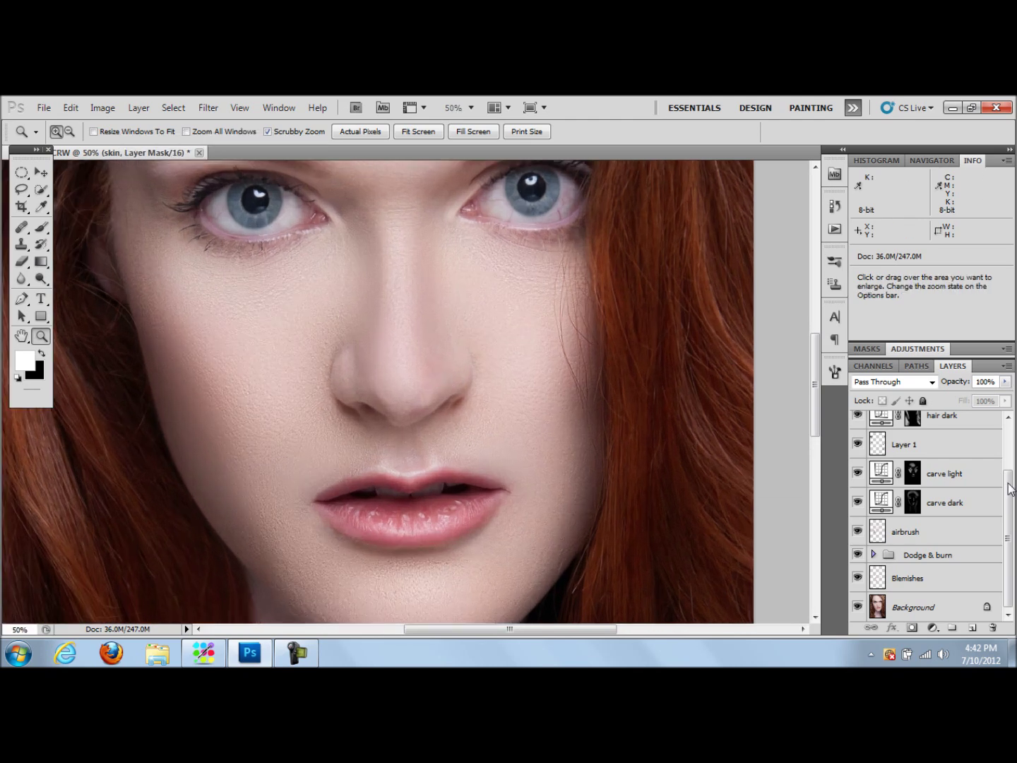
pyautogui.click(1010, 417)
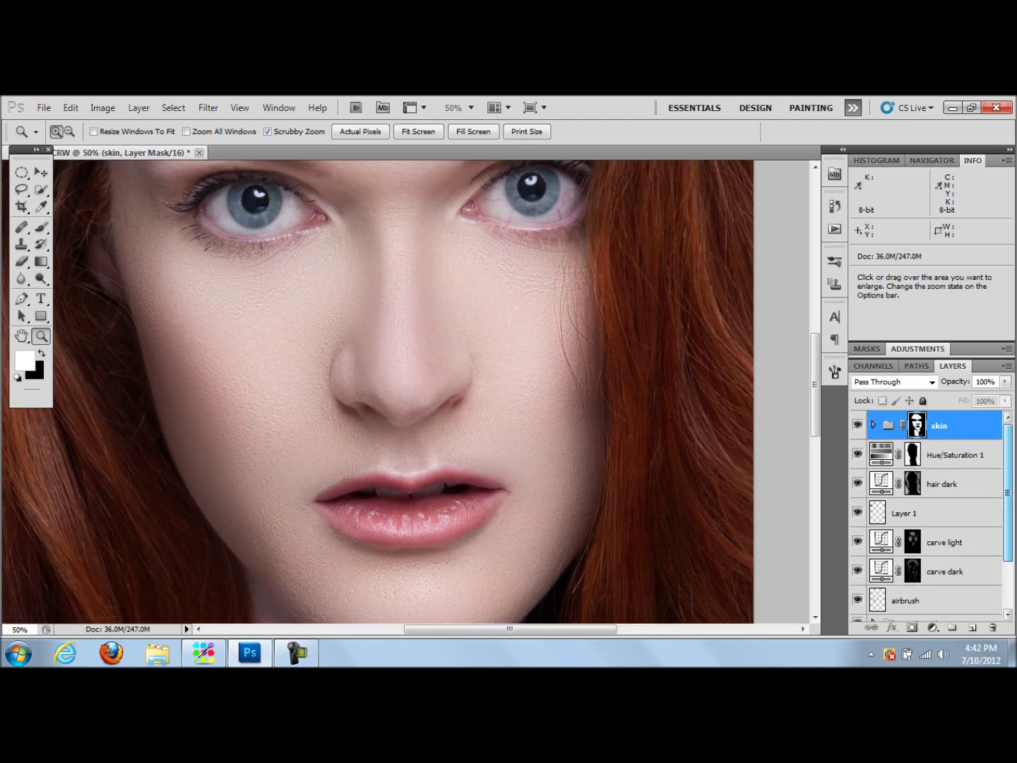
pyautogui.click(858, 423)
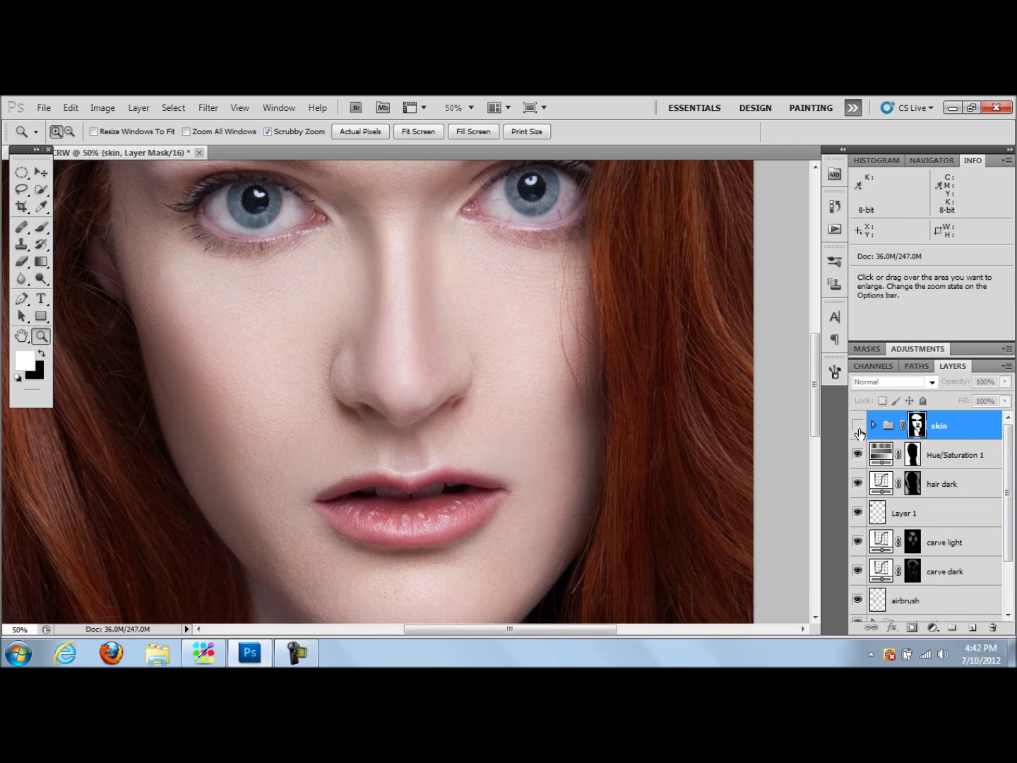
pyautogui.click(1007, 382)
pyautogui.moveTo(1004, 402); pyautogui.dragTo(972, 399)
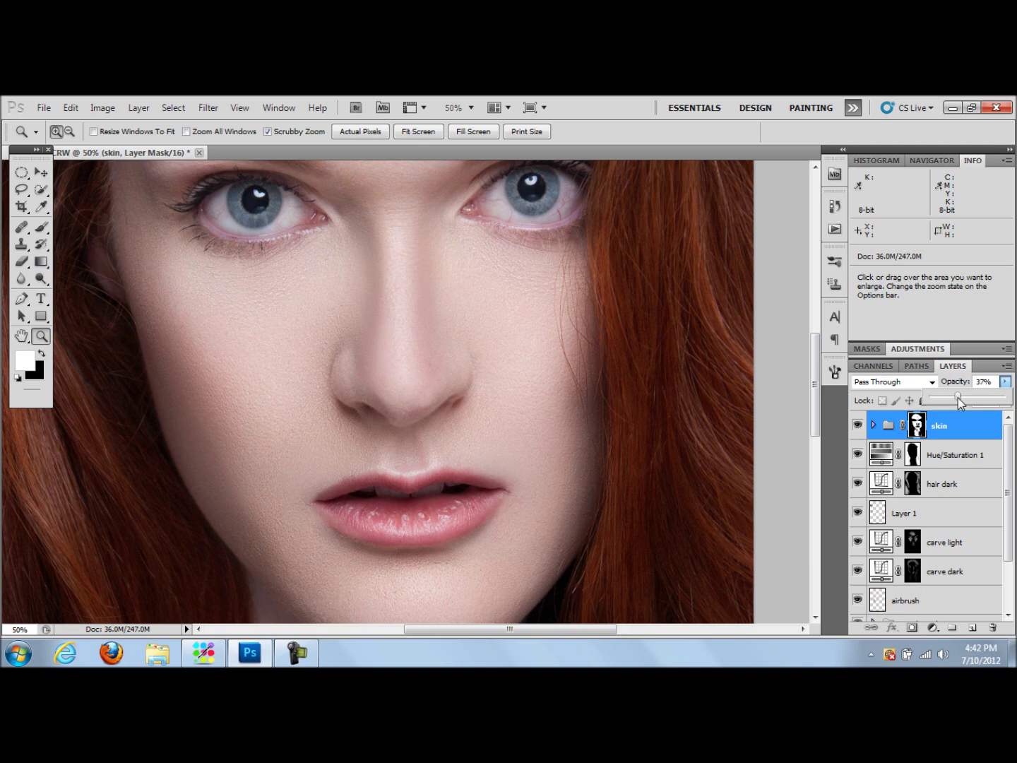
pyautogui.moveTo(956, 397); pyautogui.dragTo(953, 397)
# Clean up the Hue/Saturation 1 mask over the neck beside the hair with a black brush at size 250, and select the hair dark mask
pyautogui.moveTo(813, 379); pyautogui.dragTo(917, 463)
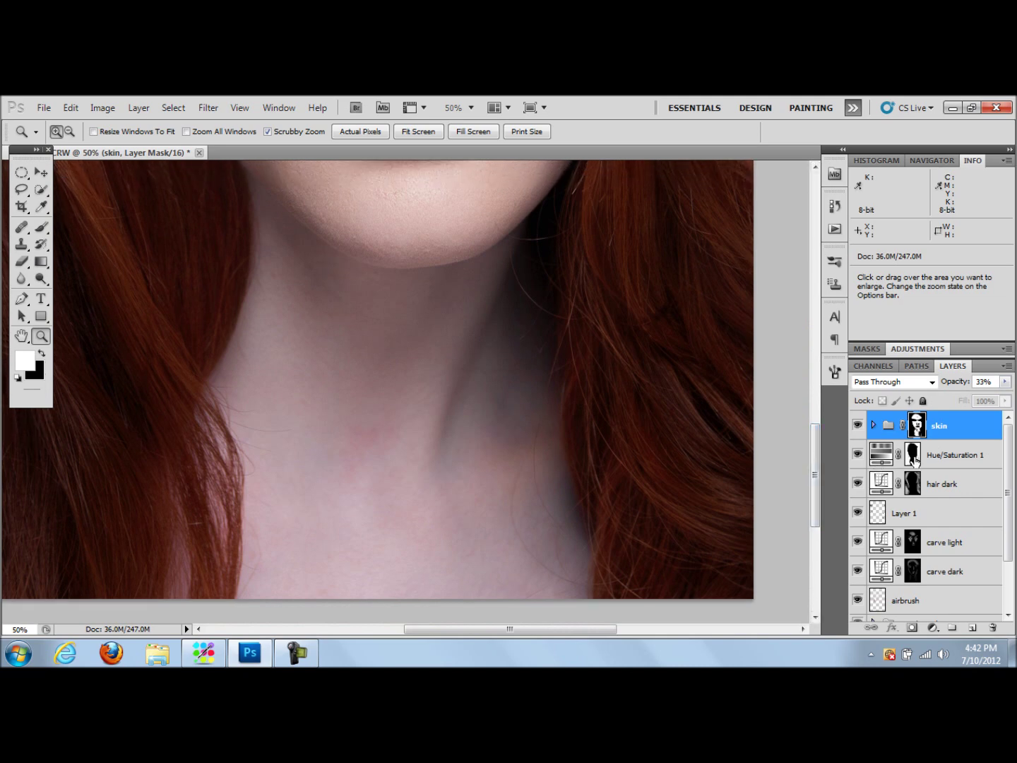
pyautogui.click(913, 459)
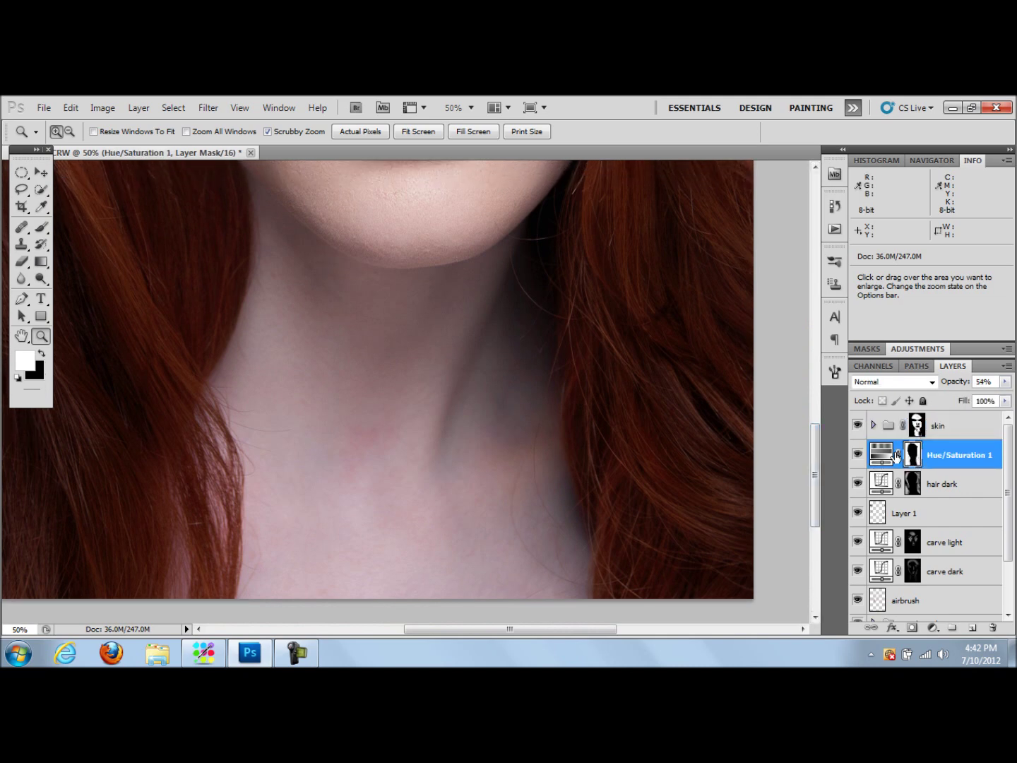
pyautogui.click(42, 354)
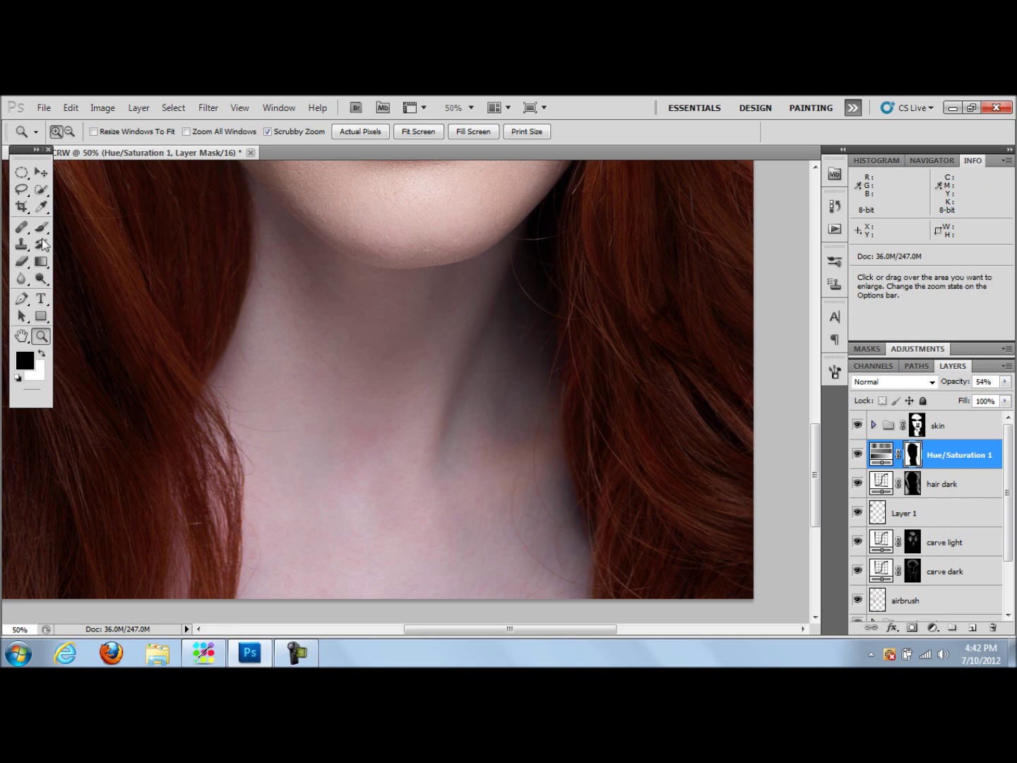
pyautogui.click(41, 227)
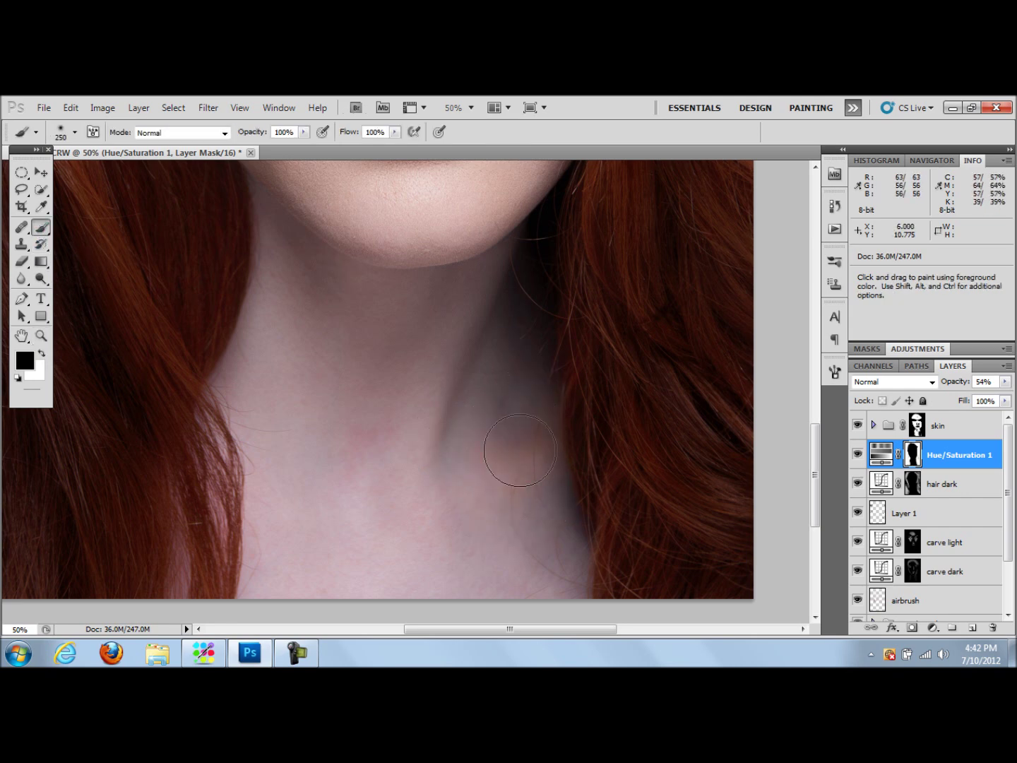
pyautogui.click(916, 492)
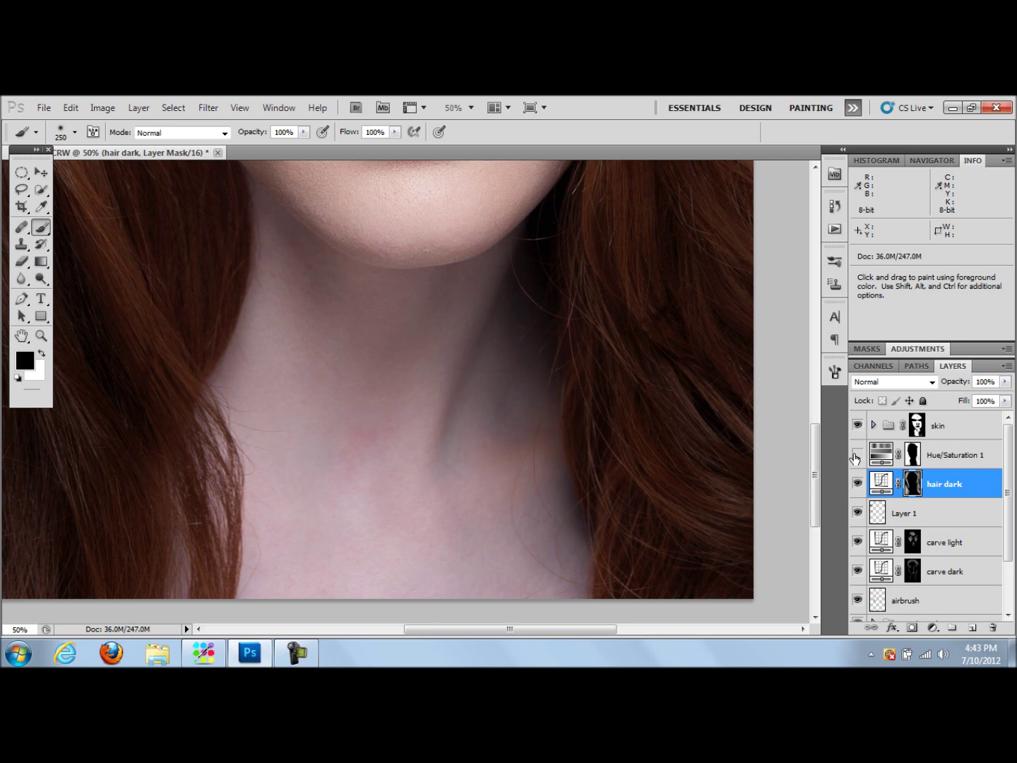
# Paint black over the upper forehead near the hairline on the skin group's mask and on the Hue/Saturation 1 mask
pyautogui.moveTo(817, 451); pyautogui.dragTo(832, 383)
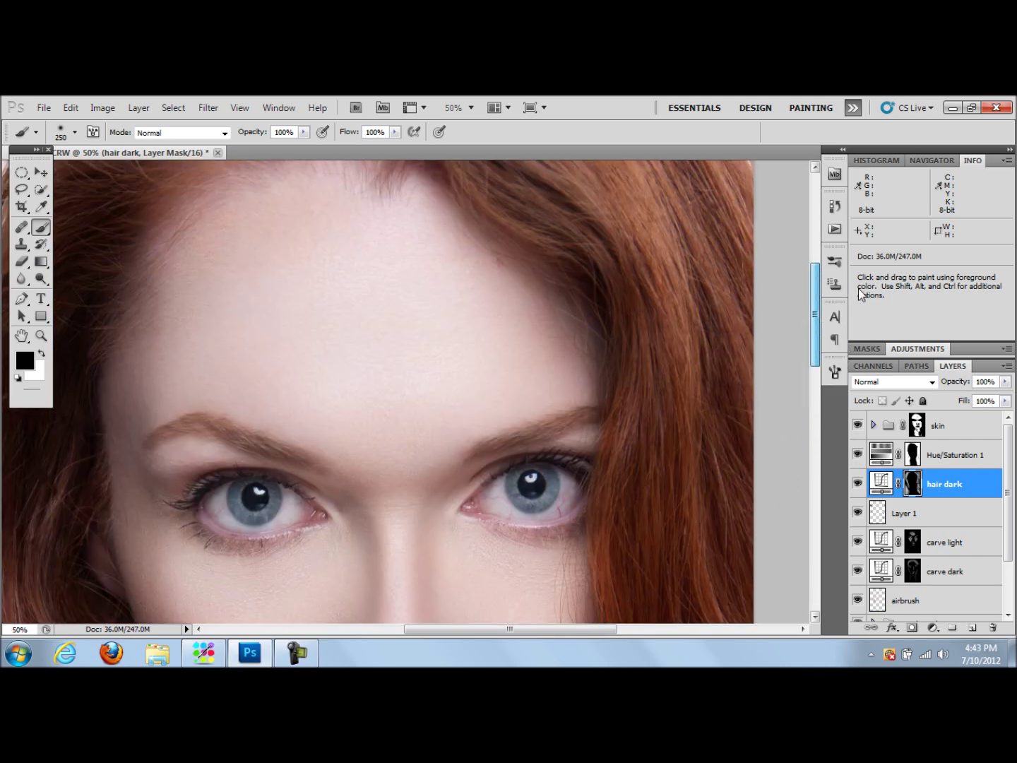
pyautogui.scroll(3, 719, 369)
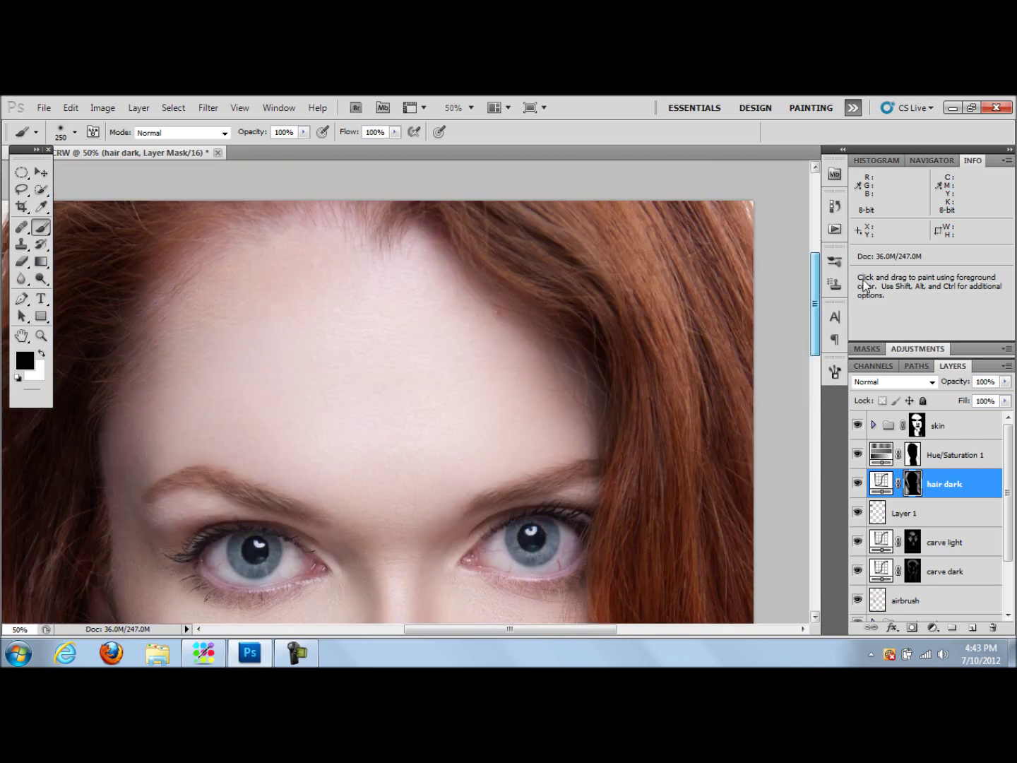
pyautogui.click(911, 456)
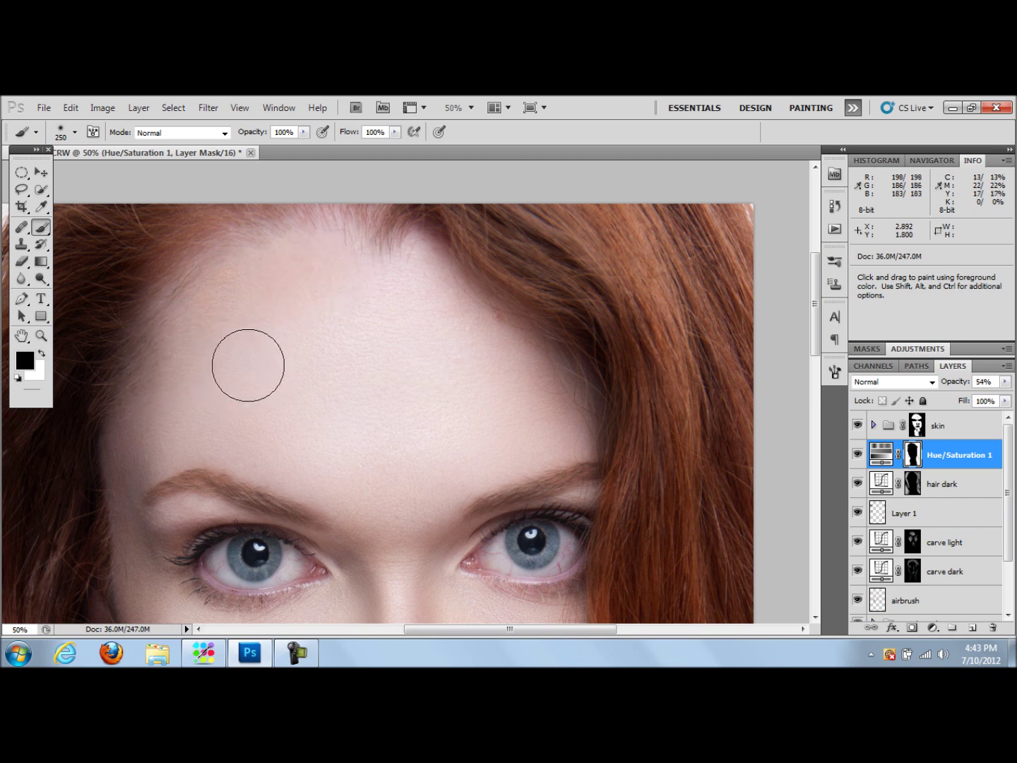
pyautogui.click(918, 426)
pyautogui.moveTo(271, 258)
pyautogui.mouseDown()
pyautogui.moveTo(188, 299)
pyautogui.moveTo(273, 268)
pyautogui.moveTo(243, 294)
pyautogui.mouseUp()
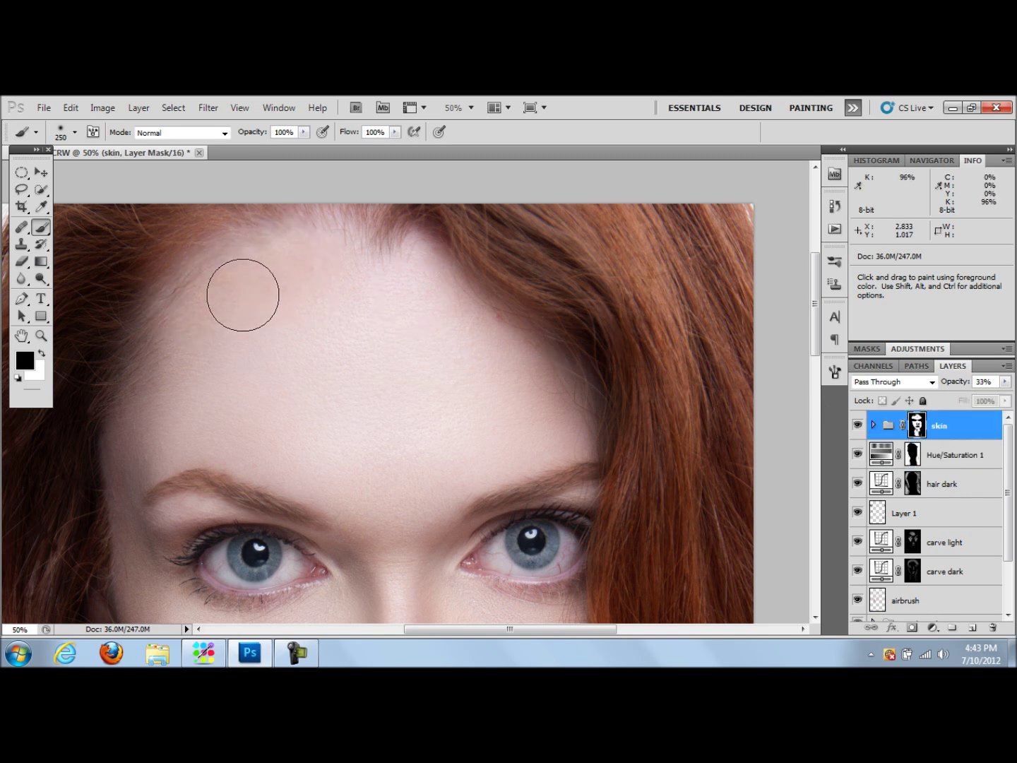
pyautogui.click(913, 461)
pyautogui.moveTo(189, 315)
pyautogui.mouseDown()
pyautogui.moveTo(141, 346)
pyautogui.moveTo(277, 255)
pyautogui.moveTo(390, 255)
pyautogui.moveTo(515, 328)
pyautogui.mouseUp()
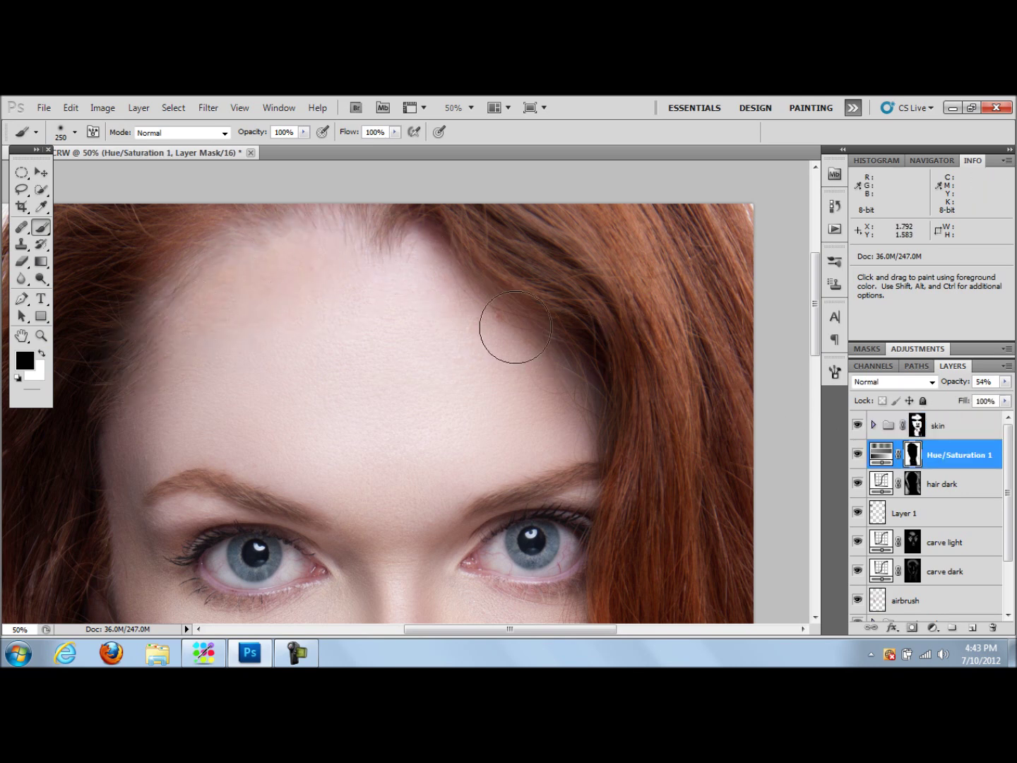
# Hide the skin group and repeatedly compare the remaining retouching of the whole portrait with the Background layer alone
pyautogui.click(41, 335)
pyautogui.keyDown('alt'); pyautogui.click(372, 362); pyautogui.keyUp('alt')
pyautogui.moveTo(372, 361); pyautogui.dragTo(377, 352)
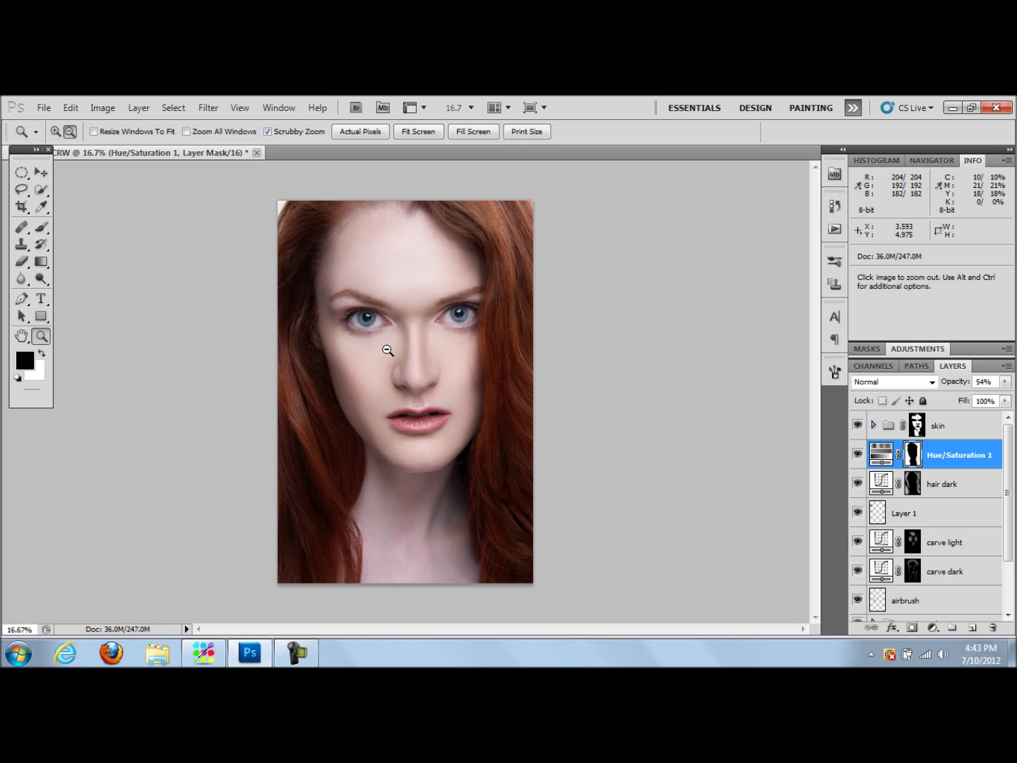
pyautogui.keyDown('alt'); pyautogui.click(388, 350); pyautogui.keyUp('alt')
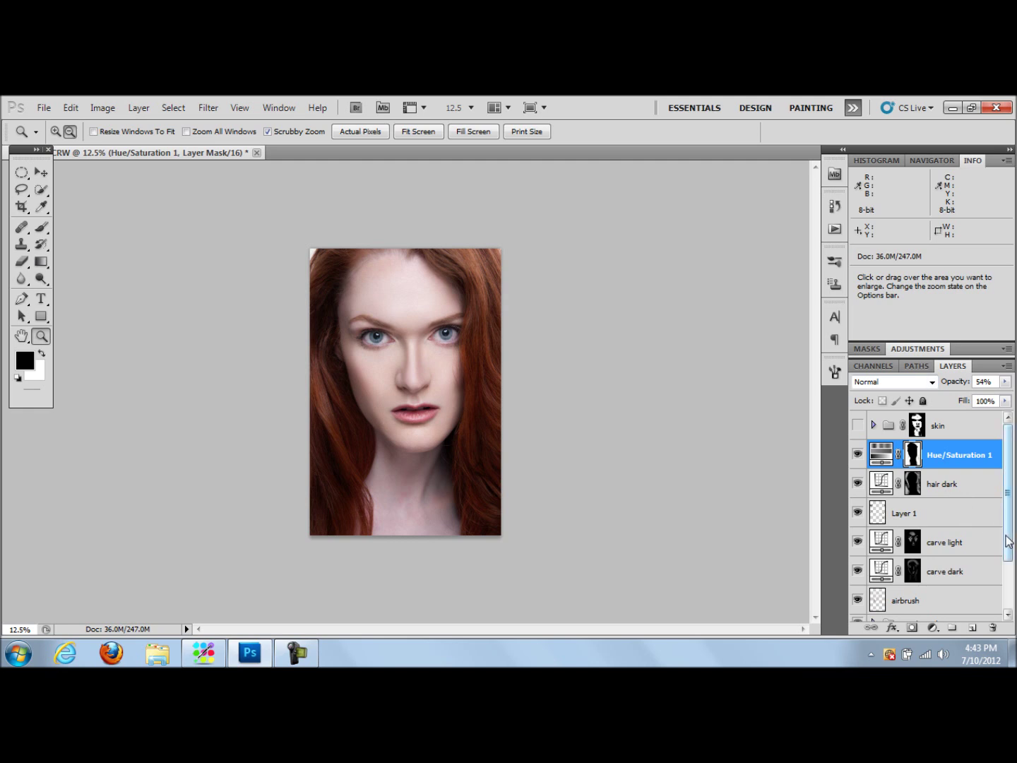
pyautogui.moveTo(1008, 506); pyautogui.dragTo(1003, 575)
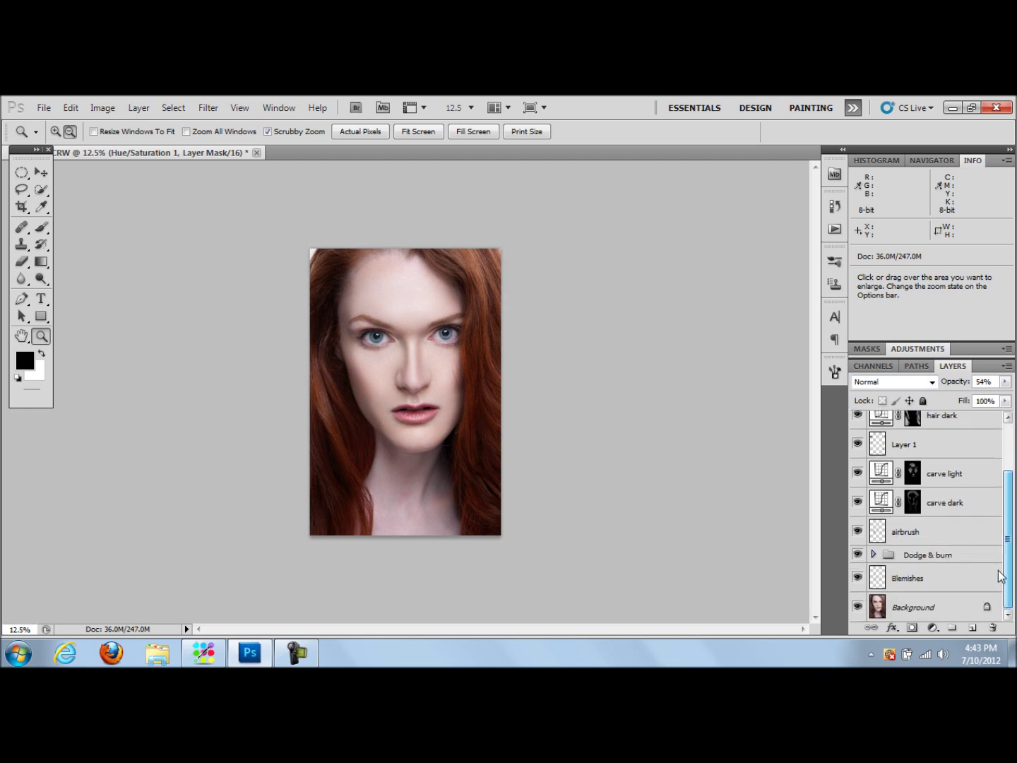
pyautogui.keyDown('alt'); pyautogui.click(858, 607); pyautogui.keyUp('alt')
pyautogui.keyDown('alt'); pyautogui.click(858, 607); pyautogui.keyUp('alt')
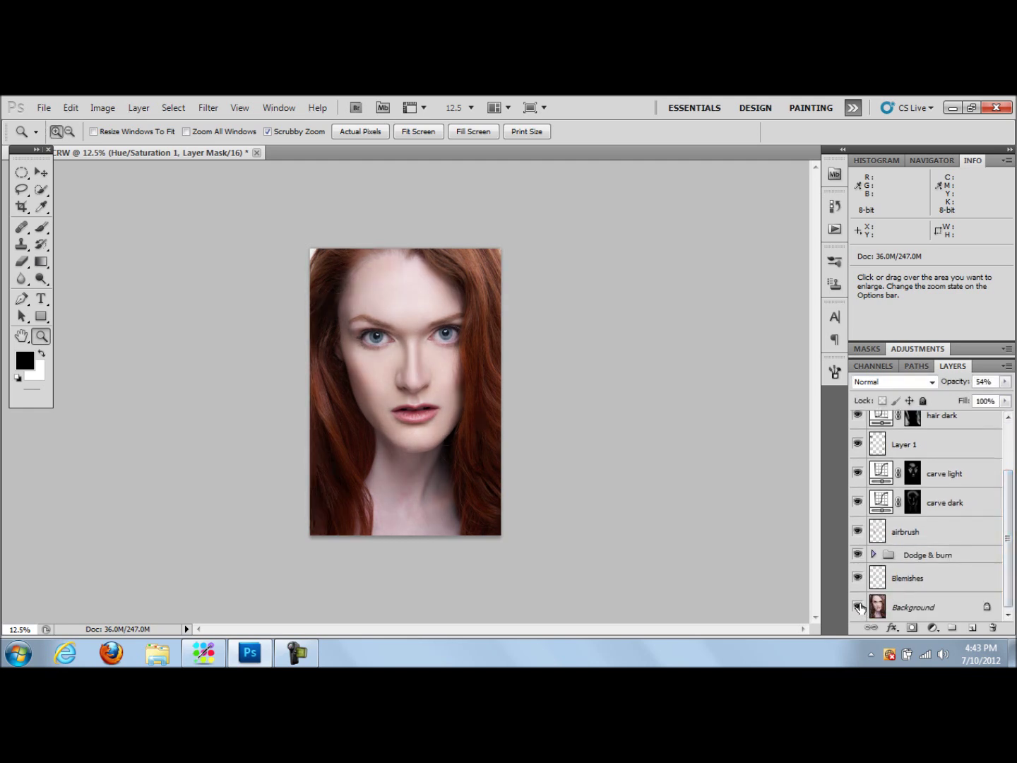
pyautogui.keyDown('alt'); pyautogui.click(858, 607); pyautogui.keyUp('alt')
pyautogui.keyDown('alt'); pyautogui.click(858, 606); pyautogui.keyUp('alt')
pyautogui.keyDown('alt'); pyautogui.click(858, 607); pyautogui.keyUp('alt')
pyautogui.keyDown('alt'); pyautogui.click(858, 607); pyautogui.keyUp('alt')
pyautogui.keyDown('alt'); pyautogui.click(858, 606); pyautogui.keyUp('alt')
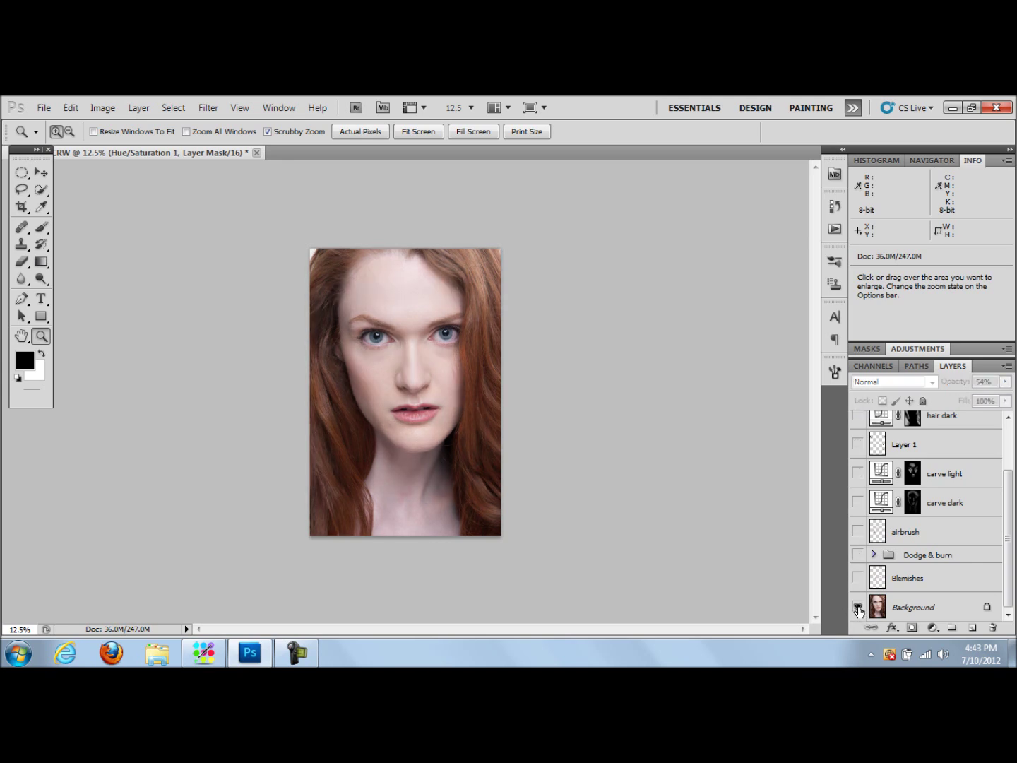
pyautogui.keyDown('alt'); pyautogui.click(858, 606); pyautogui.keyUp('alt')
pyautogui.keyDown('alt'); pyautogui.click(858, 606); pyautogui.keyUp('alt')
pyautogui.keyDown('alt'); pyautogui.click(858, 608); pyautogui.keyUp('alt')
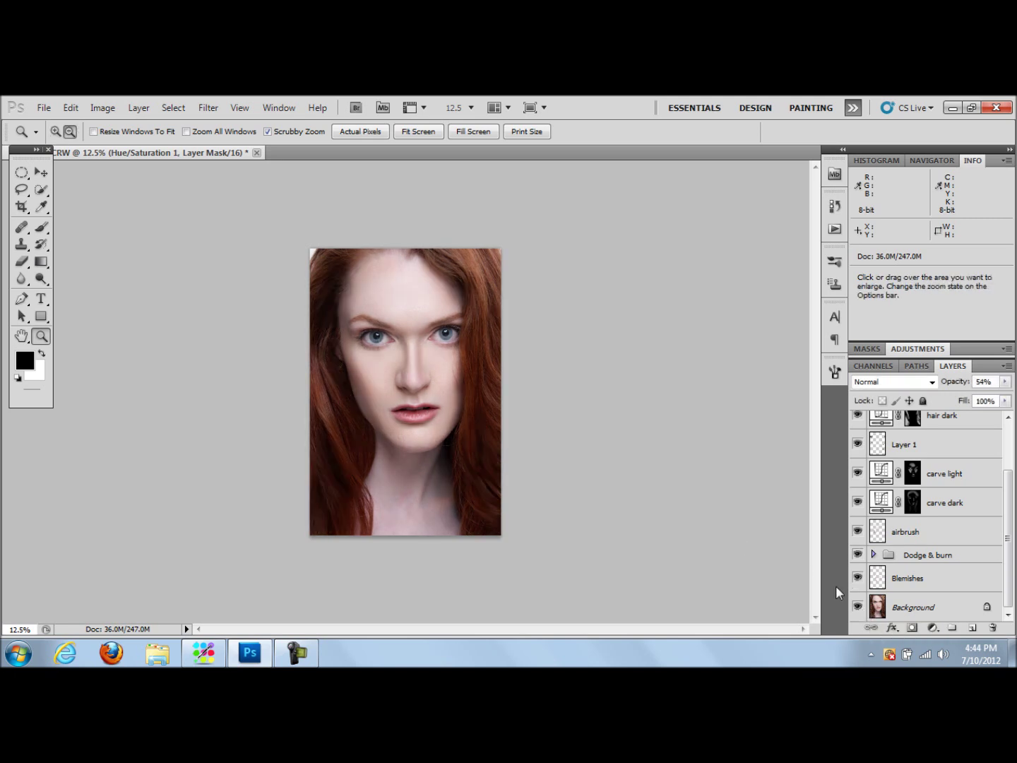
pyautogui.keyDown('alt'); pyautogui.click(854, 611); pyautogui.keyUp('alt')
pyautogui.keyDown('alt'); pyautogui.click(856, 613); pyautogui.keyUp('alt')
pyautogui.keyDown('alt'); pyautogui.click(856, 612); pyautogui.keyUp('alt')
pyautogui.keyDown('alt'); pyautogui.click(855, 611); pyautogui.keyUp('alt')
pyautogui.keyDown('alt'); pyautogui.click(855, 612); pyautogui.keyUp('alt')
pyautogui.keyDown('alt'); pyautogui.click(856, 612); pyautogui.keyUp('alt')
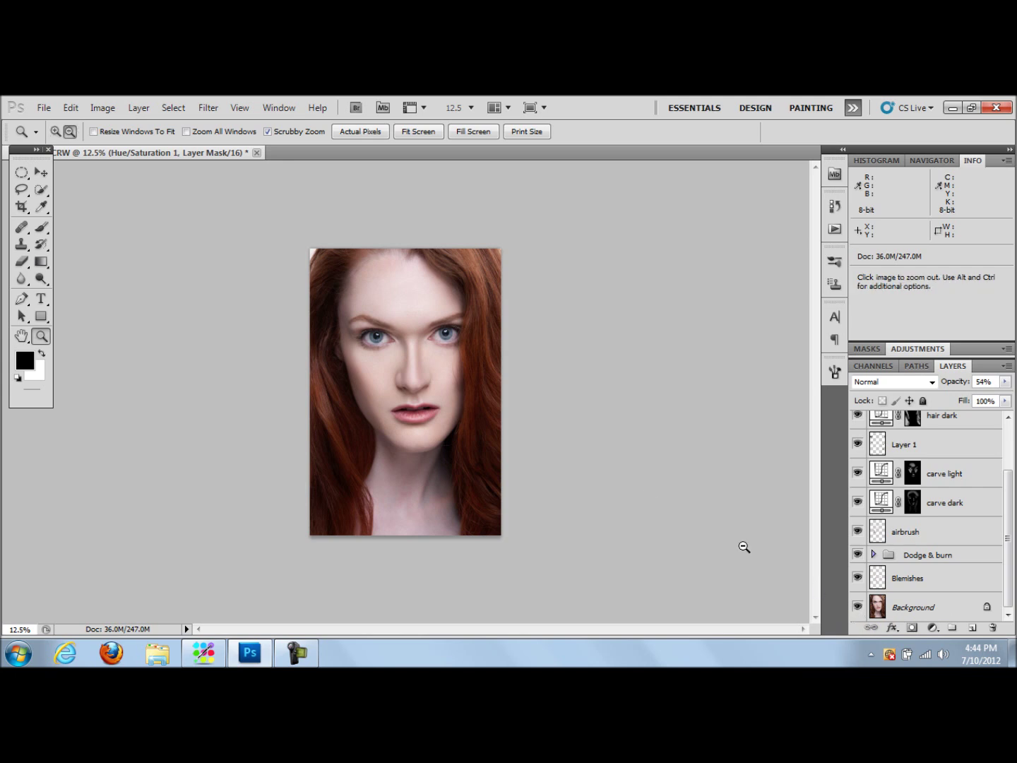
# Select the skin group above the Hue/Saturation 1 layer with the face magnified to 25%
pyautogui.click(410, 392)
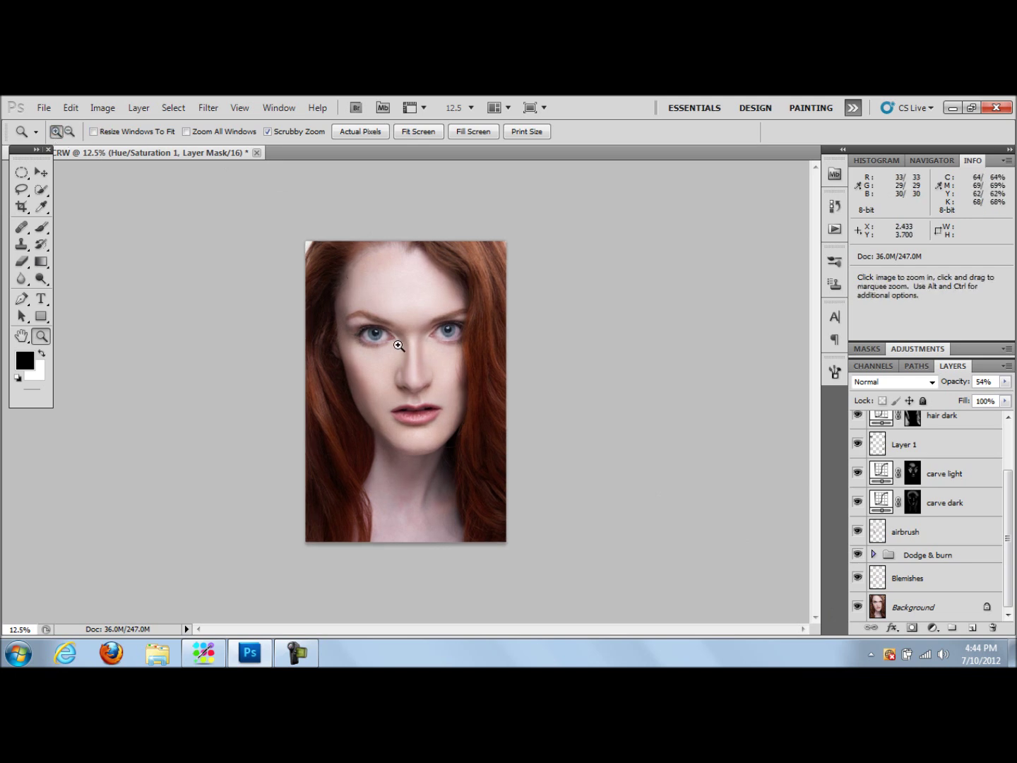
pyautogui.moveTo(1010, 501); pyautogui.dragTo(994, 424)
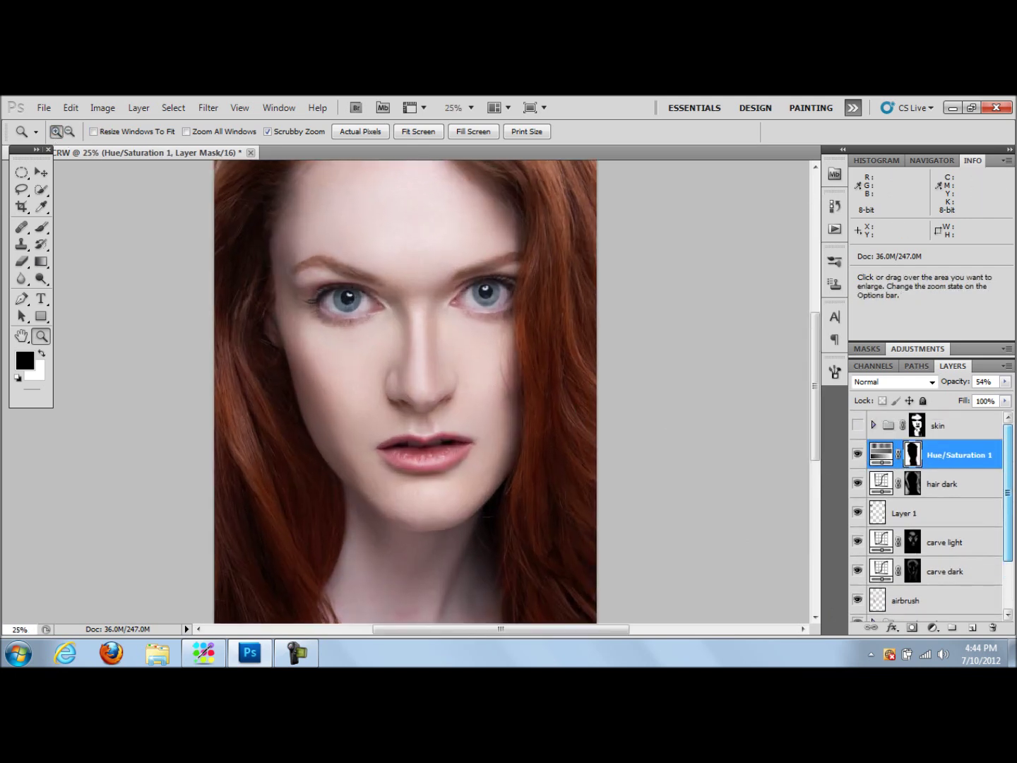
pyautogui.click(932, 433)
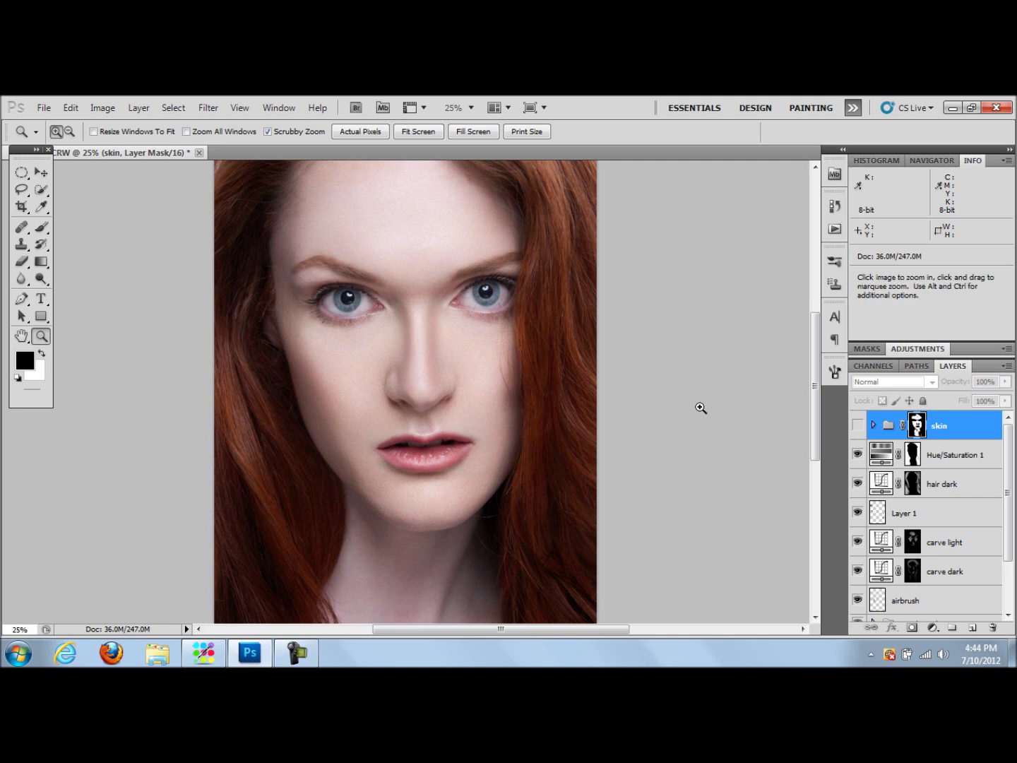
# Turn the skin group back on, reduce the brush size to 125, and compare the face with and without the group
pyautogui.click(857, 425)
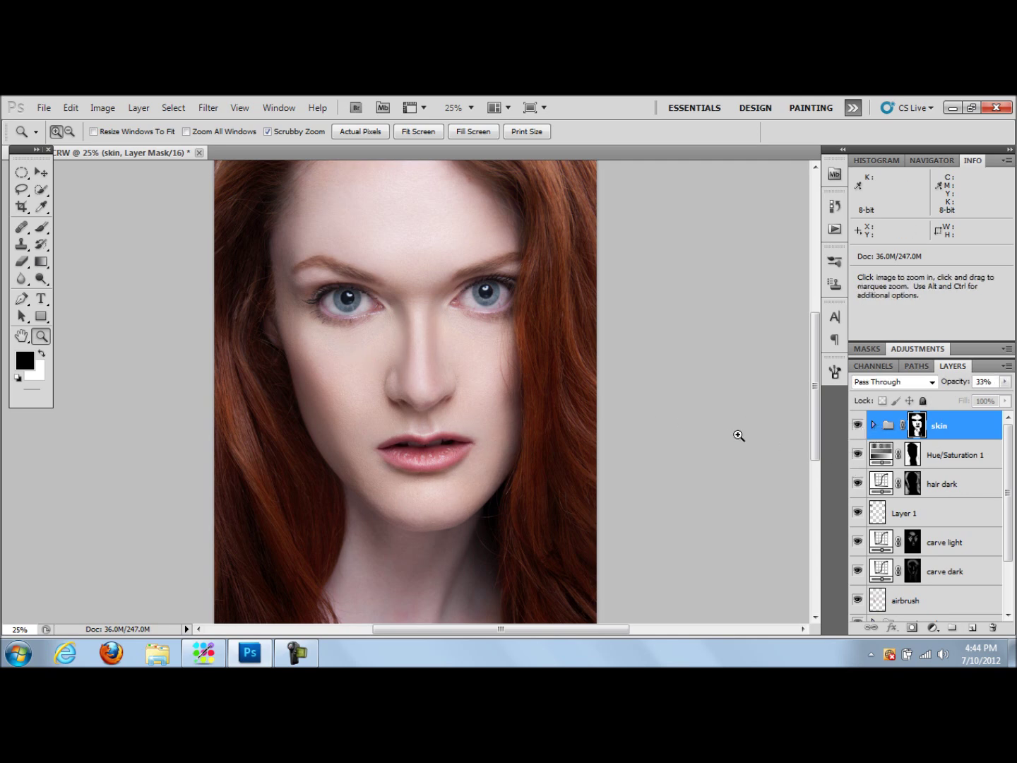
pyautogui.click(41, 227)
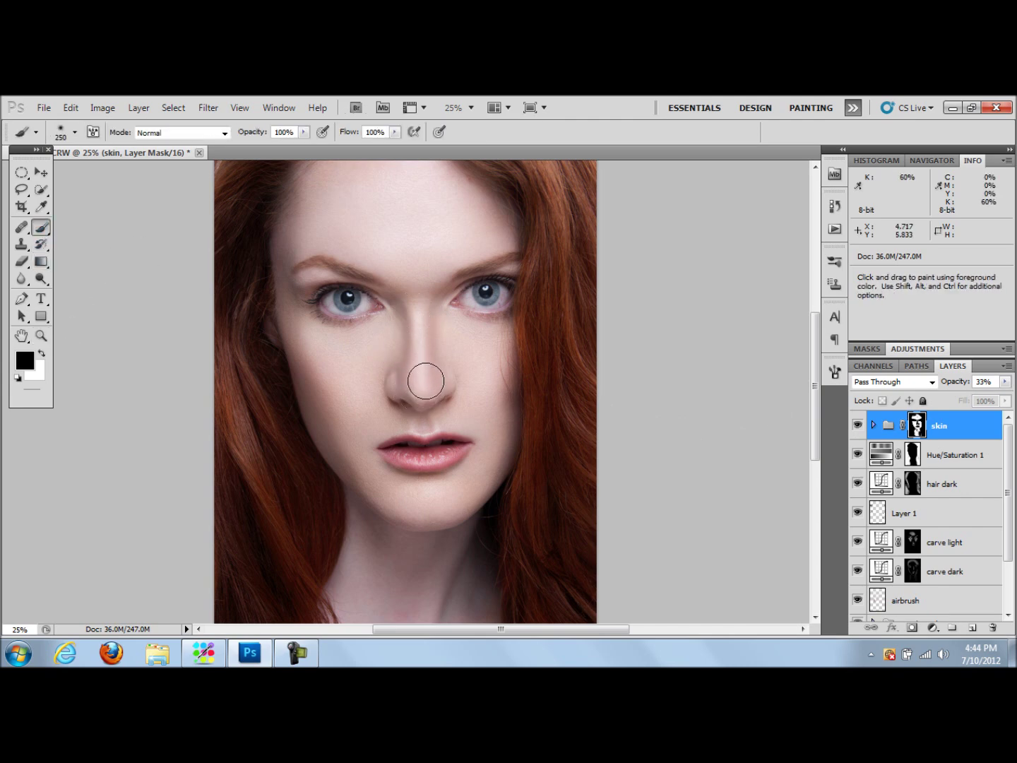
pyautogui.press('[')
pyautogui.press('[')
pyautogui.press('[')
pyautogui.press('[')
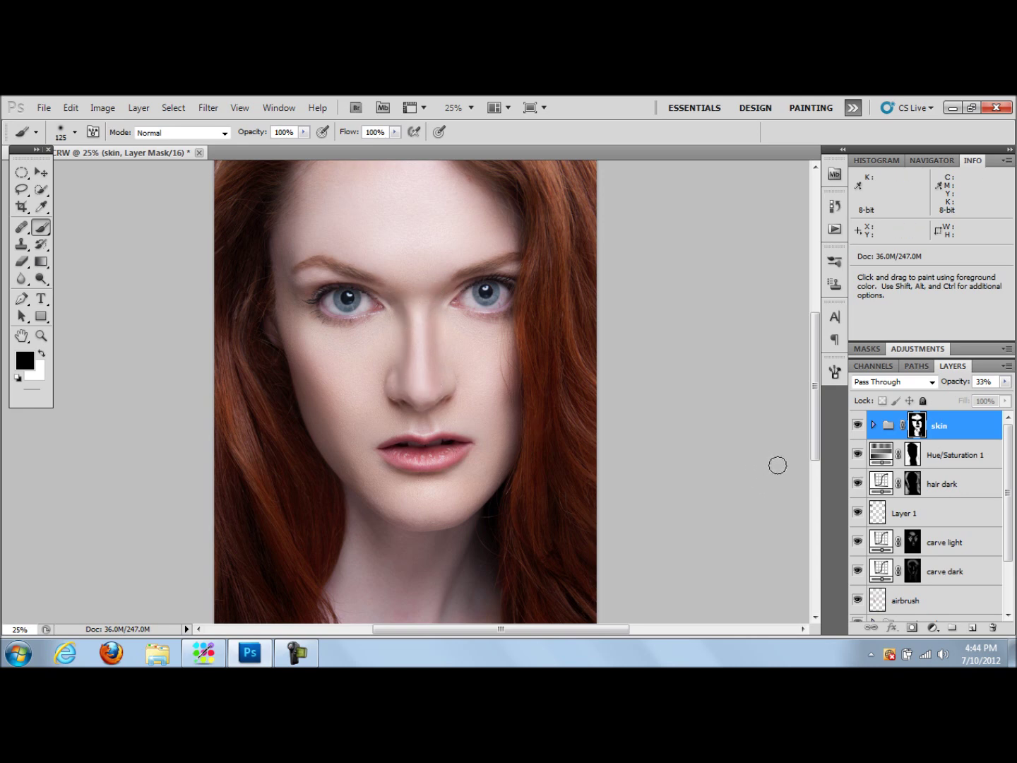
pyautogui.click(858, 426)
pyautogui.click(857, 426)
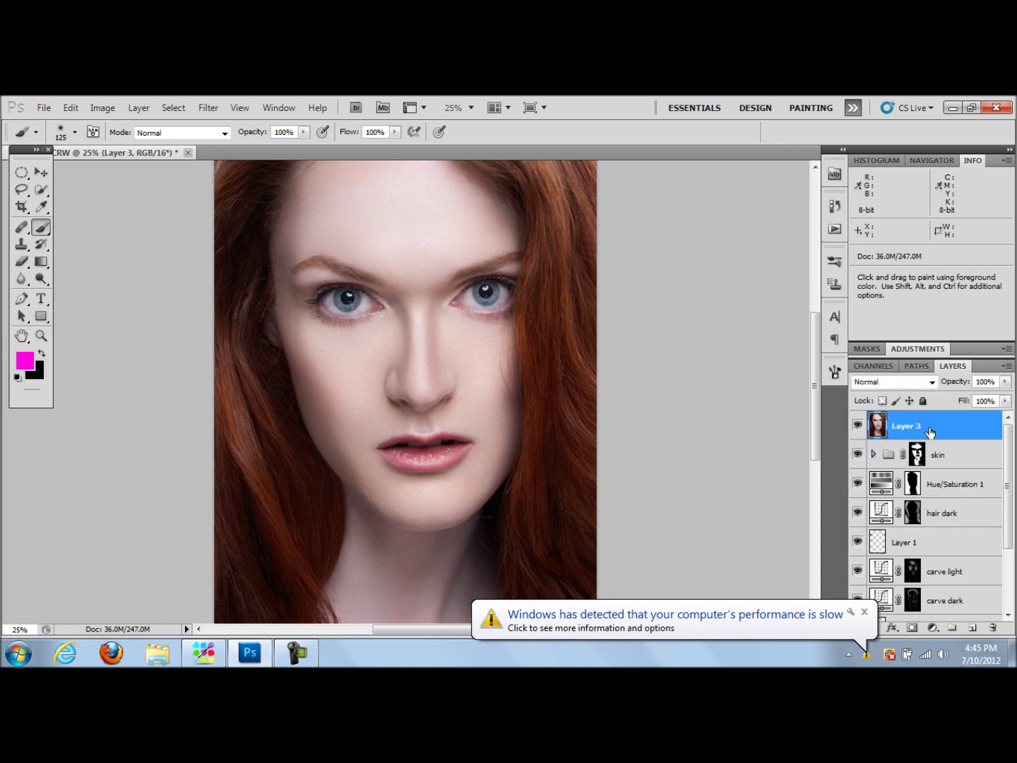
# Sharpen the merged portrait on Layer 3 with Smart Sharpen at 152% amount and 0.8 px radius, removing Gaussian Blur
pyautogui.click(863, 612)
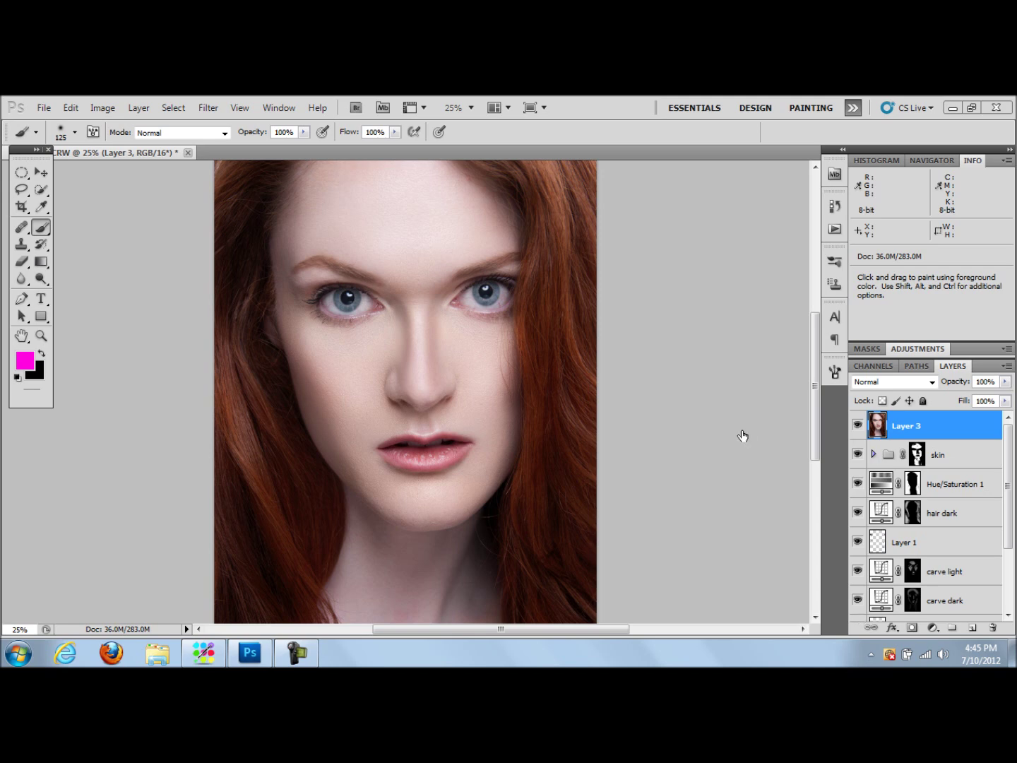
pyautogui.click(209, 111)
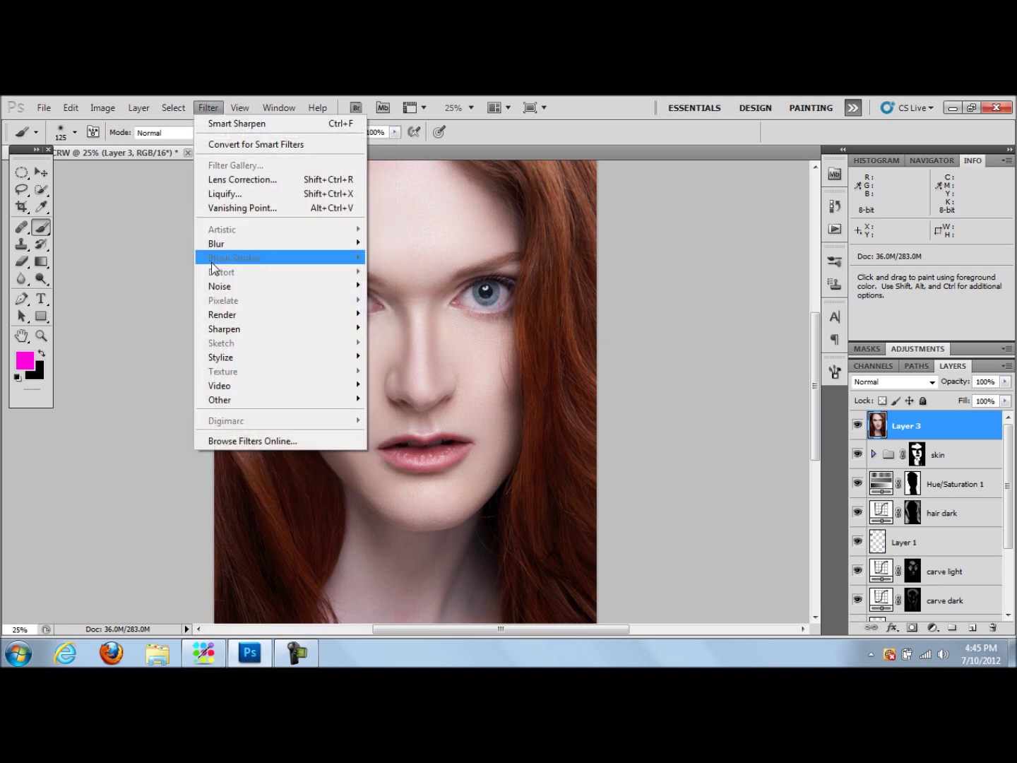
pyautogui.moveTo(243, 331)
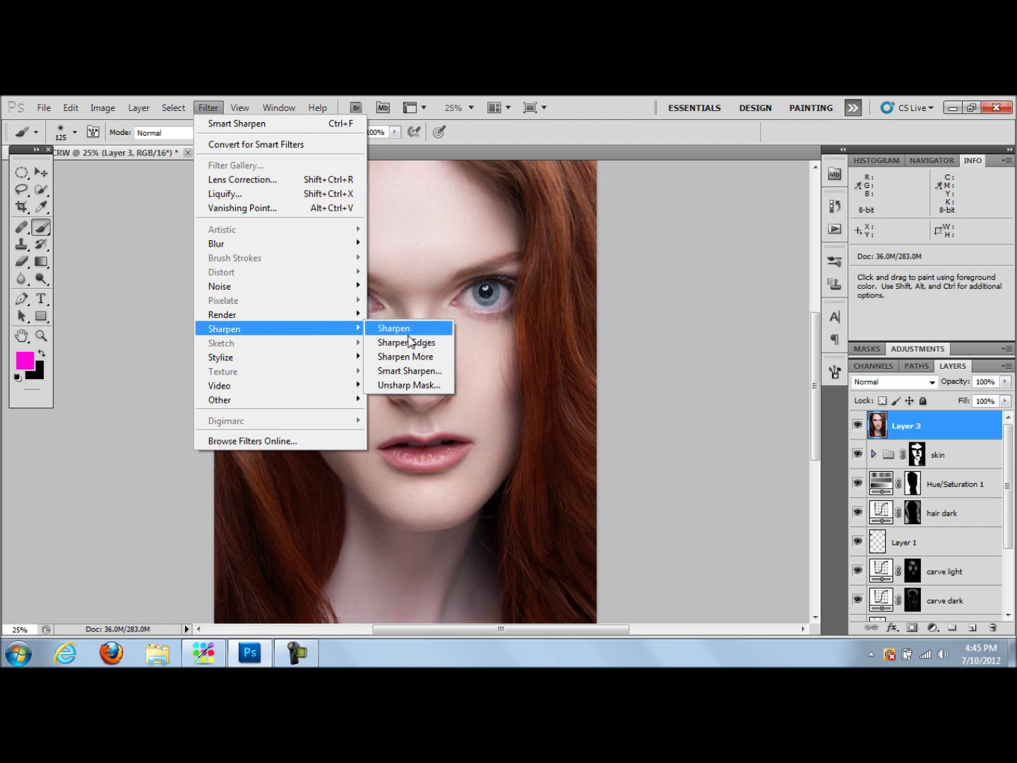
pyautogui.click(422, 370)
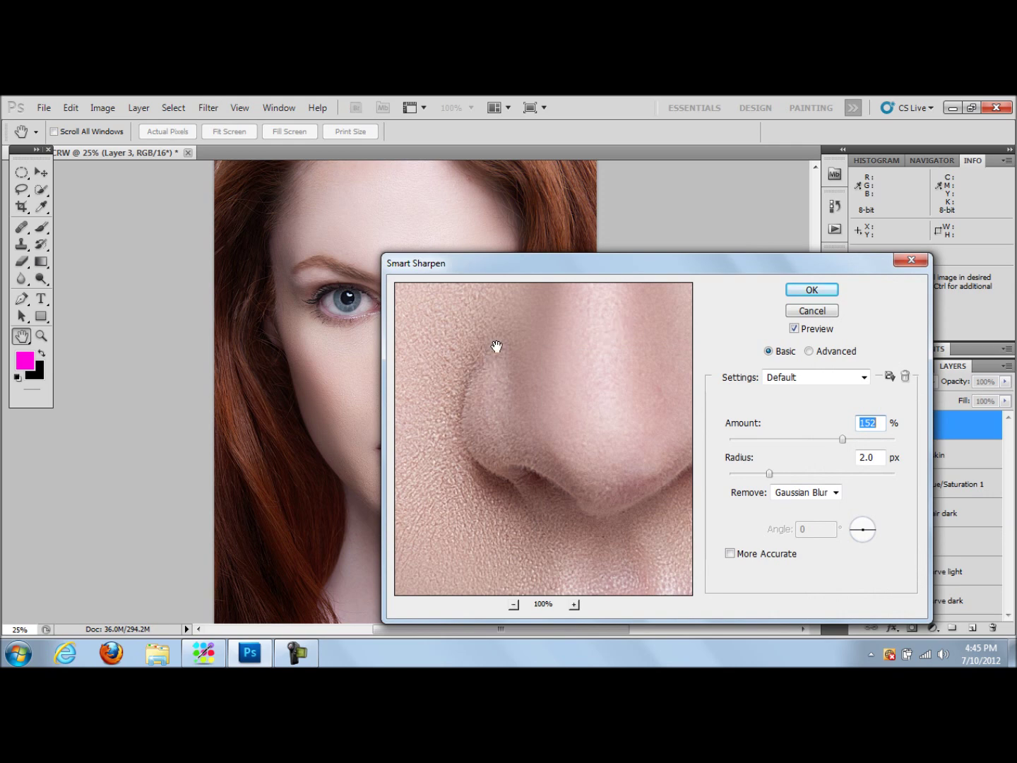
pyautogui.moveTo(495, 347); pyautogui.dragTo(635, 513)
pyautogui.moveTo(554, 270); pyautogui.dragTo(526, 222)
pyautogui.moveTo(773, 432); pyautogui.dragTo(757, 431)
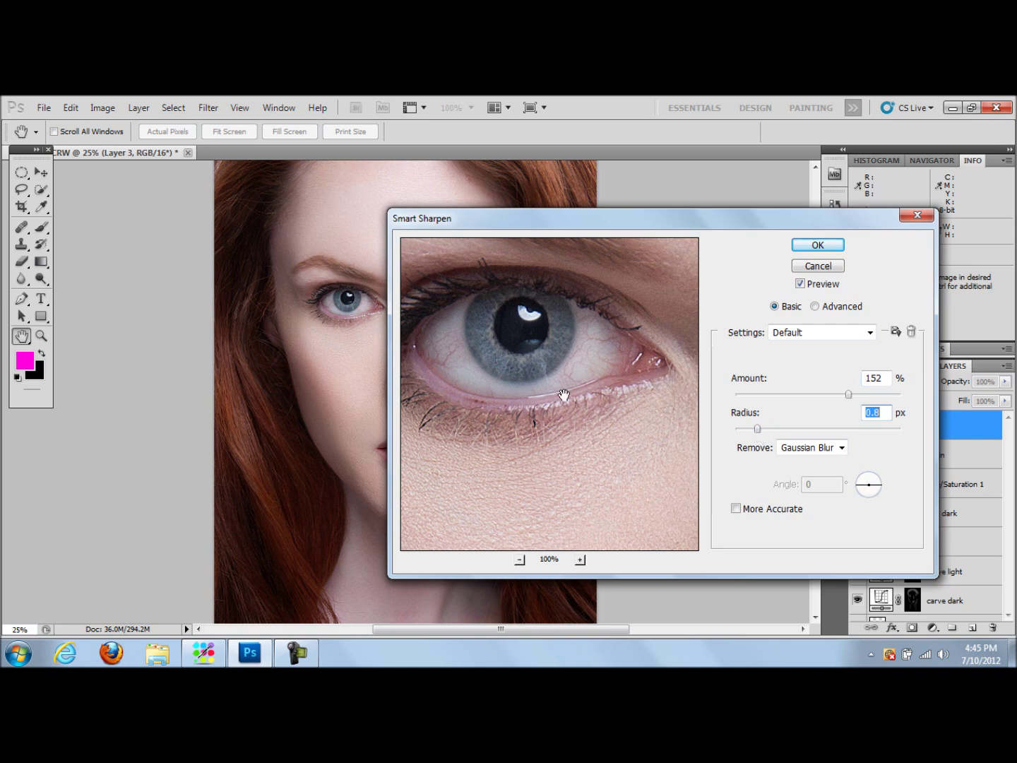
pyautogui.moveTo(570, 235)
pyautogui.mouseDown()
pyautogui.moveTo(771, 250)
pyautogui.moveTo(589, 238)
pyautogui.mouseUp()
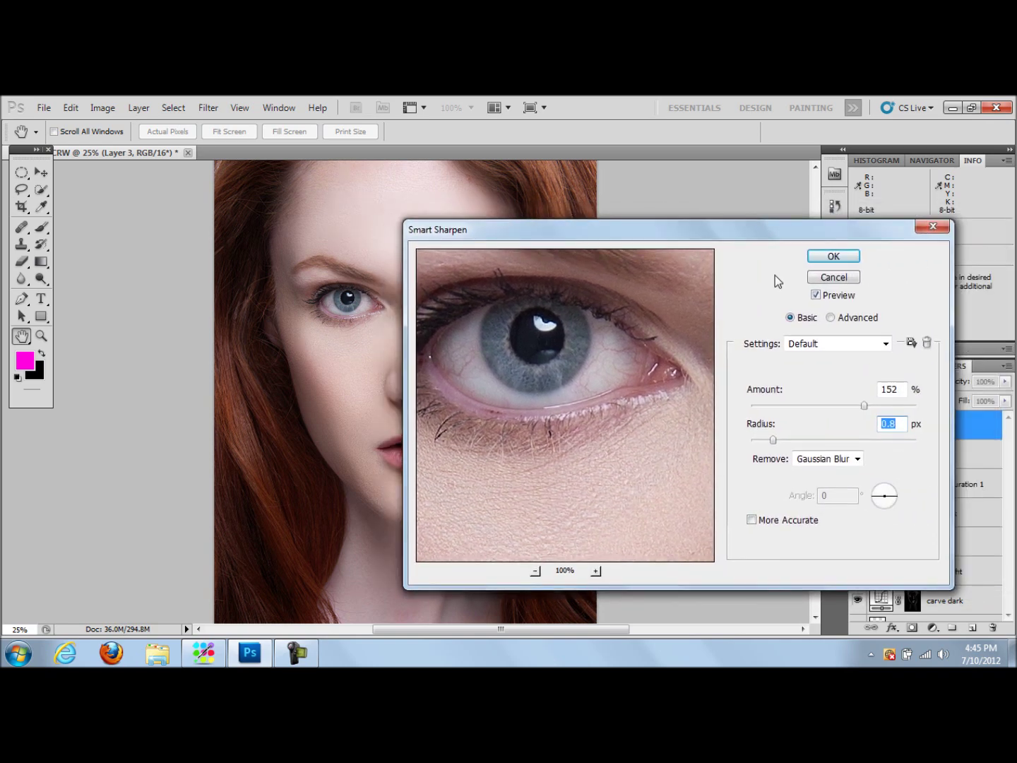
pyautogui.click(836, 256)
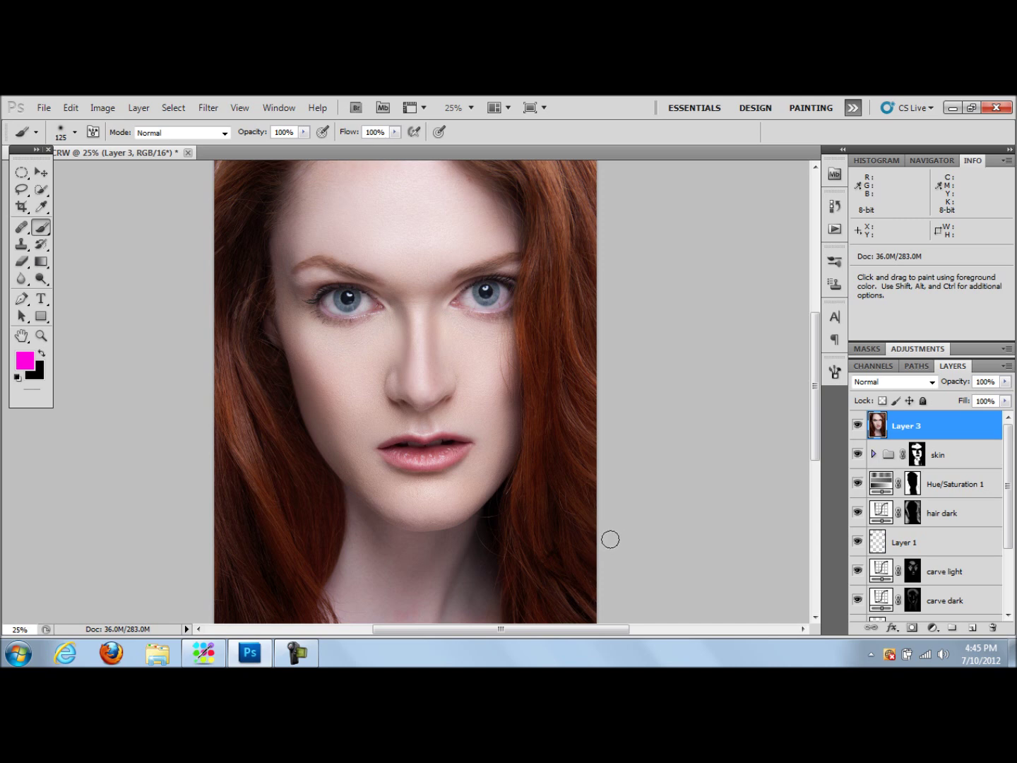
# Repeatedly compare the sharpened face at 25% magnification with the Background layer alone
pyautogui.moveTo(1002, 530); pyautogui.dragTo(995, 606)
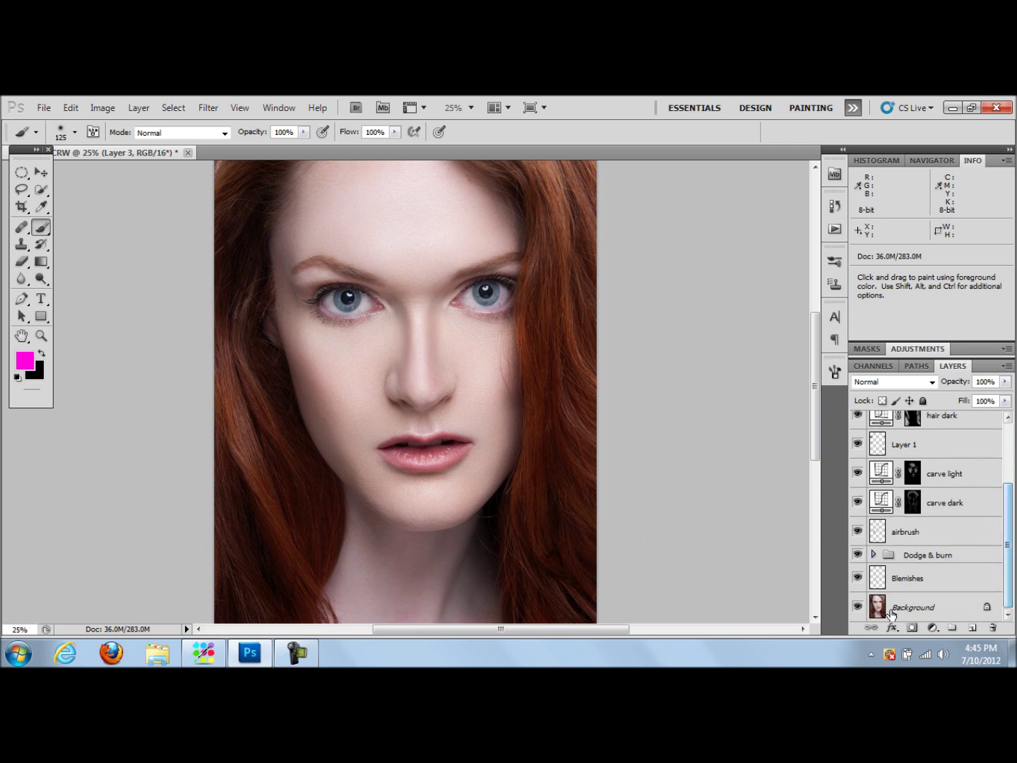
pyautogui.keyDown('alt'); pyautogui.click(857, 606); pyautogui.keyUp('alt')
pyautogui.keyDown('alt'); pyautogui.click(857, 606); pyautogui.keyUp('alt')
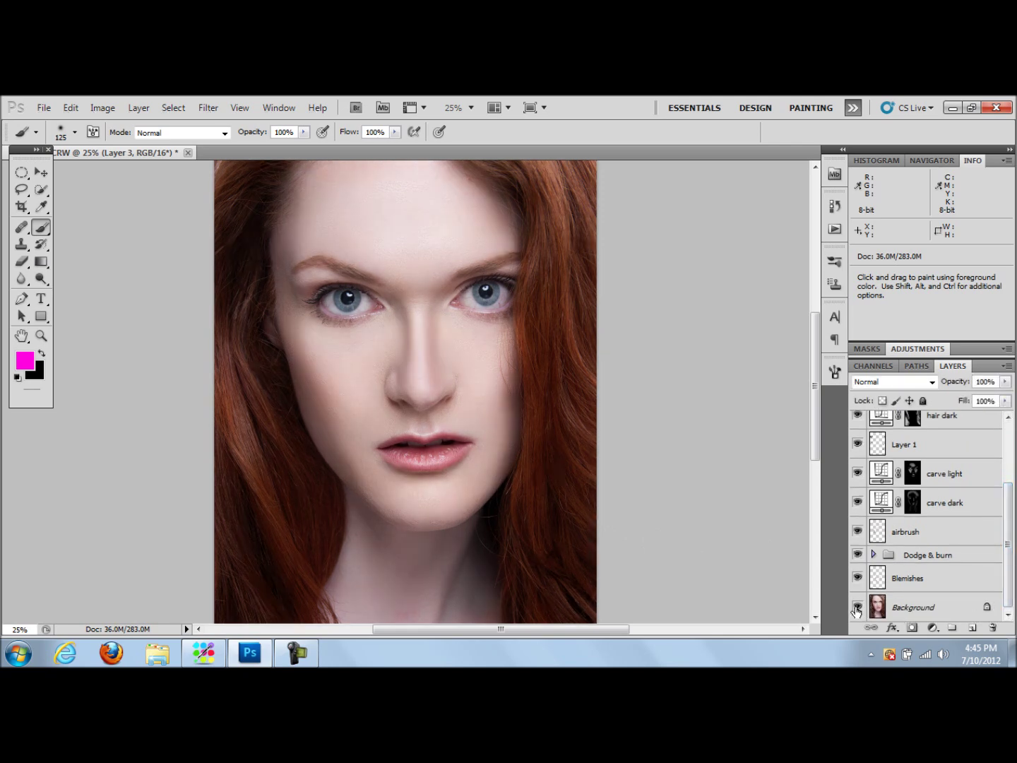
pyautogui.keyDown('alt'); pyautogui.click(856, 607); pyautogui.keyUp('alt')
pyautogui.keyDown('alt'); pyautogui.click(857, 607); pyautogui.keyUp('alt')
pyautogui.keyDown('alt'); pyautogui.click(857, 607); pyautogui.keyUp('alt')
pyautogui.keyDown('alt'); pyautogui.click(857, 608); pyautogui.keyUp('alt')
# Compare the whole color portrait, reduced to 8.33%, with the Background layer alone and return to 16.67%
pyautogui.click(41, 336)
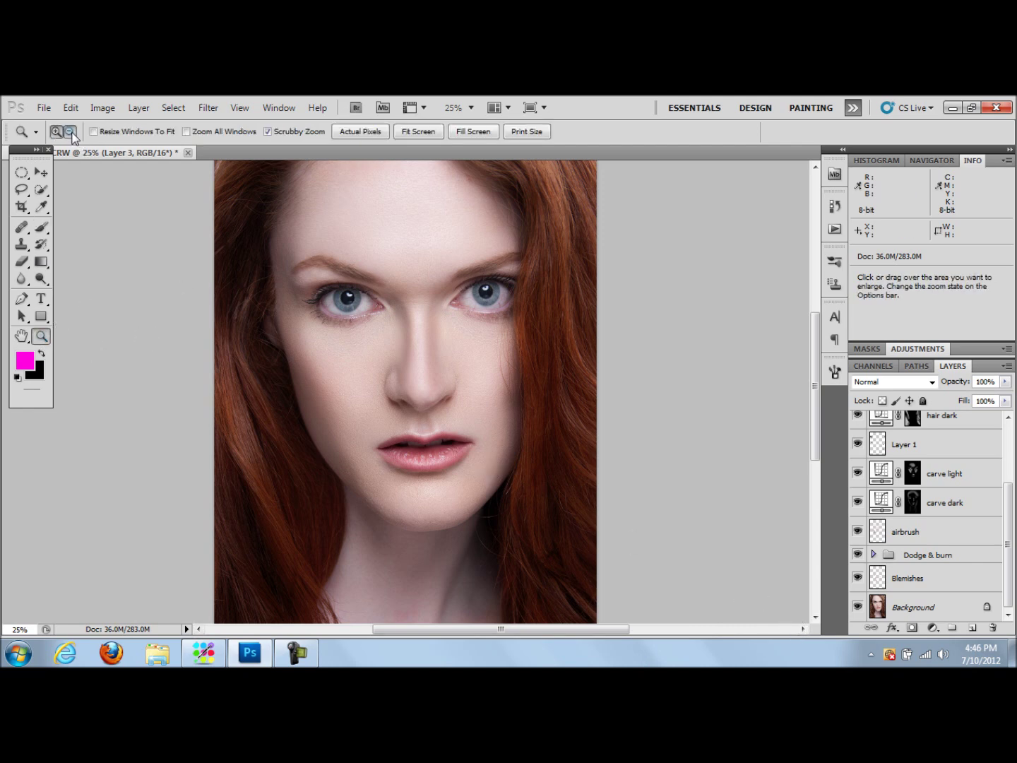
pyautogui.keyDown('alt'); pyautogui.click(404, 407); pyautogui.keyUp('alt')
pyautogui.keyDown('alt'); pyautogui.click(401, 410); pyautogui.keyUp('alt')
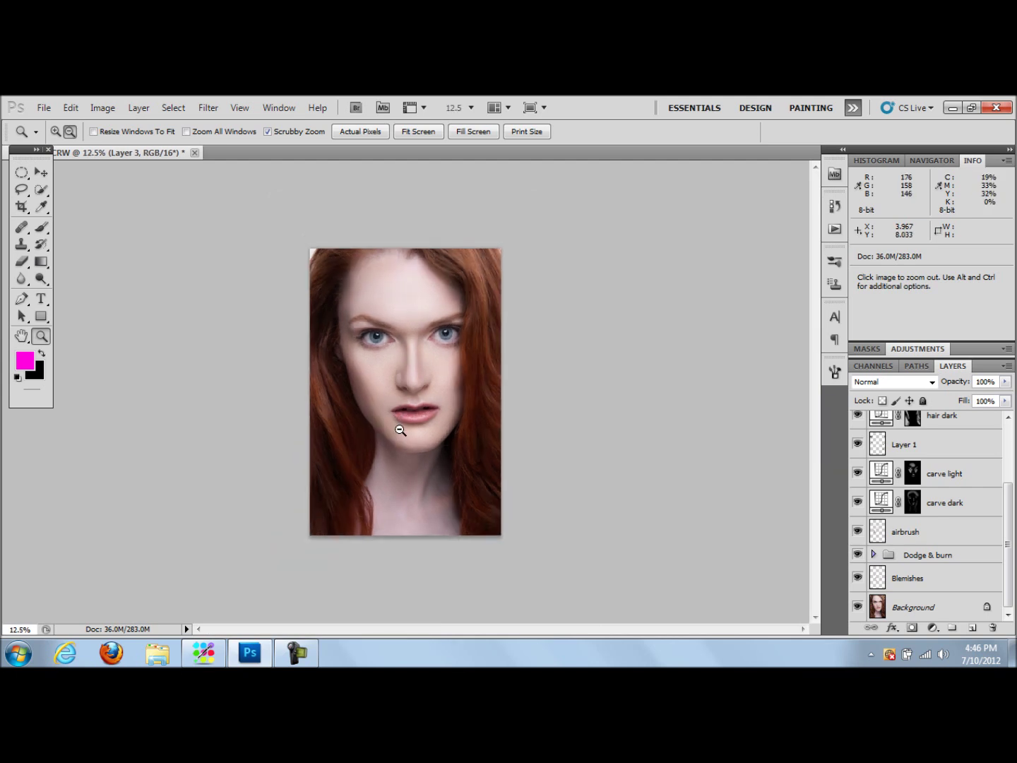
pyautogui.keyDown('alt'); pyautogui.click(410, 410); pyautogui.keyUp('alt')
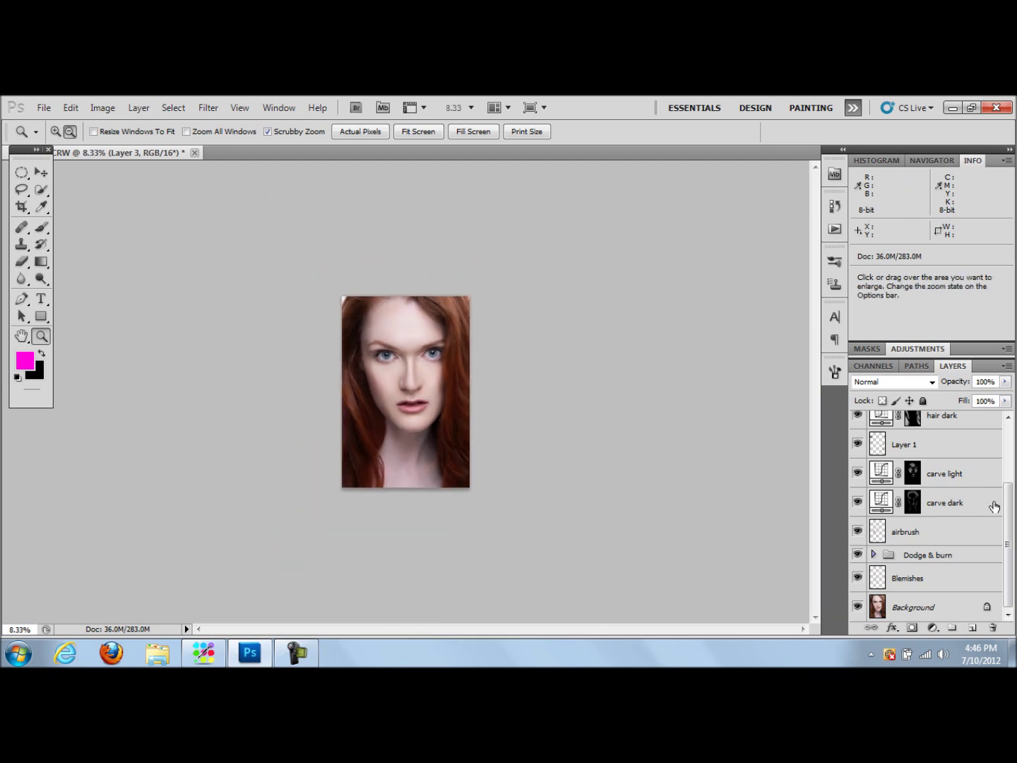
pyautogui.keyDown('alt'); pyautogui.click(858, 607); pyautogui.keyUp('alt')
pyautogui.keyDown('alt'); pyautogui.click(858, 608); pyautogui.keyUp('alt')
pyautogui.keyDown('alt'); pyautogui.click(858, 609); pyautogui.keyUp('alt')
pyautogui.keyDown('alt'); pyautogui.click(859, 609); pyautogui.keyUp('alt')
pyautogui.press('alt')
pyautogui.click(382, 408)
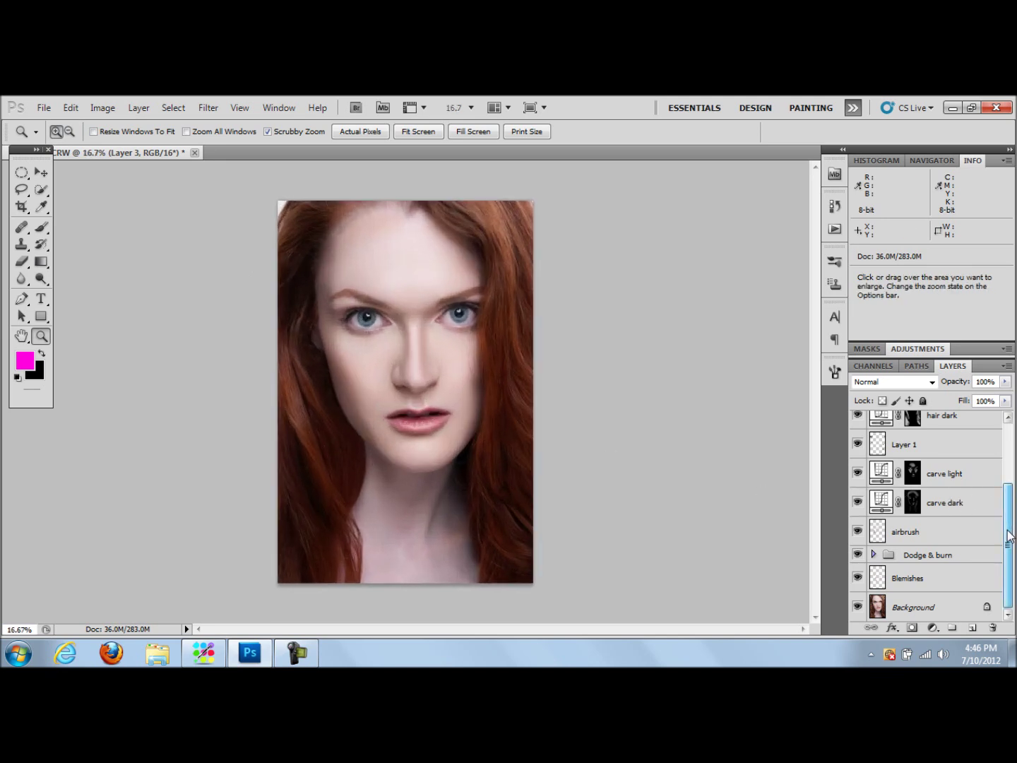
# Add a Black & White adjustment layer above Layer 3
pyautogui.moveTo(1009, 543); pyautogui.dragTo(1009, 487)
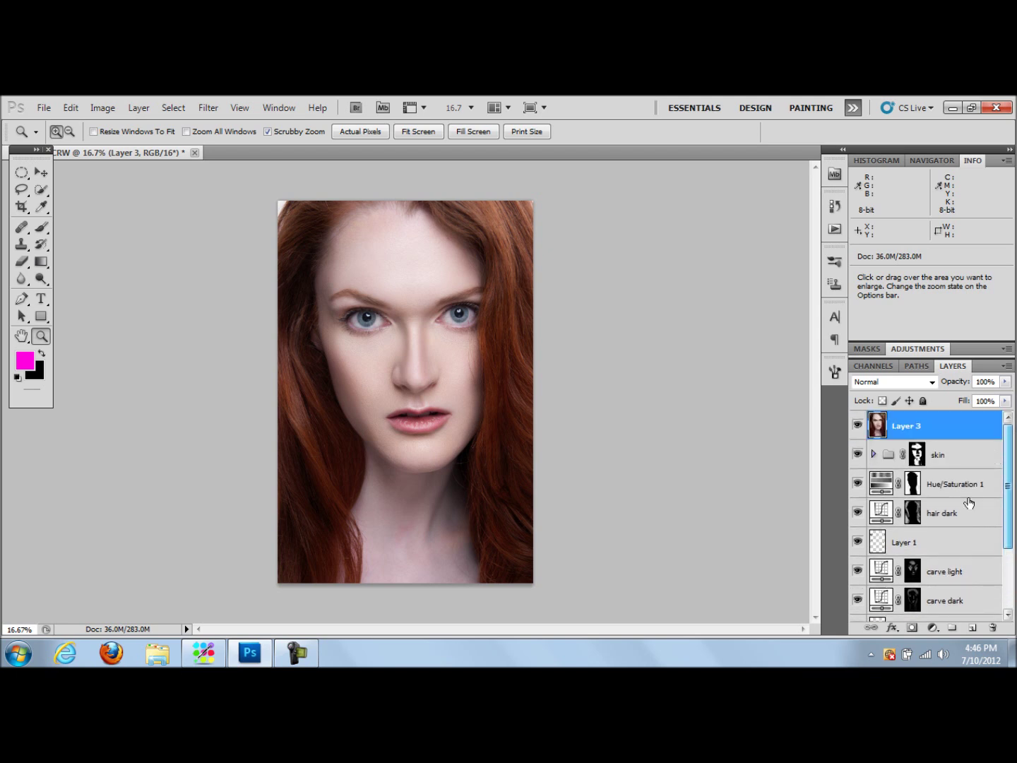
pyautogui.click(933, 627)
pyautogui.click(929, 492)
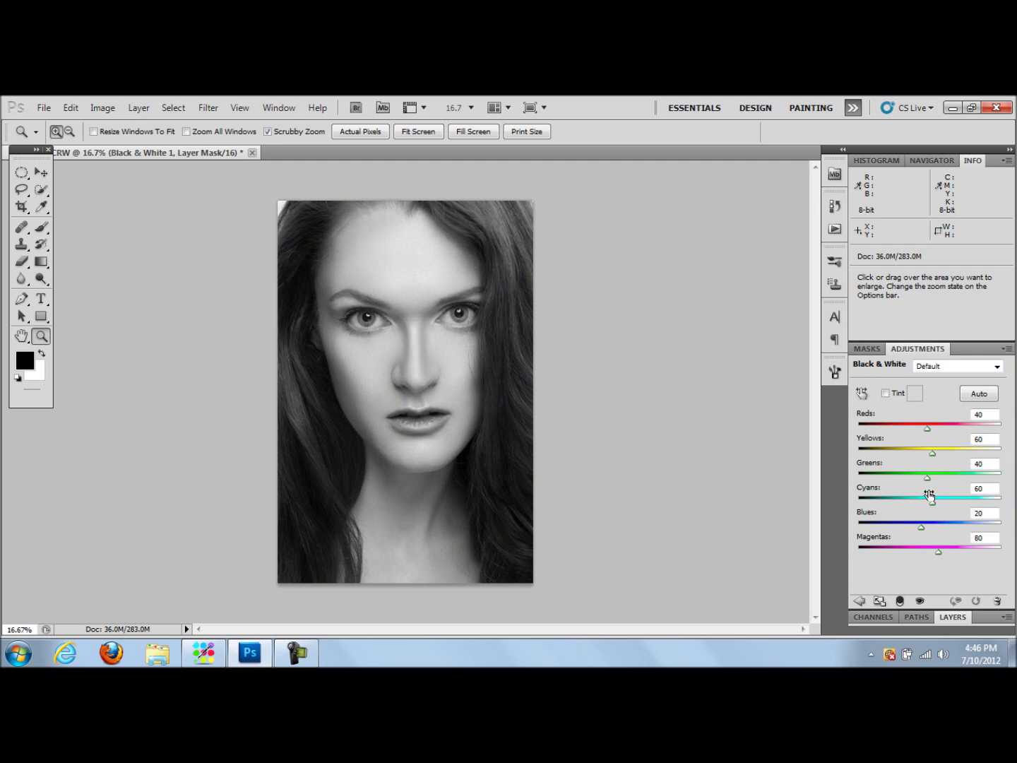
# Set the Black & White mix to Reds -9, Yellows -74, Greens 38, Cyans 12, Blues 25 and Magentas 72
pyautogui.moveTo(922, 429)
pyautogui.mouseDown()
pyautogui.moveTo(893, 428)
pyautogui.moveTo(915, 433)
pyautogui.mouseUp()
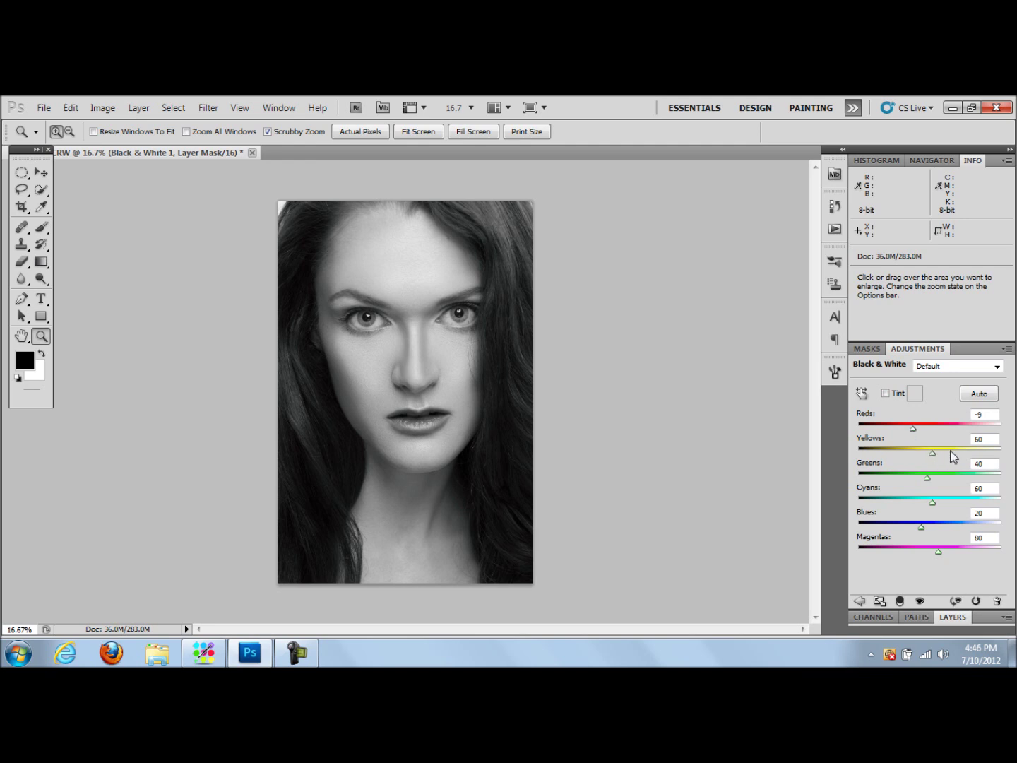
pyautogui.moveTo(933, 452); pyautogui.dragTo(893, 452)
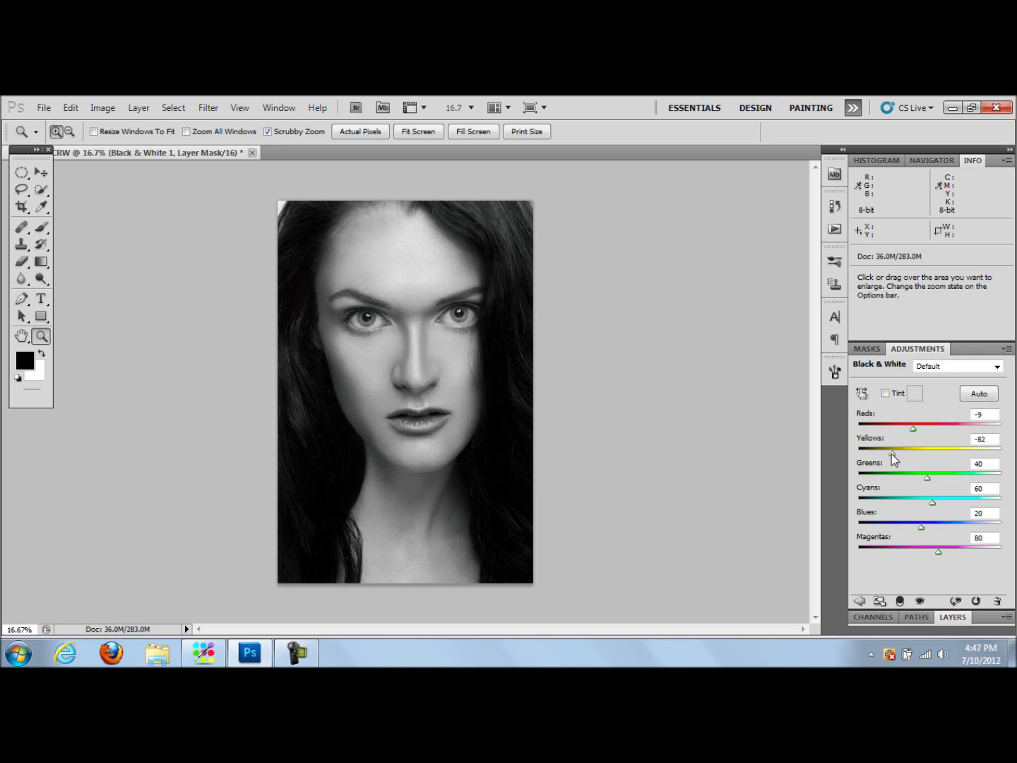
pyautogui.moveTo(889, 458); pyautogui.dragTo(891, 458)
pyautogui.moveTo(893, 455); pyautogui.dragTo(895, 456)
pyautogui.moveTo(930, 479); pyautogui.dragTo(926, 477)
pyautogui.moveTo(890, 525); pyautogui.dragTo(919, 504)
pyautogui.moveTo(943, 548)
pyautogui.mouseDown()
pyautogui.moveTo(961, 553)
pyautogui.moveTo(935, 550)
pyautogui.mouseUp()
# Tint the Black & White conversion with the warm grey 777673 and compare the portrait with and without the tint
pyautogui.click(887, 393)
pyautogui.click(915, 394)
pyautogui.moveTo(617, 241); pyautogui.dragTo(582, 322)
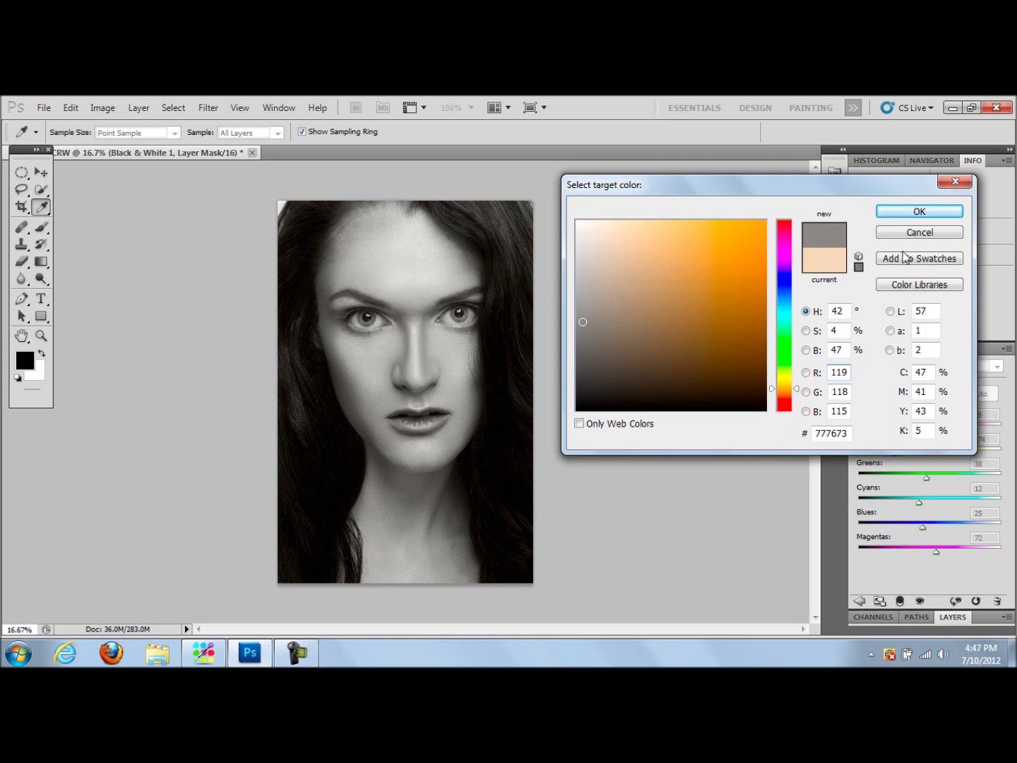
pyautogui.click(919, 212)
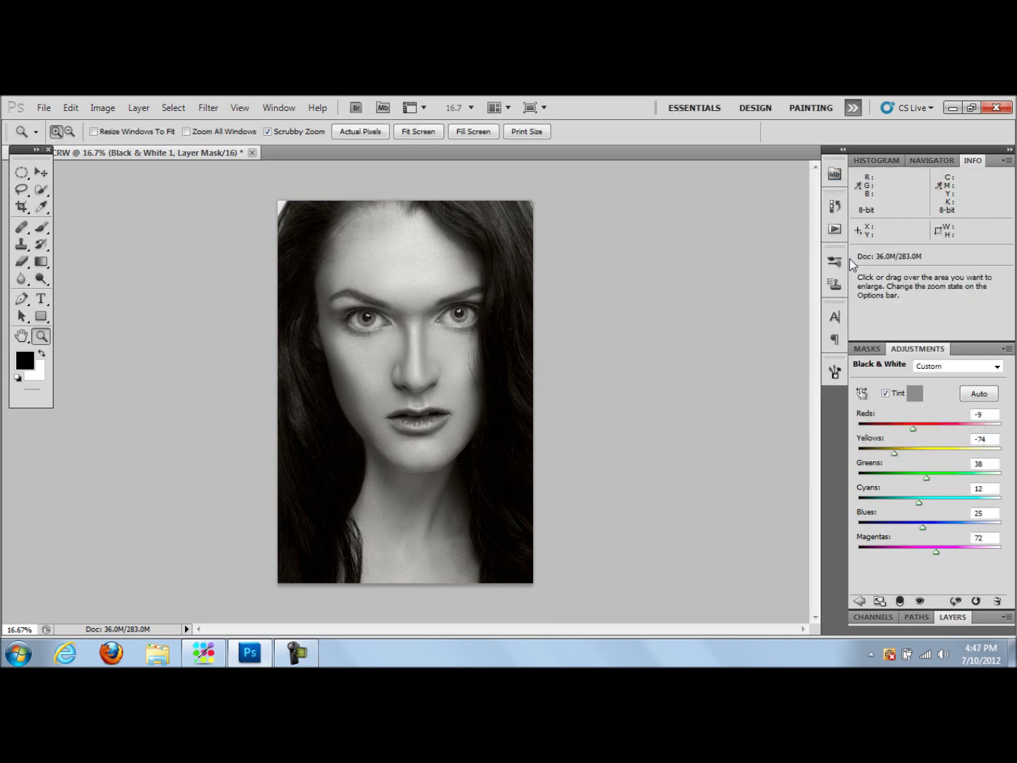
pyautogui.click(886, 392)
pyautogui.click(885, 394)
pyautogui.click(888, 397)
pyautogui.click(887, 396)
# Repeatedly compare the tinted black-and-white portrait, reduced to 8.33%, with the Background layer alone
pyautogui.click(946, 618)
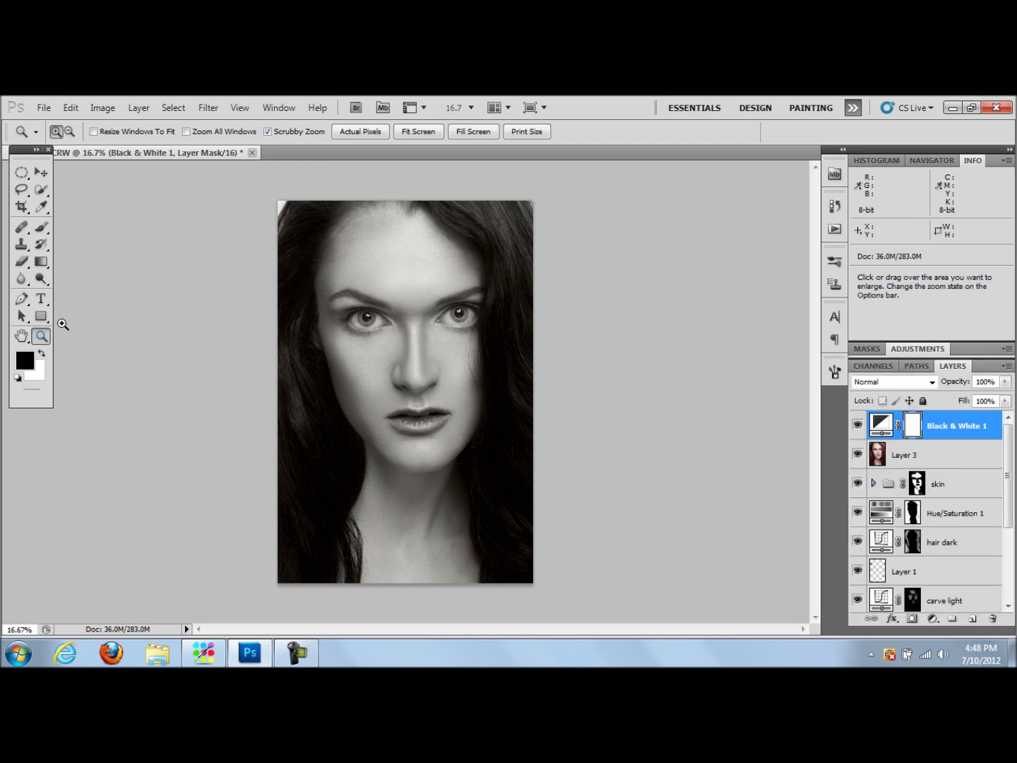
pyautogui.click(70, 132)
pyautogui.click(450, 376)
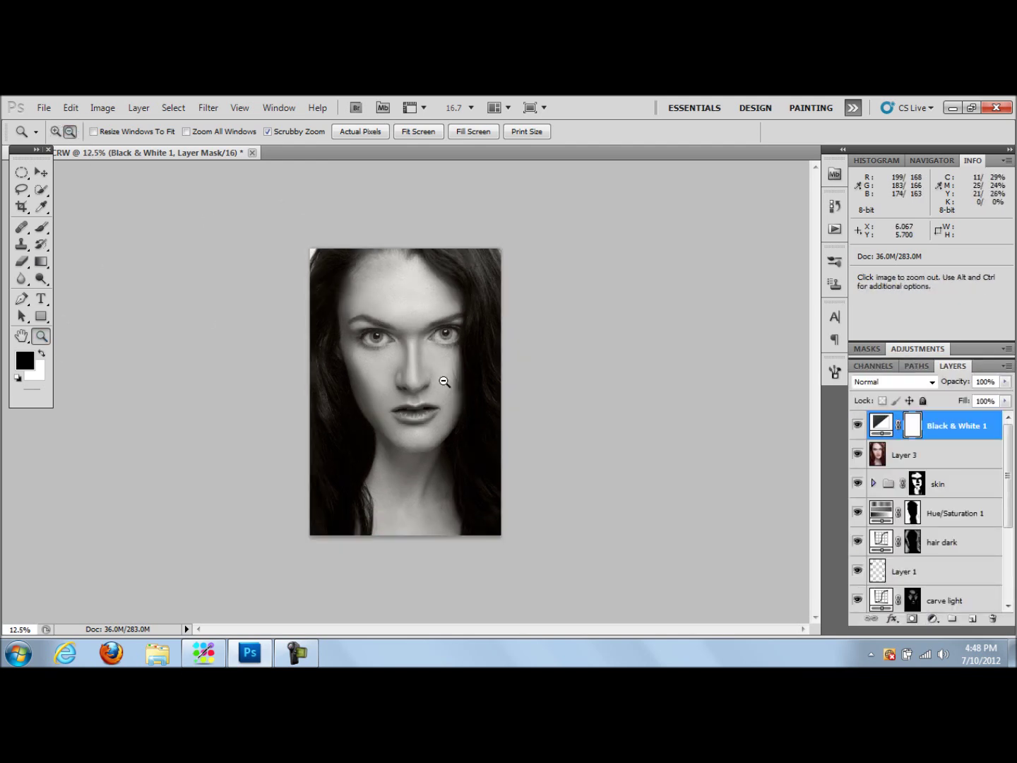
pyautogui.click(449, 378)
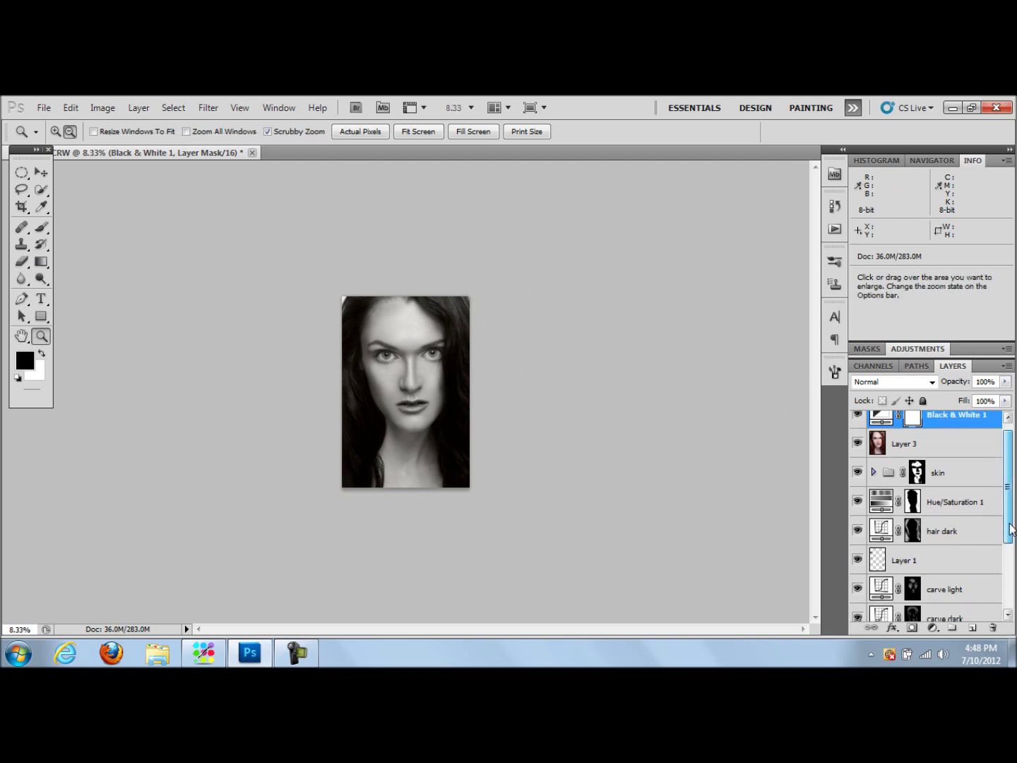
pyautogui.moveTo(1008, 503); pyautogui.dragTo(1009, 602)
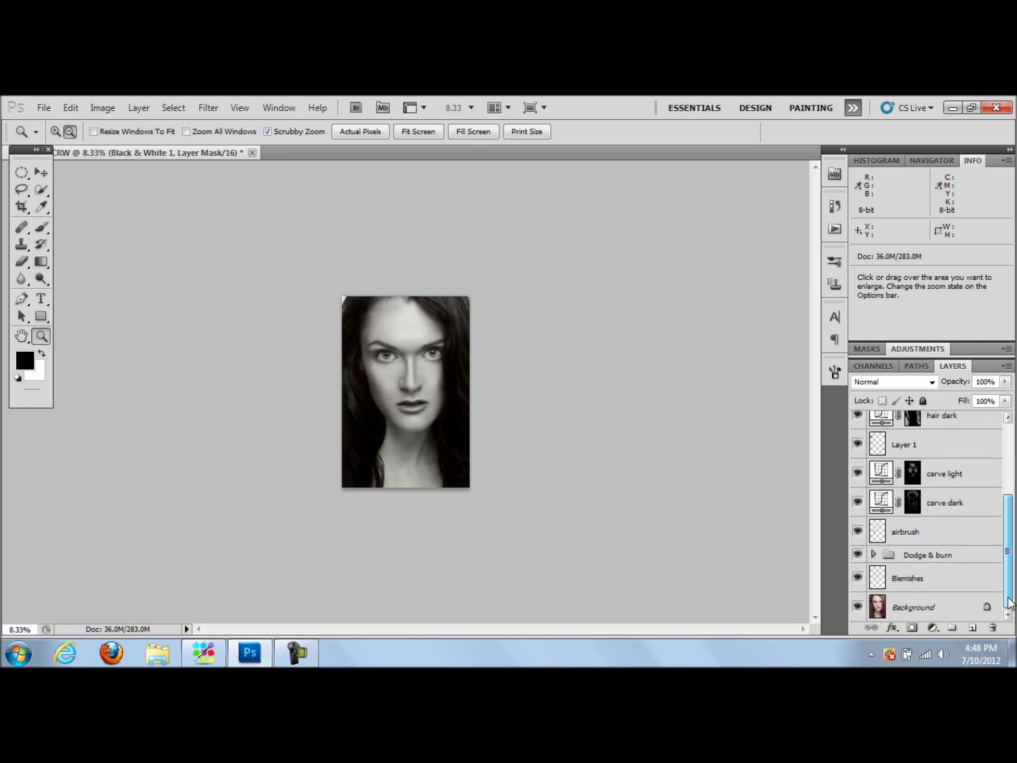
pyautogui.keyDown('alt'); pyautogui.click(857, 608); pyautogui.keyUp('alt')
pyautogui.keyDown('alt'); pyautogui.click(857, 612); pyautogui.keyUp('alt')
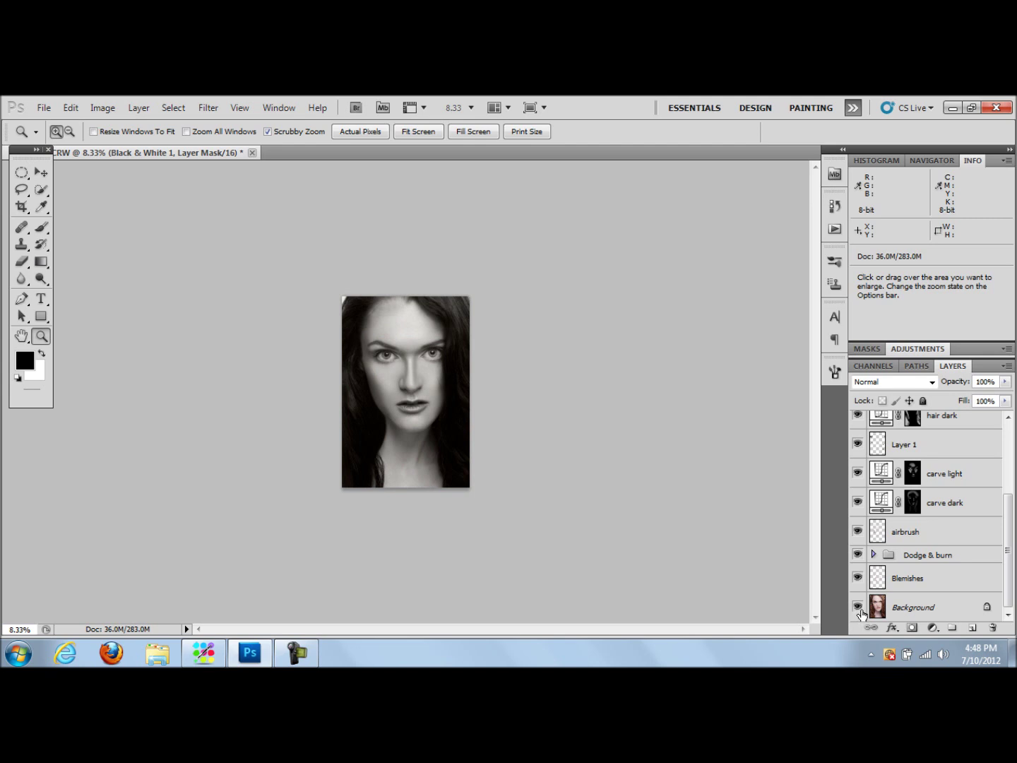
pyautogui.keyDown('alt'); pyautogui.click(858, 608); pyautogui.keyUp('alt')
pyautogui.keyDown('alt'); pyautogui.click(857, 609); pyautogui.keyUp('alt')
pyautogui.keyDown('alt'); pyautogui.click(856, 611); pyautogui.keyUp('alt')
pyautogui.keyDown('alt'); pyautogui.click(857, 611); pyautogui.keyUp('alt')
pyautogui.keyDown('alt'); pyautogui.click(857, 611); pyautogui.keyUp('alt')
pyautogui.keyDown('alt'); pyautogui.click(858, 611); pyautogui.keyUp('alt')
pyautogui.keyDown('alt'); pyautogui.click(859, 613); pyautogui.keyUp('alt')
pyautogui.keyDown('alt'); pyautogui.click(858, 613); pyautogui.keyUp('alt')
pyautogui.keyDown('alt'); pyautogui.click(858, 613); pyautogui.keyUp('alt')
pyautogui.keyDown('alt'); pyautogui.click(859, 614); pyautogui.keyUp('alt')
# Fine-tune the Blues and Cyans of the Black & White 1 adjustment layer
pyautogui.moveTo(1010, 575); pyautogui.dragTo(1008, 431)
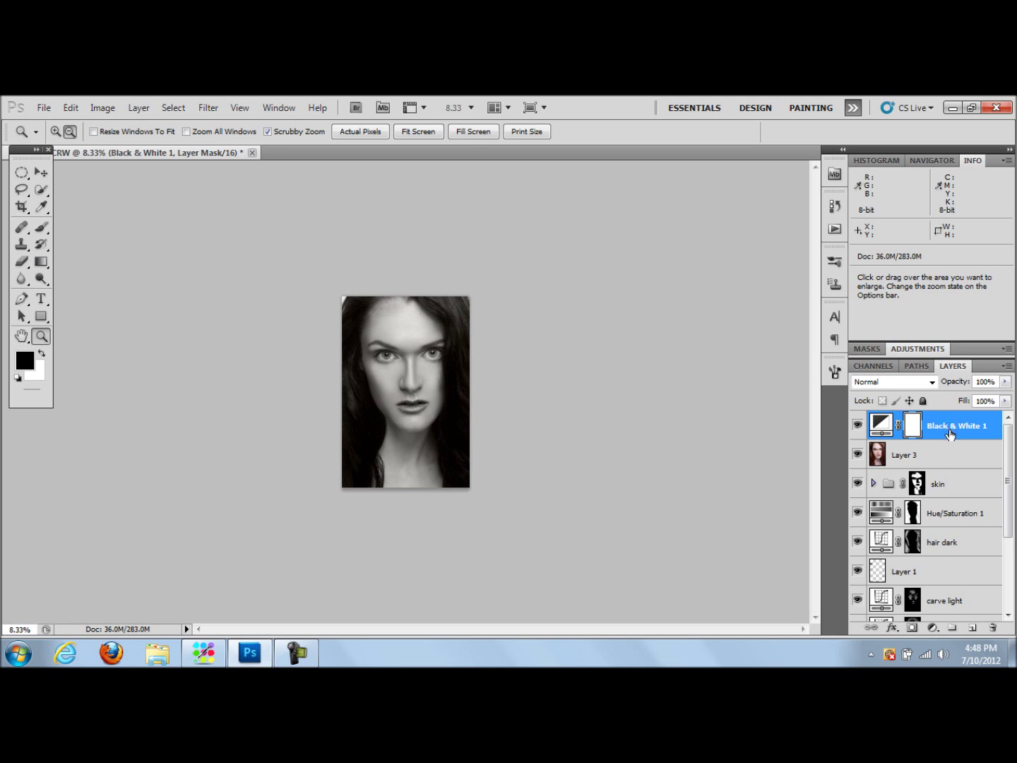
pyautogui.click(881, 426)
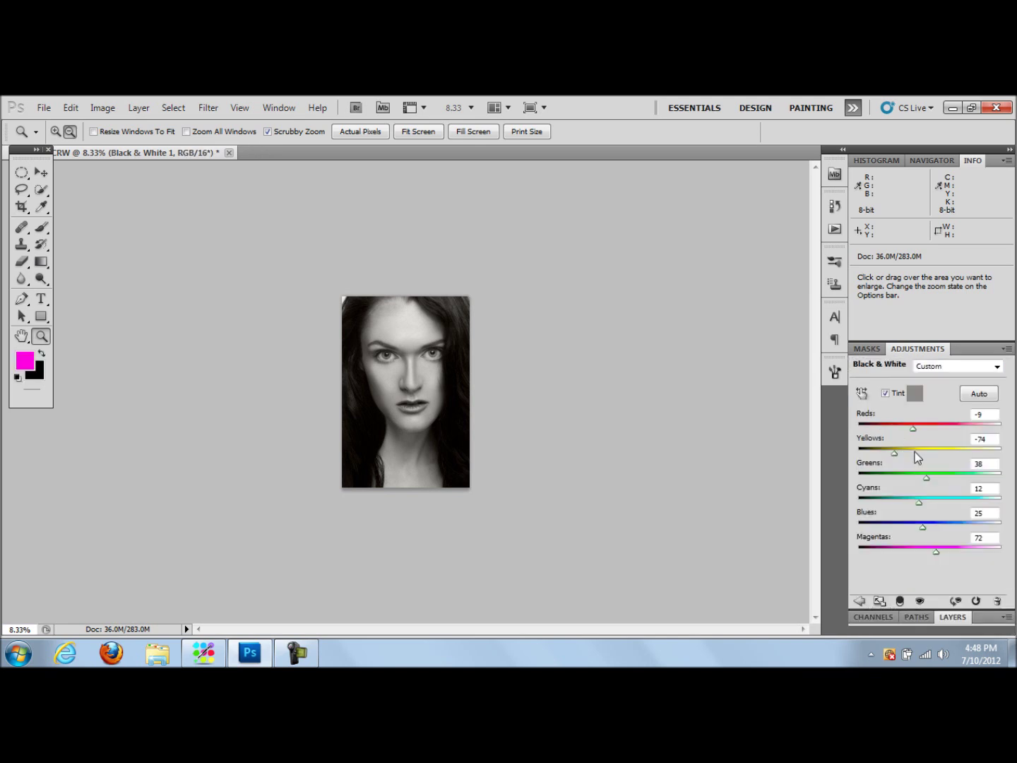
pyautogui.moveTo(924, 530); pyautogui.dragTo(906, 507)
pyautogui.click(953, 616)
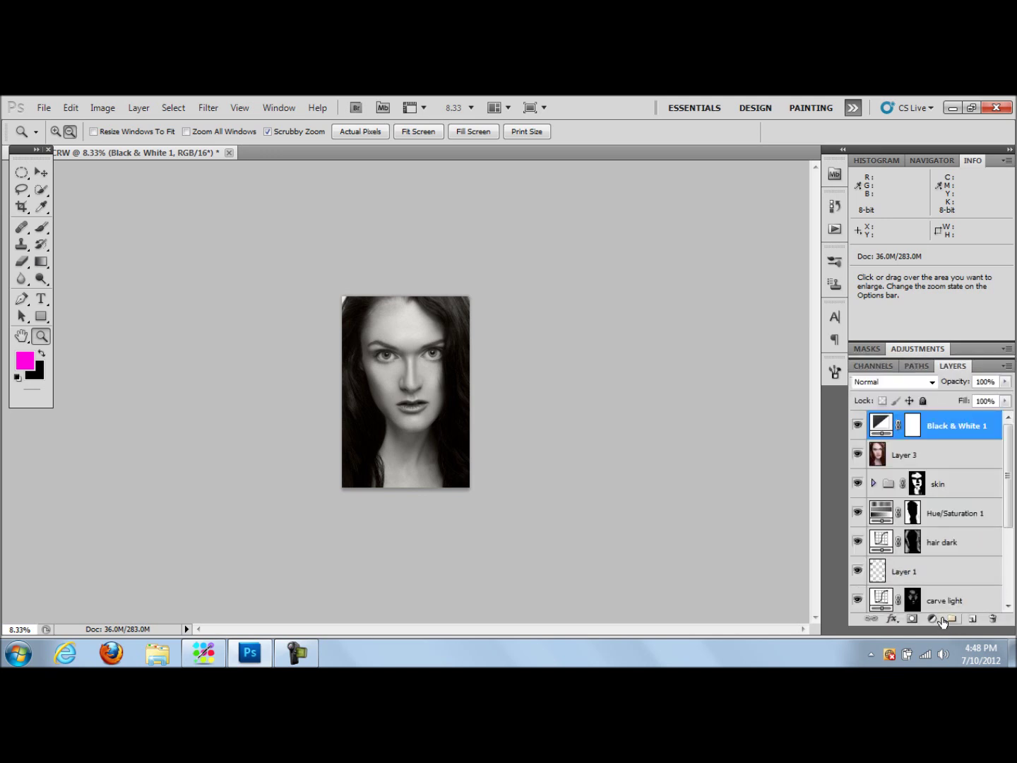
# Compare the readjusted black-and-white portrait with the original Background layer several times
pyautogui.scroll(-5, 1007, 605)
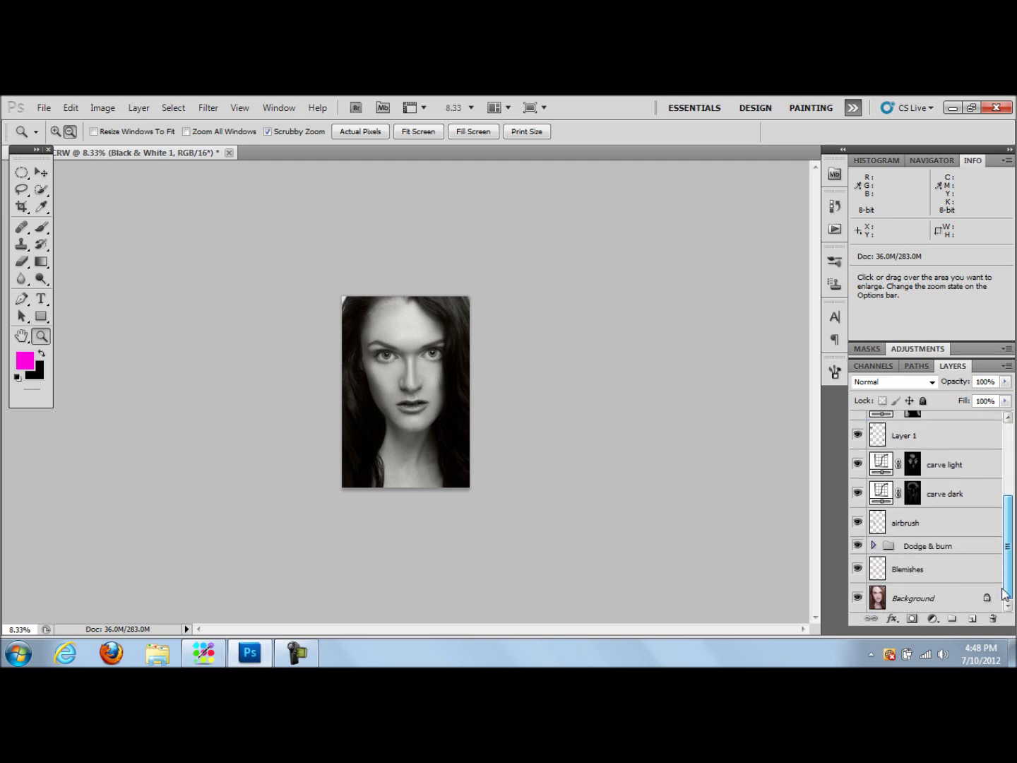
pyautogui.keyDown('alt'); pyautogui.click(857, 597); pyautogui.keyUp('alt')
pyautogui.keyDown('alt'); pyautogui.click(857, 599); pyautogui.keyUp('alt')
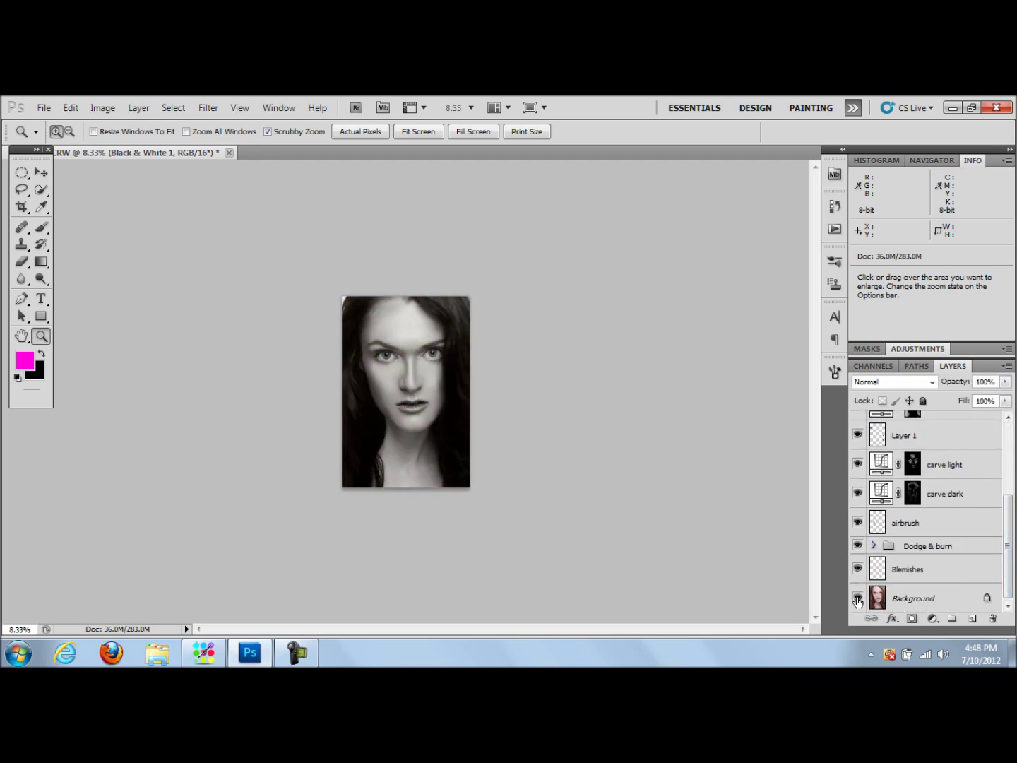
pyautogui.keyDown('alt'); pyautogui.click(857, 599); pyautogui.keyUp('alt')
pyautogui.keyDown('alt'); pyautogui.click(856, 601); pyautogui.keyUp('alt')
pyautogui.keyDown('alt'); pyautogui.click(857, 599); pyautogui.keyUp('alt')
pyautogui.keyDown('alt'); pyautogui.click(857, 599); pyautogui.keyUp('alt')
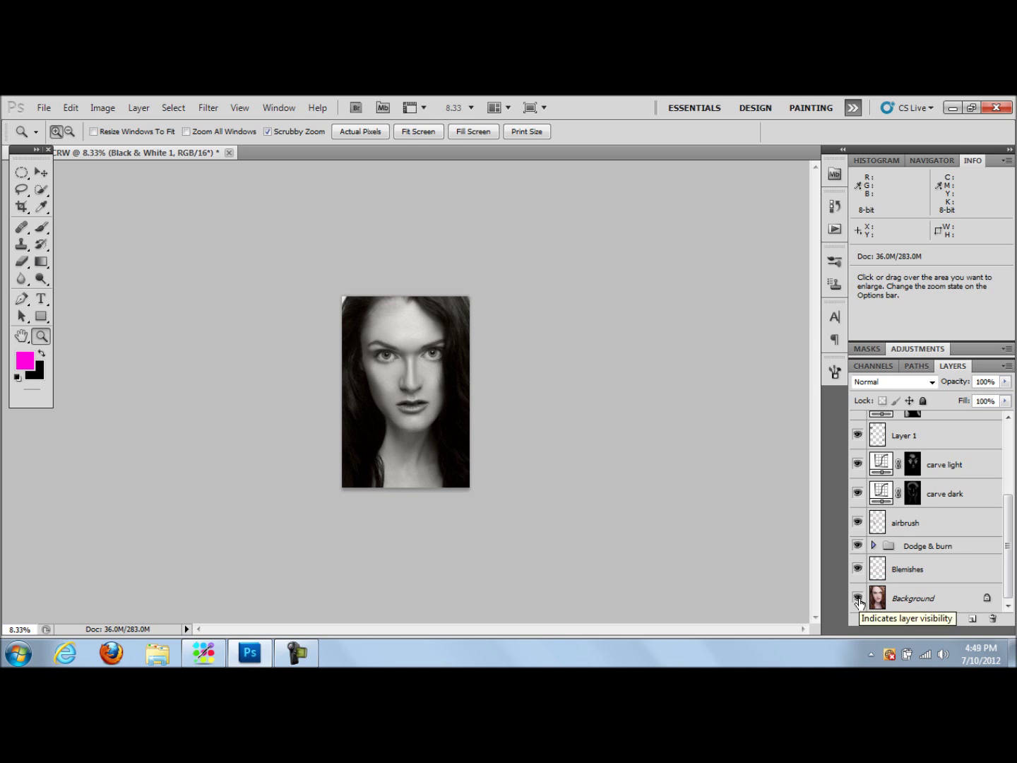
pyautogui.keyDown('alt'); pyautogui.click(857, 599); pyautogui.keyUp('alt')
pyautogui.keyDown('alt'); pyautogui.click(857, 598); pyautogui.keyUp('alt')
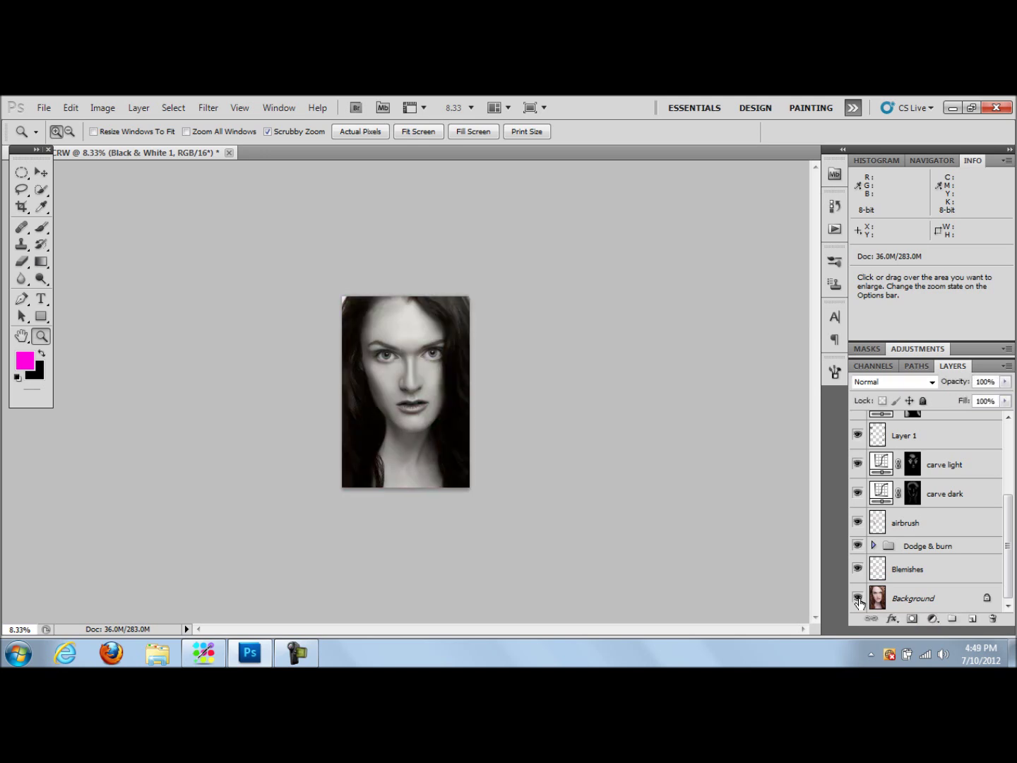
# Try a 9 in by 12 in crop spanning the portrait's full width
pyautogui.press('alt')
pyautogui.moveTo(413, 375); pyautogui.dragTo(417, 388)
pyautogui.click(424, 375)
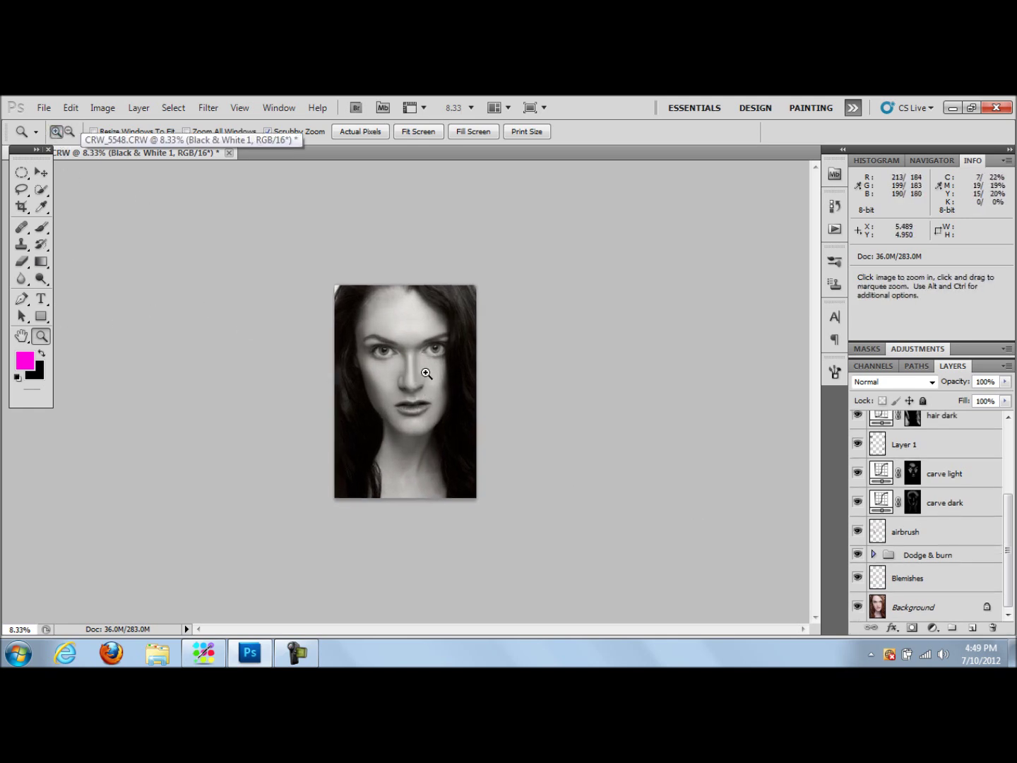
pyautogui.click(423, 375)
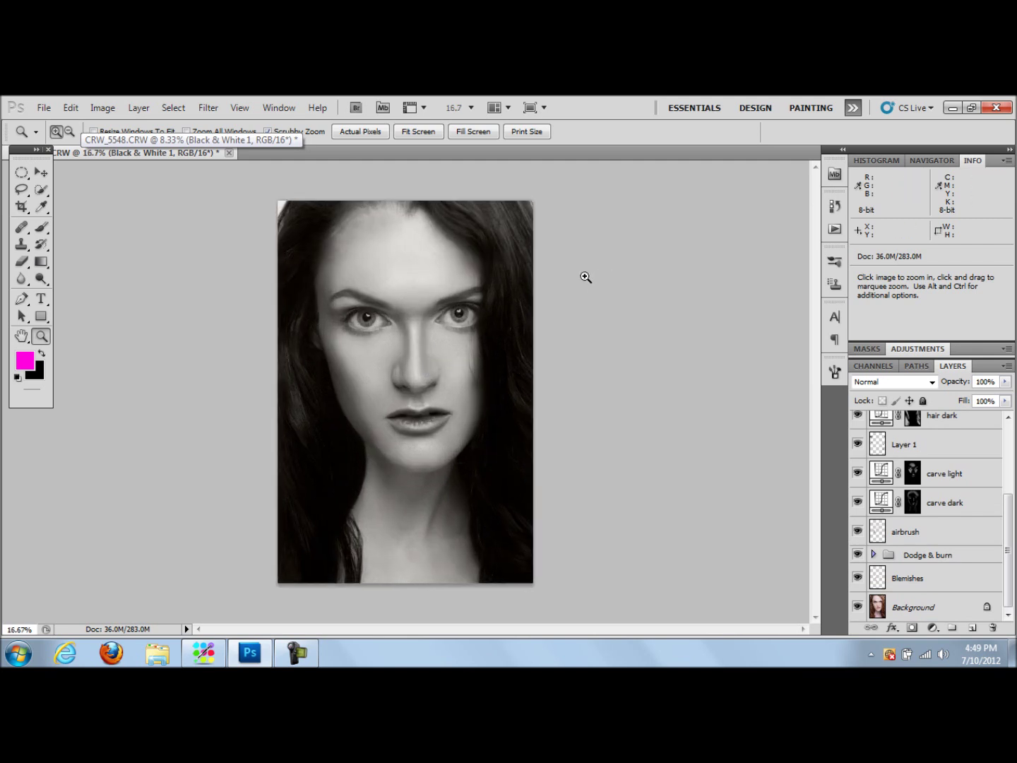
pyautogui.click(23, 206)
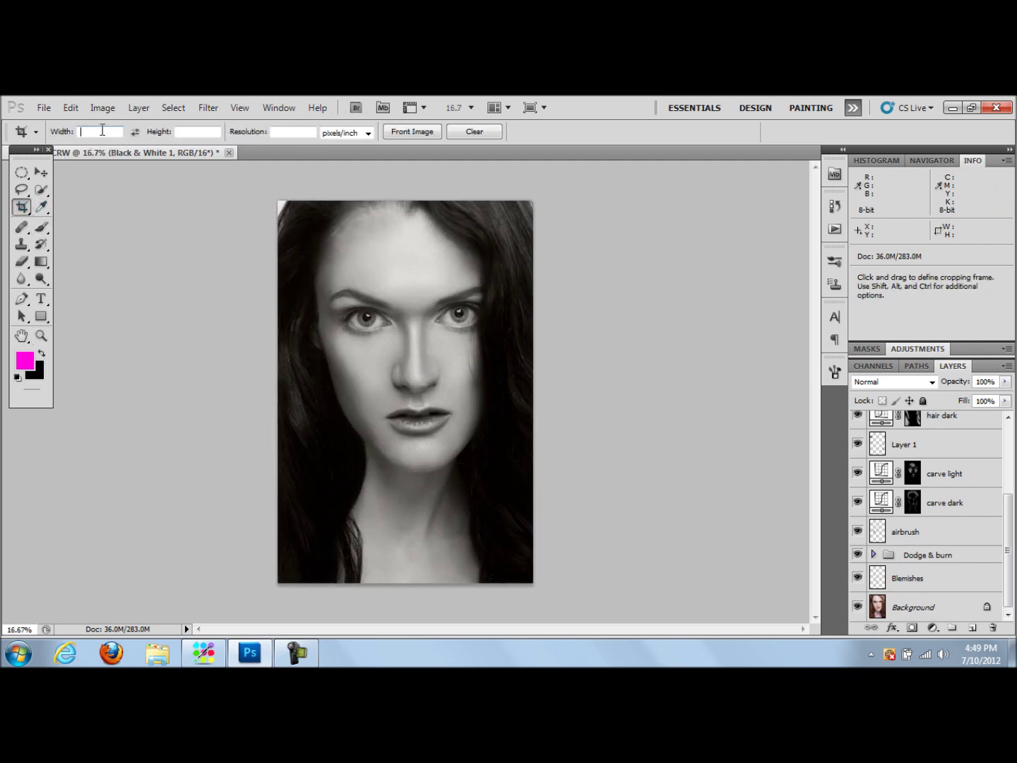
pyautogui.write('9 in')
pyautogui.press('Tab')
pyautogui.write('12 in')
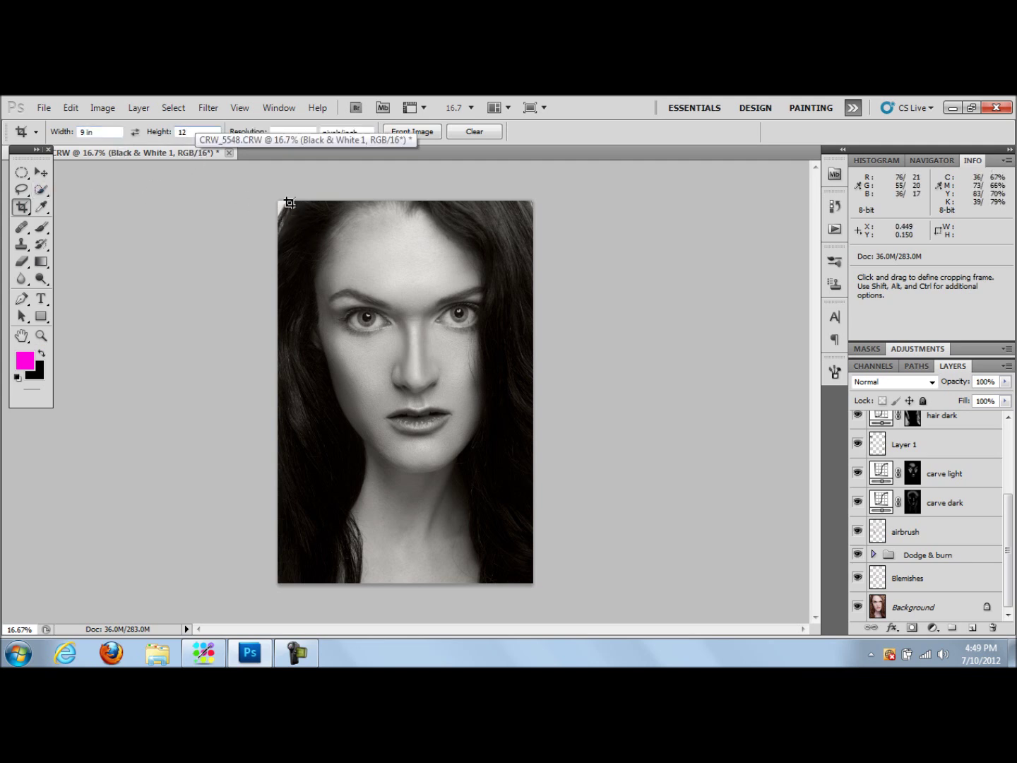
pyautogui.moveTo(298, 209); pyautogui.dragTo(522, 522)
pyautogui.moveTo(297, 522); pyautogui.dragTo(277, 547)
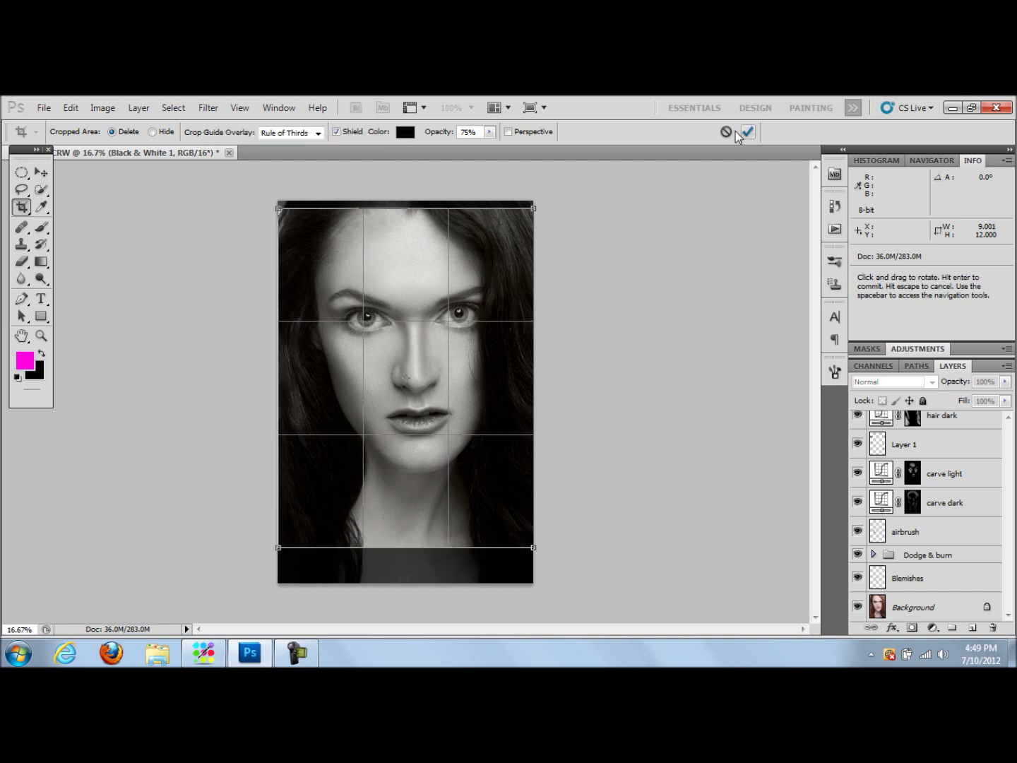
pyautogui.press('Return')
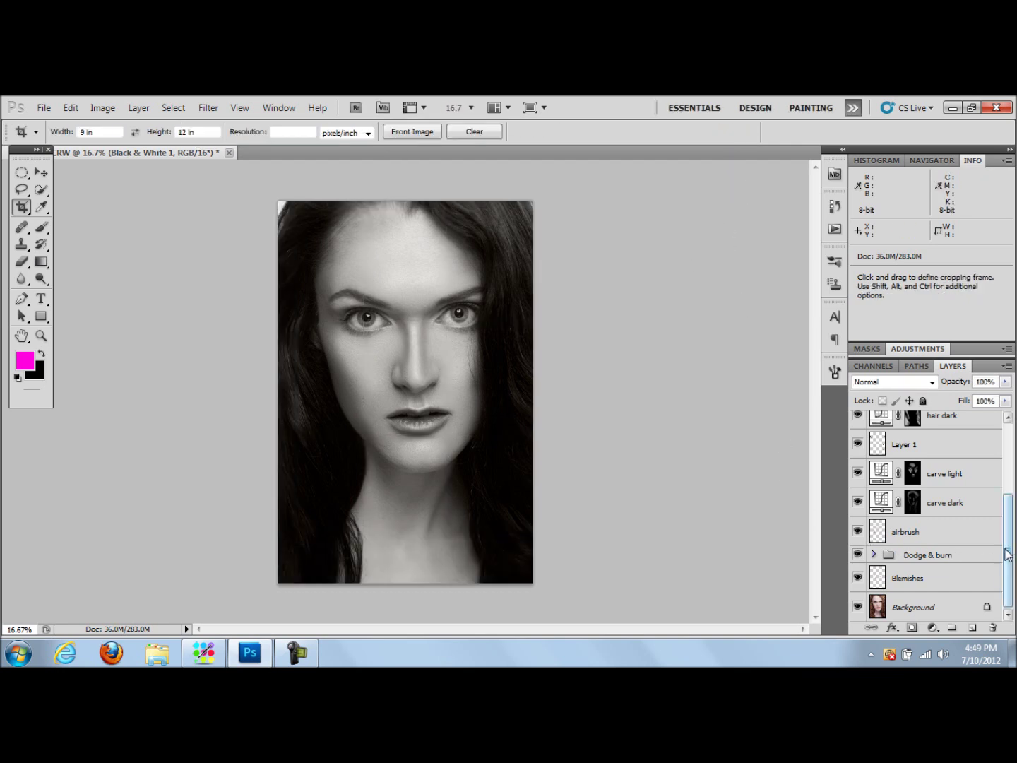
# Repeatedly compare the uncropped black-and-white portrait with the Background layer alone
pyautogui.press('alt')
pyautogui.keyDown('alt'); pyautogui.click(856, 608); pyautogui.keyUp('alt')
pyautogui.keyDown('alt'); pyautogui.click(856, 610); pyautogui.keyUp('alt')
pyautogui.keyDown('alt'); pyautogui.click(857, 608); pyautogui.keyUp('alt')
pyautogui.keyDown('alt'); pyautogui.click(857, 609); pyautogui.keyUp('alt')
pyautogui.keyDown('alt'); pyautogui.click(857, 609); pyautogui.keyUp('alt')
pyautogui.keyDown('alt'); pyautogui.click(857, 608); pyautogui.keyUp('alt')
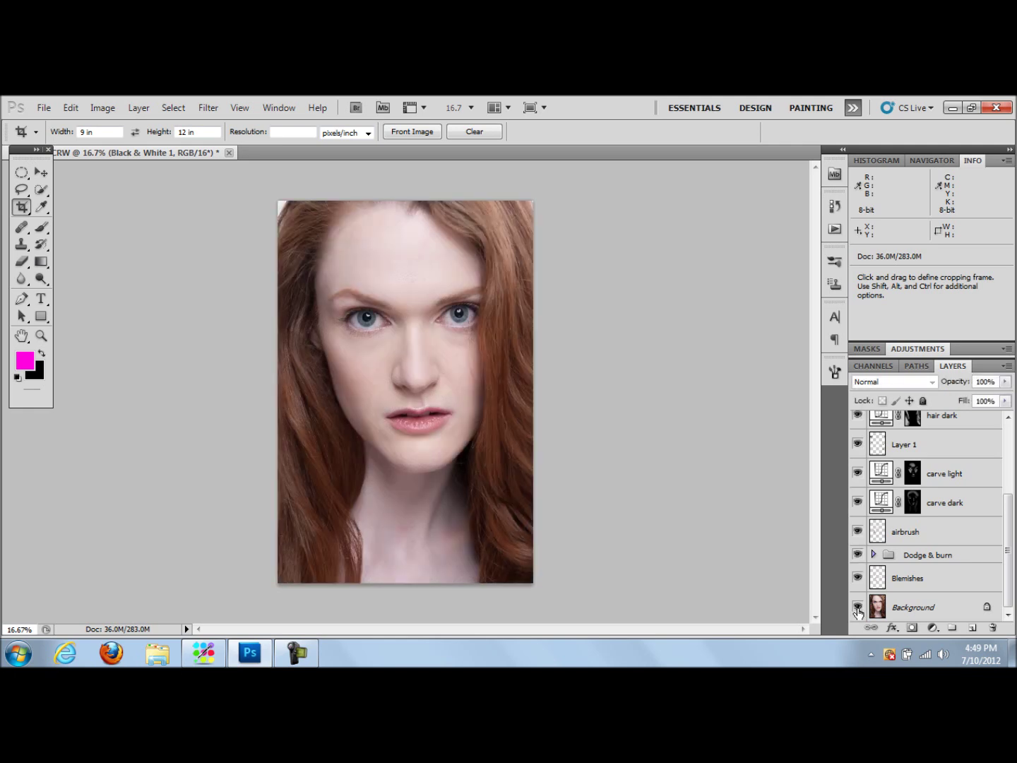
pyautogui.keyDown('alt'); pyautogui.click(857, 609); pyautogui.keyUp('alt')
pyautogui.keyDown('alt'); pyautogui.click(857, 609); pyautogui.keyUp('alt')
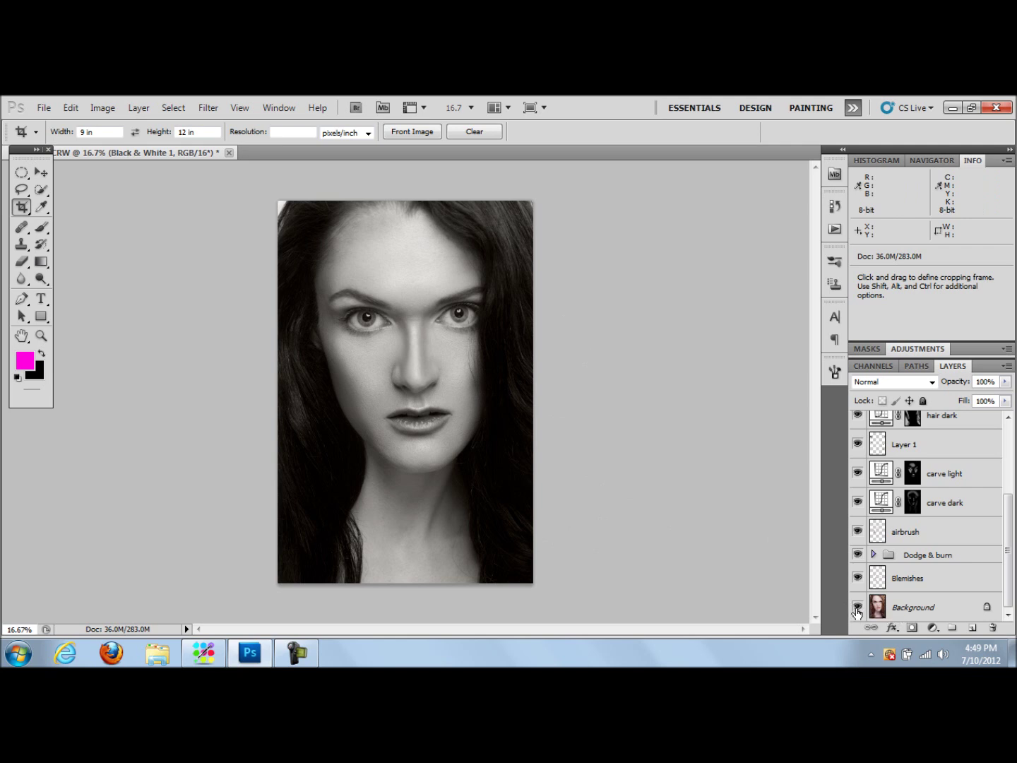
pyautogui.keyDown('alt'); pyautogui.click(856, 608); pyautogui.keyUp('alt')
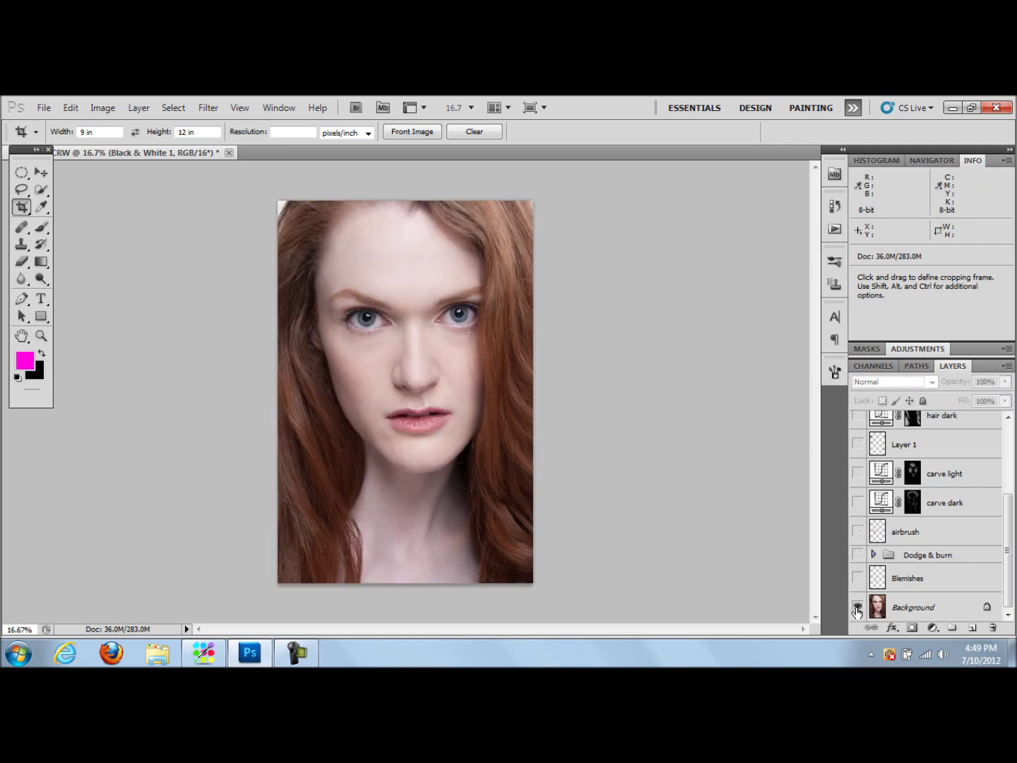
pyautogui.keyDown('alt'); pyautogui.click(856, 609); pyautogui.keyUp('alt')
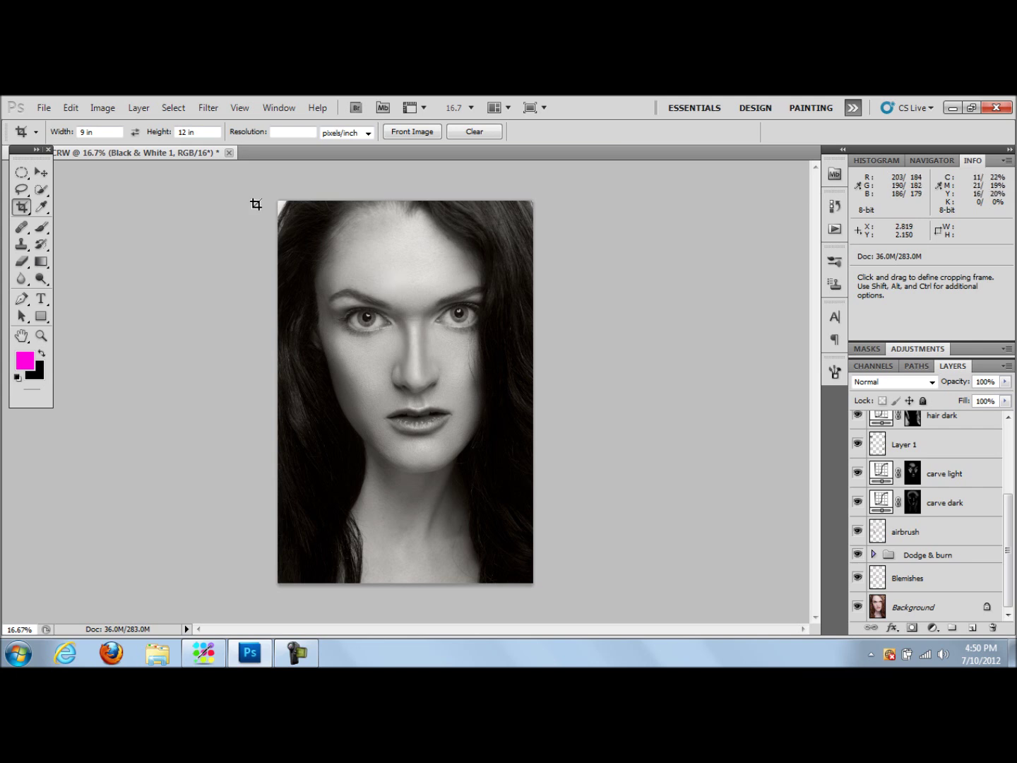
# Crop the portrait to 9 in by 12 in across its full width and undo the crop
pyautogui.moveTo(280, 203); pyautogui.dragTo(536, 541)
pyautogui.moveTo(416, 363); pyautogui.dragTo(416, 371)
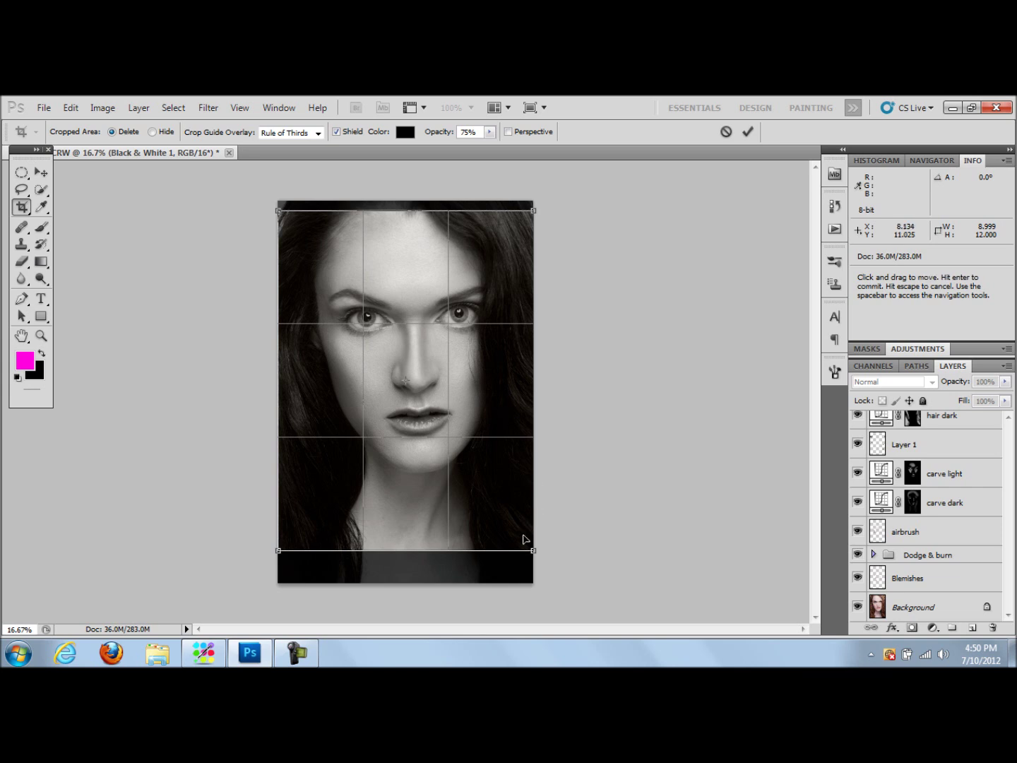
pyautogui.click(747, 132)
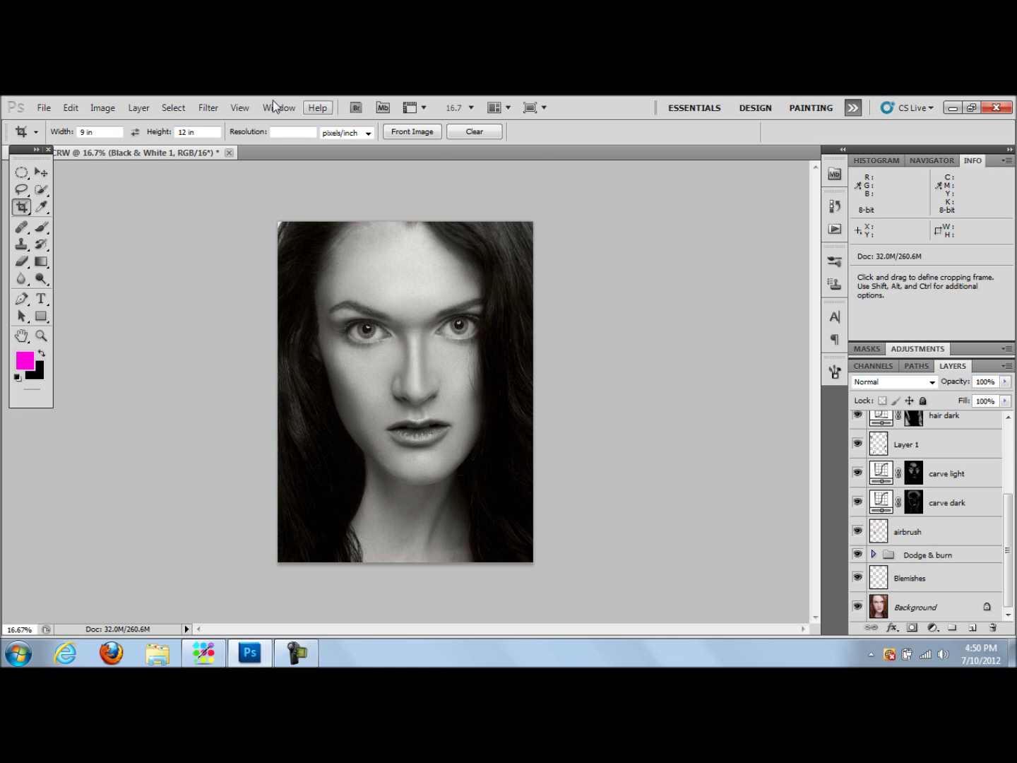
pyautogui.click(71, 108)
pyautogui.click(110, 137)
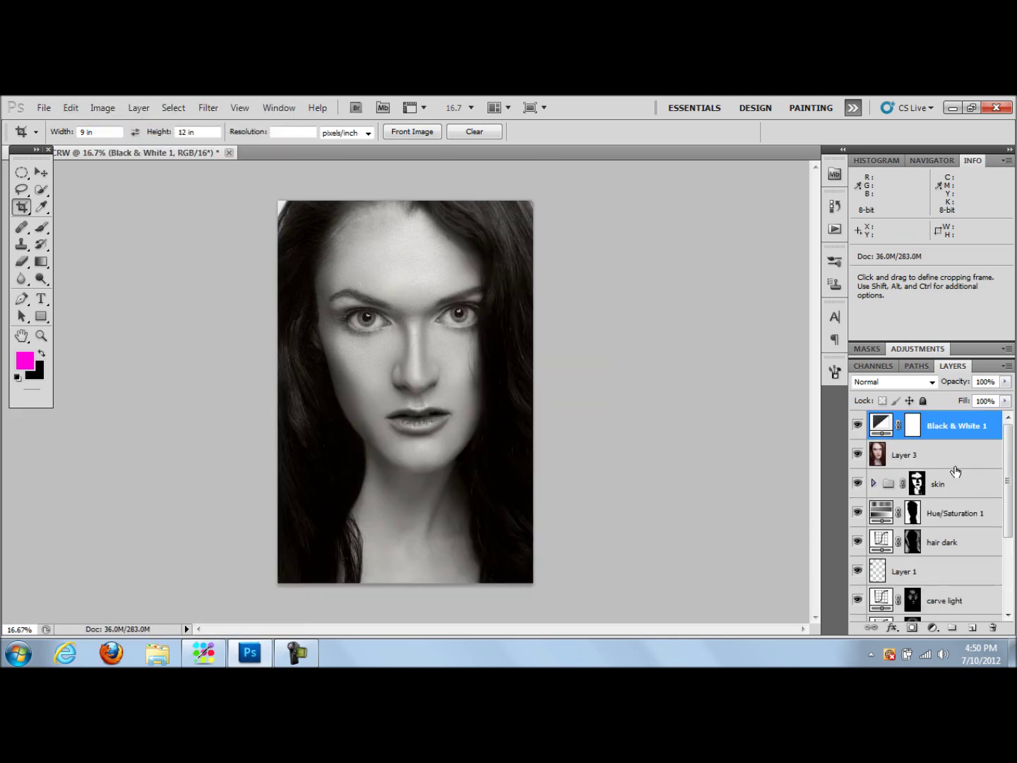
# Add a new layer above Black & White 1 and clone dark hair over the portrait's bright upper corner with a 400 px Darken Clone Stamp
pyautogui.click(973, 627)
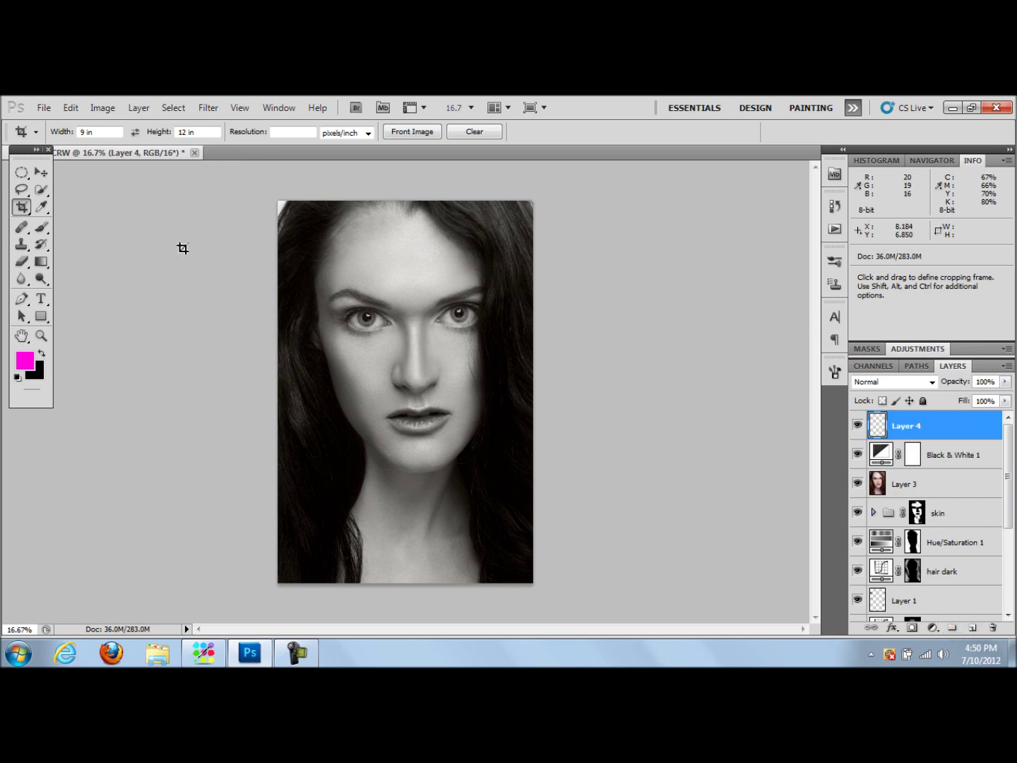
pyautogui.click(22, 244)
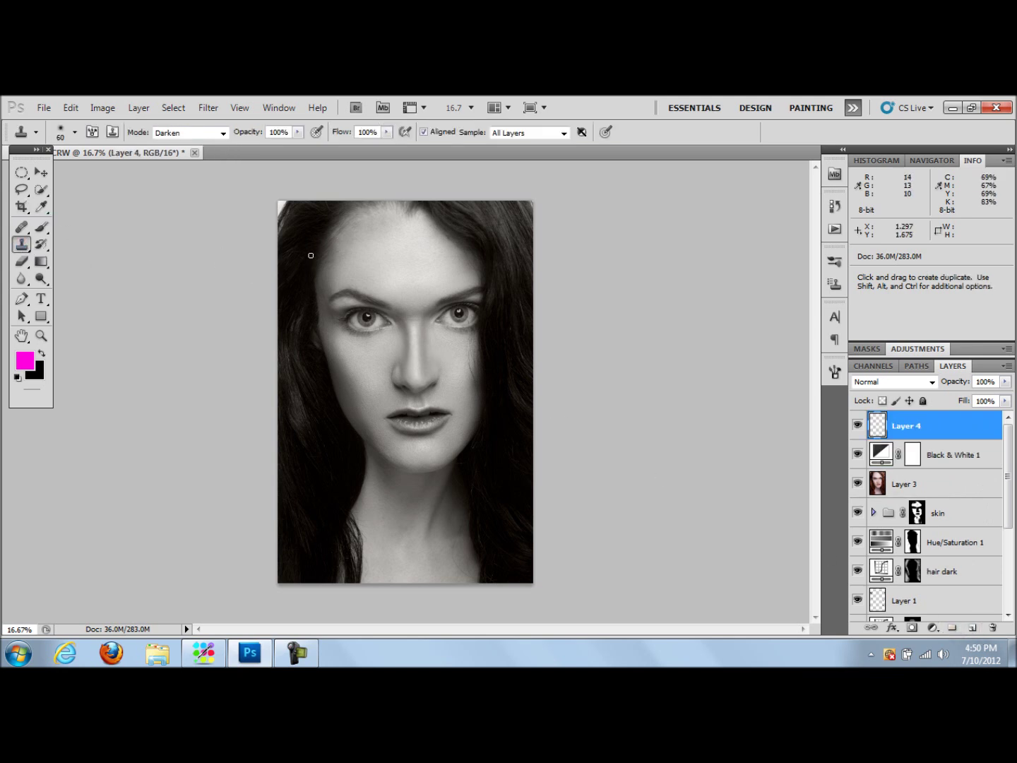
pyautogui.press(']')
pyautogui.press(']')
pyautogui.press(']')
pyautogui.press(']')
pyautogui.press(']')
pyautogui.press(']')
pyautogui.press(']')
pyautogui.press(']')
pyautogui.press(']')
pyautogui.keyDown('alt'); pyautogui.click(518, 210); pyautogui.keyUp('alt')
pyautogui.press(']')
pyautogui.press(']')
pyautogui.keyDown('alt'); pyautogui.click(298, 214); pyautogui.keyUp('alt')
pyautogui.moveTo(285, 211)
pyautogui.mouseDown()
pyautogui.moveTo(284, 201)
pyautogui.moveTo(284, 221)
pyautogui.mouseUp()
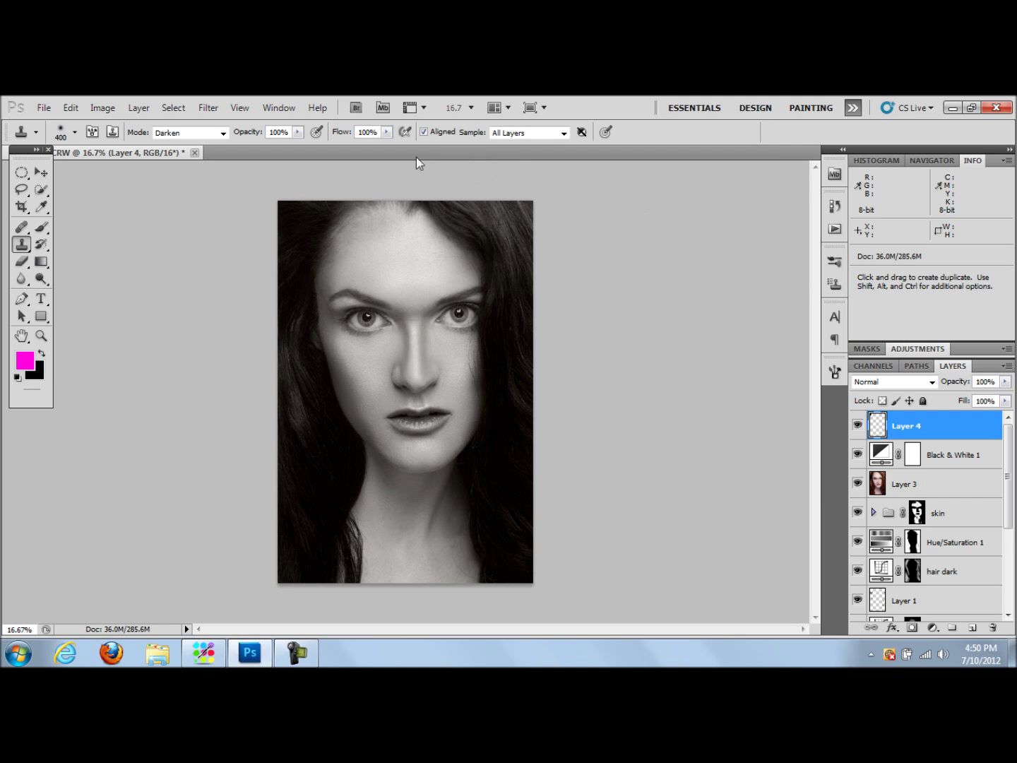
# Convert the image to the sRGB IEC61966-2.1 profile with Relative Colorimetric intent, black point compensation and flattening
pyautogui.click(44, 107)
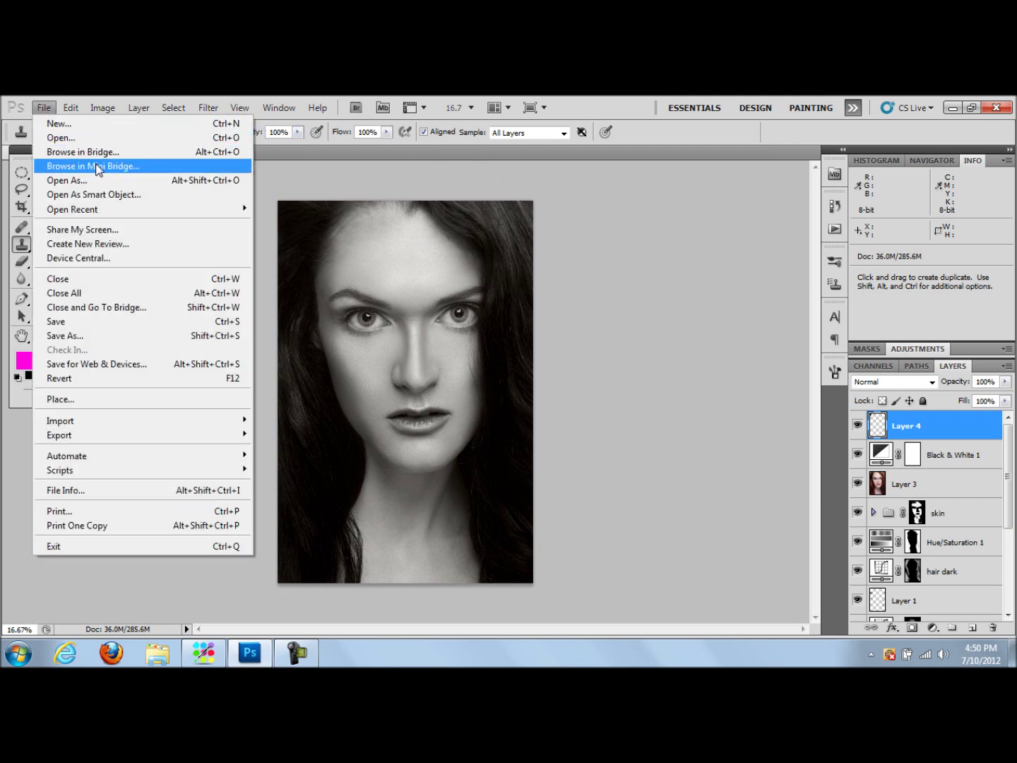
pyautogui.moveTo(76, 113)
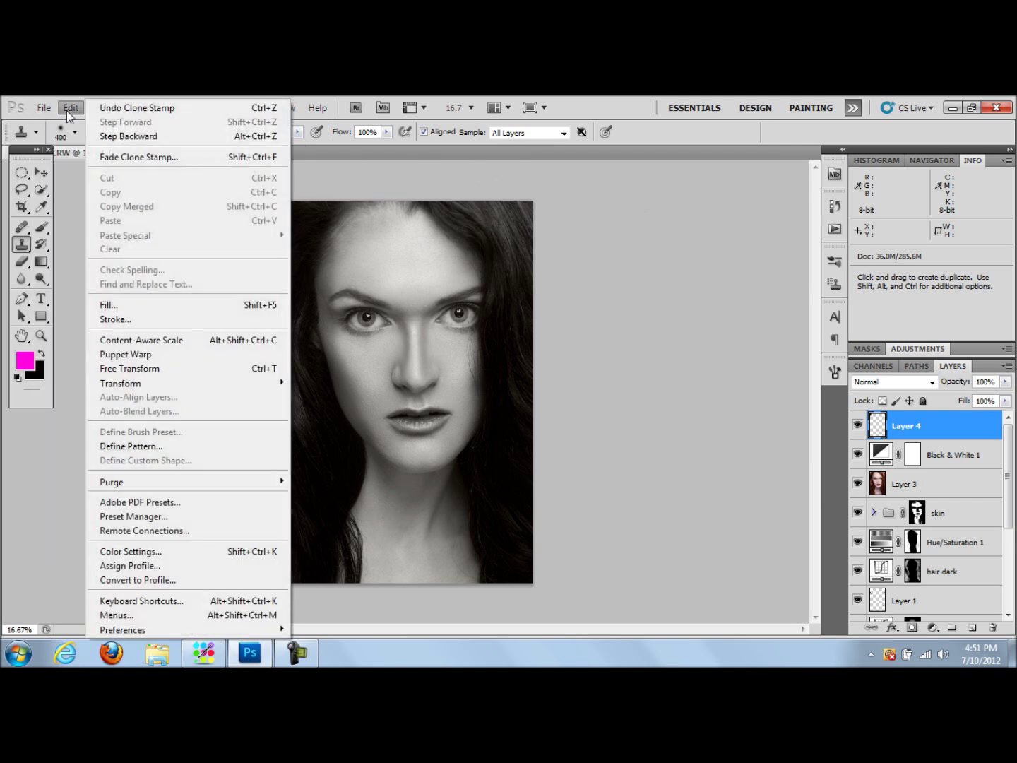
pyautogui.click(129, 580)
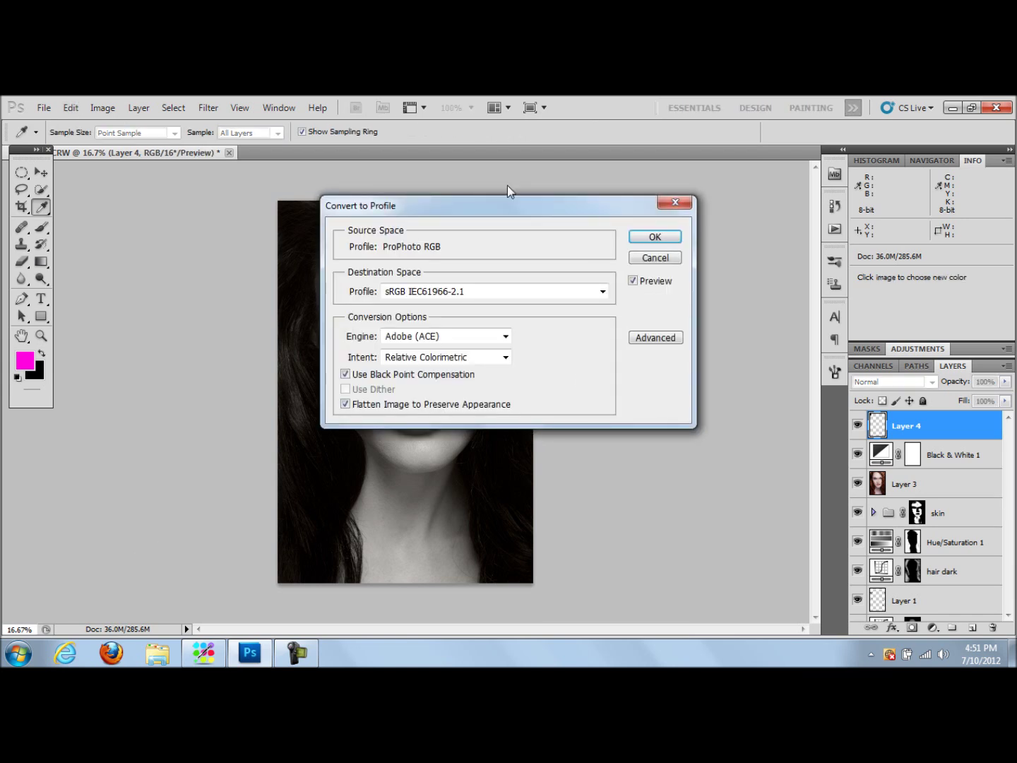
pyautogui.moveTo(508, 207); pyautogui.dragTo(726, 239)
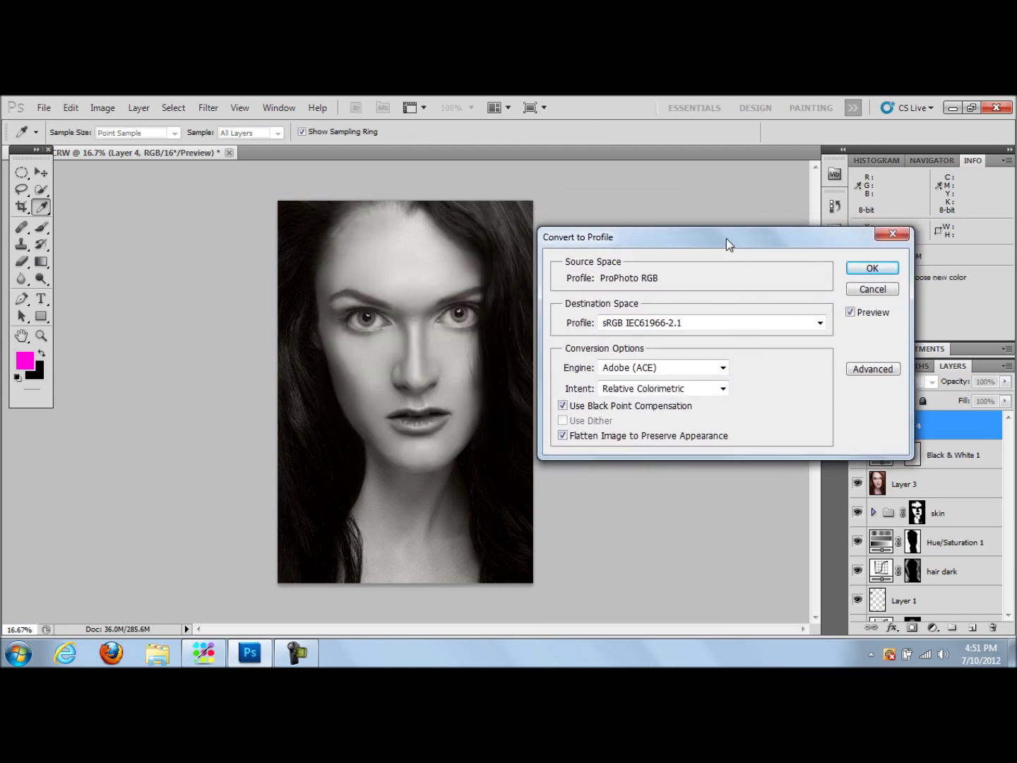
pyautogui.moveTo(726, 239); pyautogui.dragTo(726, 240)
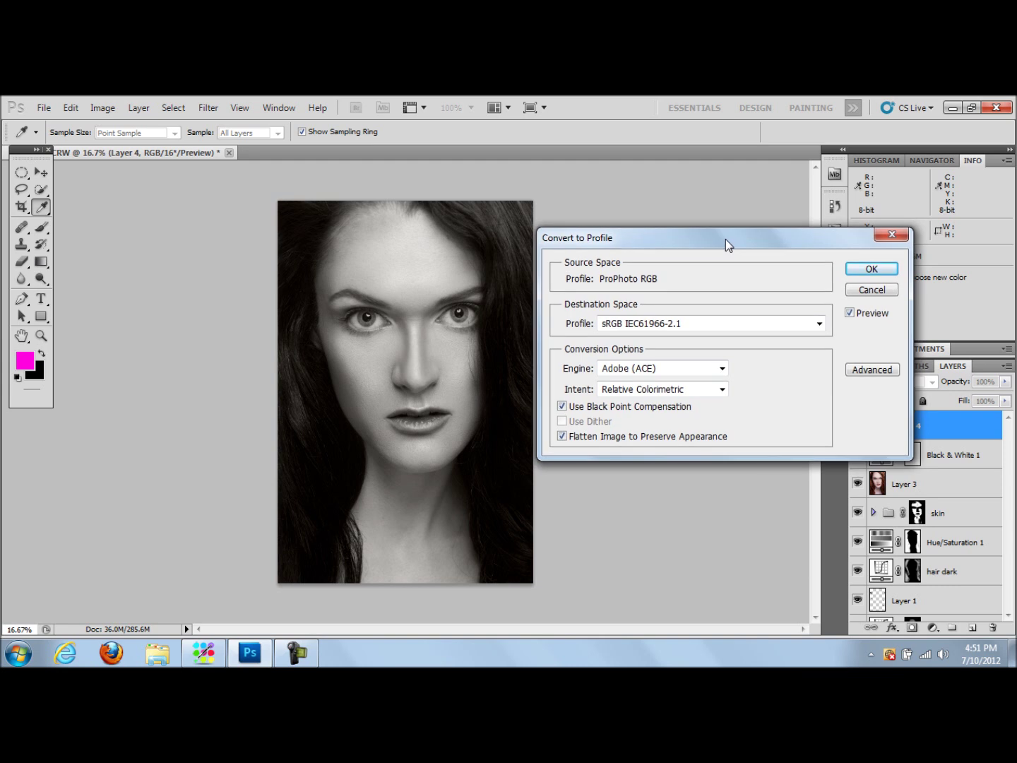
pyautogui.moveTo(725, 238); pyautogui.dragTo(671, 218)
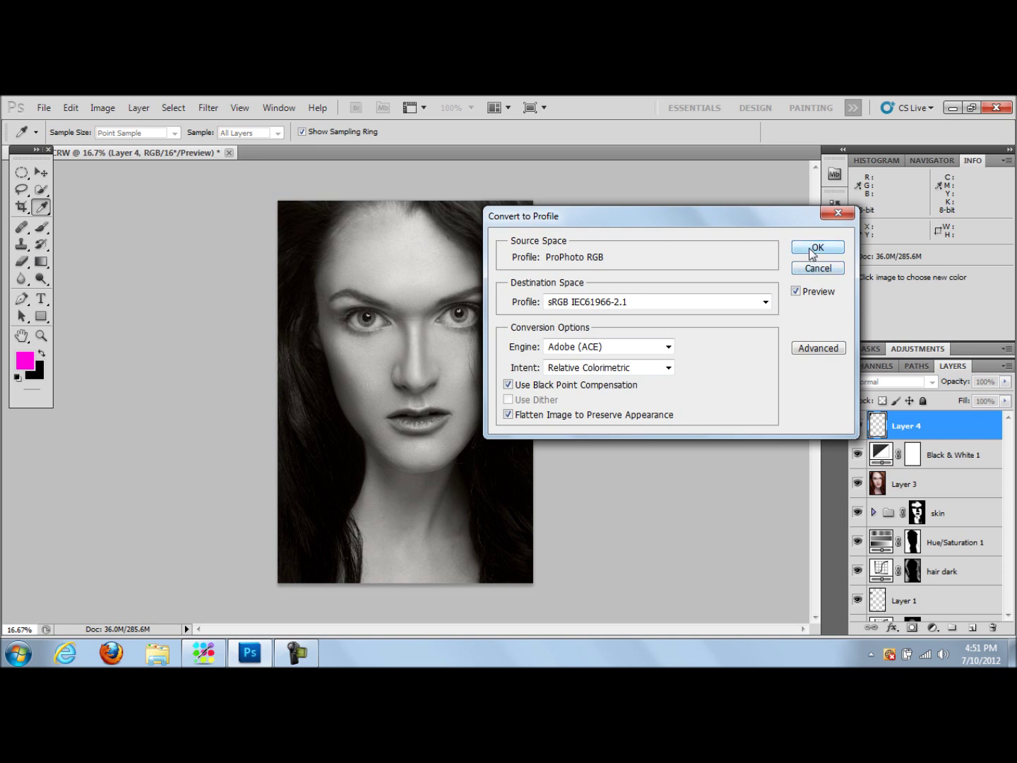
pyautogui.click(814, 249)
pyautogui.press('s')
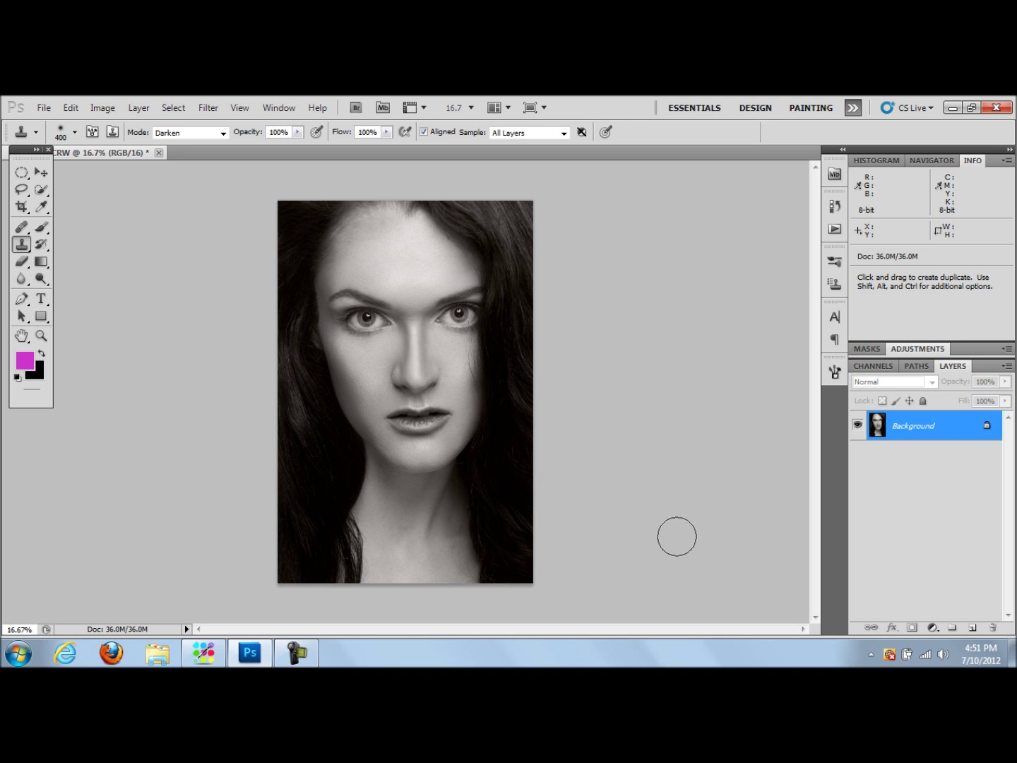
# Add a Curves adjustment layer with a darkening midtone point at input 150, output 94, and invert its mask to black
pyautogui.click(932, 626)
pyautogui.click(933, 411)
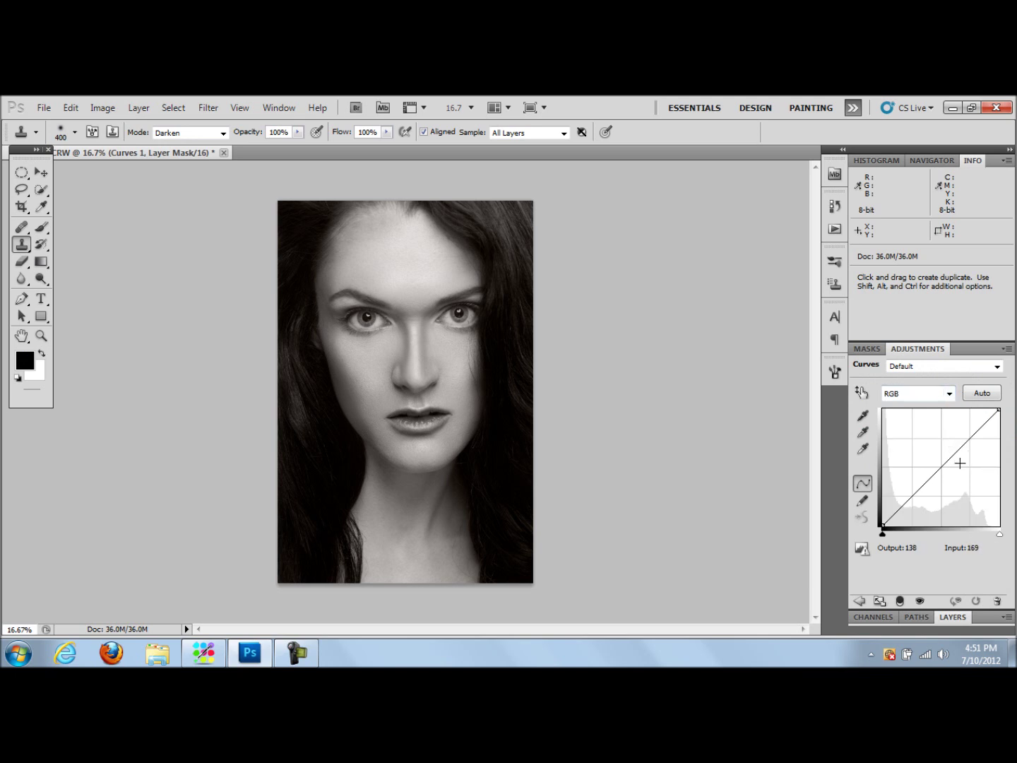
pyautogui.moveTo(948, 467); pyautogui.dragTo(951, 482)
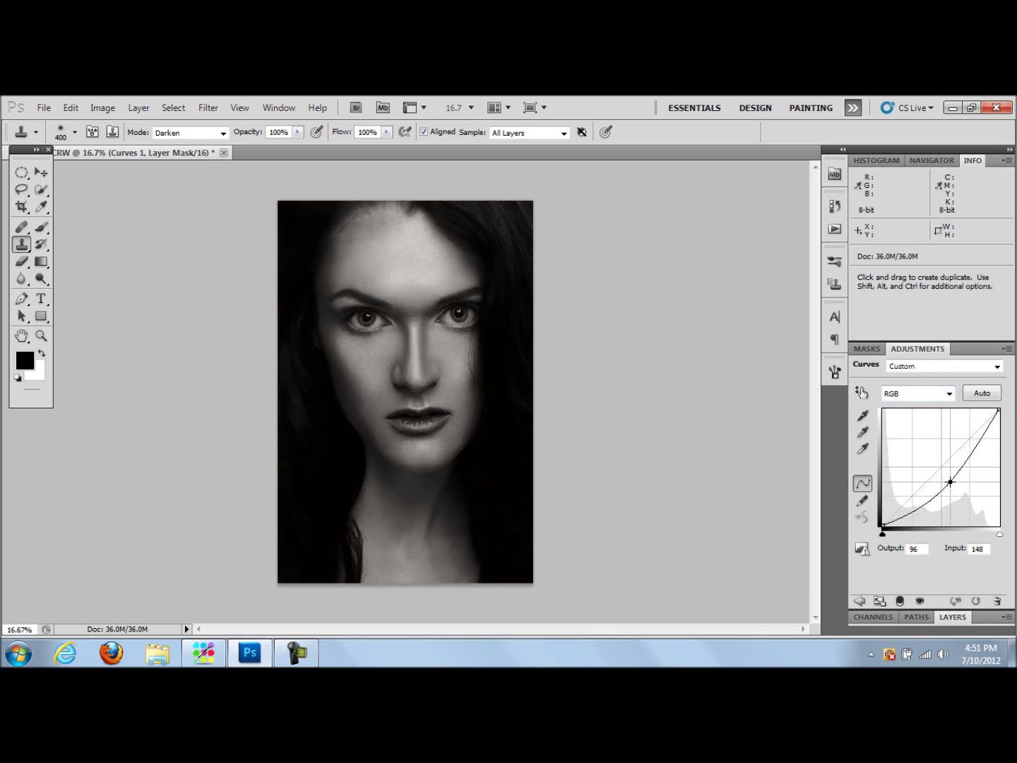
pyautogui.moveTo(950, 481); pyautogui.dragTo(952, 482)
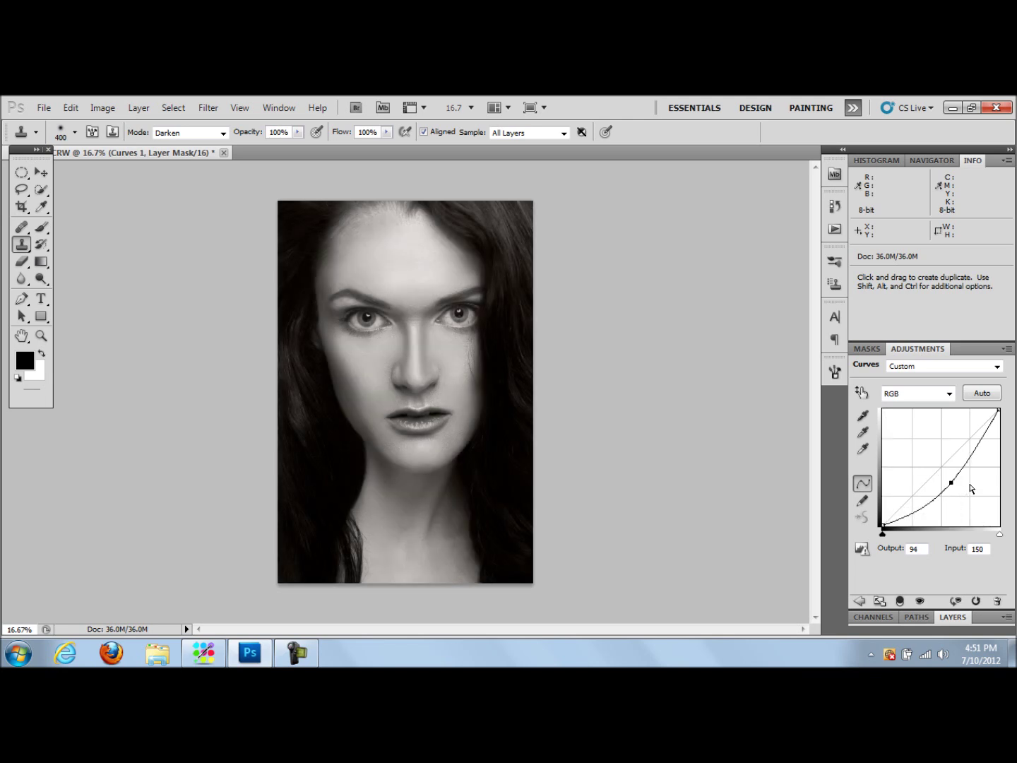
pyautogui.press('[')
pyautogui.press('[')
pyautogui.press('[')
pyautogui.press('[')
pyautogui.press('[')
pyautogui.press('[')
pyautogui.press('[')
pyautogui.press('[')
pyautogui.press('[')
pyautogui.press('[')
pyautogui.click(223, 134)
pyautogui.click(213, 146)
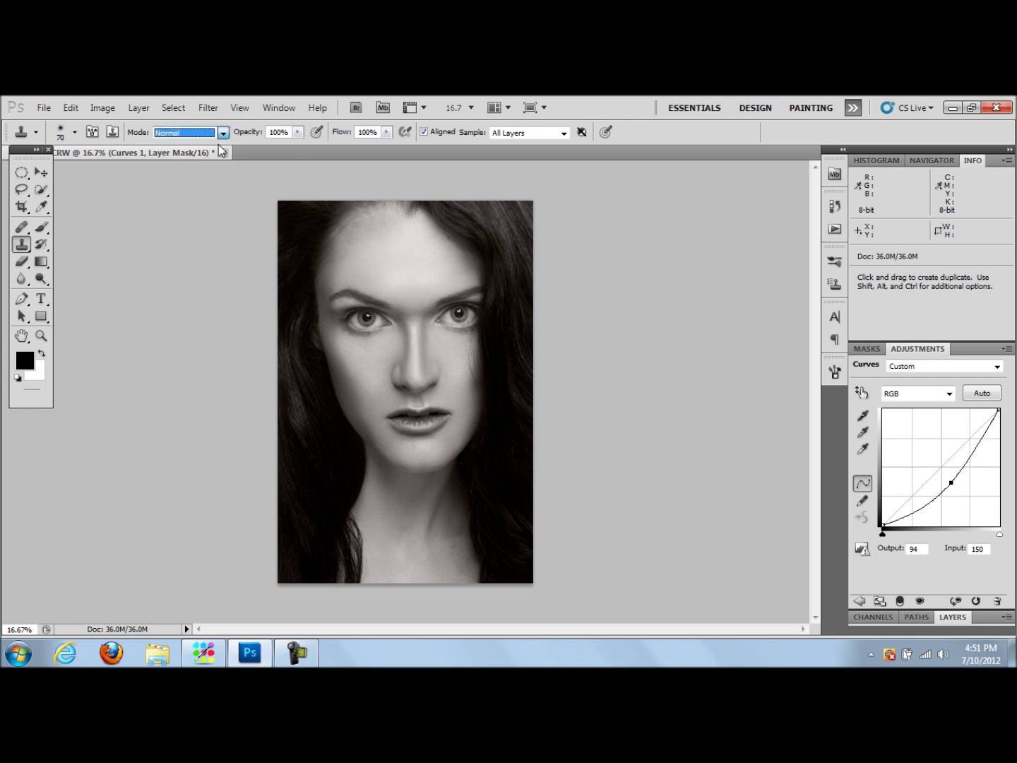
# Set the Brush tool to 70 px and 13% opacity, and toggle the visibility of the Curves 1 layer
pyautogui.click(42, 226)
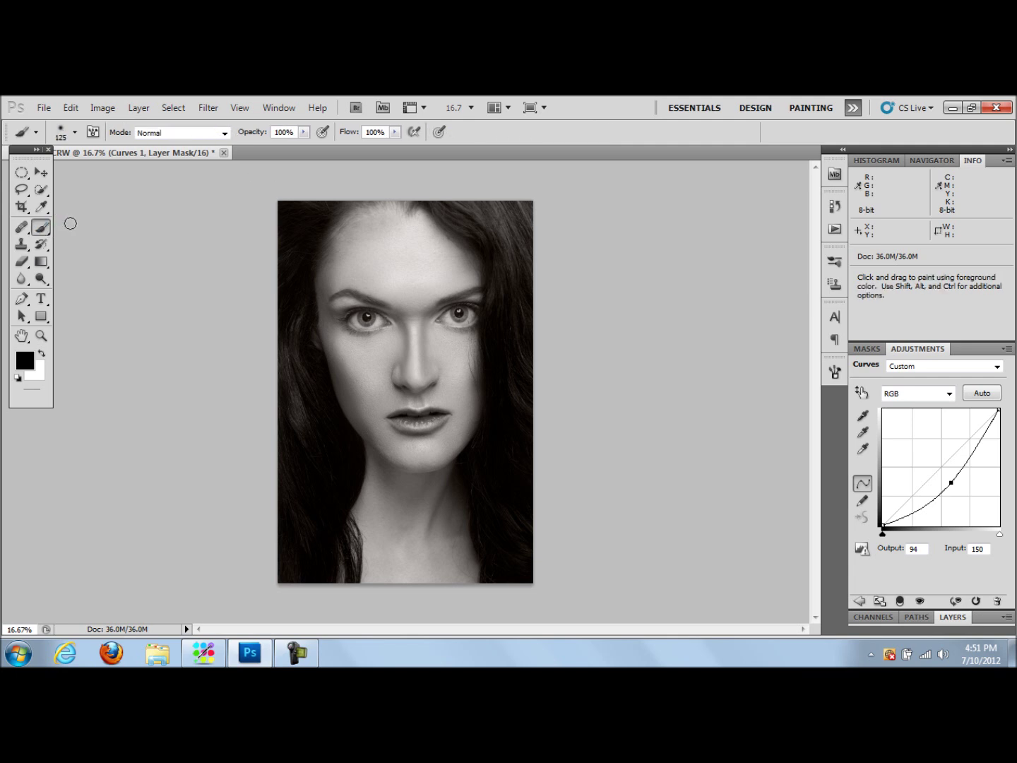
pyautogui.click(303, 131)
pyautogui.moveTo(303, 147); pyautogui.dragTo(237, 146)
pyautogui.press('[')
pyautogui.press('[')
pyautogui.press('[')
pyautogui.press('[')
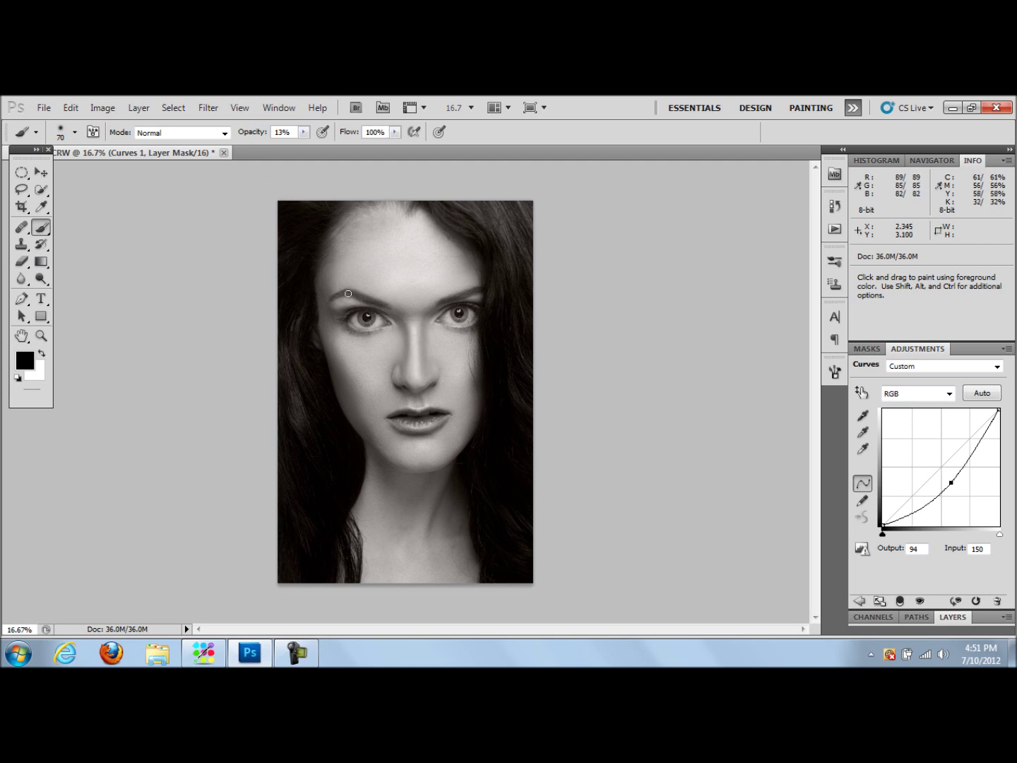
pyautogui.click(952, 617)
pyautogui.click(856, 426)
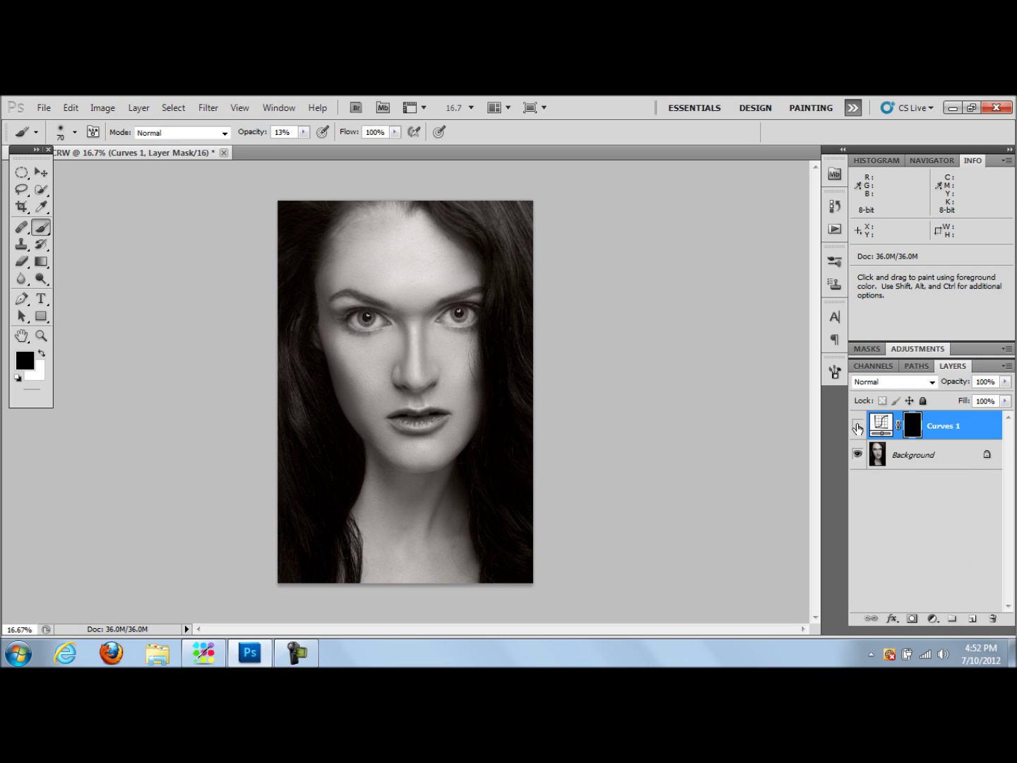
pyautogui.click(856, 425)
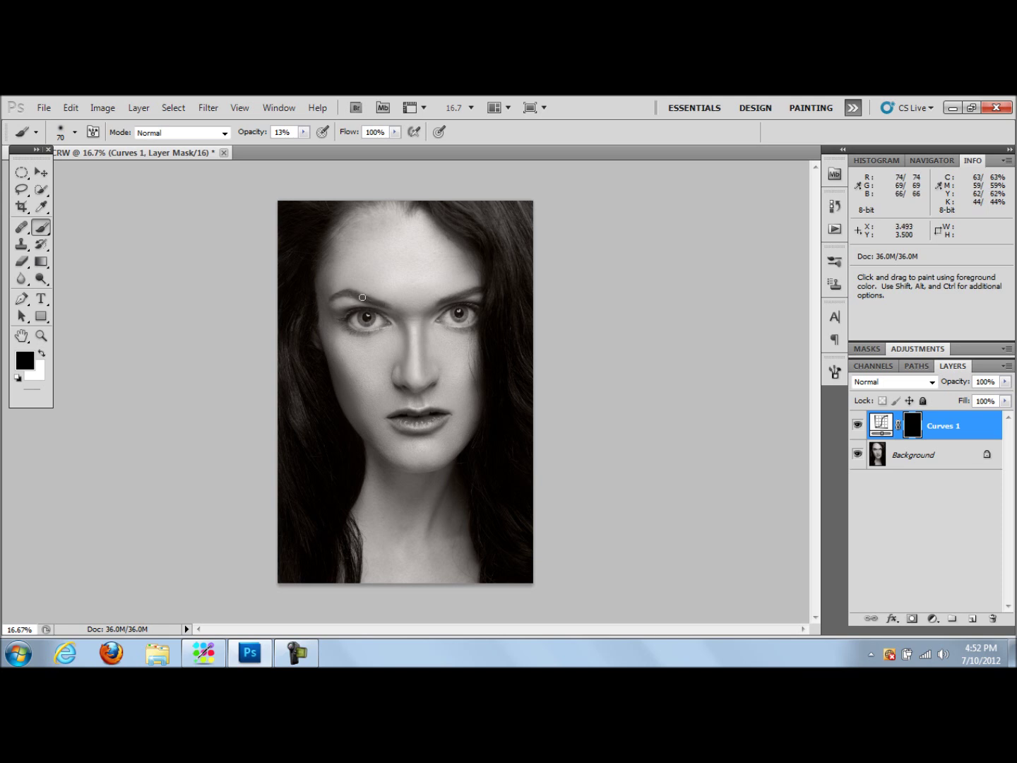
# Paint white on the Curves 1 mask over the eyebrows and around the eyes, enlarging the brush to 90 px, and compare with the layer hidden
pyautogui.click(41, 353)
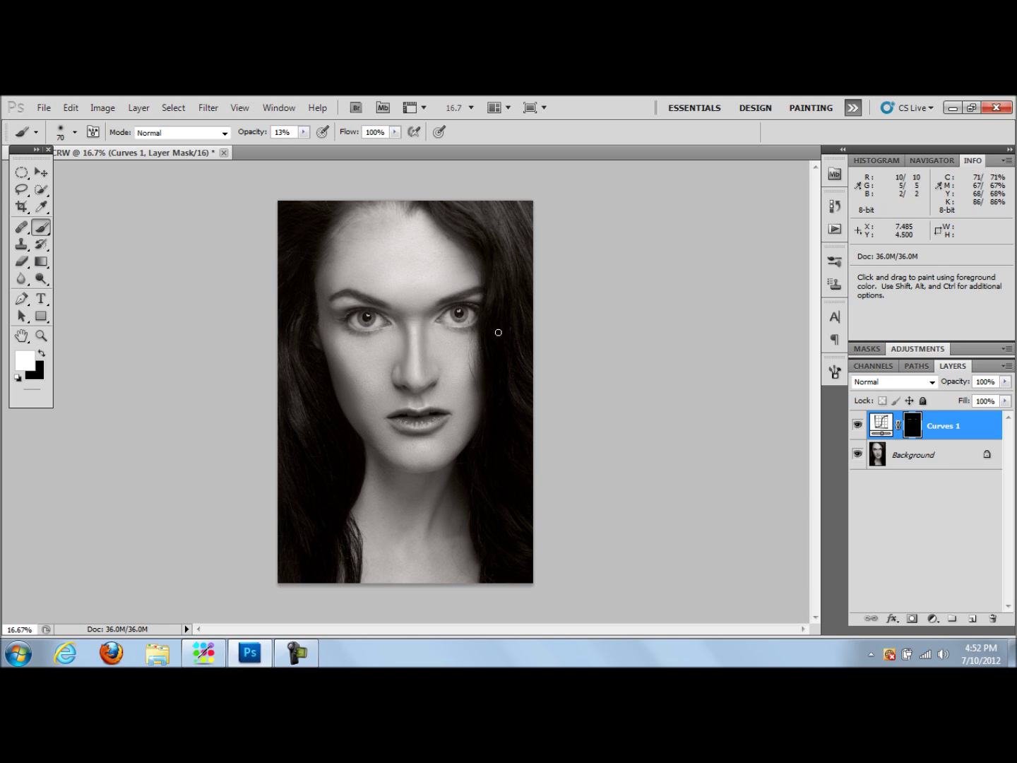
pyautogui.moveTo(362, 313); pyautogui.dragTo(346, 329)
pyautogui.press(']')
pyautogui.press(']')
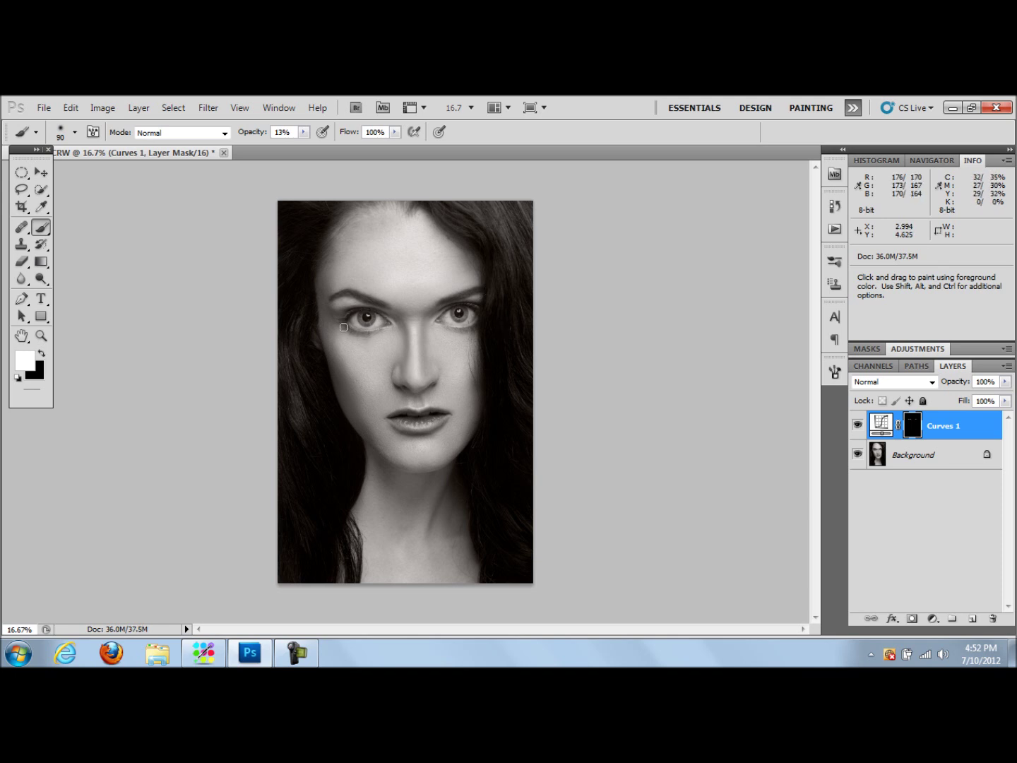
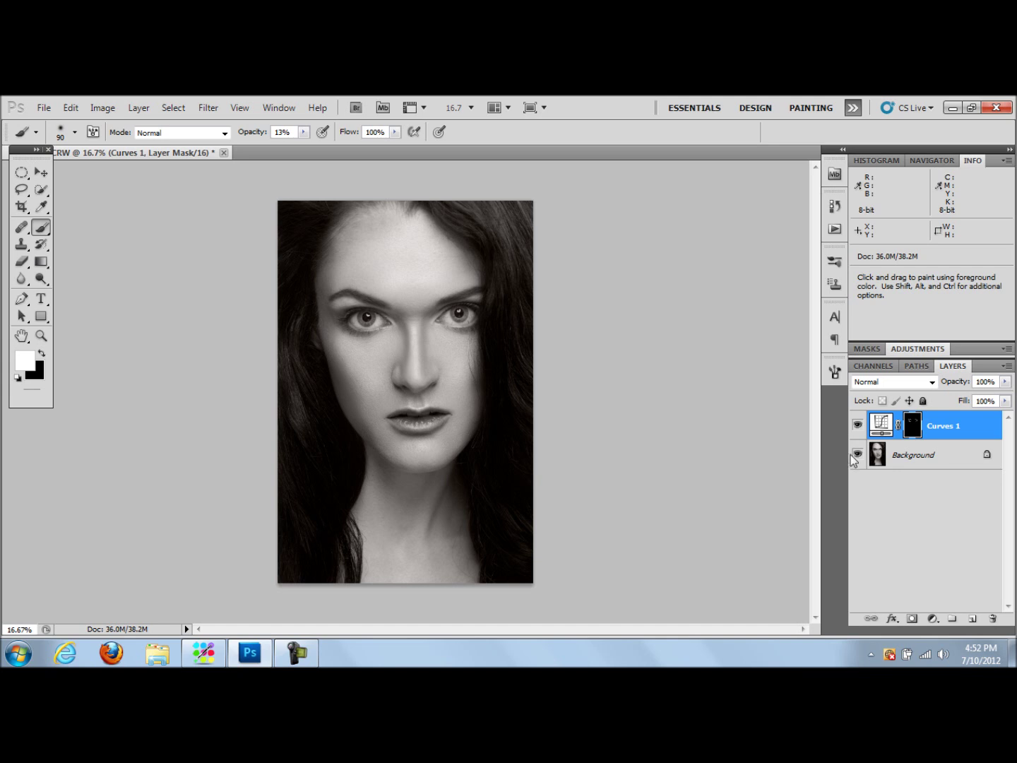
pyautogui.click(858, 424)
pyautogui.click(862, 428)
pyautogui.click(859, 424)
pyautogui.click(860, 426)
pyautogui.click(932, 619)
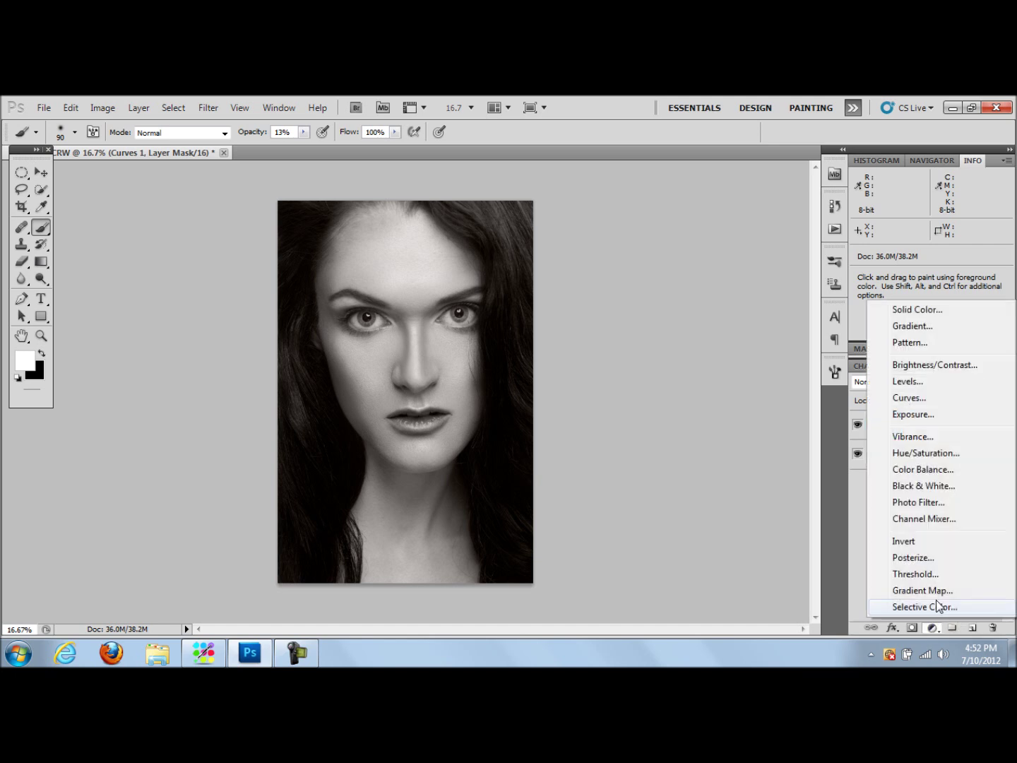
pyautogui.click(911, 415)
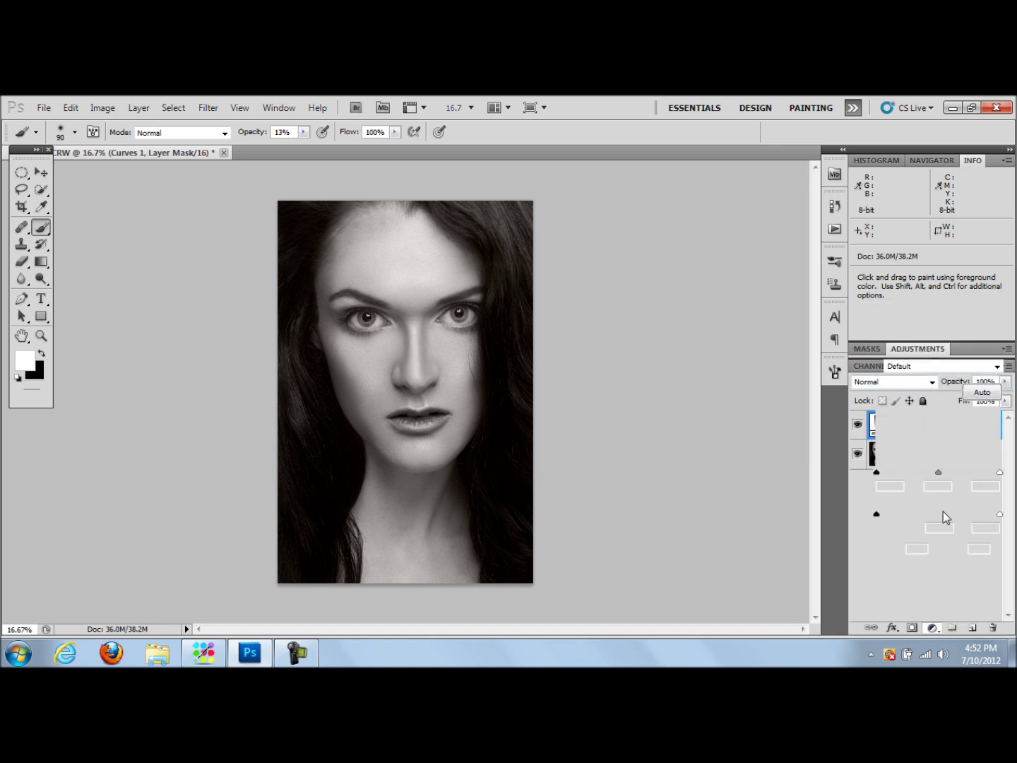
pyautogui.moveTo(937, 472); pyautogui.dragTo(926, 472)
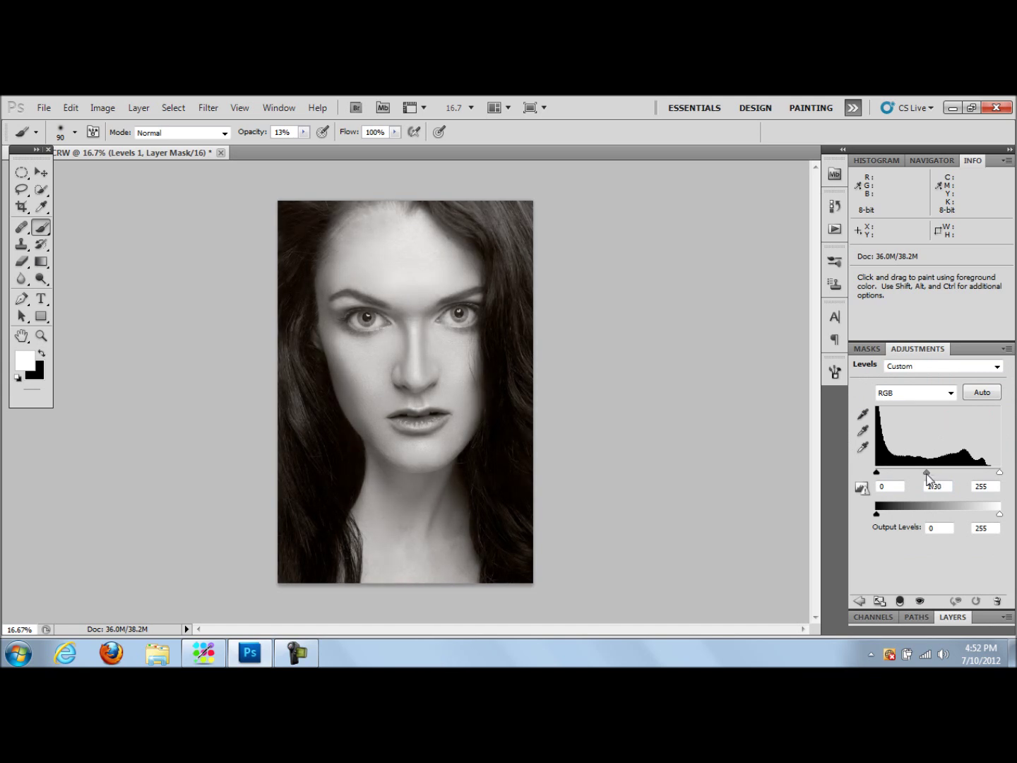
pyautogui.moveTo(925, 475); pyautogui.dragTo(946, 477)
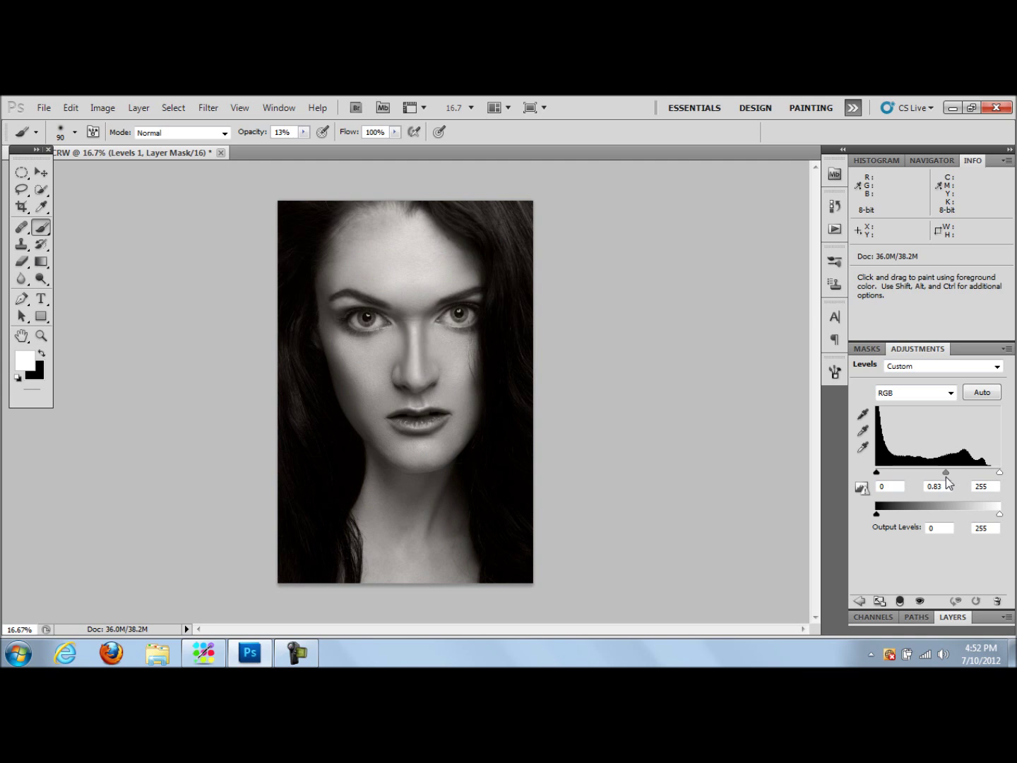
pyautogui.moveTo(946, 477); pyautogui.dragTo(958, 485)
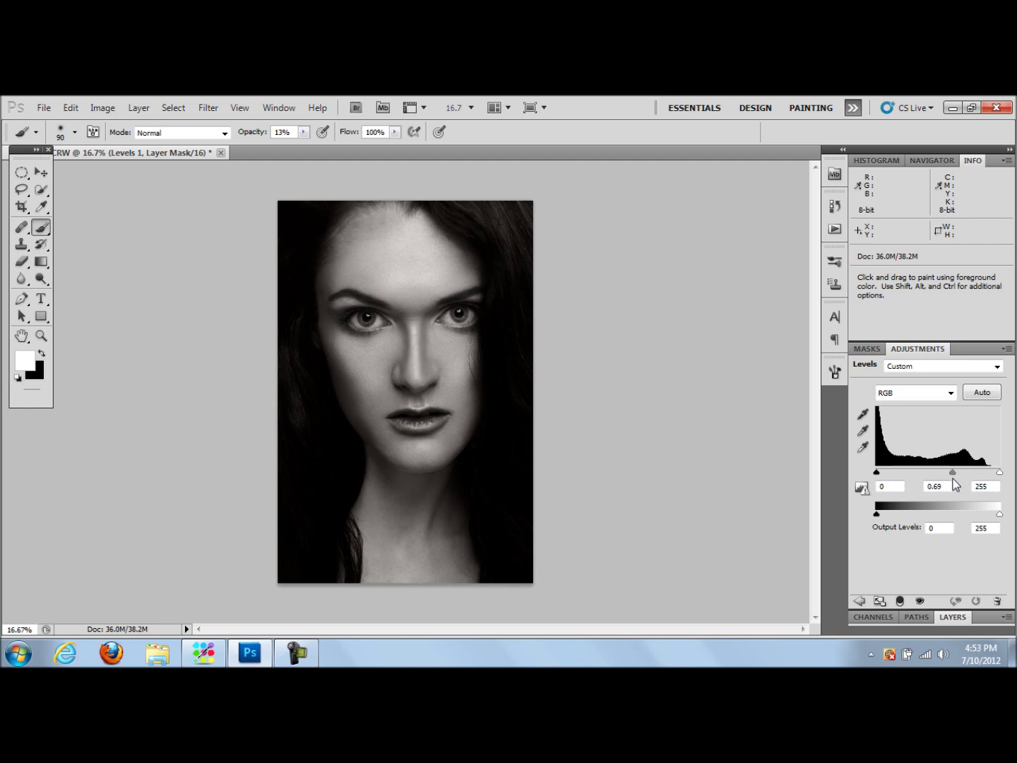
pyautogui.moveTo(955, 484); pyautogui.dragTo(963, 484)
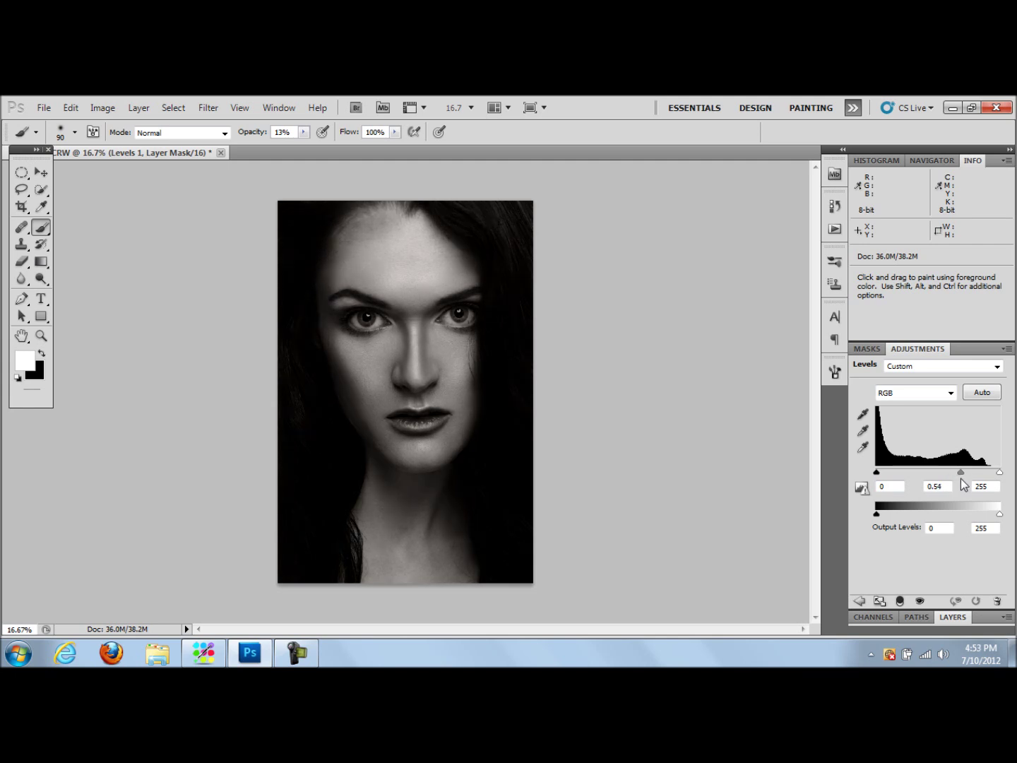
pyautogui.moveTo(963, 484); pyautogui.dragTo(949, 484)
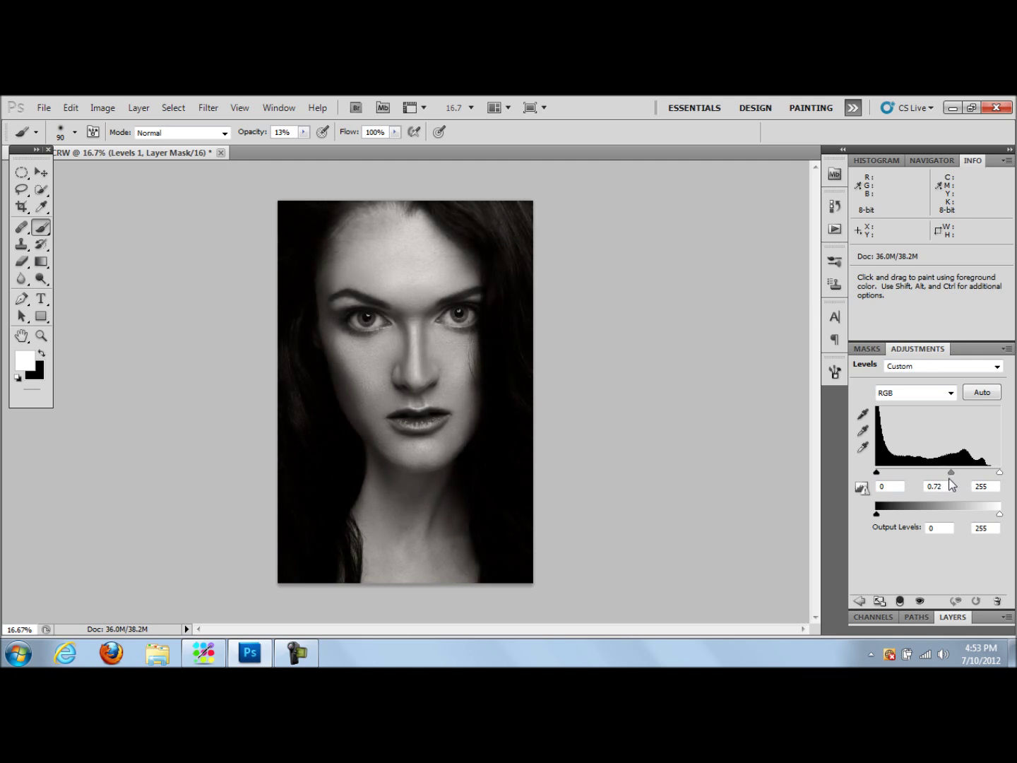
pyautogui.click(952, 617)
pyautogui.moveTo(959, 434); pyautogui.dragTo(993, 620)
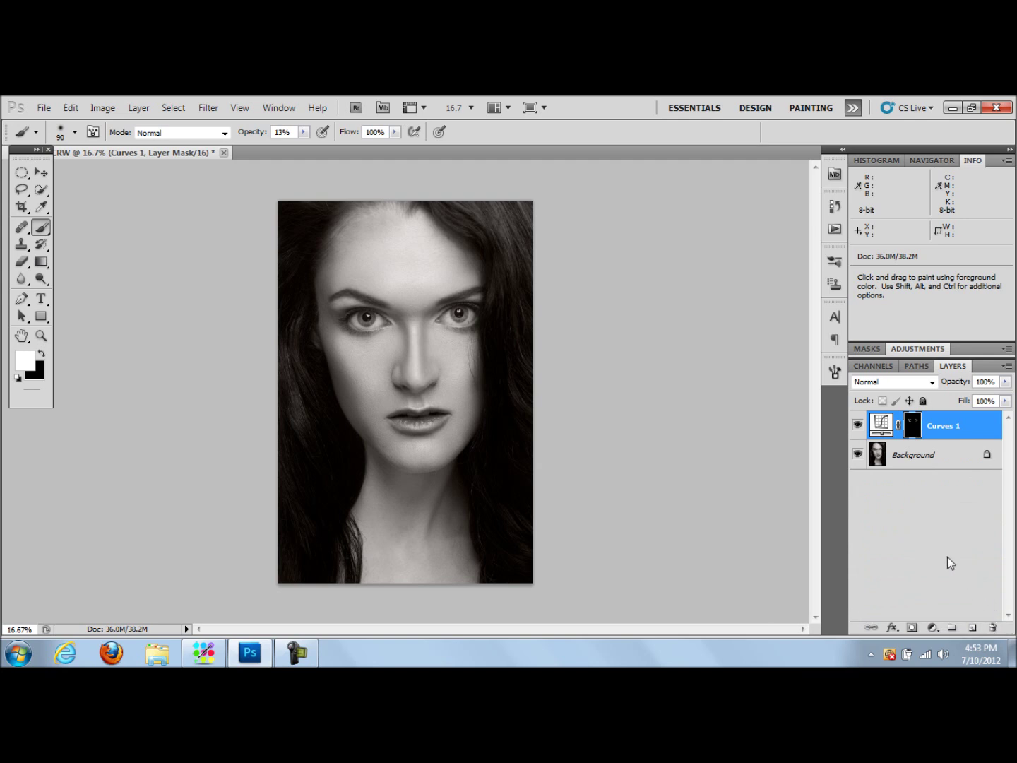
# Compare the portrait with the Curves 1 layer hidden and shown
pyautogui.click(858, 428)
pyautogui.click(858, 428)
pyautogui.click(858, 428)
pyautogui.click(858, 427)
# Set the Brush tool to 6% opacity for close work on the Curves 1 mask around the eye
pyautogui.click(42, 336)
pyautogui.click(358, 330)
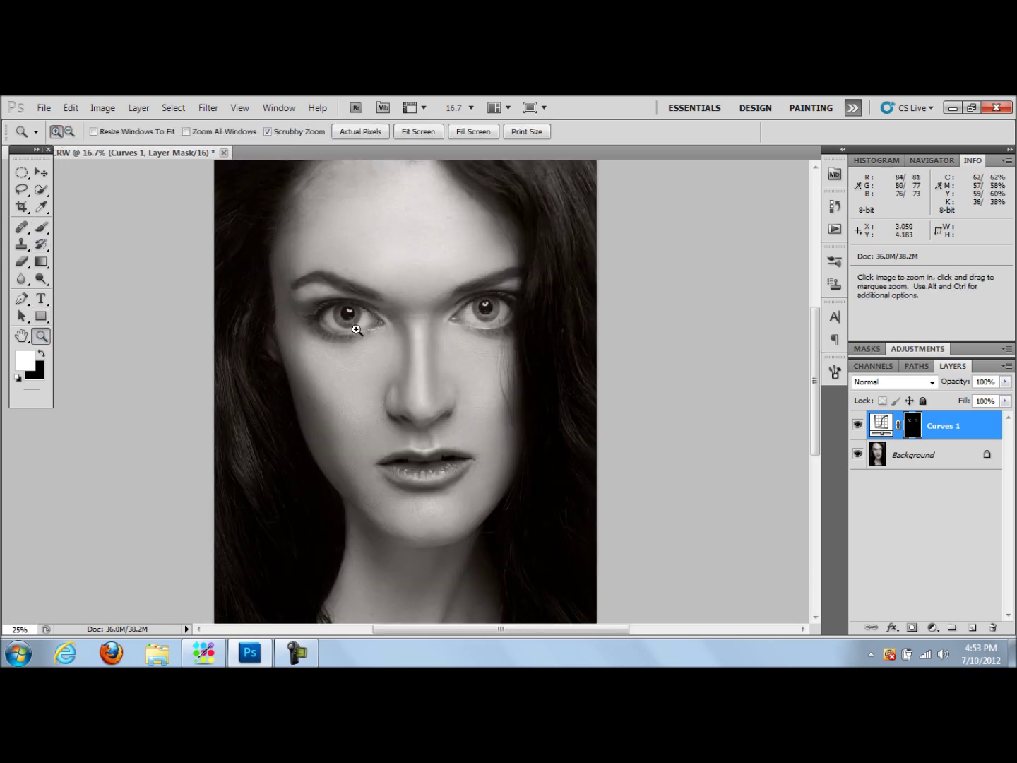
pyautogui.click(333, 301)
pyautogui.click(326, 304)
pyautogui.click(330, 303)
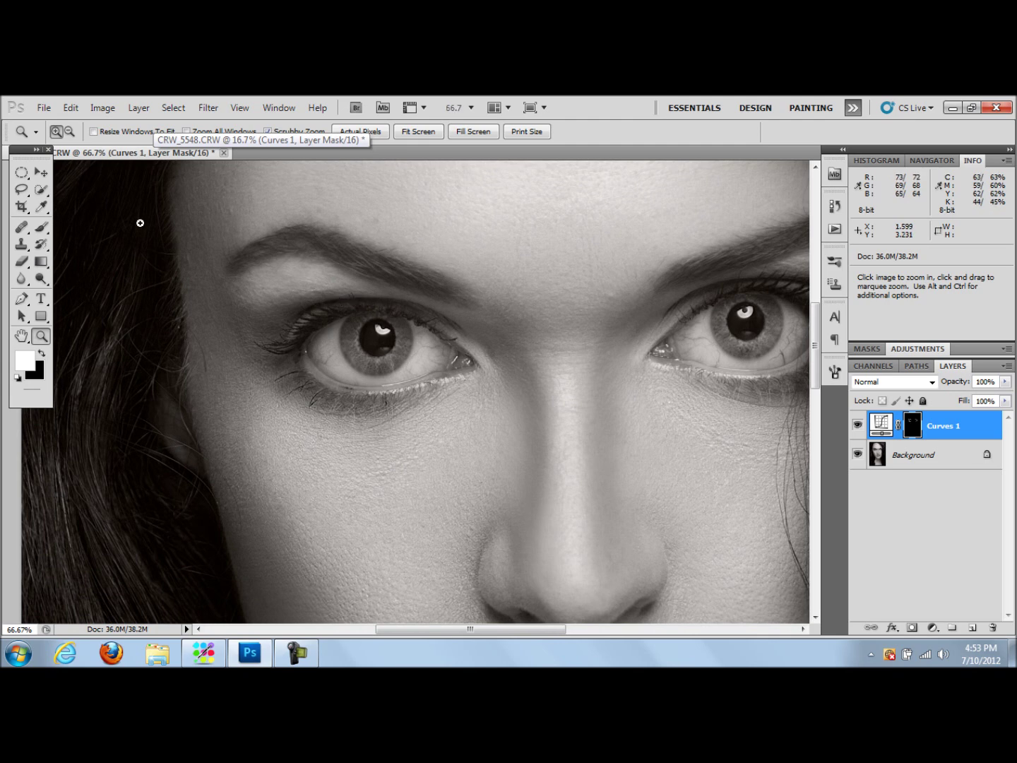
pyautogui.press('b')
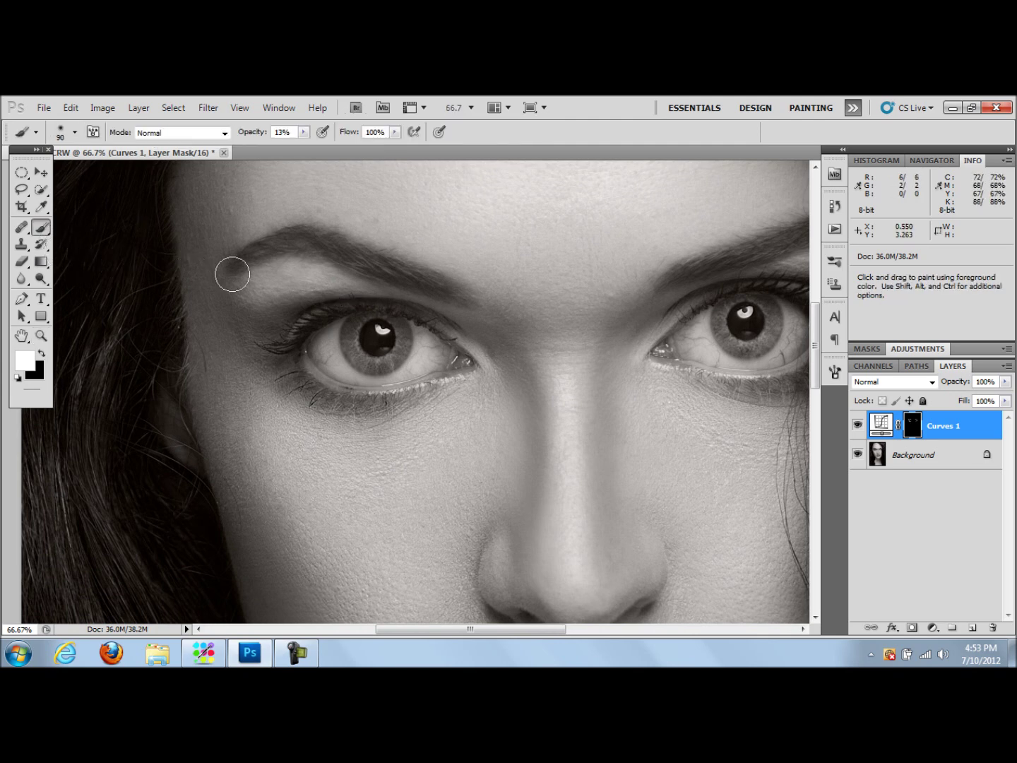
pyautogui.click(303, 132)
pyautogui.moveTo(302, 147); pyautogui.dragTo(299, 147)
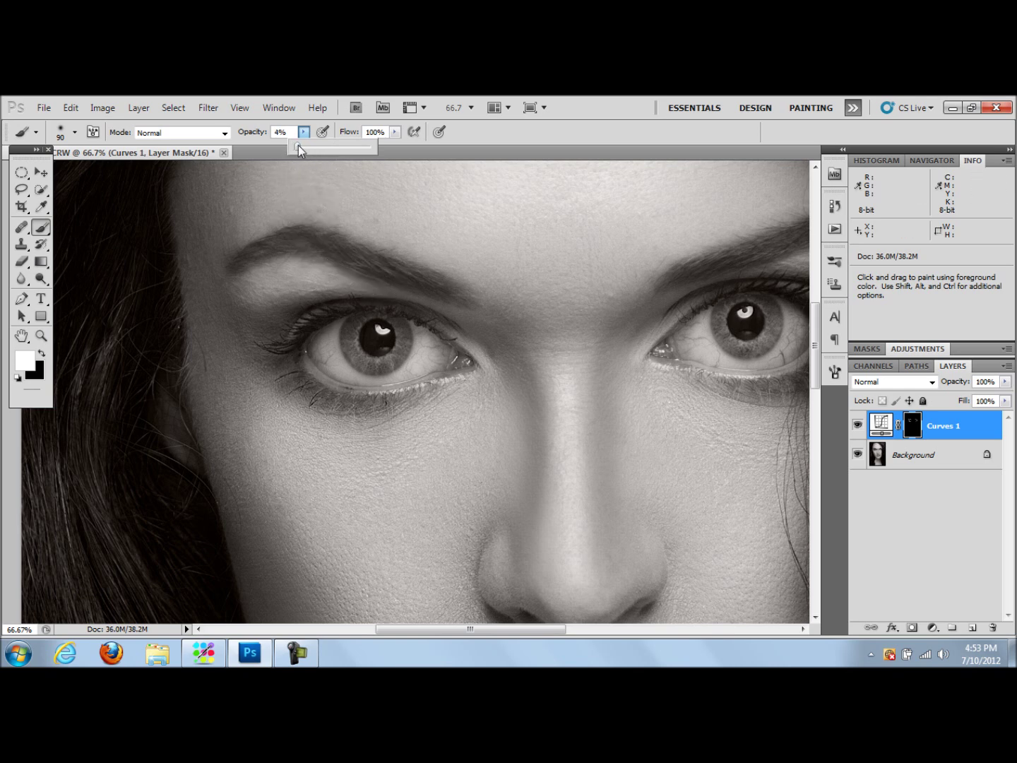
pyautogui.click(276, 272)
# Reduce the brush to 25 px over the upper eyelid and enlarge it up to 50 px for the area below the brow
pyautogui.press('[')
pyautogui.press('[')
pyautogui.press('[')
pyautogui.press('[')
pyautogui.press('[')
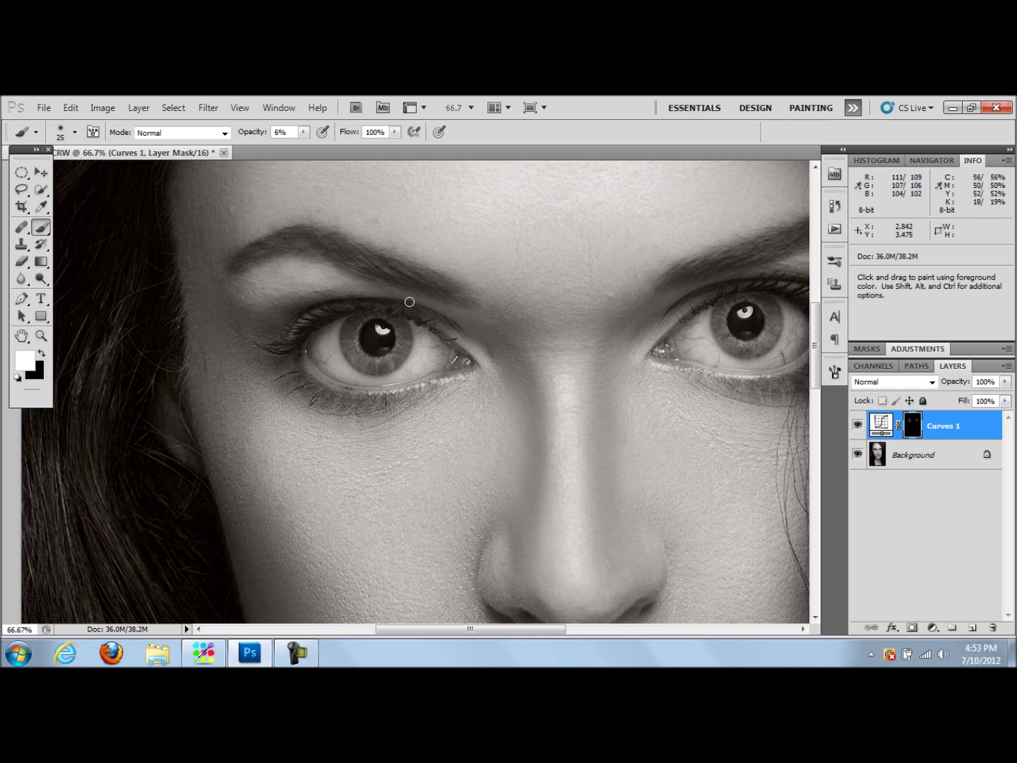
pyautogui.press(']')
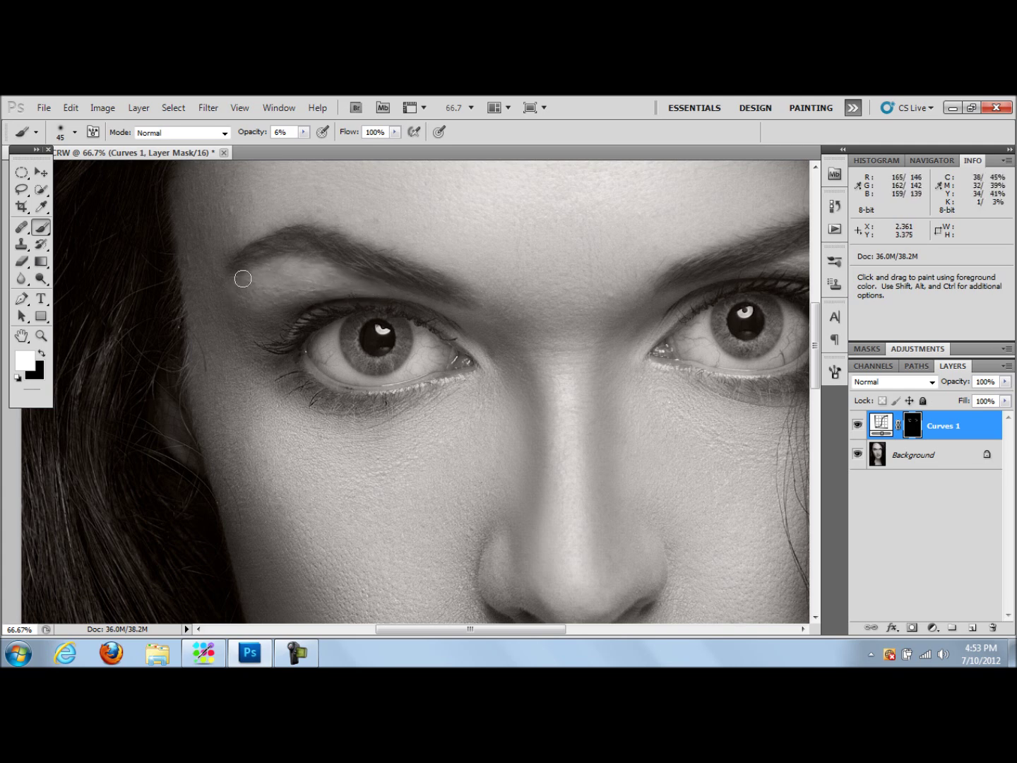
pyautogui.press(']')
# Add a Curves adjustment layer with a brightening point at input 117, output 148, invert its mask to black, and set the brush to 30 px
pyautogui.click(932, 629)
pyautogui.click(917, 411)
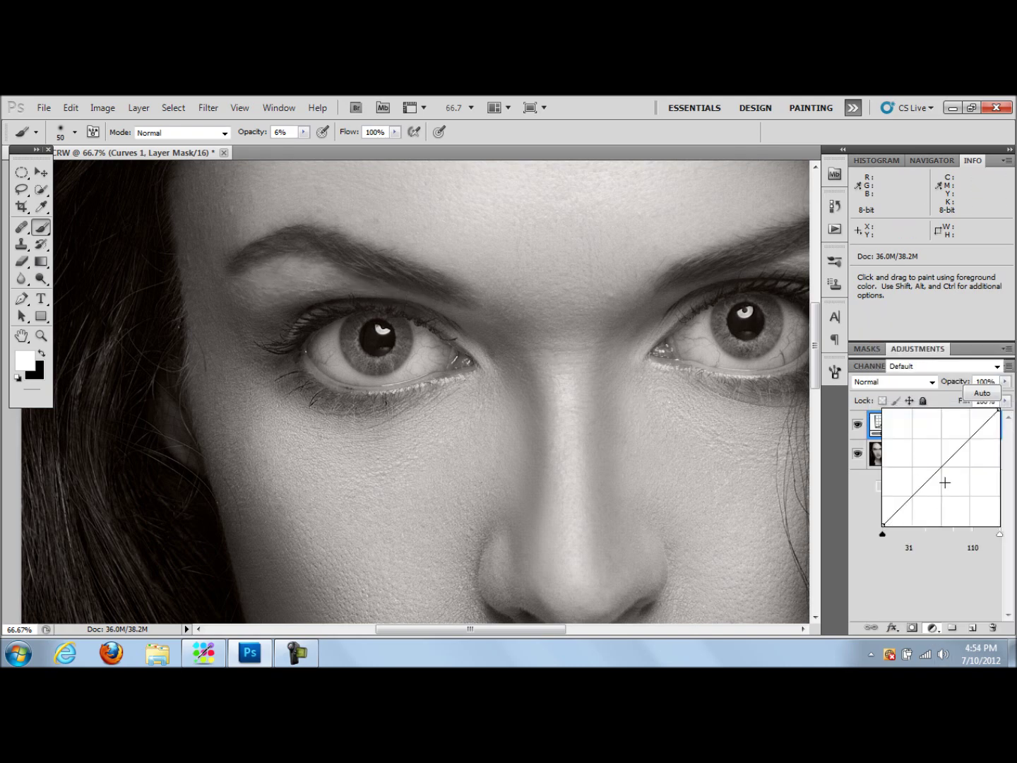
pyautogui.moveTo(936, 472); pyautogui.dragTo(936, 457)
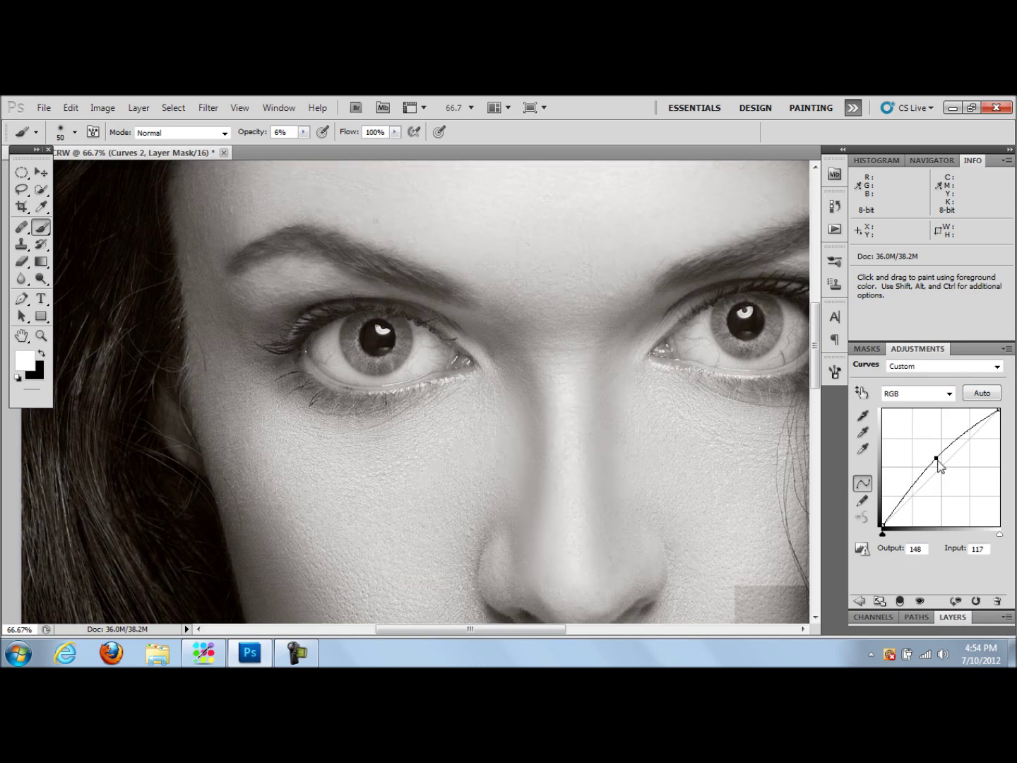
pyautogui.hotkey('ctrl', 'i')
pyautogui.press('[')
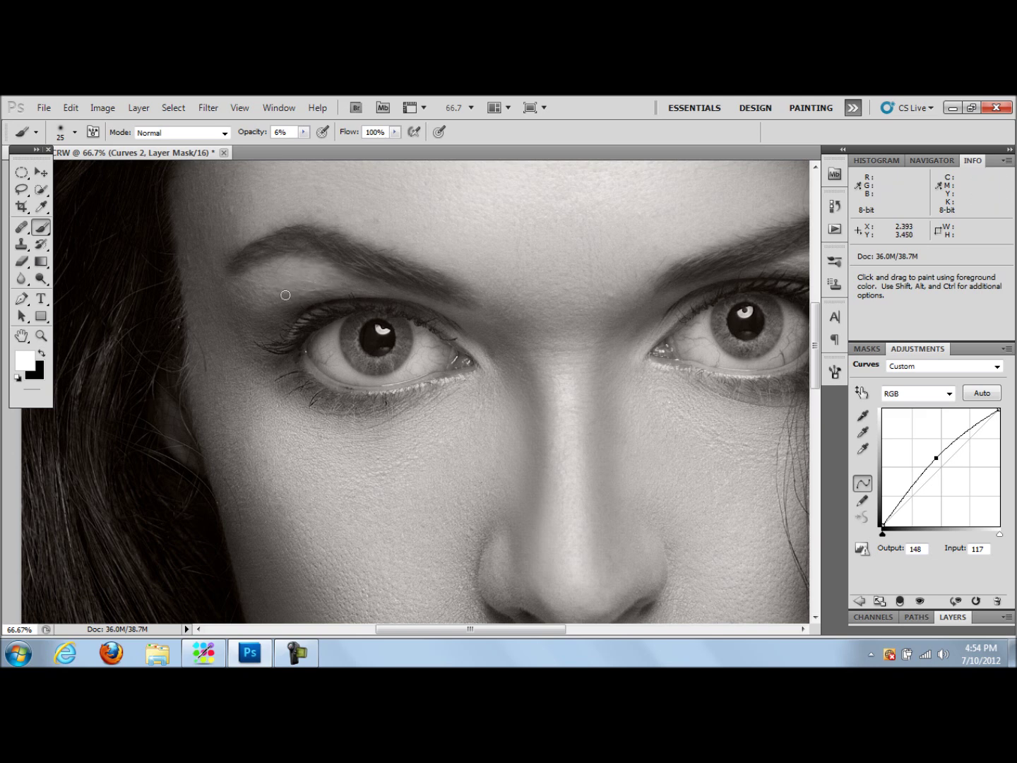
pyautogui.press(']')
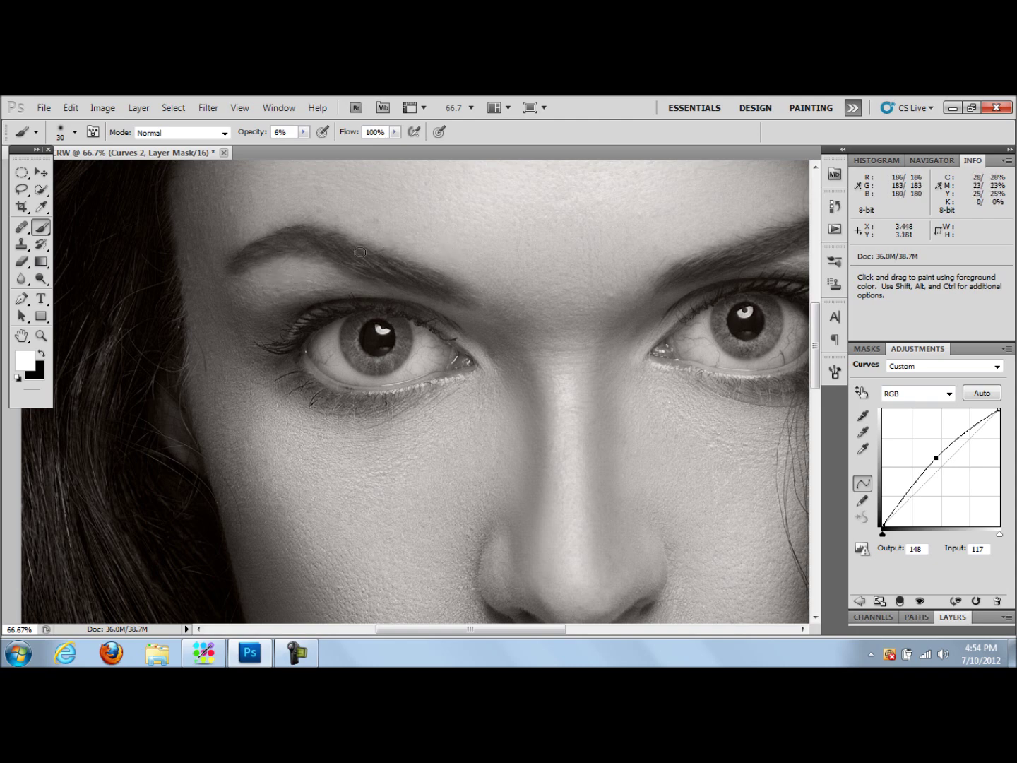
# Compare the portrait with both Curves layers against the Background layer alone, in close-up and at full-image view
pyautogui.press('z')
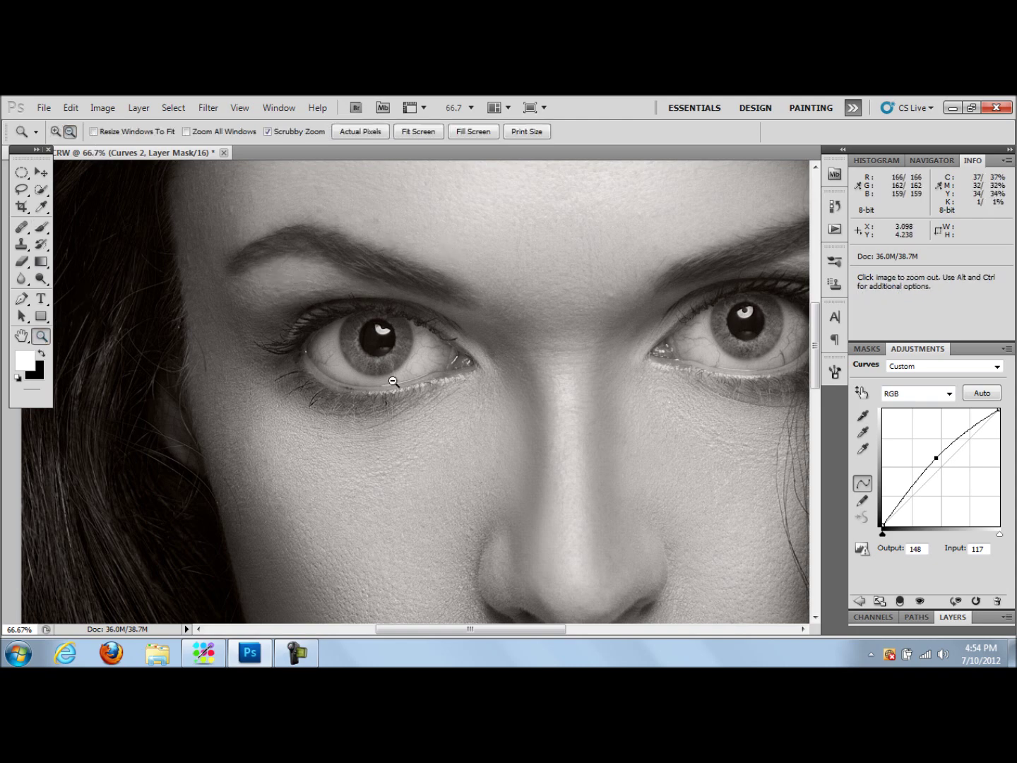
pyautogui.keyDown('alt'); pyautogui.click(463, 426); pyautogui.keyUp('alt')
pyautogui.click(953, 617)
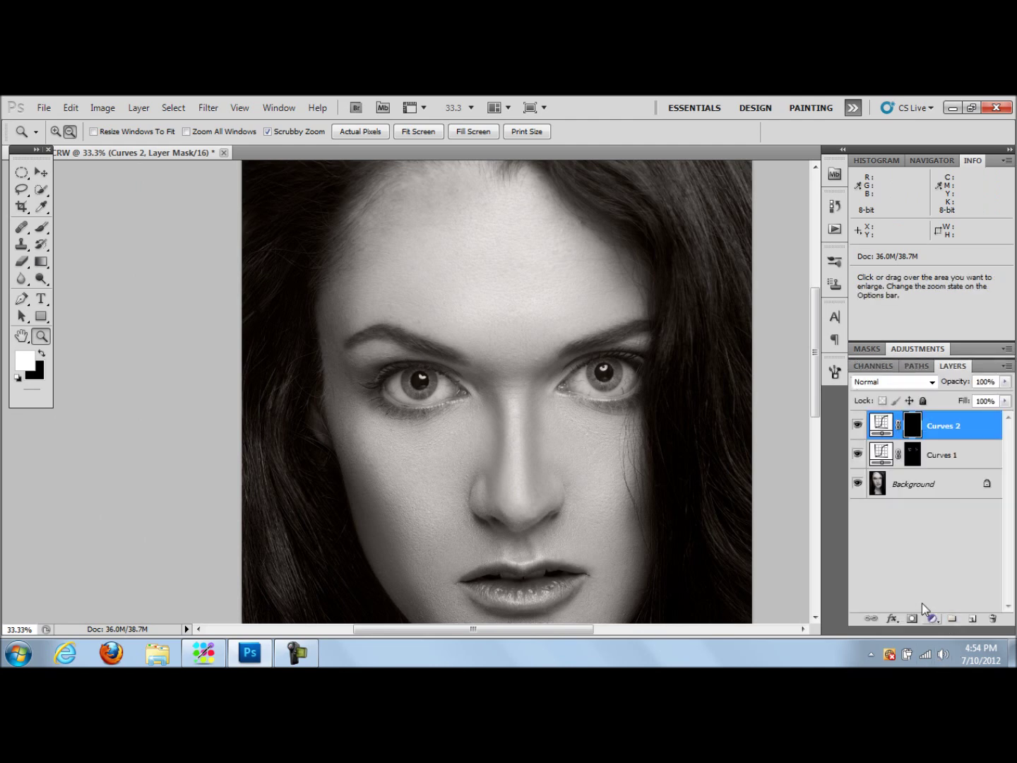
pyautogui.press('alt')
pyautogui.keyDown('alt'); pyautogui.click(858, 484); pyautogui.keyUp('alt')
pyautogui.keyDown('alt'); pyautogui.click(858, 486); pyautogui.keyUp('alt')
pyautogui.keyDown('alt'); pyautogui.click(859, 484); pyautogui.keyUp('alt')
pyautogui.keyDown('alt'); pyautogui.click(858, 484); pyautogui.keyUp('alt')
pyautogui.keyDown('alt'); pyautogui.click(497, 428); pyautogui.keyUp('alt')
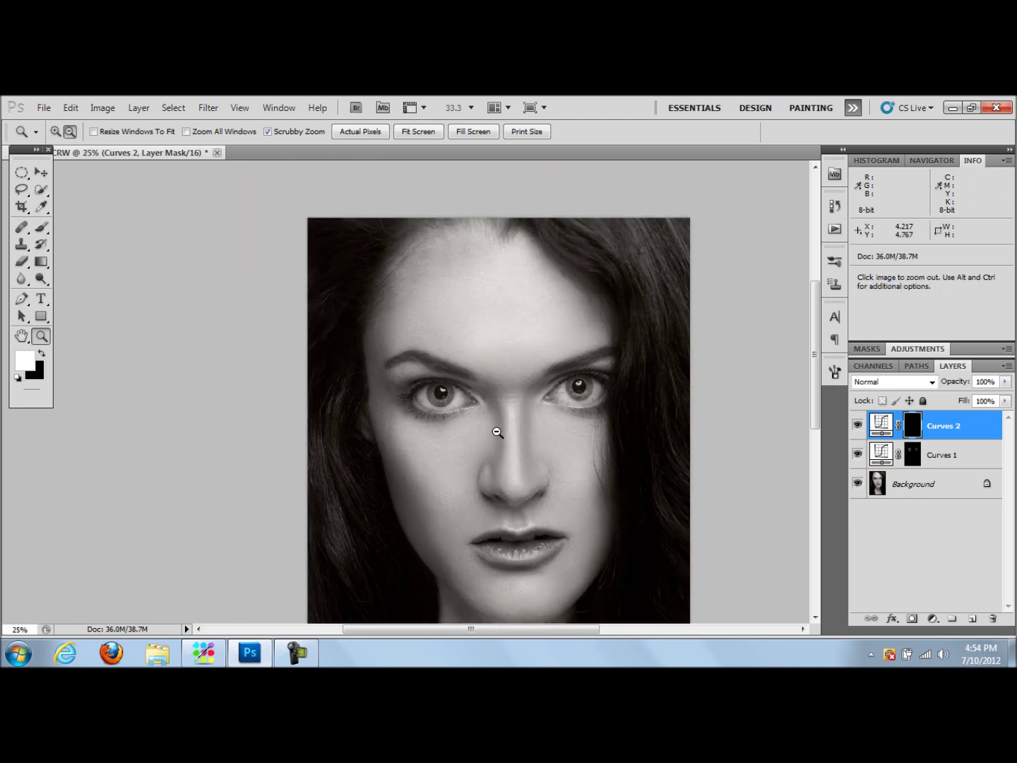
pyautogui.keyDown('alt'); pyautogui.click(497, 432); pyautogui.keyUp('alt')
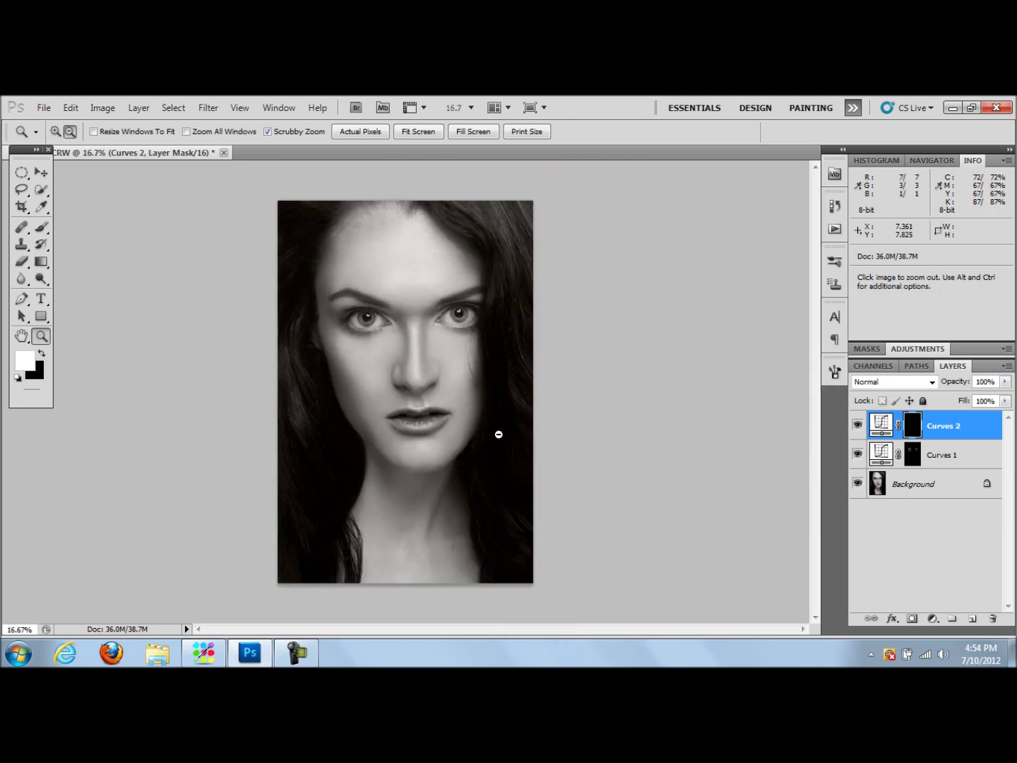
pyautogui.keyDown('alt'); pyautogui.click(858, 484); pyautogui.keyUp('alt')
pyautogui.keyDown('alt'); pyautogui.click(858, 484); pyautogui.keyUp('alt')
pyautogui.keyDown('alt'); pyautogui.click(859, 485); pyautogui.keyUp('alt')
pyautogui.keyDown('alt'); pyautogui.click(858, 485); pyautogui.keyUp('alt')
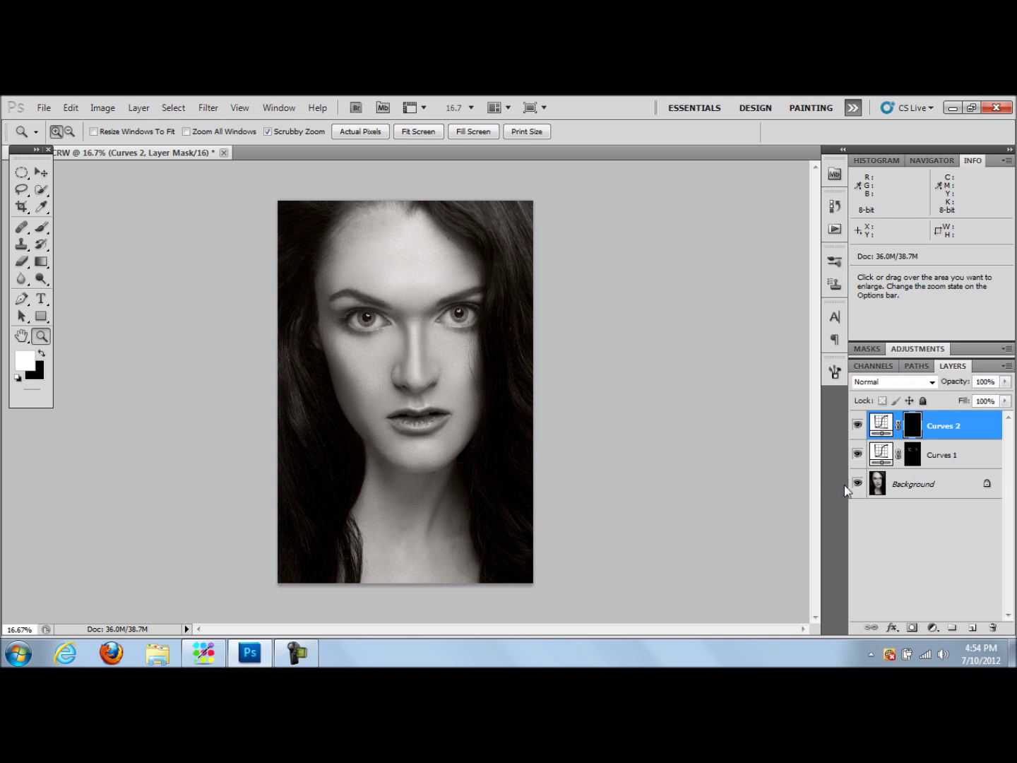
pyautogui.keyDown('alt'); pyautogui.click(856, 484); pyautogui.keyUp('alt')
pyautogui.keyDown('alt'); pyautogui.click(858, 484); pyautogui.keyUp('alt')
pyautogui.keyDown('alt'); pyautogui.click(857, 485); pyautogui.keyUp('alt')
pyautogui.keyDown('alt'); pyautogui.click(858, 485); pyautogui.keyUp('alt')
pyautogui.keyDown('alt'); pyautogui.click(858, 484); pyautogui.keyUp('alt')
pyautogui.keyDown('alt'); pyautogui.click(858, 484); pyautogui.keyUp('alt')
# Examine the eye, the brow and the surrounding skin at 100% magnification
pyautogui.press('alt')
pyautogui.press('alt')
pyautogui.moveTo(359, 352); pyautogui.dragTo(344, 327)
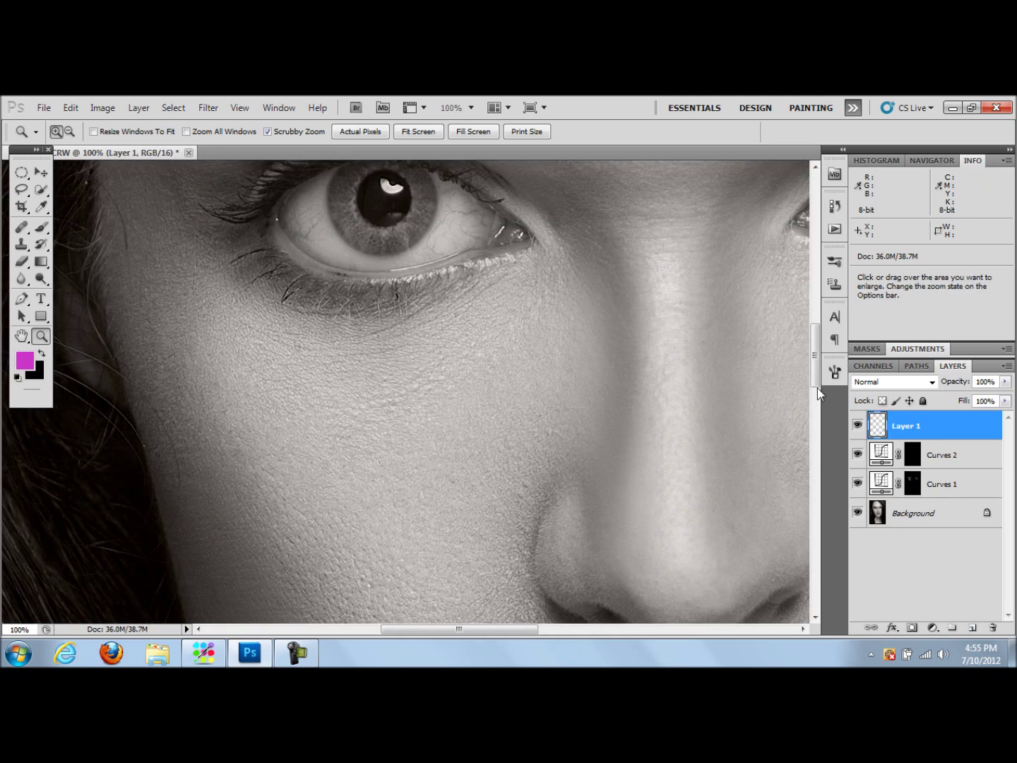
pyautogui.moveTo(817, 387); pyautogui.dragTo(811, 362)
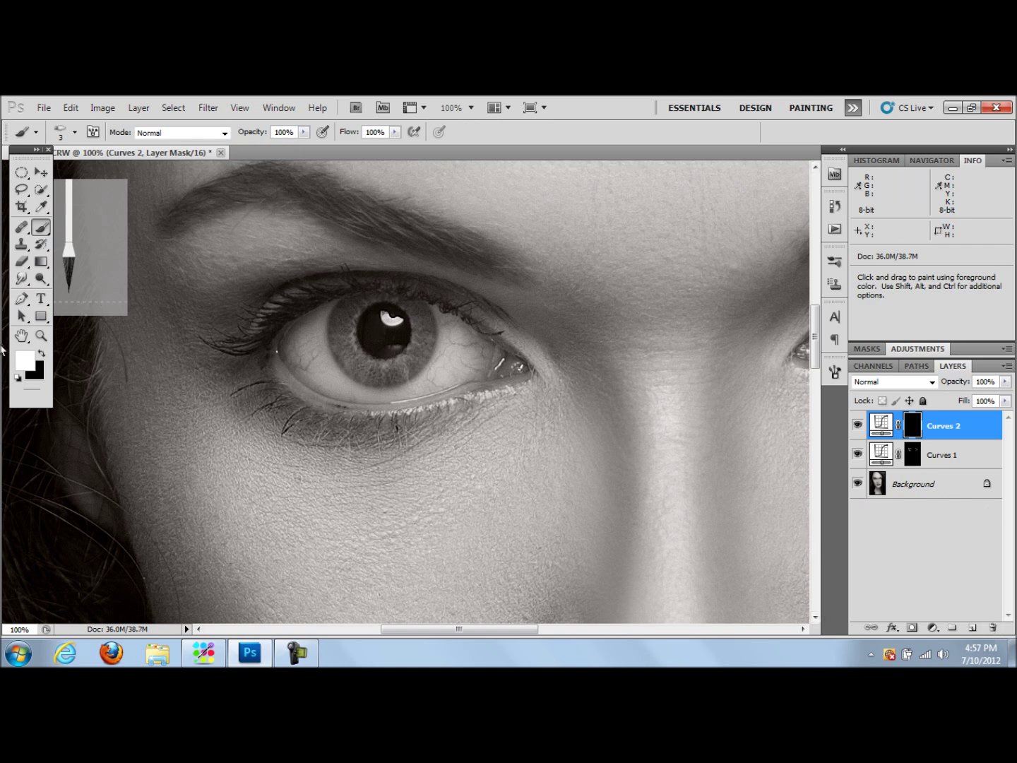
pyautogui.click(41, 335)
pyautogui.click(75, 133)
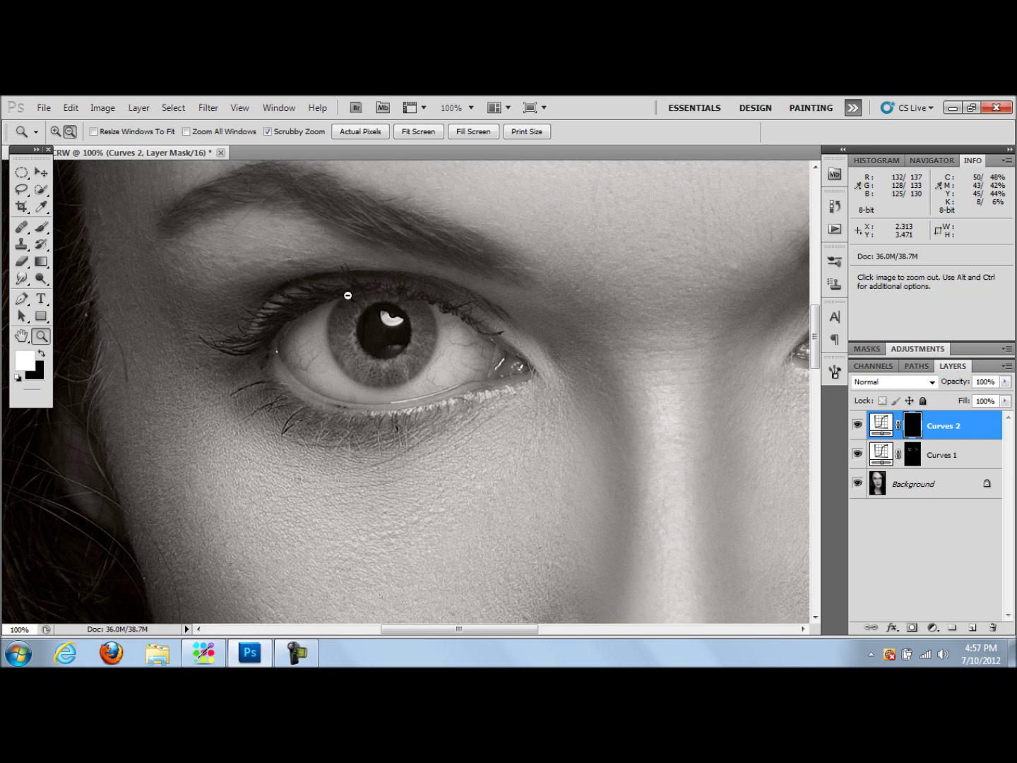
pyautogui.click(415, 403)
pyautogui.click(437, 422)
pyautogui.click(455, 423)
pyautogui.click(459, 426)
pyautogui.click(459, 433)
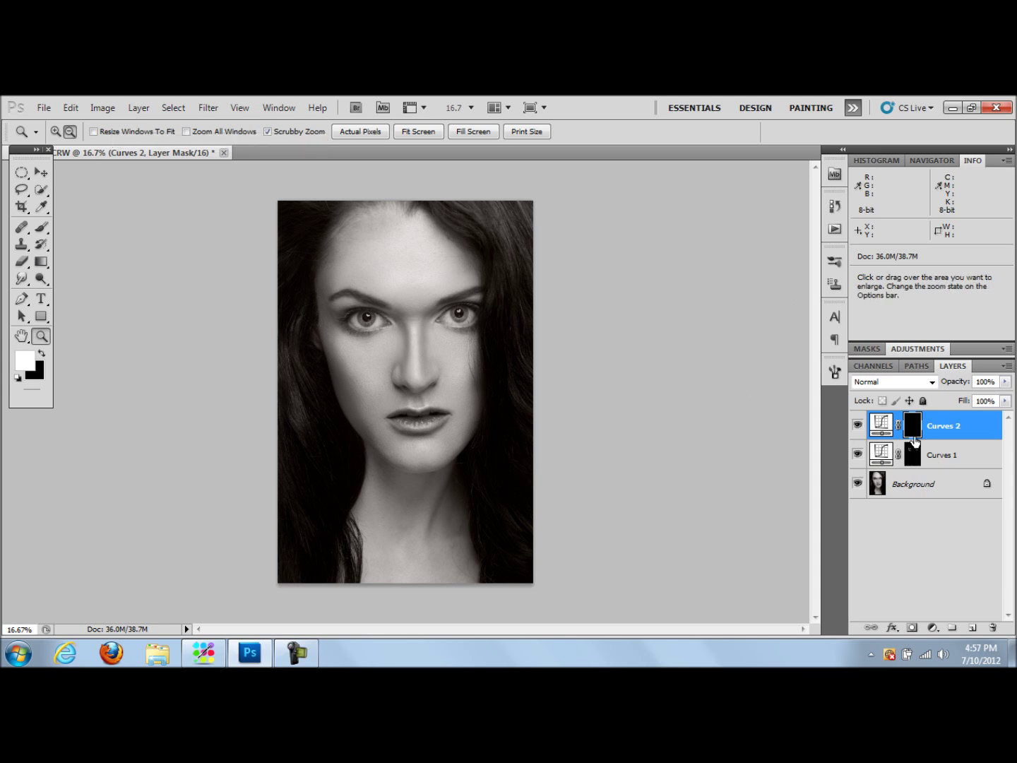
# Choose a soft round tip for the Brush tool and enlarge it to 70 px
pyautogui.click(41, 226)
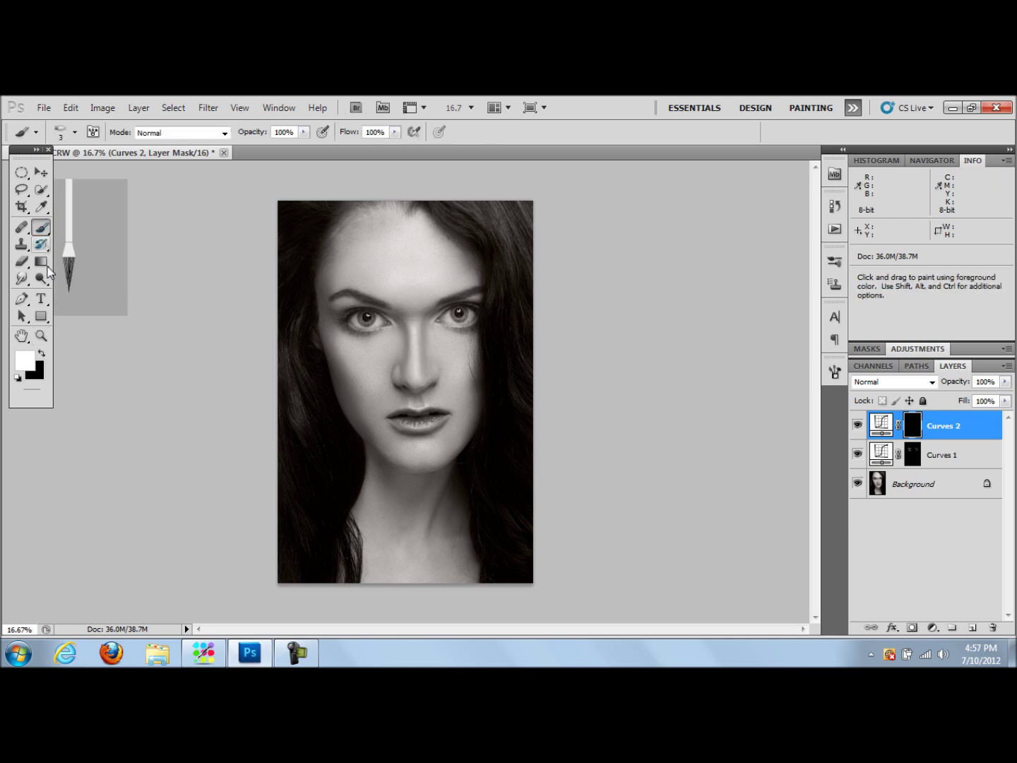
pyautogui.click(75, 132)
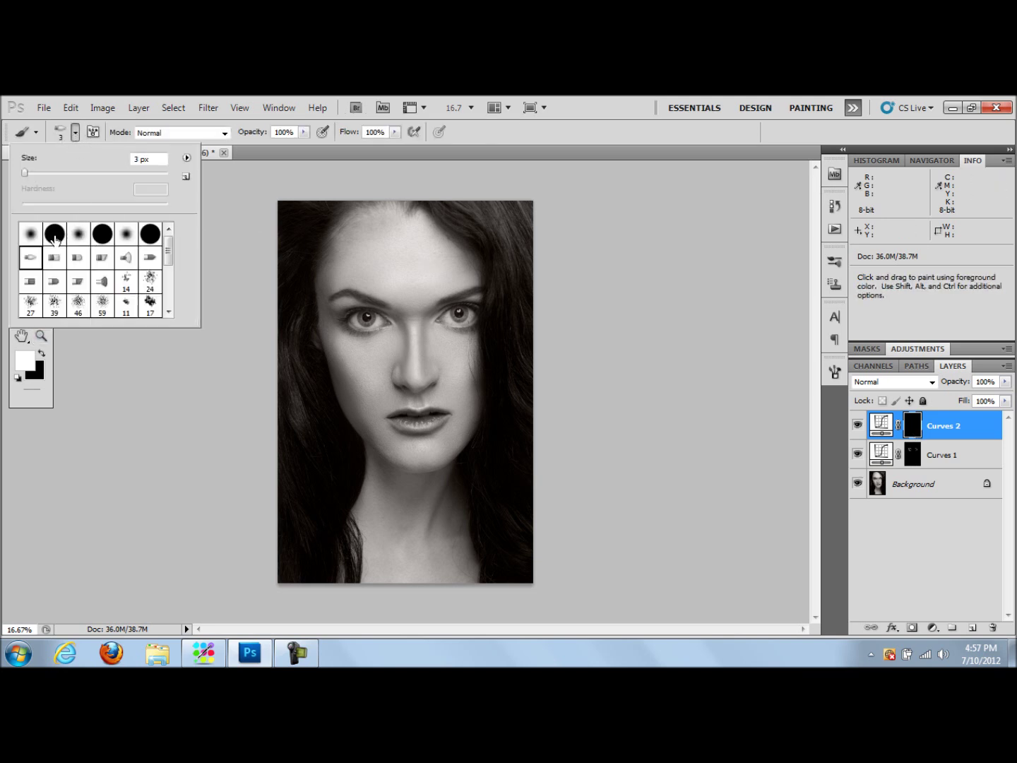
pyautogui.click(30, 233)
pyautogui.press('Return')
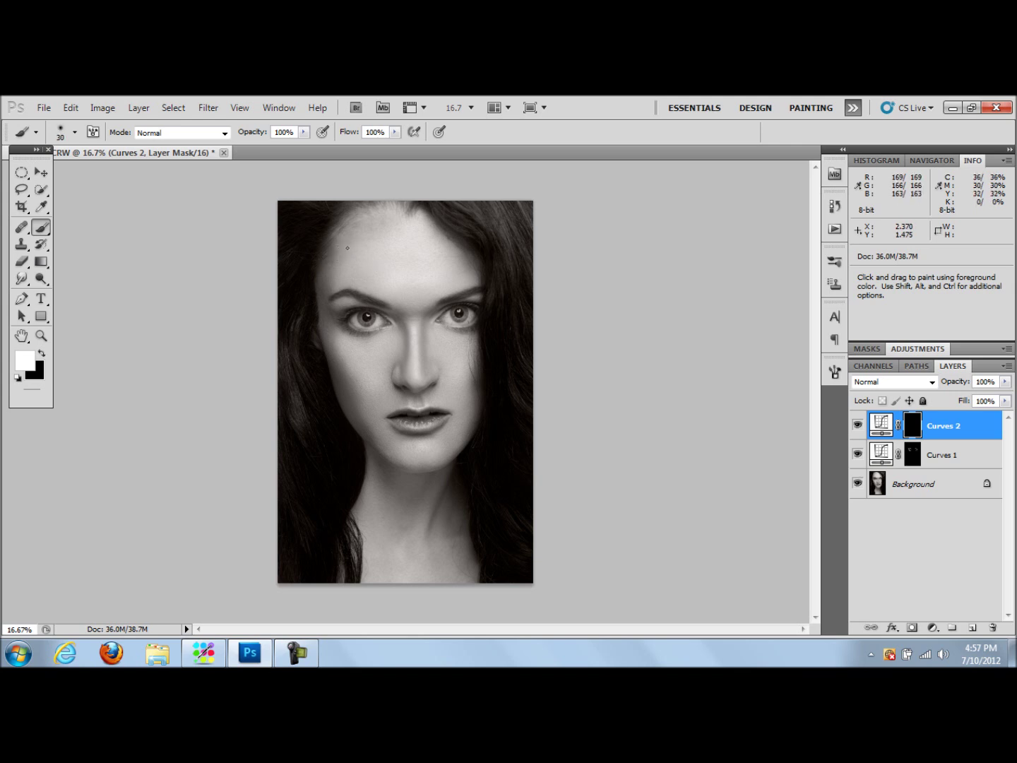
pyautogui.press(']')
pyautogui.press(']')
pyautogui.press(']')
pyautogui.moveTo(347, 249); pyautogui.dragTo(360, 213)
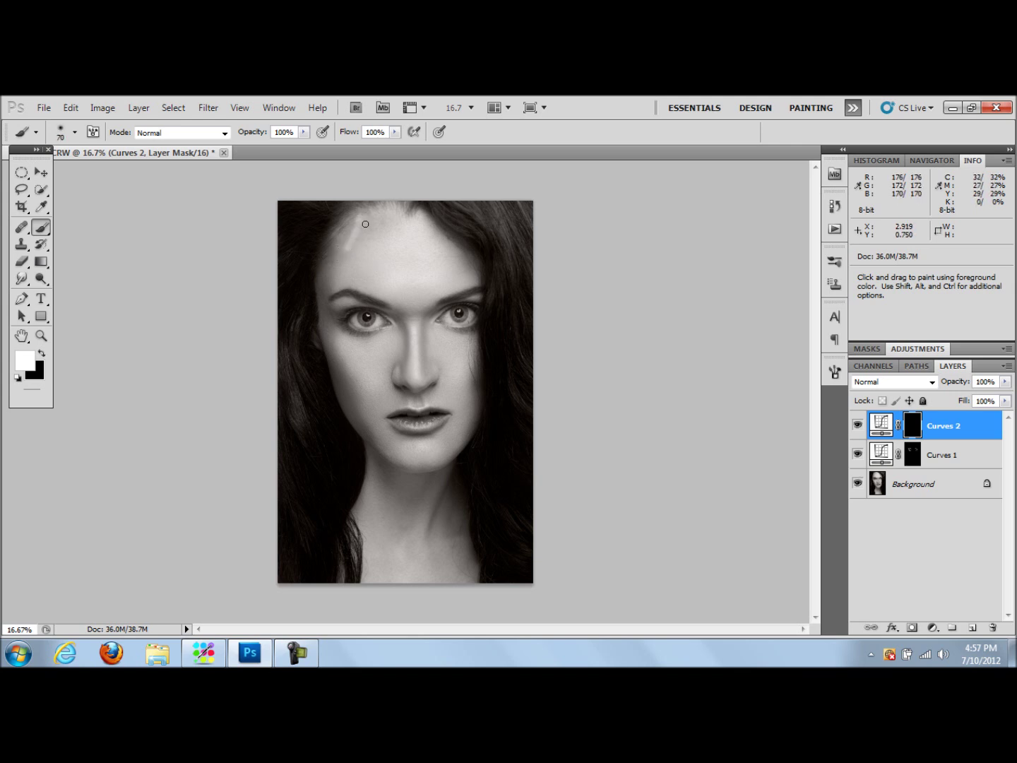
pyautogui.click(71, 108)
pyautogui.click(107, 137)
# Lower the brush opacity to 7% and paint white over the dark patch on the upper forehead in the Curves 2 mask
pyautogui.click(303, 132)
pyautogui.moveTo(260, 149); pyautogui.dragTo(228, 148)
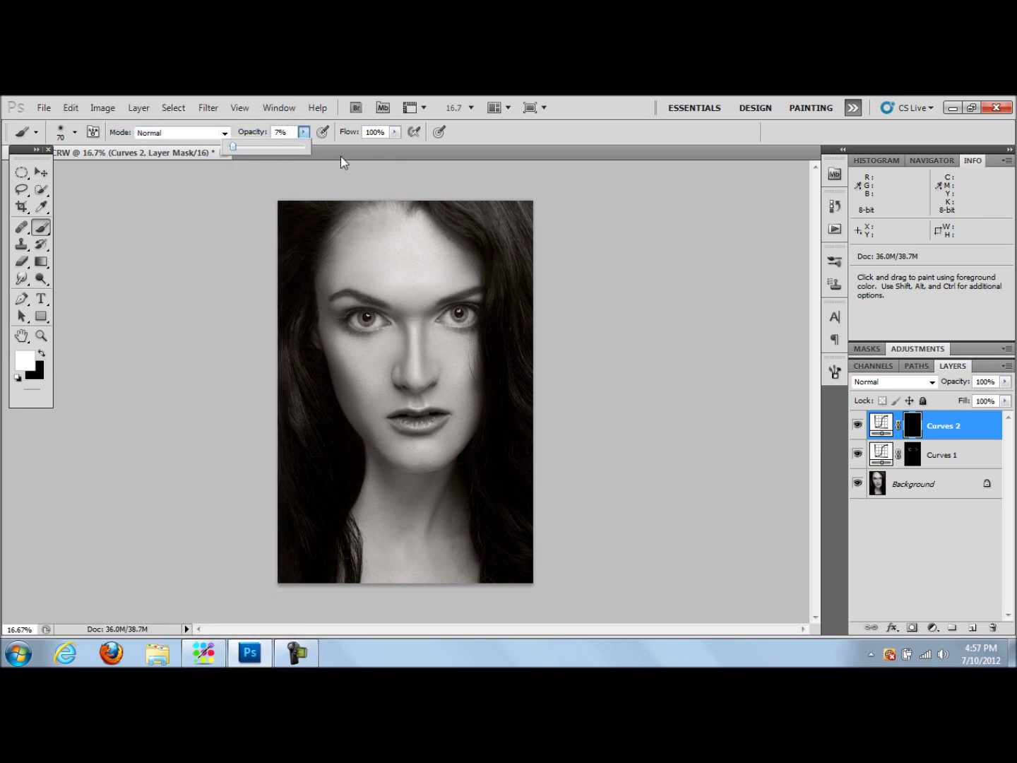
pyautogui.click(394, 194)
pyautogui.click(347, 248)
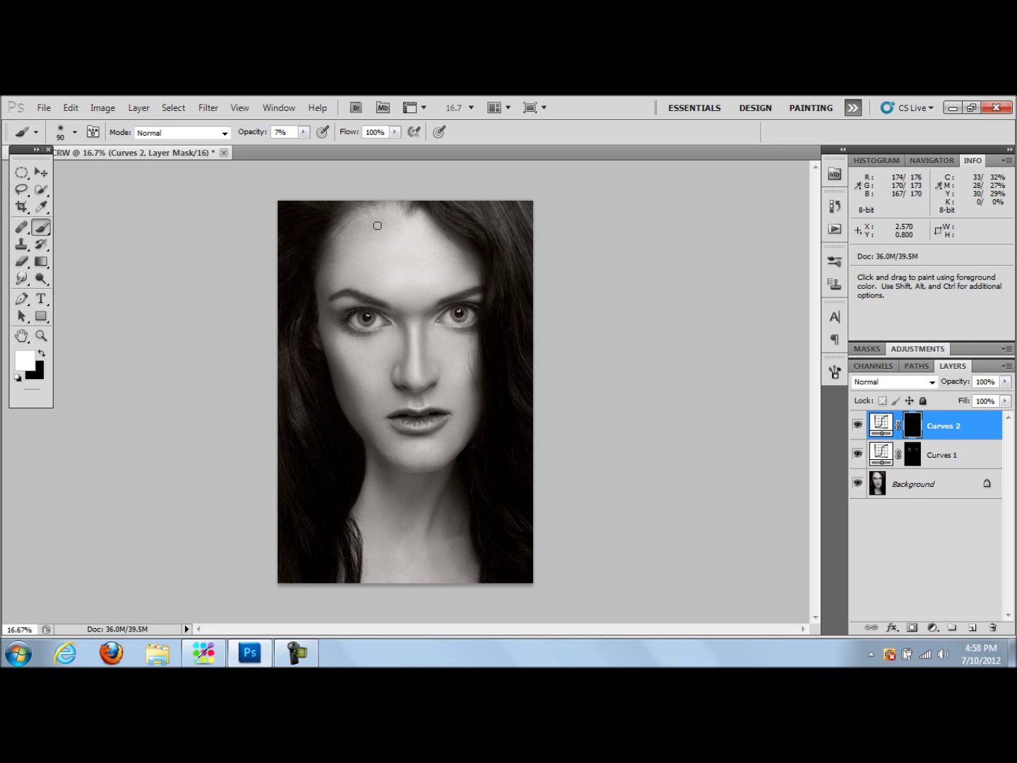
# Enlarge the brush to 175–200 px and brighten the edge of the forehead along the hairline in the Curves 2 mask
pyautogui.press(']')
pyautogui.press(']')
pyautogui.press('[')
pyautogui.press(']')
pyautogui.press(']')
pyautogui.press(']')
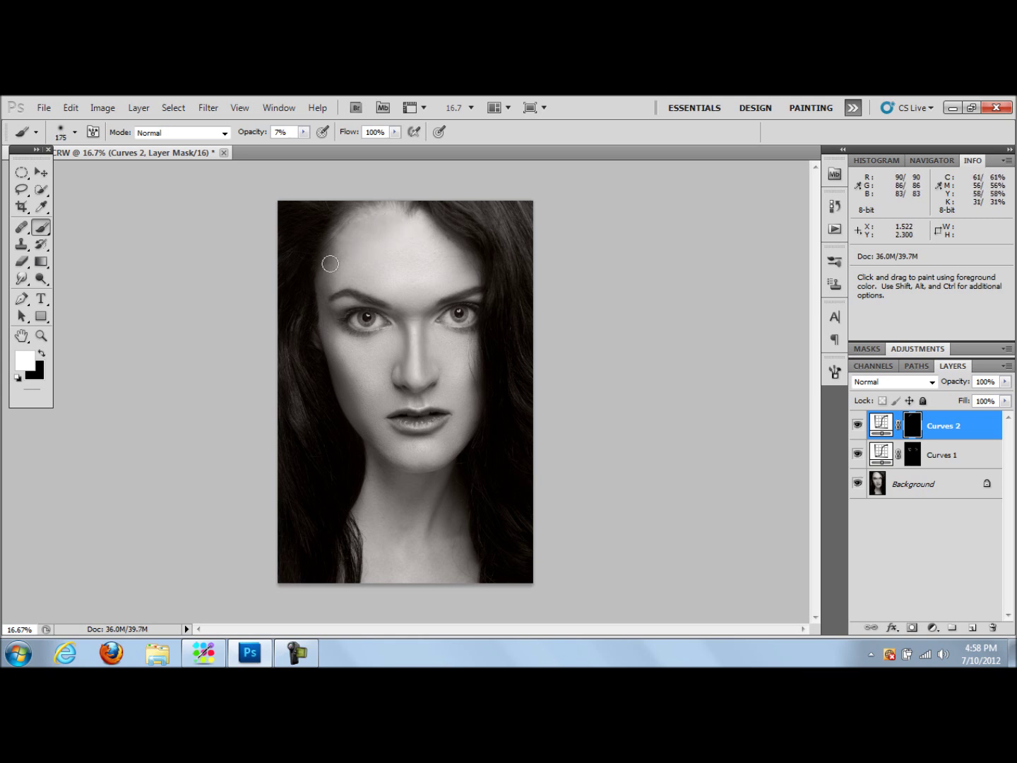
pyautogui.press(']')
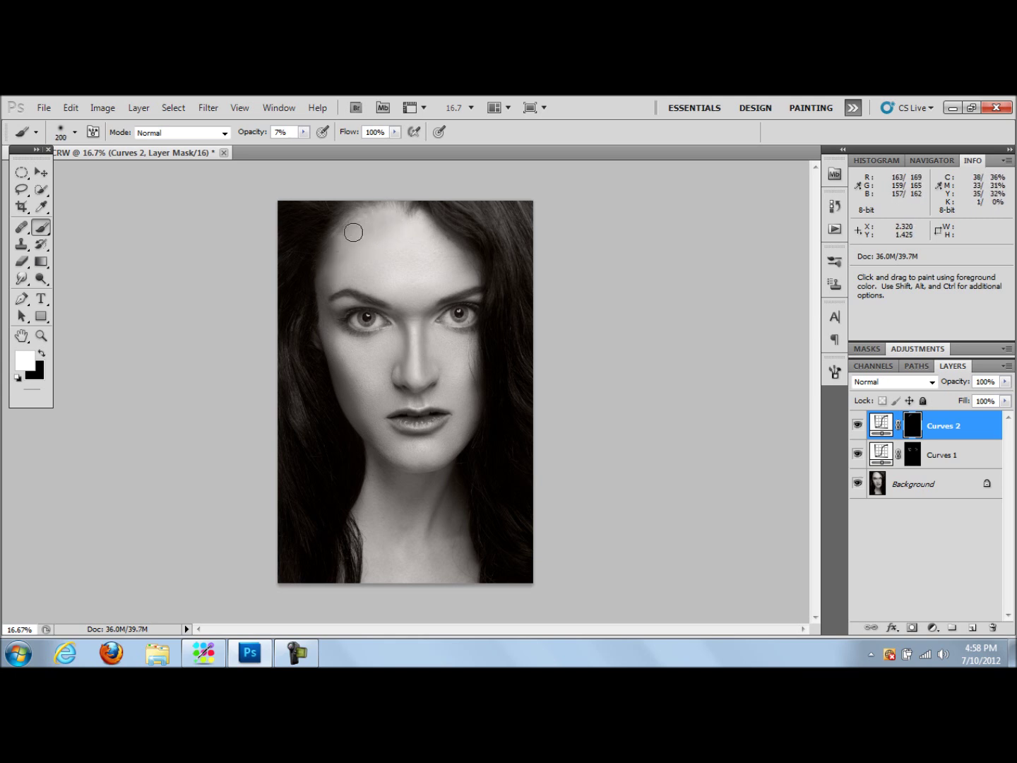
pyautogui.press('[')
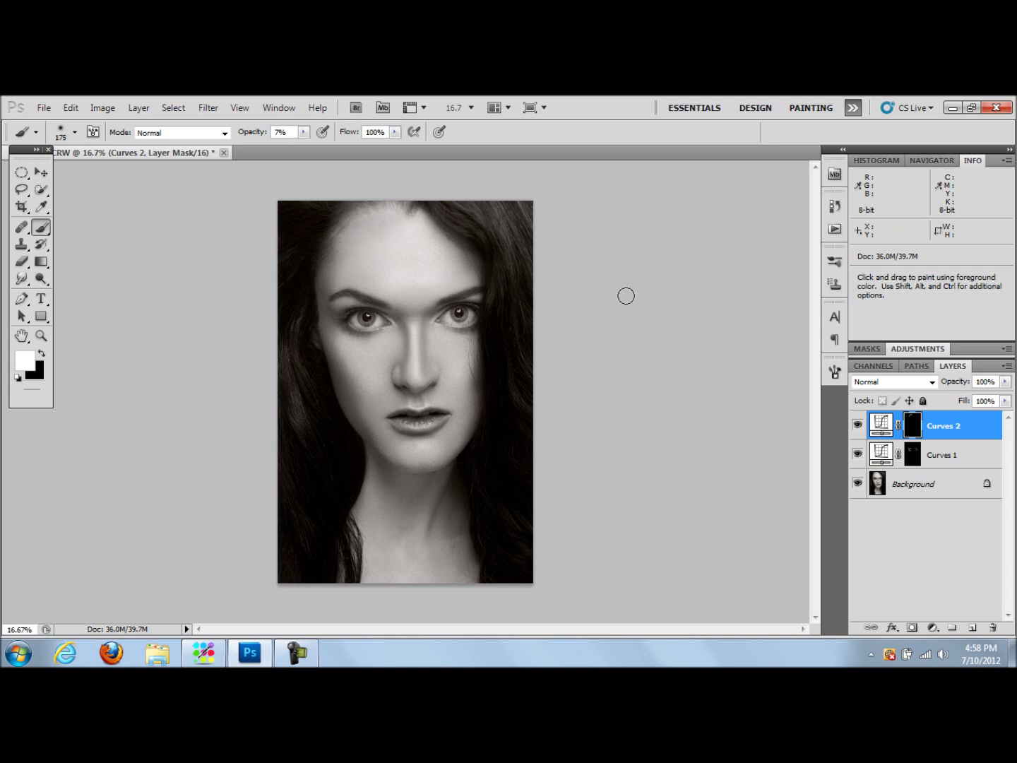
# Compare the portrait with both Curves layers against the Background layer alone, with the image reduced to 8.33%
pyautogui.click(41, 336)
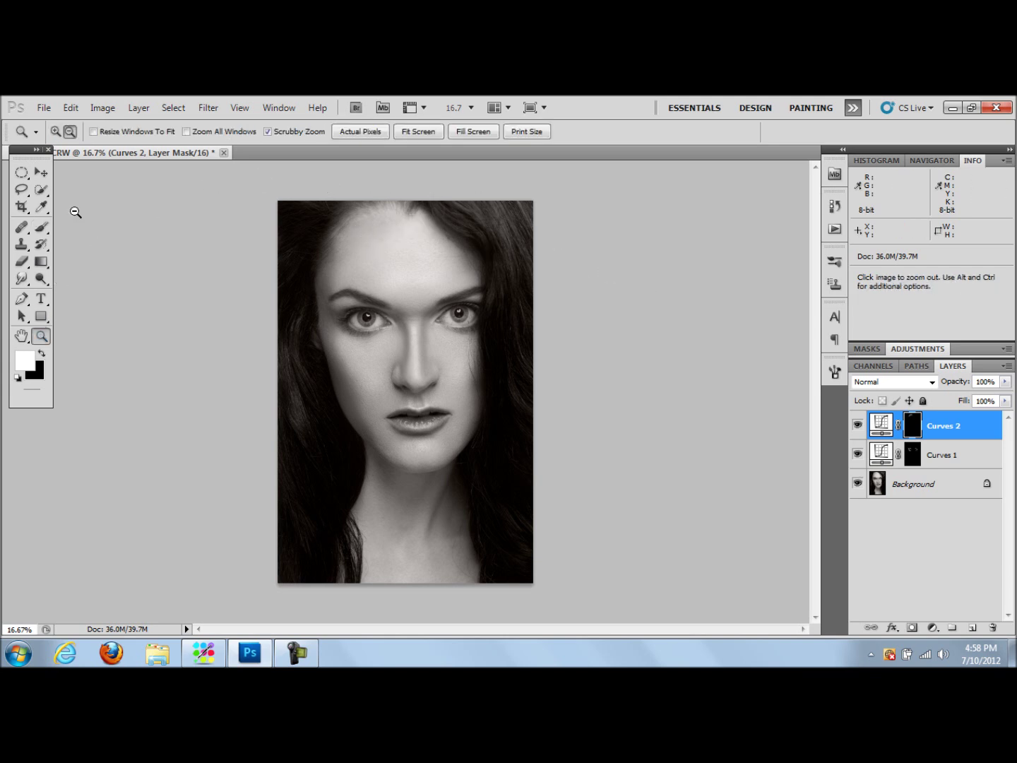
pyautogui.press('alt')
pyautogui.keyDown('alt'); pyautogui.click(329, 313); pyautogui.keyUp('alt')
pyautogui.keyDown('alt'); pyautogui.click(397, 336); pyautogui.keyUp('alt')
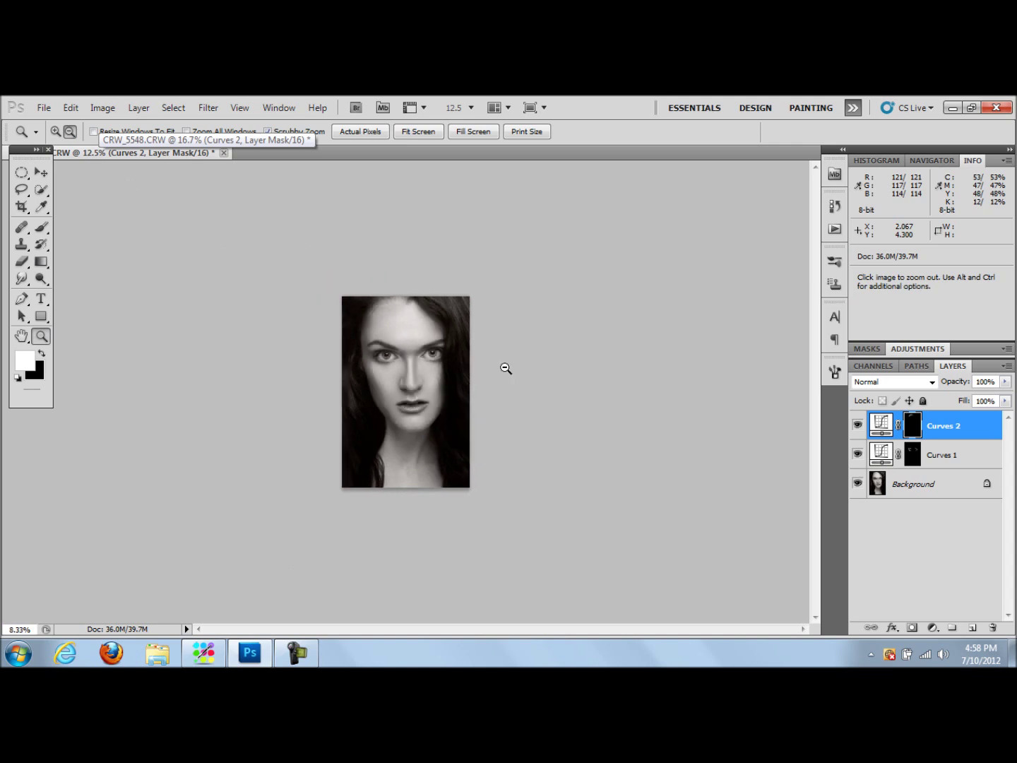
pyautogui.keyDown('alt'); pyautogui.click(858, 485); pyautogui.keyUp('alt')
pyautogui.keyDown('alt'); pyautogui.click(858, 487); pyautogui.keyUp('alt')
pyautogui.keyDown('alt'); pyautogui.click(857, 486); pyautogui.keyUp('alt')
pyautogui.keyDown('alt'); pyautogui.click(858, 487); pyautogui.keyUp('alt')
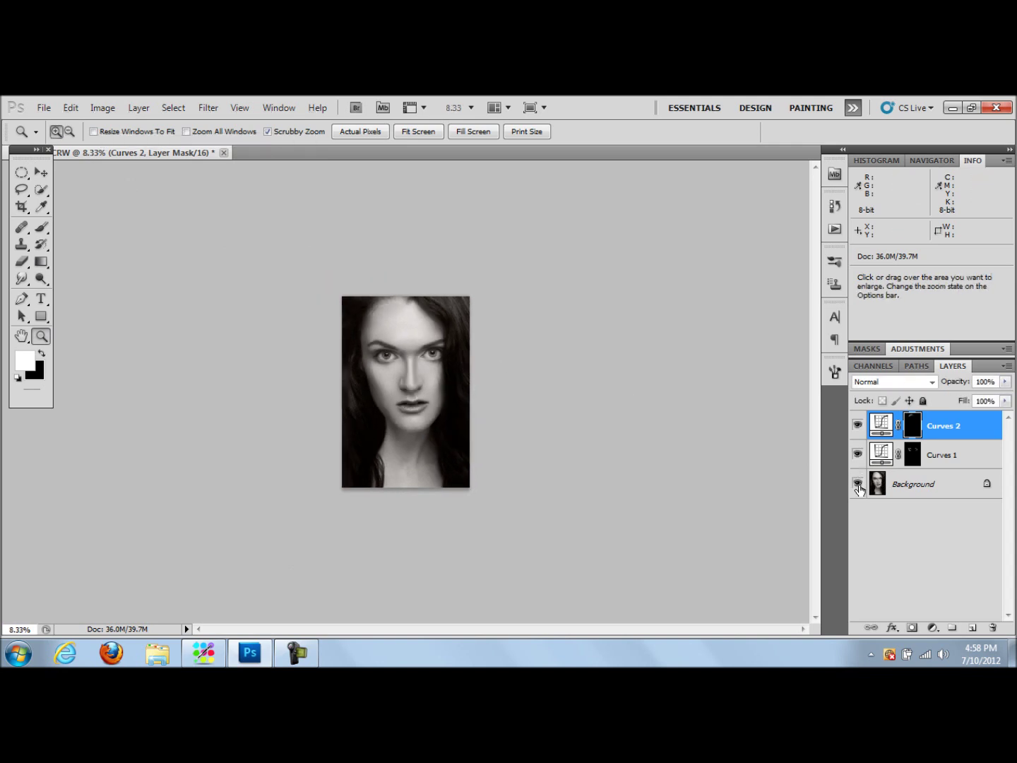
pyautogui.keyDown('alt'); pyautogui.click(857, 487); pyautogui.keyUp('alt')
pyautogui.keyDown('alt'); pyautogui.click(857, 486); pyautogui.keyUp('alt')
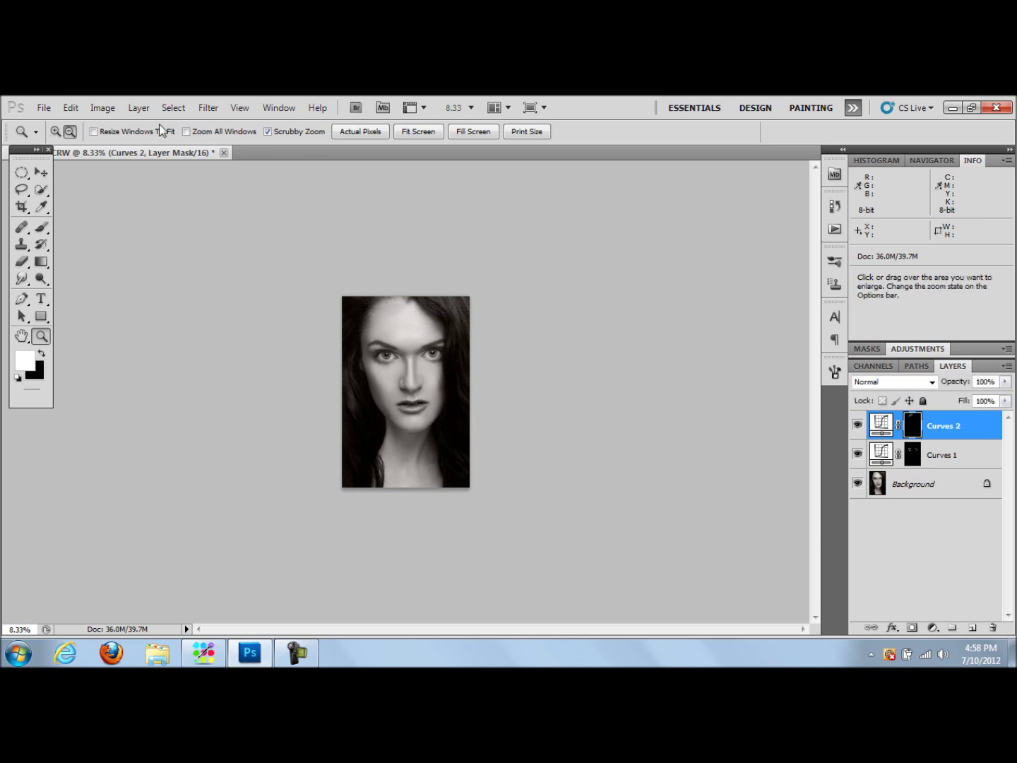
# Start saving the retouched portrait with its Curves layers
pyautogui.click(46, 106)
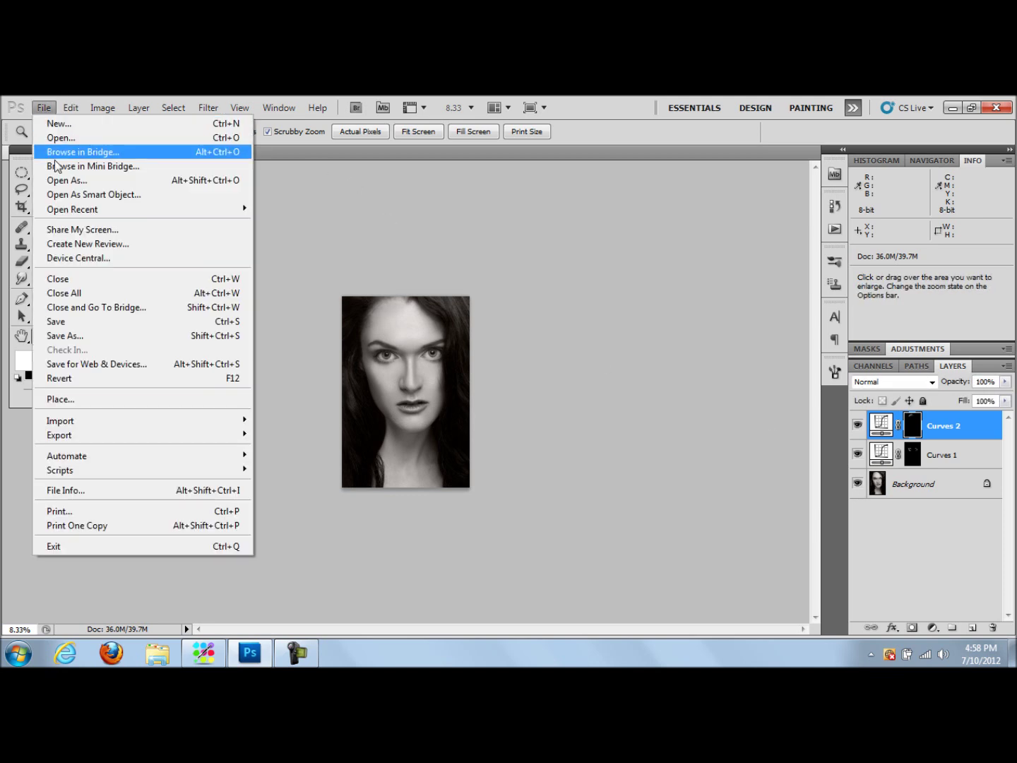
pyautogui.click(88, 343)
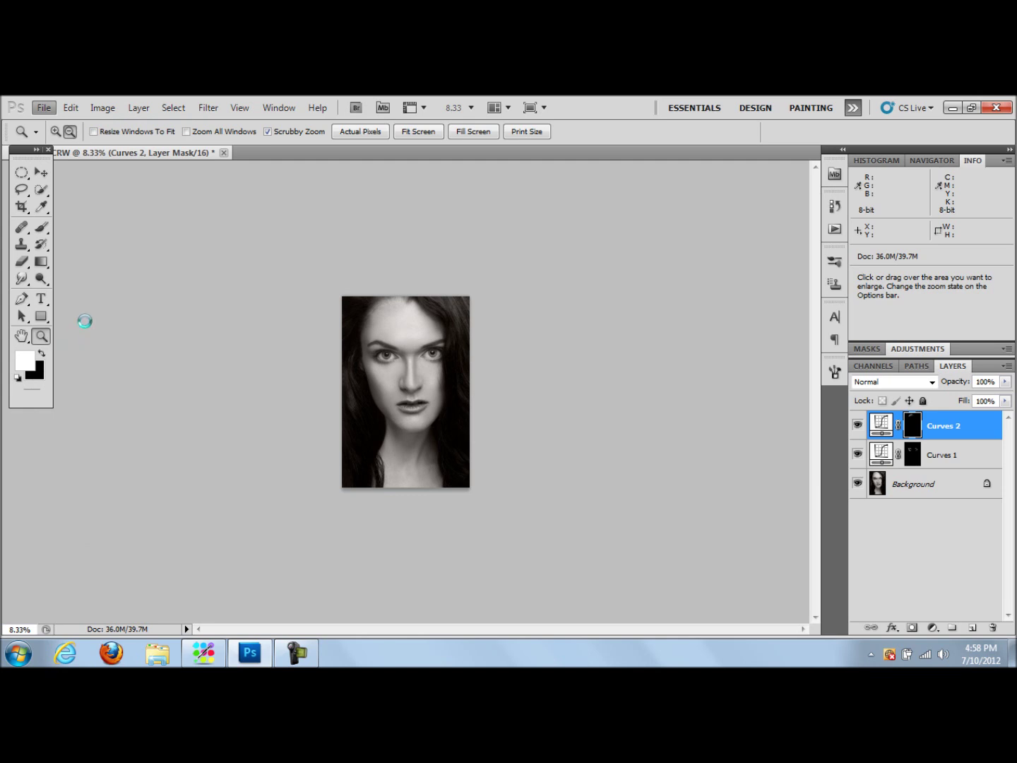